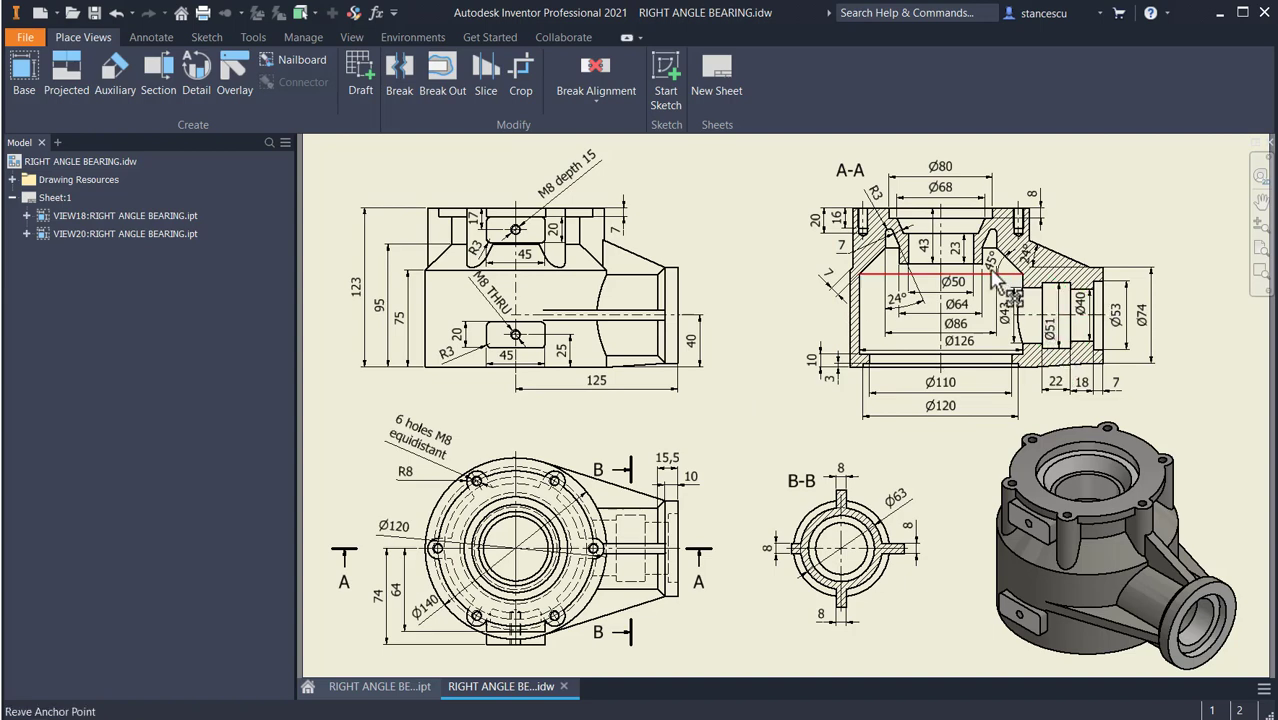
Examine section A-A and the full sheet of the RIGHT ANGLE BEARING drawing for the housing's dimensions.
scroll(985, 285, "up", 4)
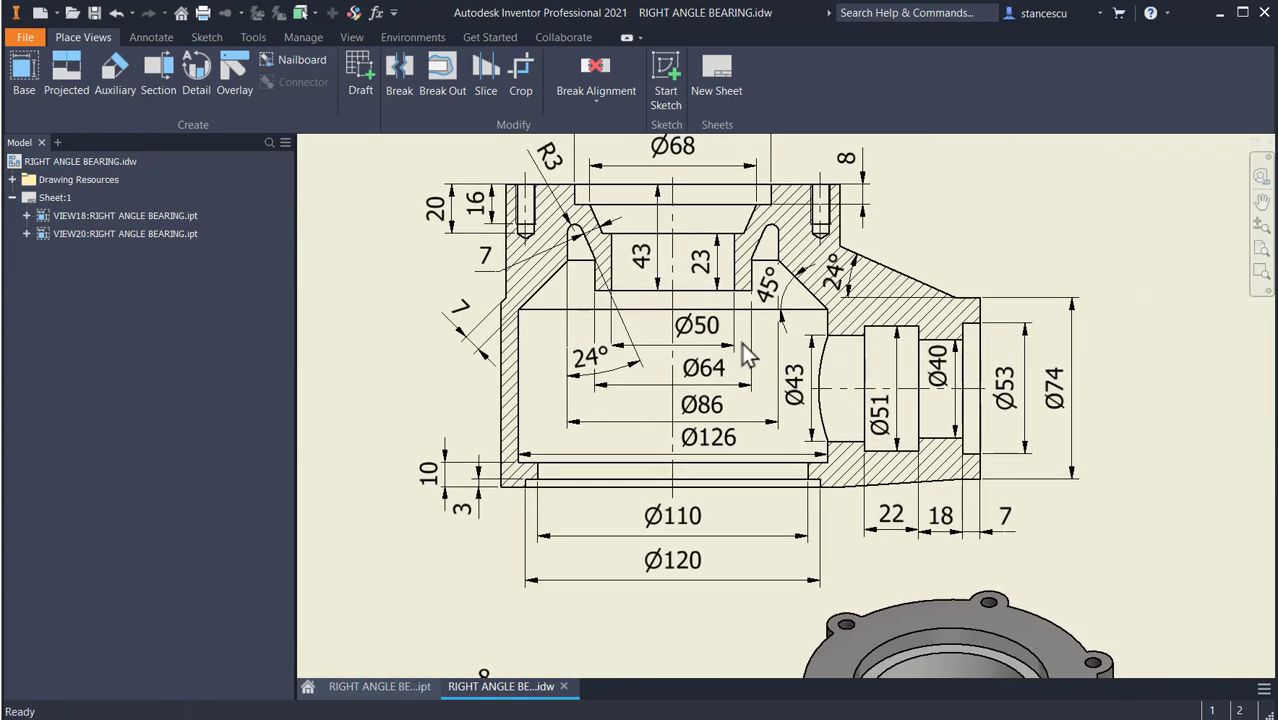
middle_click_drag(1061, 253, 1078, 297)
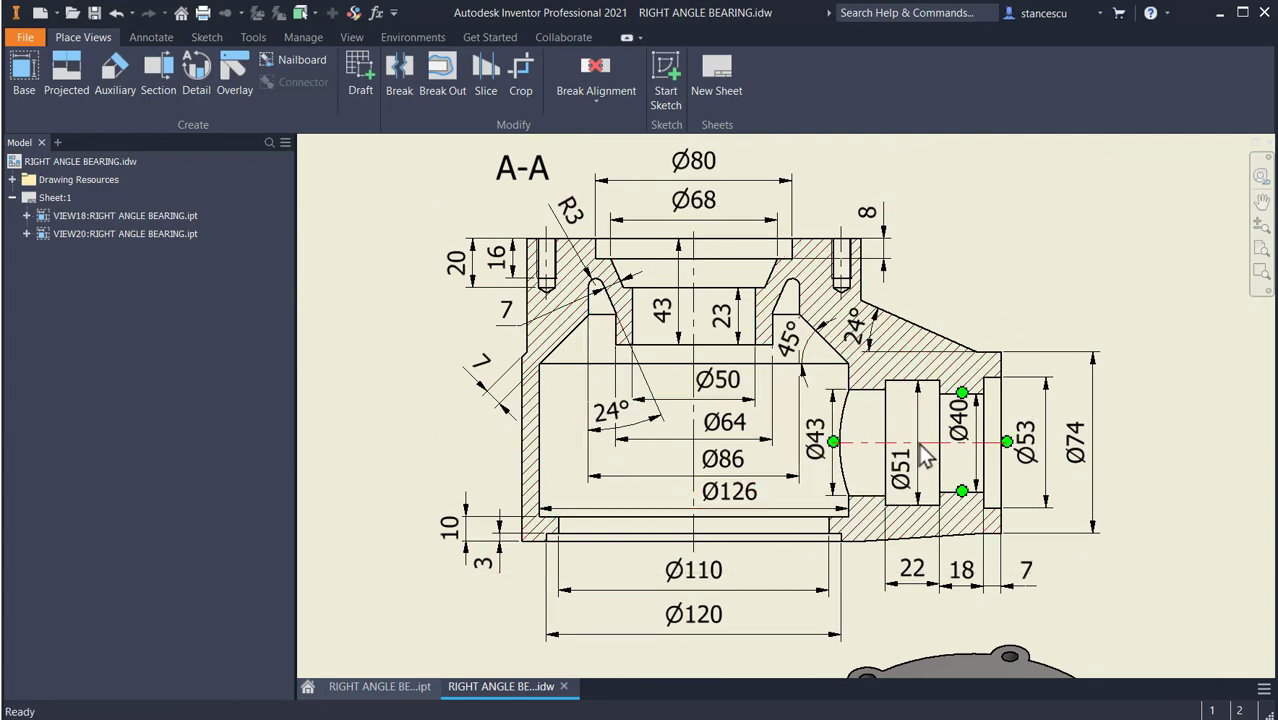
scroll(922, 455, "down", 3)
mouse_move(920, 447)
middle_mouse_down()
mouse_move(1000, 395)
mouse_move(1026, 349)
middle_mouse_up()
middle_click_drag(845, 434, 892, 375)
scroll(890, 377, "down", 3)
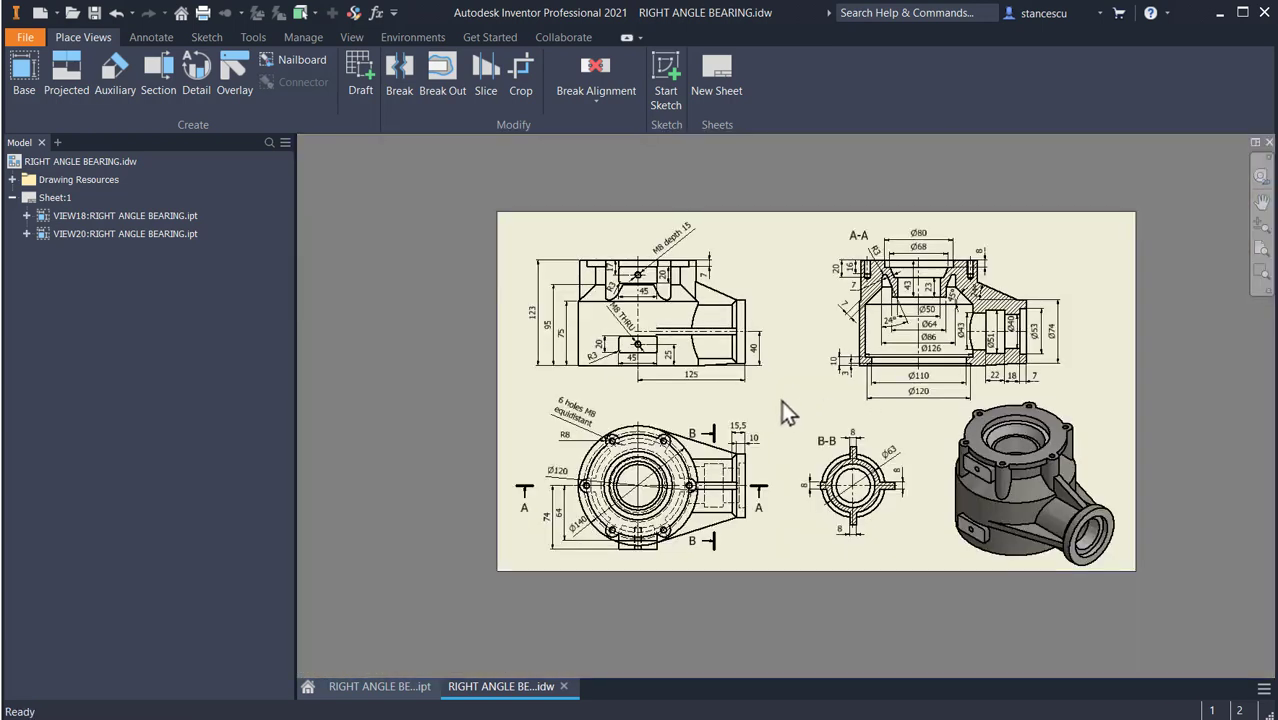
scroll(781, 400, "up", 3)
scroll(781, 403, "down", 3)
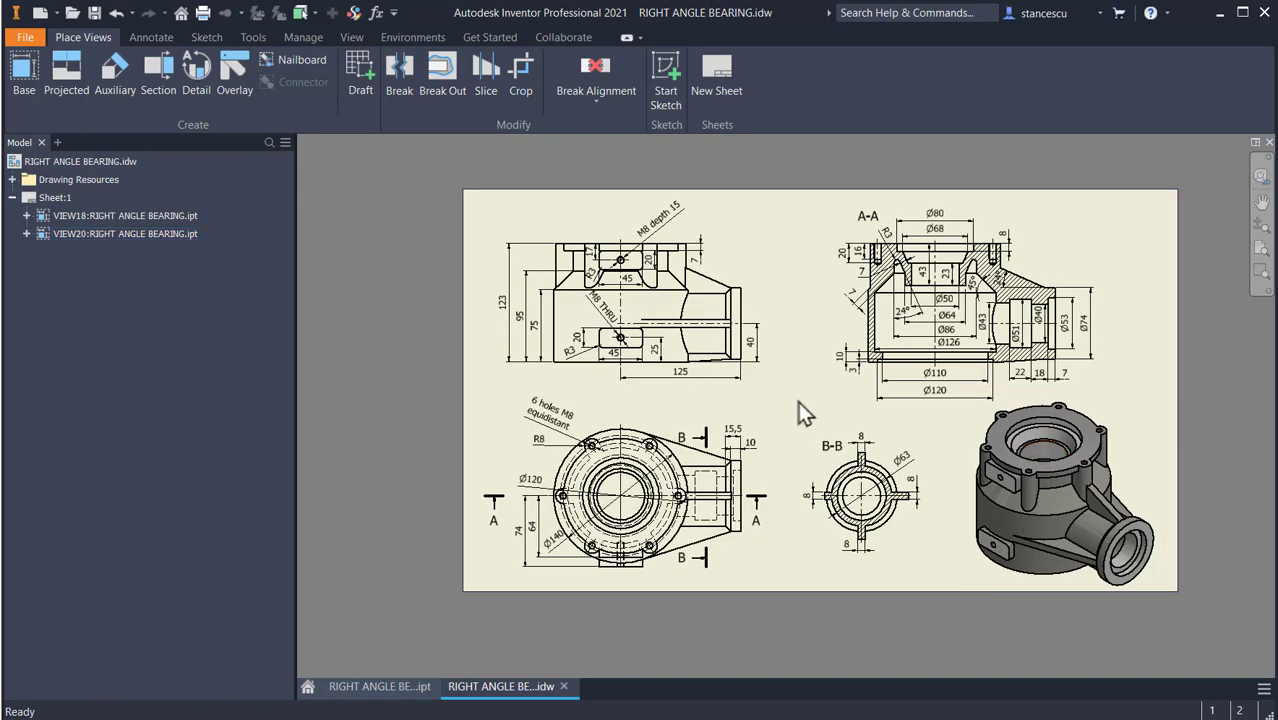
key("Home")
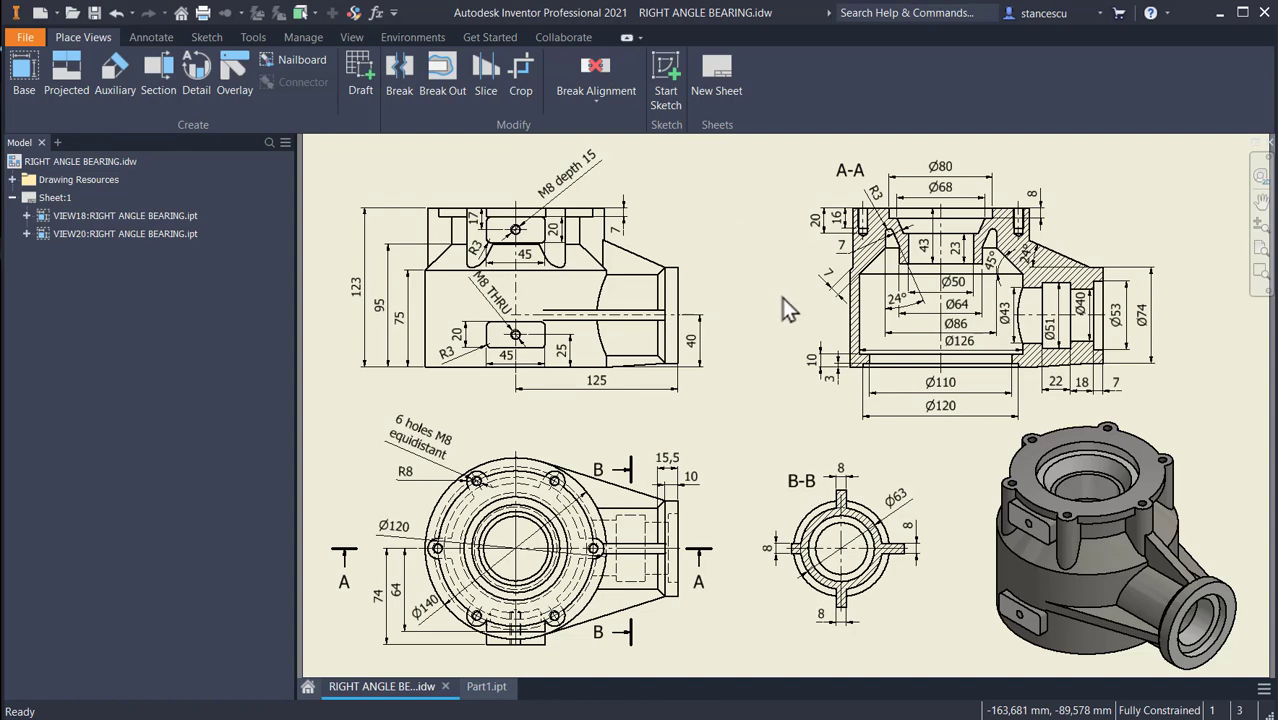
scroll(985, 310, "up", 3)
key("F5")
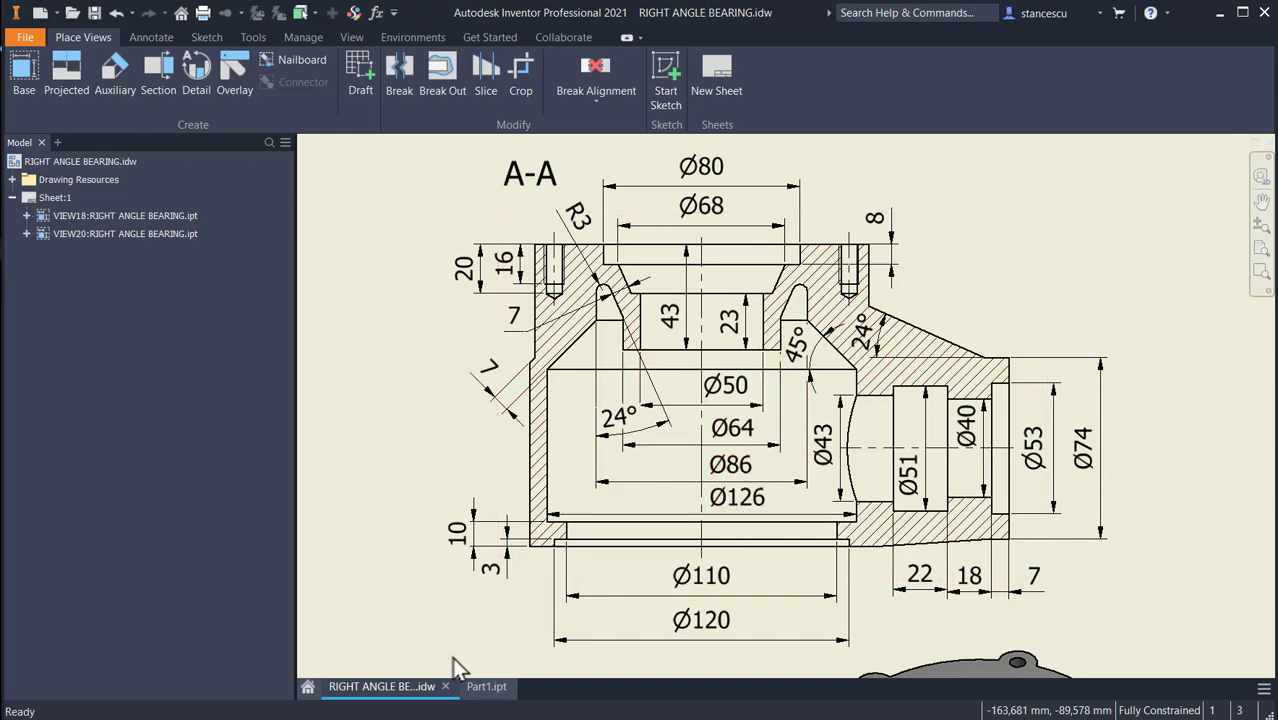
Switch to Part1.ipt and examine the dimensions of the half-profile sketch from the top flange down to the base.
left_click(482, 687)
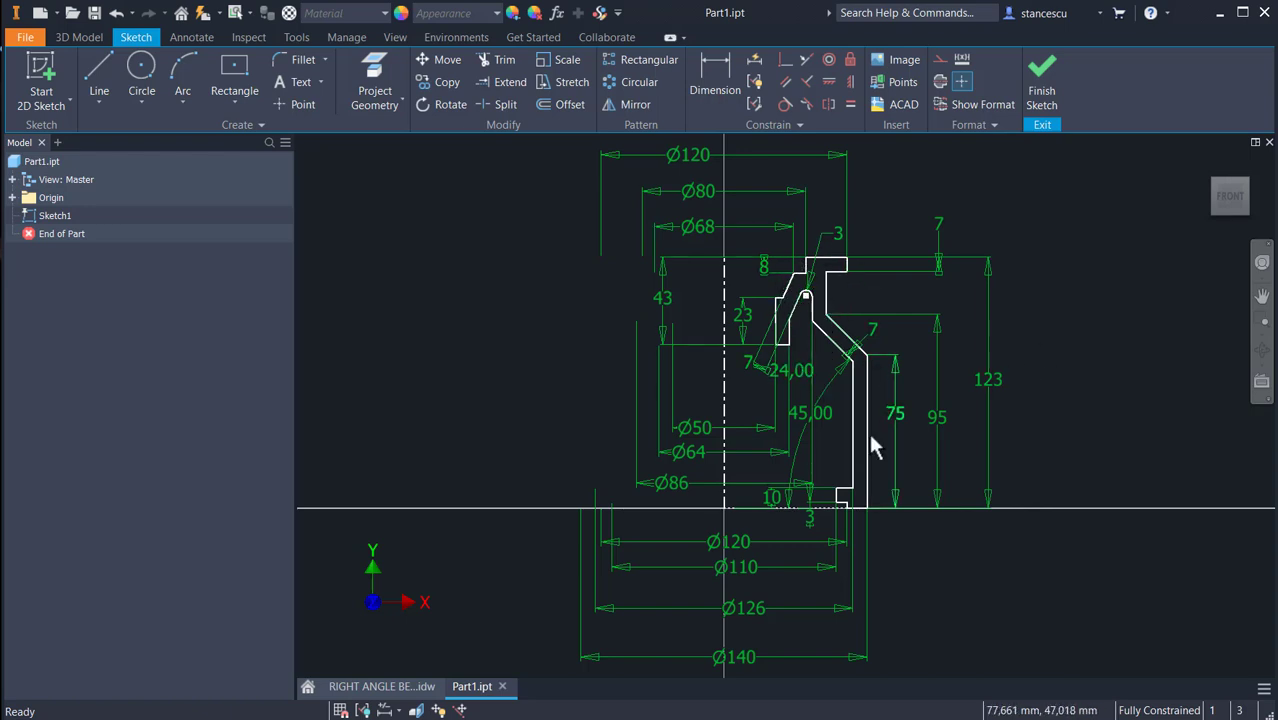
scroll(812, 392, "up", 3)
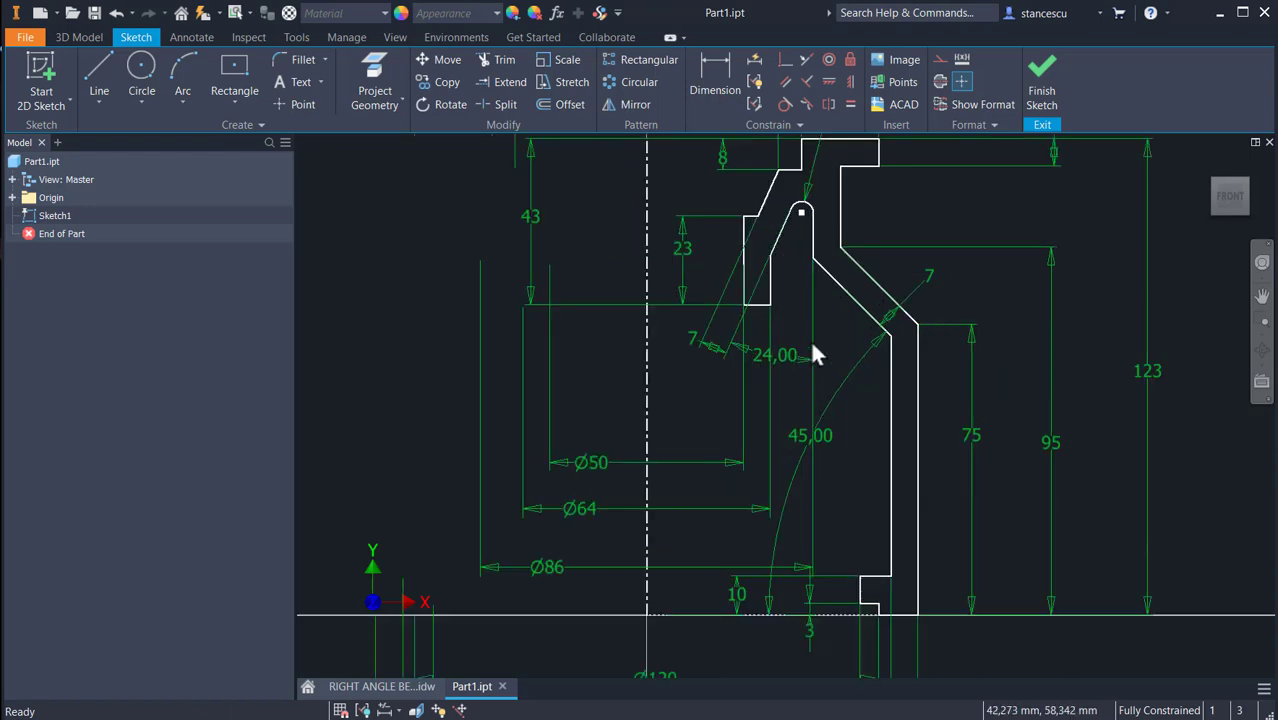
scroll(812, 350, "up", 3)
scroll(816, 356, "up", 1)
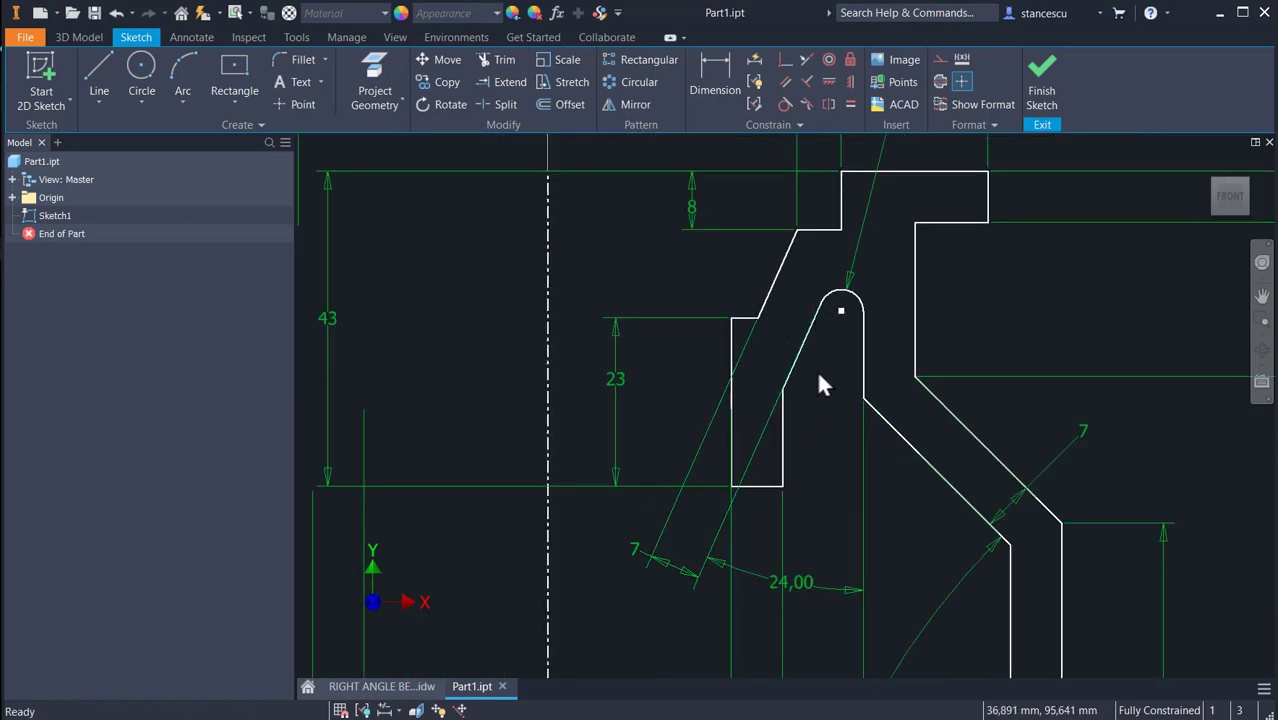
scroll(816, 369, "down", 2)
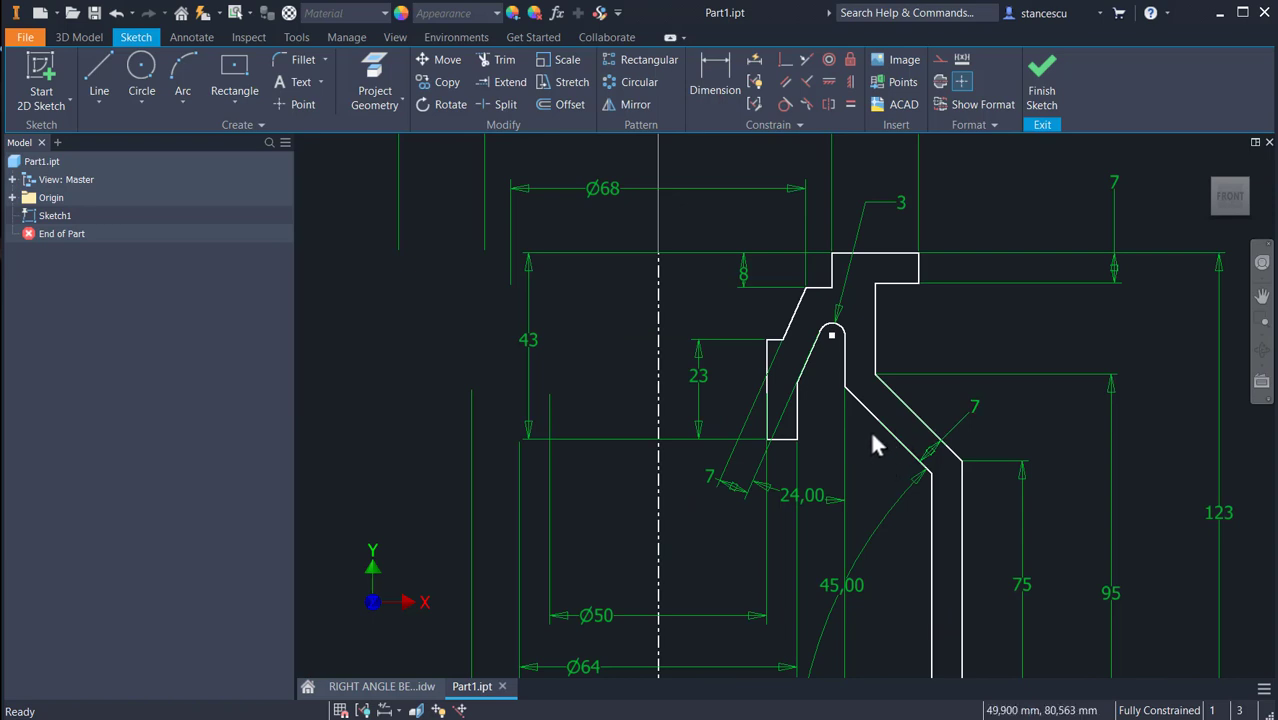
scroll(874, 440, "down", 2)
middle_click_drag(868, 470, 823, 317)
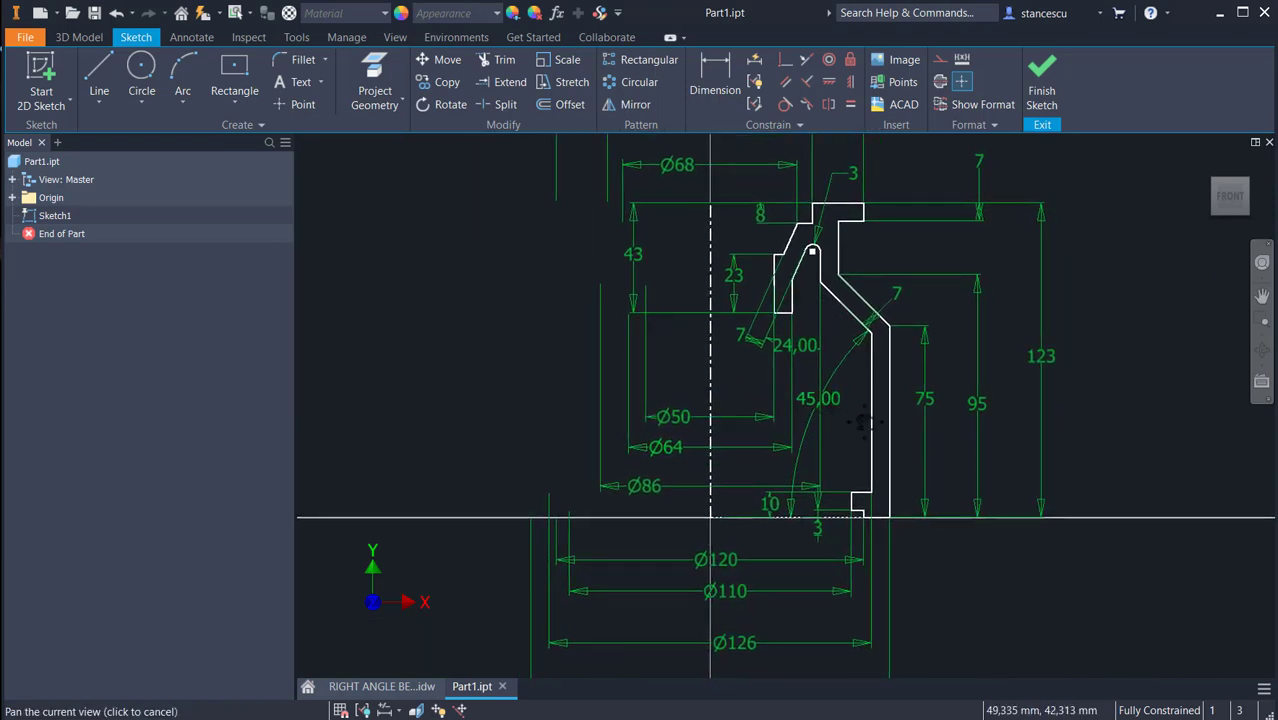
middle_click_drag(844, 424, 970, 448)
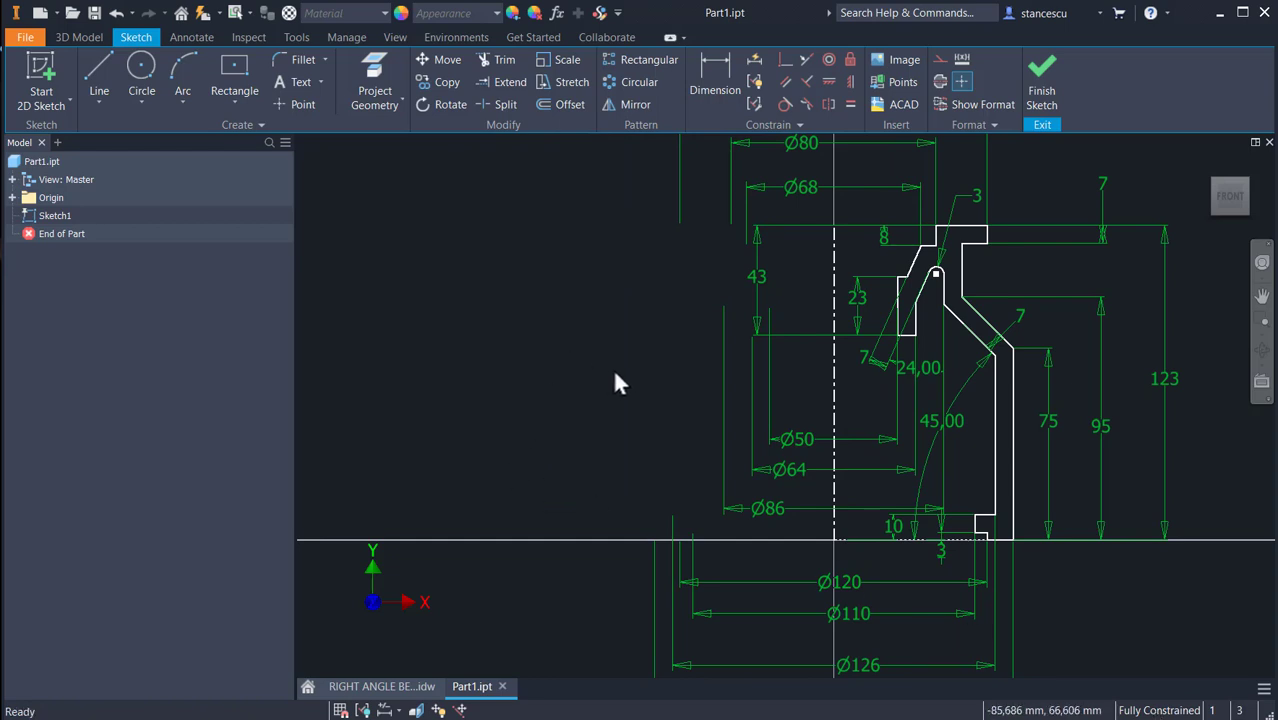
scroll(613, 368, "down", 3)
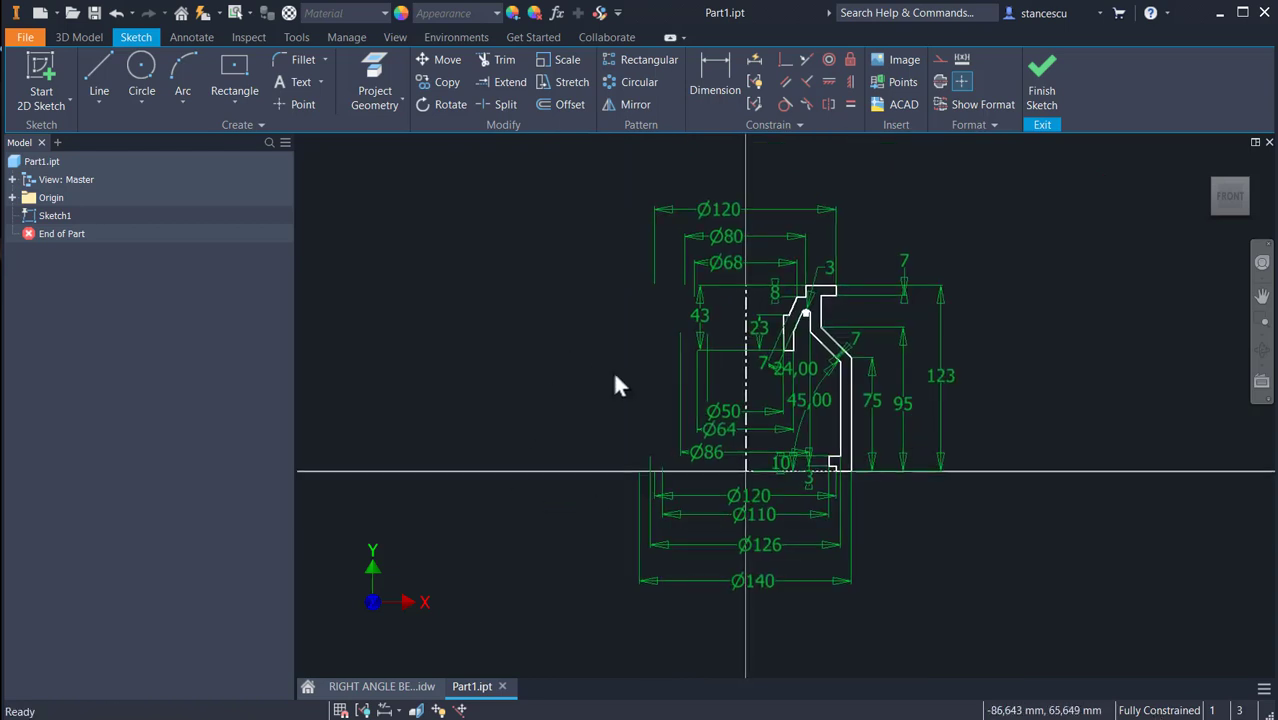
scroll(605, 365, "up", 3)
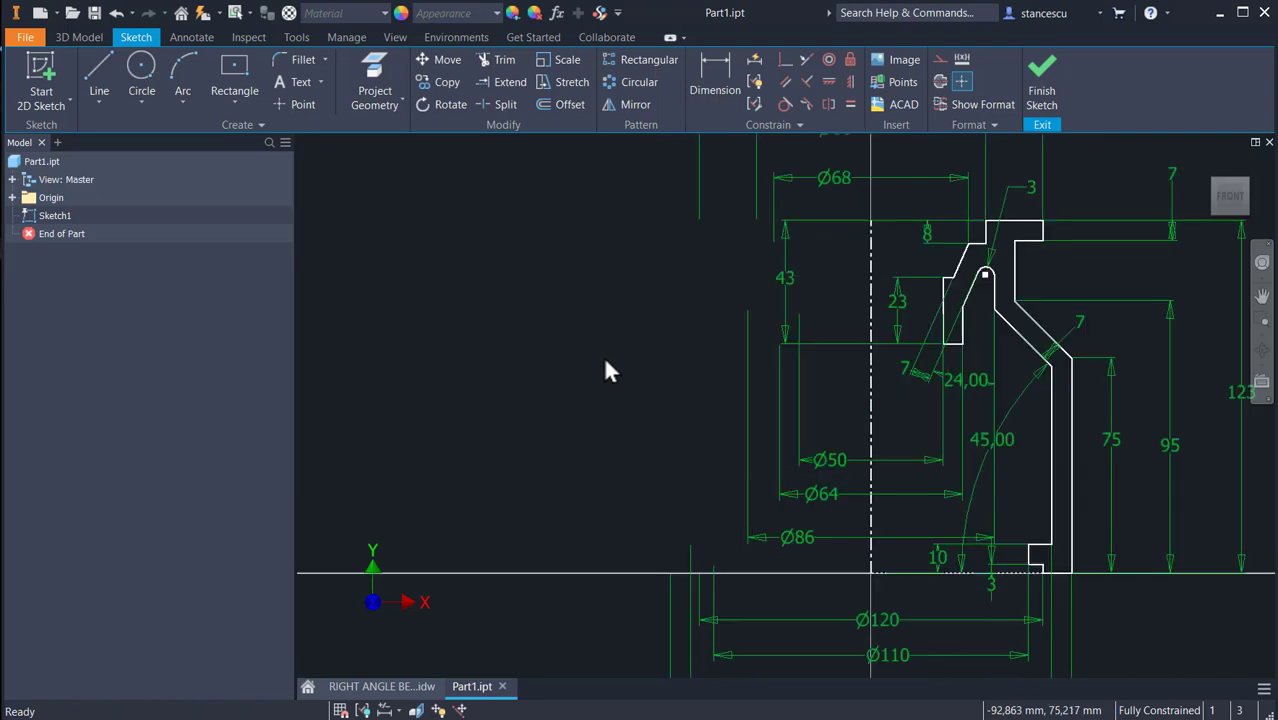
scroll(605, 365, "down", 2)
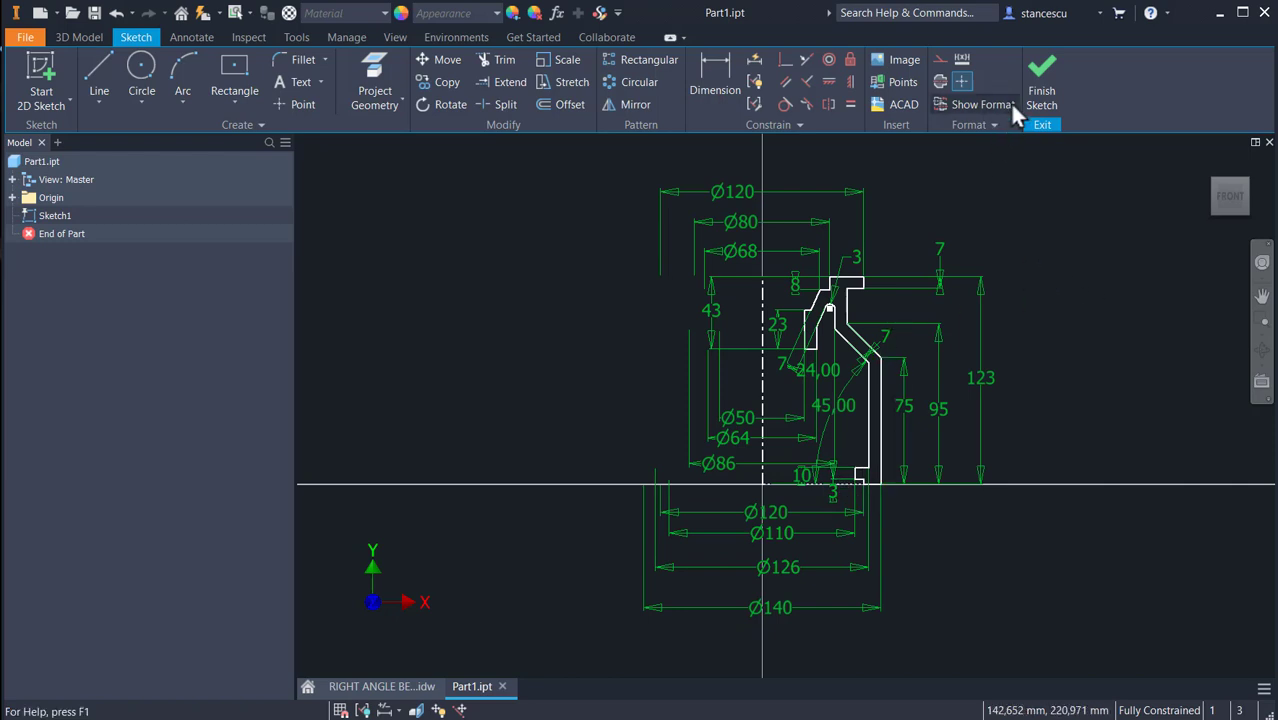
Finish the profile sketch and revolve it a full 360 degrees around its centerline into a solid.
left_click(1040, 90)
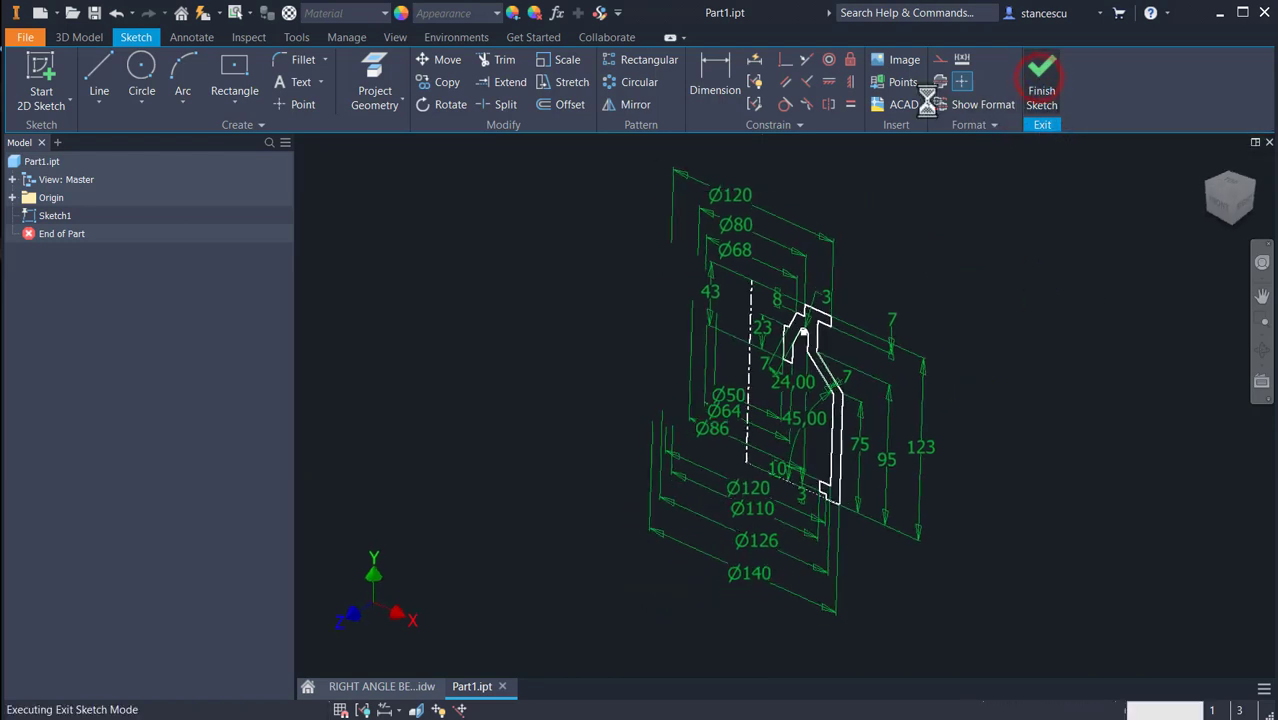
left_click(142, 80)
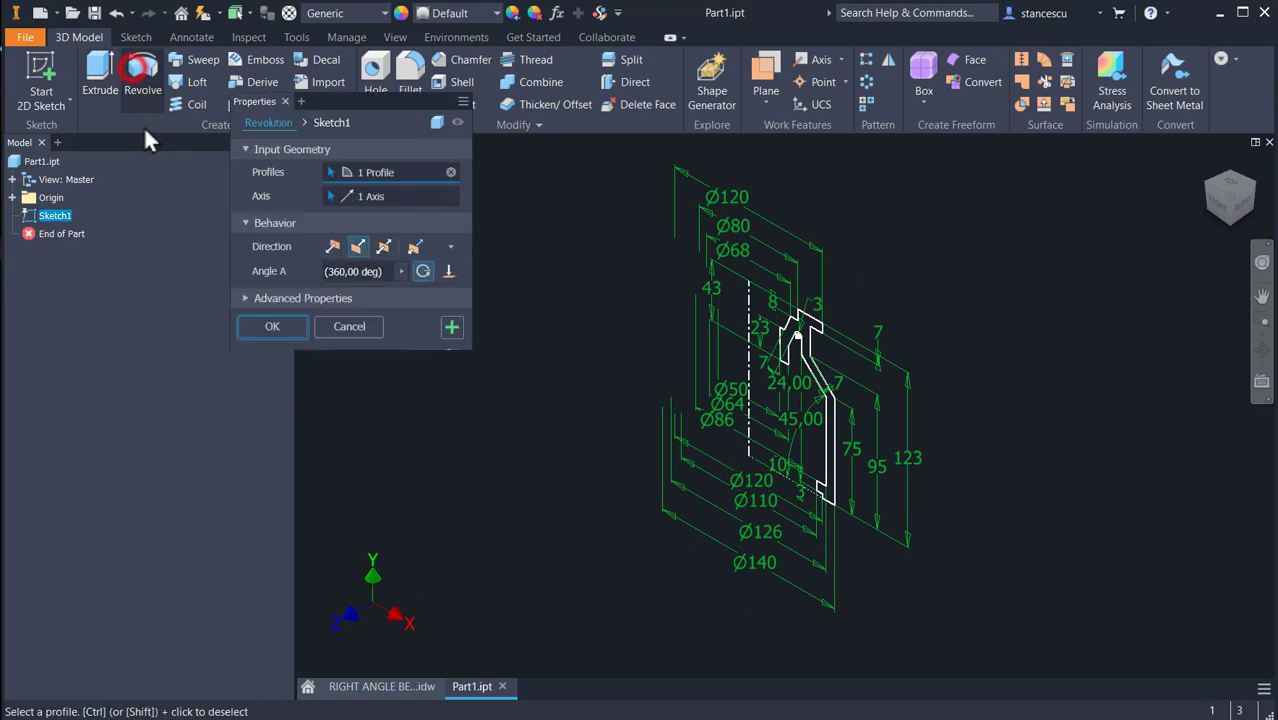
left_click(260, 328)
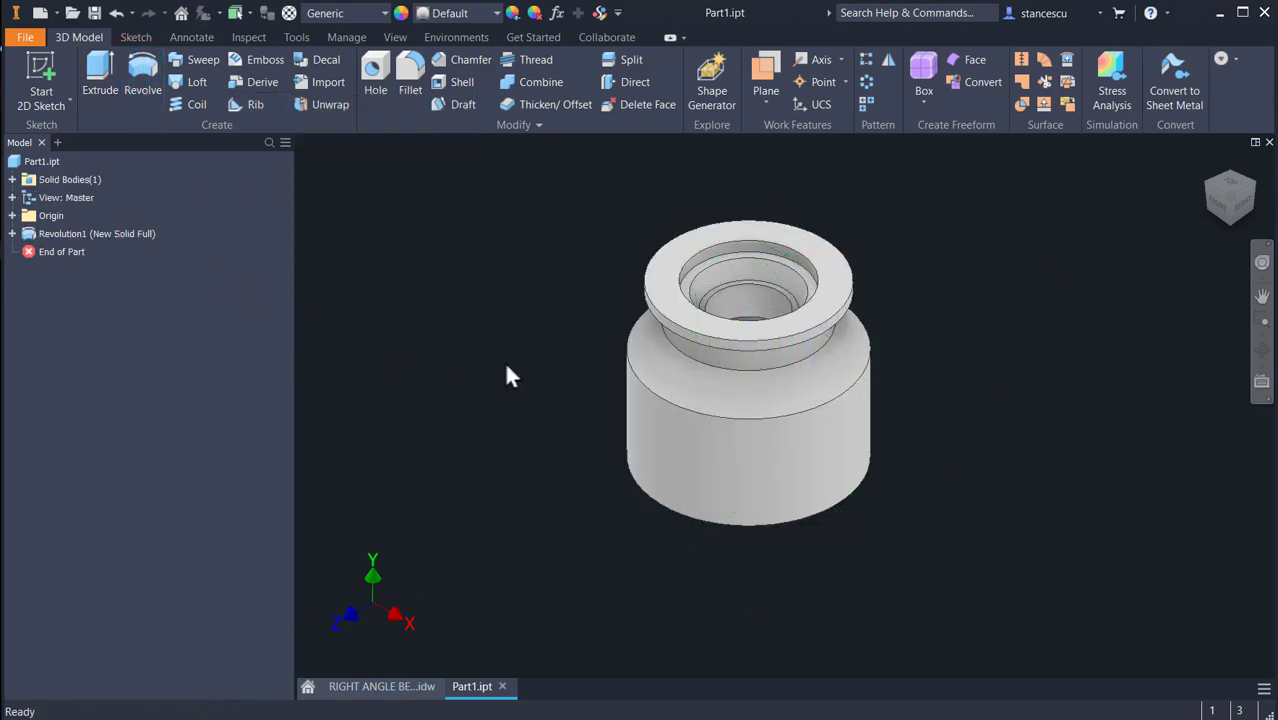
Consult the bearing drawing for the side branch, and create a work plane in Part1.ipt offset 125 mm from the YZ plane.
left_click(408, 692)
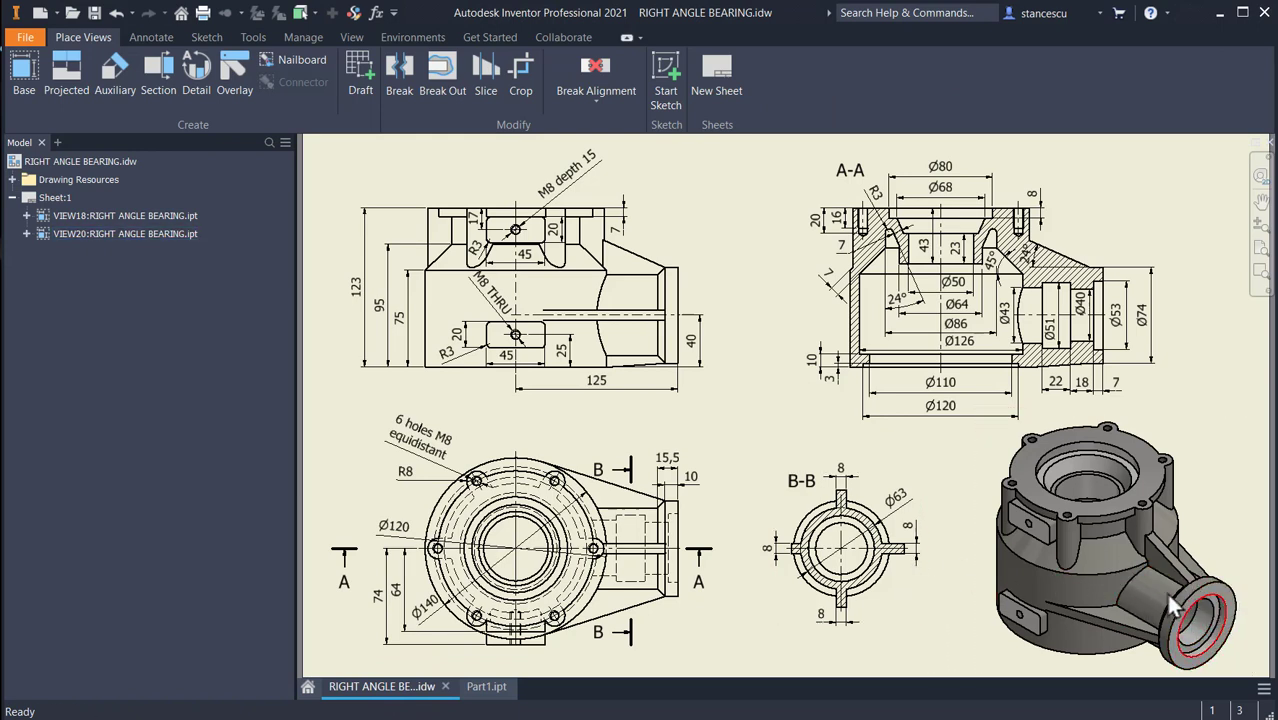
left_click(894, 517)
left_click(597, 388)
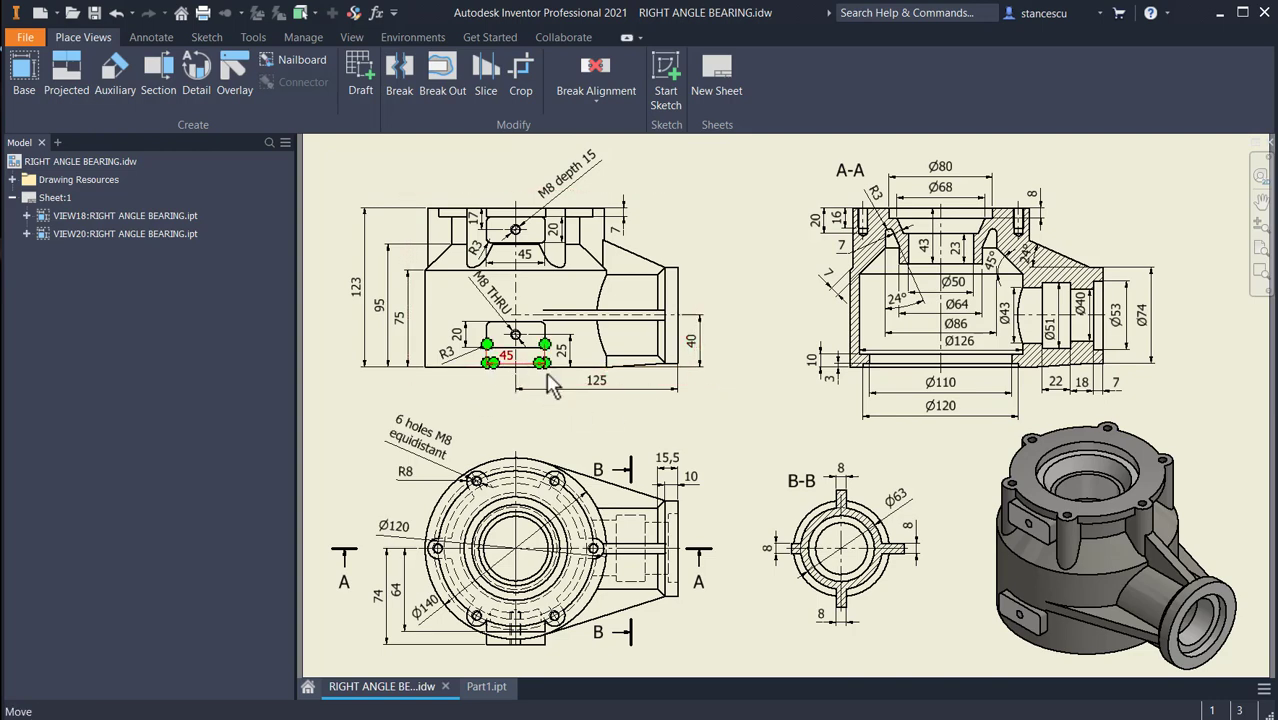
left_click(495, 688)
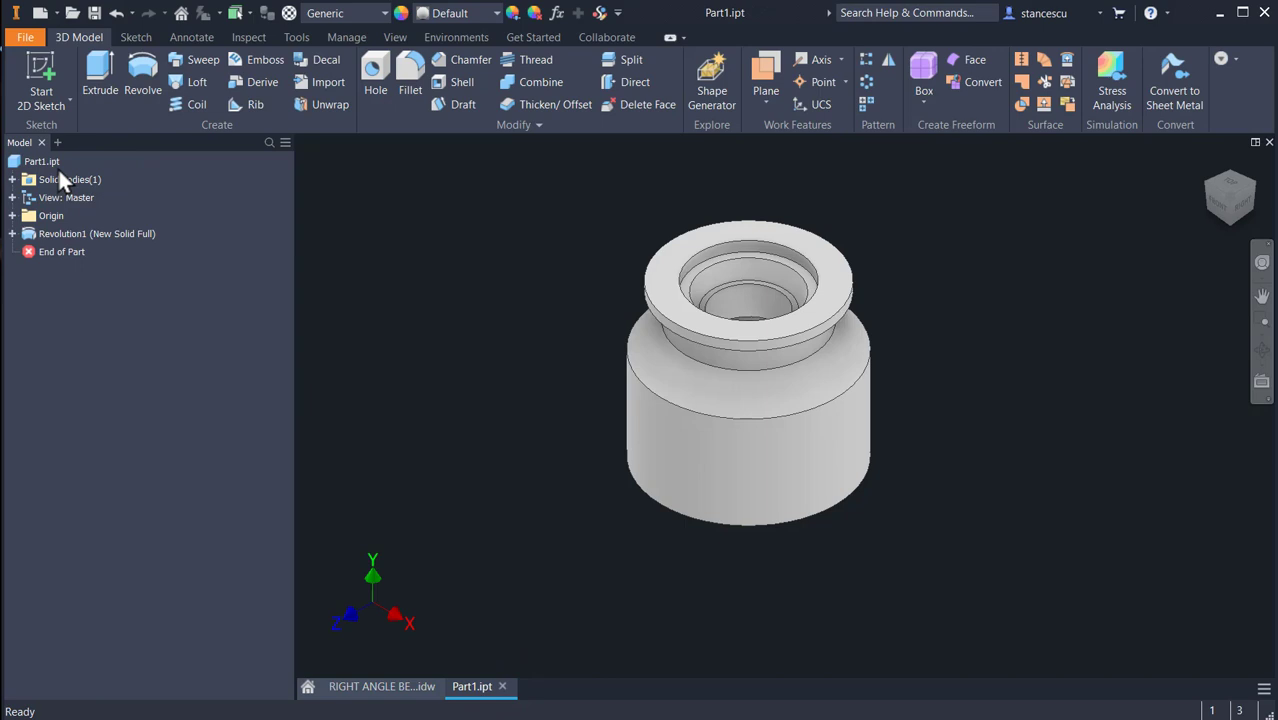
left_click(12, 216)
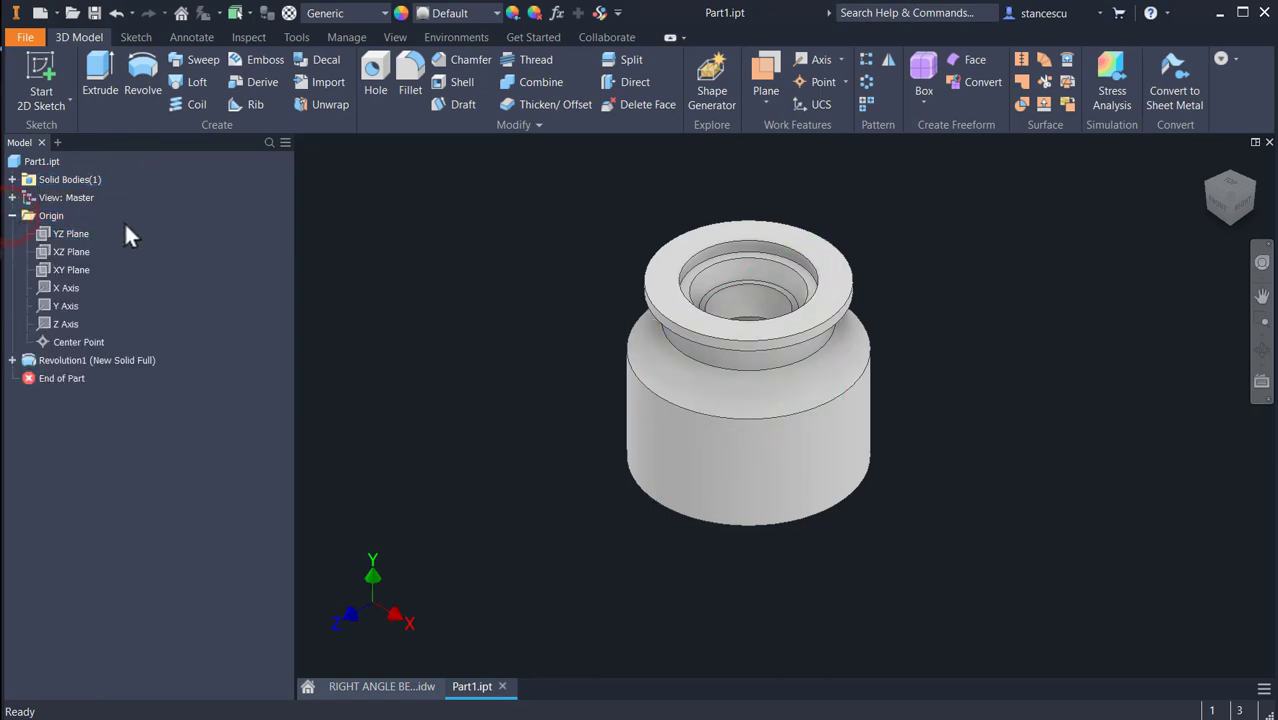
left_click(765, 80)
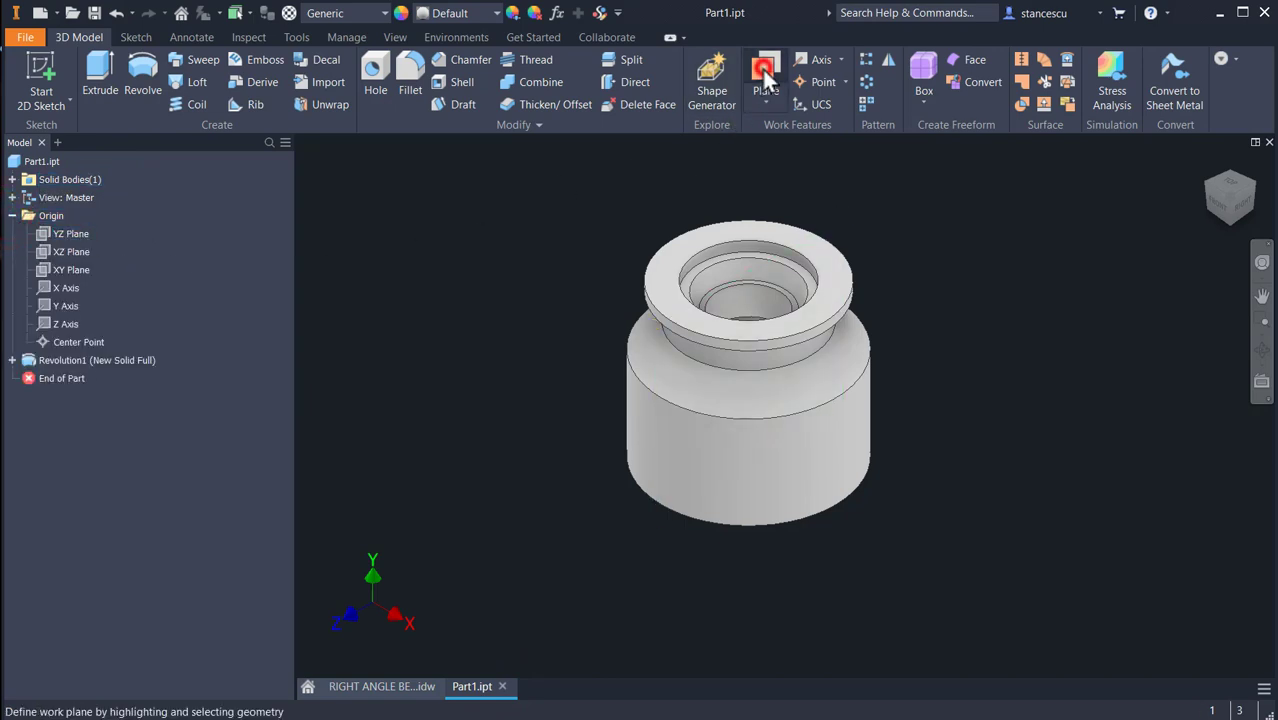
left_click(54, 236)
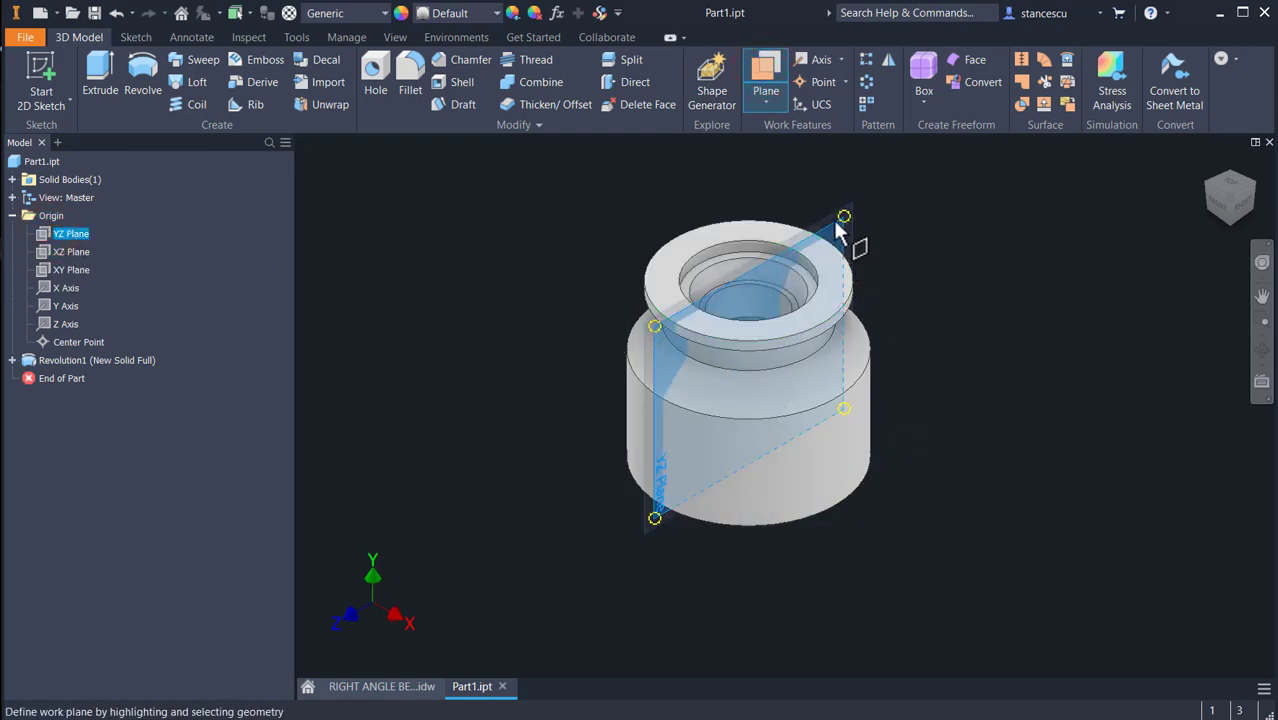
left_click_drag(848, 240, 974, 284)
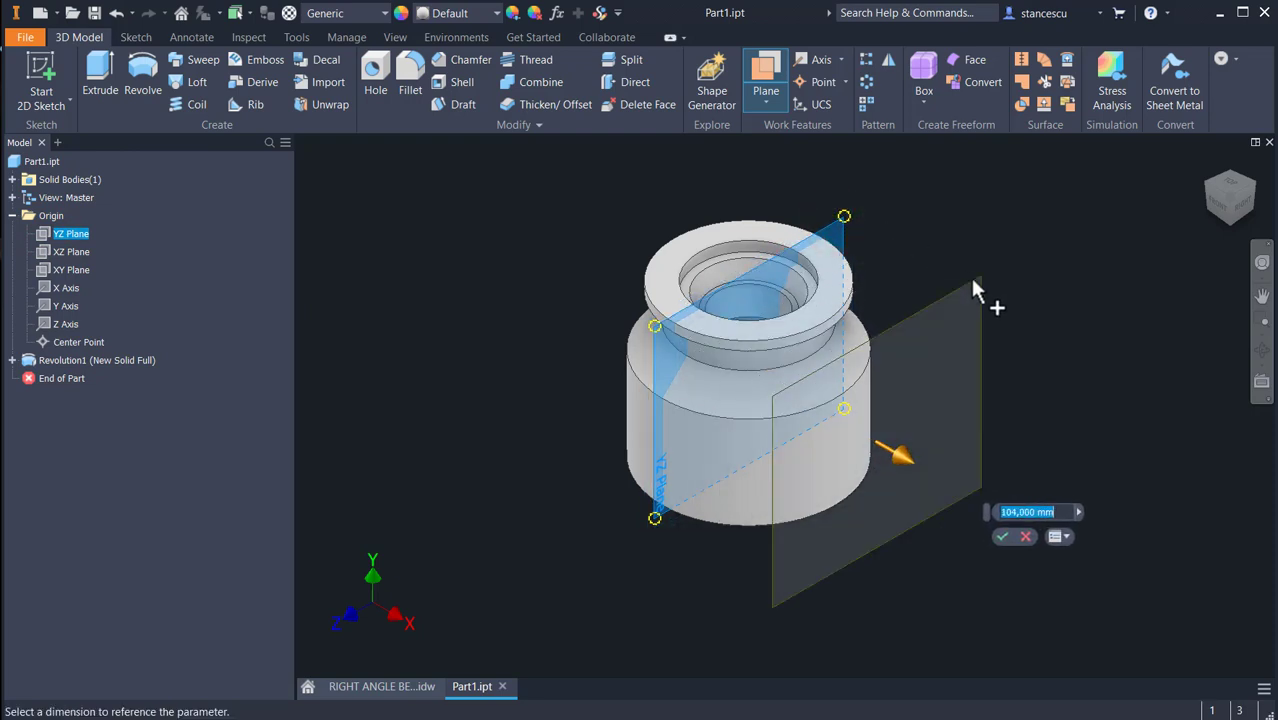
type("125")
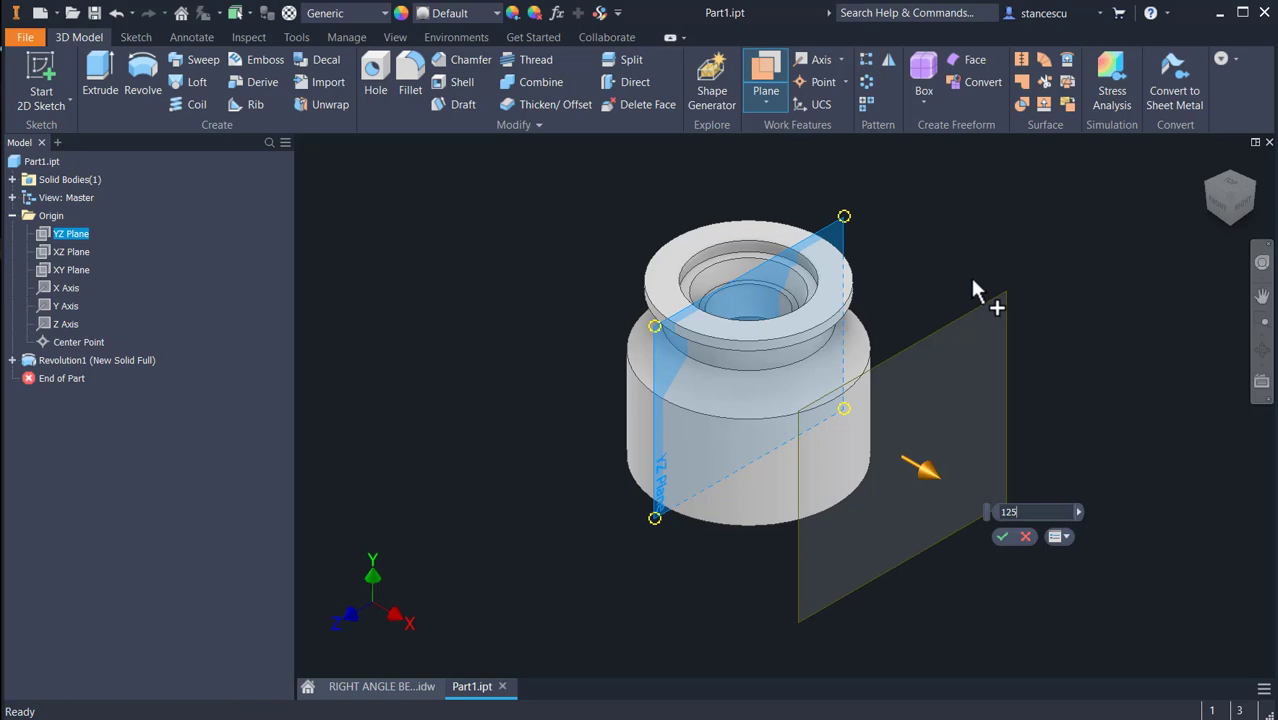
key("Return")
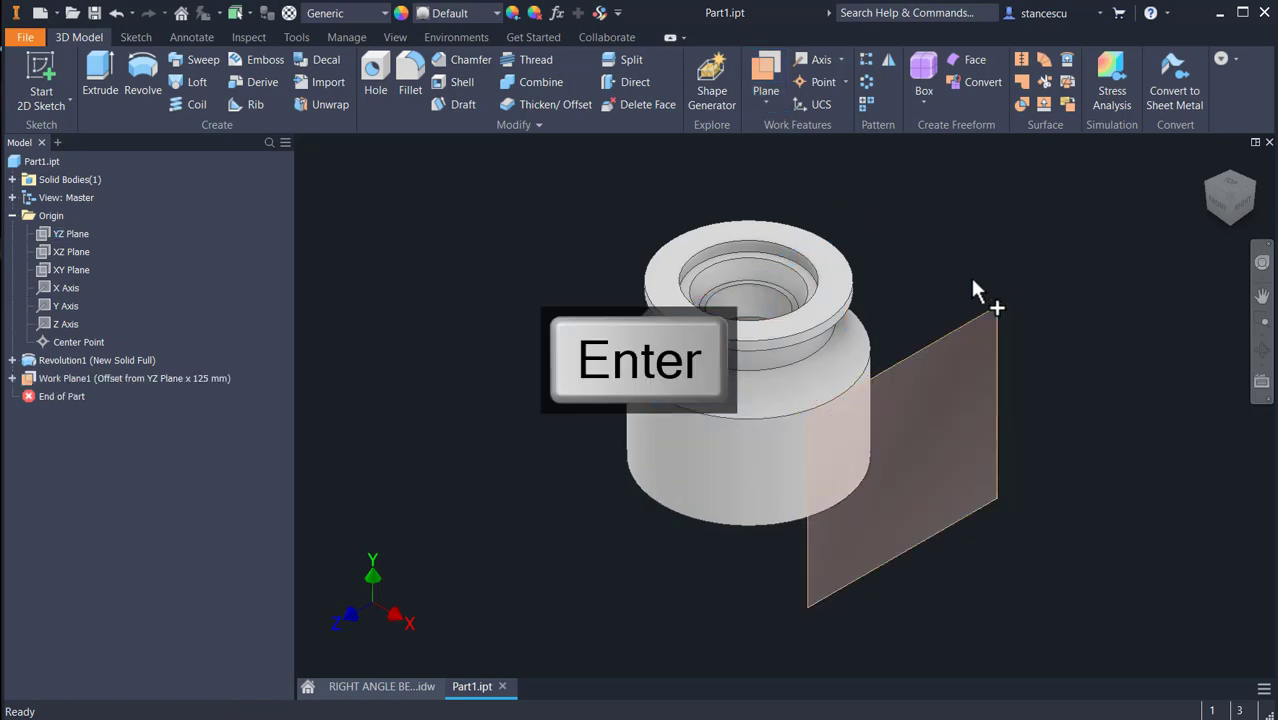
Start a sketch on the offset work plane and draw a 63 mm diameter circle beside the body.
left_click(997, 390)
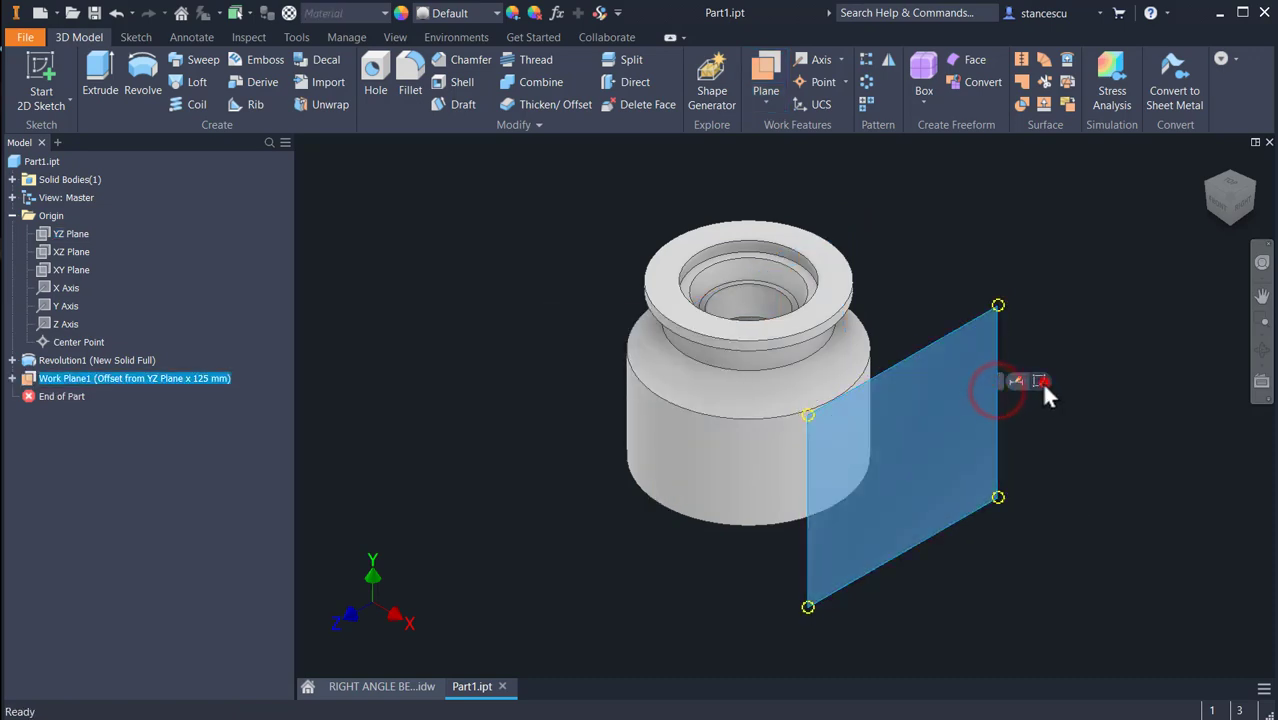
left_click(1041, 381)
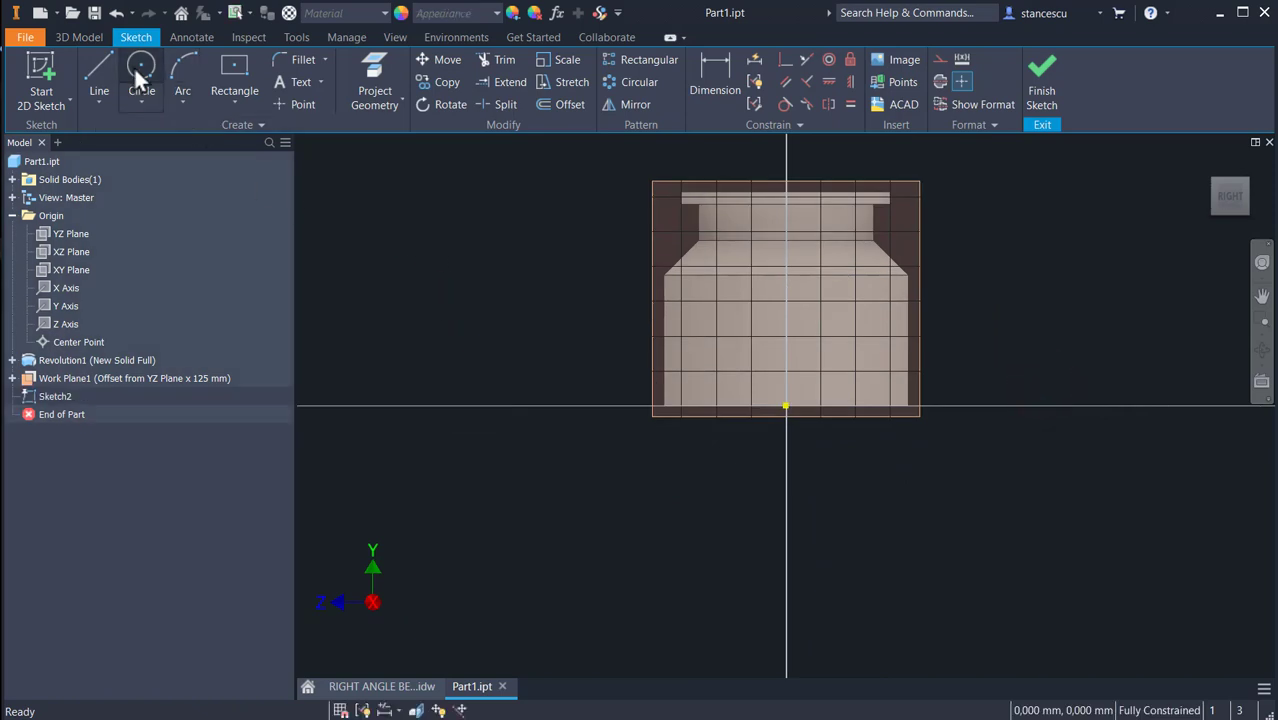
left_click(140, 78)
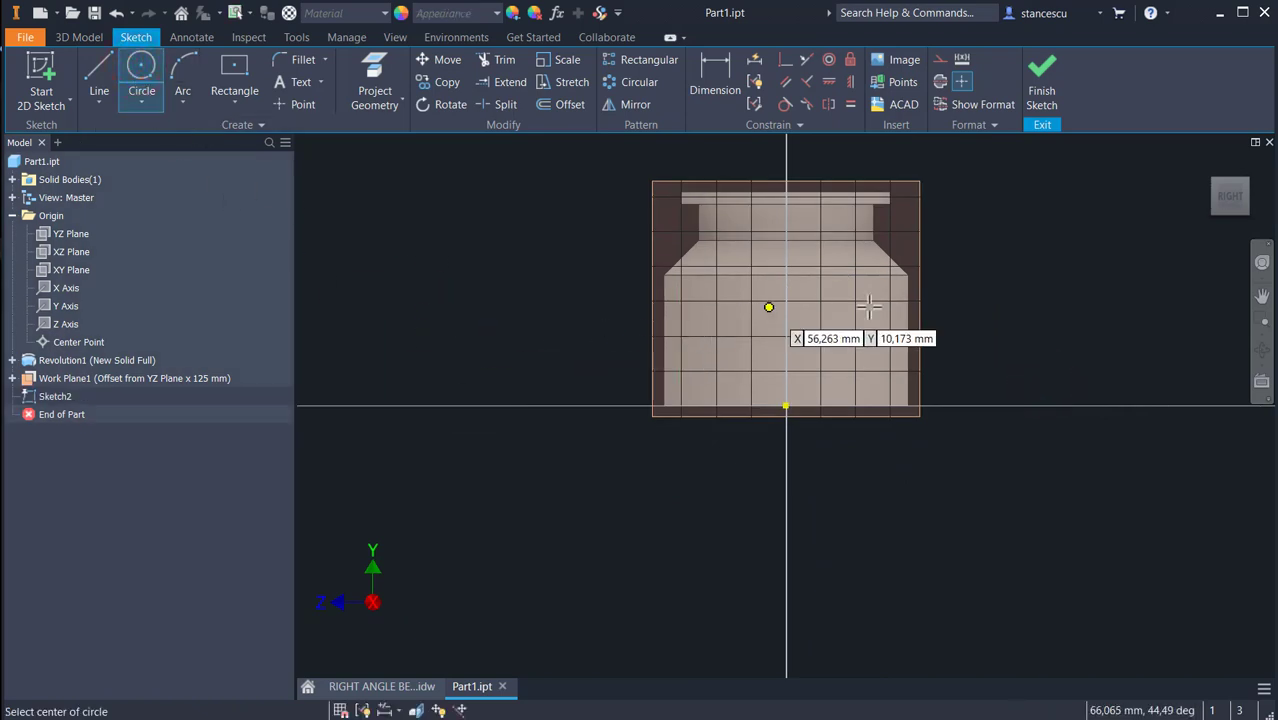
left_click(975, 308)
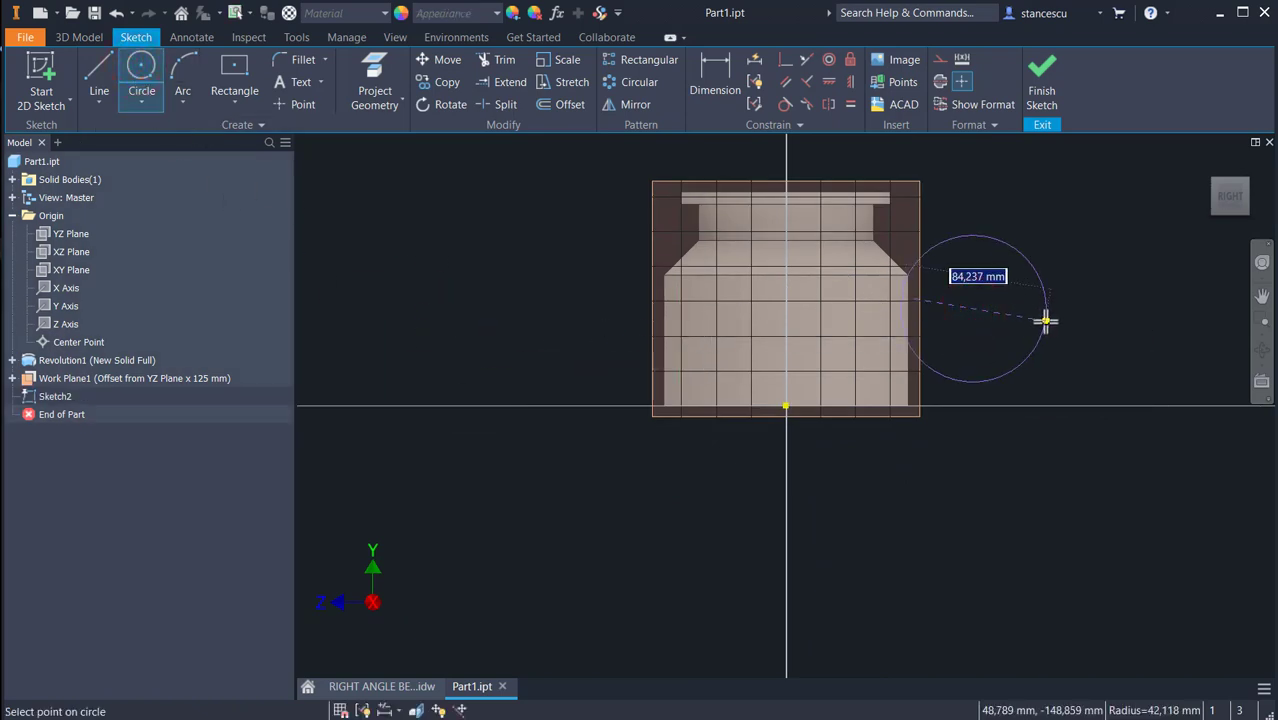
type("63")
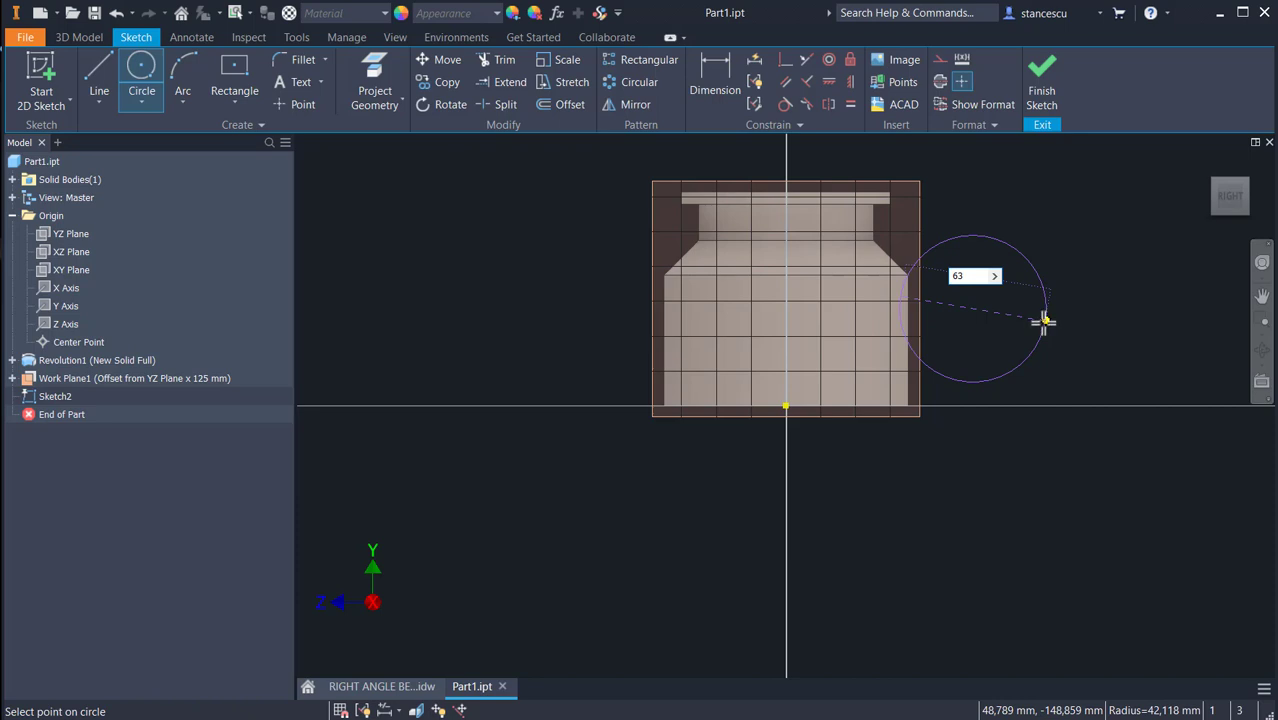
key("Return")
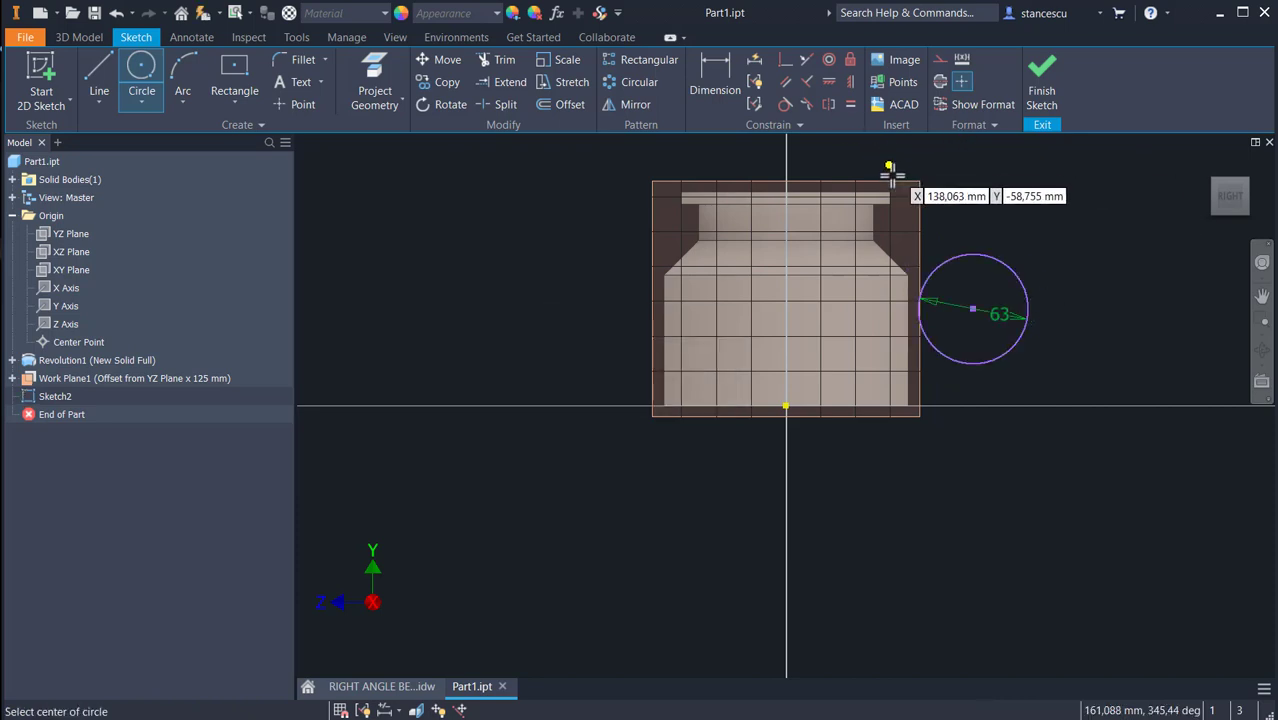
Align the circle's center with the sketch origin on the body's axis using a Horizontal constraint.
left_click(849, 82)
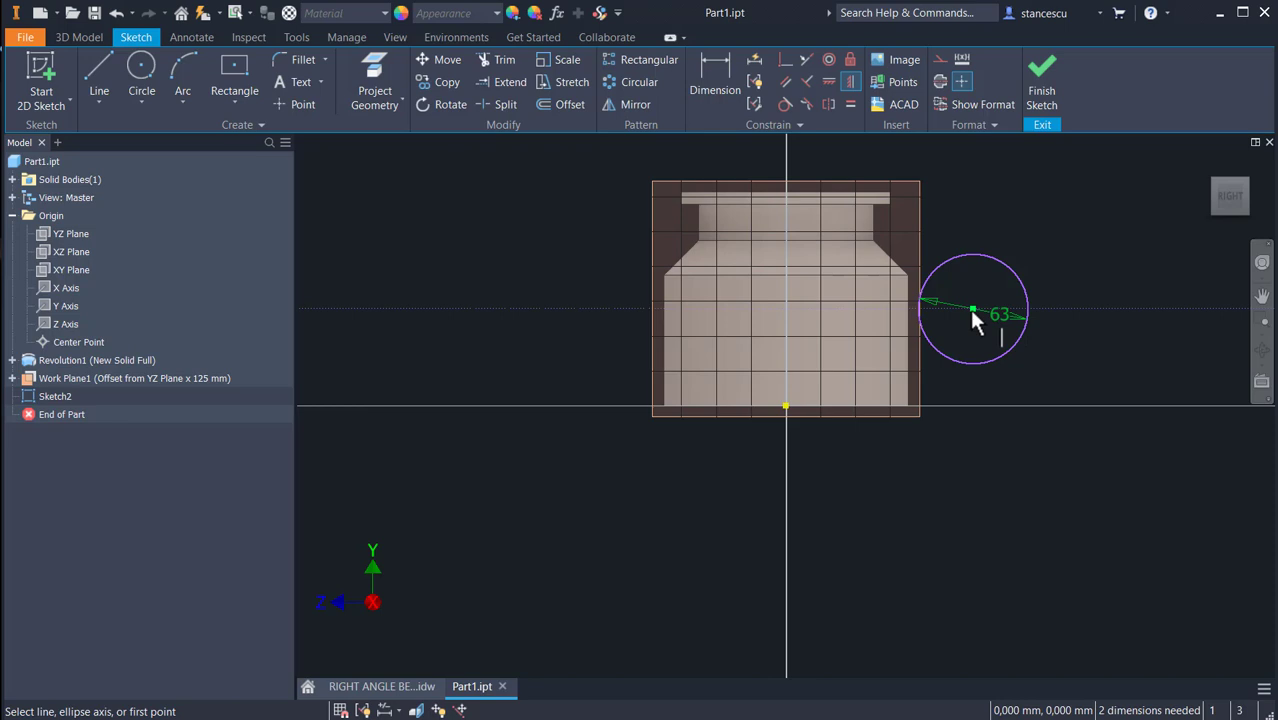
left_click(831, 81)
left_click(972, 309)
left_click(786, 407)
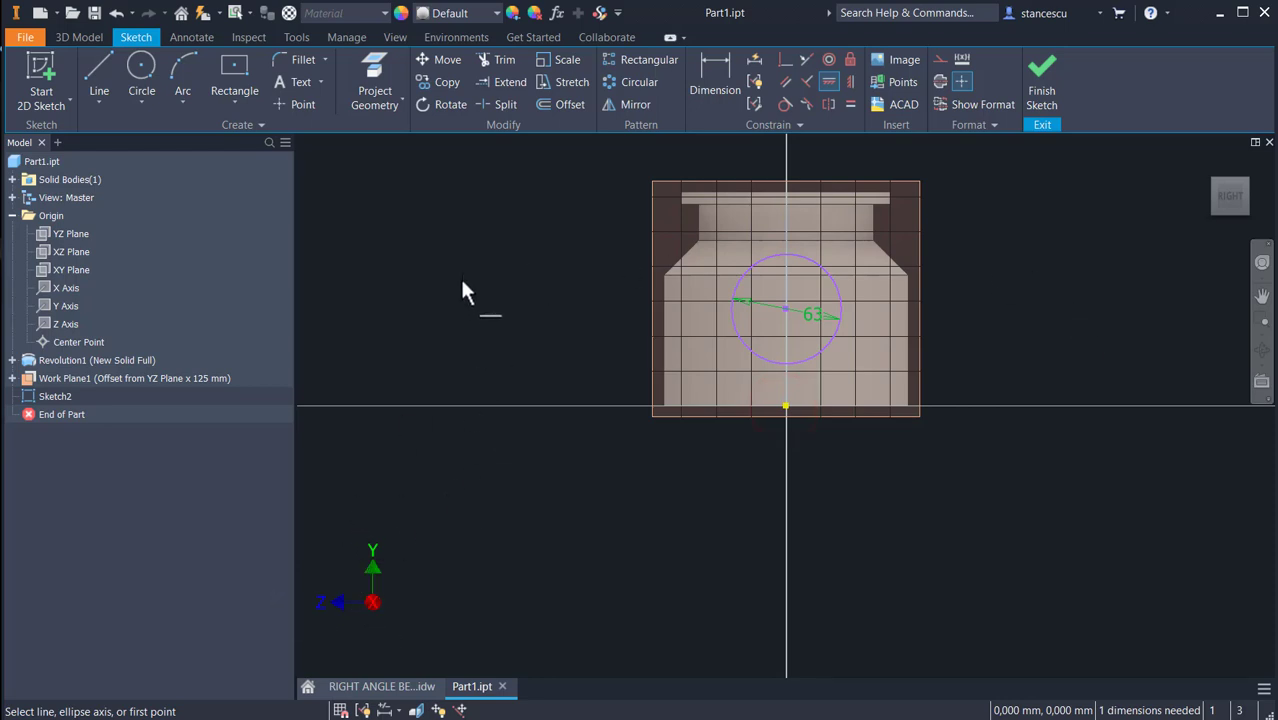
Dimension the circle's center 40 mm above the sketch origin.
left_click(722, 78)
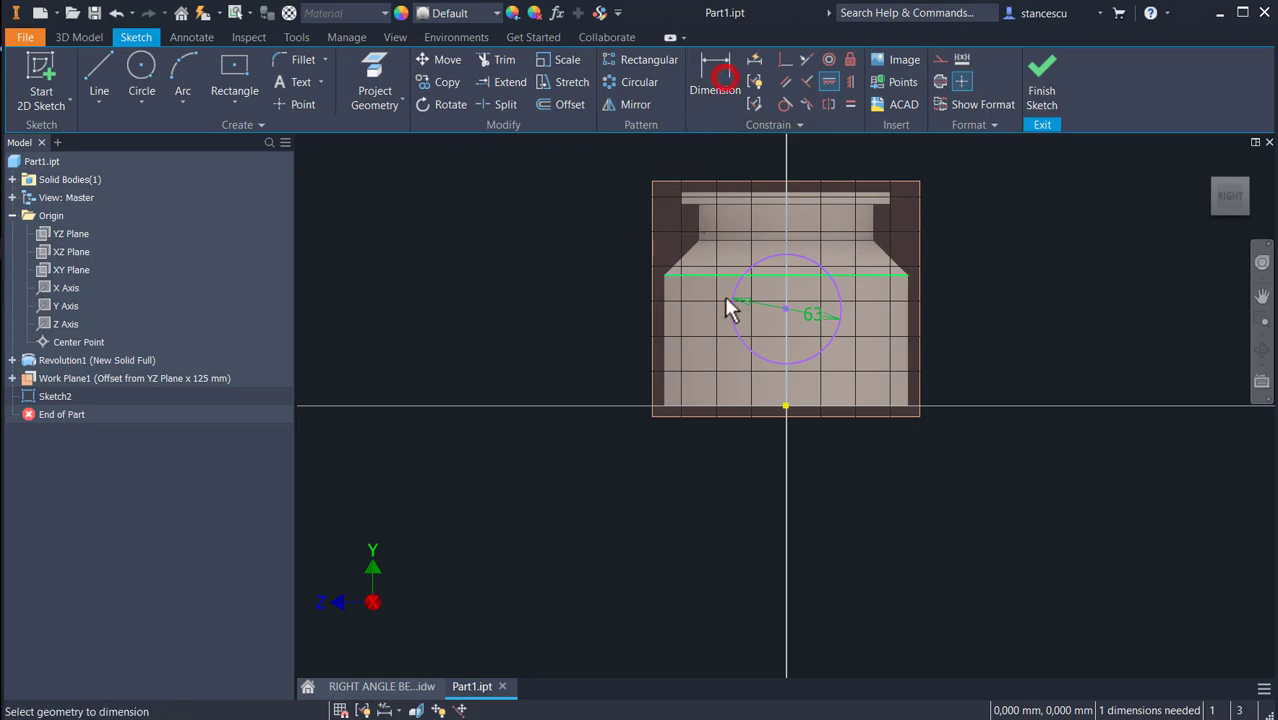
left_click(808, 359)
left_click(786, 407)
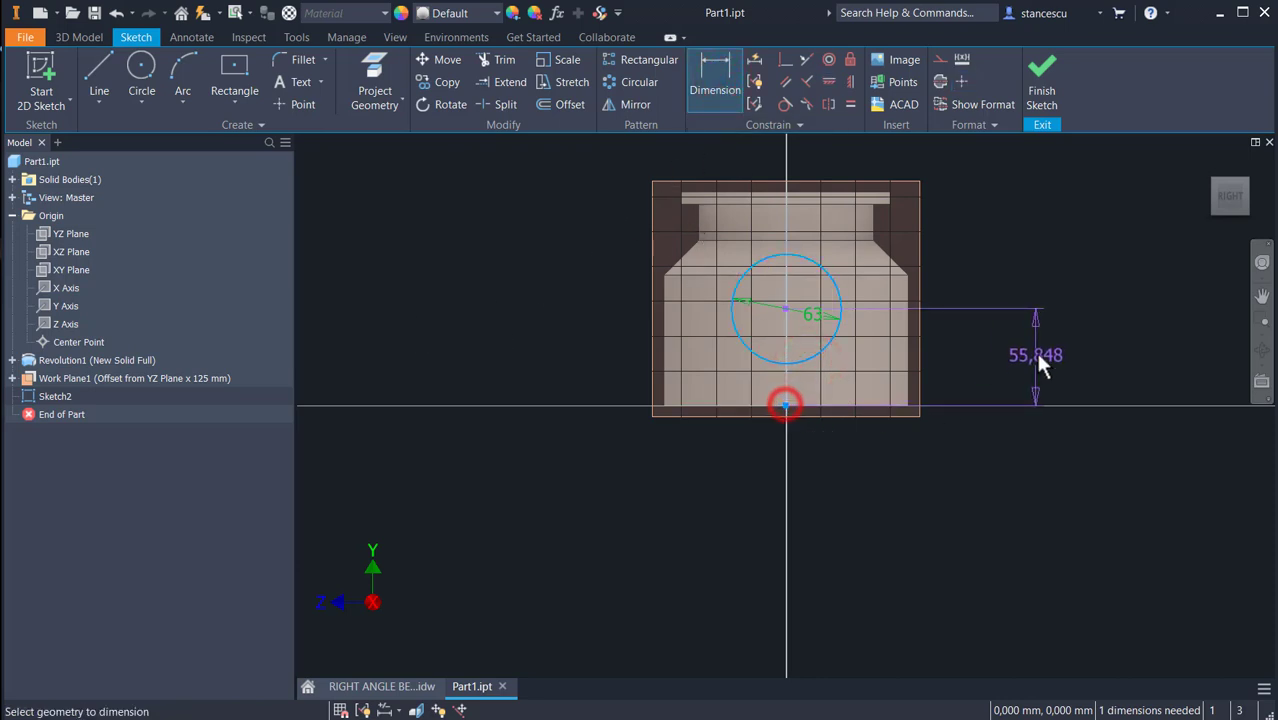
left_click(1042, 356)
type("40")
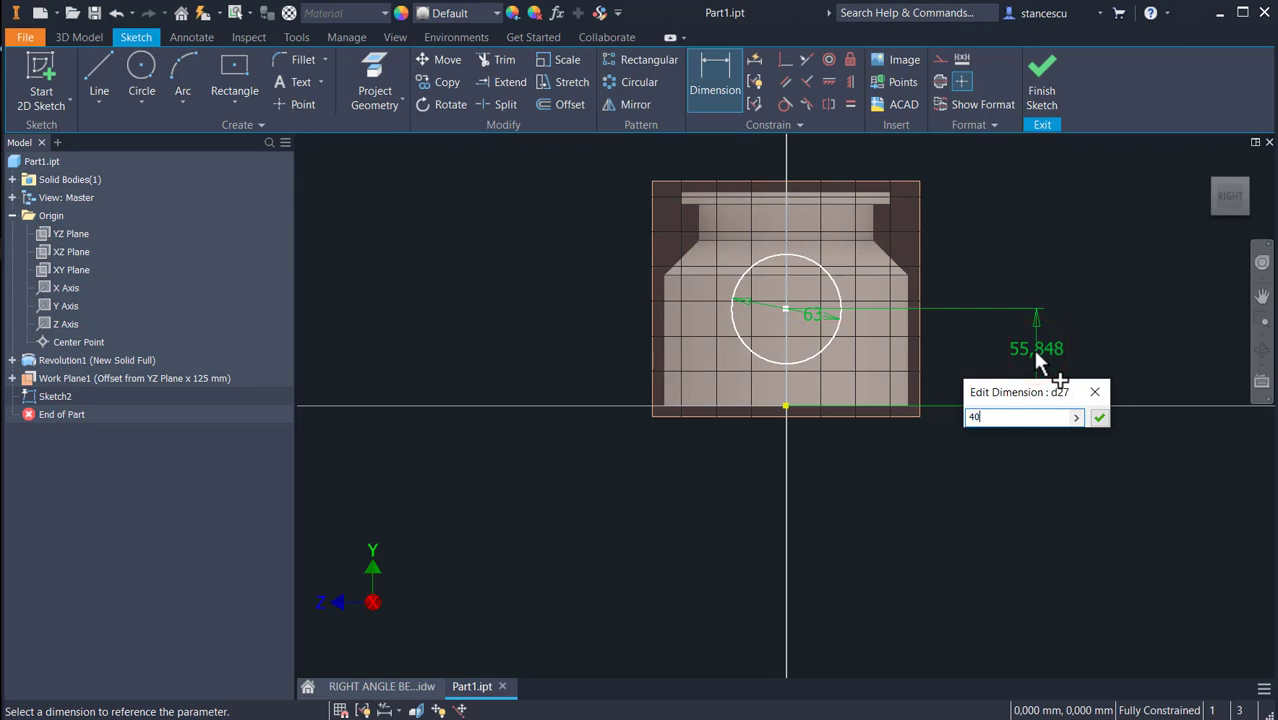
key("Return")
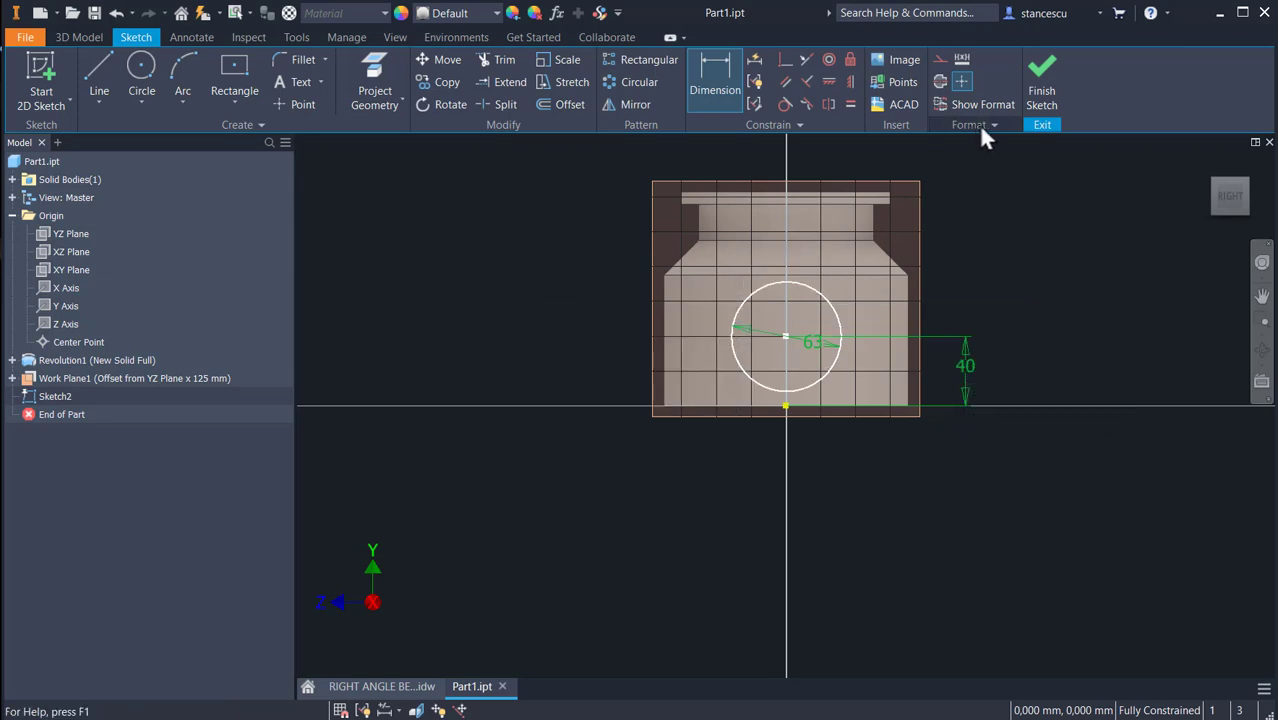
Finish the sketch and extrude the 63 mm circle To Next toward the body, joining it to the solid.
left_click(1042, 100)
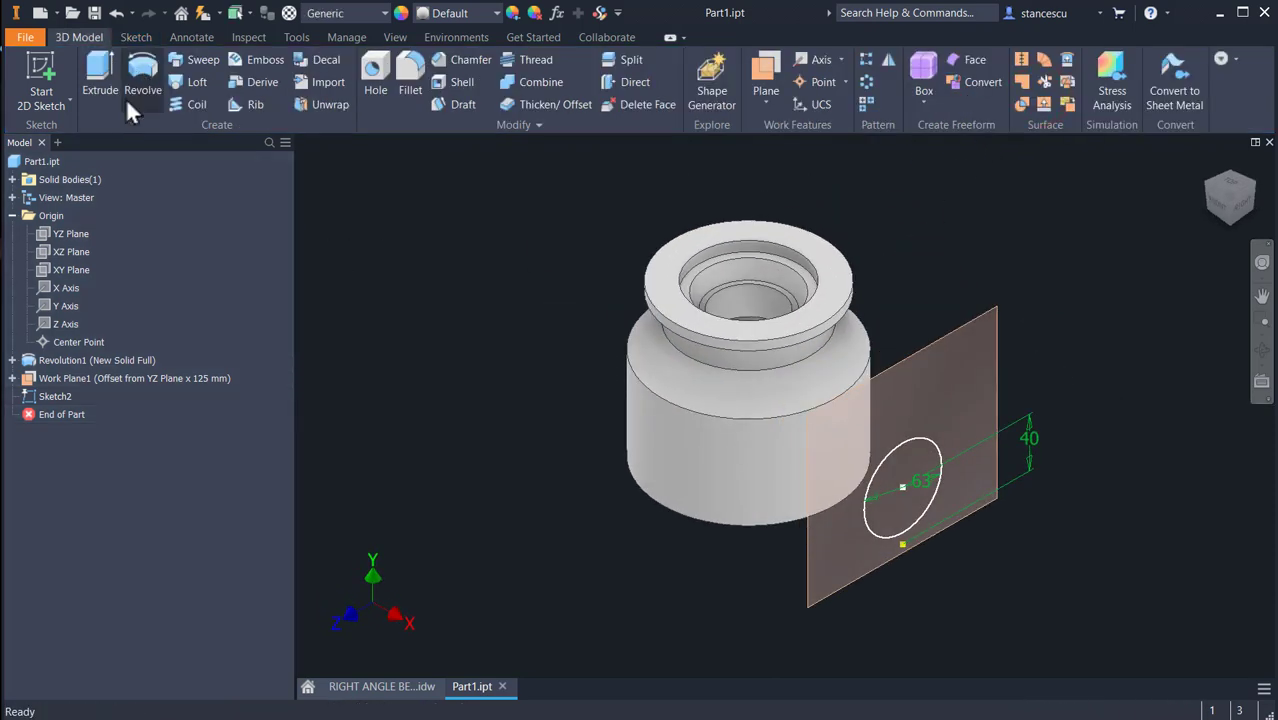
left_click(100, 68)
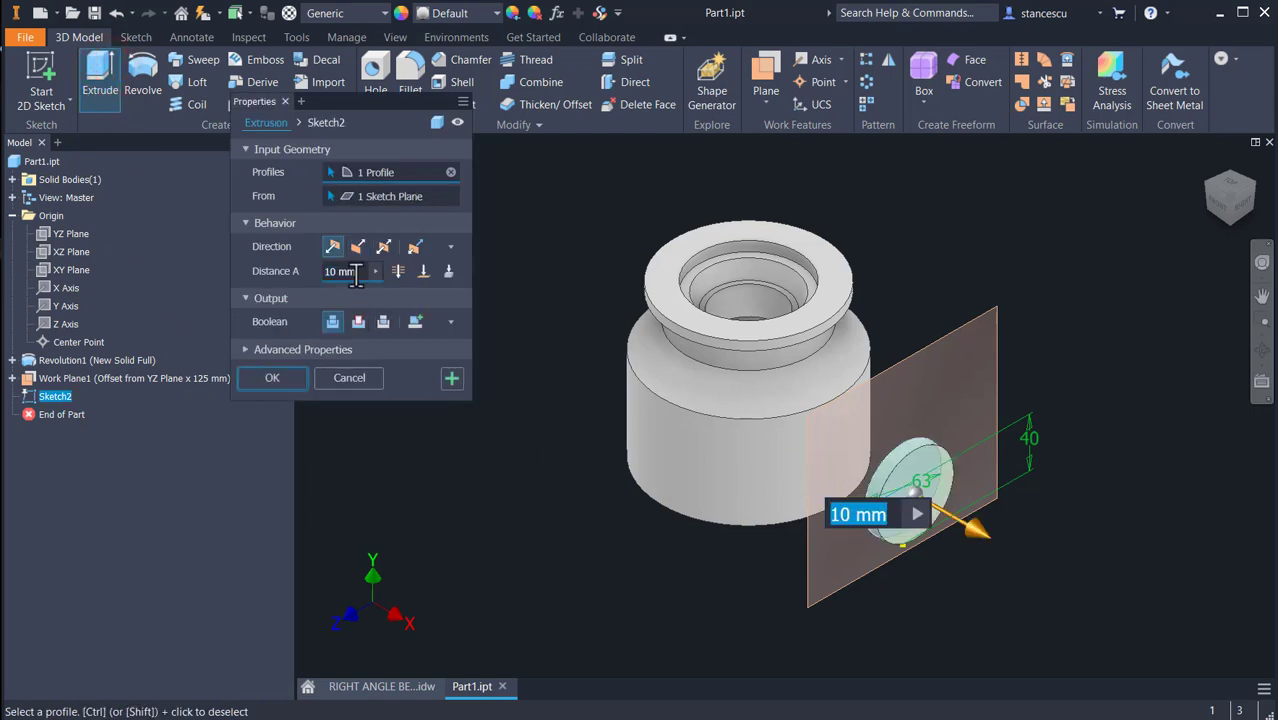
left_click(448, 271)
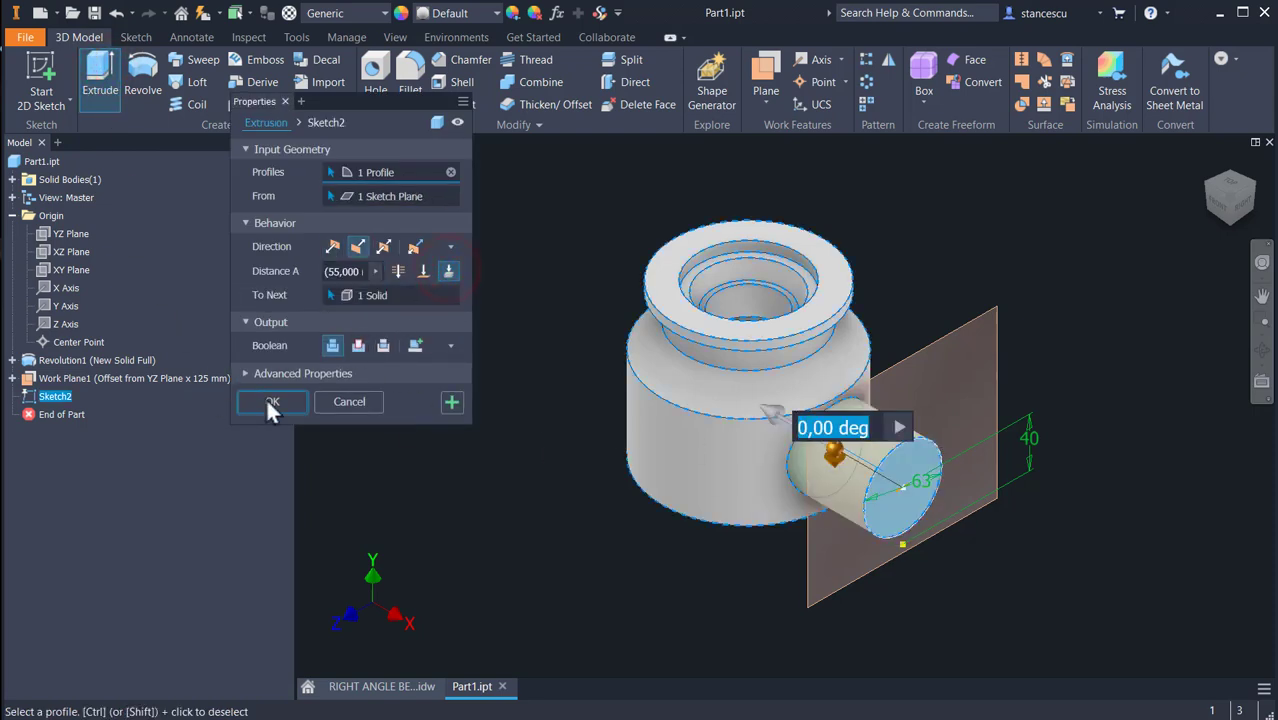
left_click(268, 399)
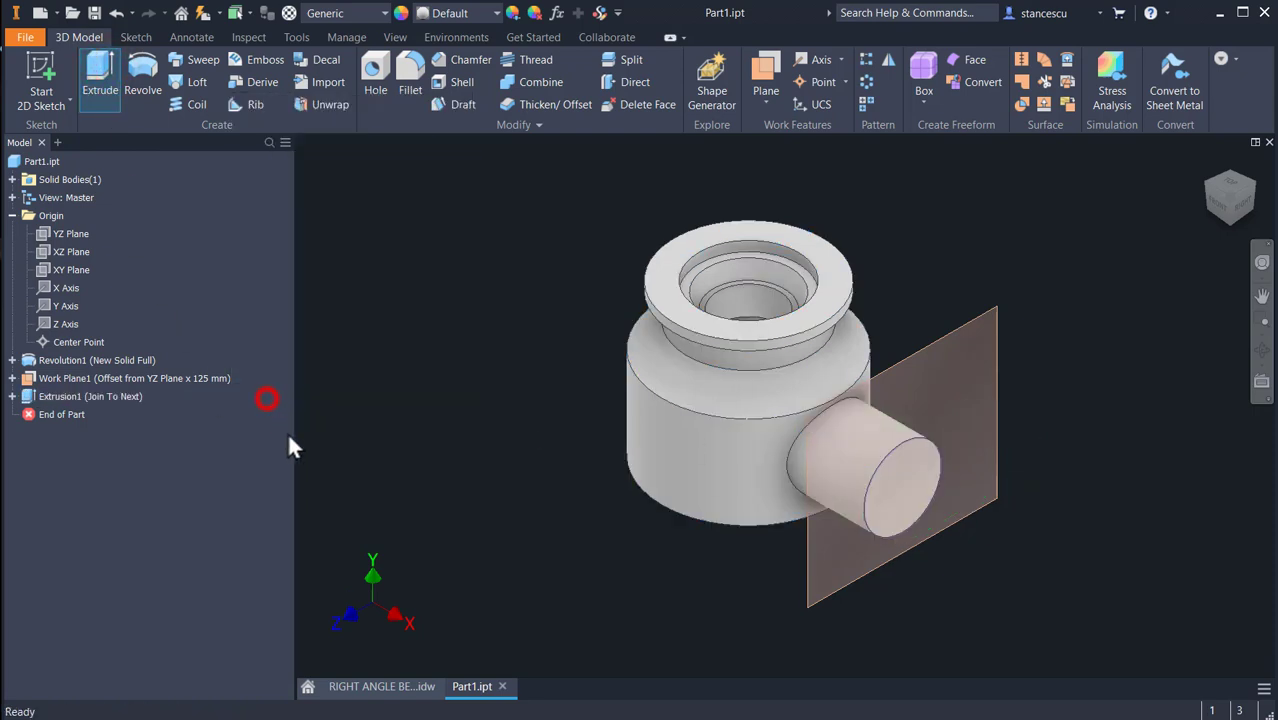
Hide the offset work plane at the end of the side branch and inspect where the branch meets the body's inner cavity.
right_click(995, 323)
left_click(1048, 347)
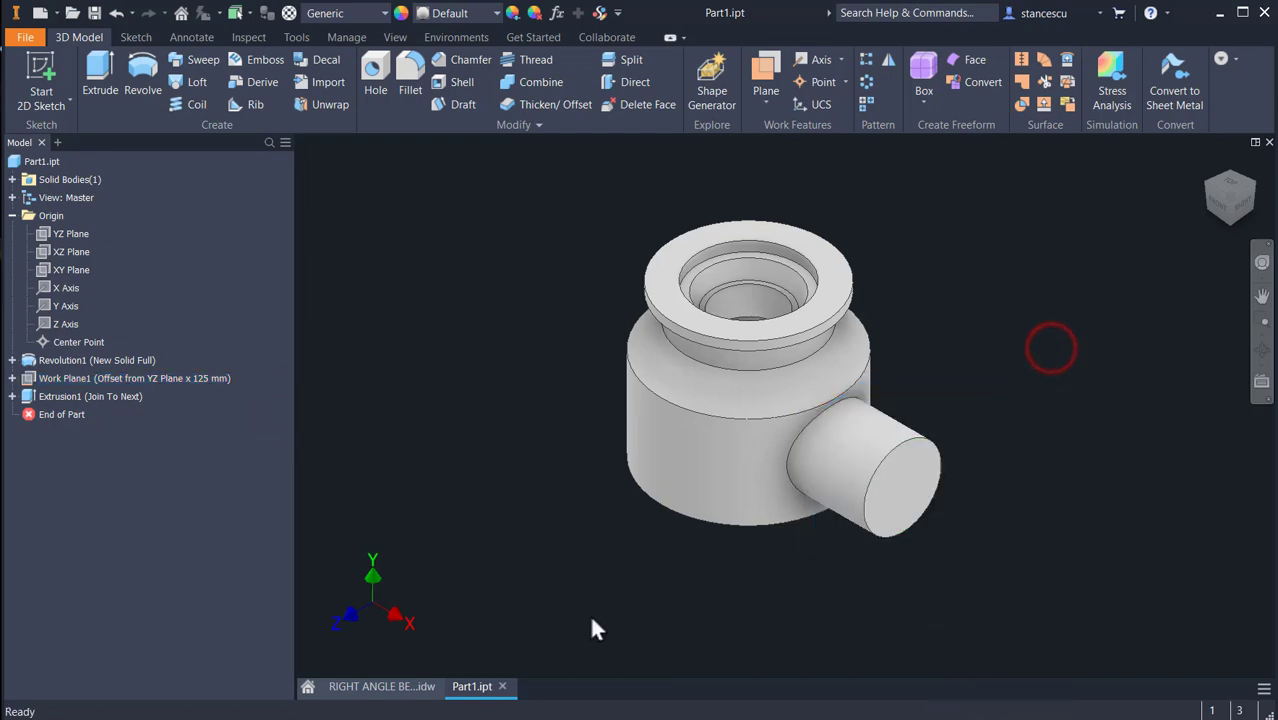
middle_click_drag(605, 635, 667, 486, "shift")
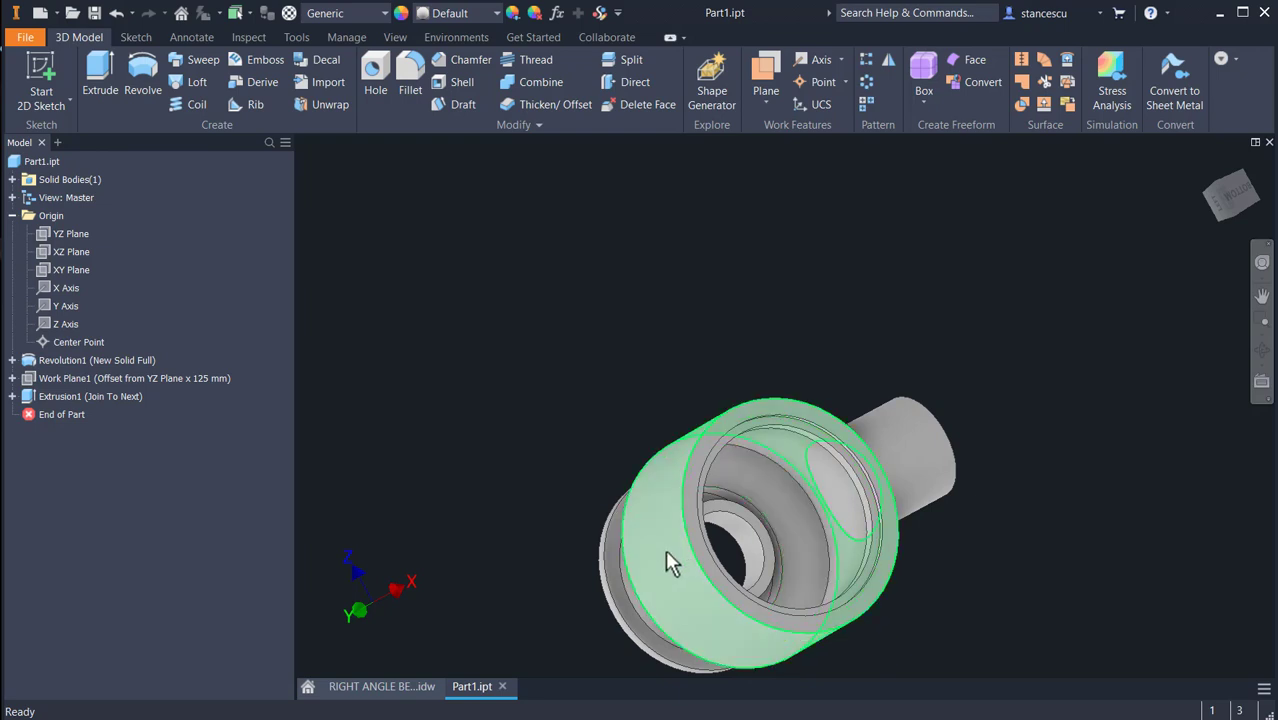
middle_click_drag(795, 530, 755, 640, "shift")
key("F6")
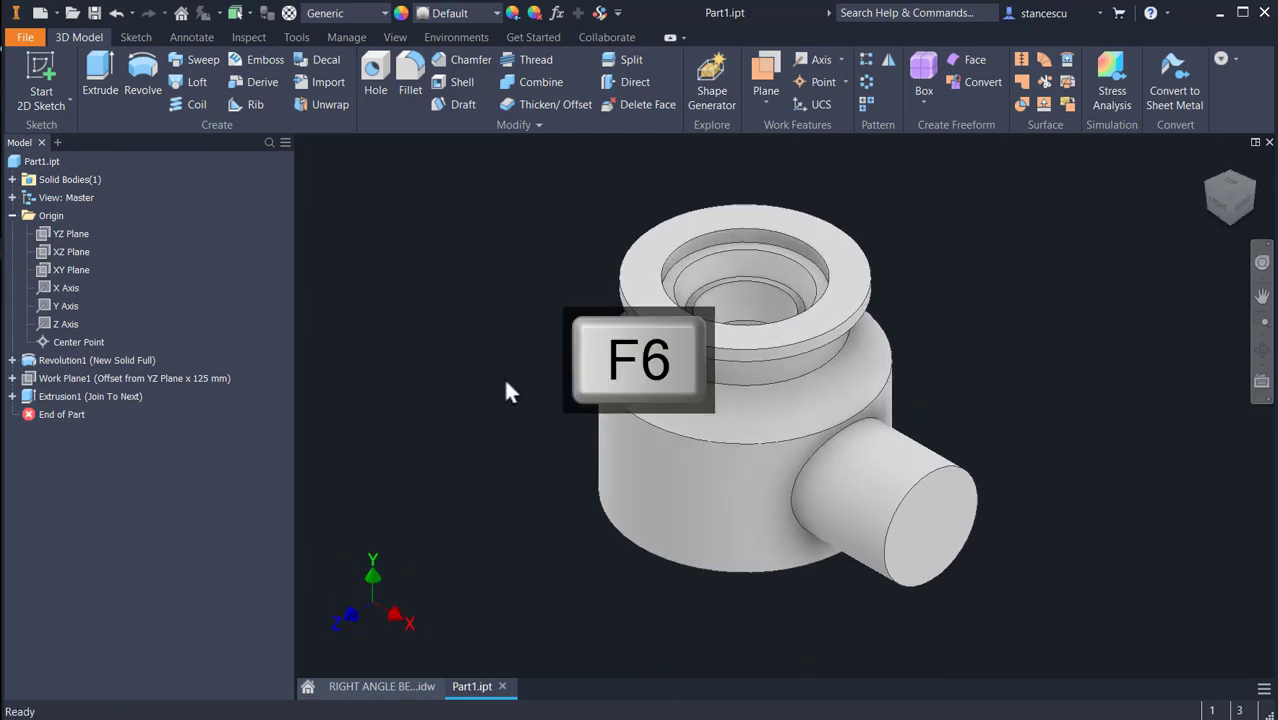
Examine the side branch's end flange dimensions in the RIGHT ANGLE BEARING.idw drawing.
left_click(365, 688)
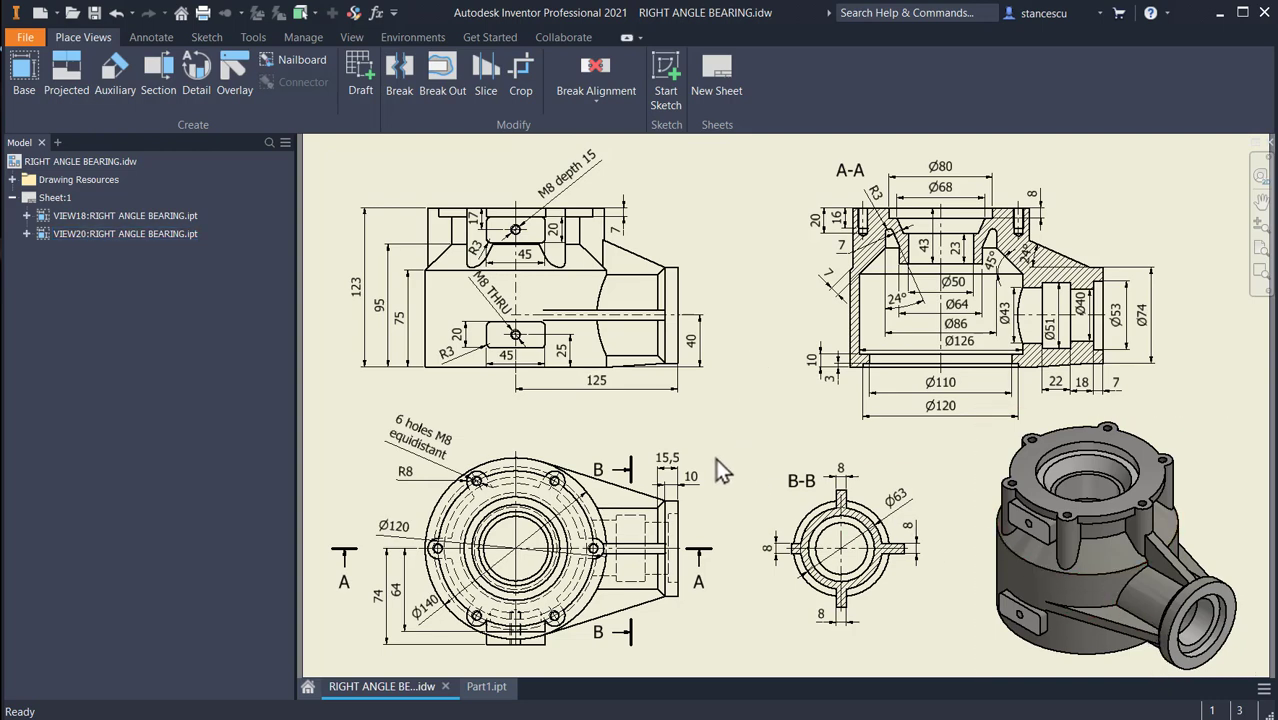
left_click(657, 505)
scroll(657, 507, "up", 3)
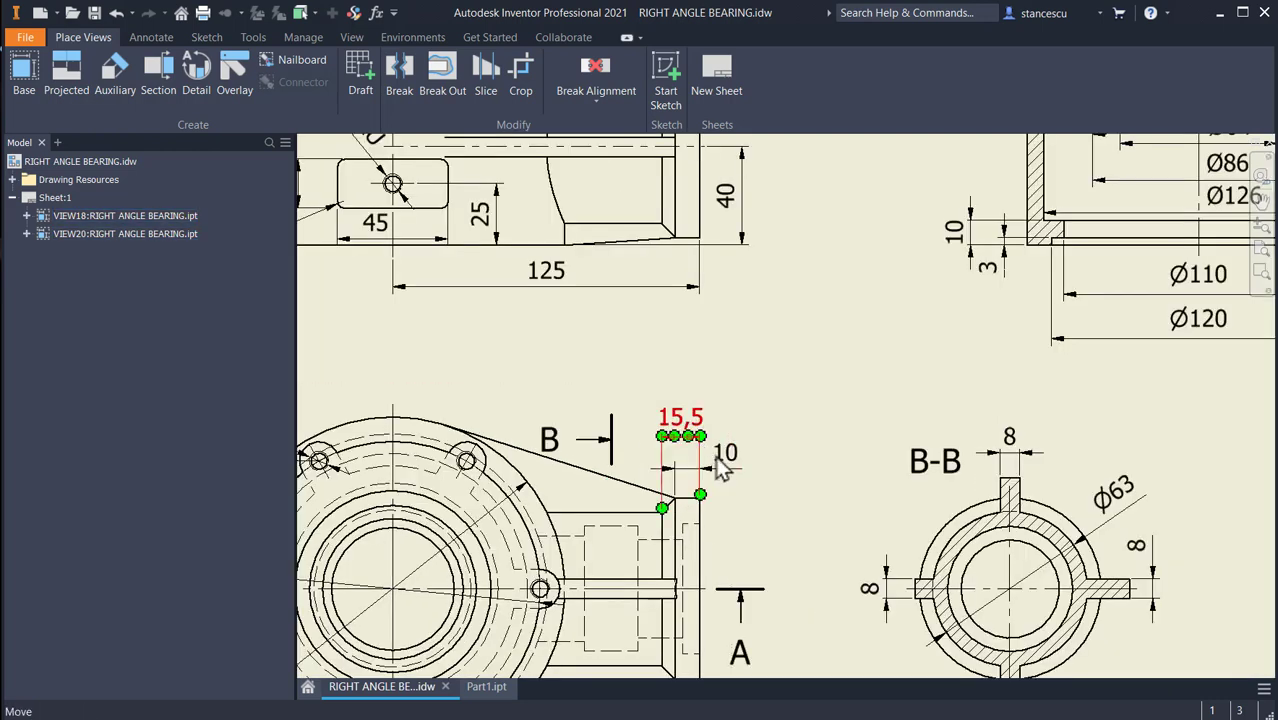
scroll(792, 459, "down", 3)
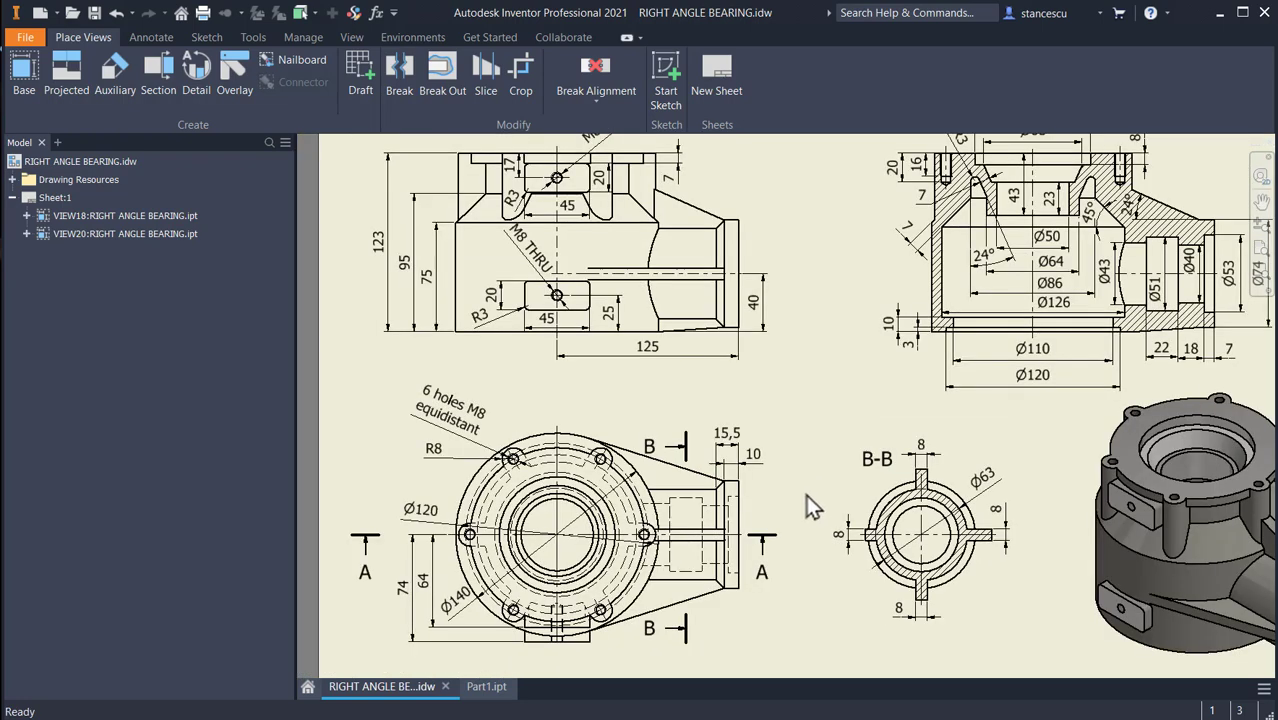
middle_click_drag(810, 500, 690, 524)
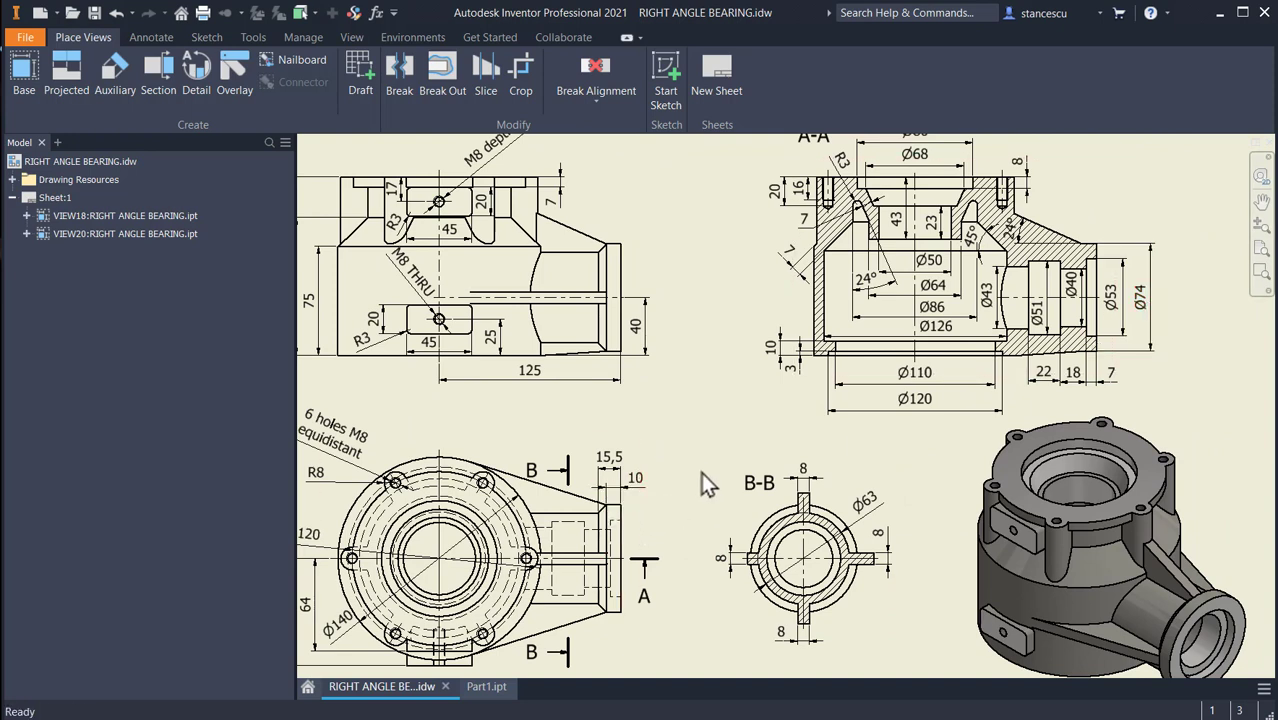
In Part1.ipt, start a sketch on the XY plane and slice the graphics at the sketch plane.
left_click(478, 686)
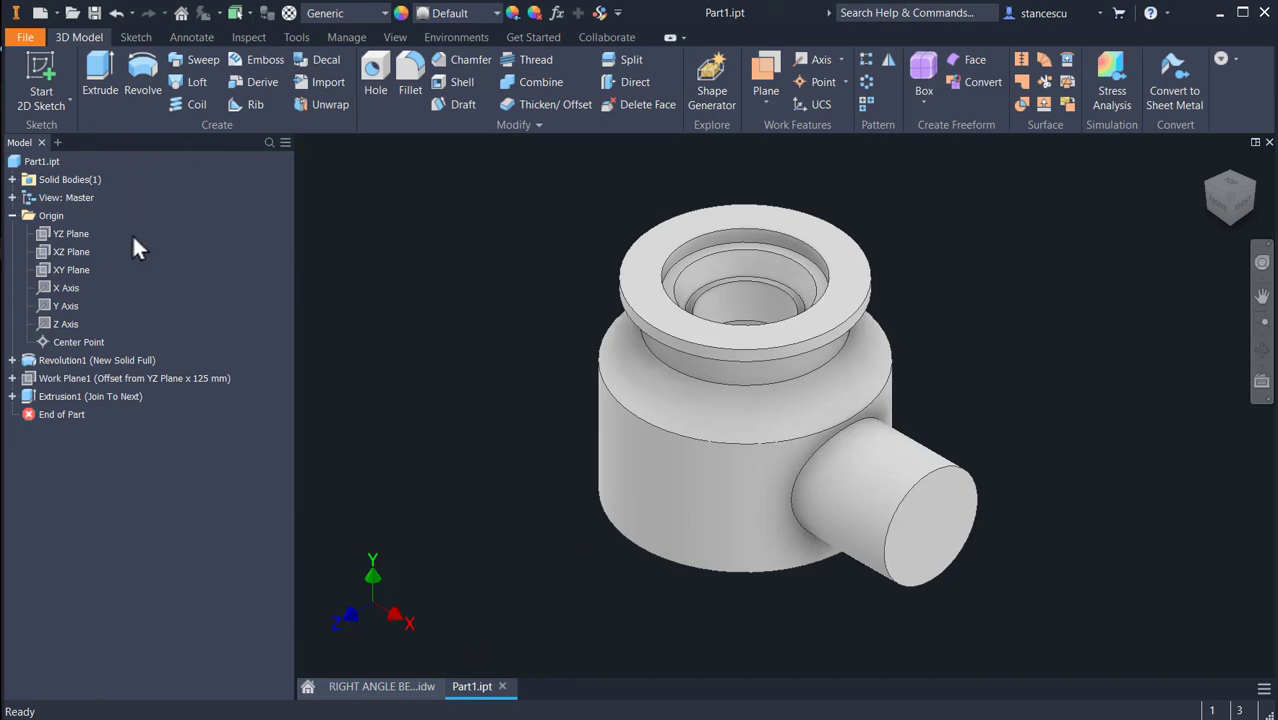
left_click(42, 268)
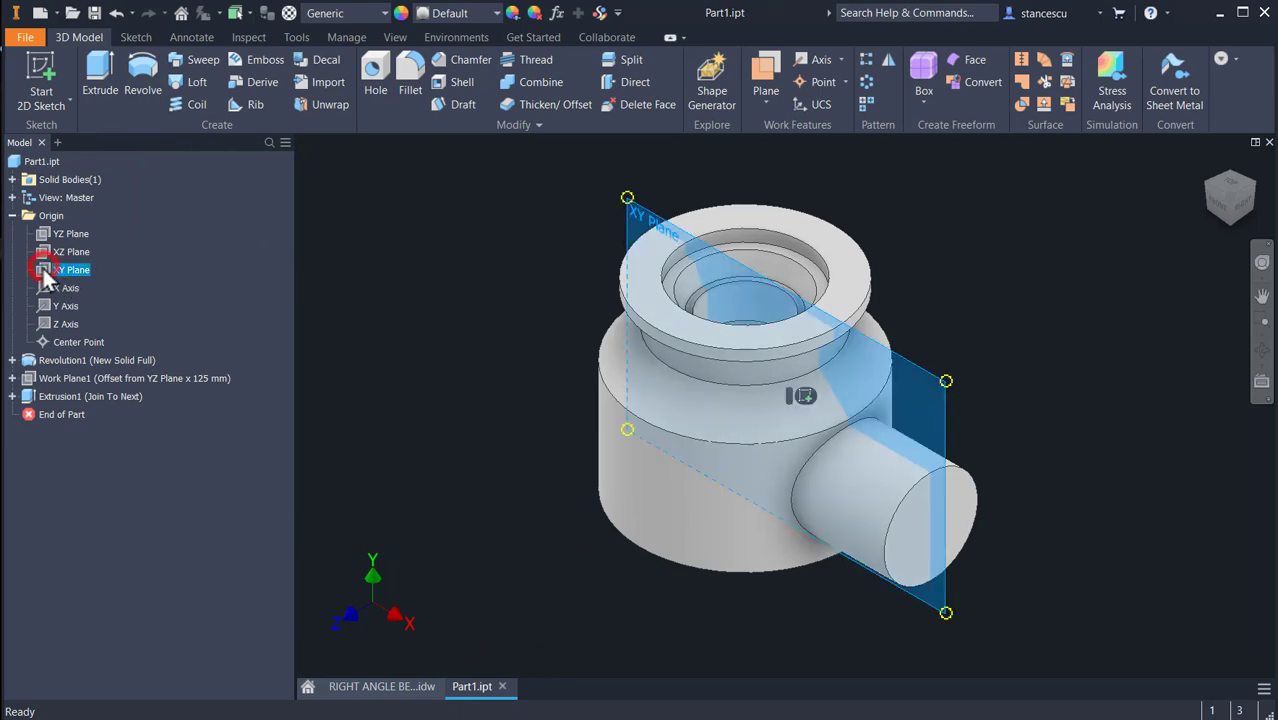
left_click(808, 398)
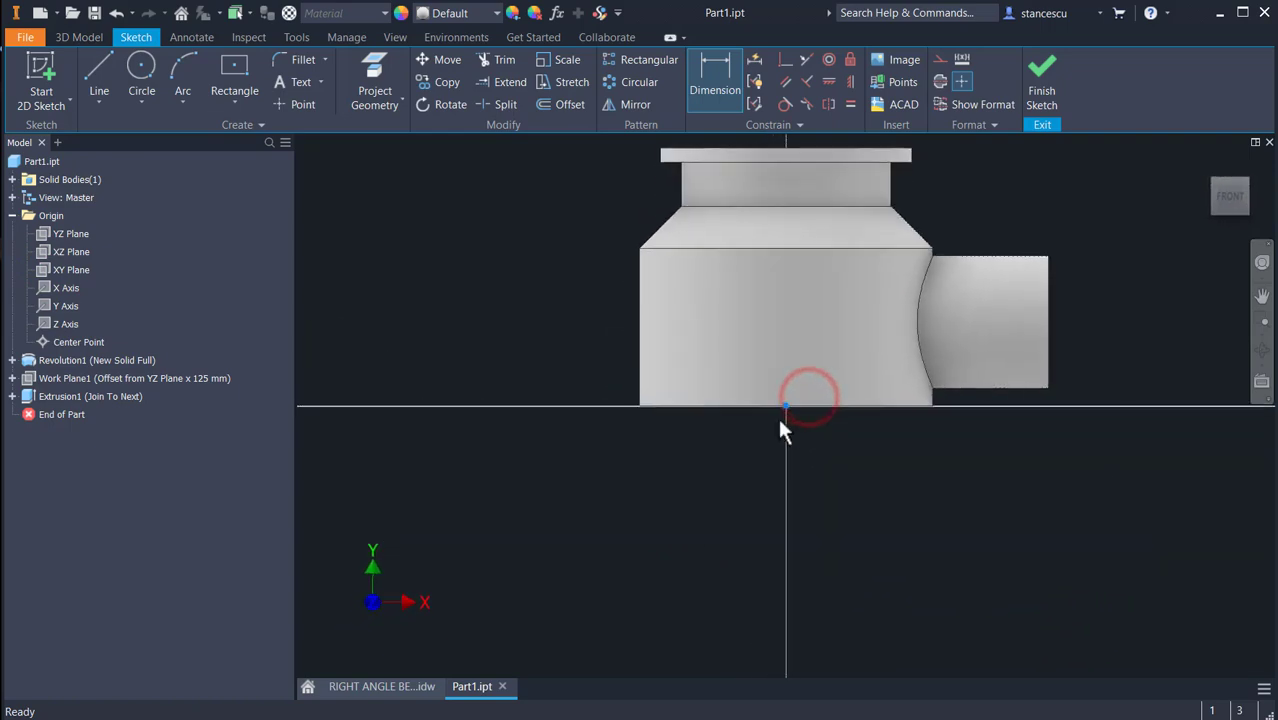
key("F7")
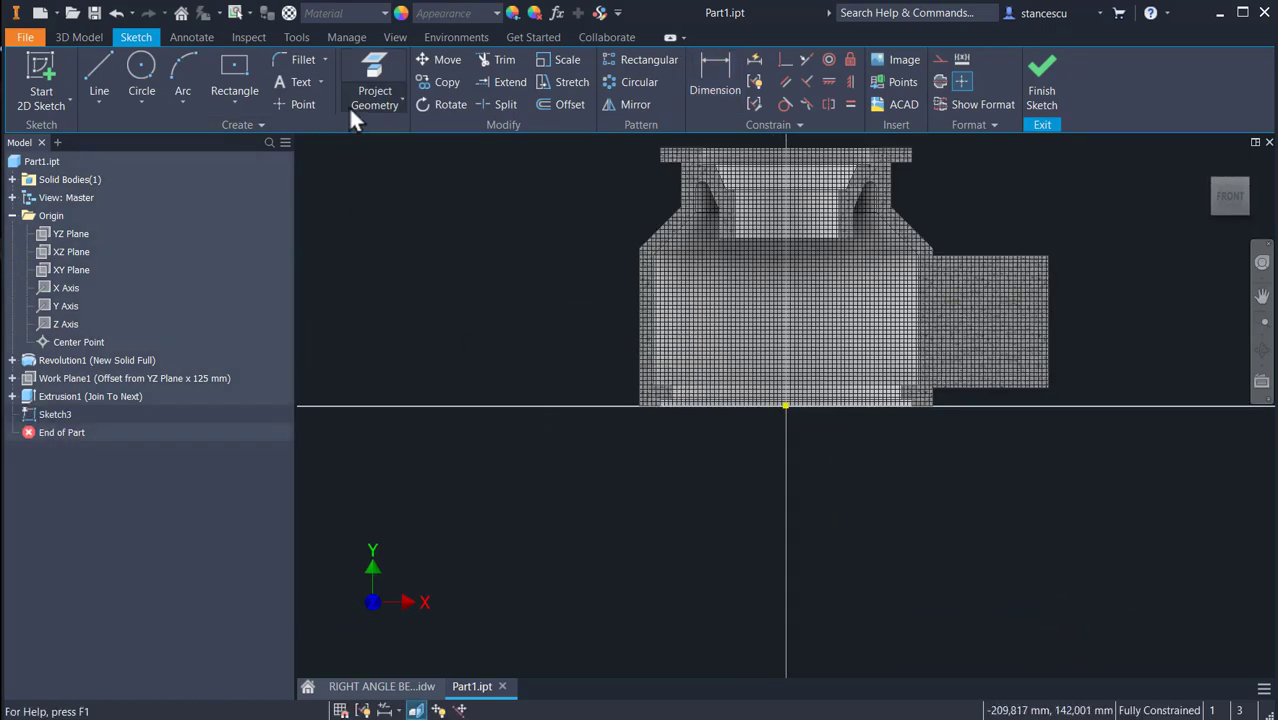
Project the side branch's upper edge into the sketch.
left_click(376, 71)
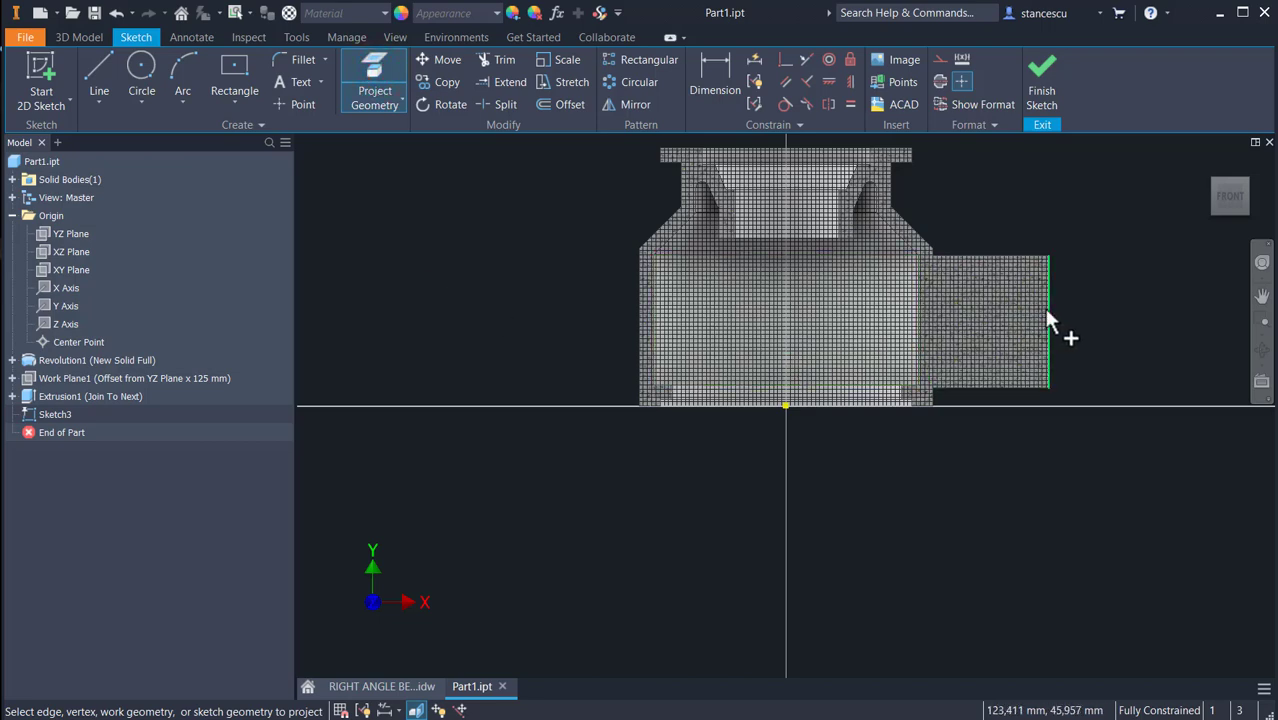
left_click(1040, 258)
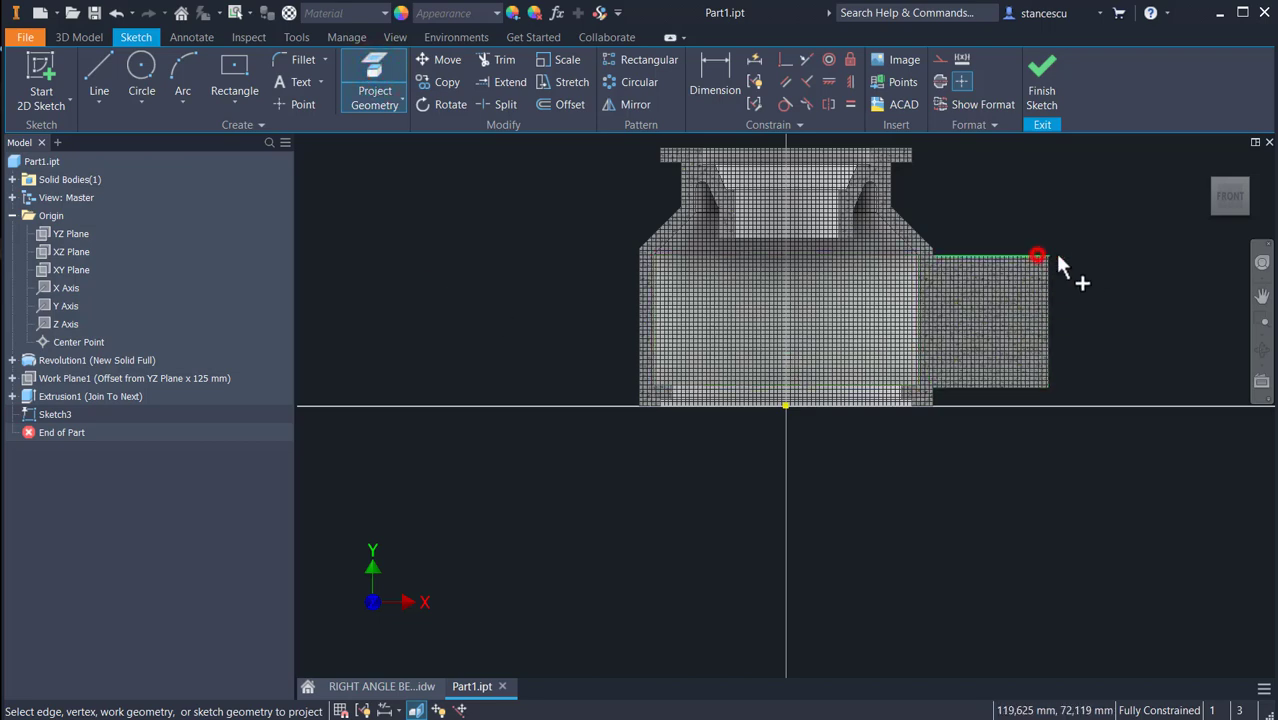
scroll(1093, 264, "up", 3)
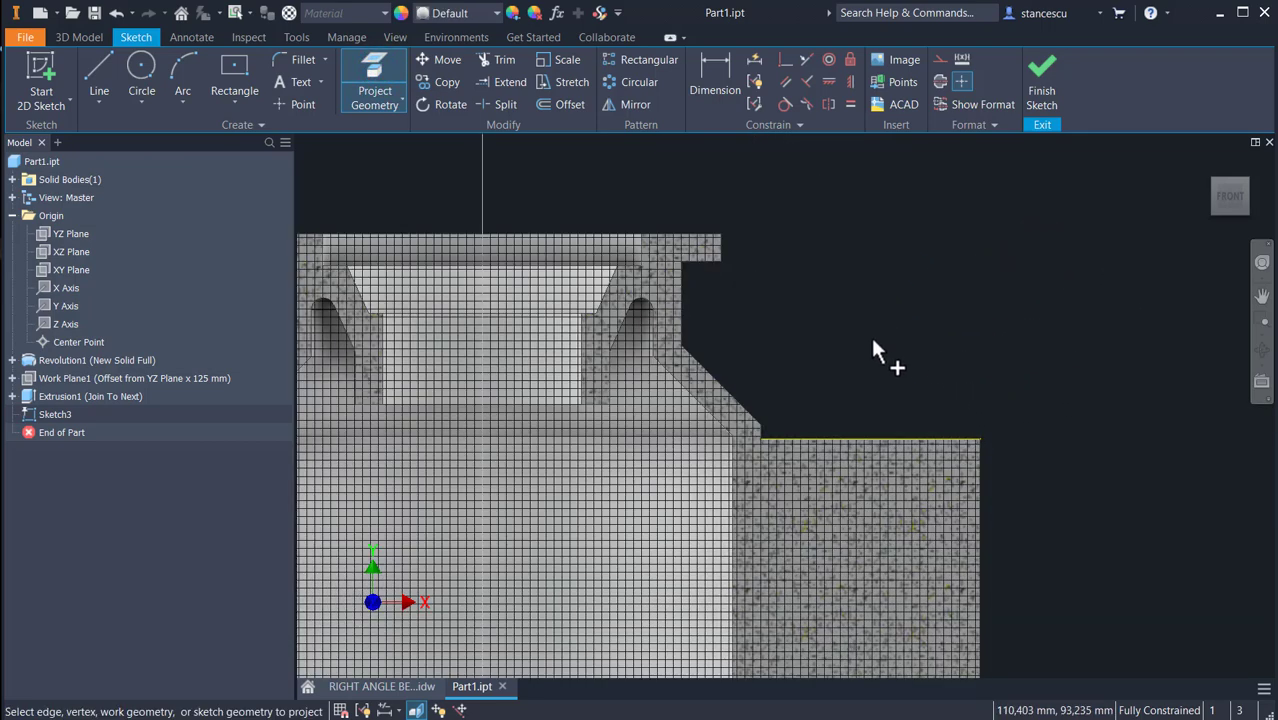
Draw a closed trapezoidal line profile on the branch's upper edge at its outer end, with a top side about 9.5 mm long.
left_click(95, 78)
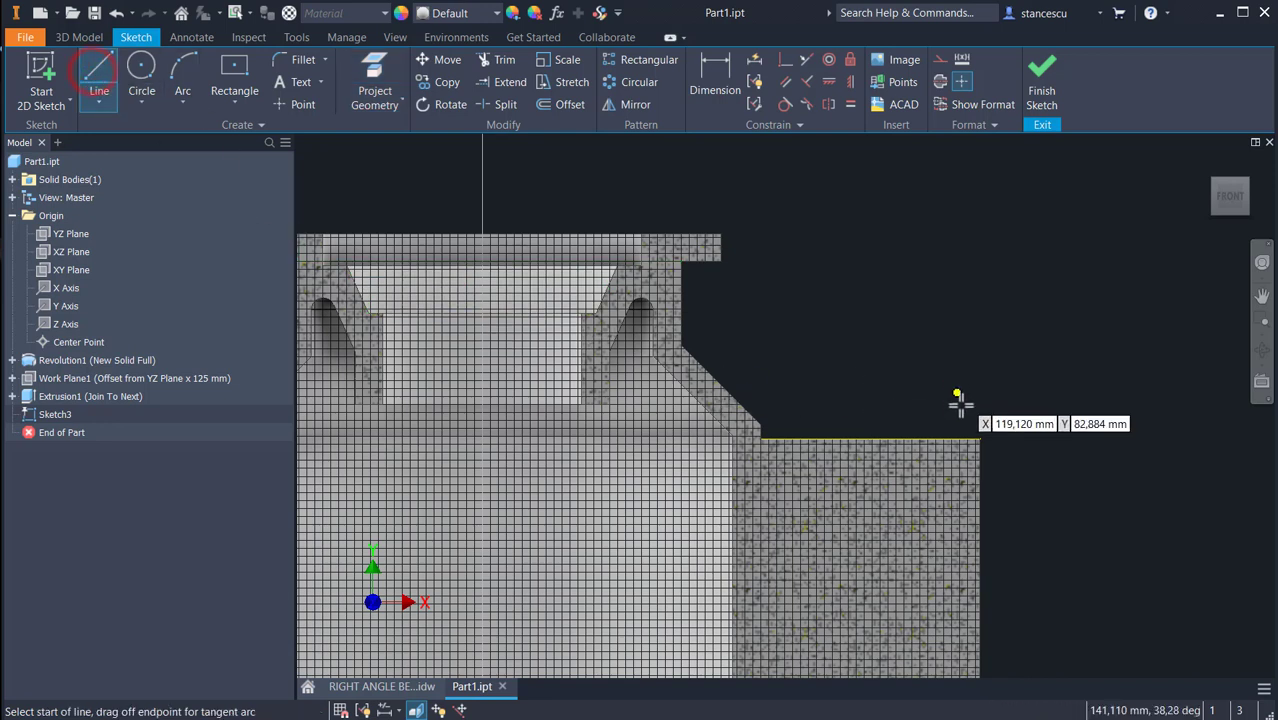
left_click(979, 437)
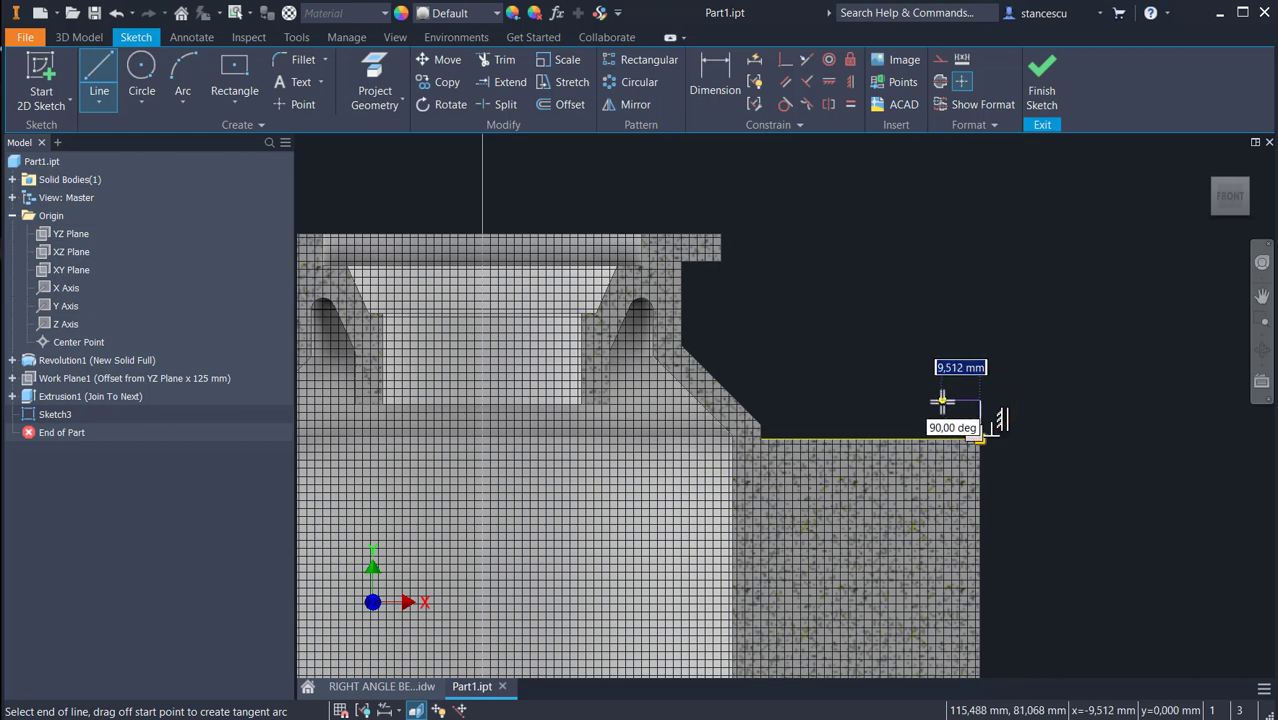
left_click(940, 399)
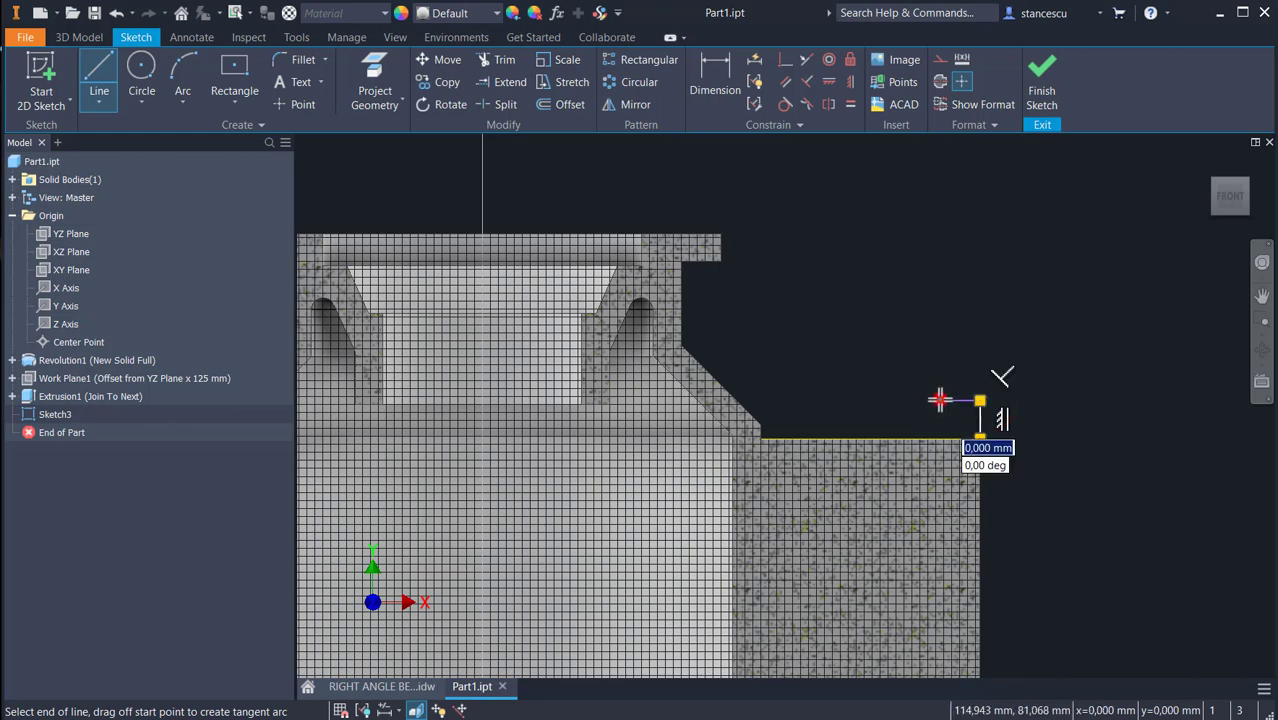
double_click(904, 439)
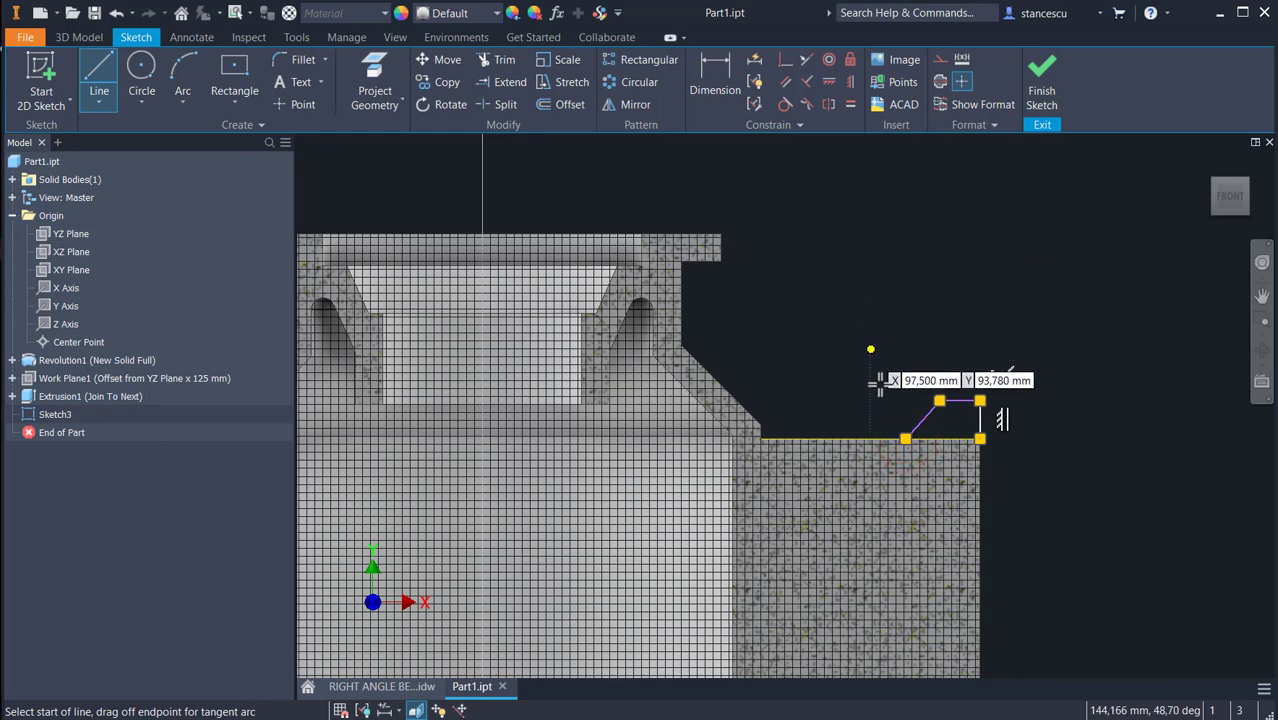
left_click(905, 438)
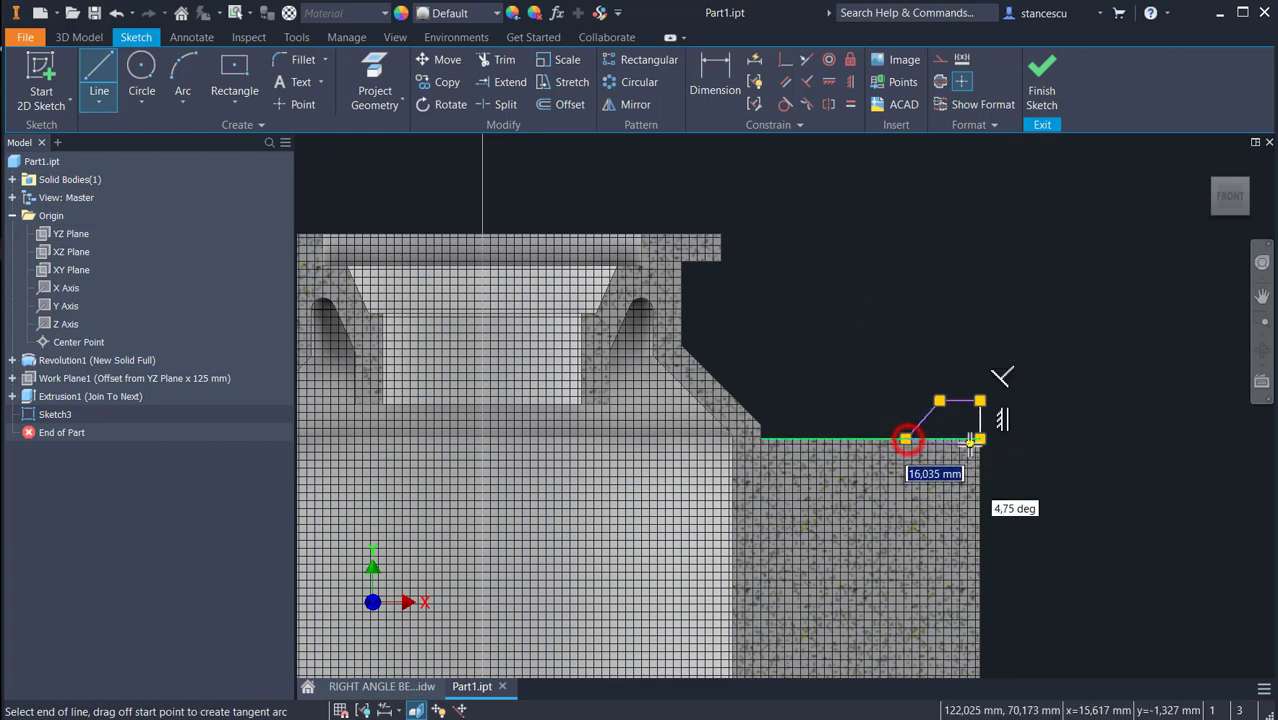
double_click(979, 438)
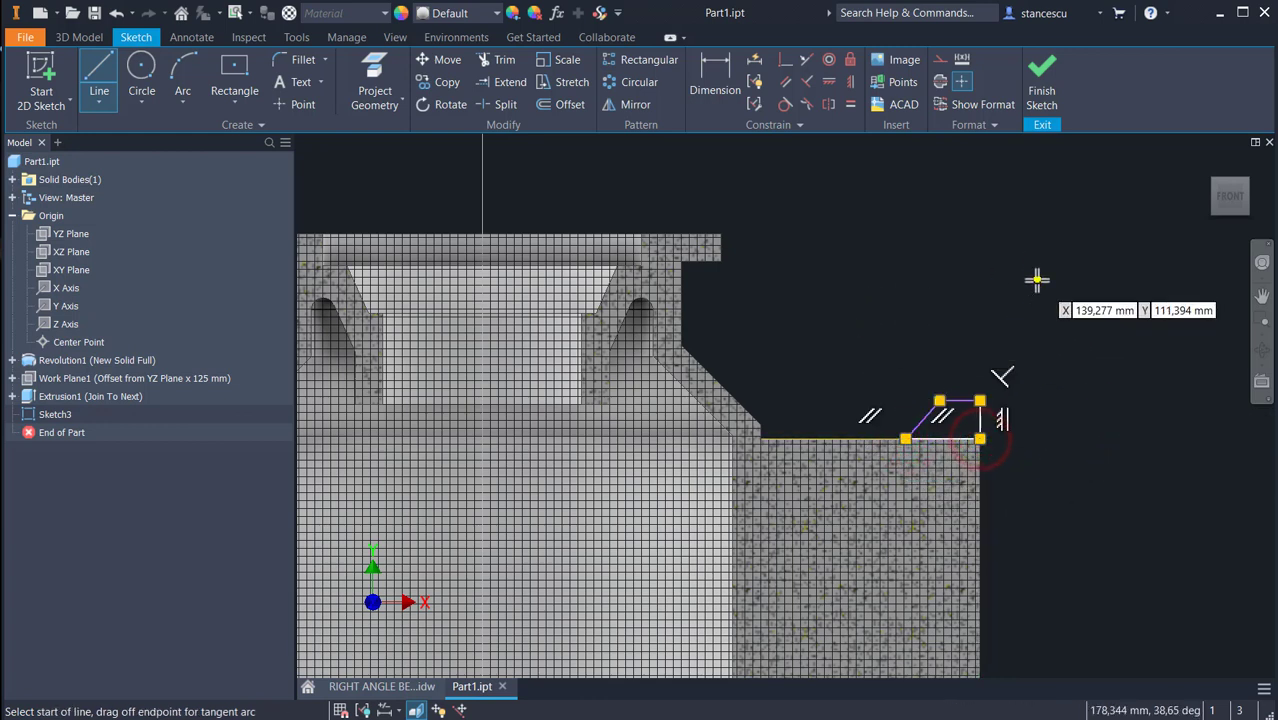
Draw a horizontal centerline from the midpoint of the branch's end face to the body's vertical axis.
left_click(712, 66)
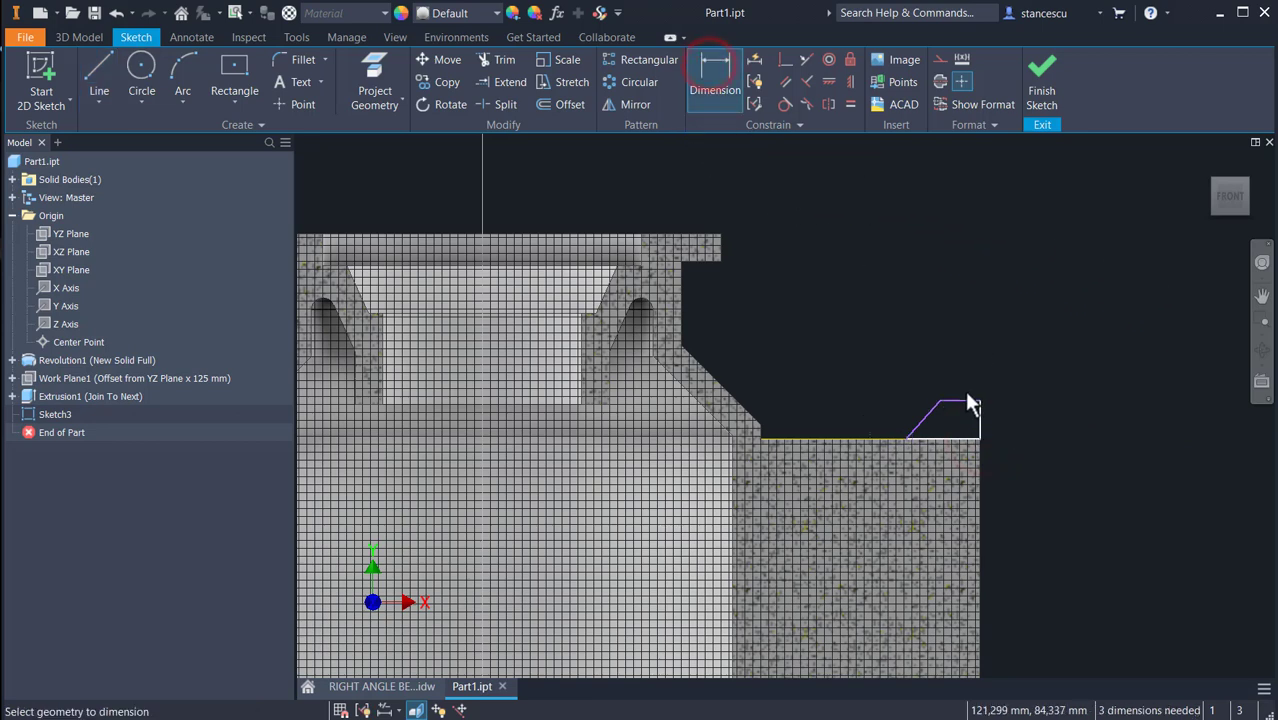
middle_click_drag(1055, 352, 1086, 217)
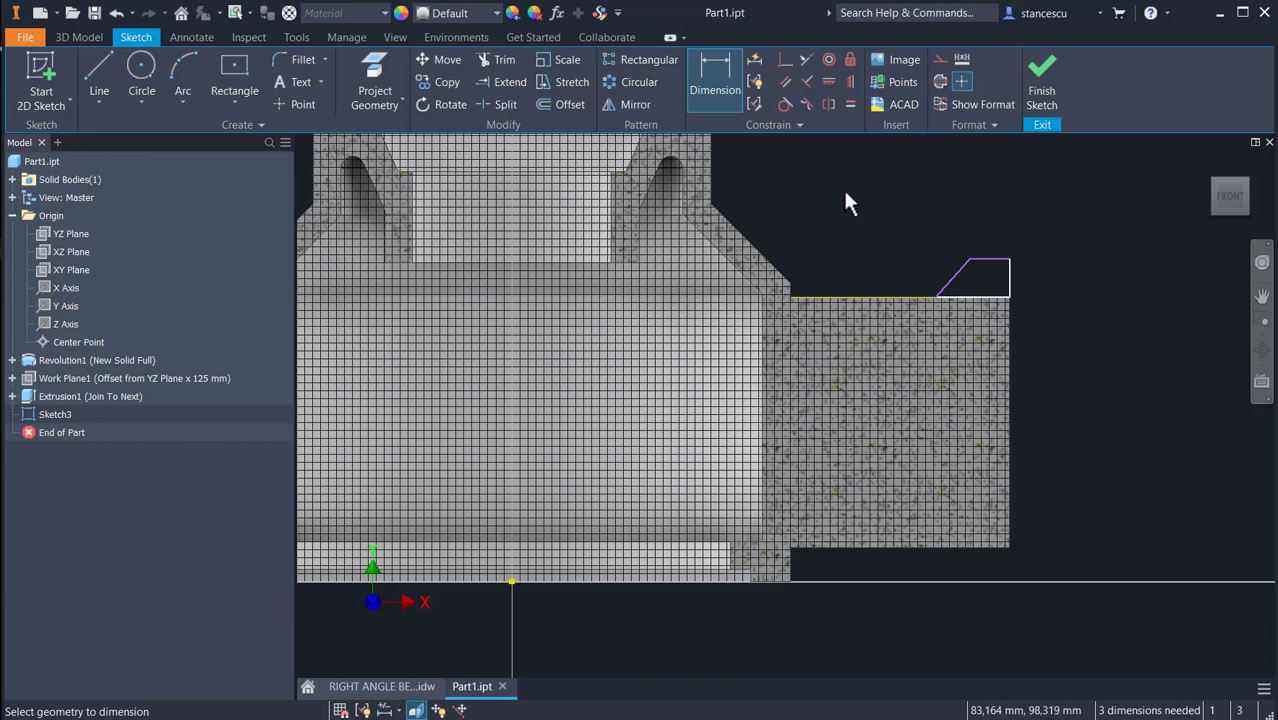
left_click(88, 70)
left_click(940, 81)
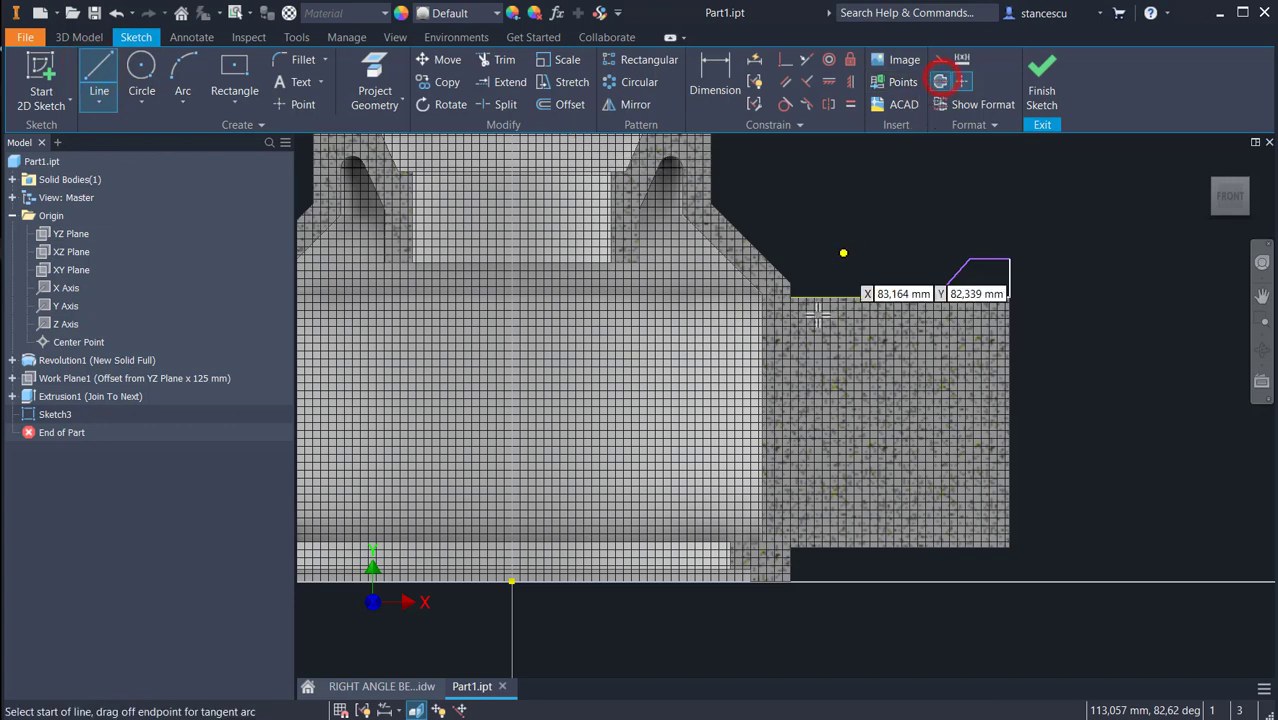
left_click(1010, 421)
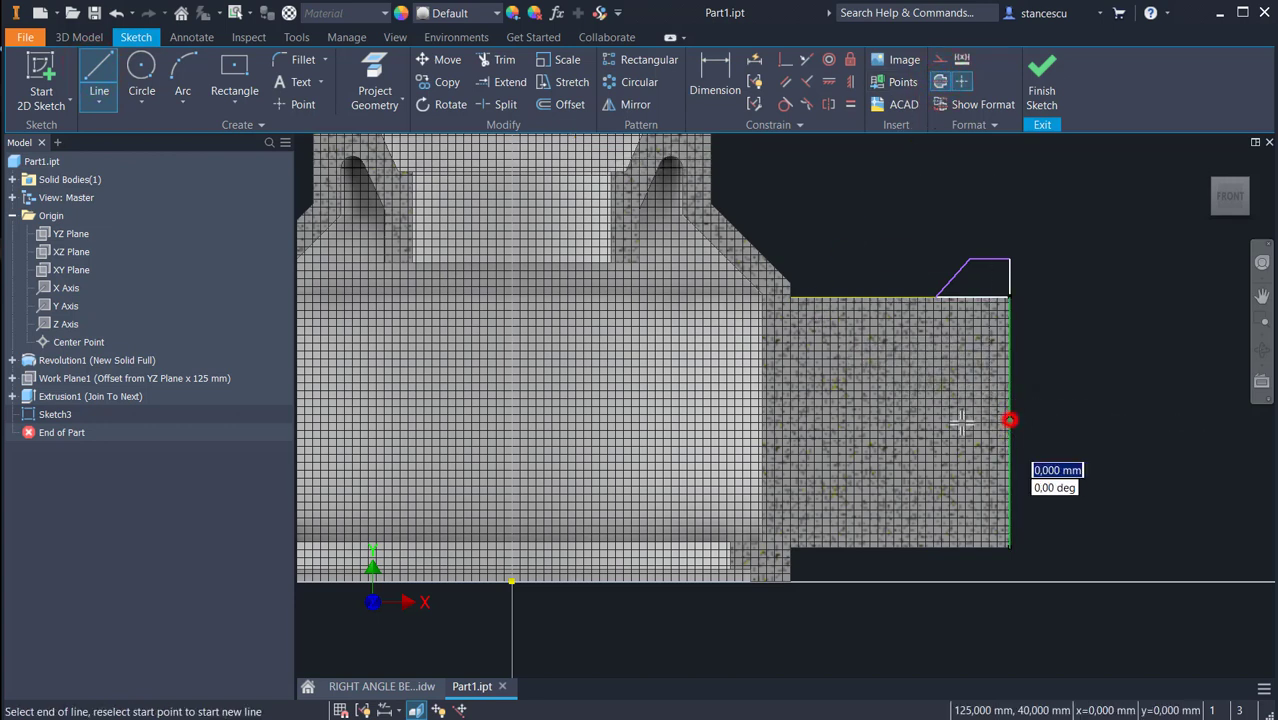
left_click(512, 421)
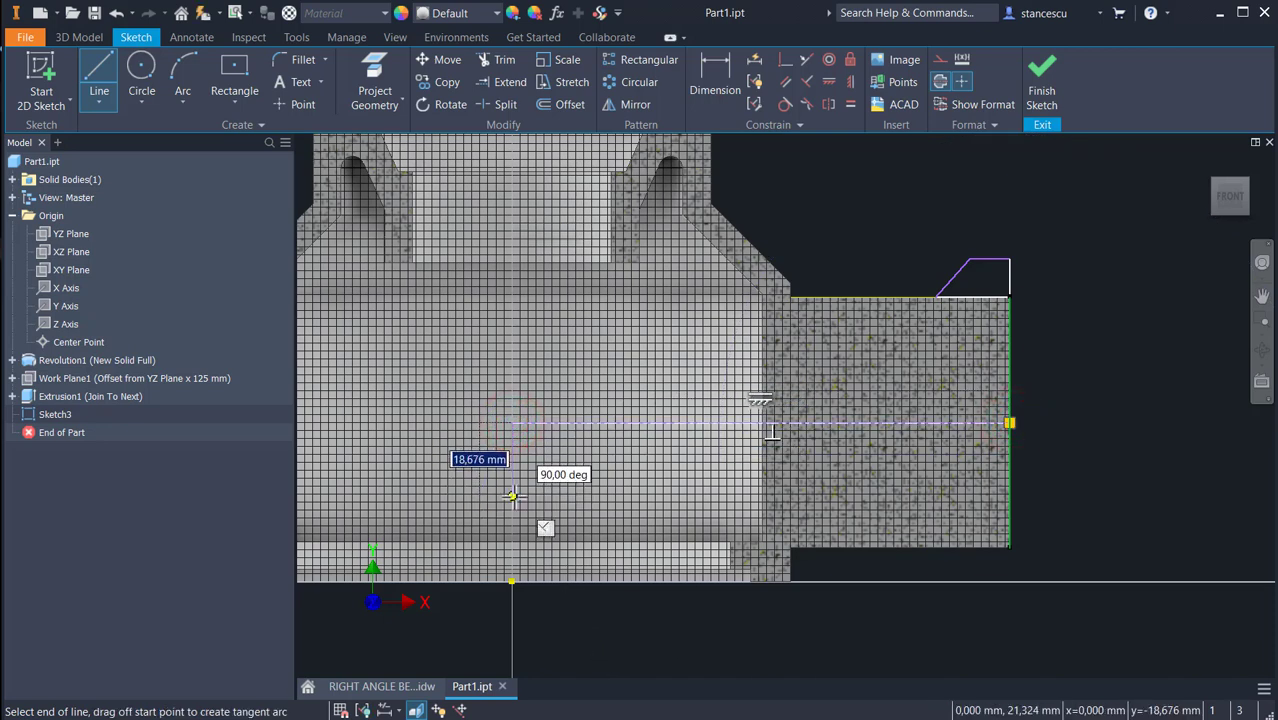
key("Escape")
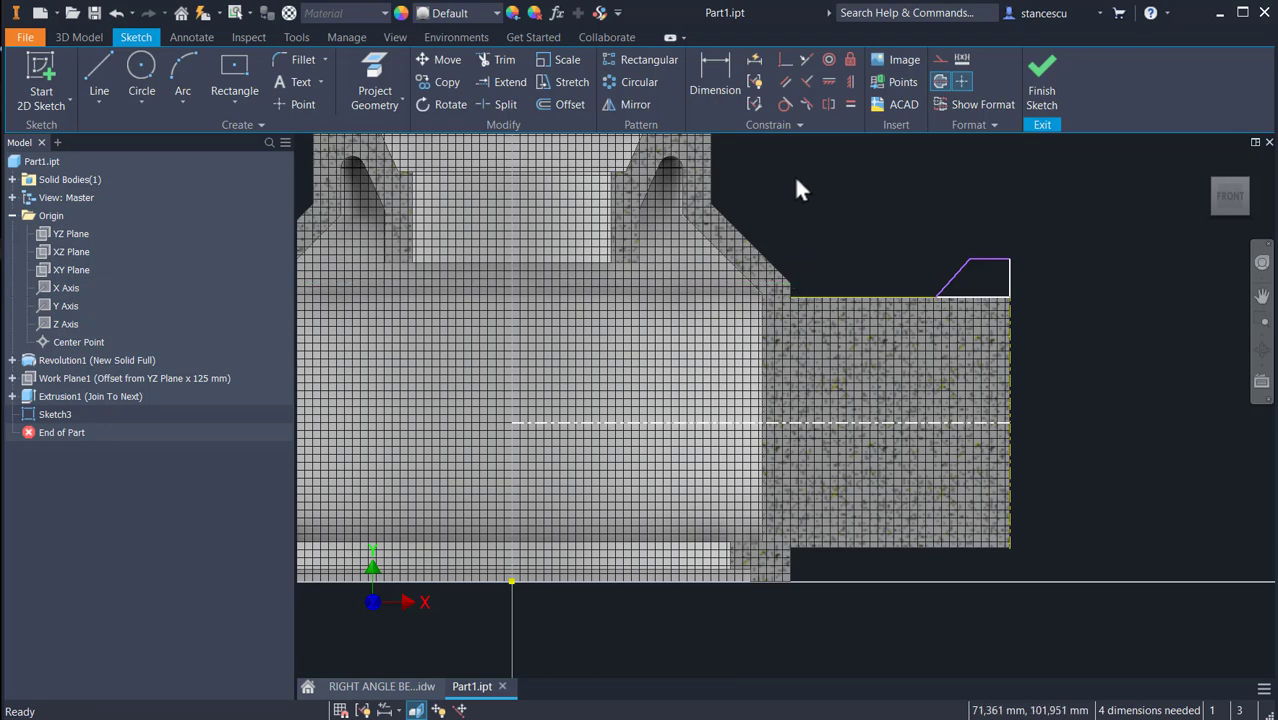
Align the inner endpoint of the branch's horizontal centerline vertically with the projected origin point.
left_click(851, 81)
left_click(513, 422)
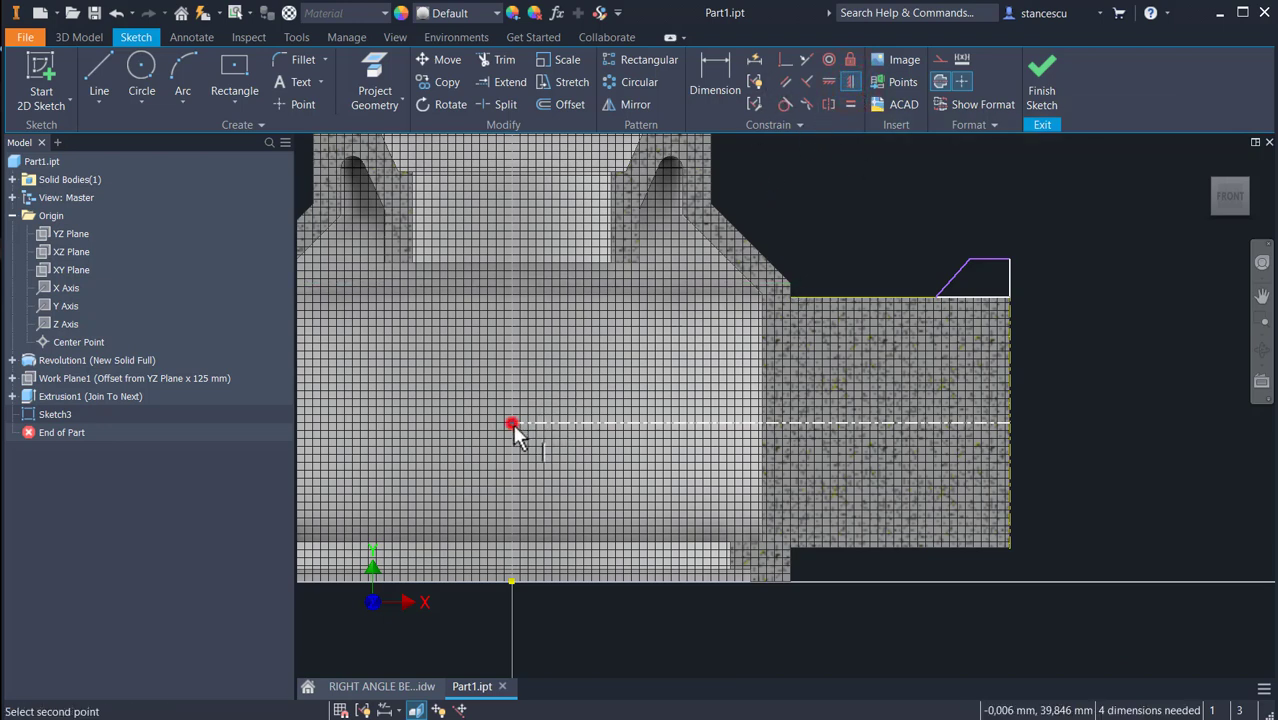
left_click(510, 580)
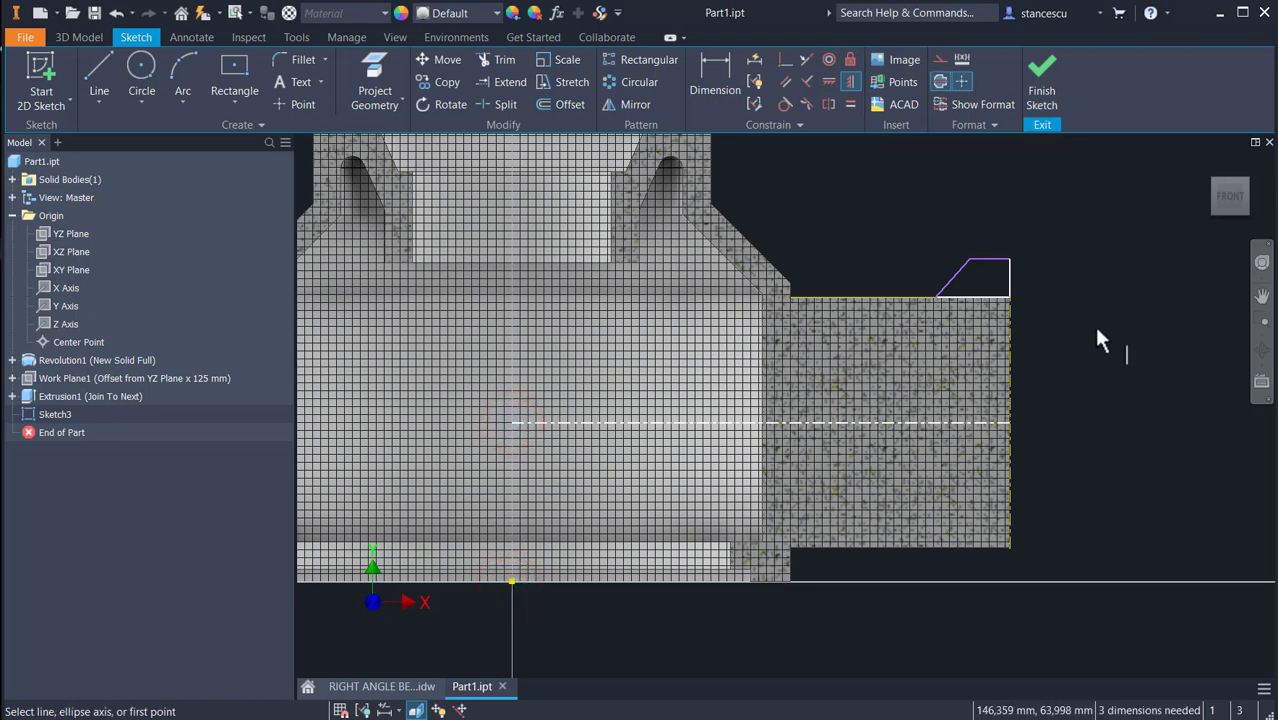
Dimension the flange profile's top side about the branch centerline as a 74 mm diameter.
left_click(703, 68)
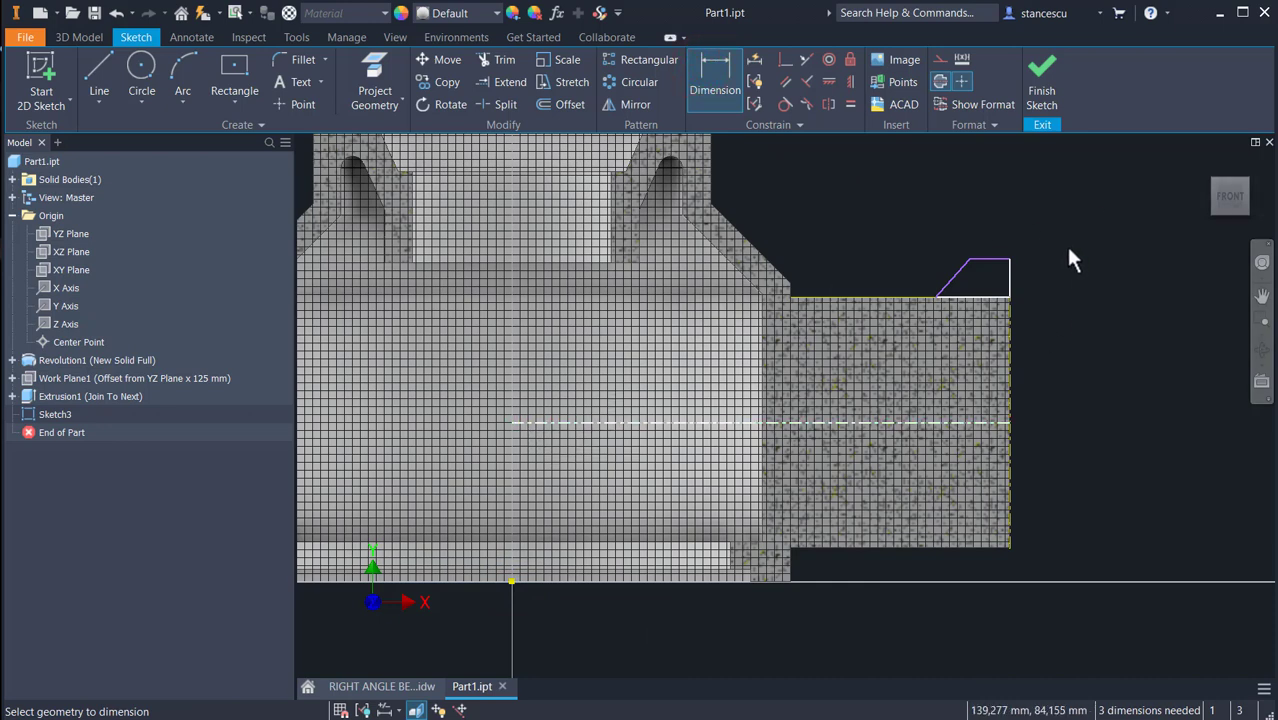
left_click(990, 261)
left_click(957, 421)
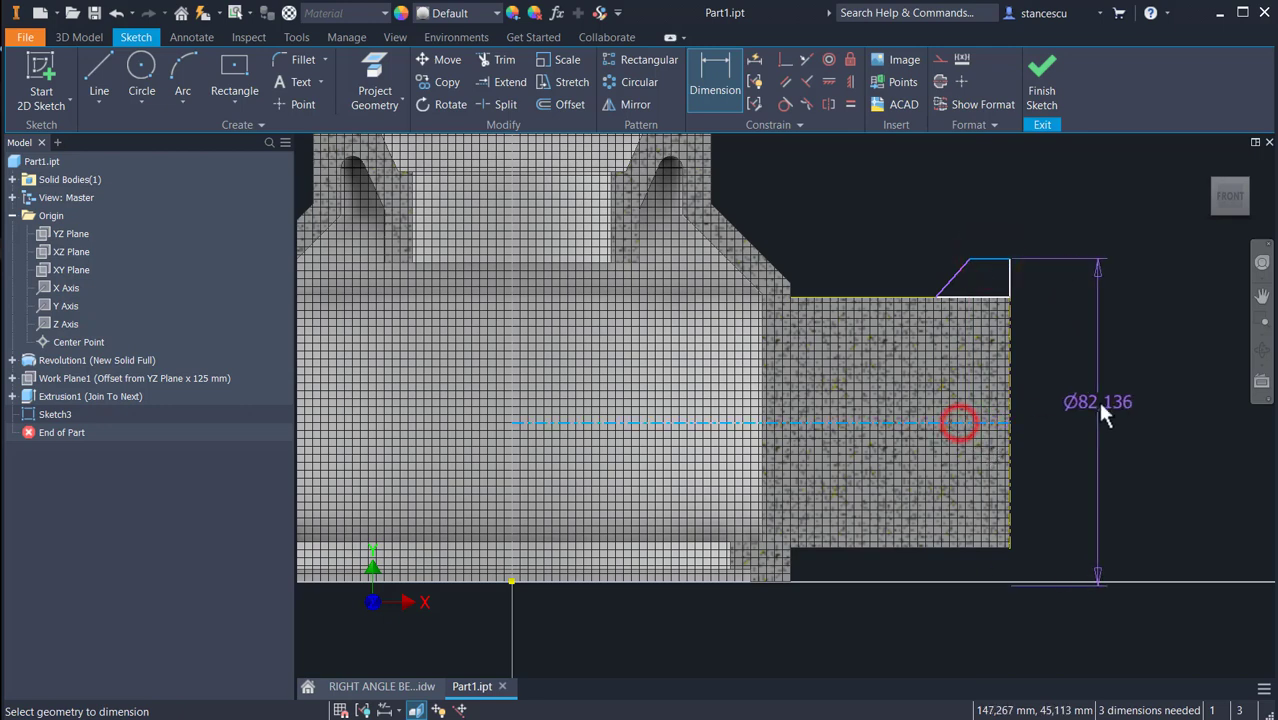
left_click(1097, 398)
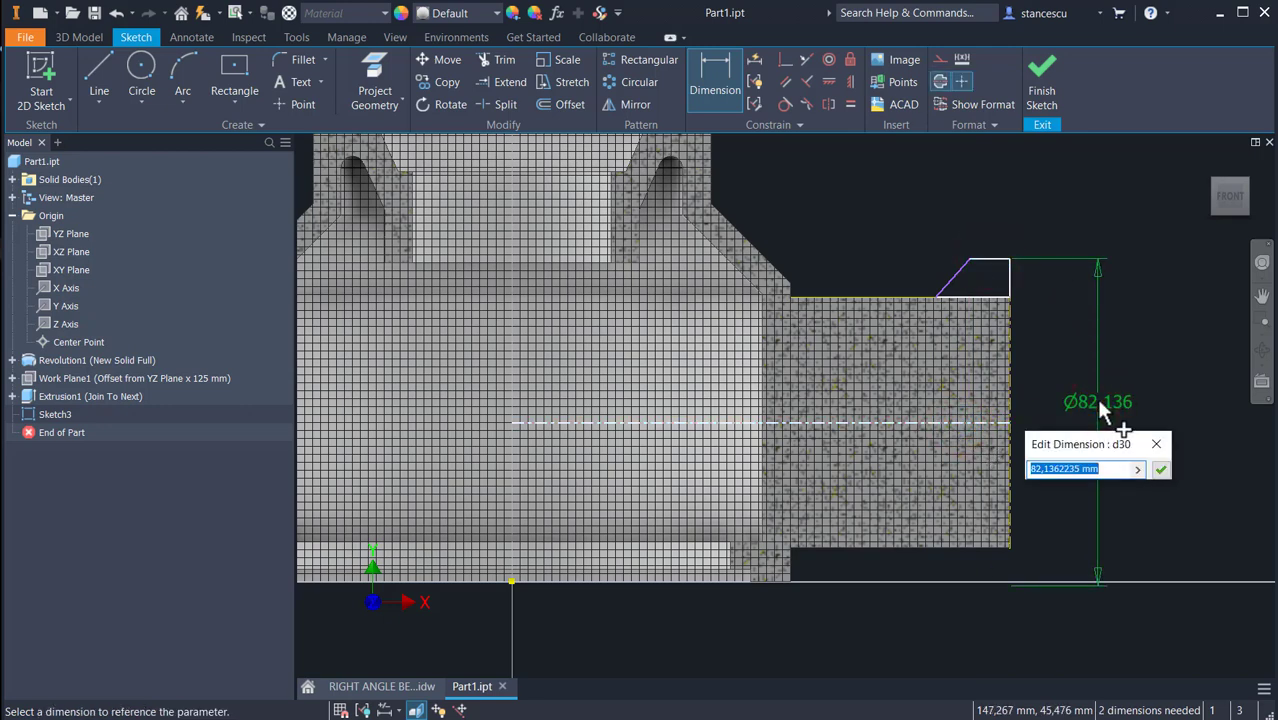
type("74")
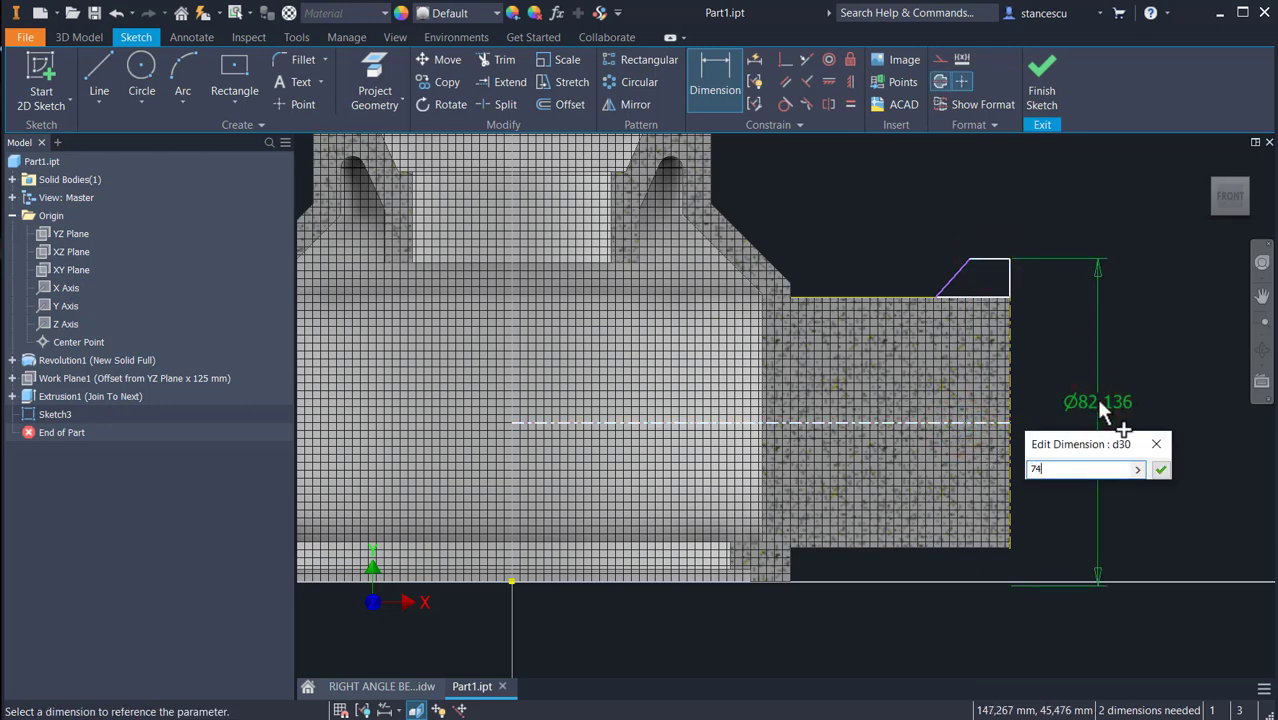
key("Return")
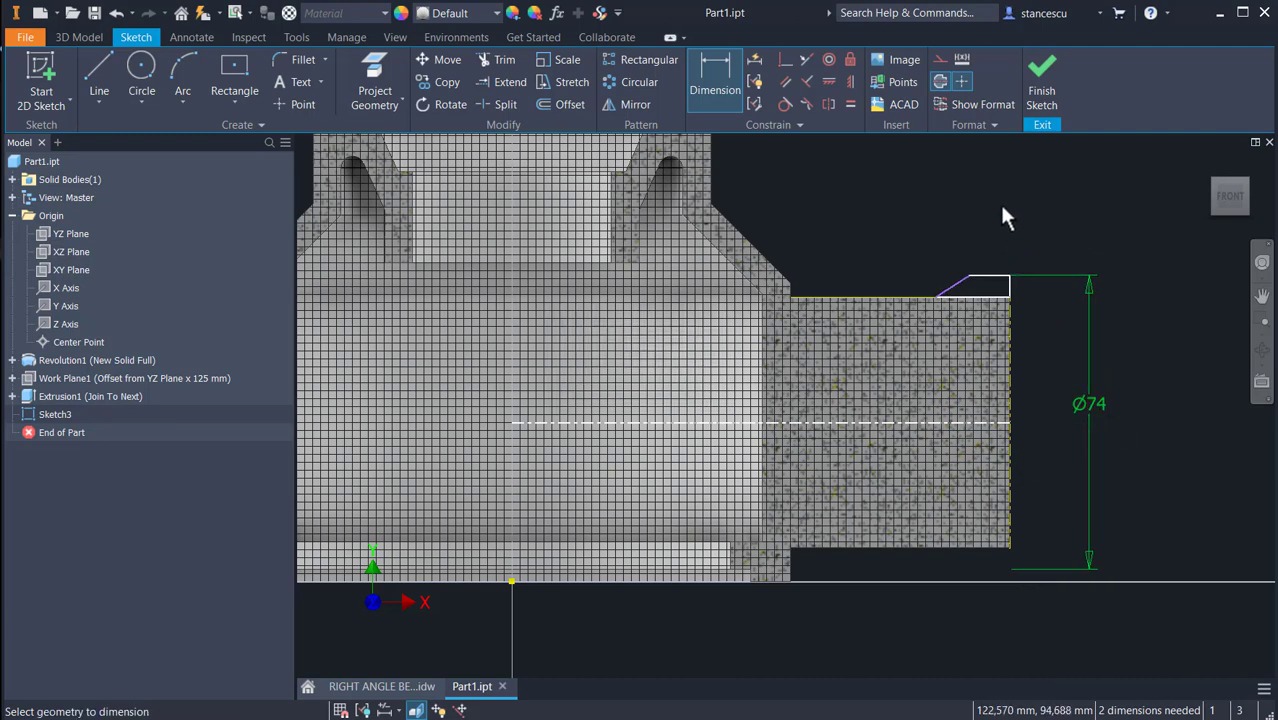
Dimension the length of the flange profile's top side as 10 mm.
left_click(990, 275)
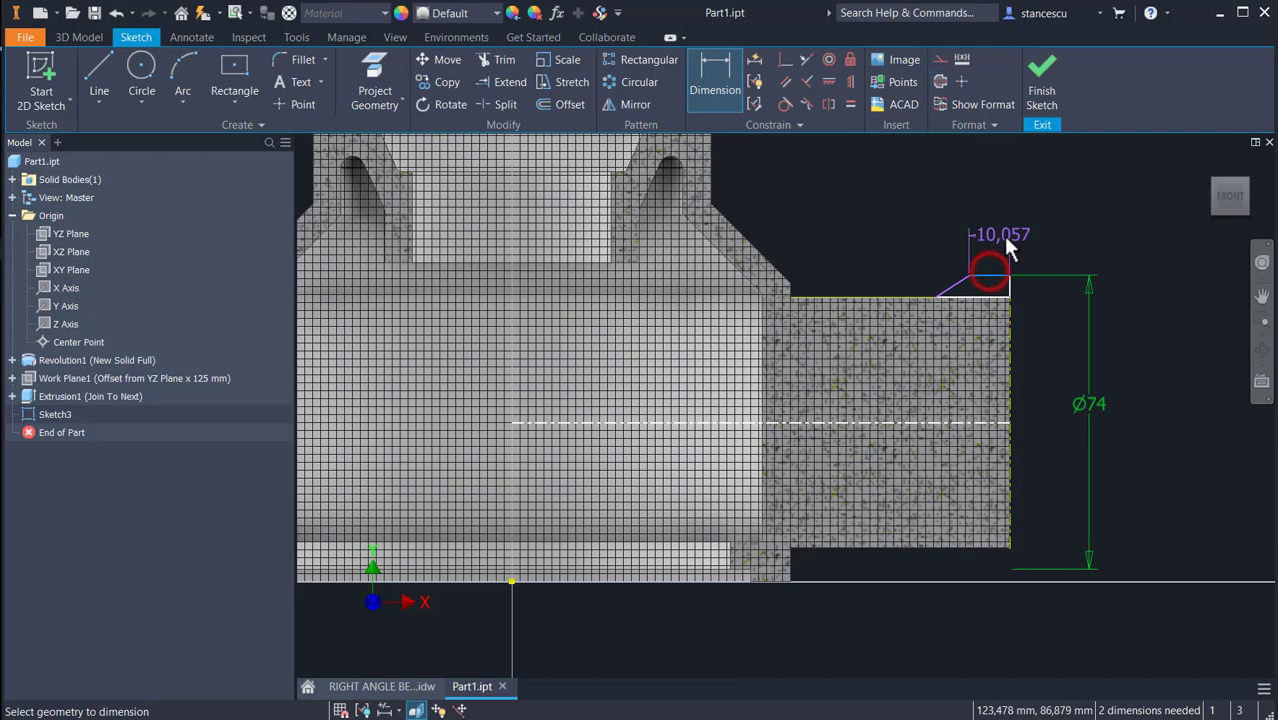
left_click(1006, 238)
type("1")
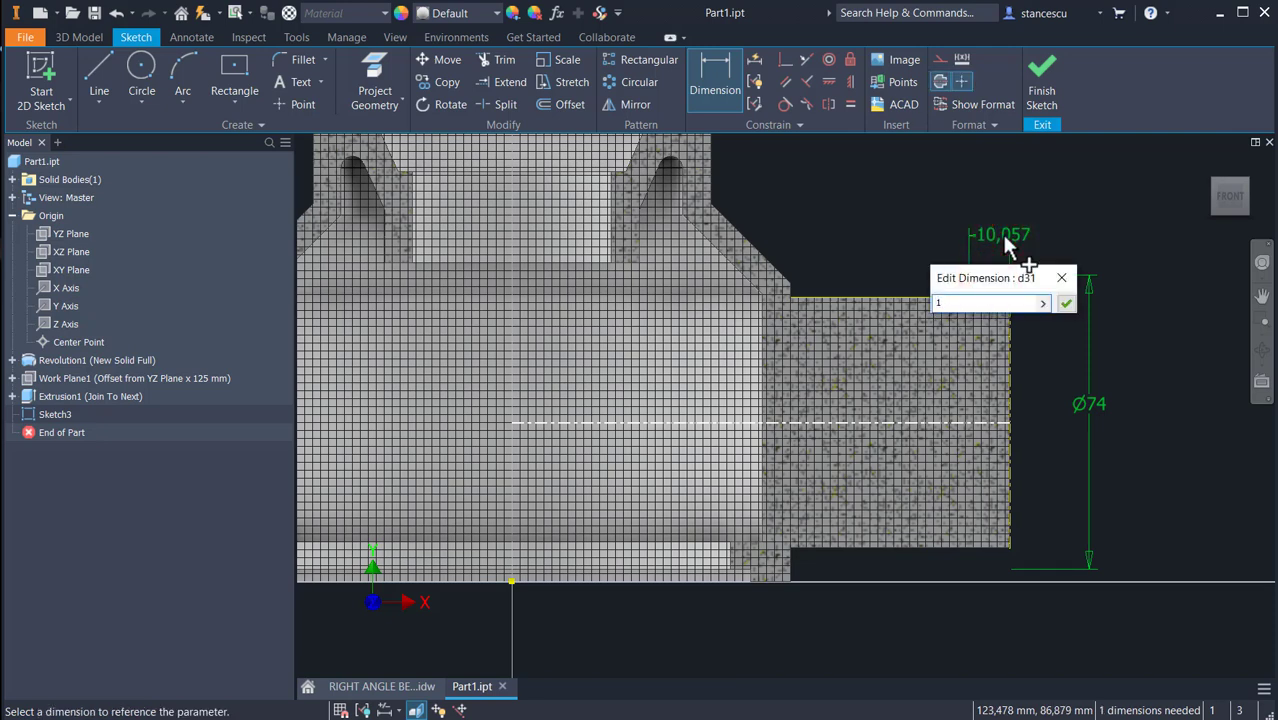
type("0")
key("Return")
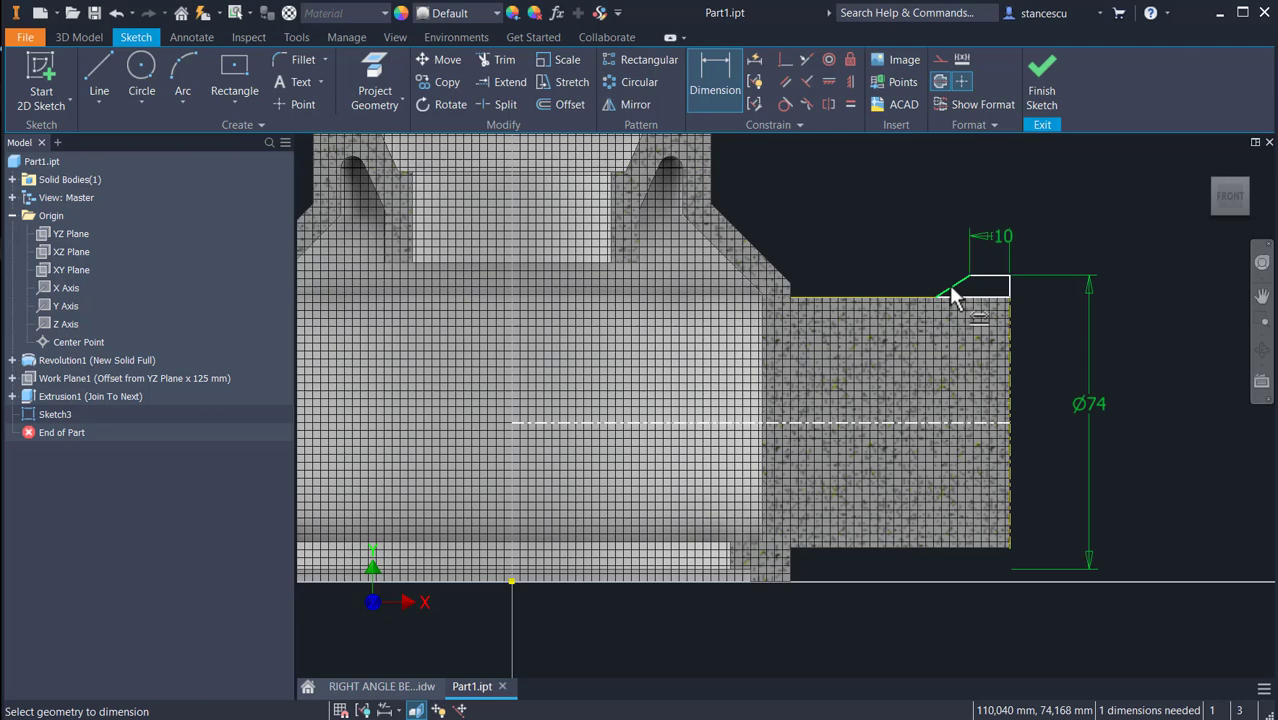
Dimension the flange profile's overall width along the branch, from the sloped side's lower corner to the end face, as 15.5 mm.
left_click(951, 290)
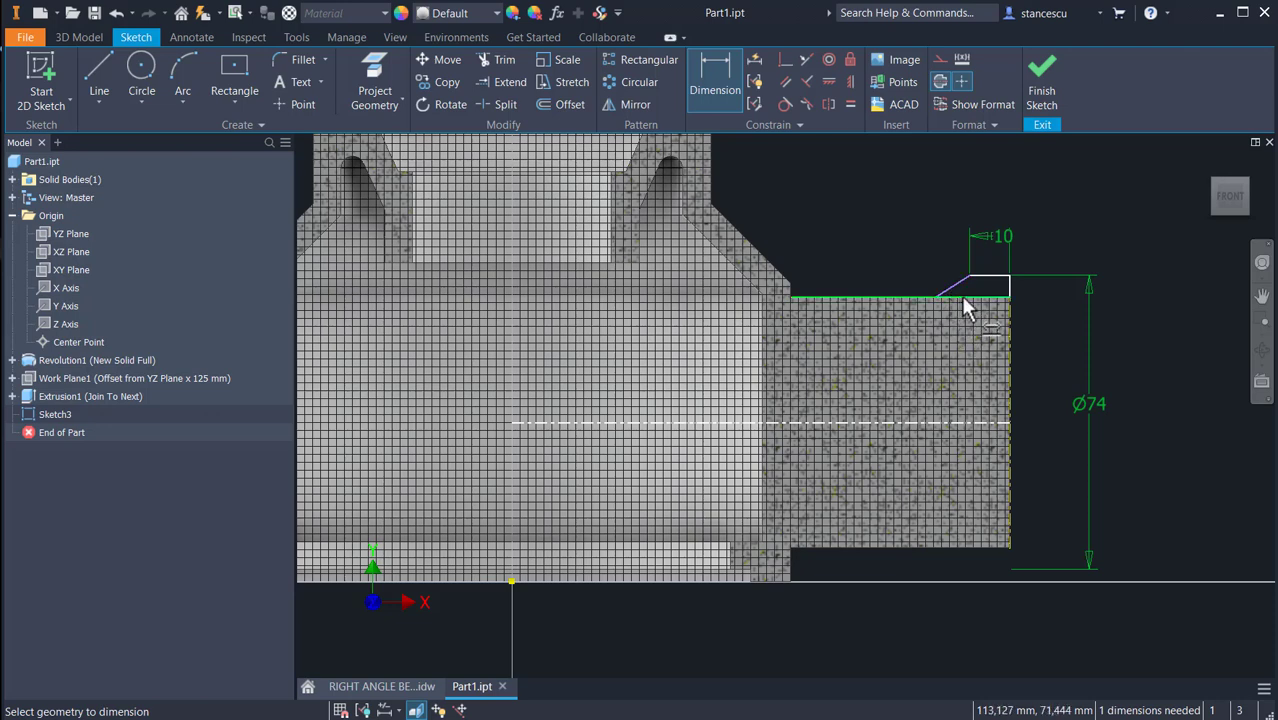
left_click(935, 296)
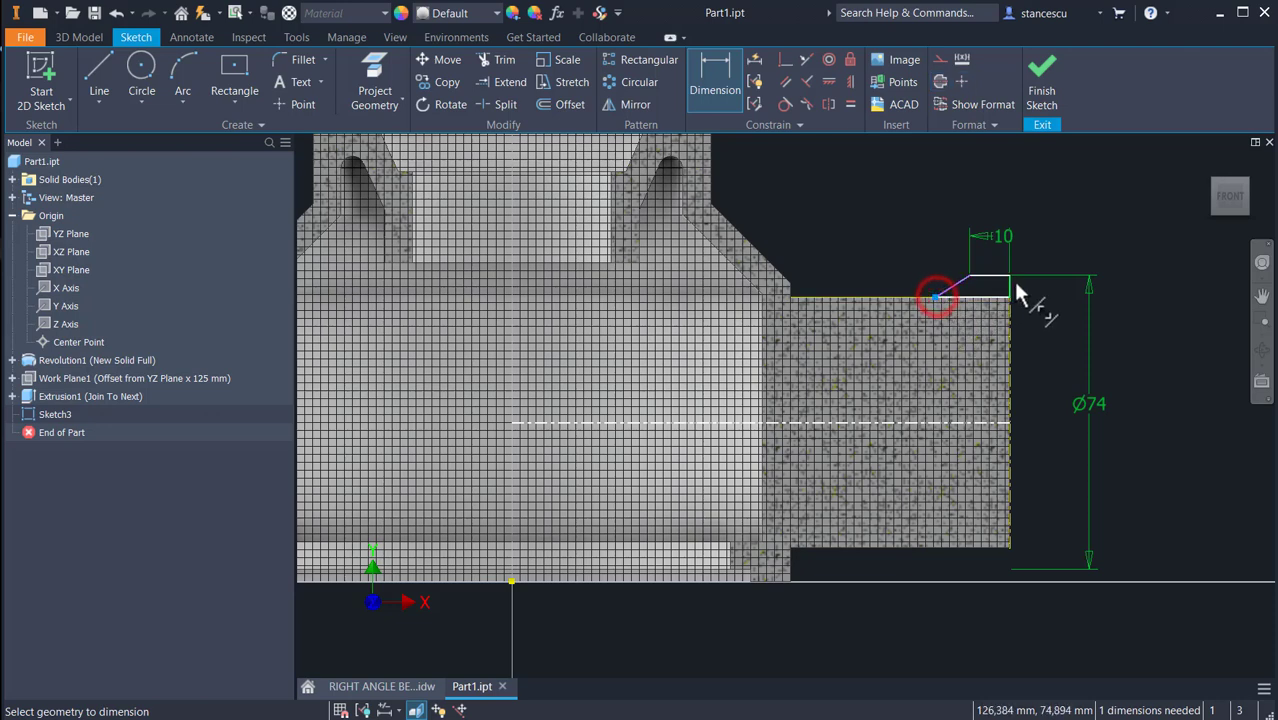
left_click(1012, 278)
left_click(985, 178)
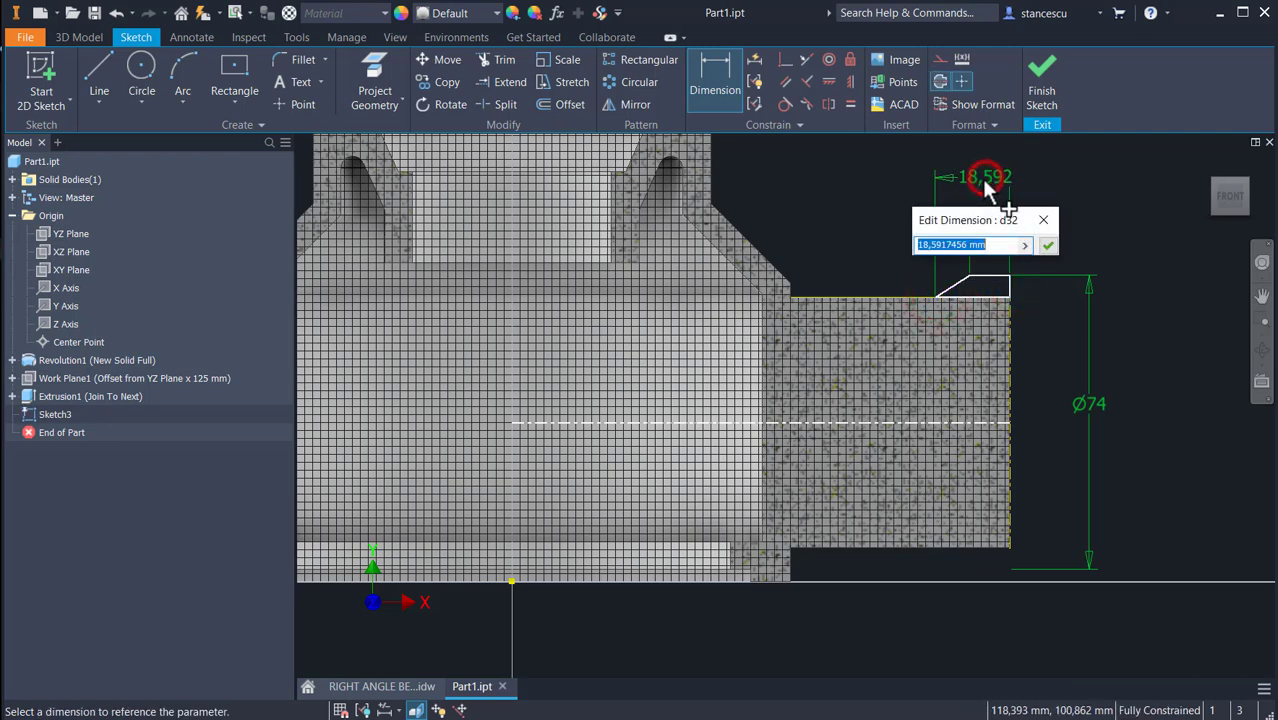
type("15.")
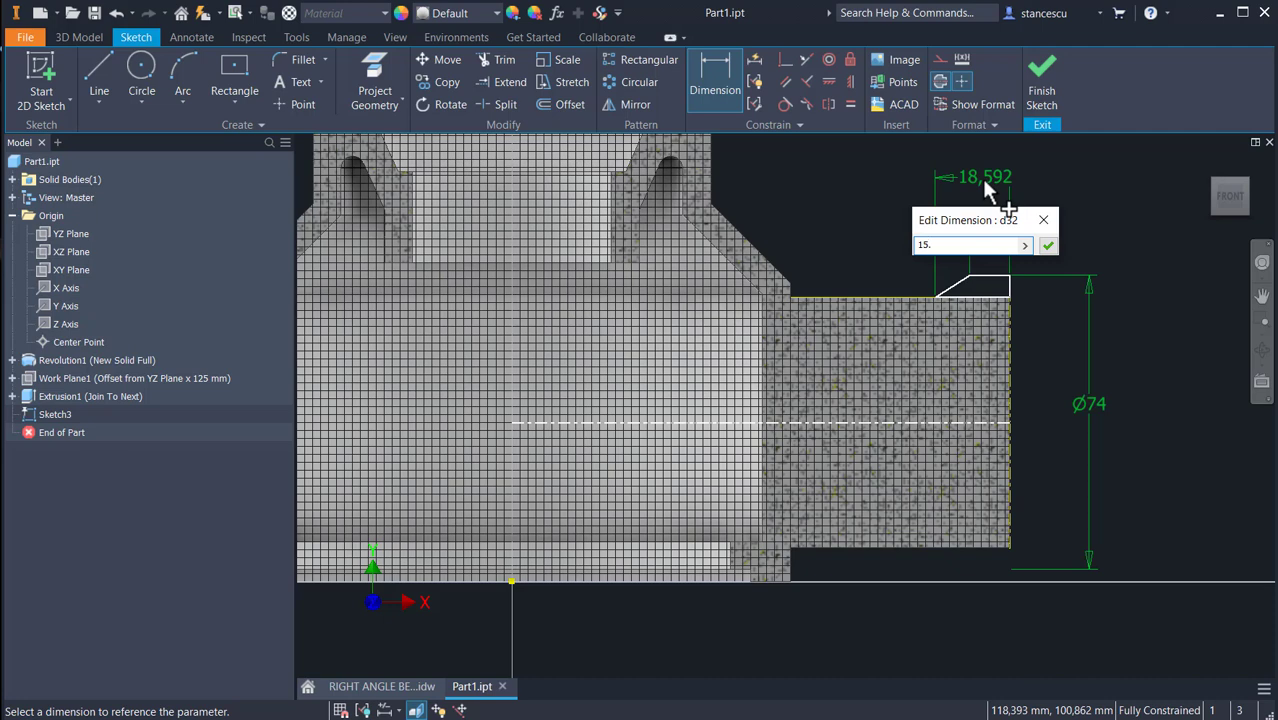
type("5")
key("Return")
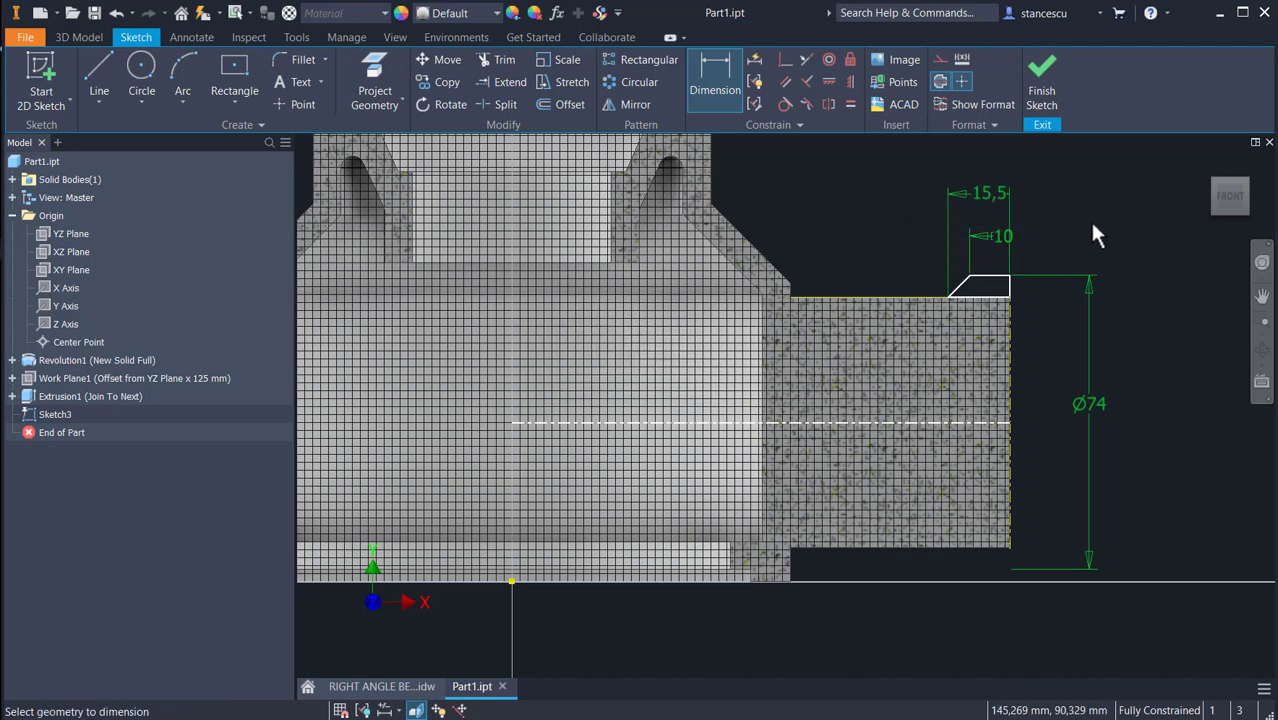
Finish the sketch and revolve the flange profile a full turn about the branch centerline, joined to the body.
left_click(1041, 85)
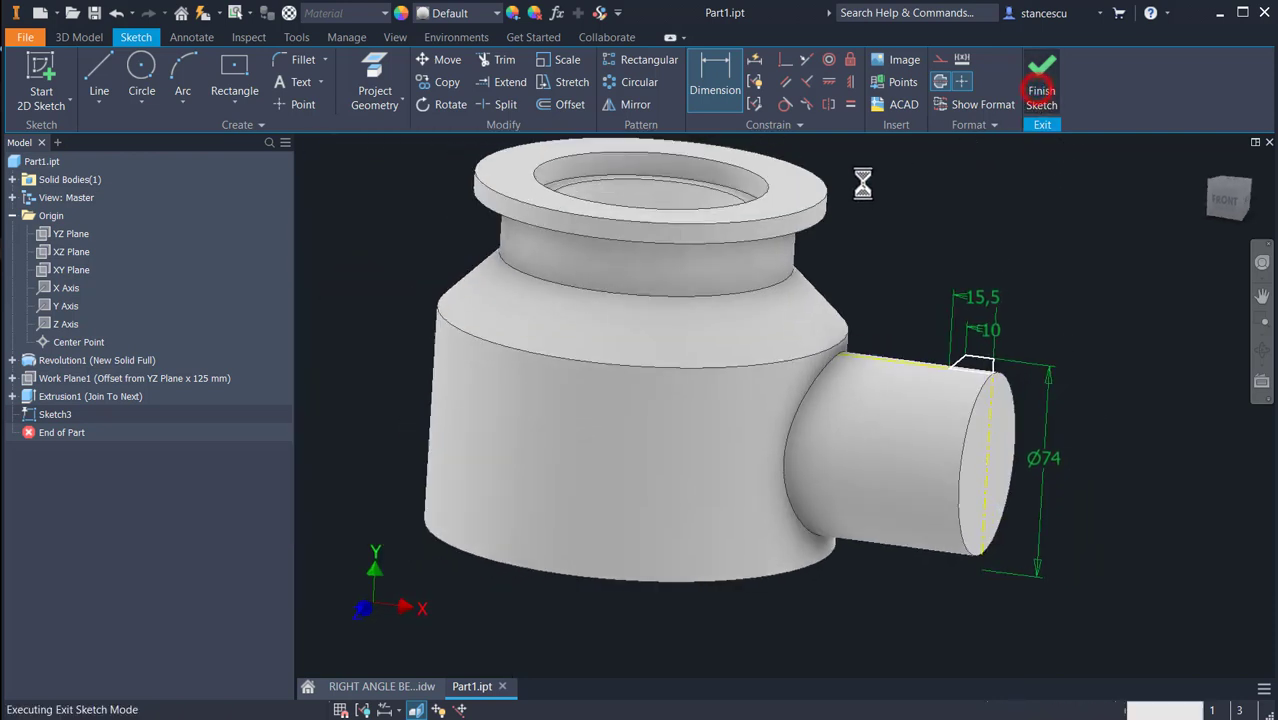
left_click(142, 75)
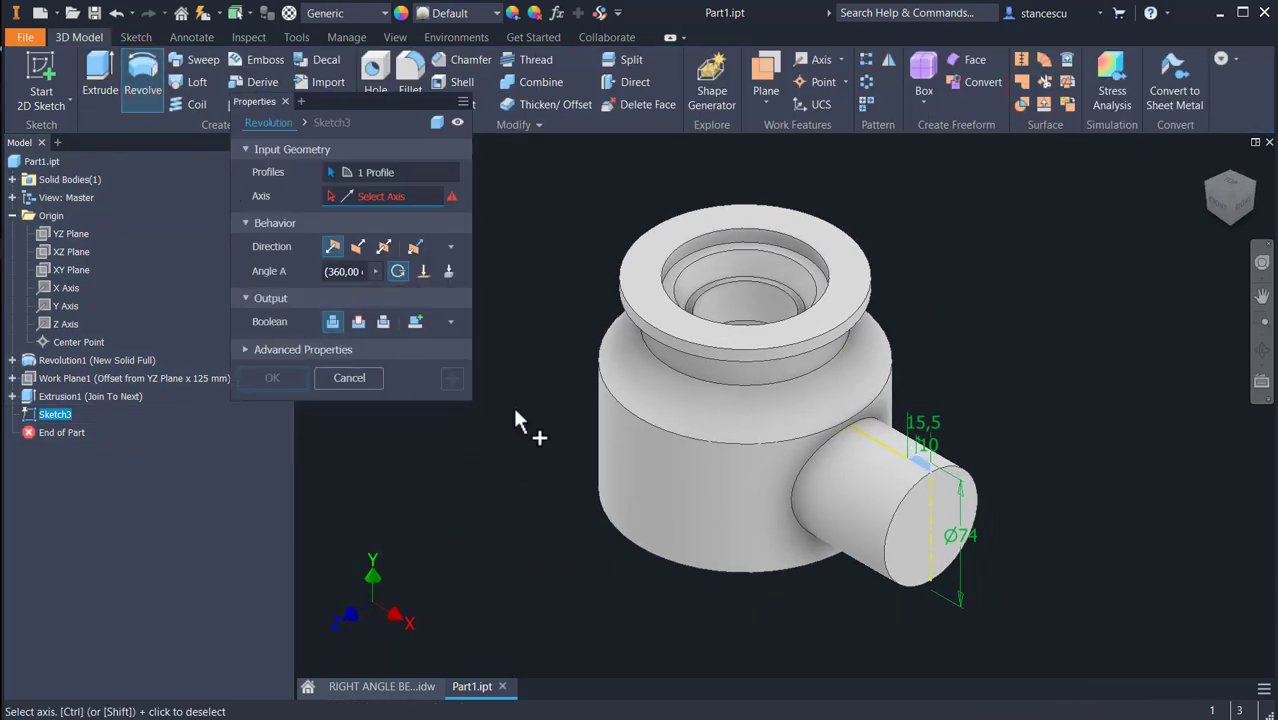
left_click(913, 521)
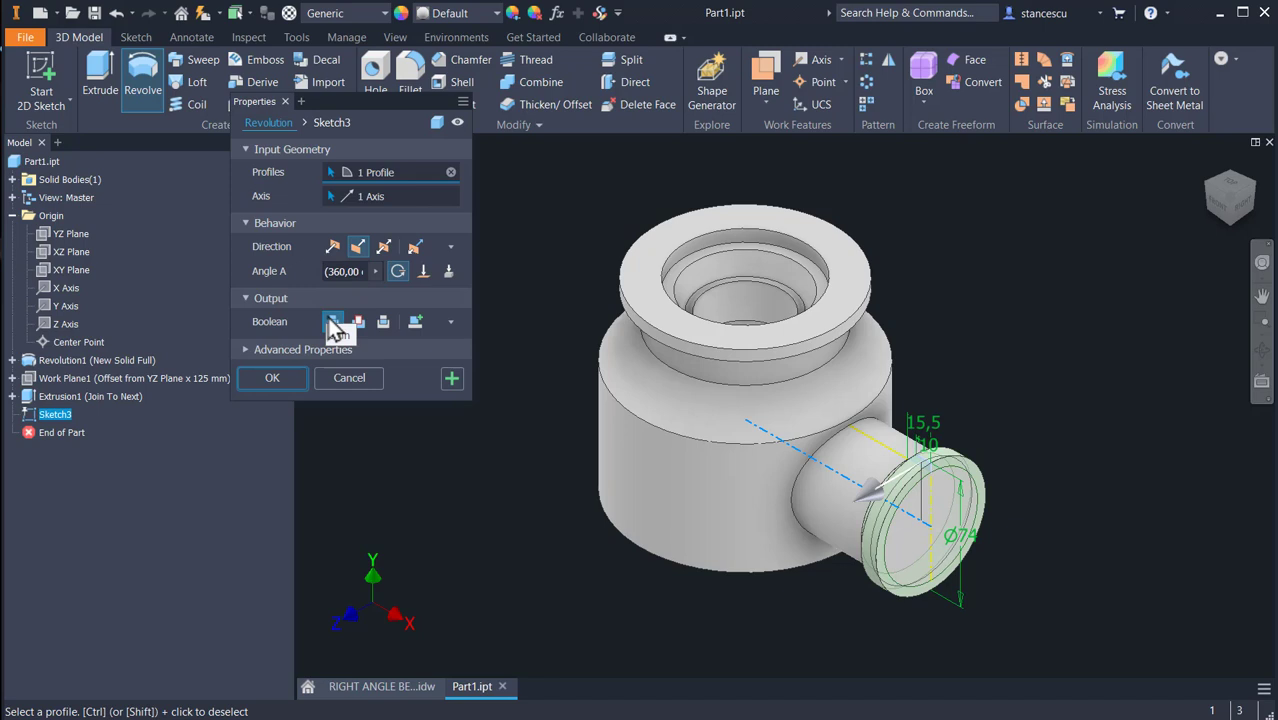
left_click(272, 378)
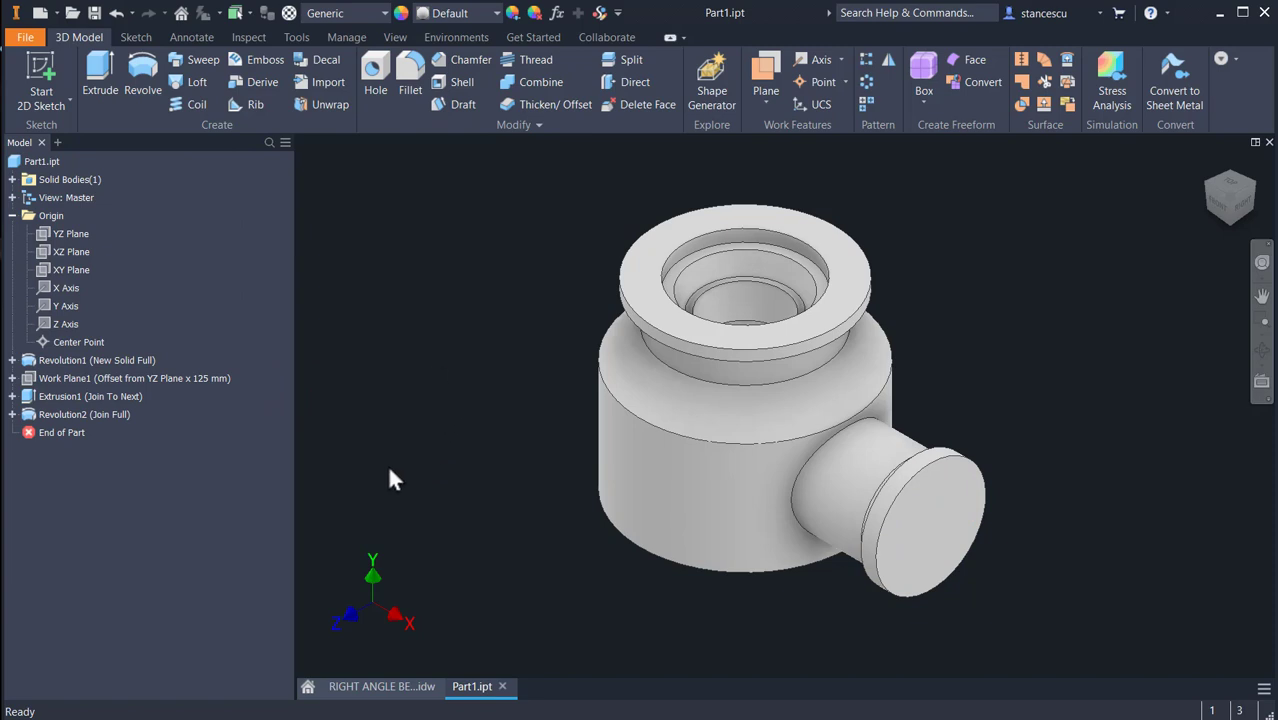
Switch to the RIGHT ANGLE BEARING.idw drawing and examine the screw bosses around the upper flange in the isometric and top views.
left_click(355, 690)
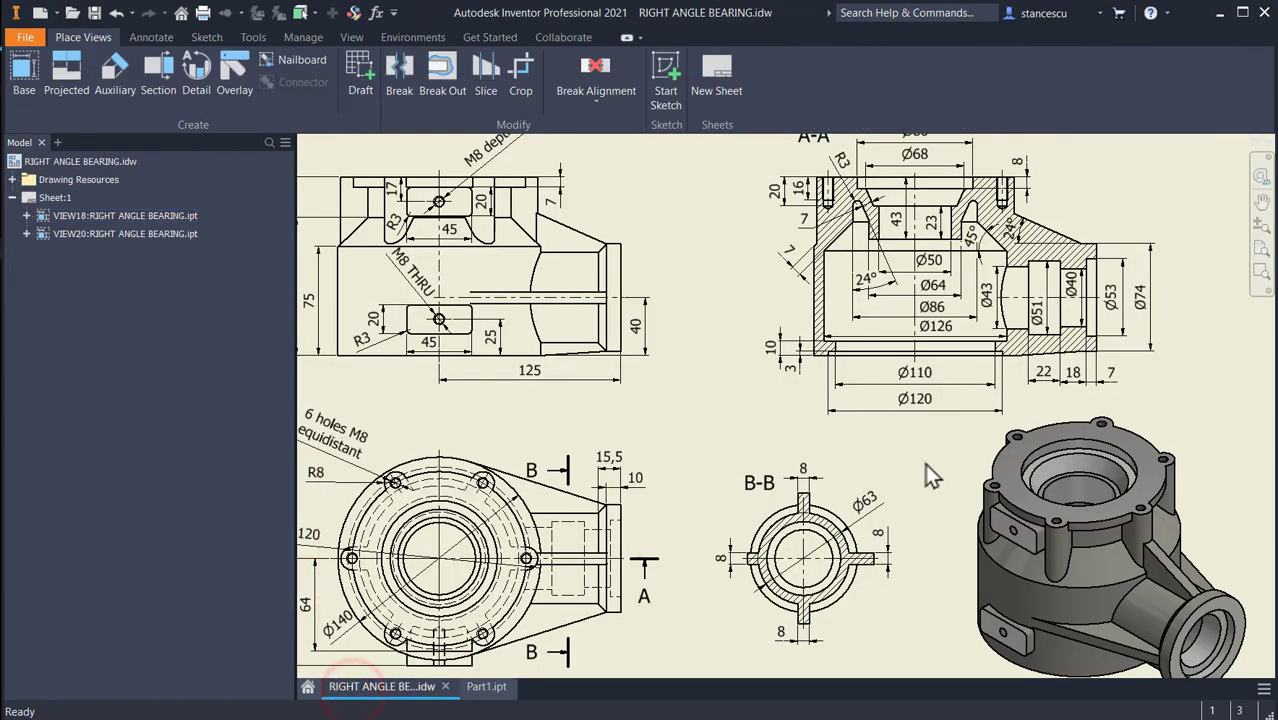
scroll(1110, 485, "up", 3)
mouse_move(1110, 477)
middle_mouse_down()
mouse_move(993, 452)
mouse_move(884, 379)
middle_mouse_up()
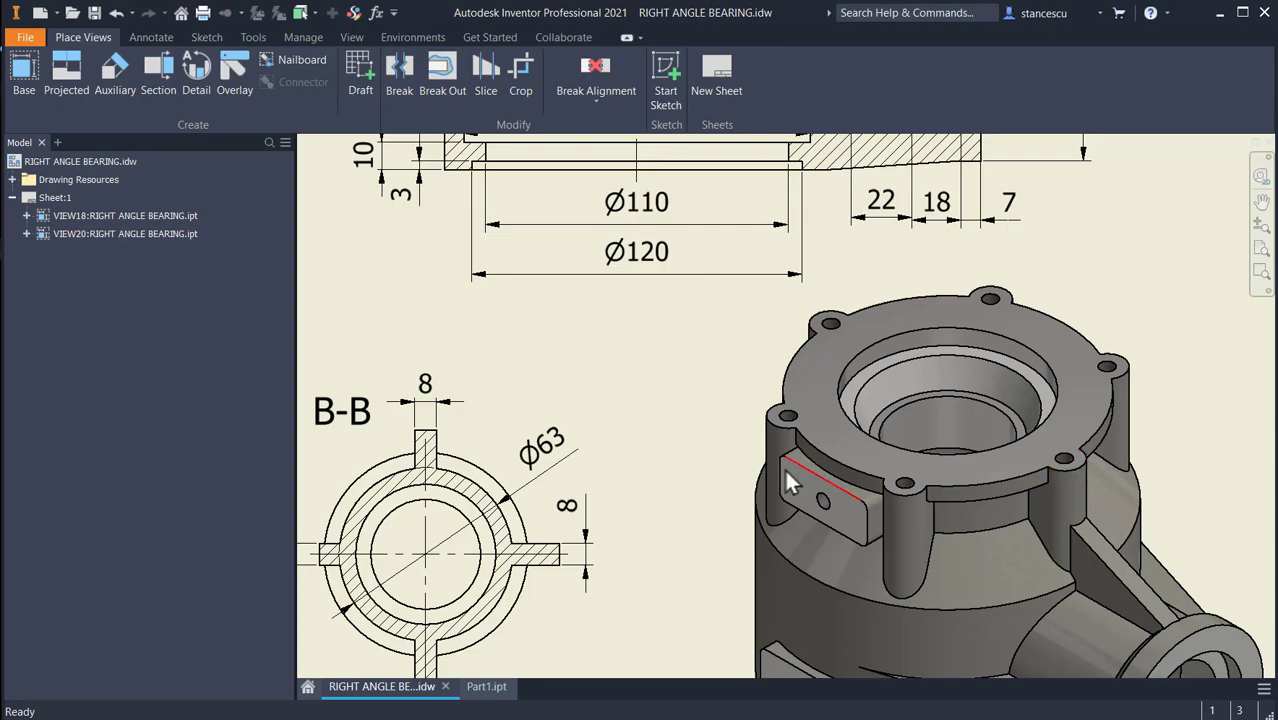
scroll(686, 452, "down", 3)
mouse_move(686, 452)
middle_mouse_down()
mouse_move(1022, 505)
mouse_move(1033, 540)
middle_mouse_up()
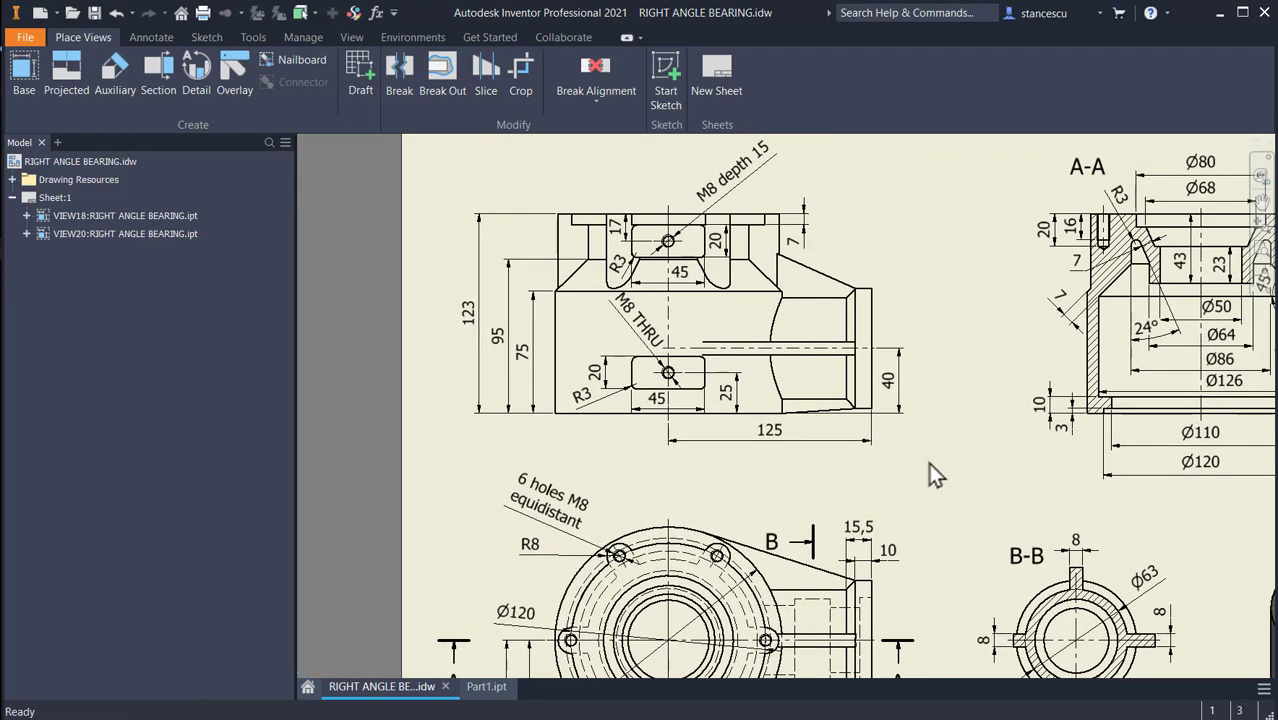
middle_click_drag(996, 449, 1025, 284)
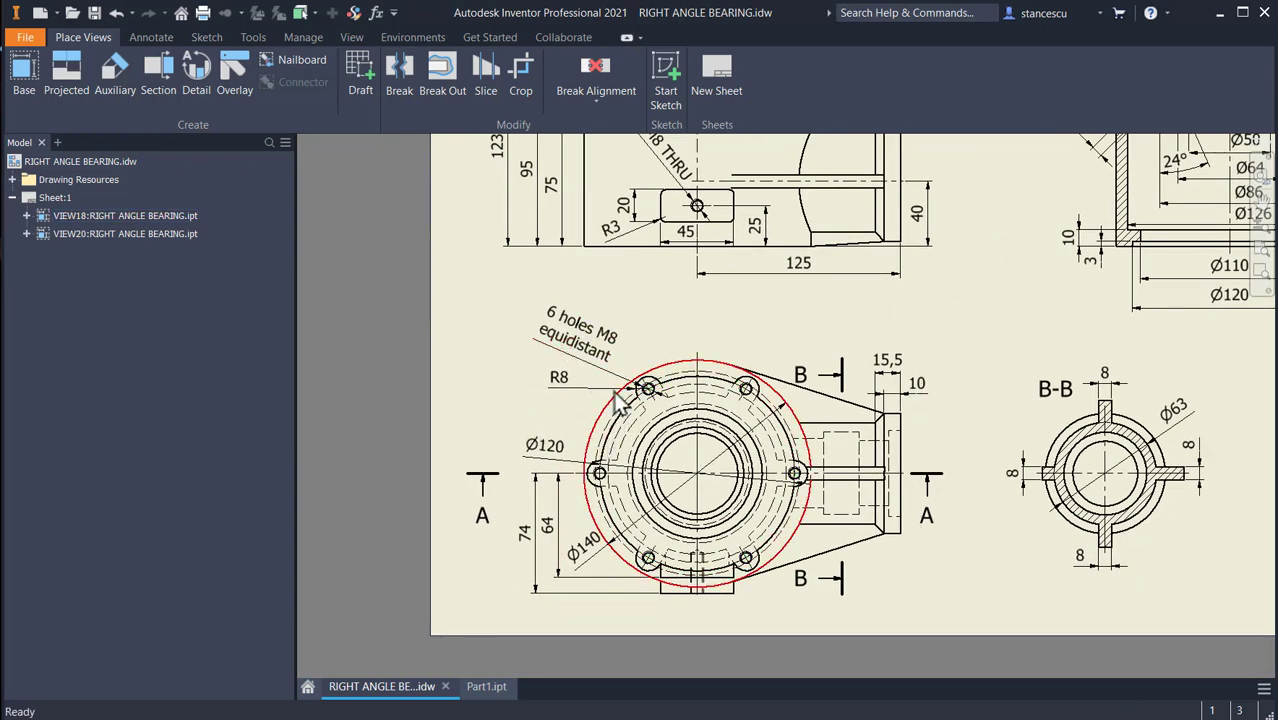
left_click(584, 389)
left_click(955, 286)
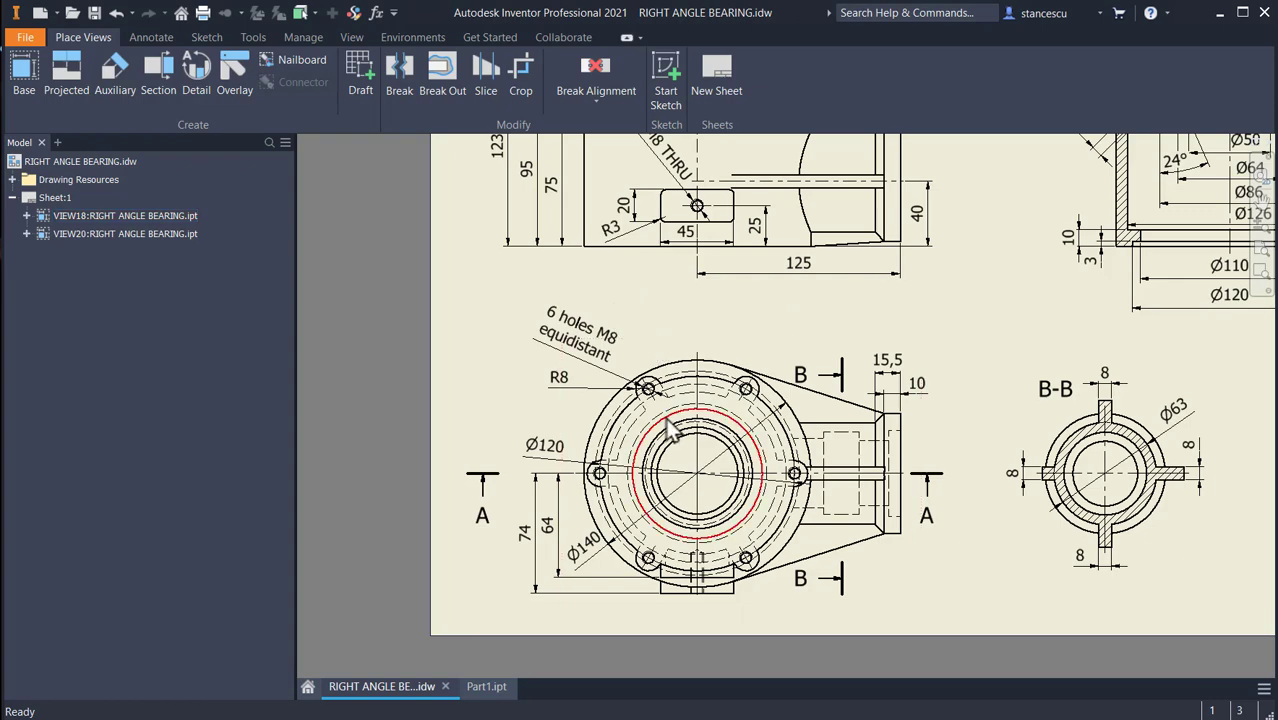
Examine the boss radius and hole callouts in the top view, and compare them with the front view and section B-B.
scroll(645, 412, "up", 2)
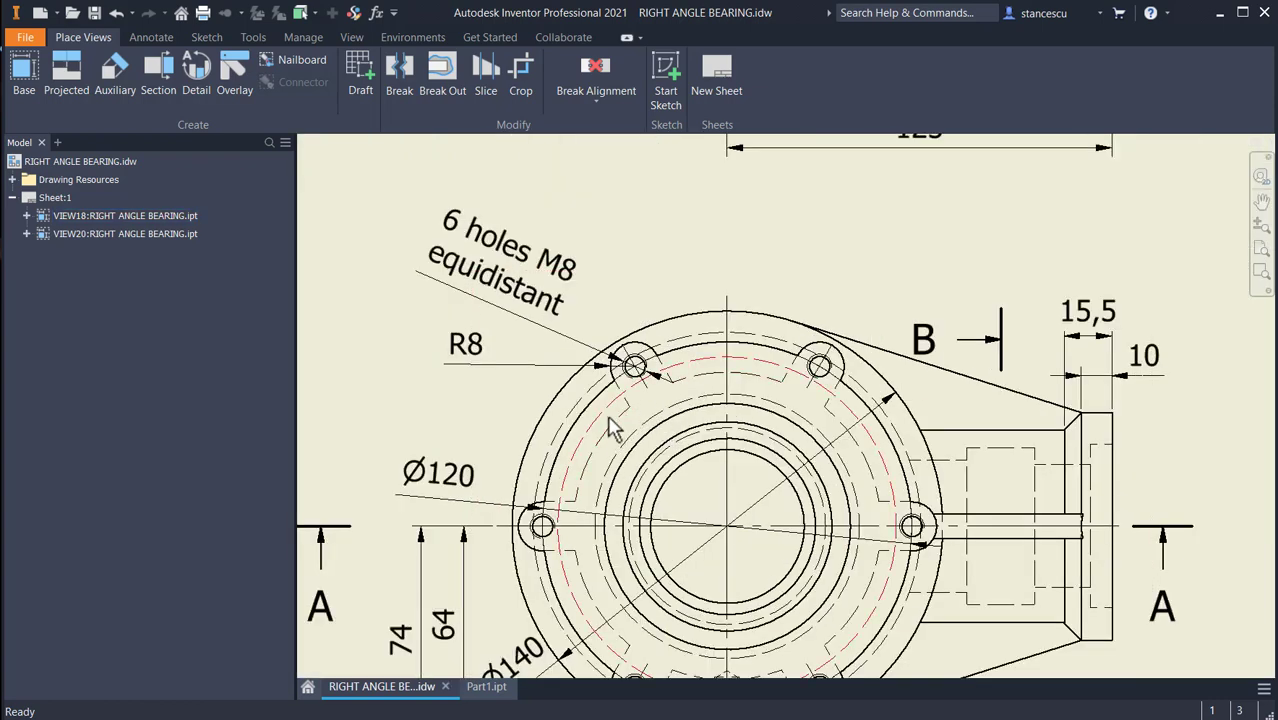
scroll(703, 395, "down", 3)
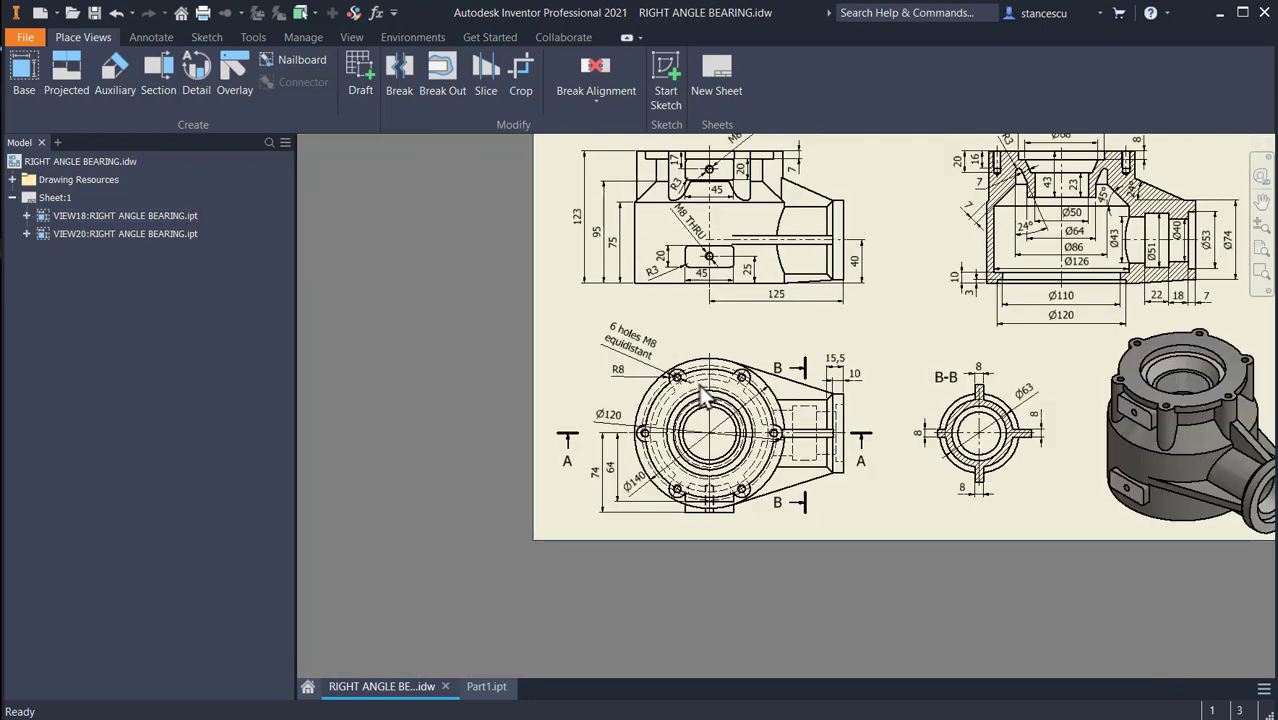
key("F2")
left_click_drag(858, 352, 814, 396)
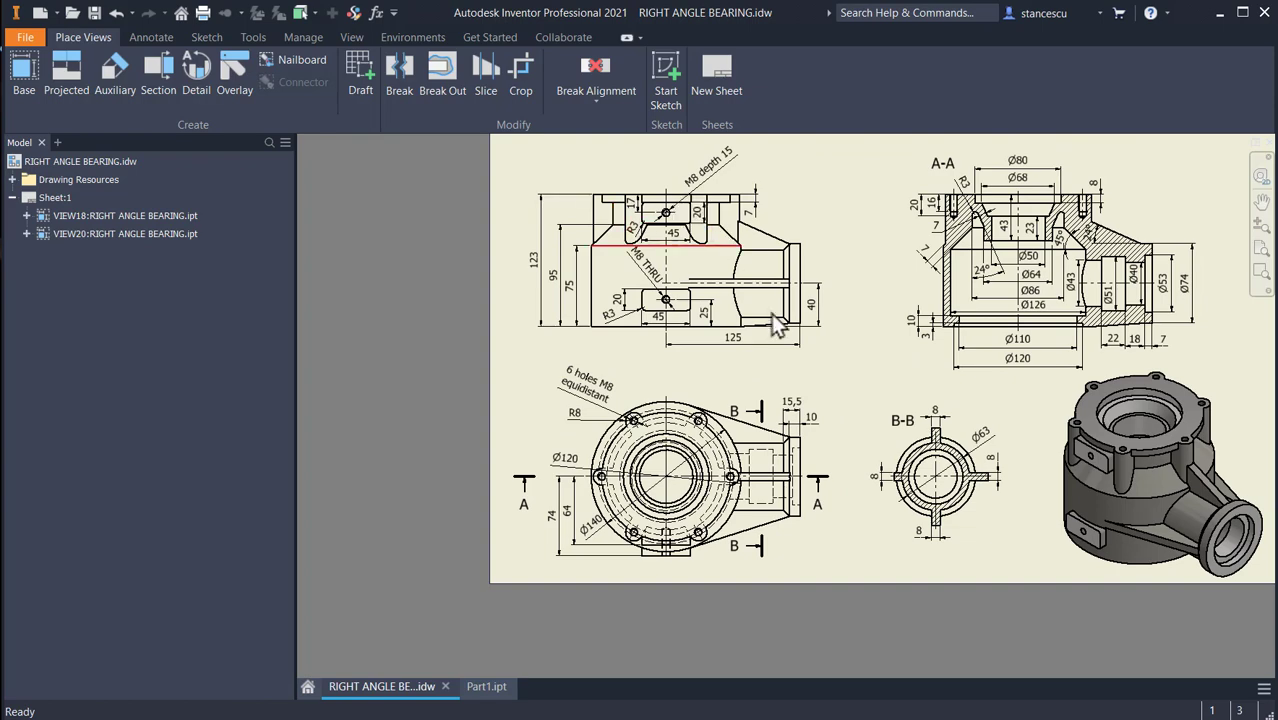
scroll(1153, 468, "up", 3)
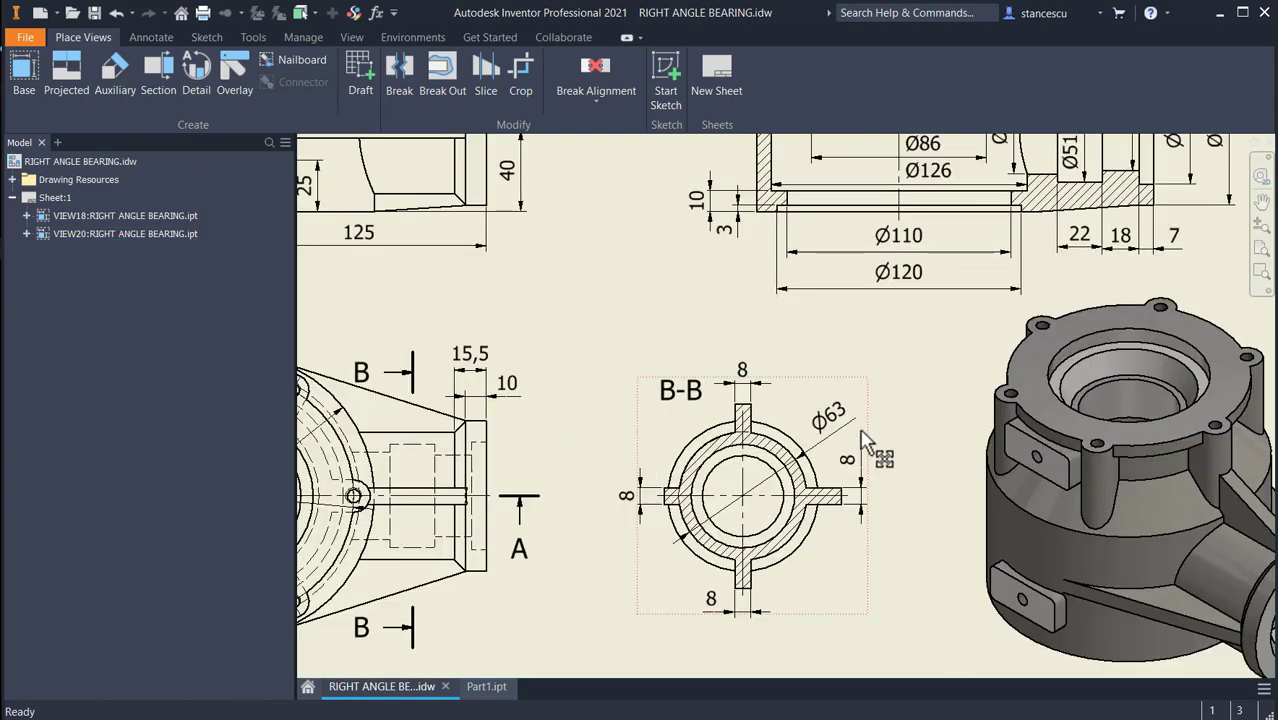
scroll(830, 370, "down", 2)
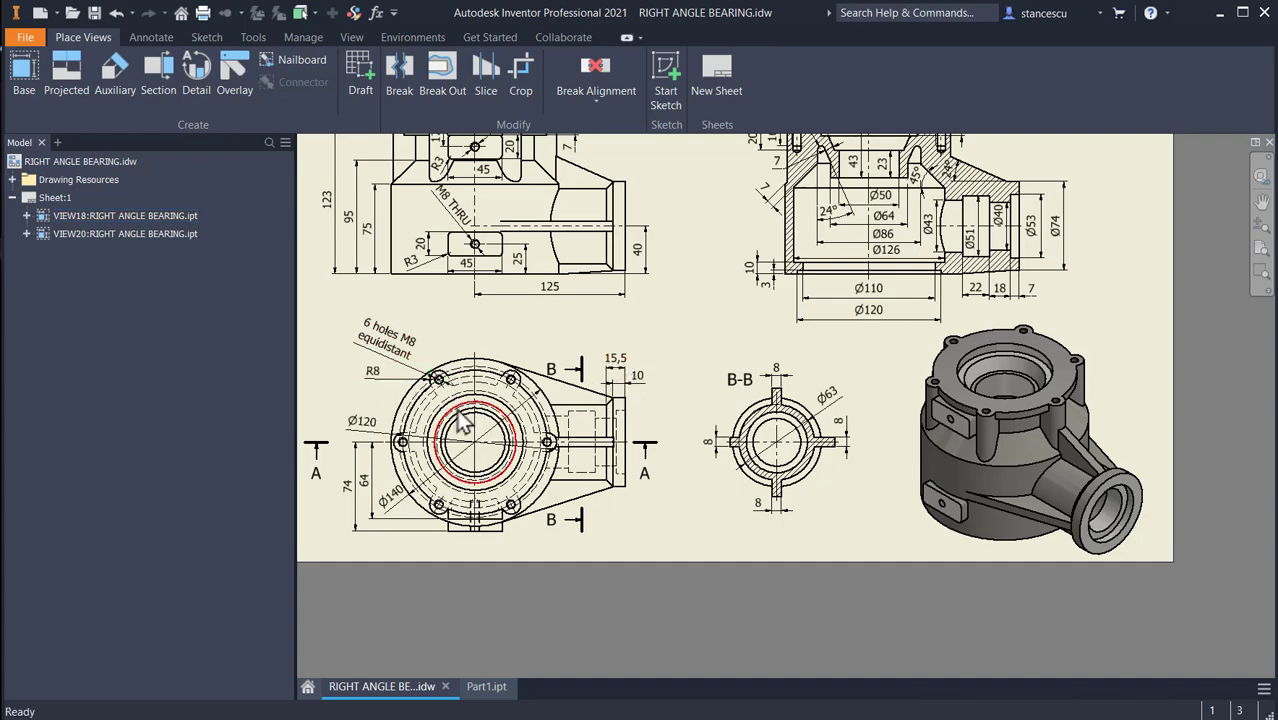
scroll(432, 392, "up", 2)
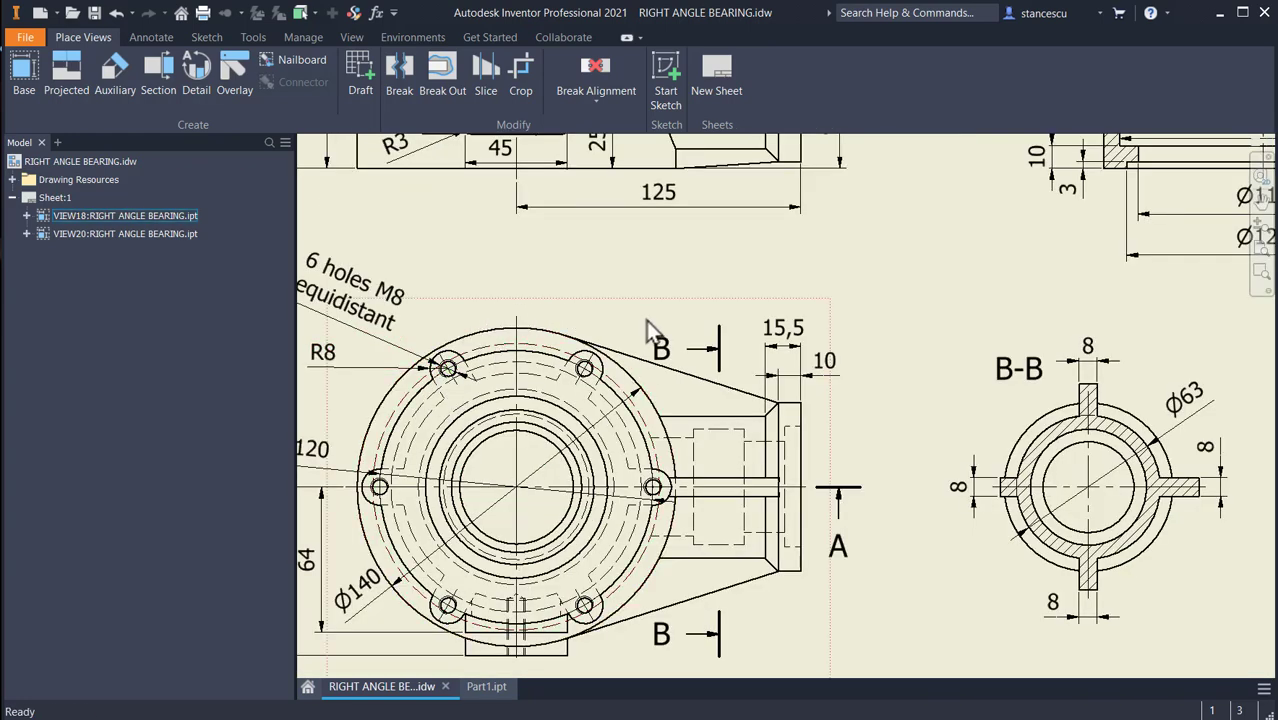
mouse_move(700, 329)
middle_mouse_down()
mouse_move(864, 331)
mouse_move(820, 286)
middle_mouse_up()
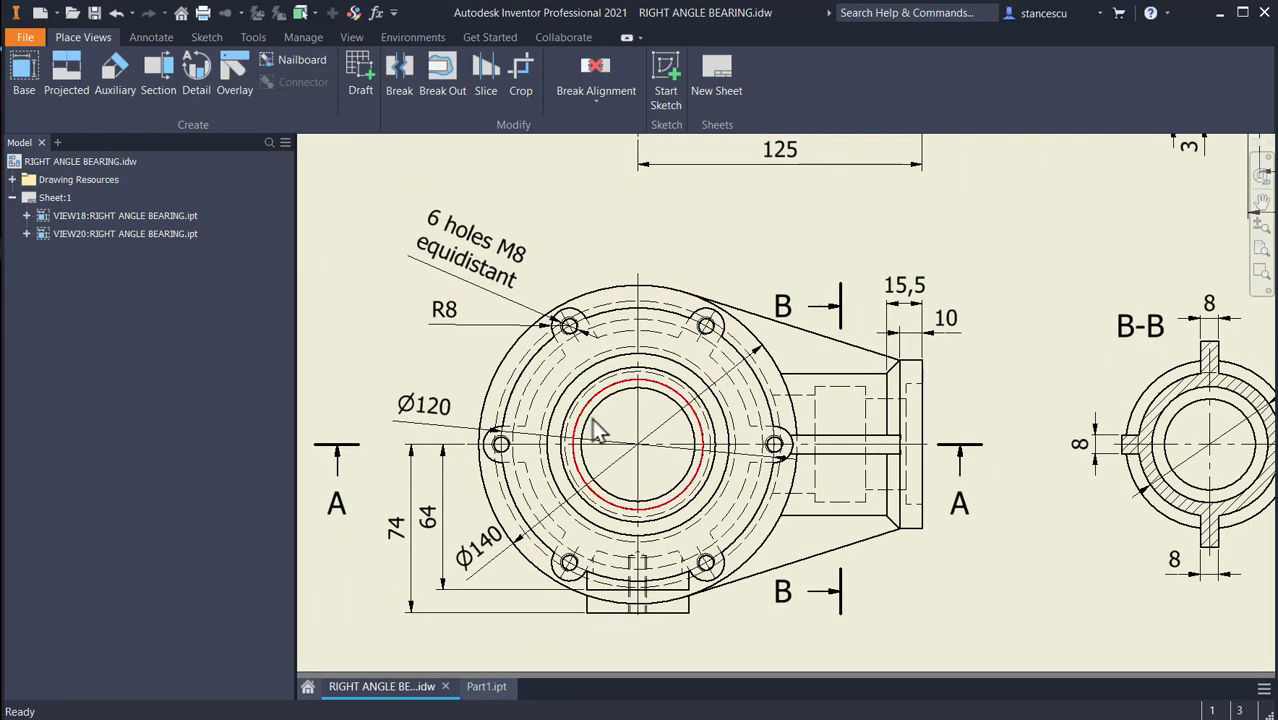
Switch to the Part1.ipt model and start a sketch on the upper flange's annular top face.
left_click(494, 686)
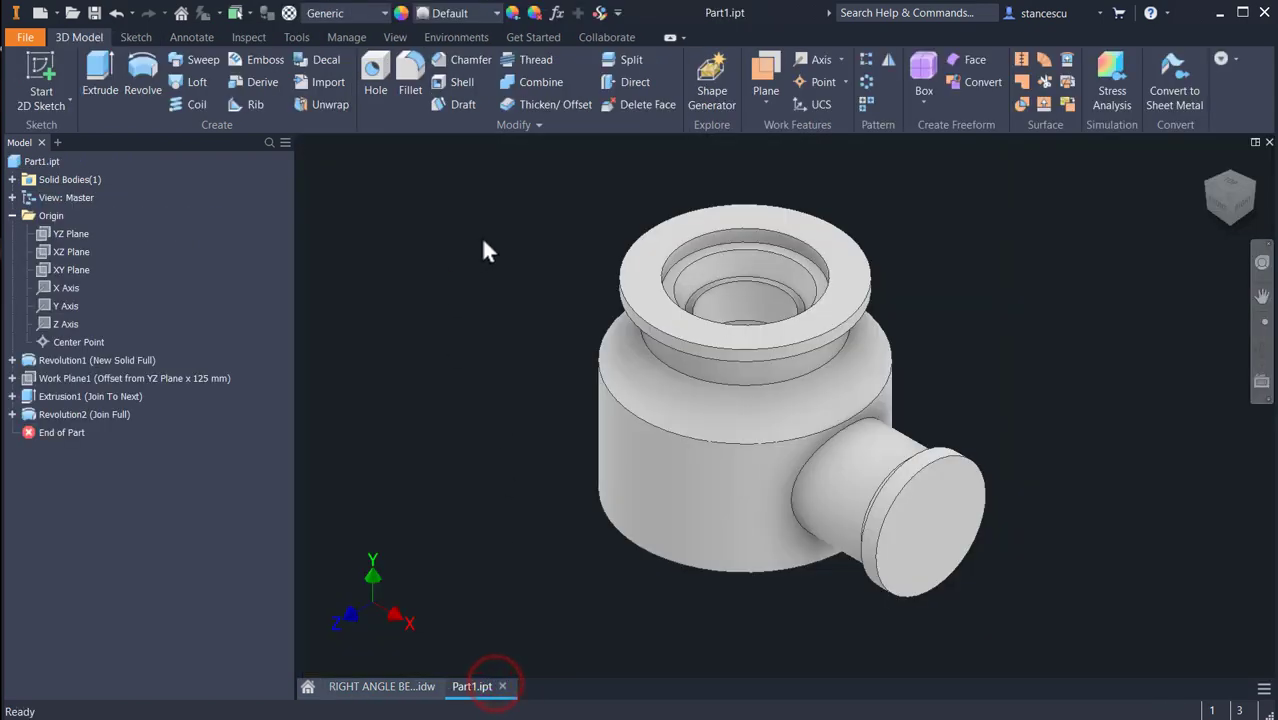
left_click(817, 323)
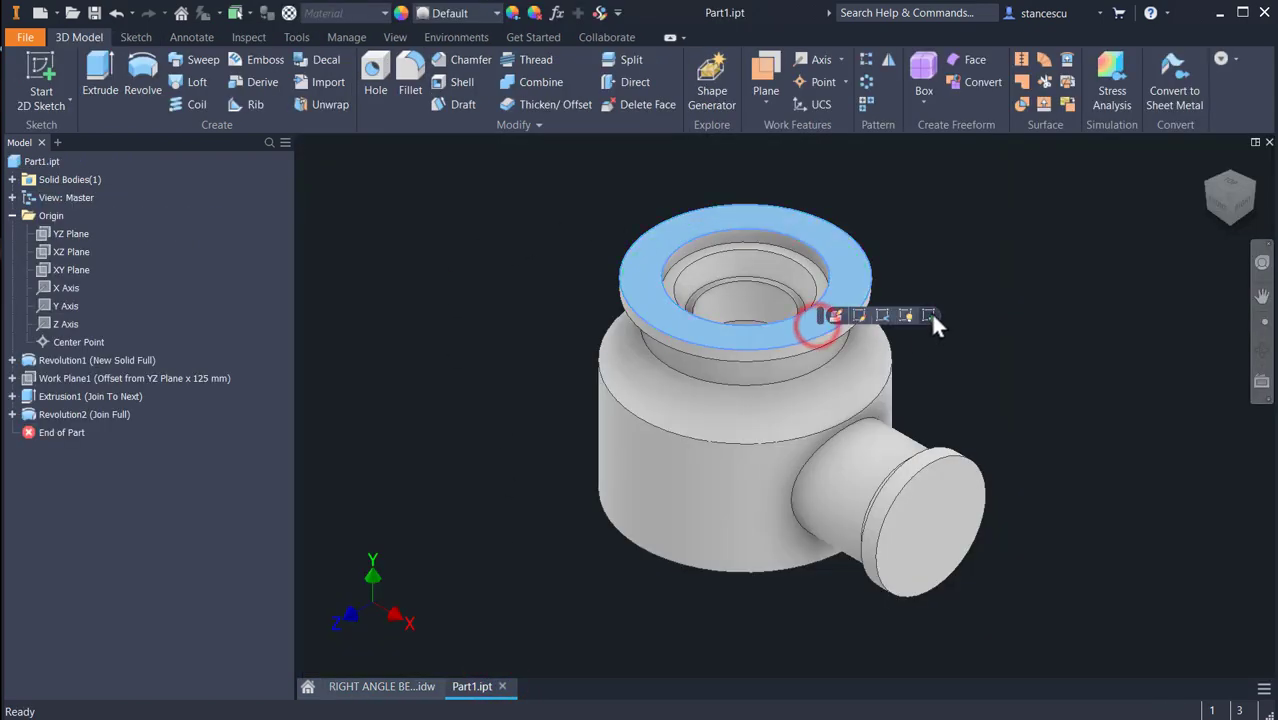
left_click(930, 315)
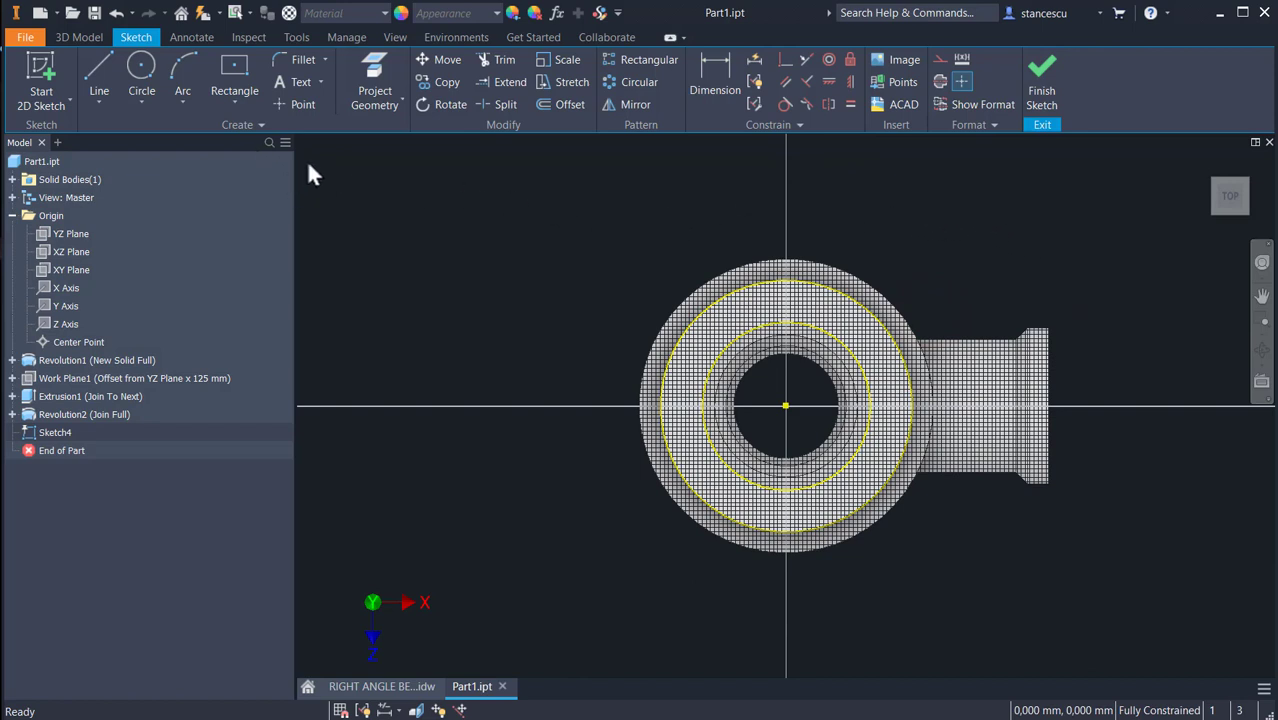
Project the neck's circular edge beneath the flange into the sketch and convert all projected circles to construction geometry.
left_click(379, 77)
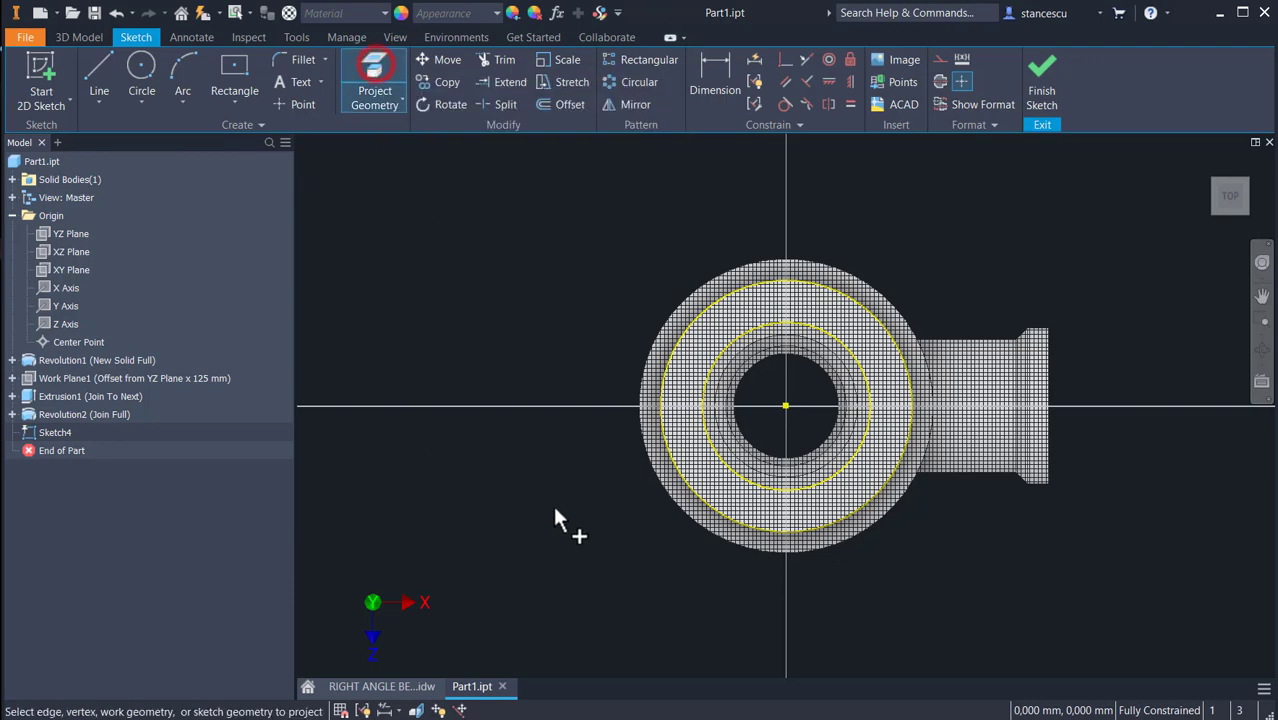
middle_click_drag(572, 540, 610, 506, "shift")
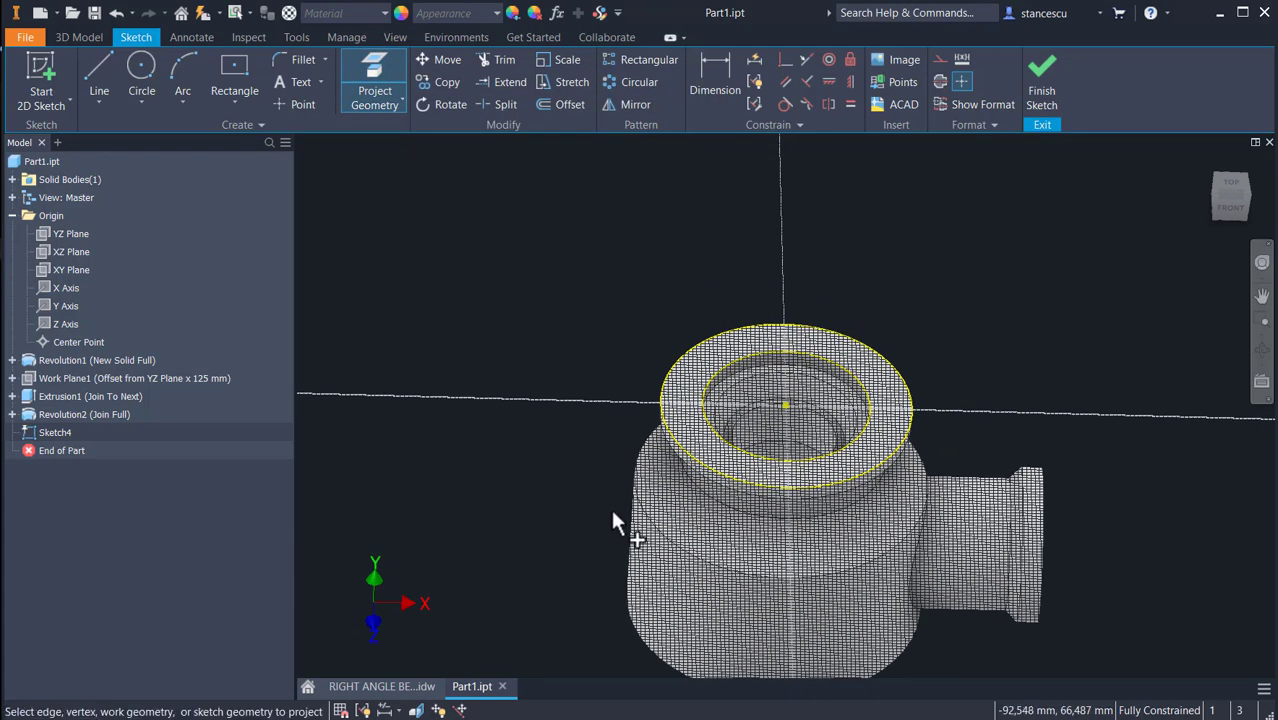
left_click(825, 513)
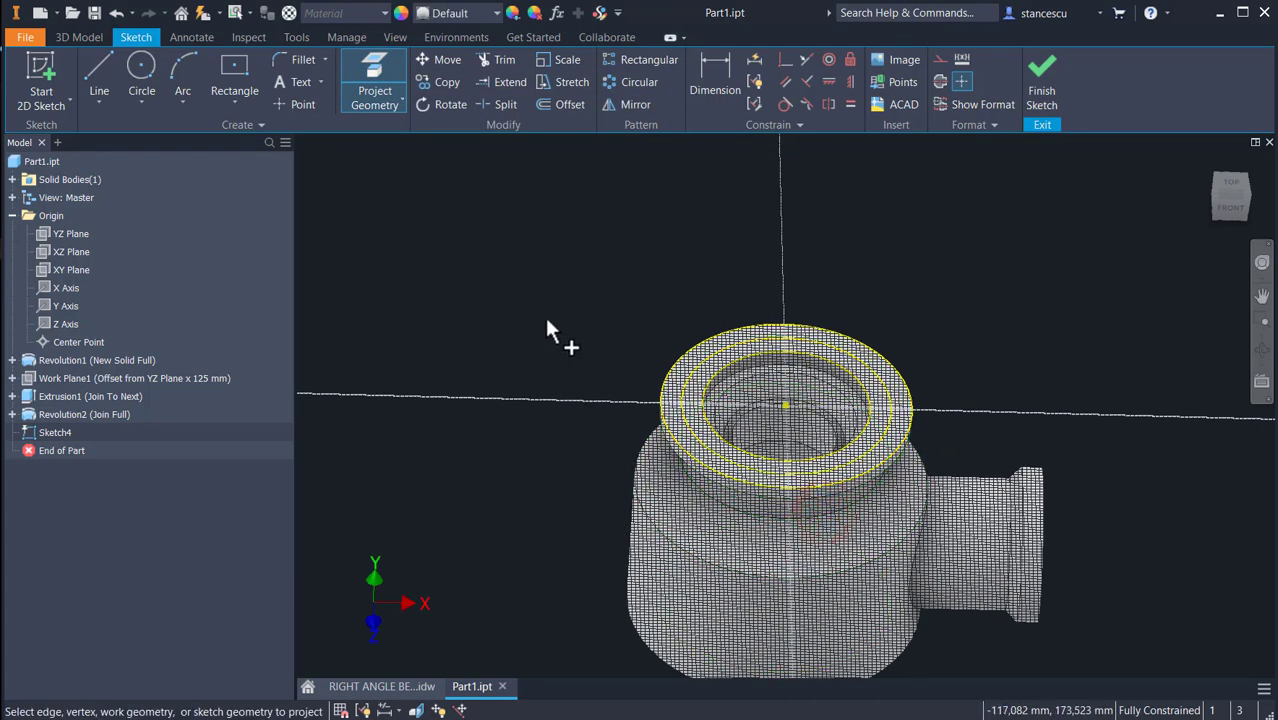
key("Escape")
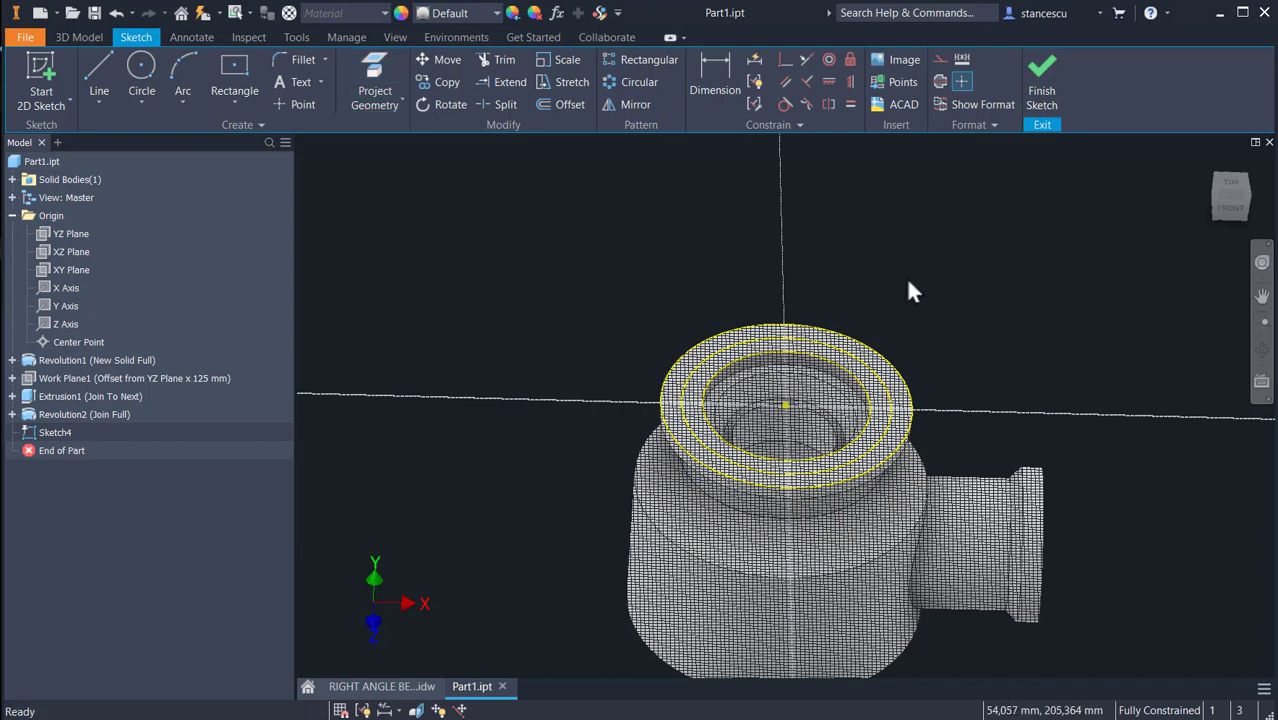
left_click_drag(907, 278, 779, 360)
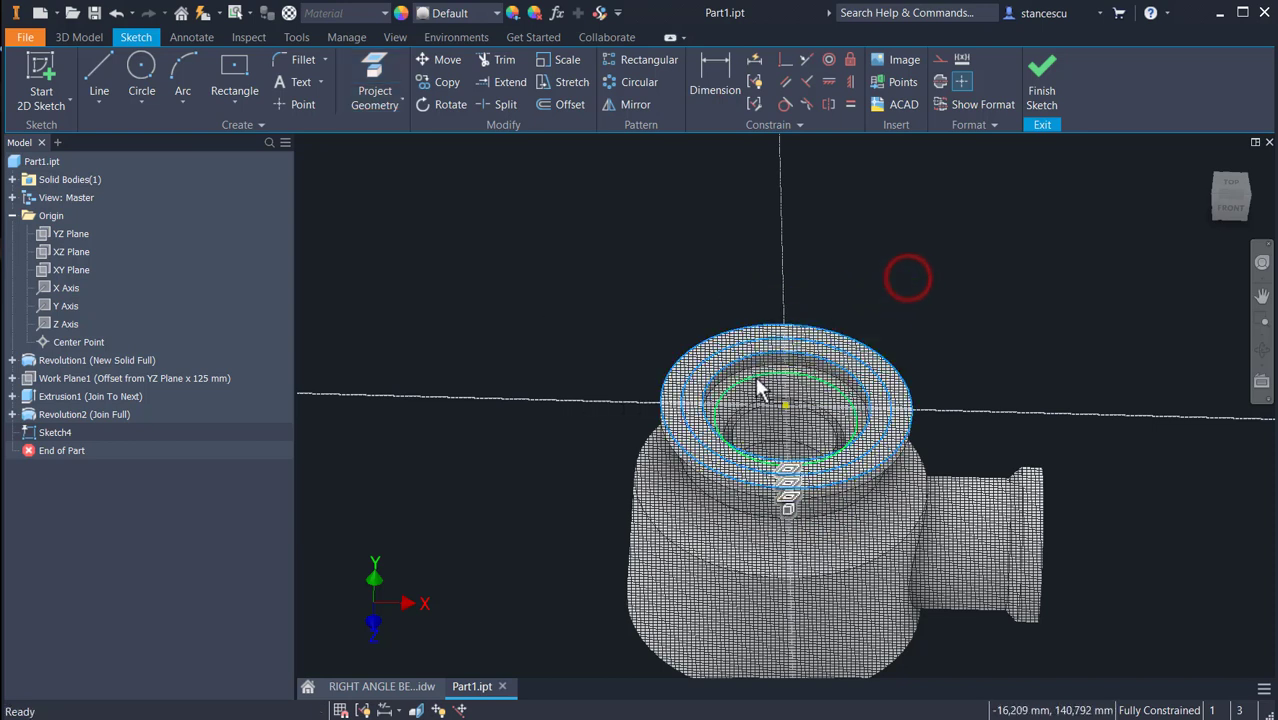
left_click(939, 55)
left_click(920, 168)
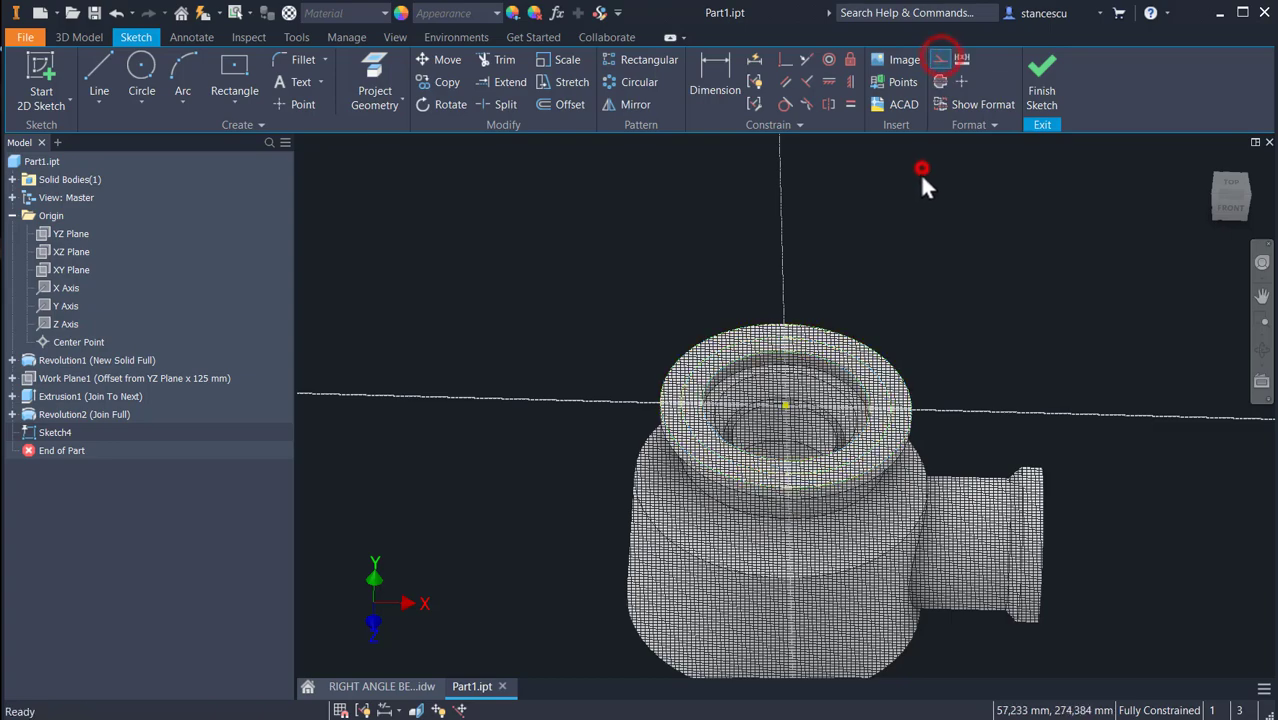
Sketch a U-shaped boss outline from the projected neck circle toward the branch, two horizontal lines joined by an arc centred about 81 mm from the origin.
left_click(1227, 186)
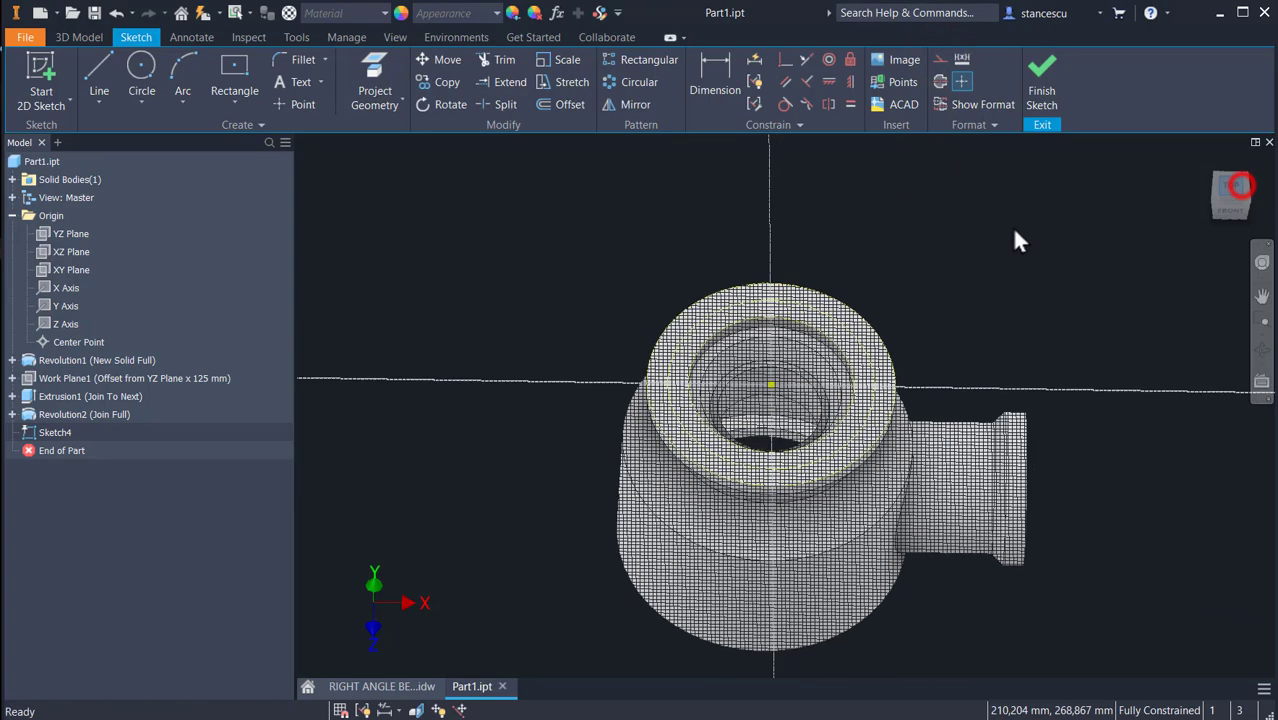
left_click(99, 74)
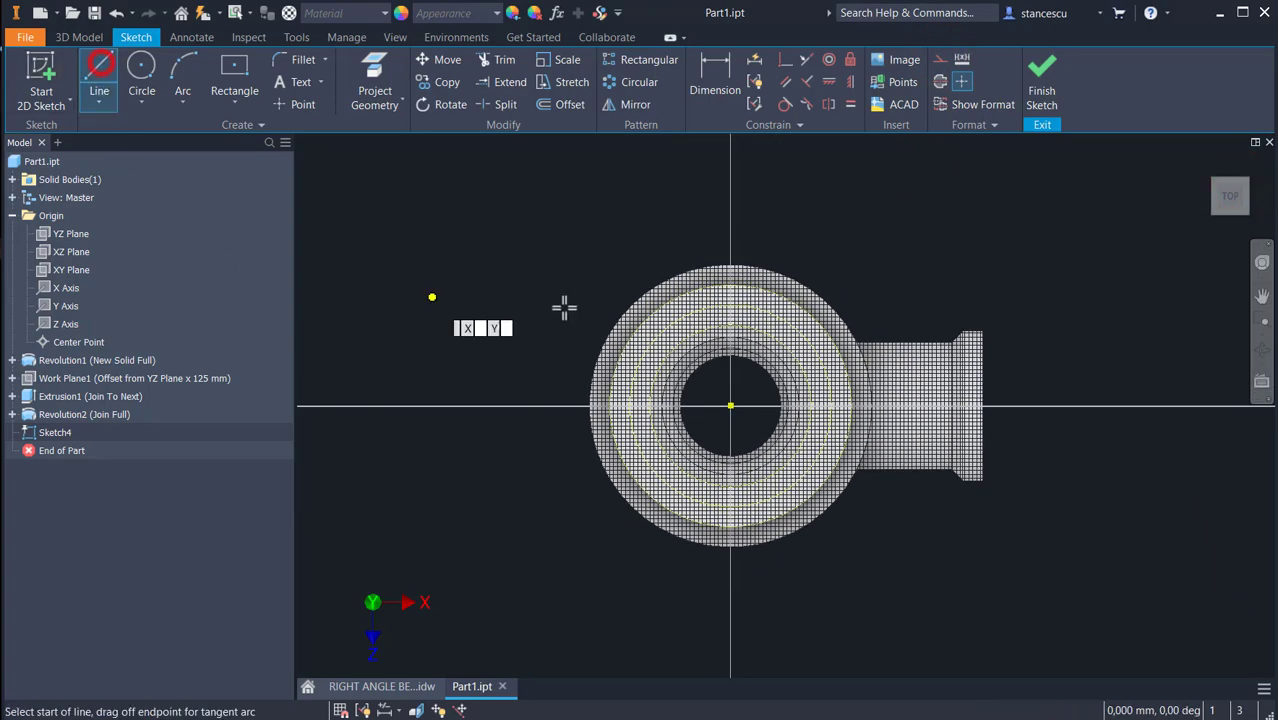
scroll(757, 358, "up", 3)
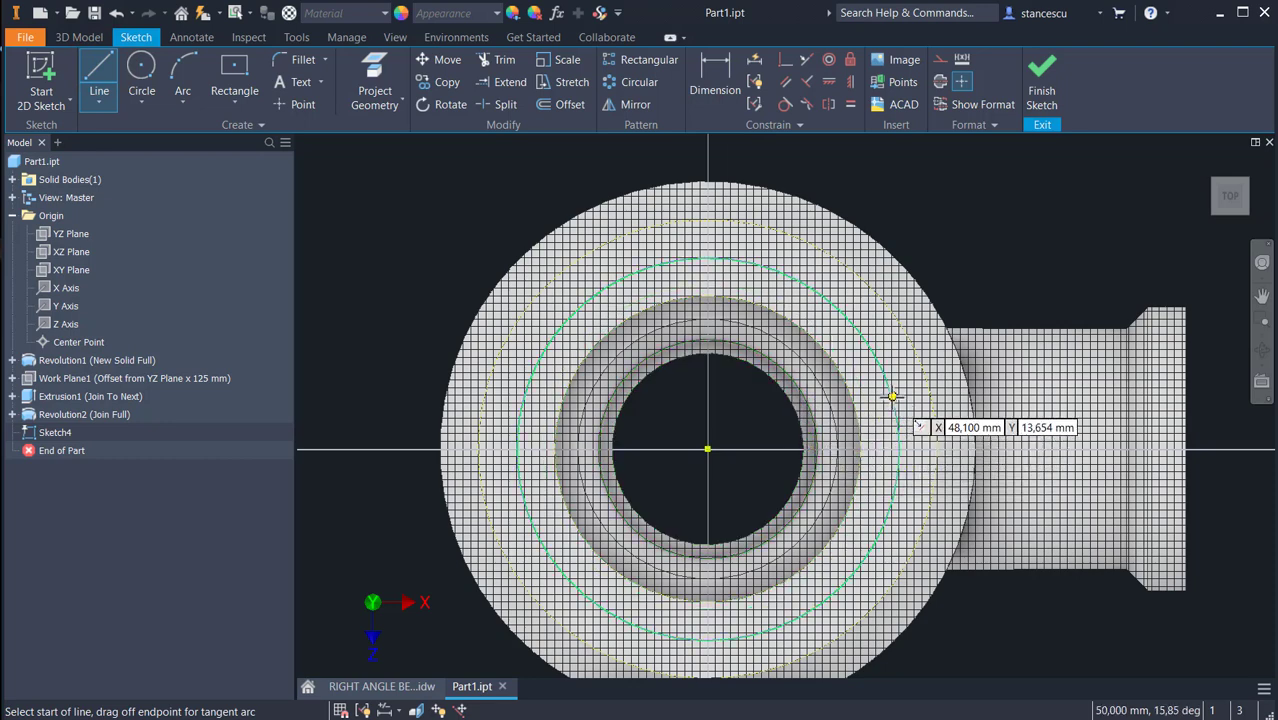
left_click(892, 397)
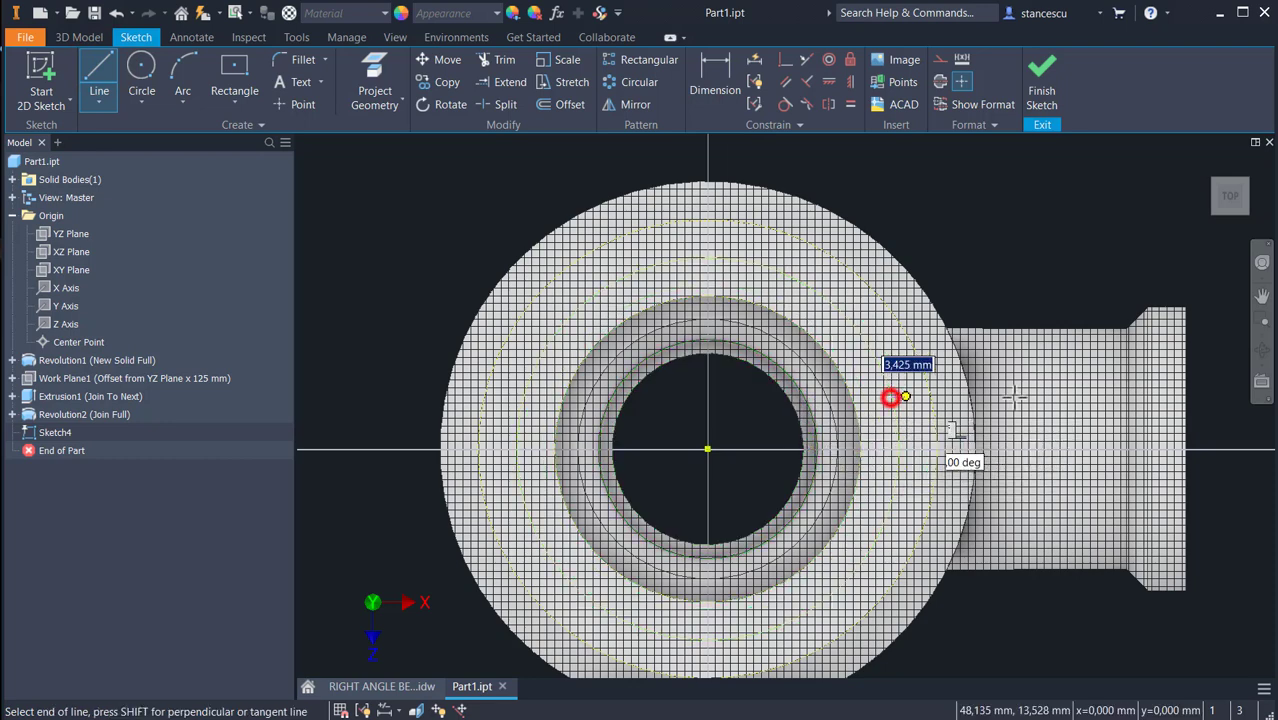
left_click(1016, 397)
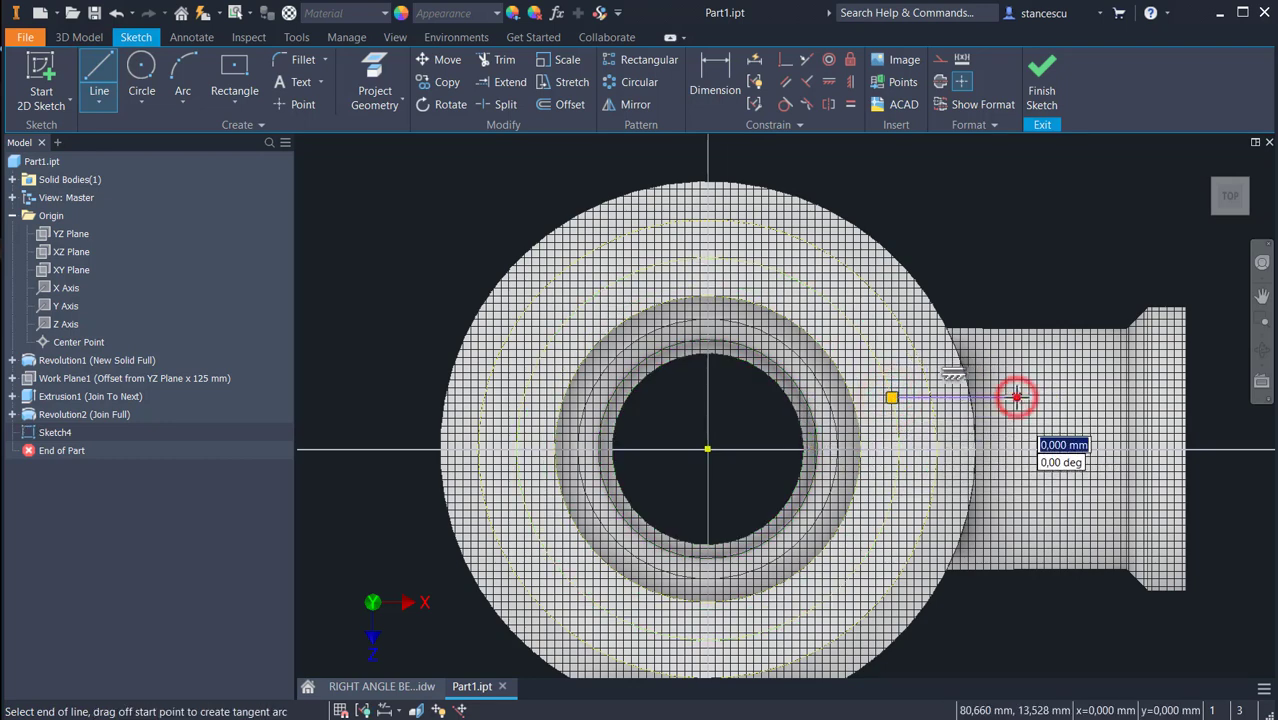
left_click_drag(1016, 397, 1016, 519)
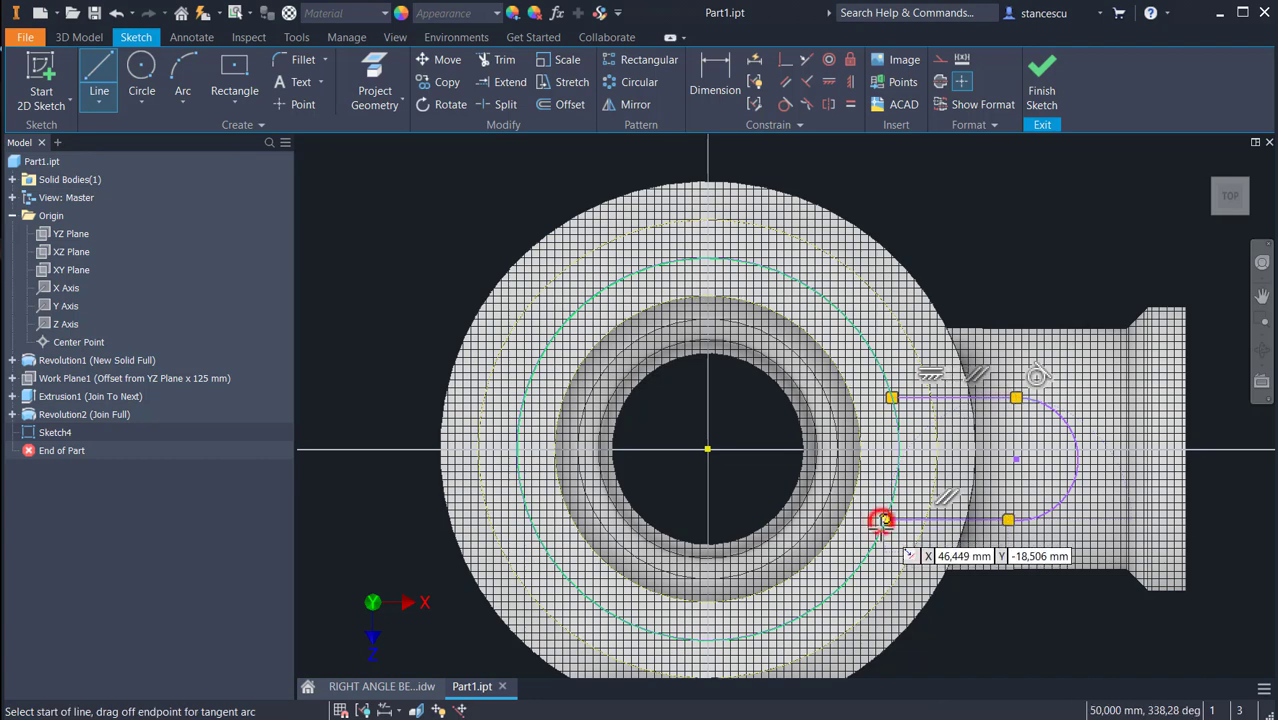
left_click(886, 519)
key("Escape")
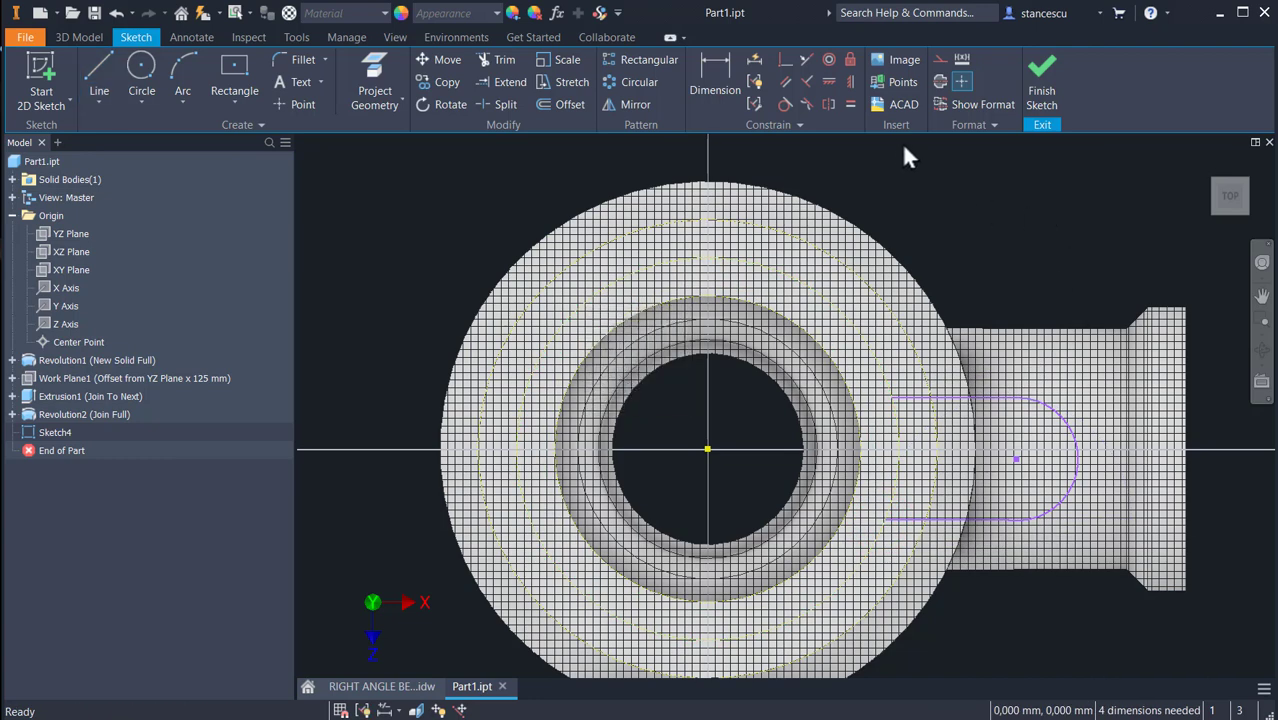
Make the boss outline's lower line tangent to its end arc.
left_click(785, 104)
left_click(980, 521)
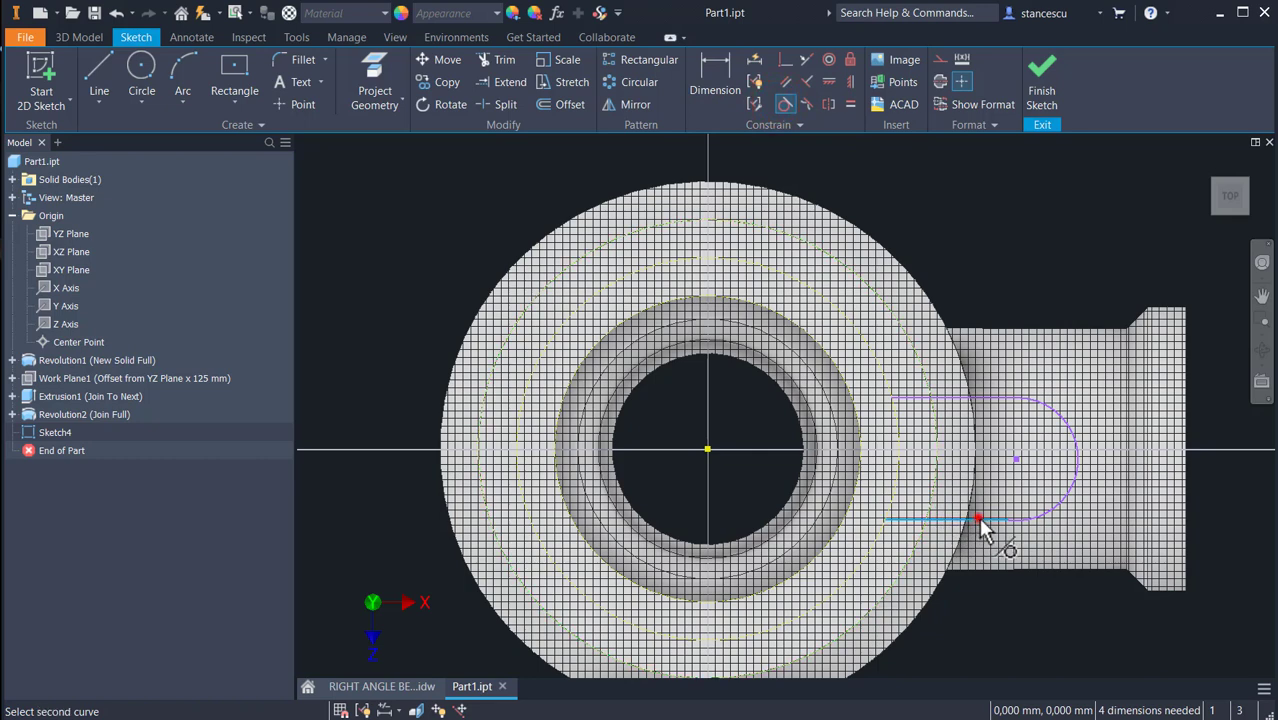
left_click(1030, 520)
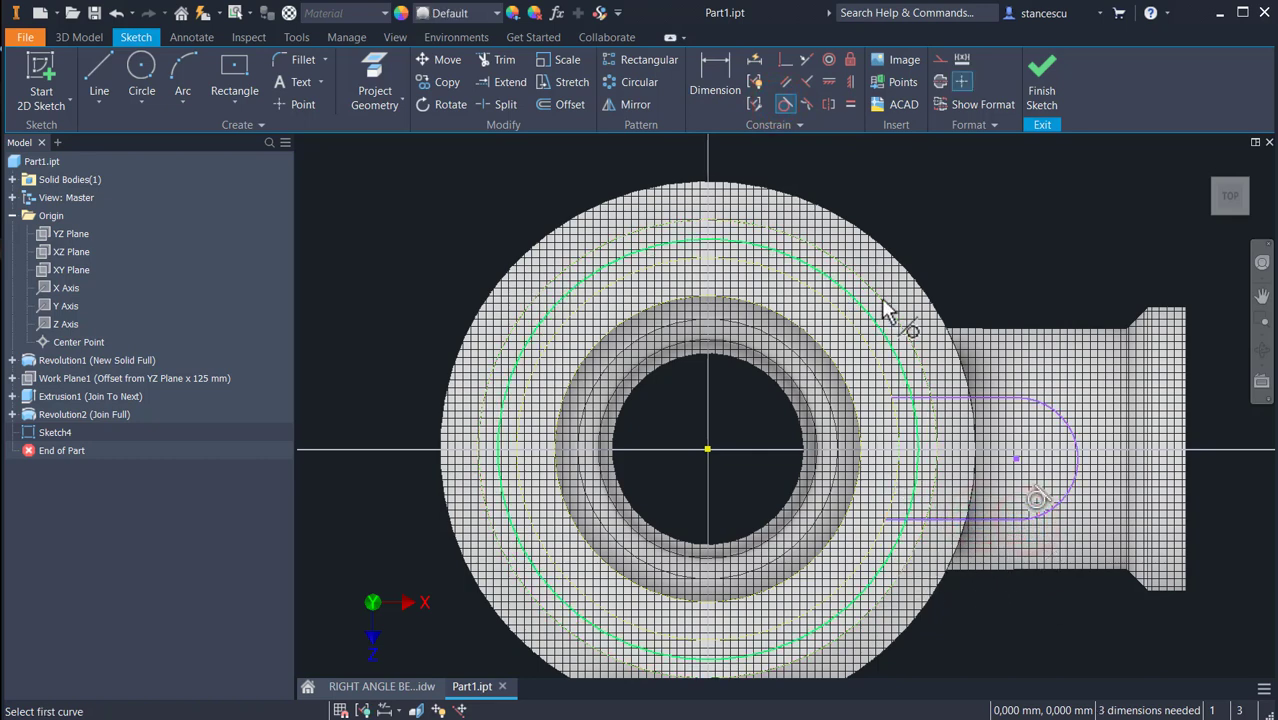
Close the boss outline with a three-point arc of 50 mm radius along the projected neck circle, between the open line ends.
left_click(184, 84)
left_click(891, 397)
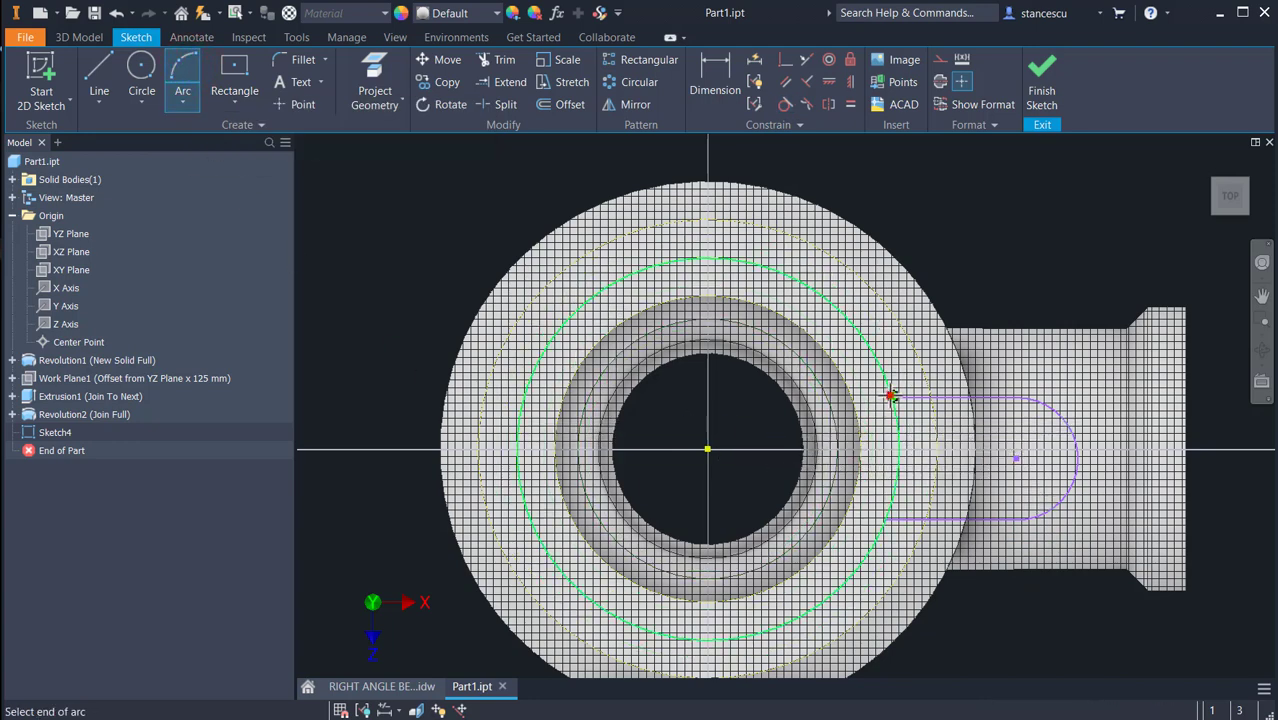
left_click(885, 518)
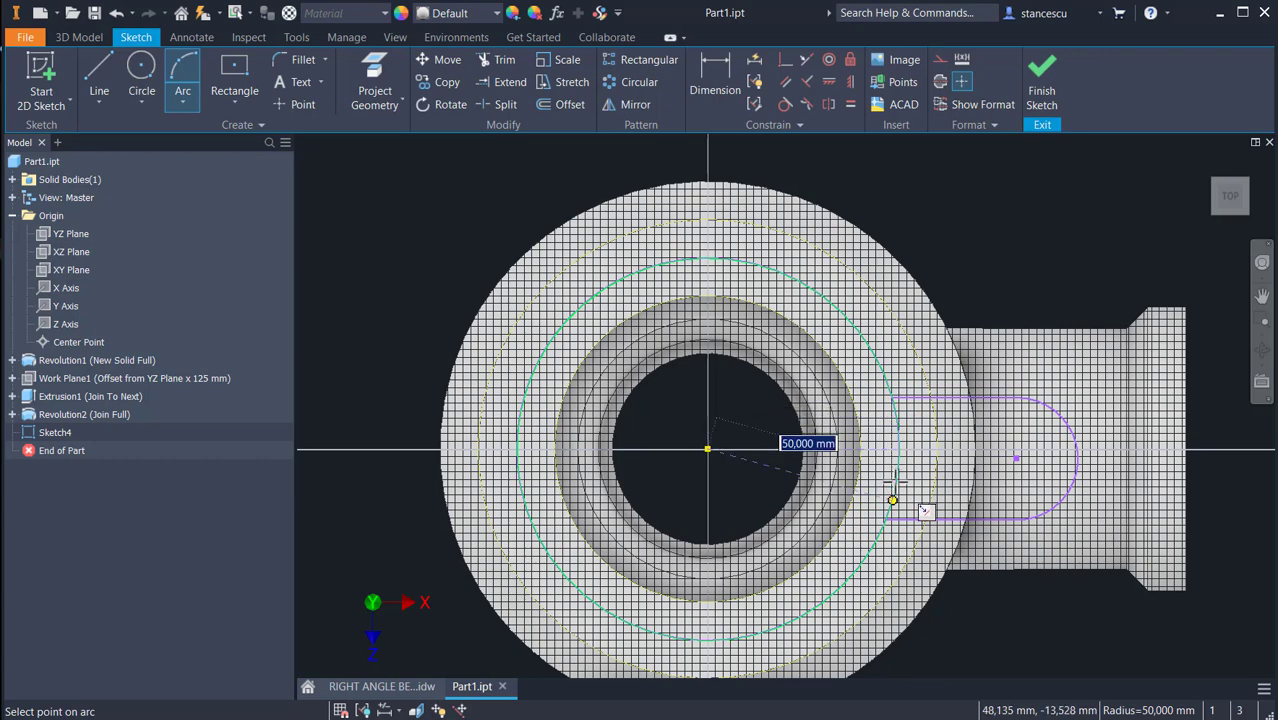
left_click(894, 480)
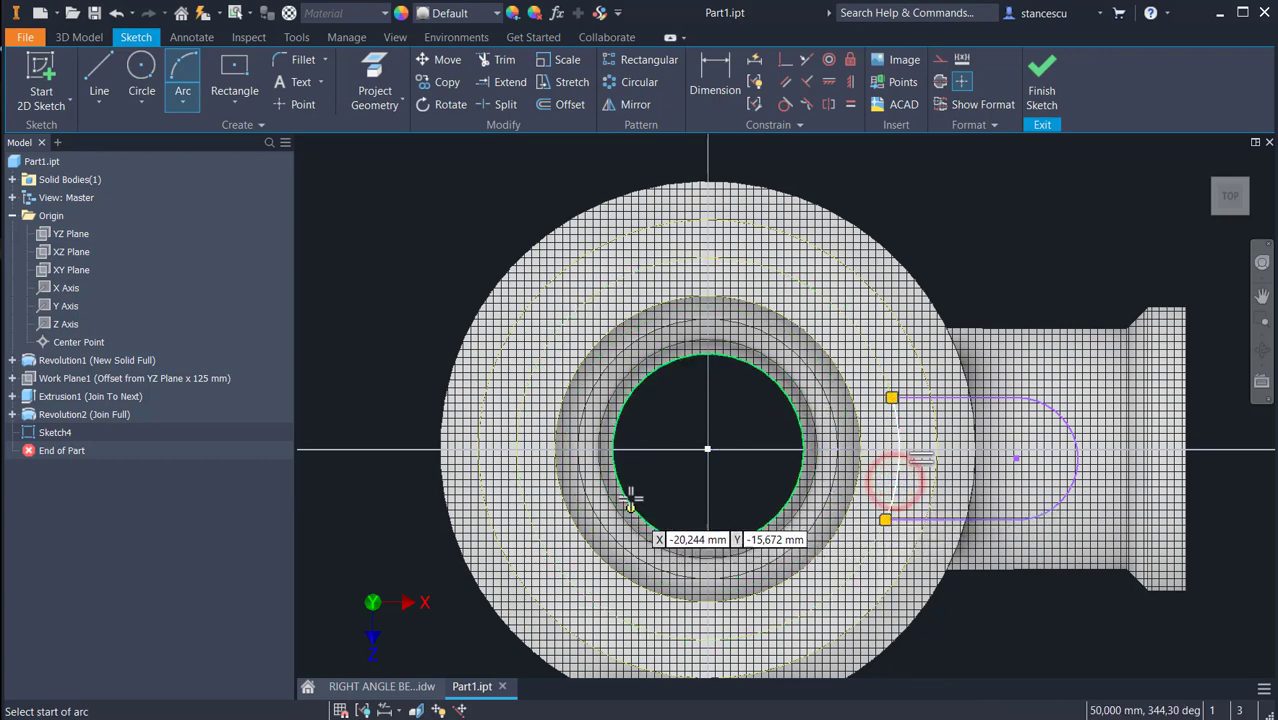
key("Escape")
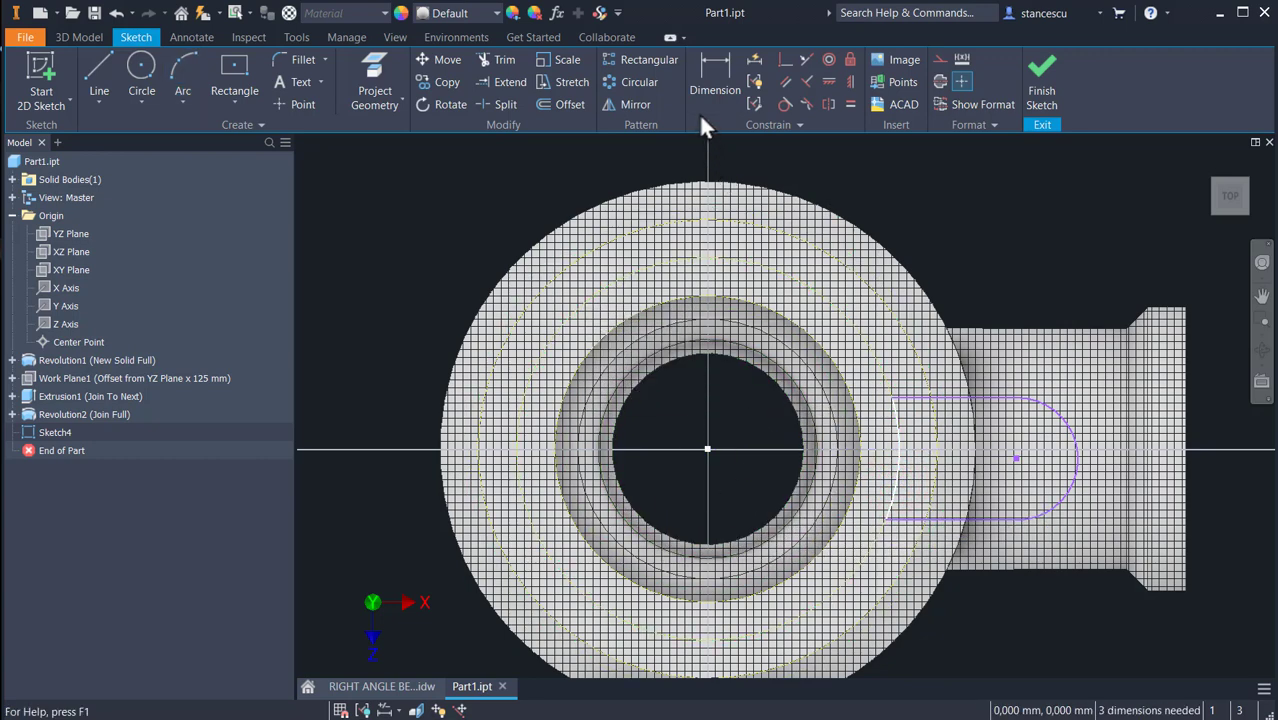
Align the boss end arc's centre horizontally with the sketch origin.
left_click(828, 82)
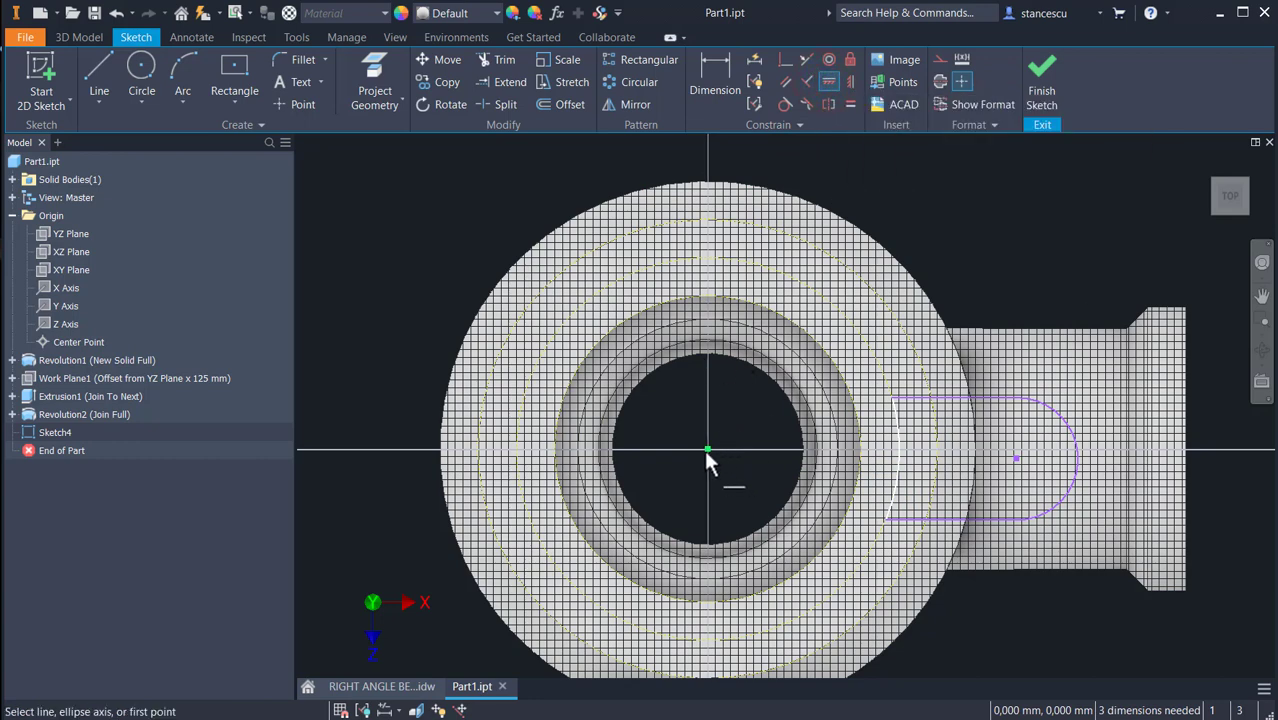
left_click(707, 450)
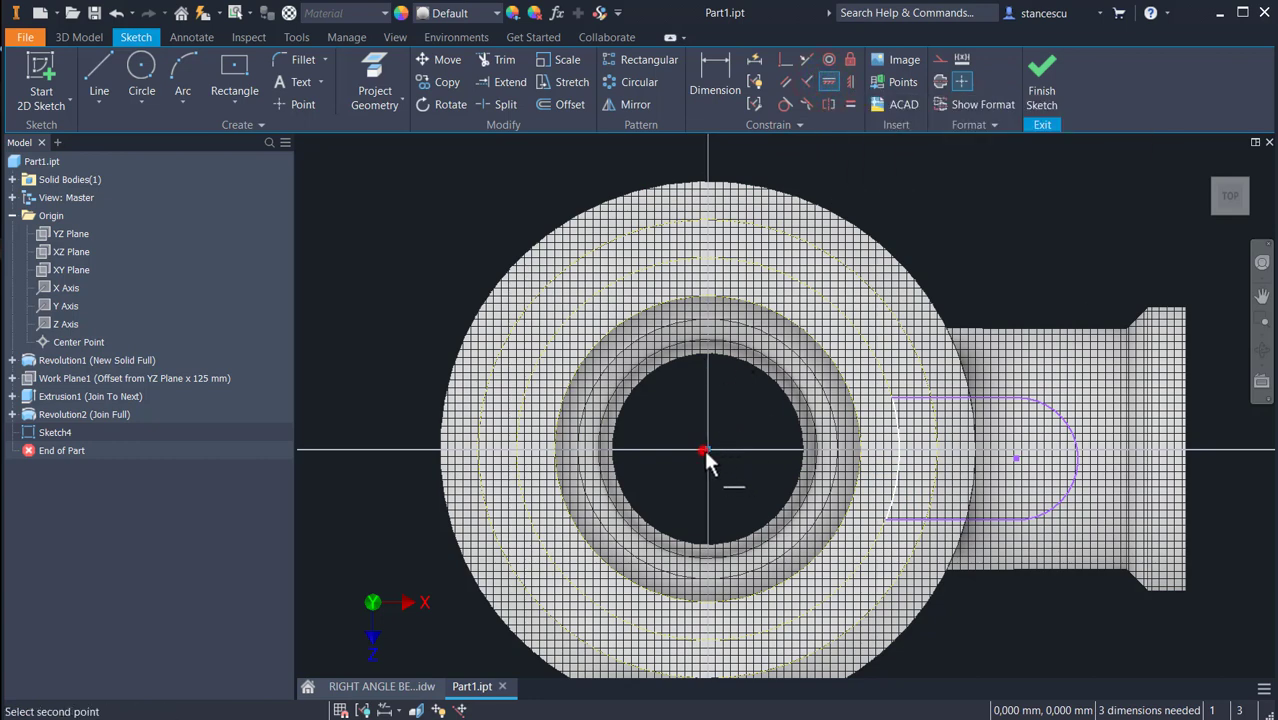
left_click(1012, 461)
Dimension the boss end arc's radius as 8 mm.
left_click(714, 72)
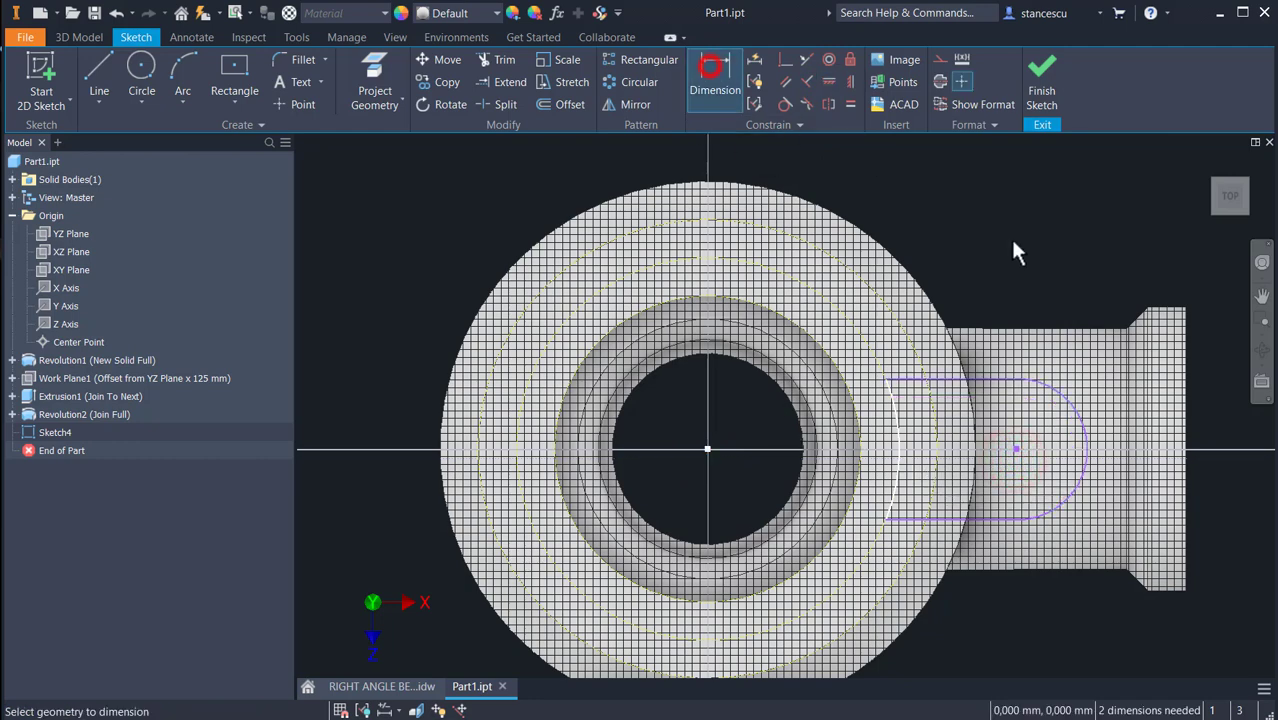
left_click(1056, 396)
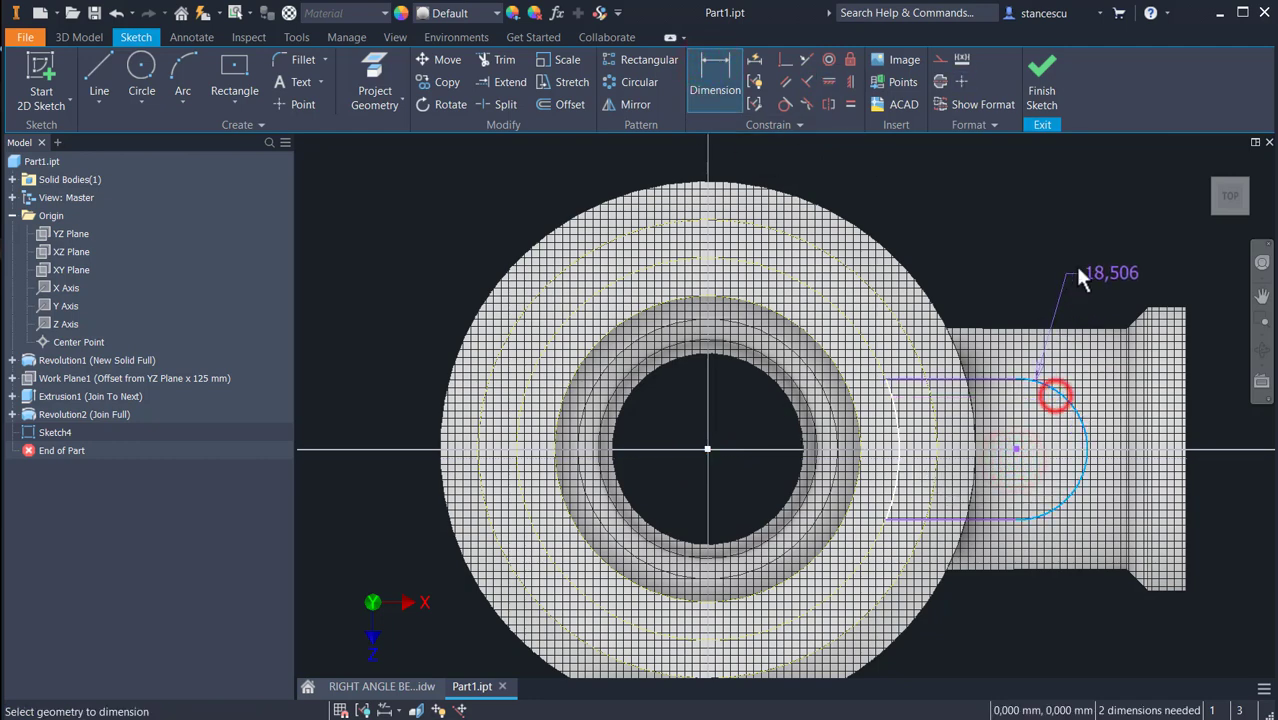
left_click(1094, 247)
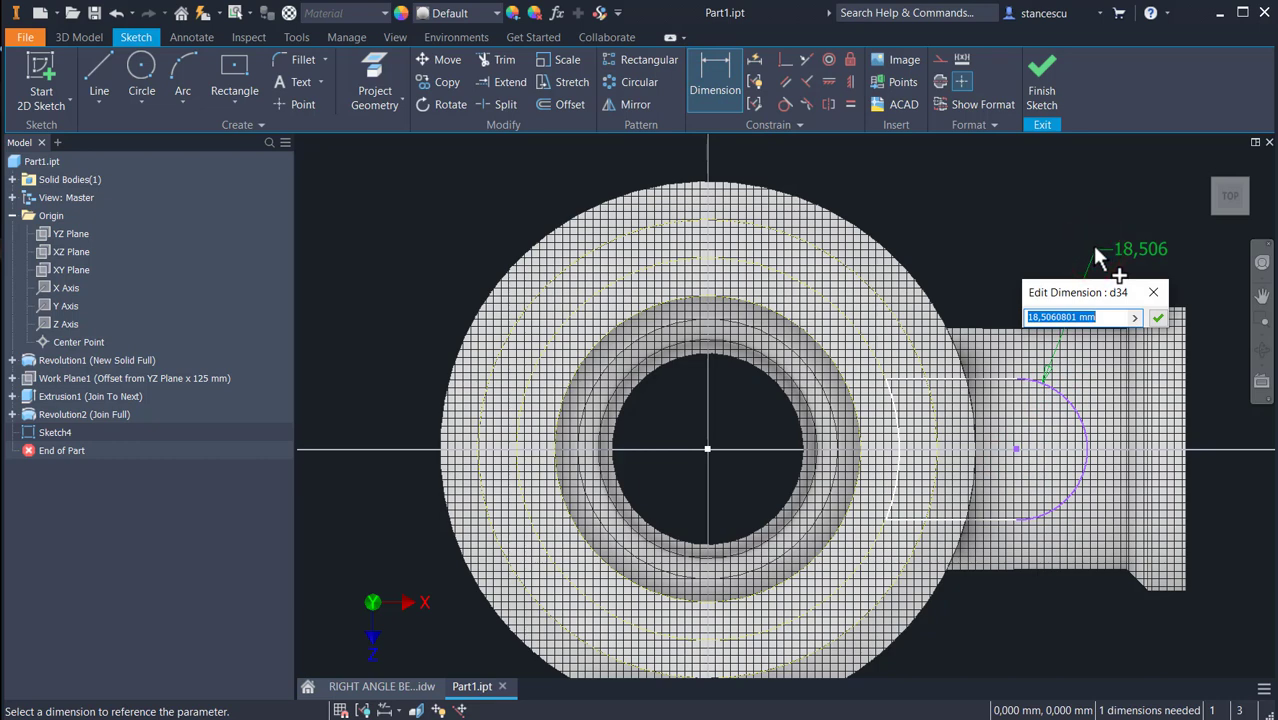
type("8")
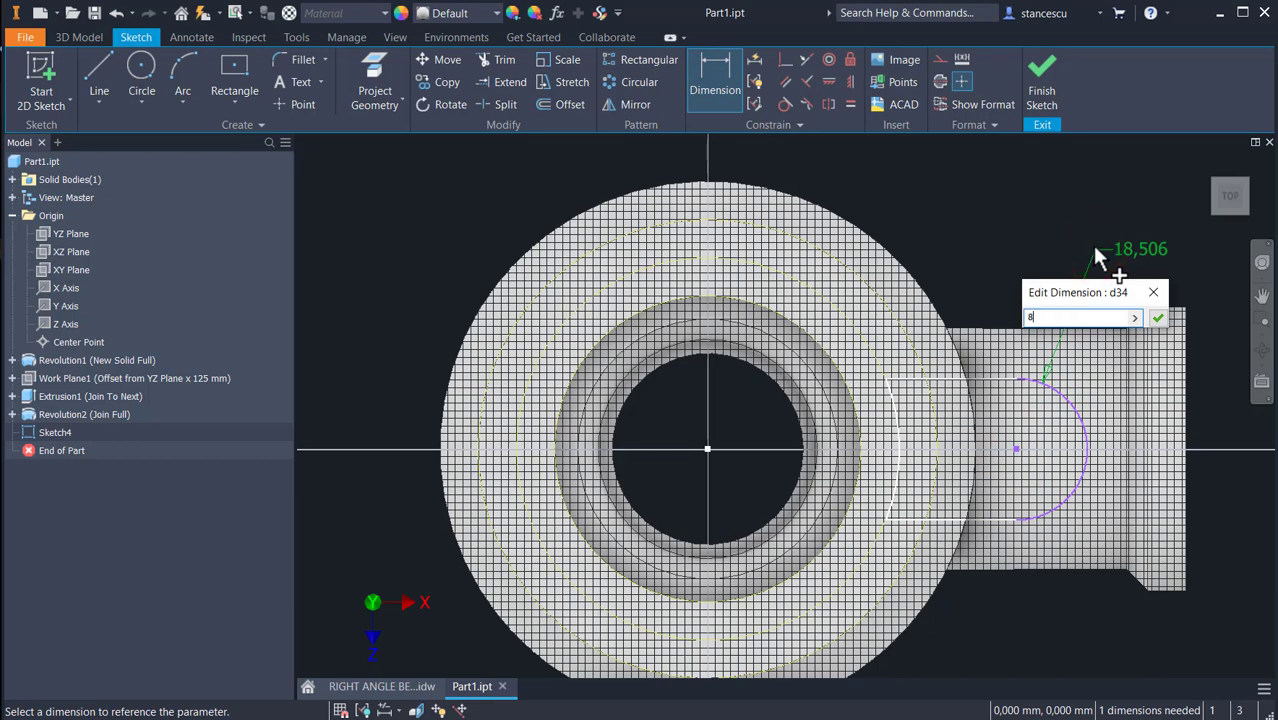
key("Return")
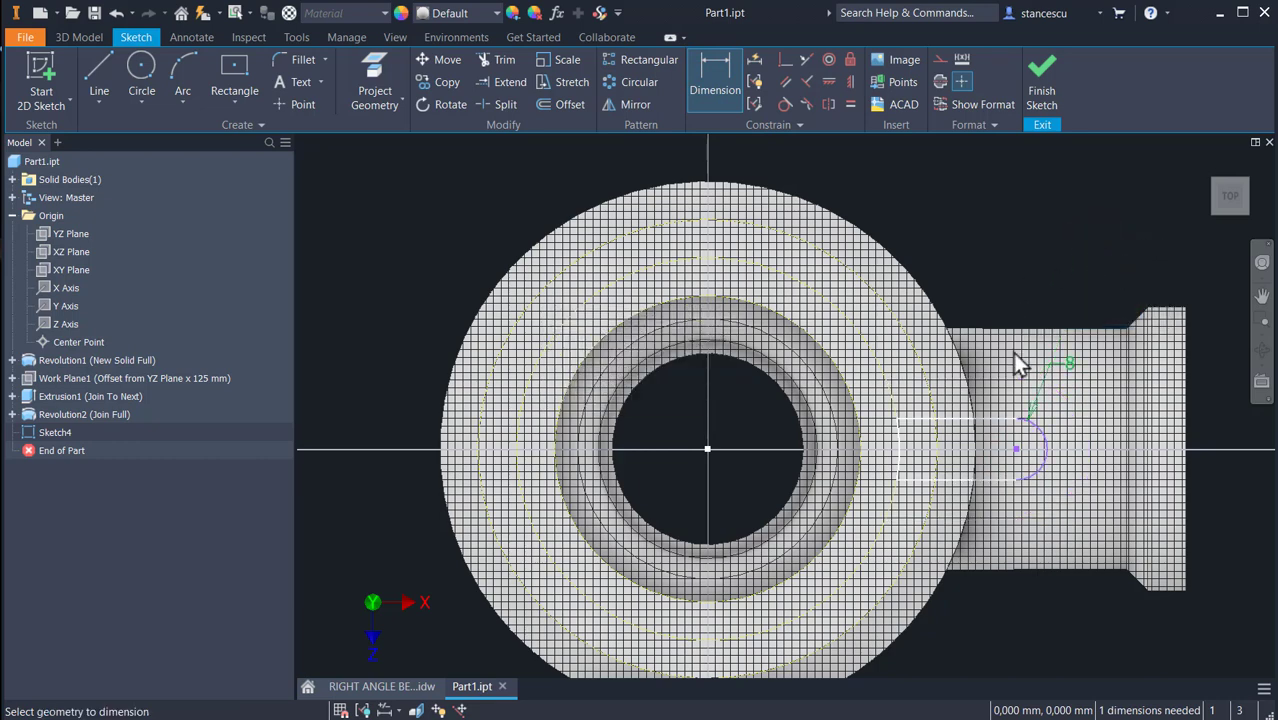
Dimension the horizontal distance from the origin to the boss arc's centre as 120/2 mm.
left_click(1016, 450)
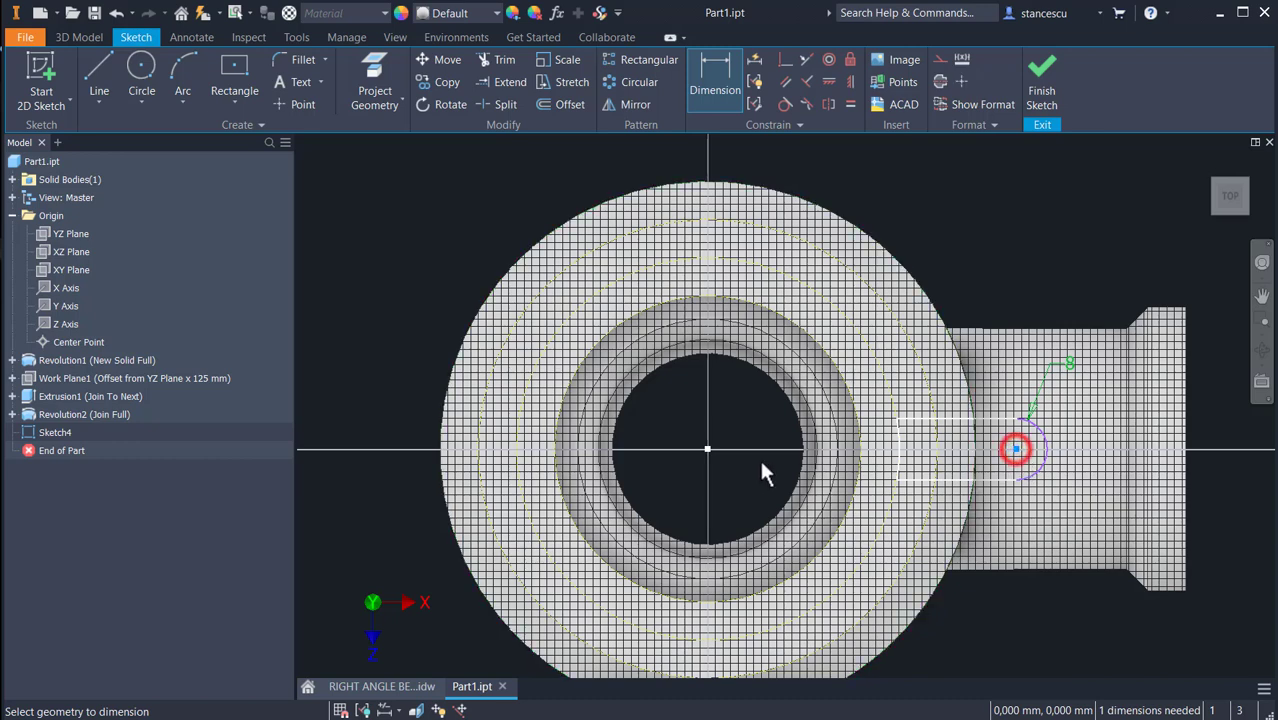
left_click(707, 450)
left_click(912, 186)
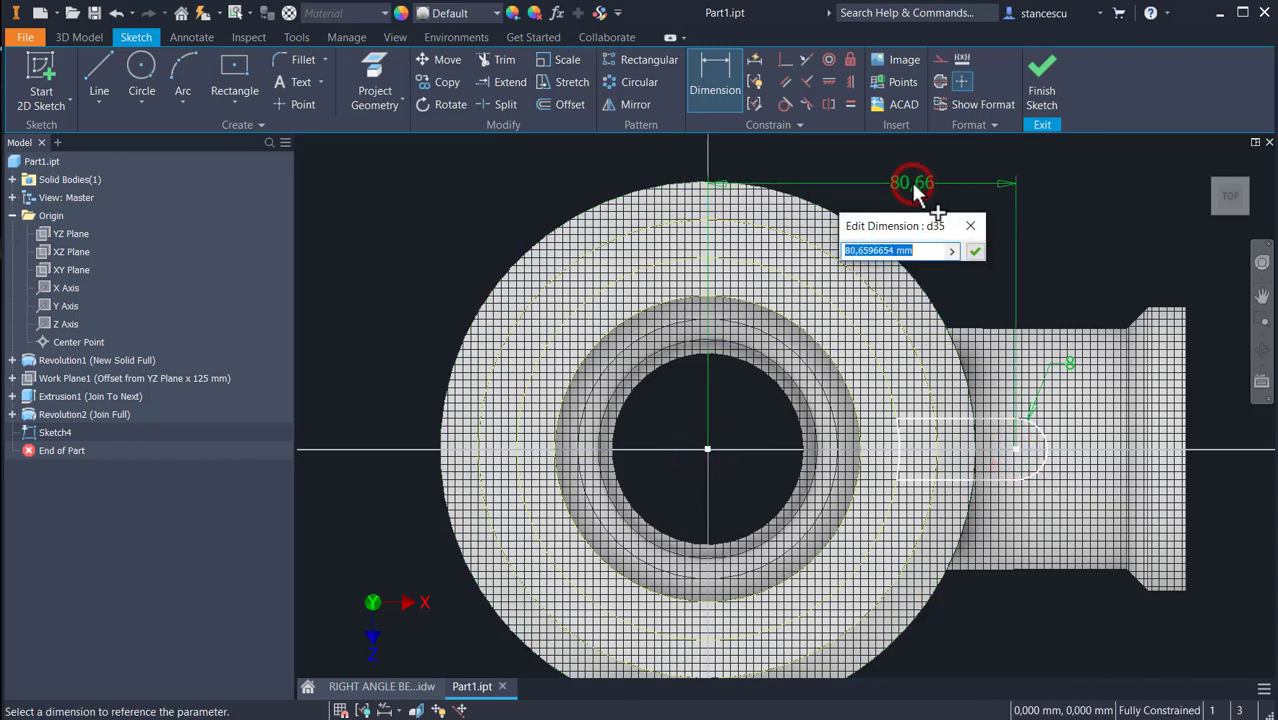
type("120")
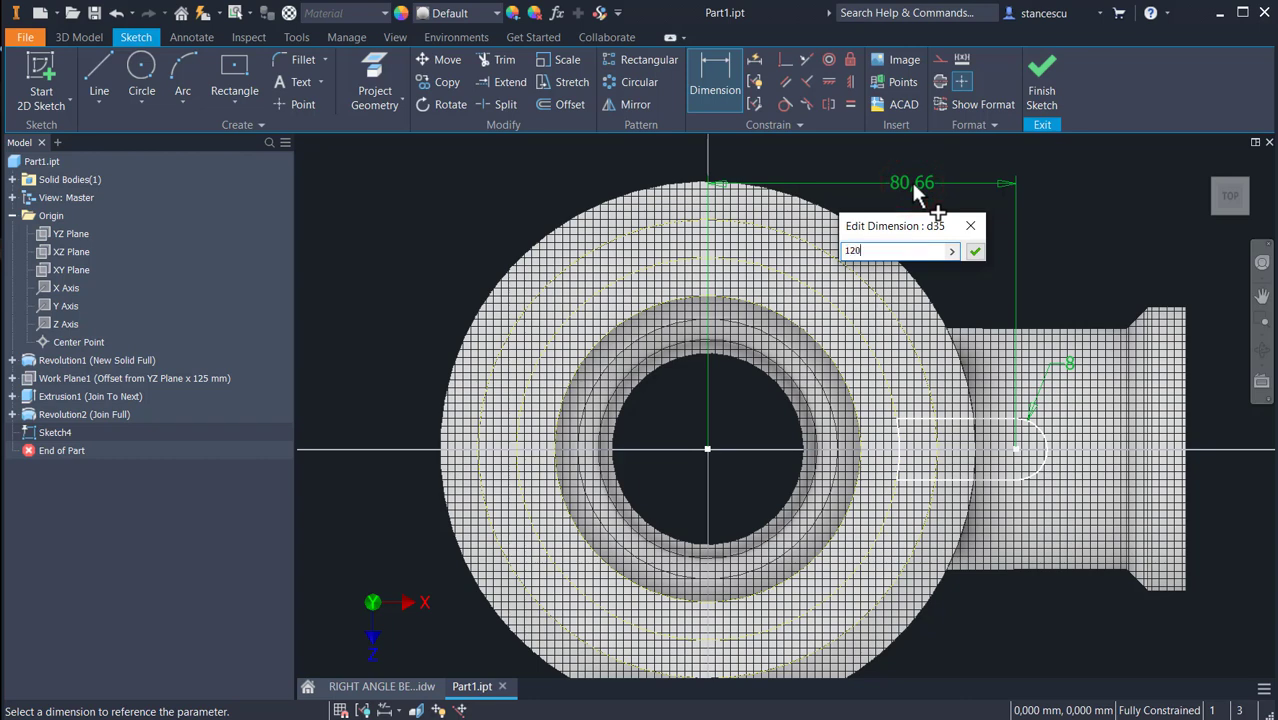
type("/2")
key("Return")
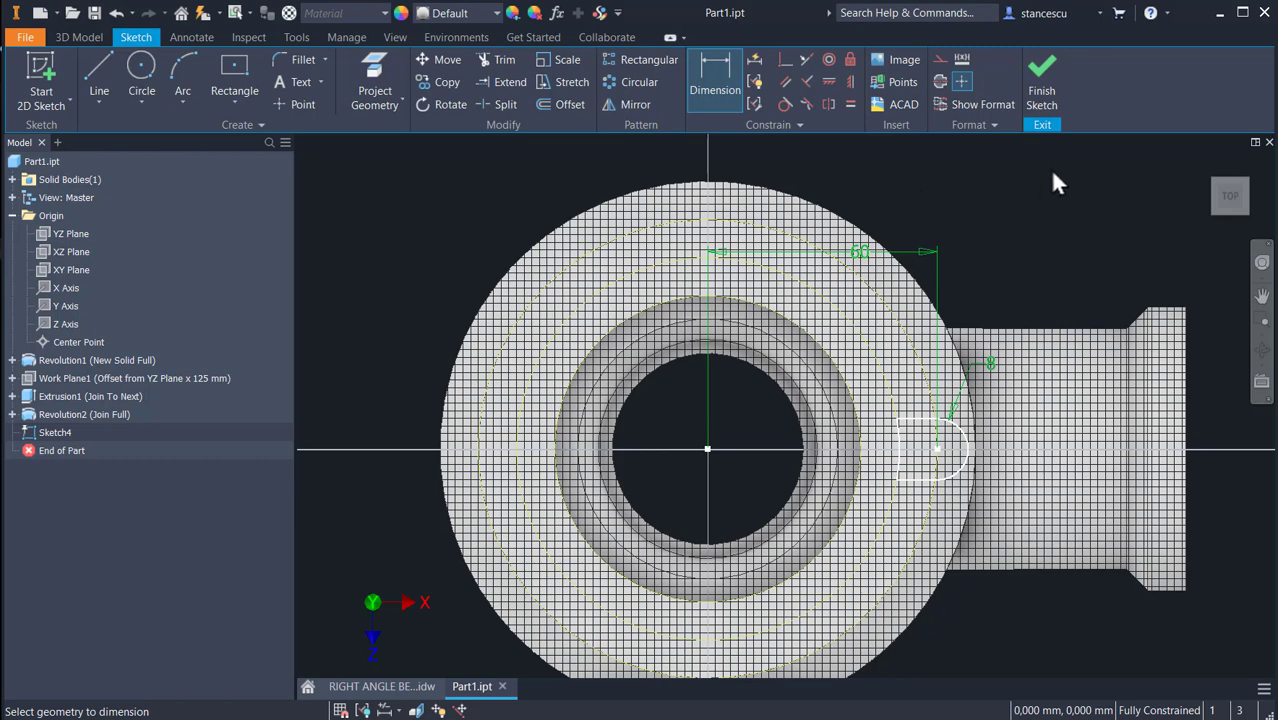
Finish the boss sketch and extrude its profile down to the housing's sloped shoulder face, joined to the body.
left_click(1044, 72)
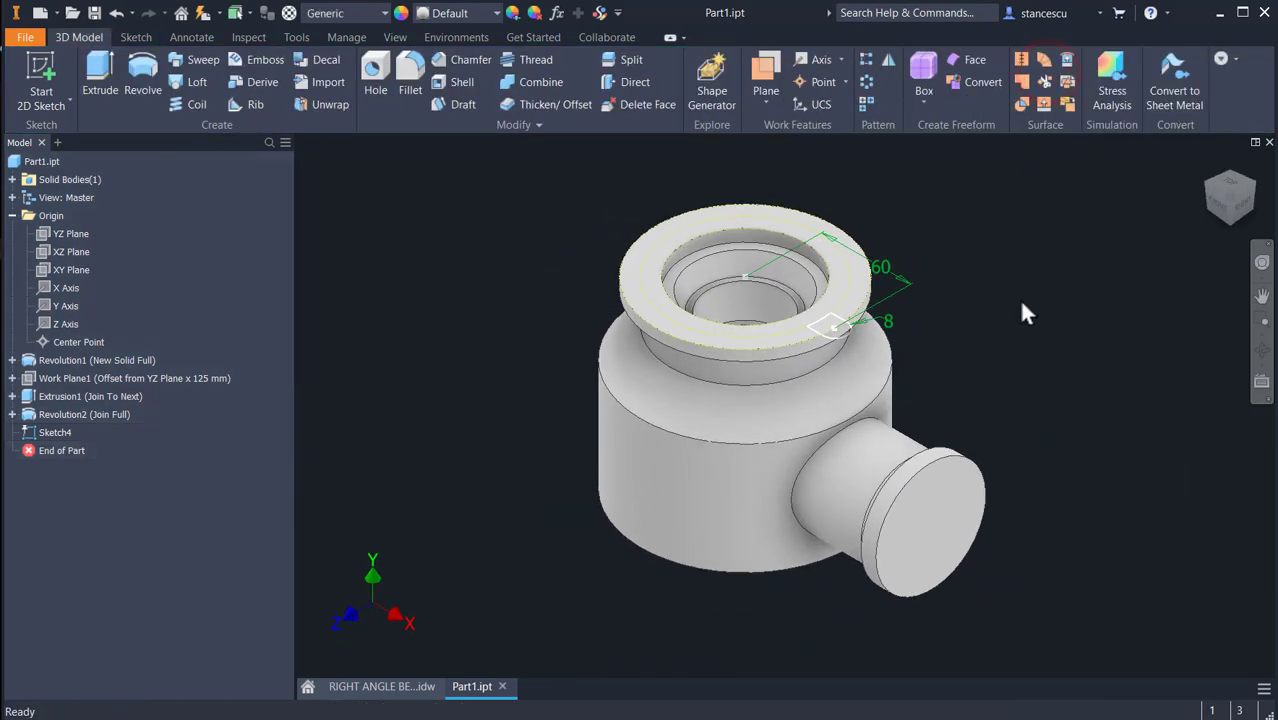
key("e")
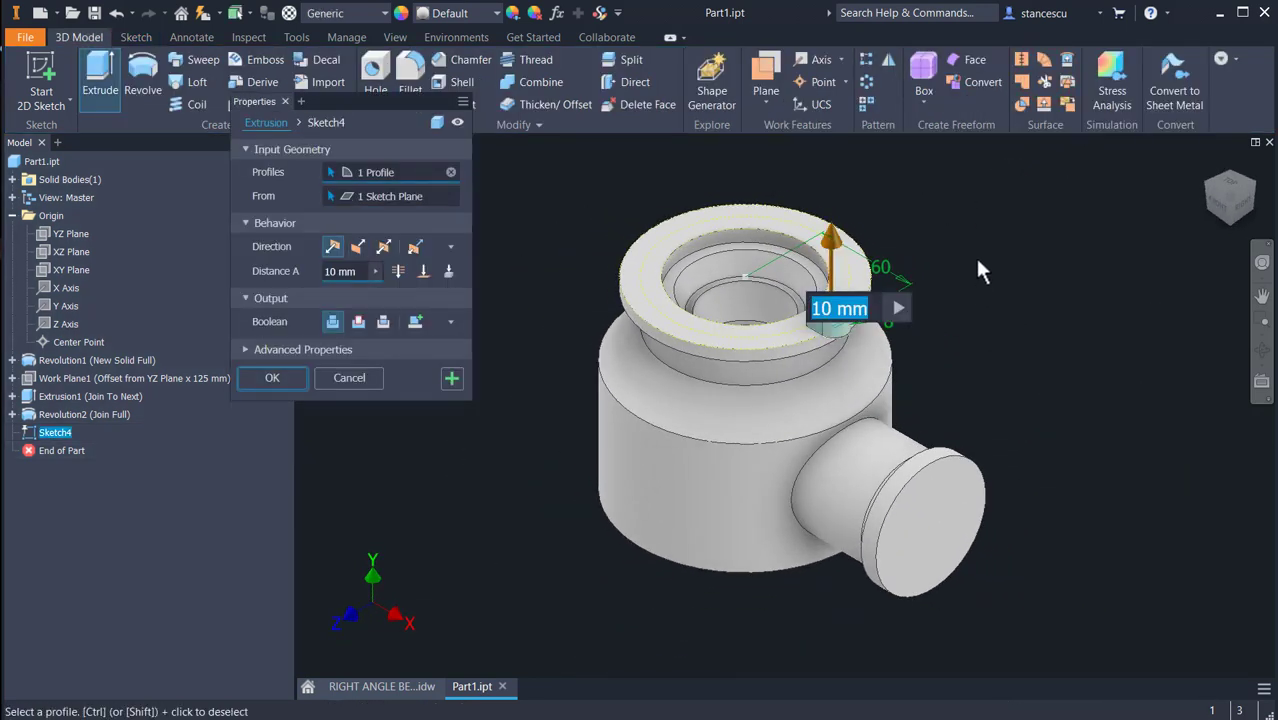
left_click(423, 272)
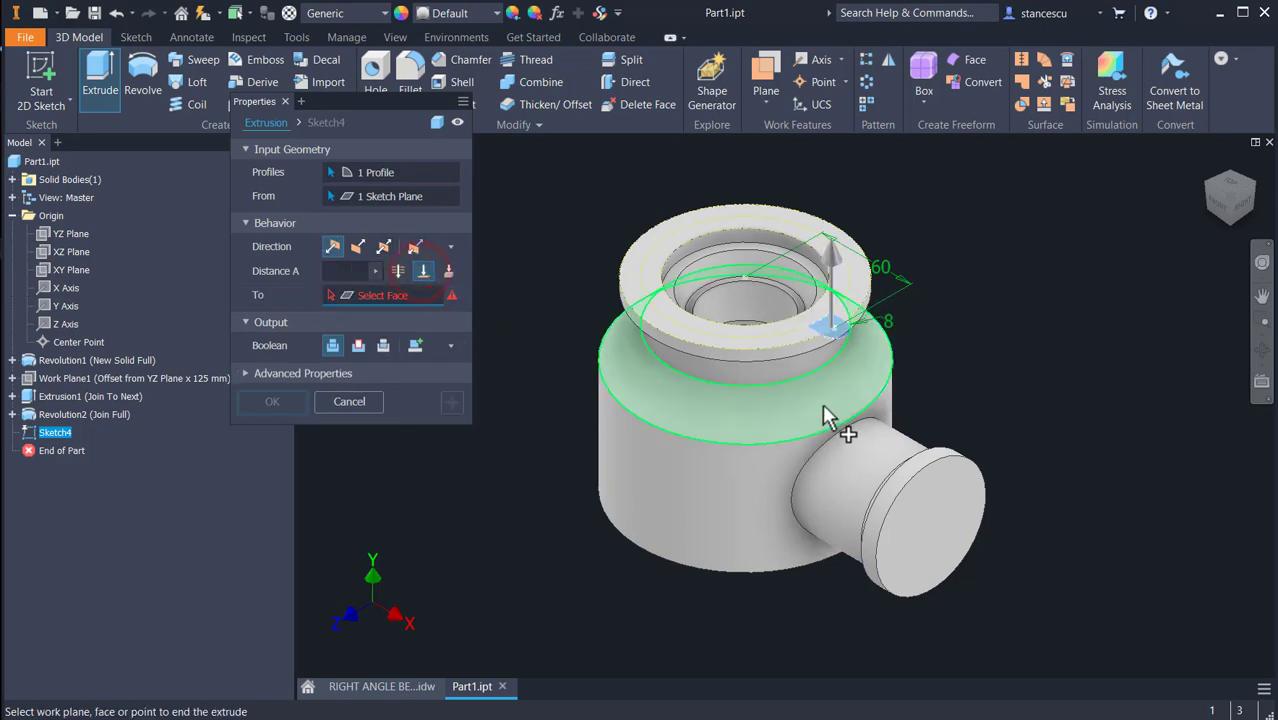
left_click(826, 418)
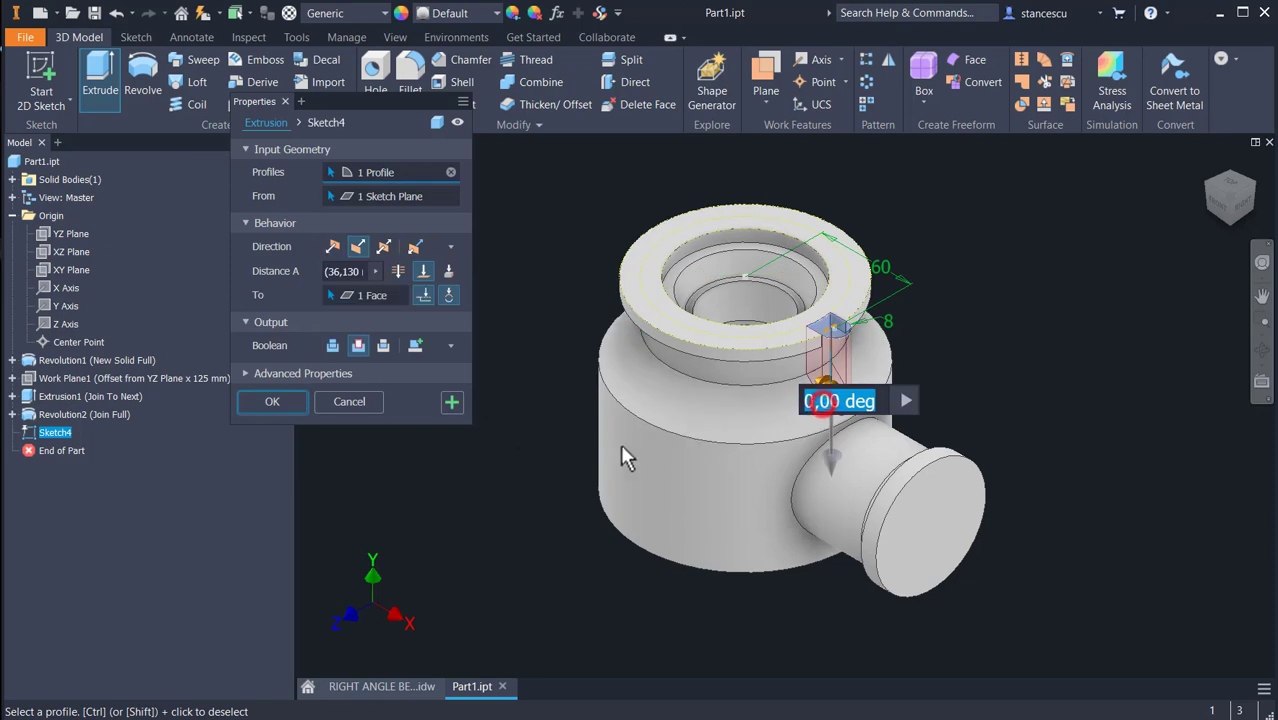
left_click(332, 345)
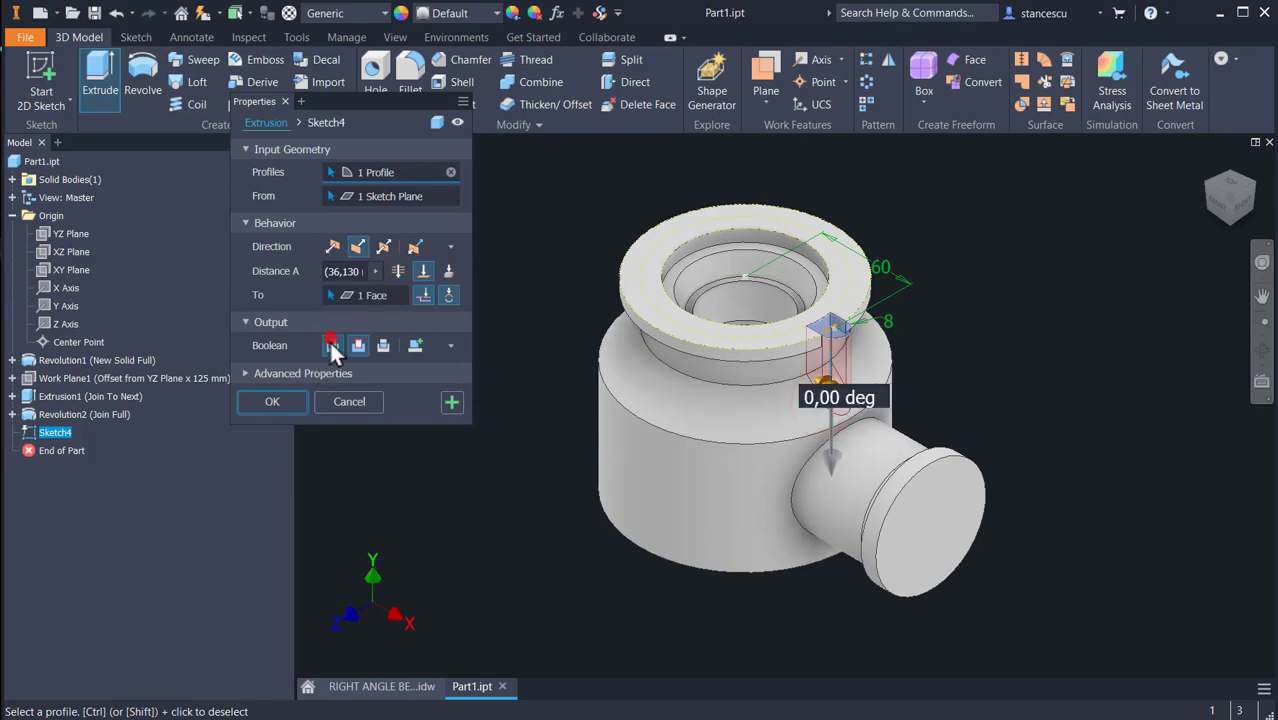
left_click(269, 400)
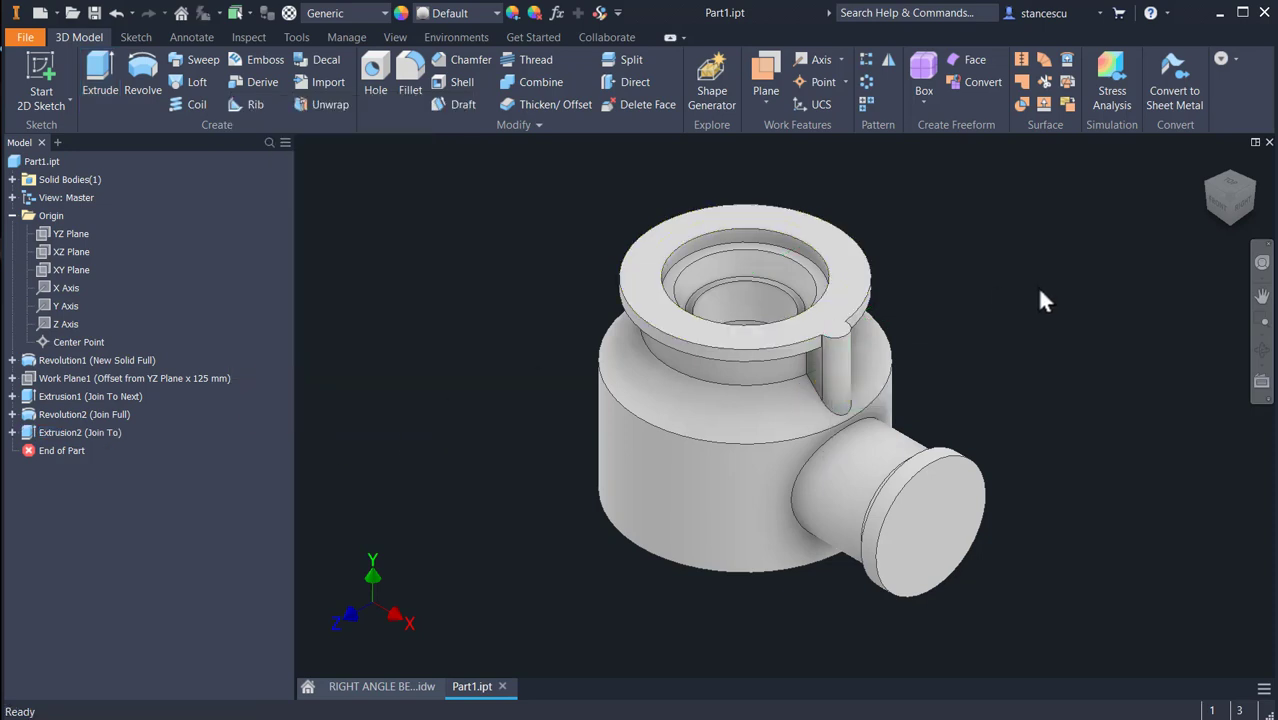
key("F6")
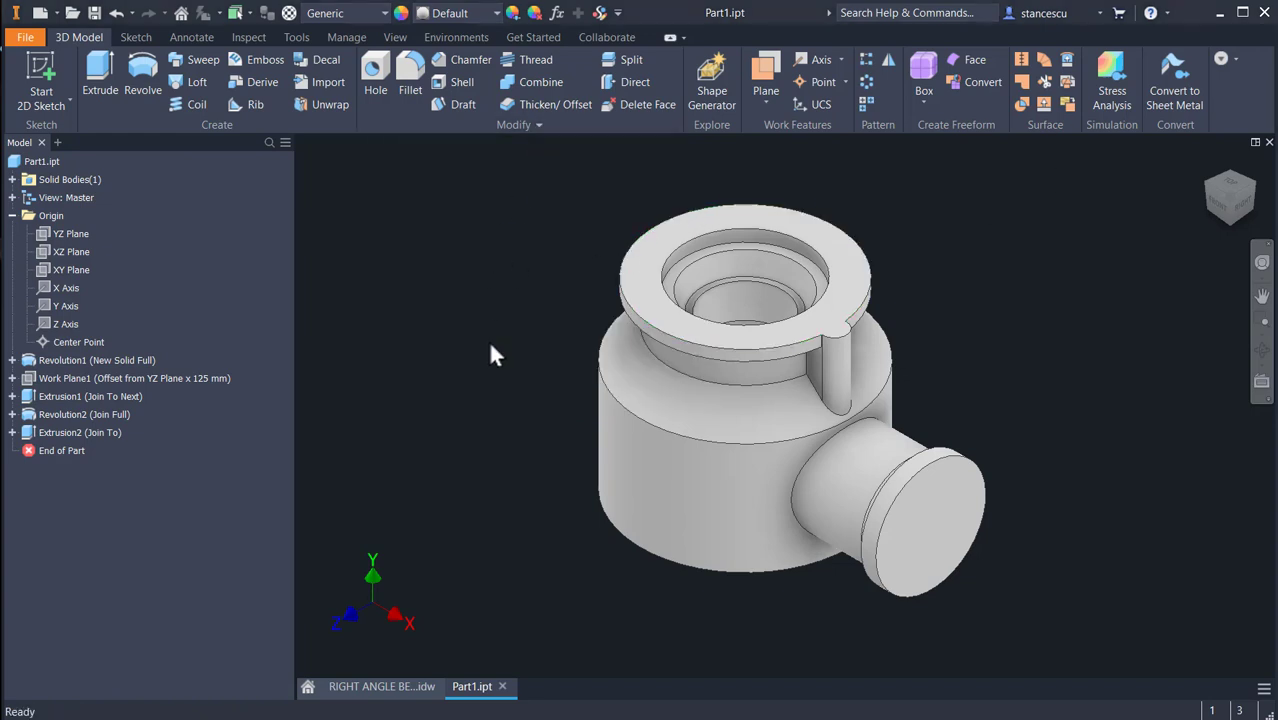
Examine the bearing drawing for the flange screw holes' thread callout, spacing, and drill and thread depths in section A-A.
left_click(360, 682)
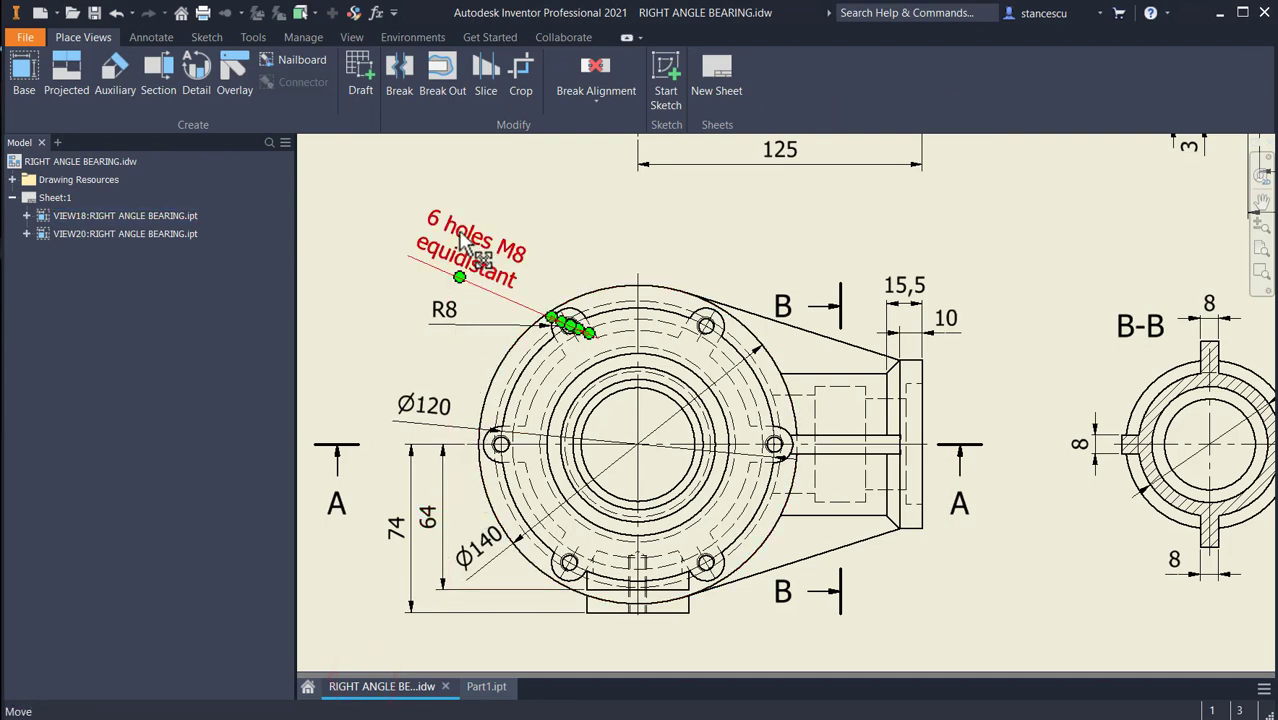
left_click(556, 322)
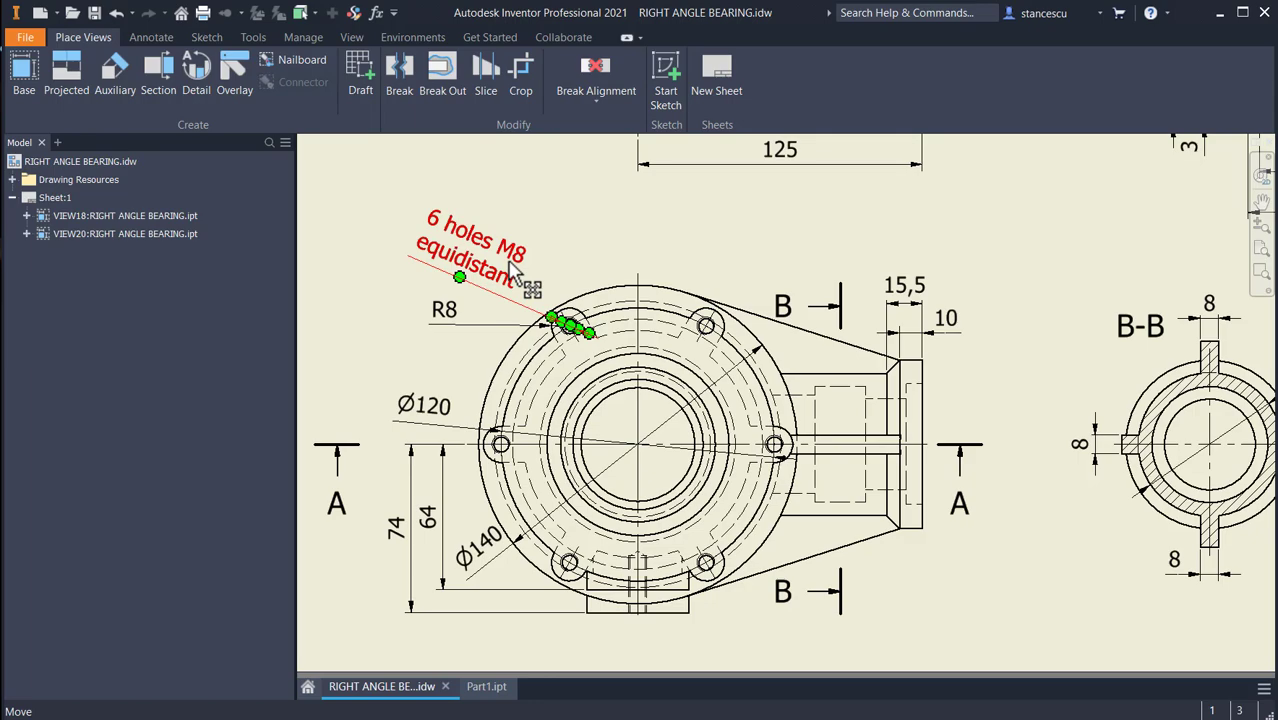
middle_click_drag(675, 279, 724, 698)
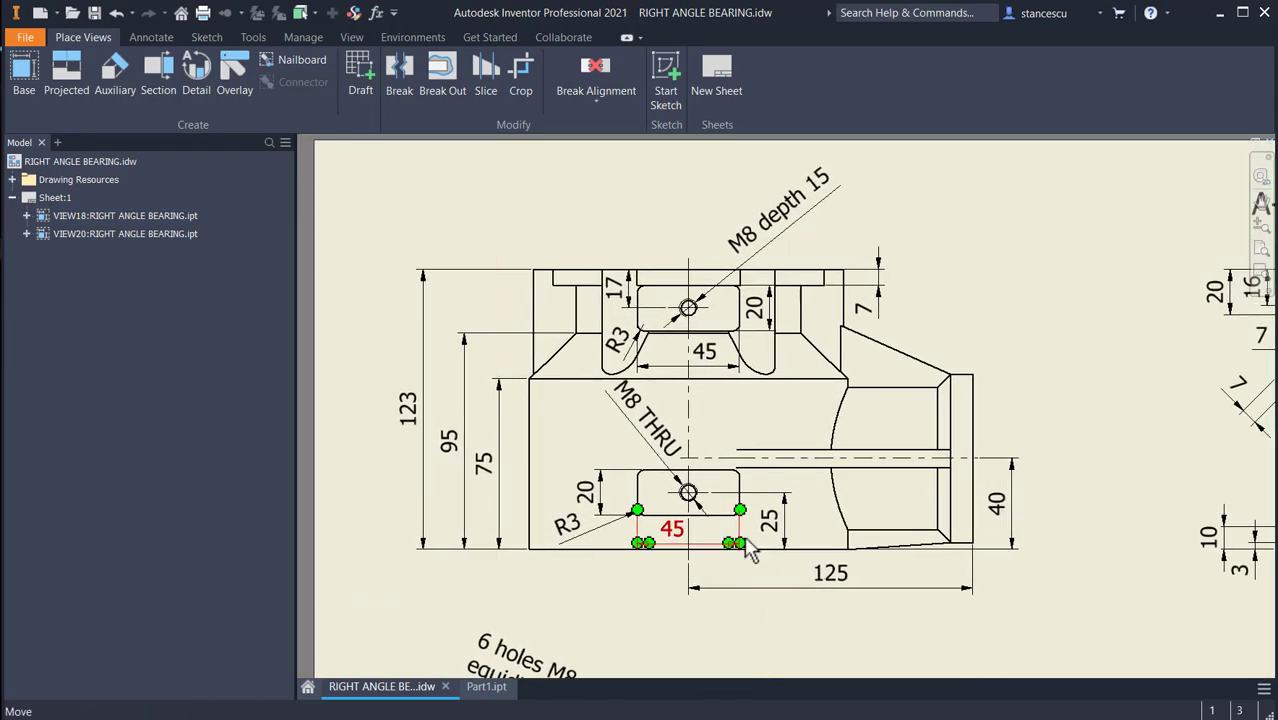
mouse_move(746, 546)
middle_mouse_down()
mouse_move(652, 489)
mouse_move(464, 480)
mouse_move(436, 508)
middle_mouse_up()
middle_click_drag(898, 347, 813, 399)
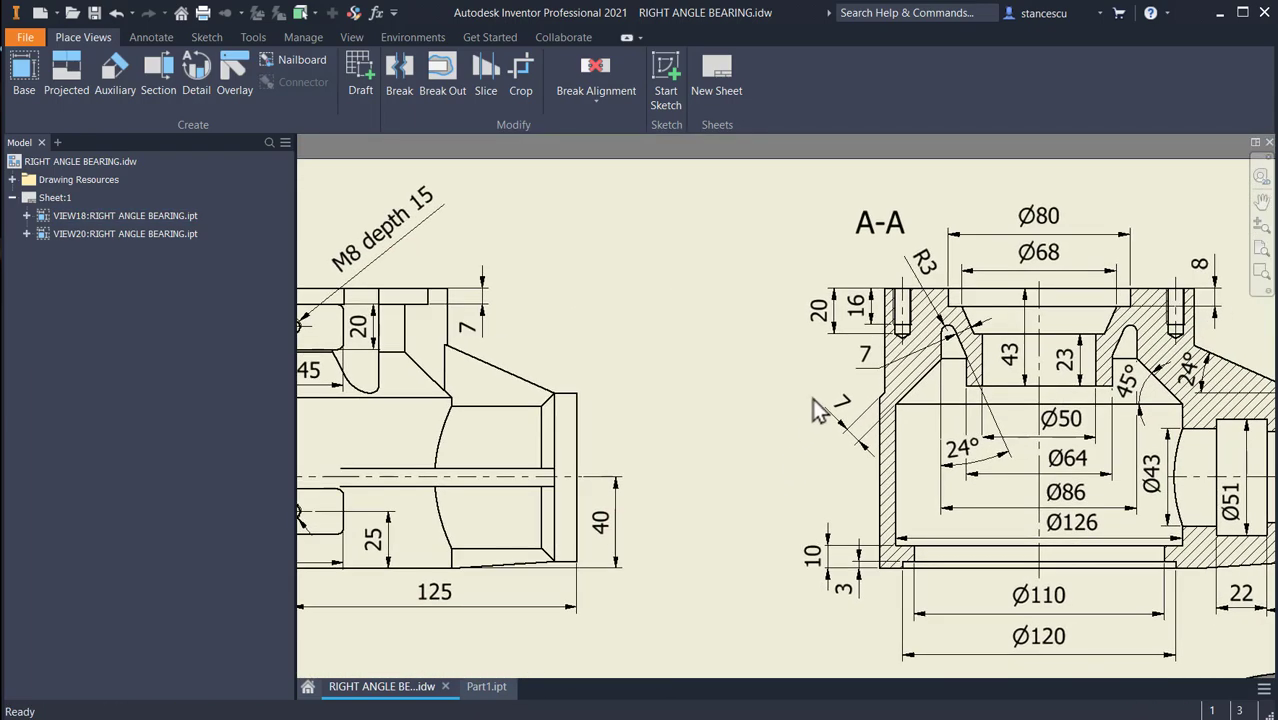
scroll(860, 360, "up", 3)
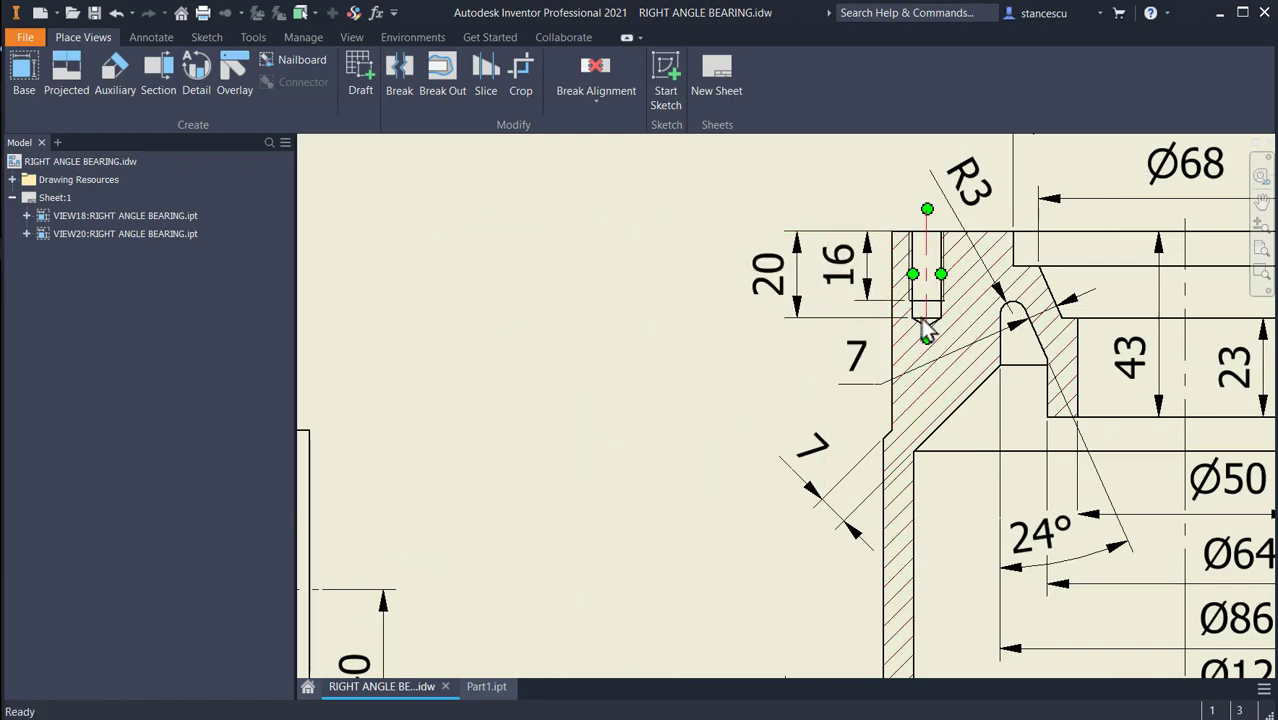
scroll(840, 345, "down", 2)
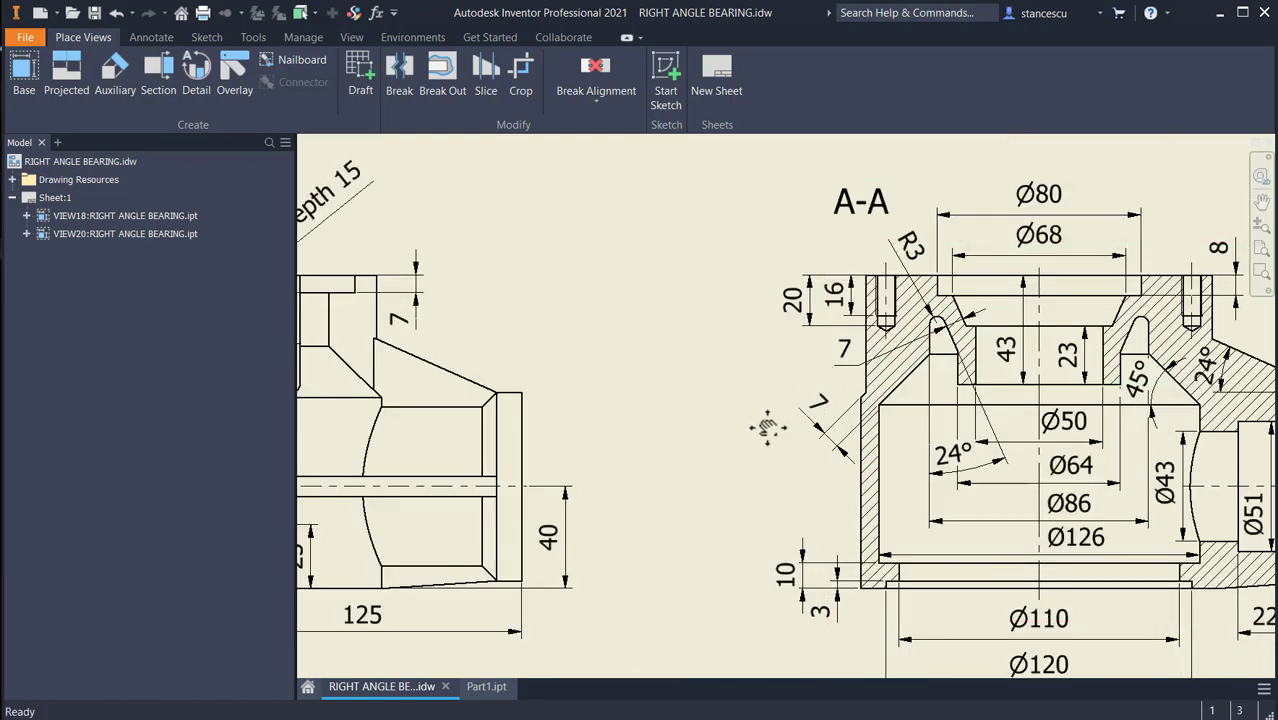
middle_click_drag(767, 427, 893, 334)
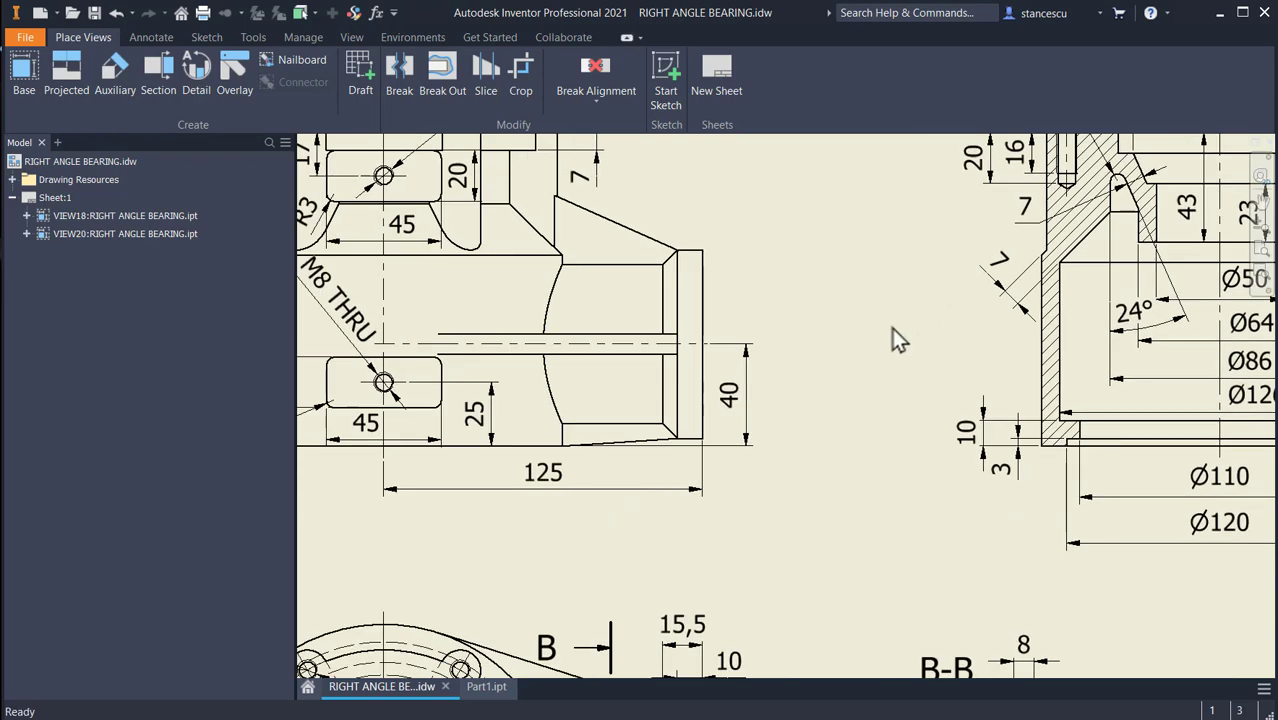
In the part, place a tapped M8x1.25 hole on the upper flange face, concentric with the boss's rounded end.
left_click(487, 690)
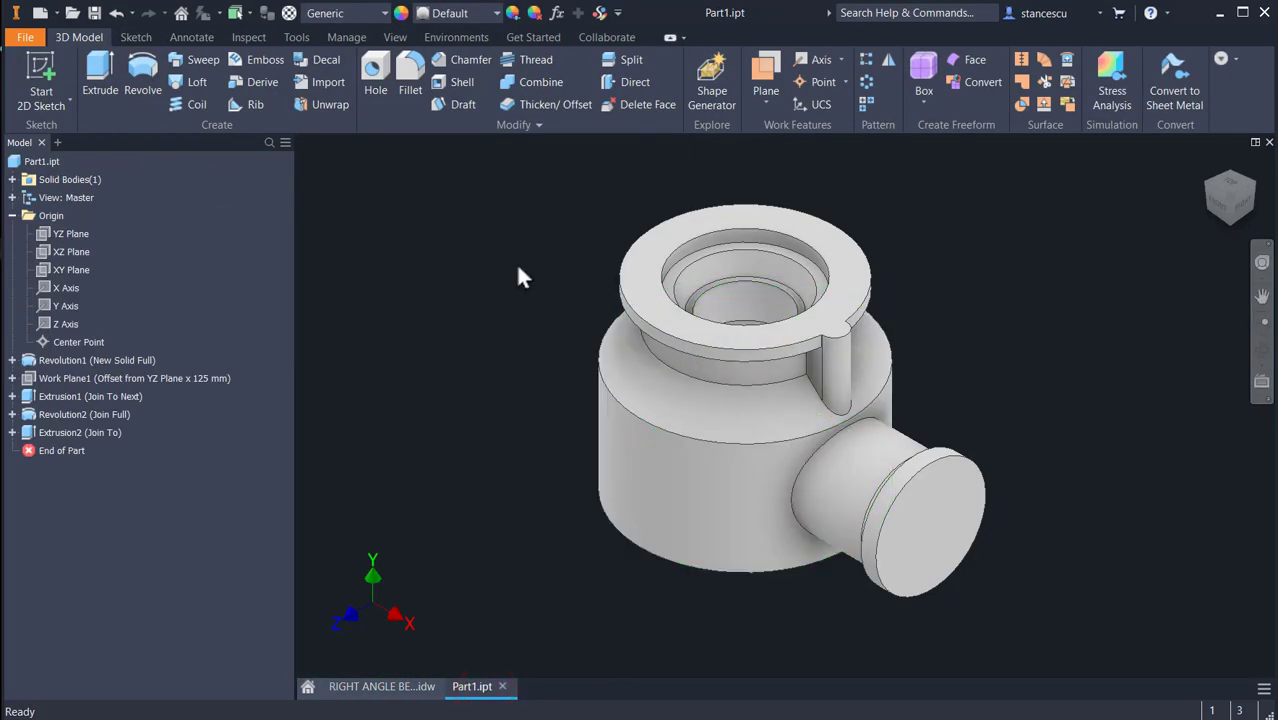
left_click(375, 72)
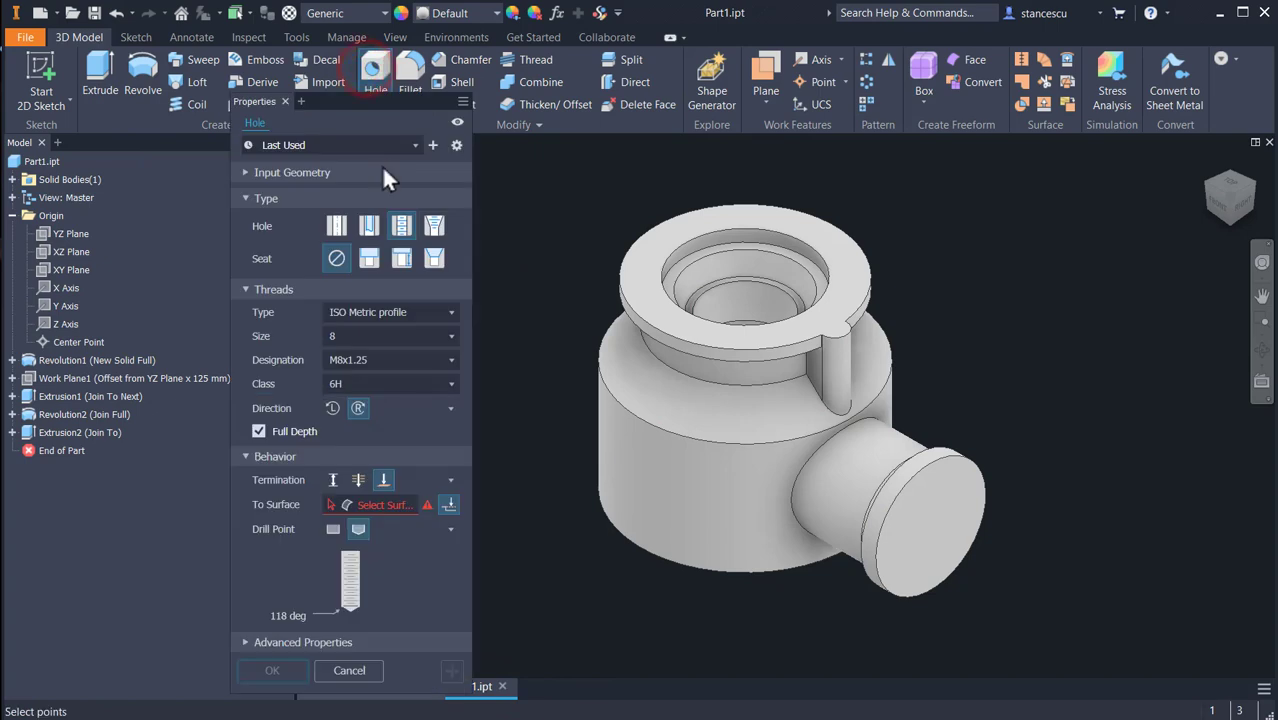
left_click(840, 308)
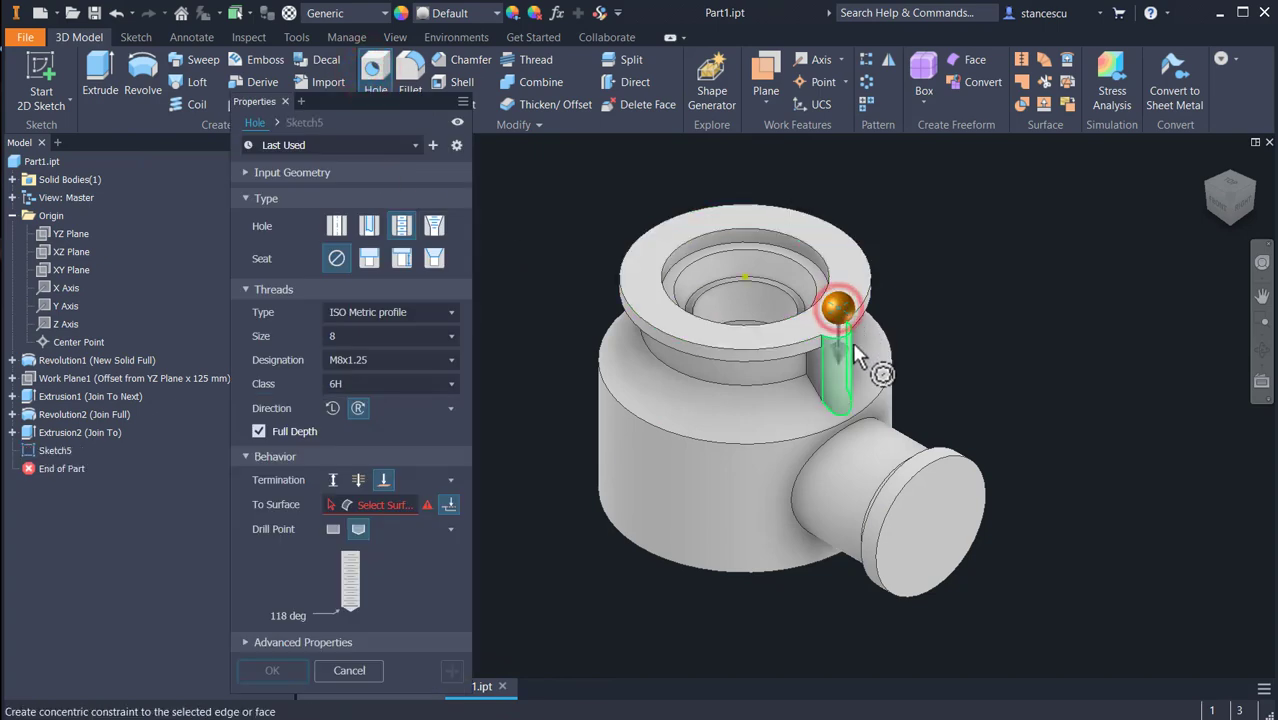
left_click(401, 227)
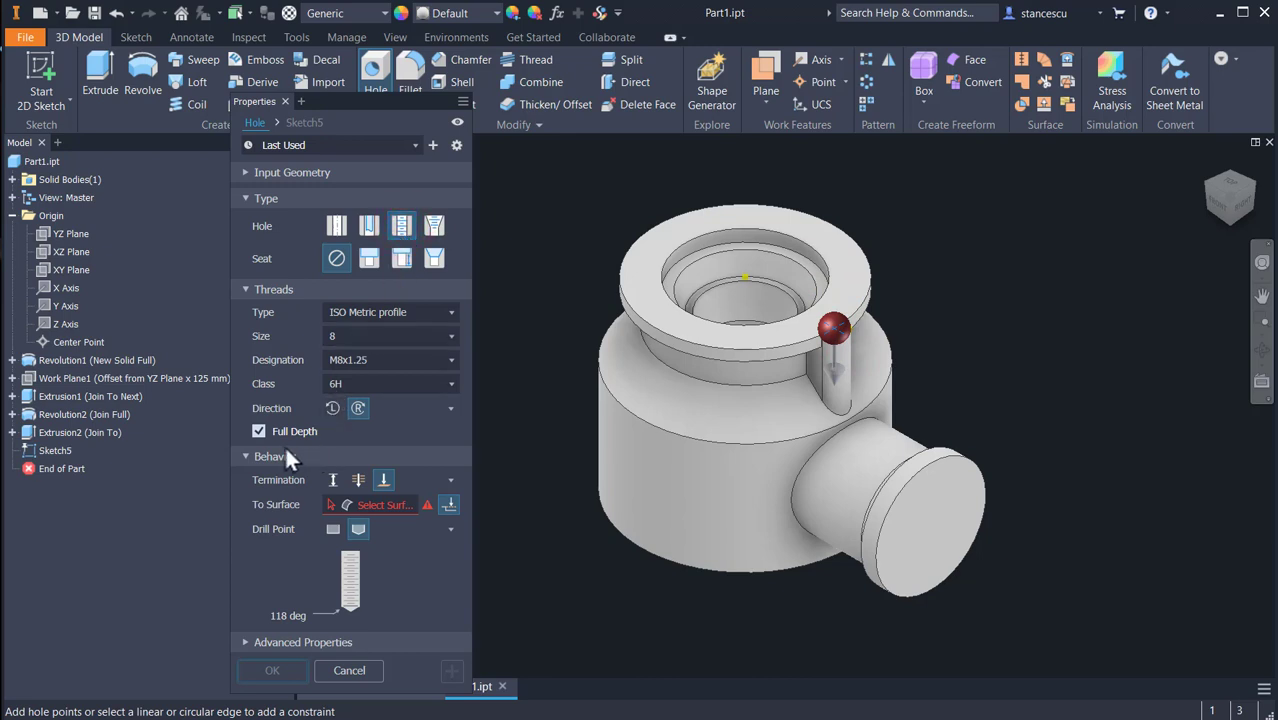
Turn off full-depth threading, end the hole by distance at a depth of 16 mm, and create it.
left_click(258, 431)
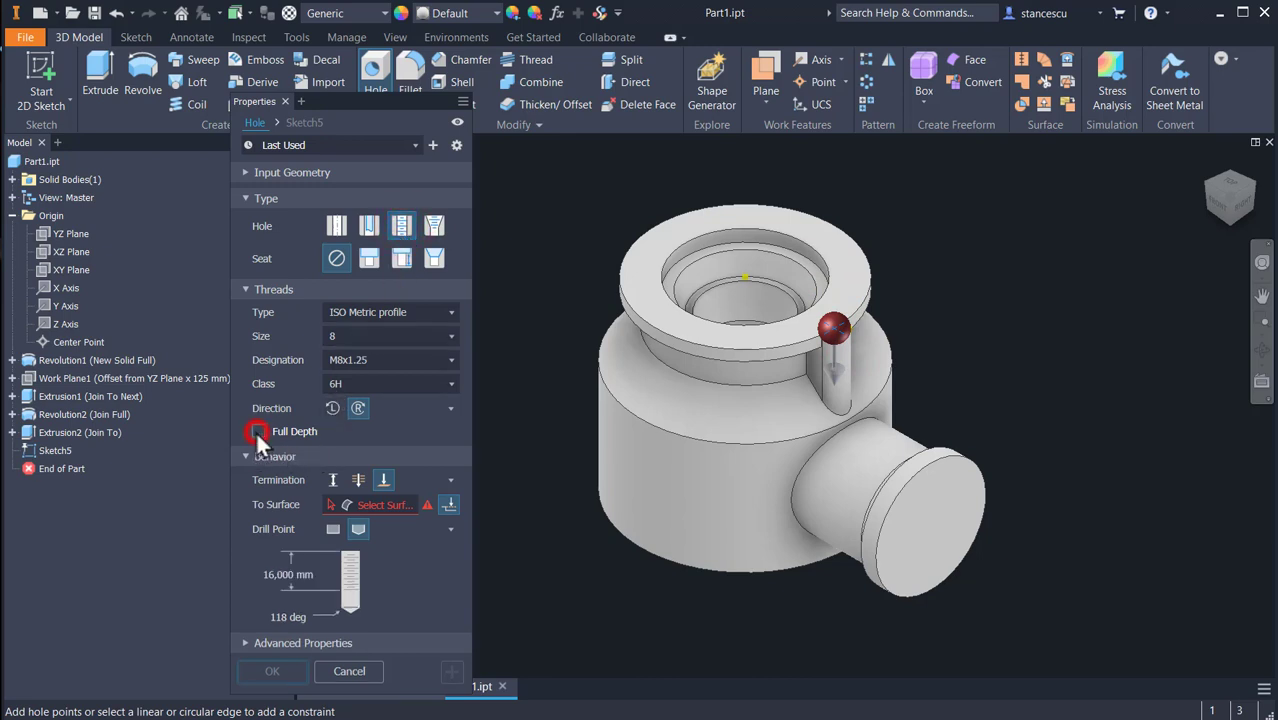
left_click(332, 479)
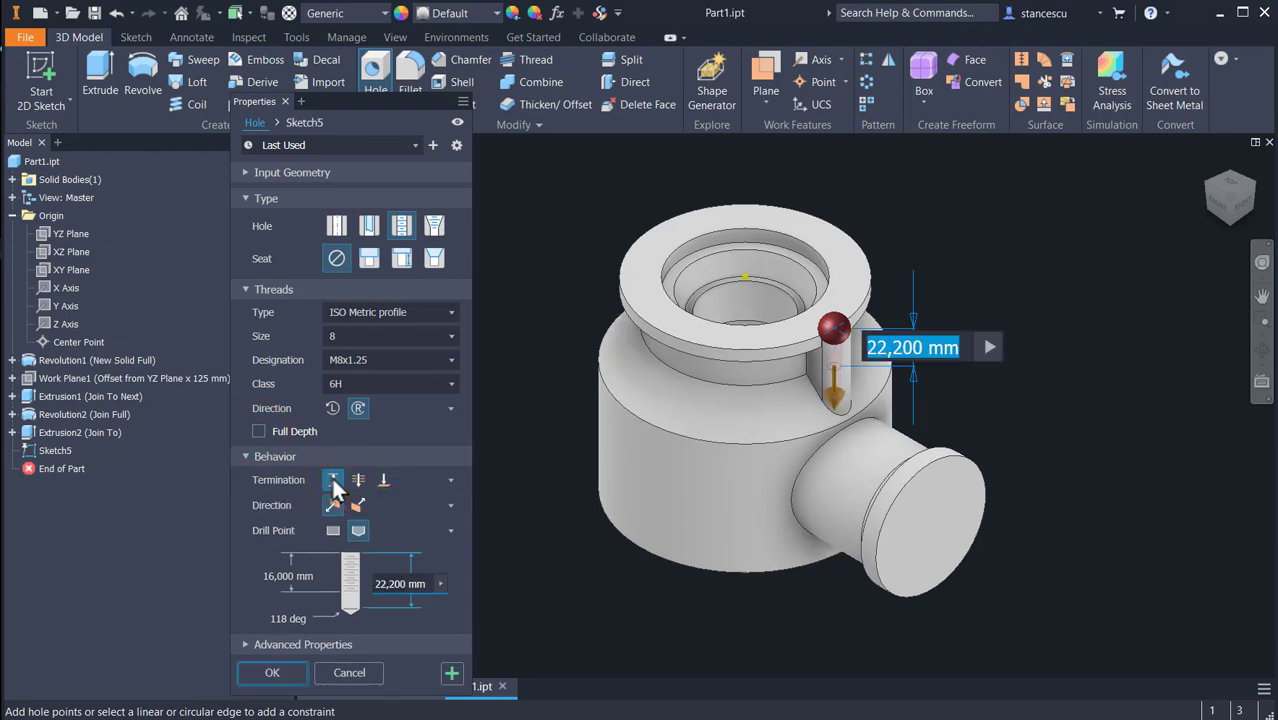
type("20")
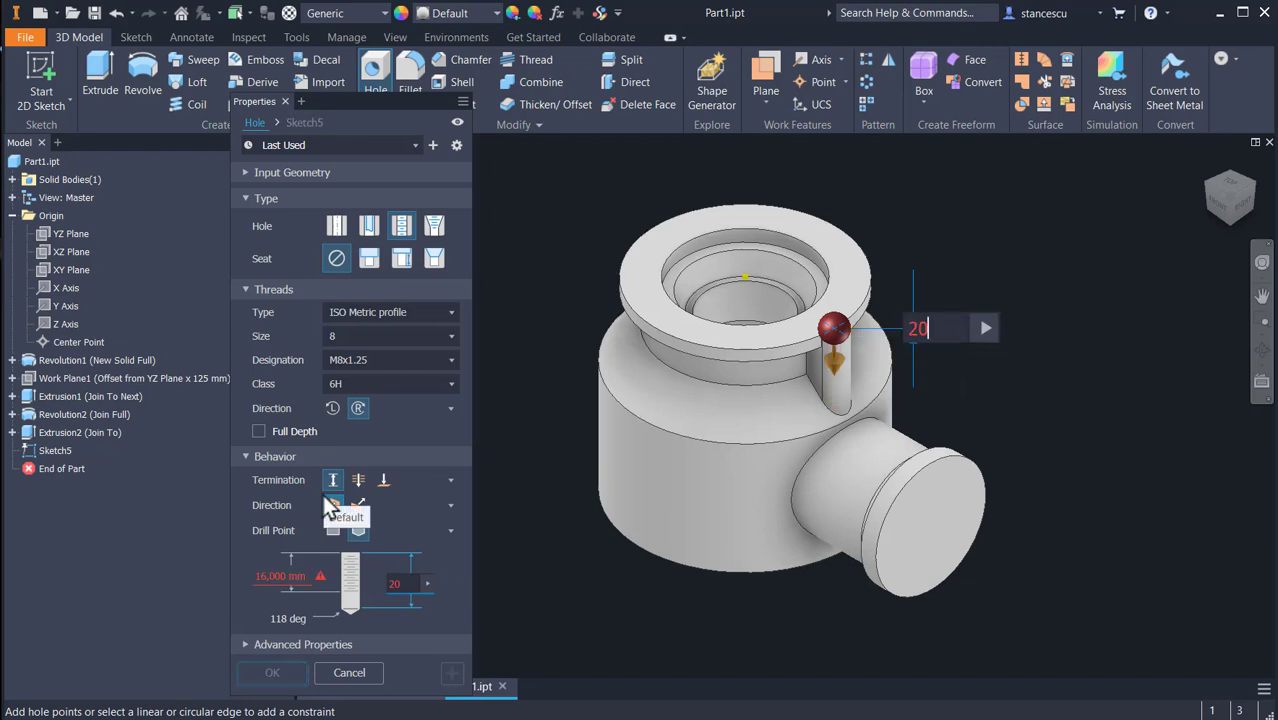
key("Return")
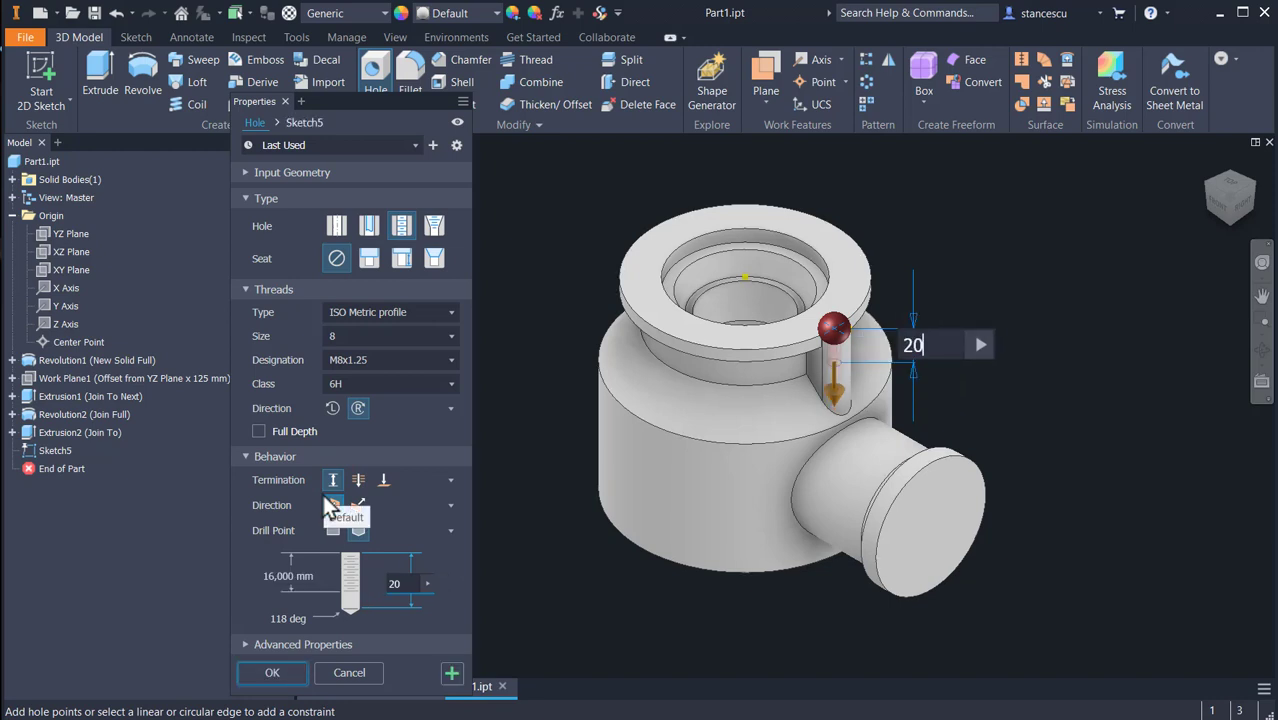
key("Tab")
key("Tab")
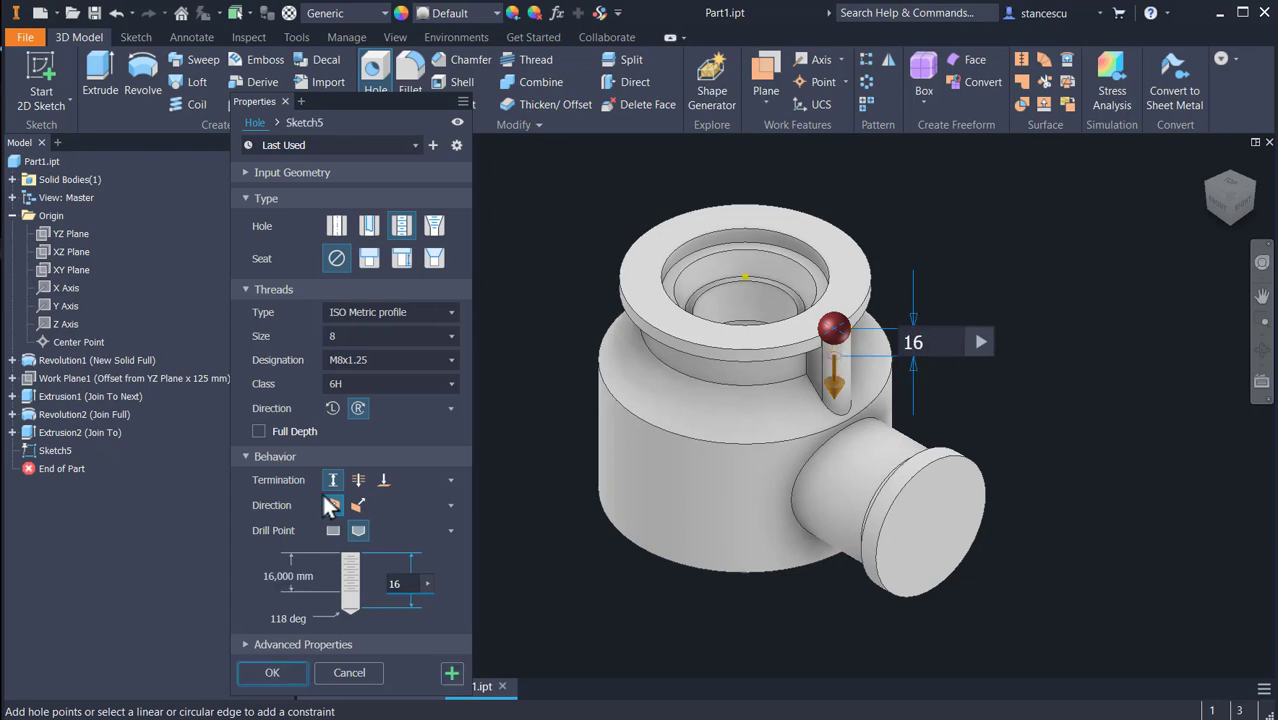
key("Return")
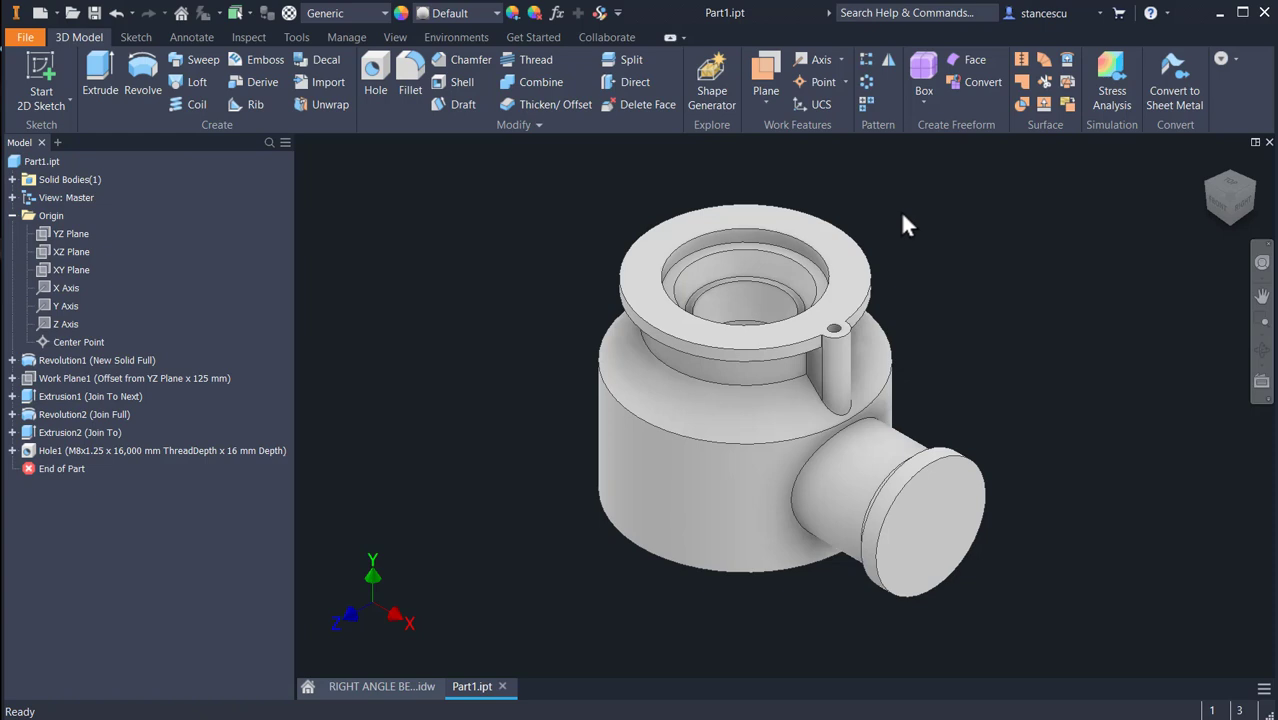
Circular-pattern the screw boss and its tapped hole around the upper flange's axis, with 6 occurrences over 360 degrees.
left_click(867, 80)
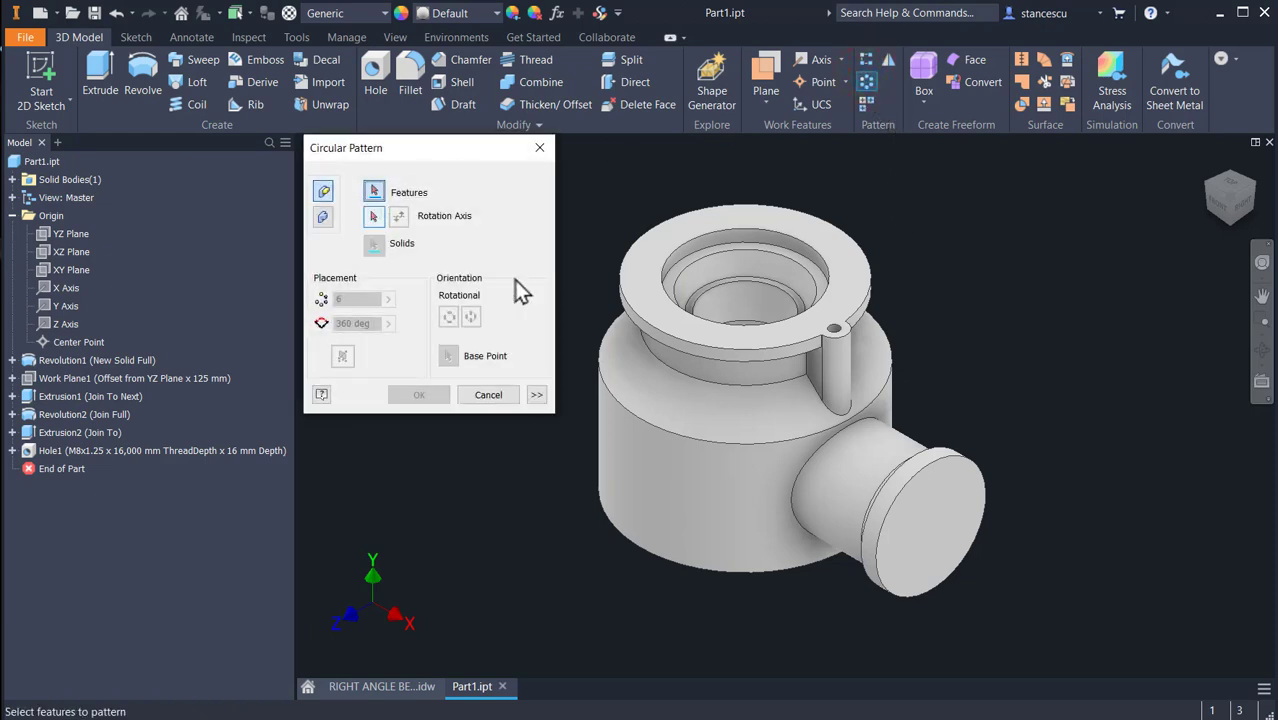
scroll(840, 290, "up", 2)
scroll(850, 357, "up", 2)
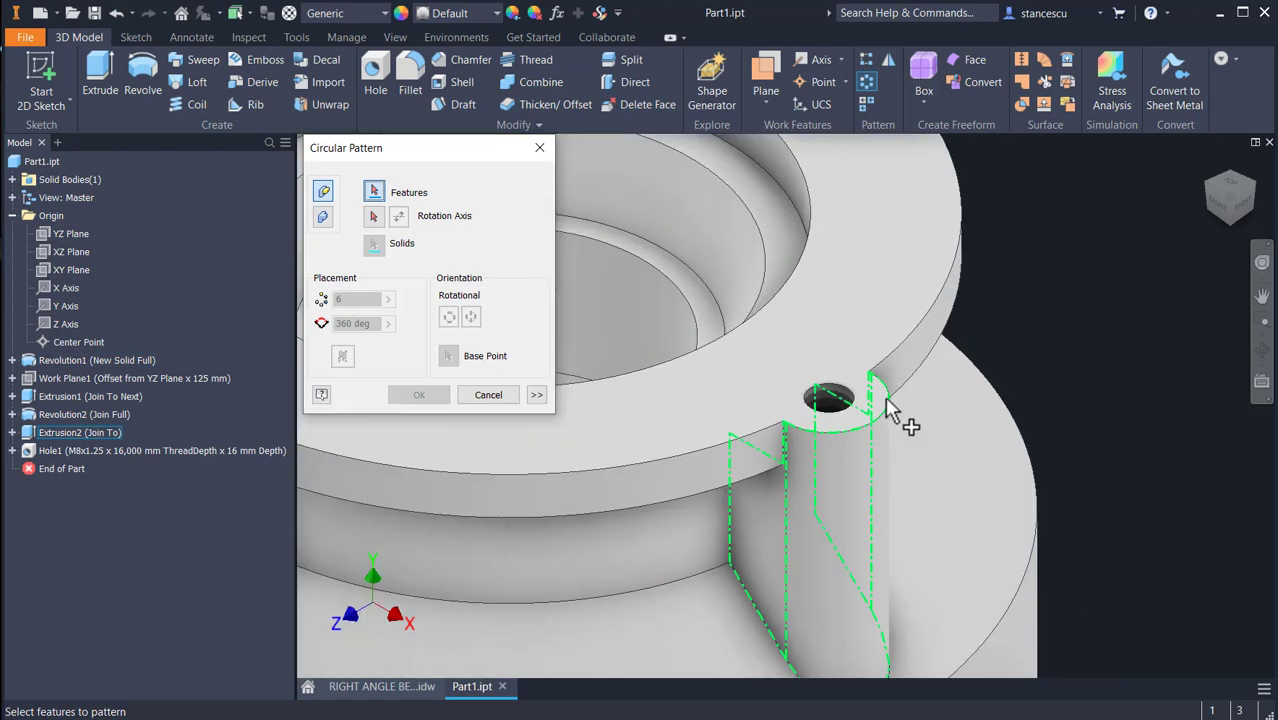
left_click(860, 435)
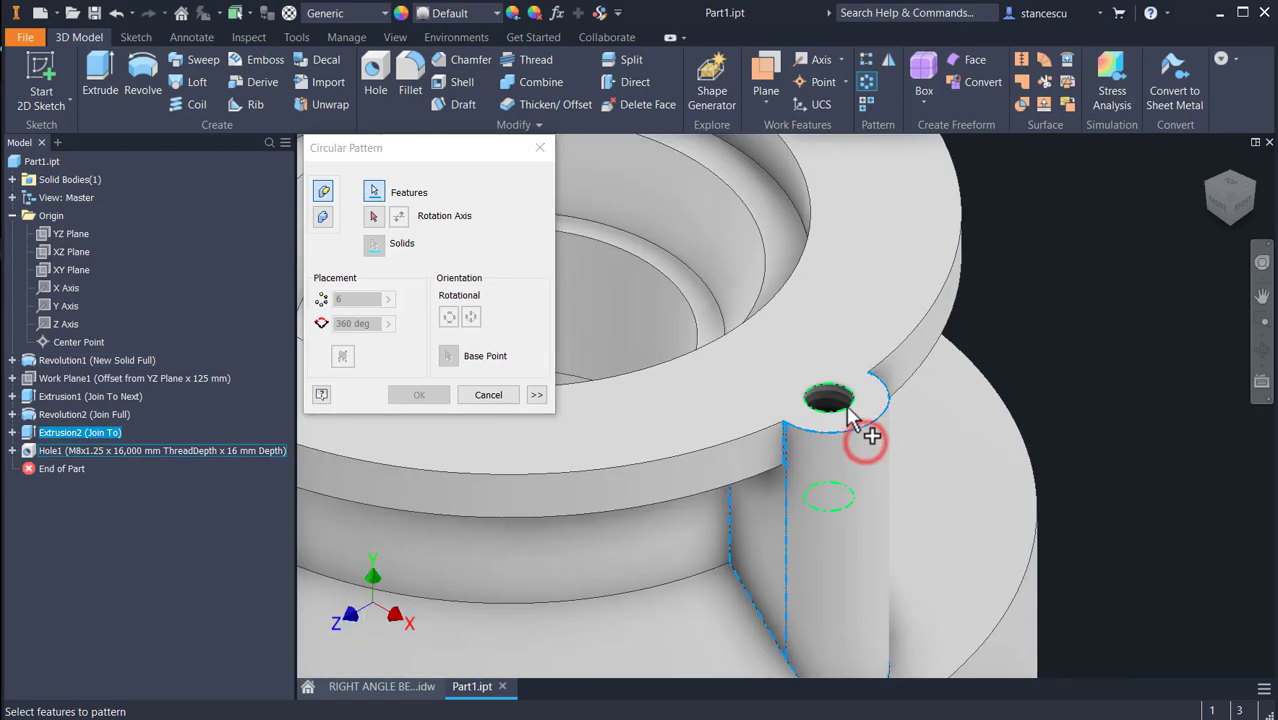
left_click(845, 405)
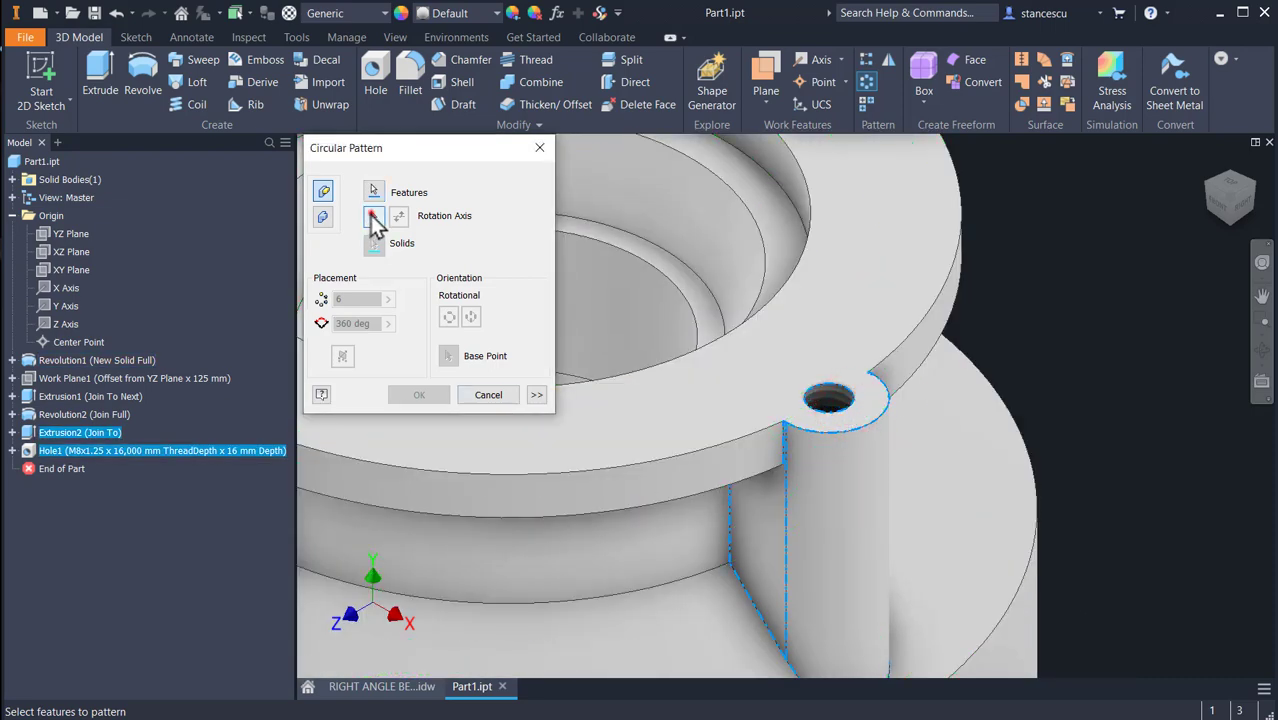
left_click(373, 216)
left_click(685, 491)
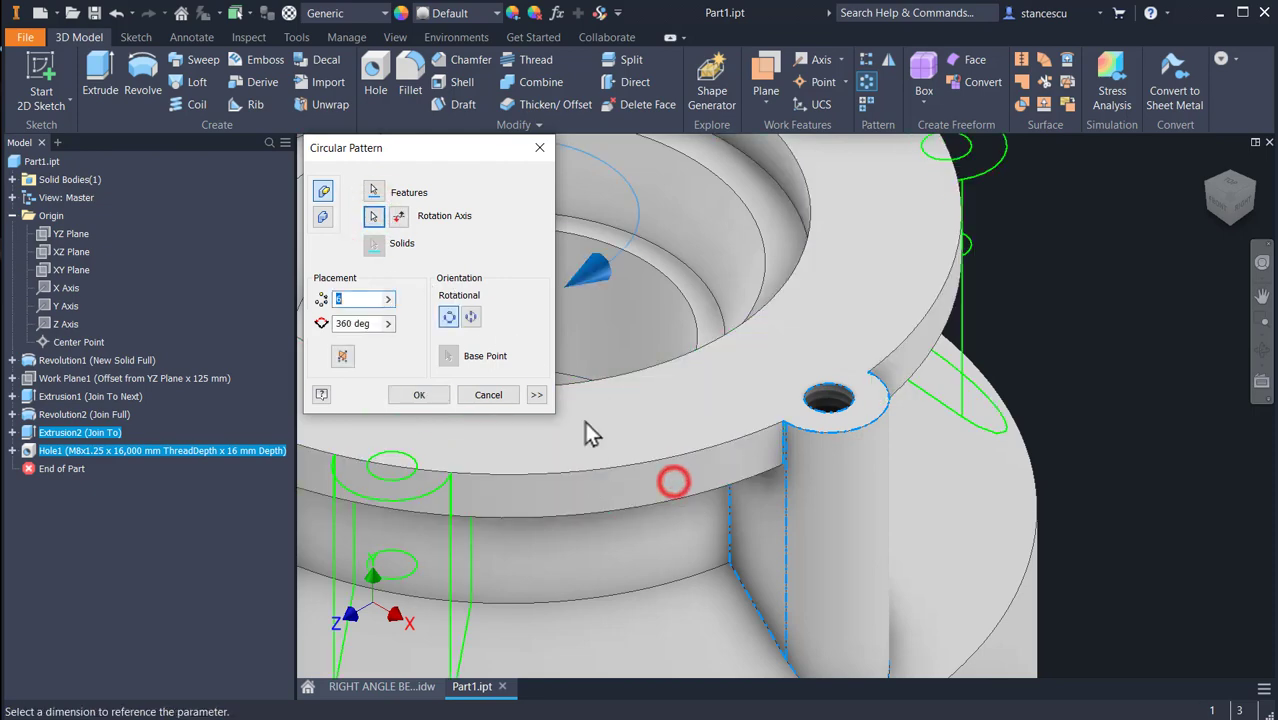
scroll(650, 391, "down", 3)
middle_click_drag(650, 391, 943, 415)
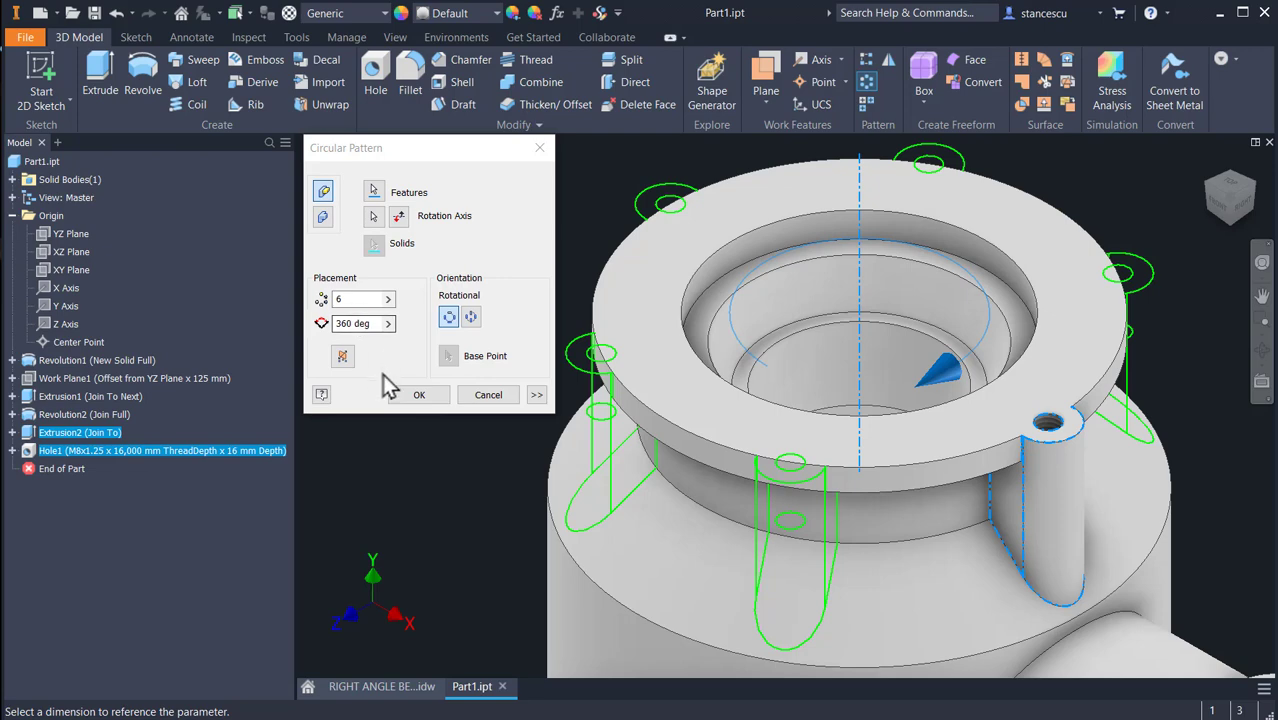
left_click(416, 397)
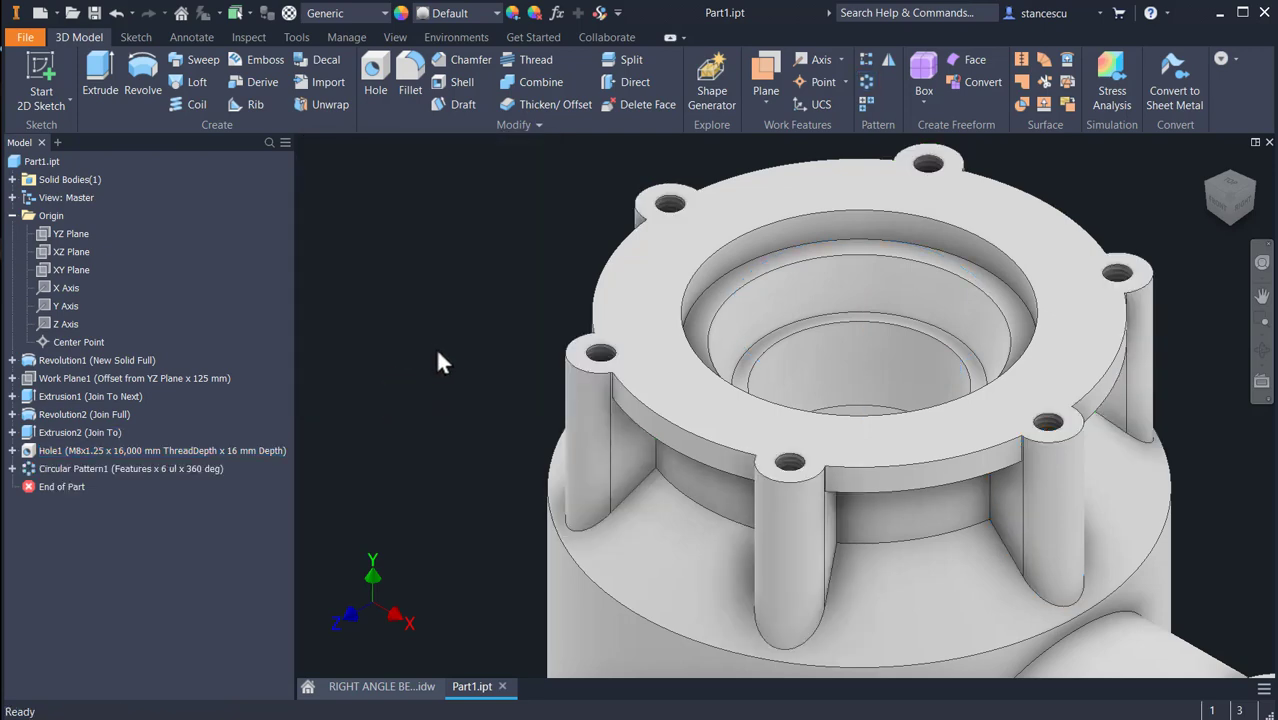
key("F6")
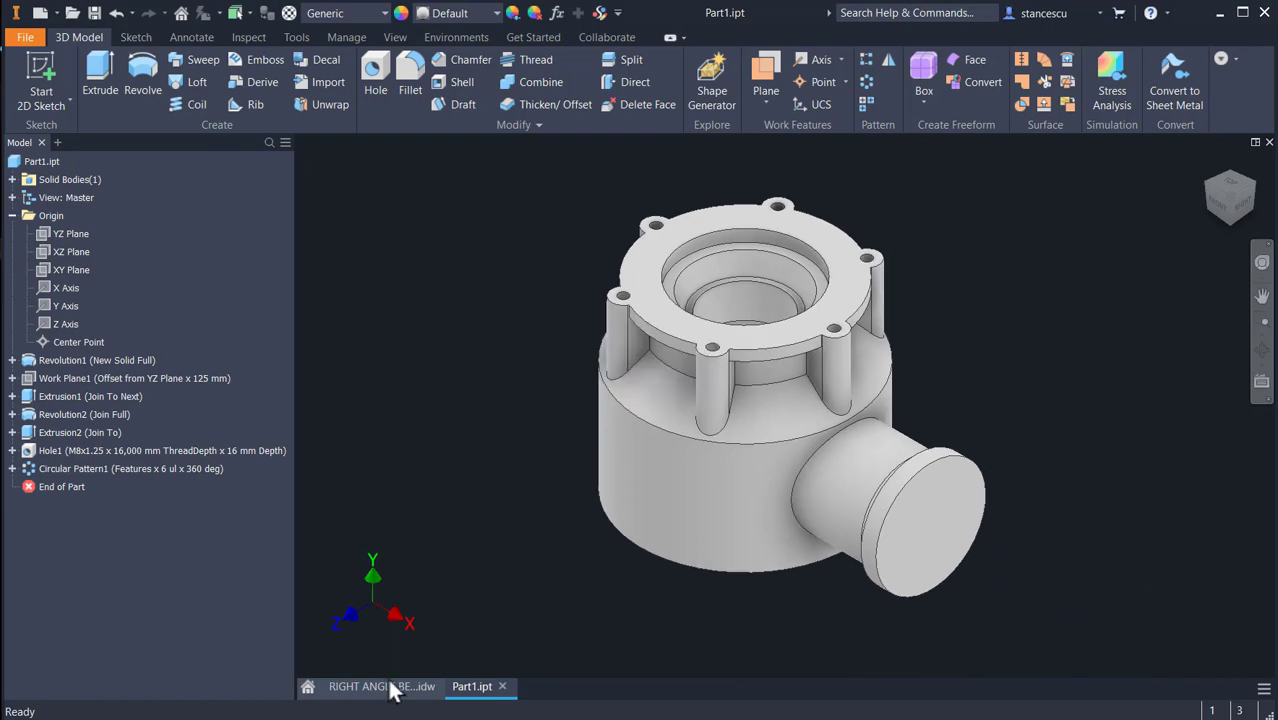
Examine the bearing drawing's isometric and front views for the two side pads' size, position, corner radius and hole callouts.
left_click(388, 688)
scroll(729, 505, "down", 3)
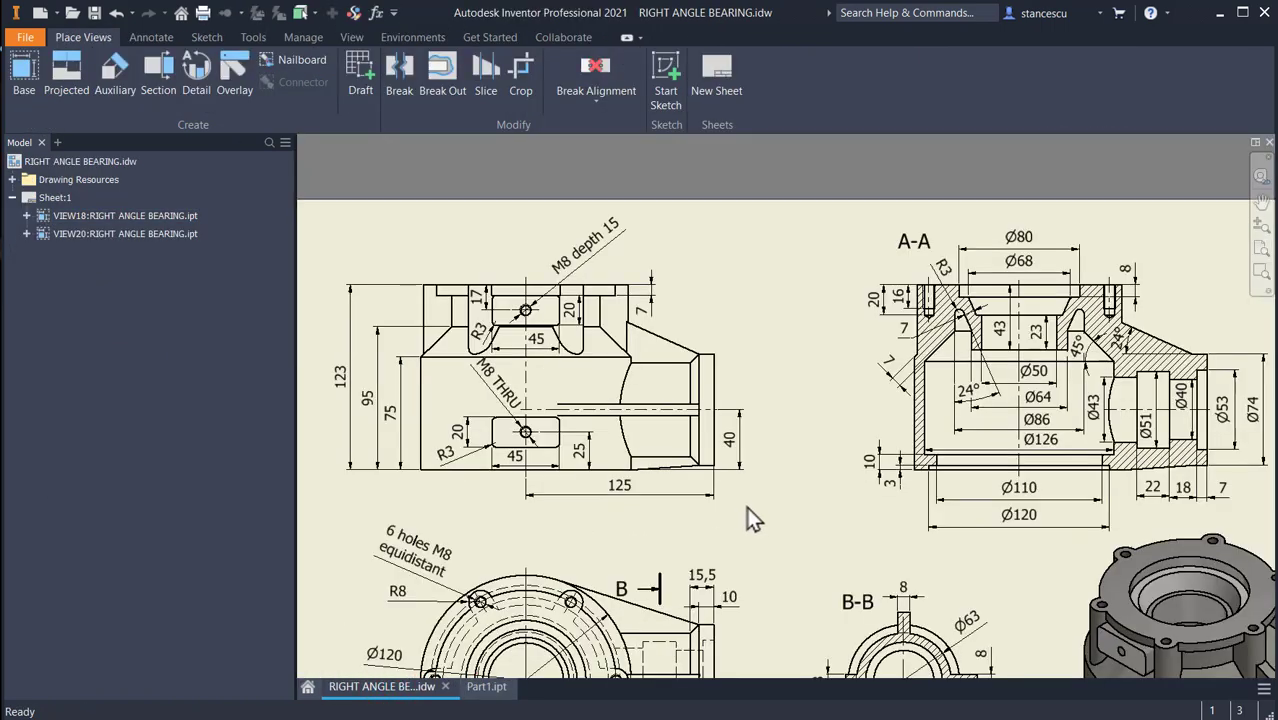
middle_click_drag(753, 518, 723, 375)
scroll(981, 375, "up", 4)
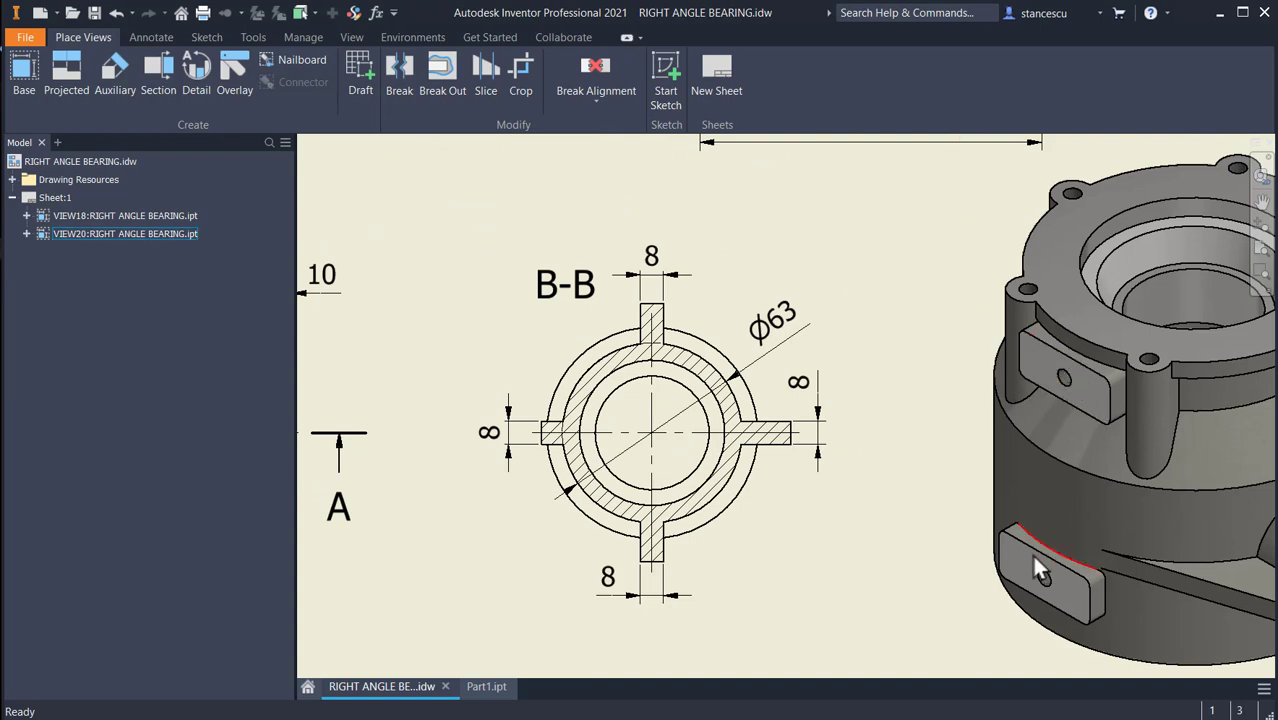
left_click(1048, 591)
scroll(842, 434, "down", 3)
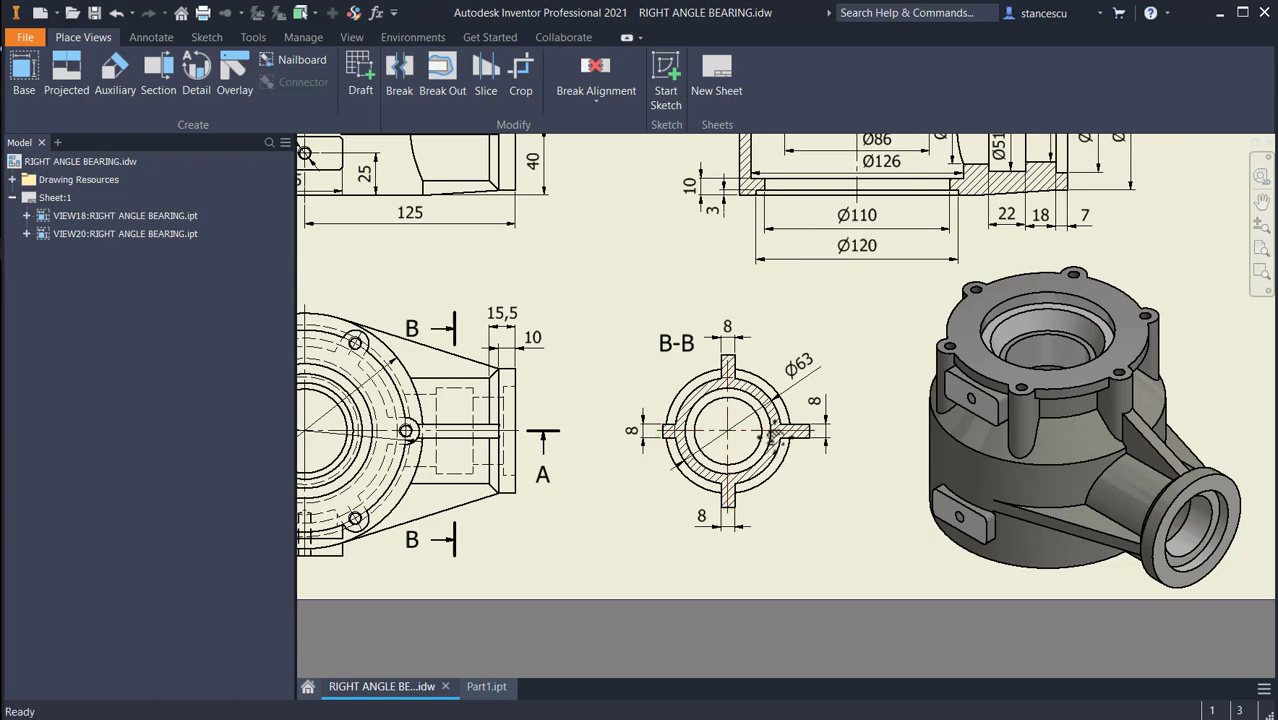
middle_click_drag(771, 435, 1006, 498)
scroll(1004, 502, "down", 1)
middle_click_drag(868, 426, 912, 505)
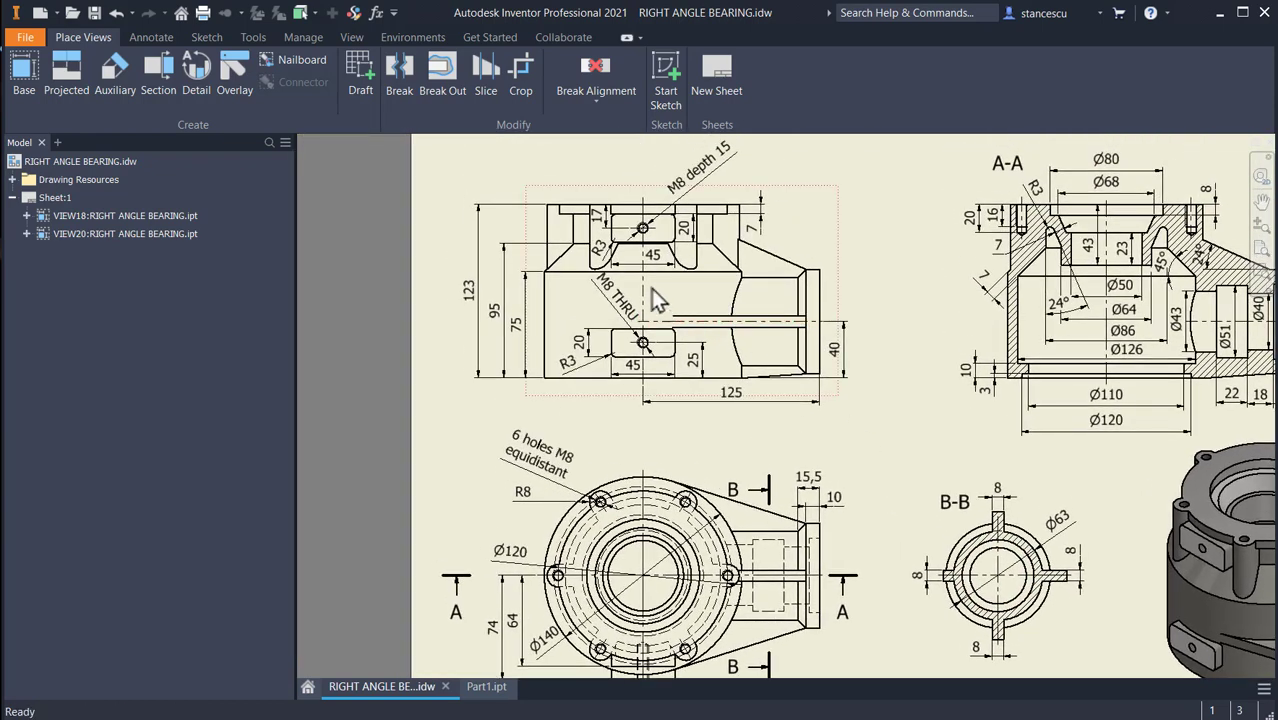
scroll(645, 252, "up", 2)
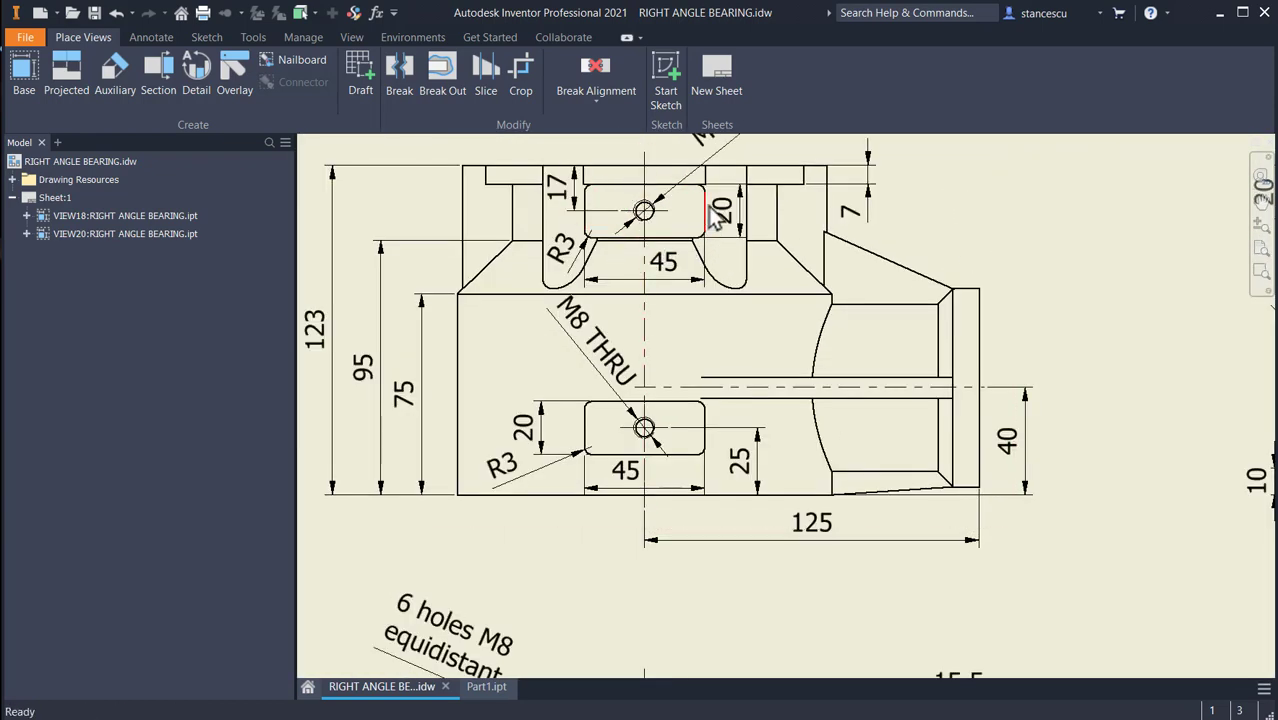
left_click(590, 456)
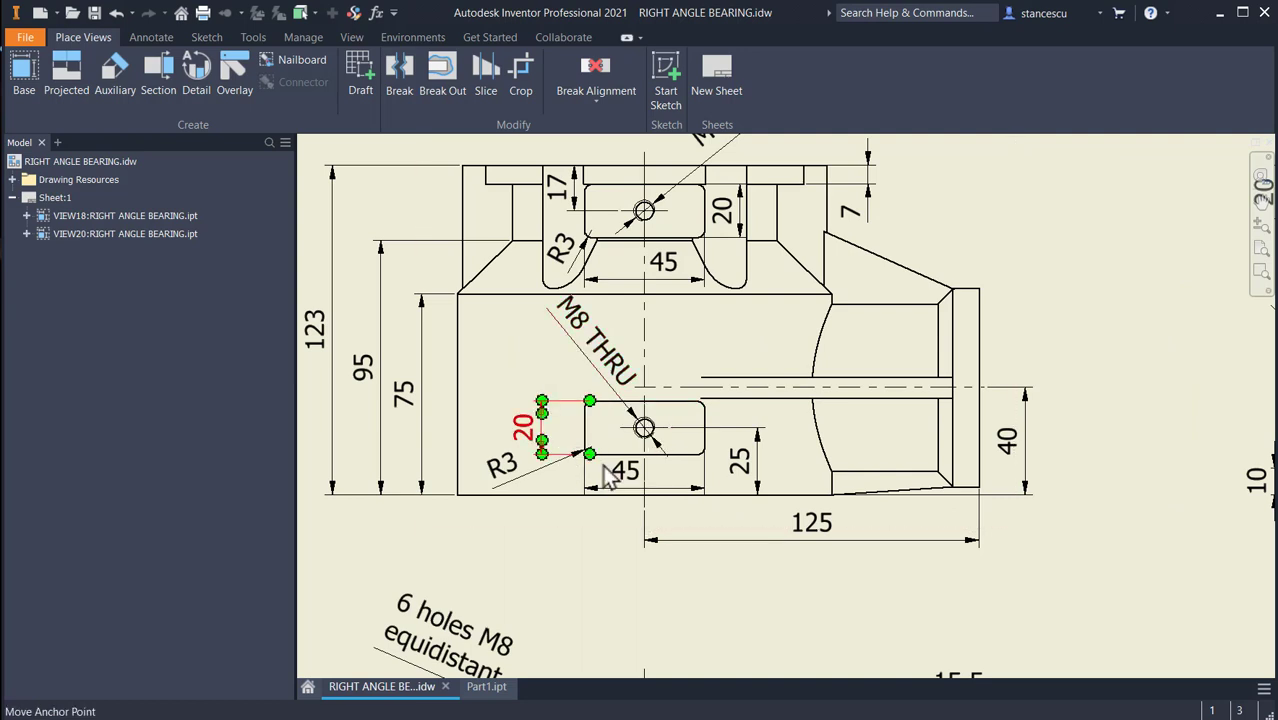
left_click(620, 487)
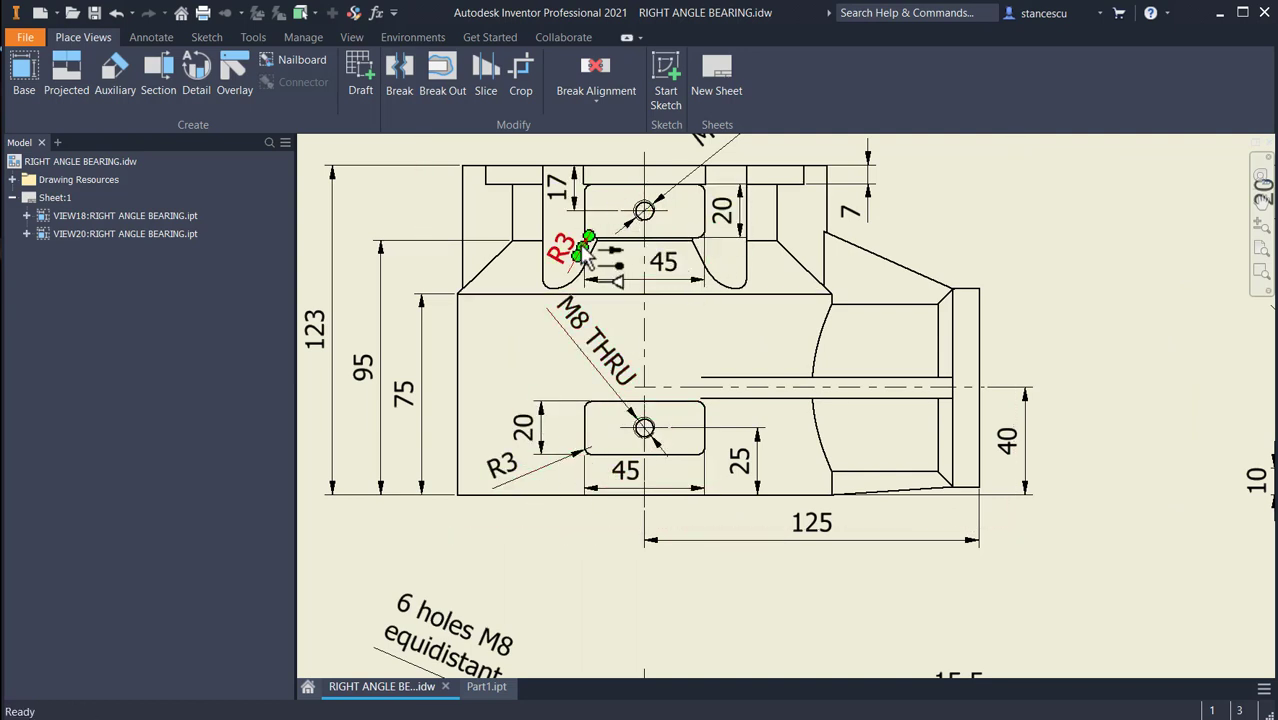
scroll(648, 424, "up", 3)
Check the drawing's plan view for the distances of the two pad faces from the housing axis.
middle_click_drag(690, 464, 804, 204)
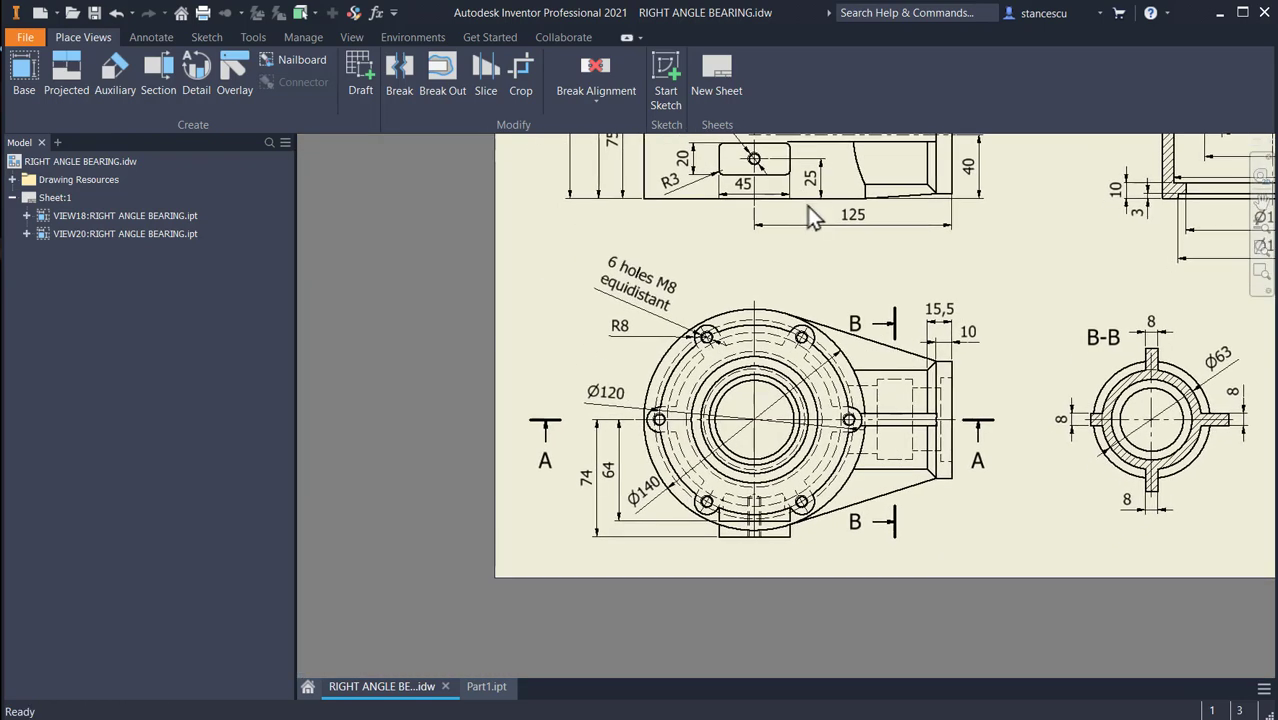
middle_click_drag(829, 446, 803, 346)
scroll(695, 457, "down", 3)
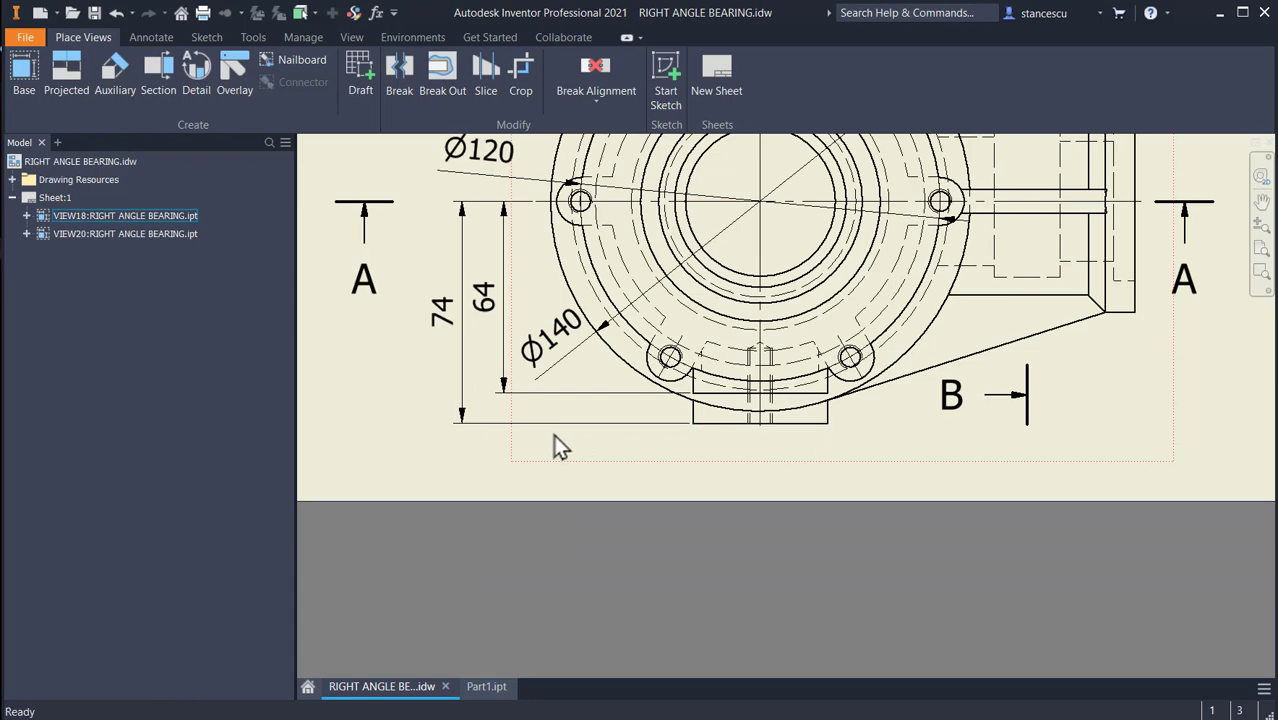
mouse_move(485, 297)
left_mouse_down()
mouse_move(440, 315)
mouse_move(486, 308)
left_mouse_up()
scroll(690, 375, "down", 4)
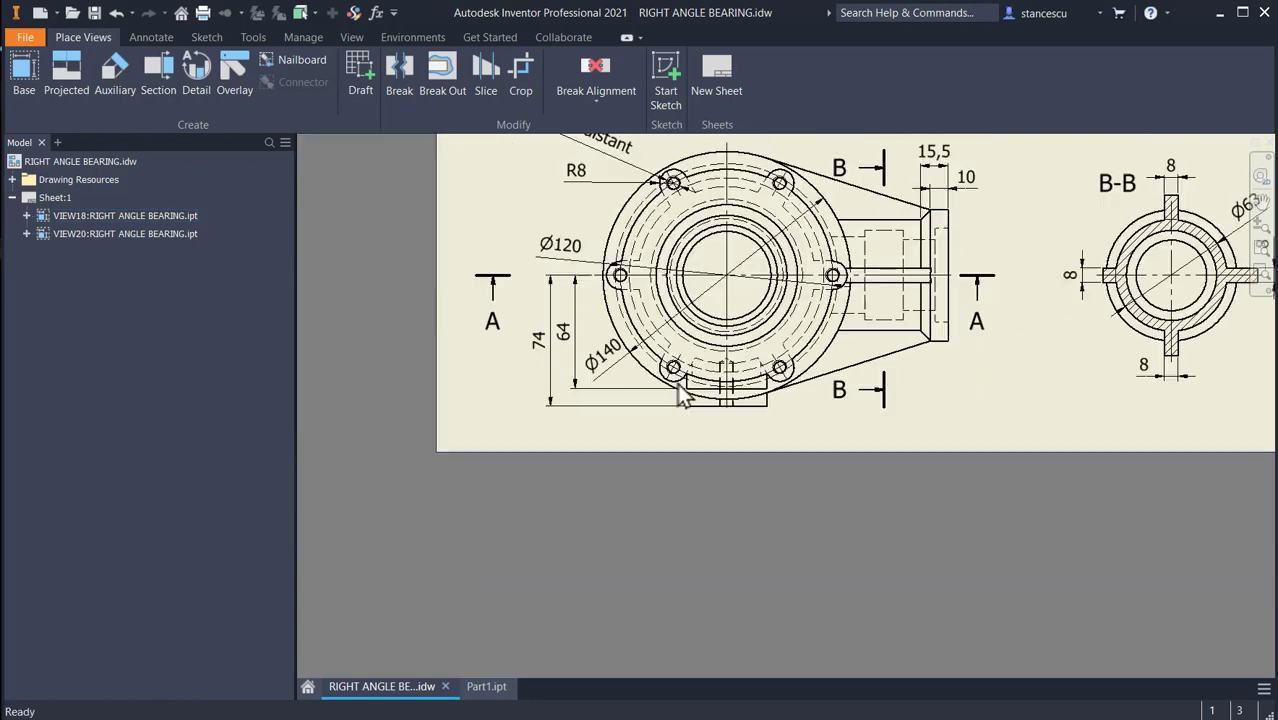
middle_click_drag(748, 375, 742, 495)
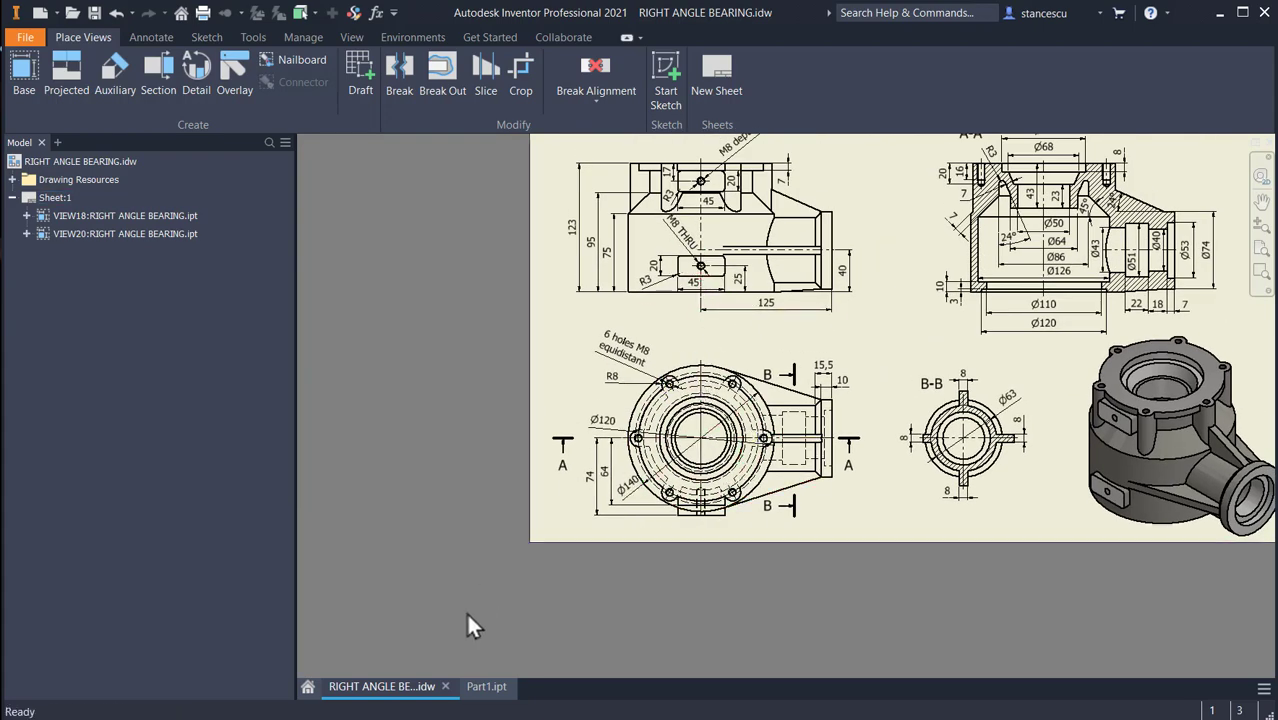
In the part, create a work plane offset 64 mm from the XY plane, toward the front of the housing.
left_click(486, 687)
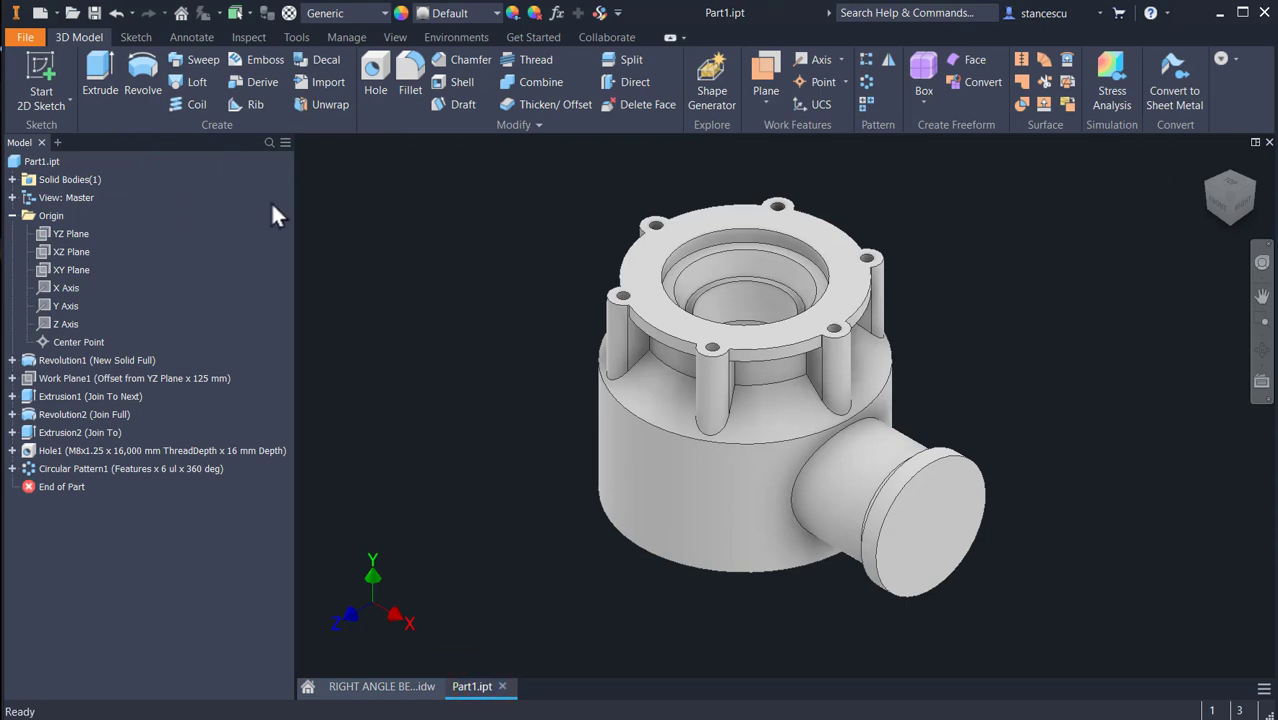
left_click(765, 72)
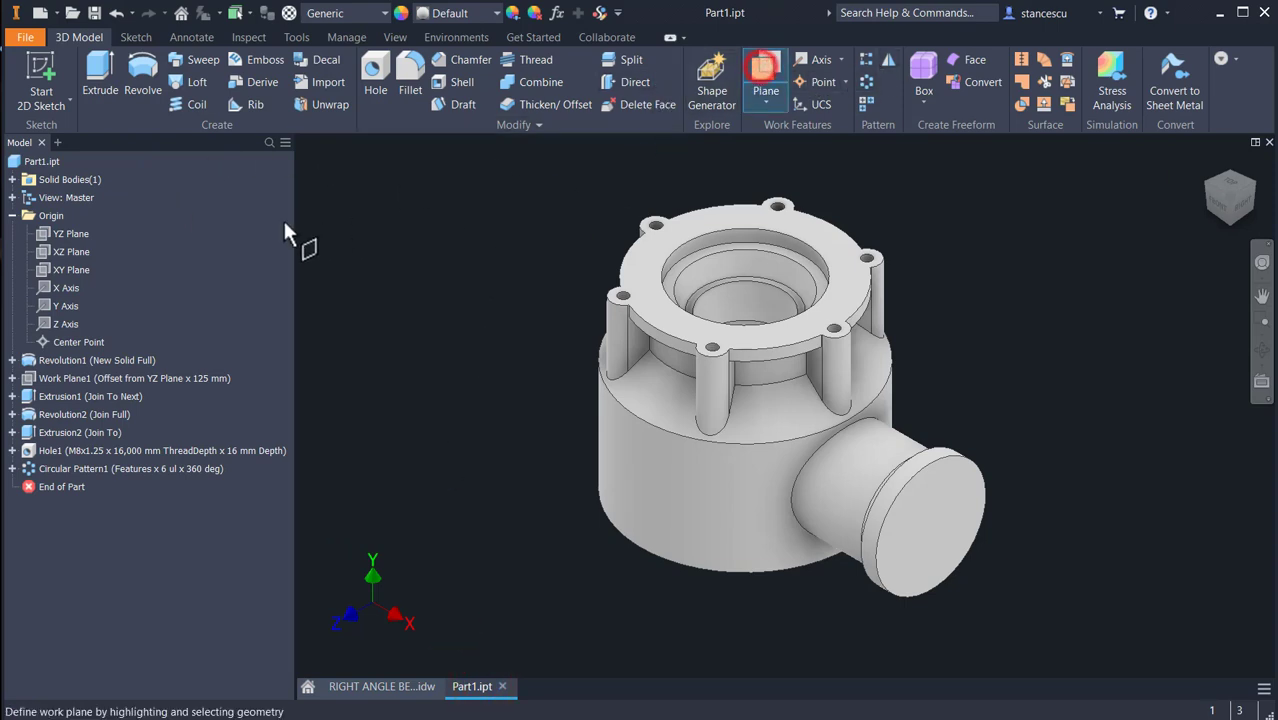
left_click(69, 276)
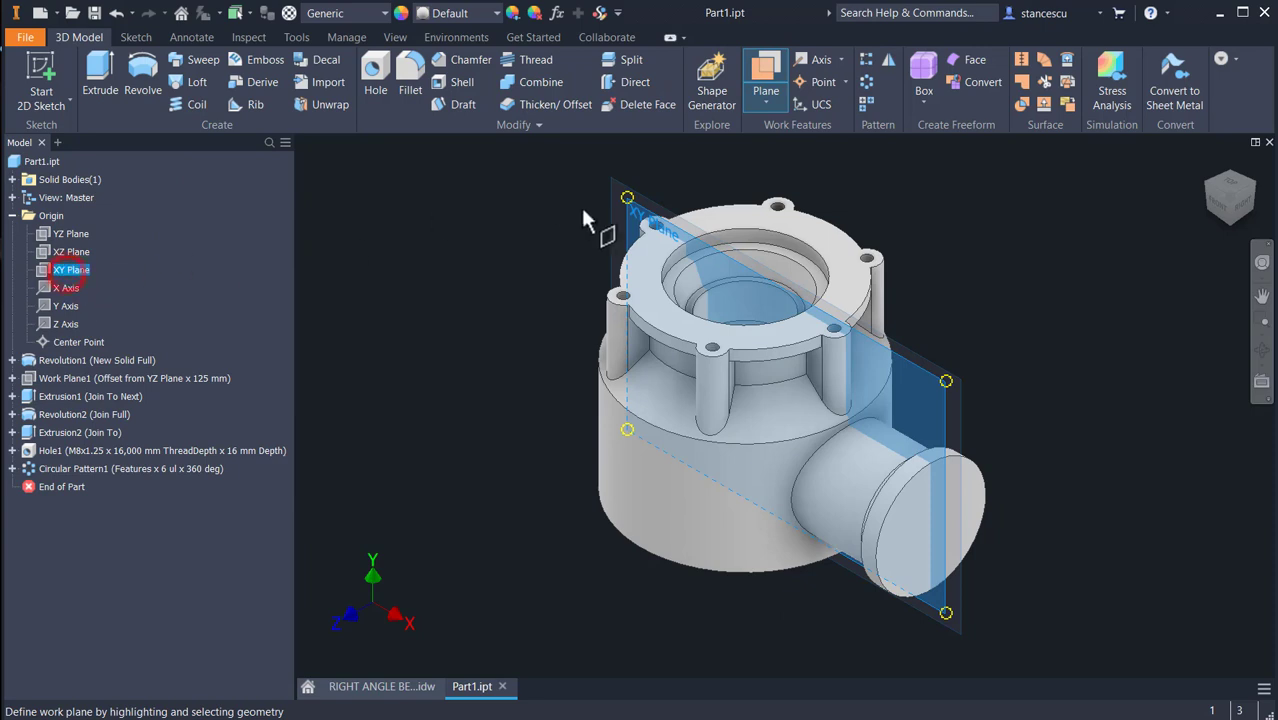
left_click_drag(650, 229, 573, 267)
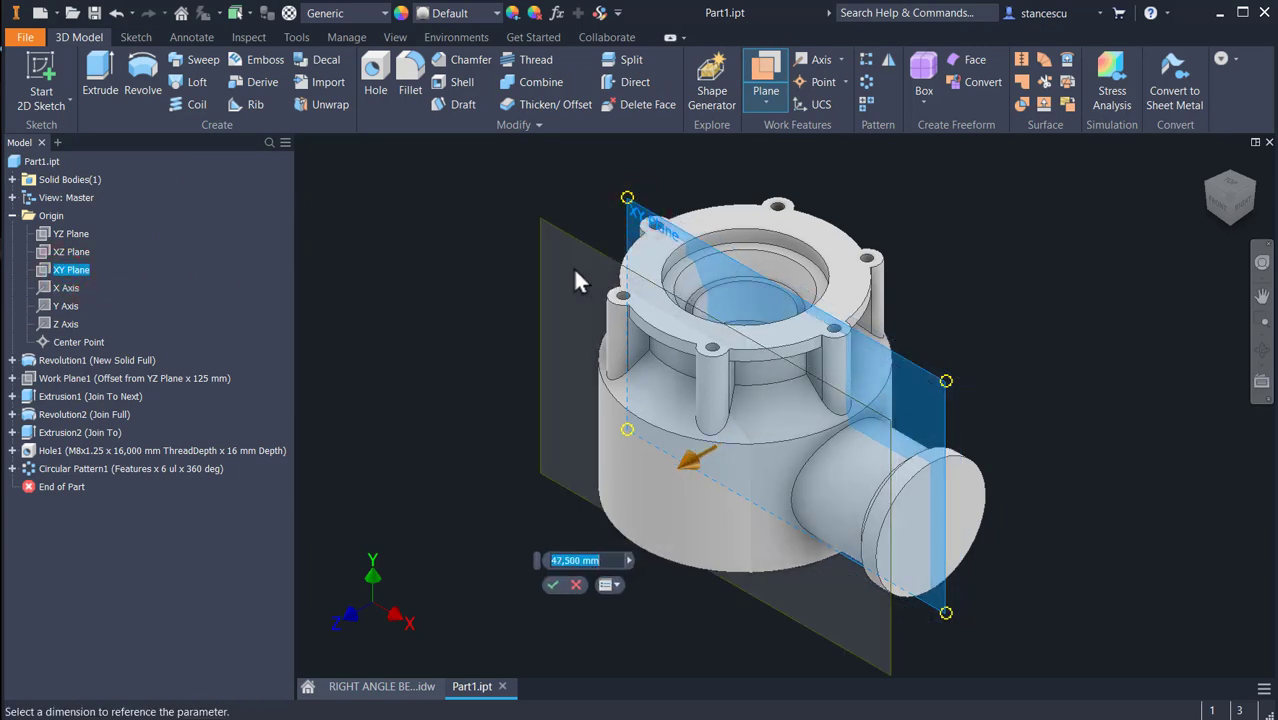
type("64")
key("Return")
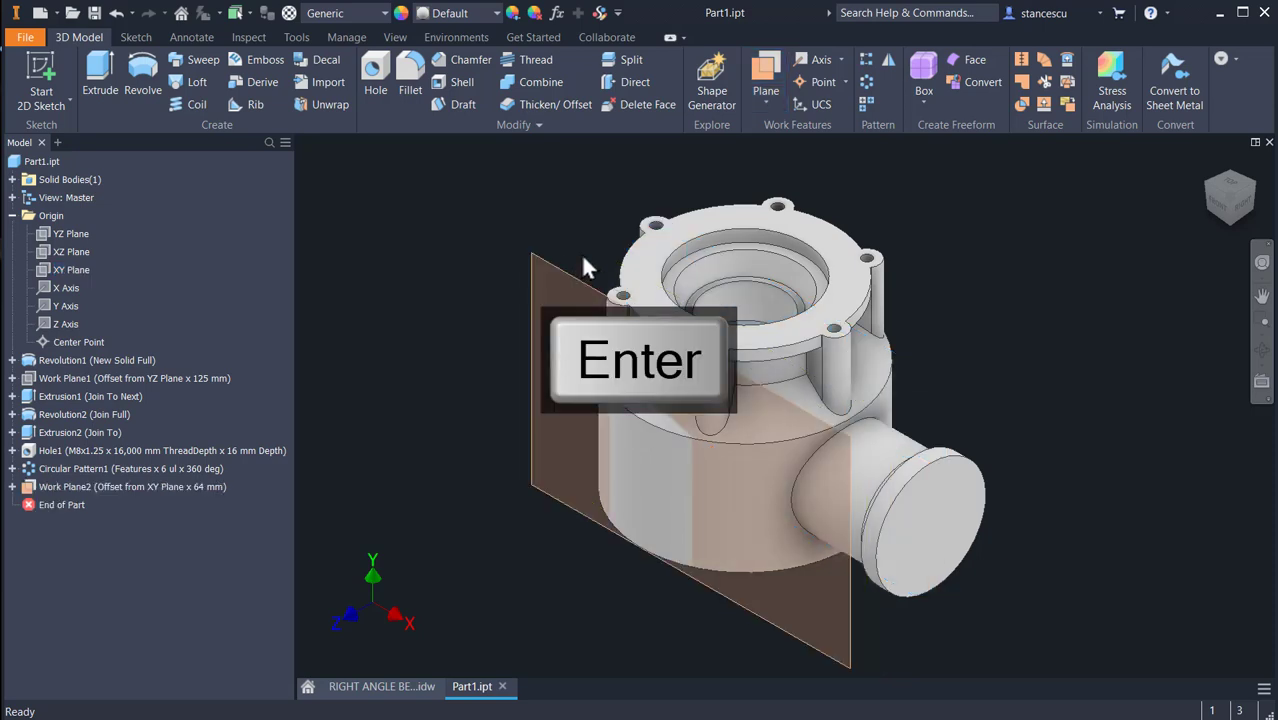
Start a sketch on the 64 mm offset plane and draw a two-point center rectangle 45 mm wide and 20 mm high below the flange.
left_click(566, 270)
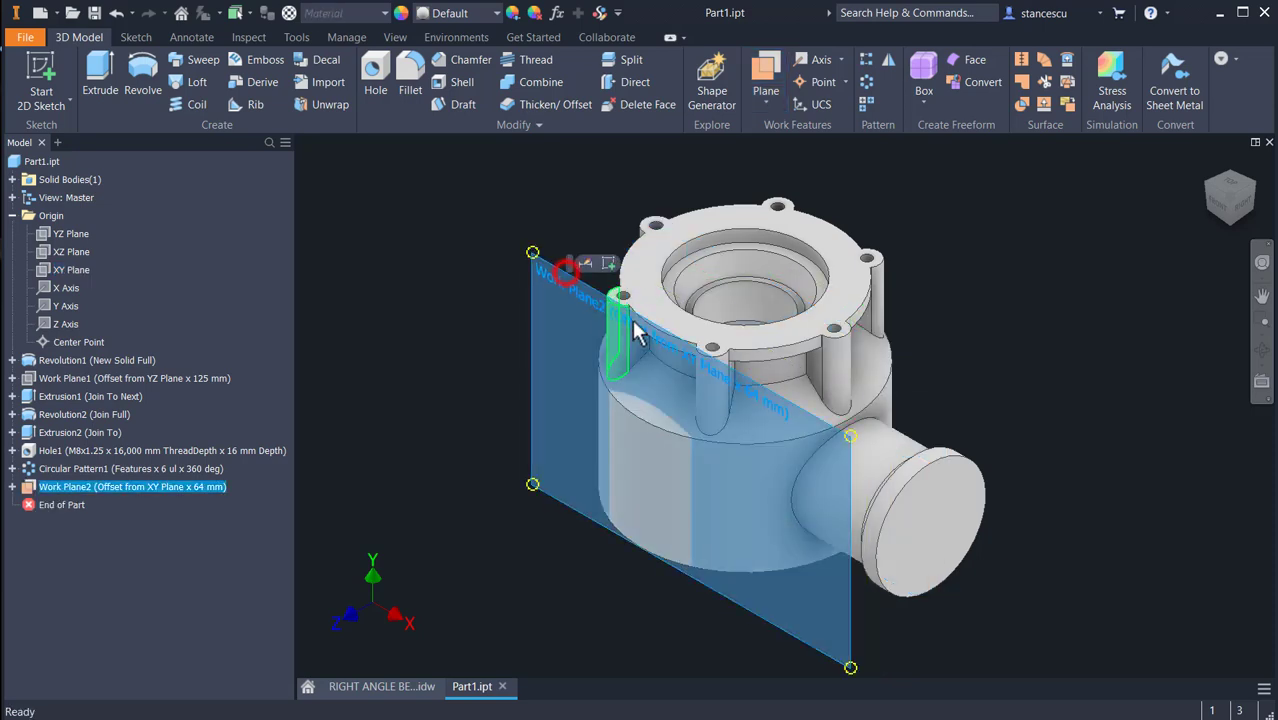
left_click(610, 260)
left_click(784, 275)
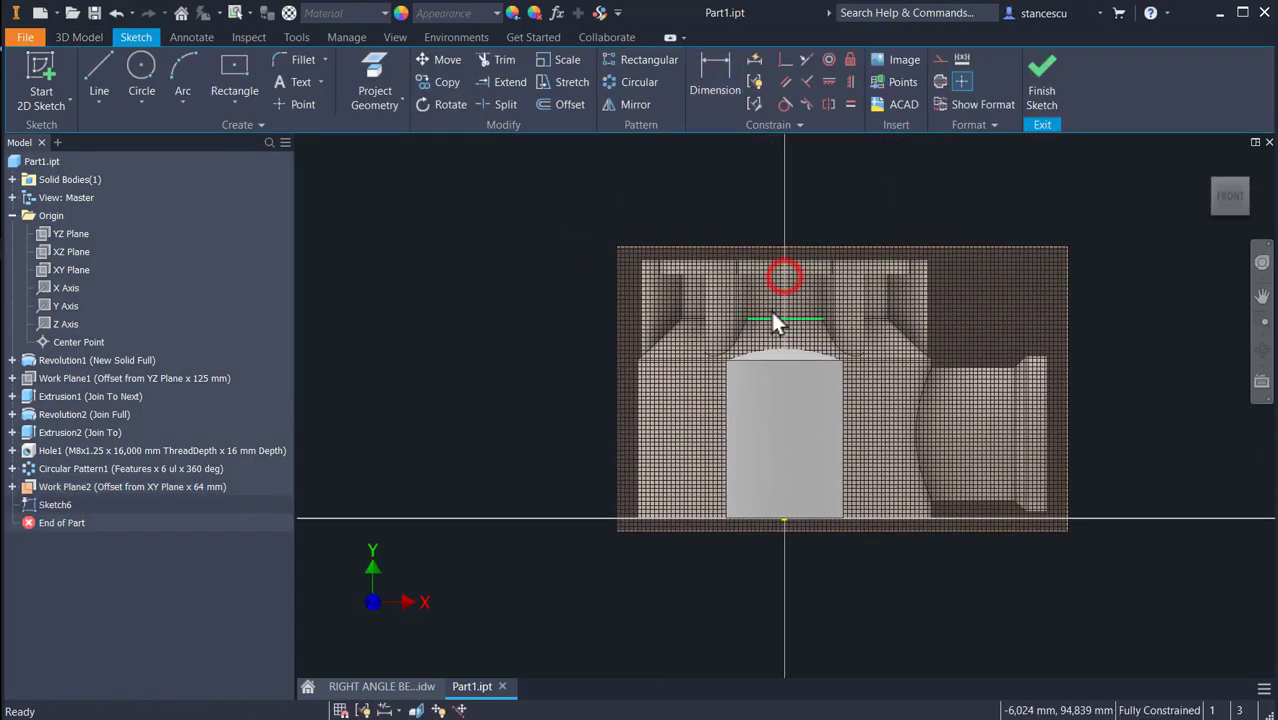
scroll(777, 322, "up", 3)
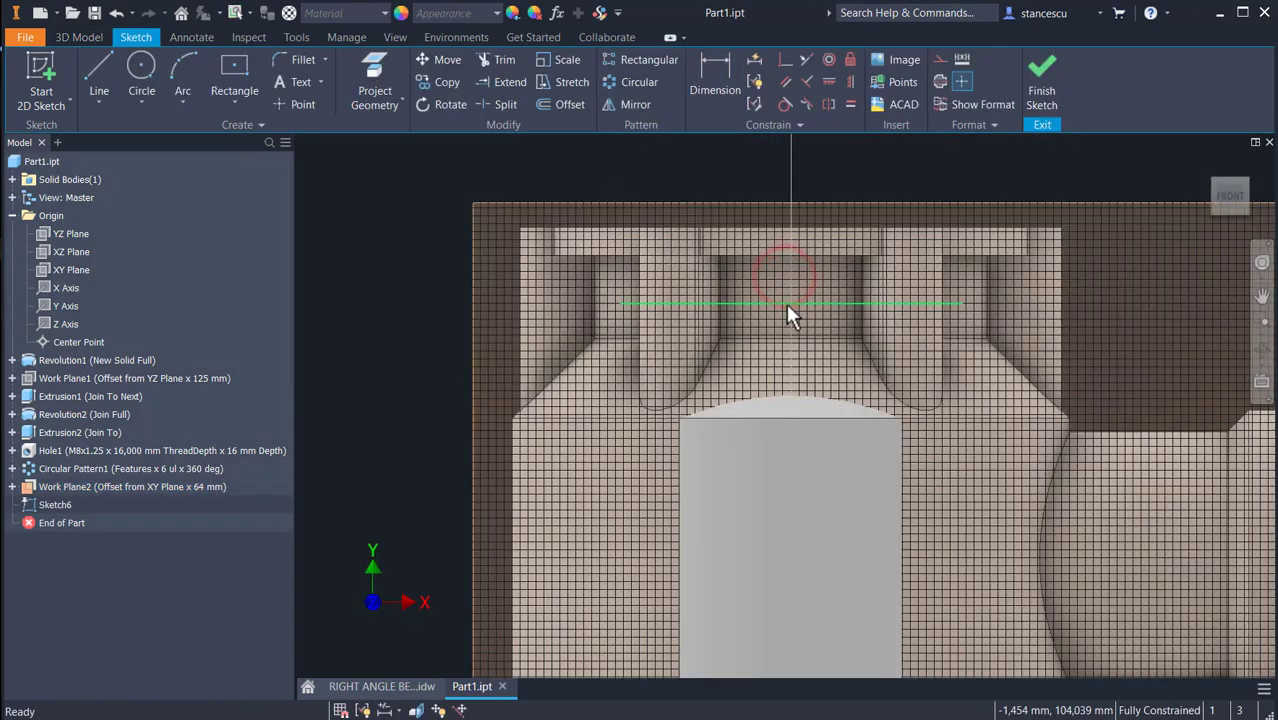
left_click(228, 70)
left_click(239, 90)
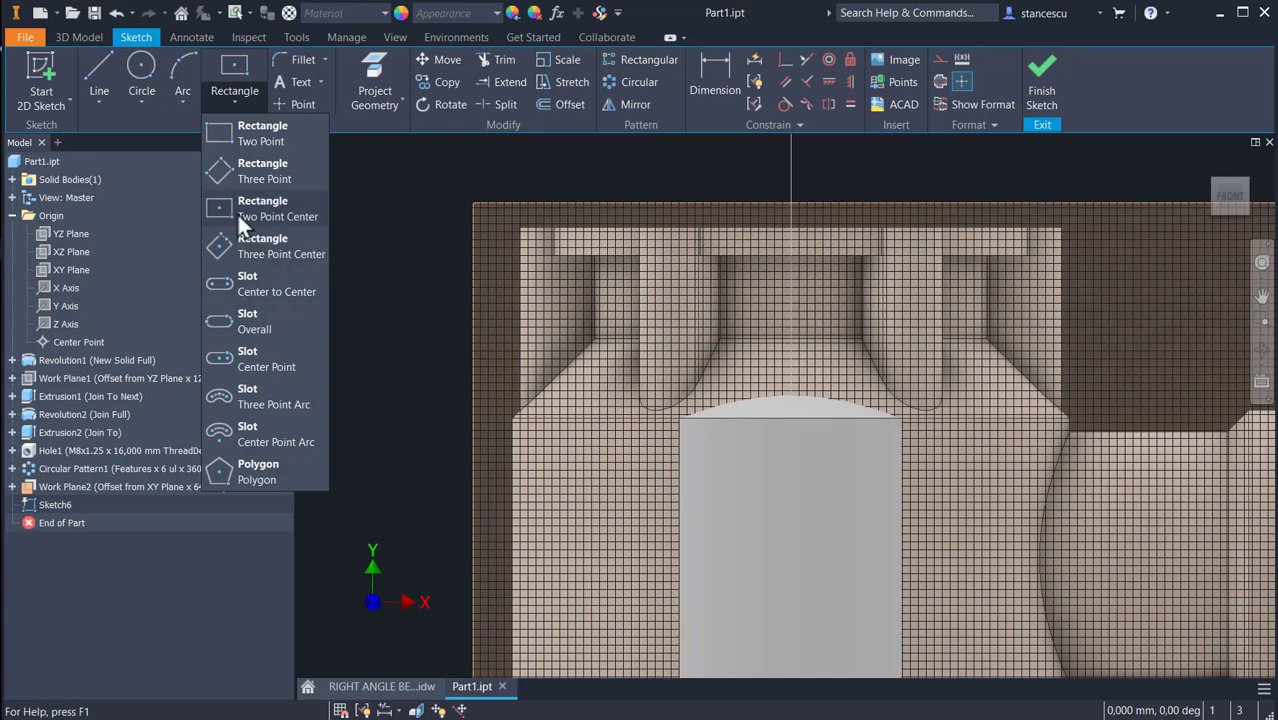
left_click(210, 212)
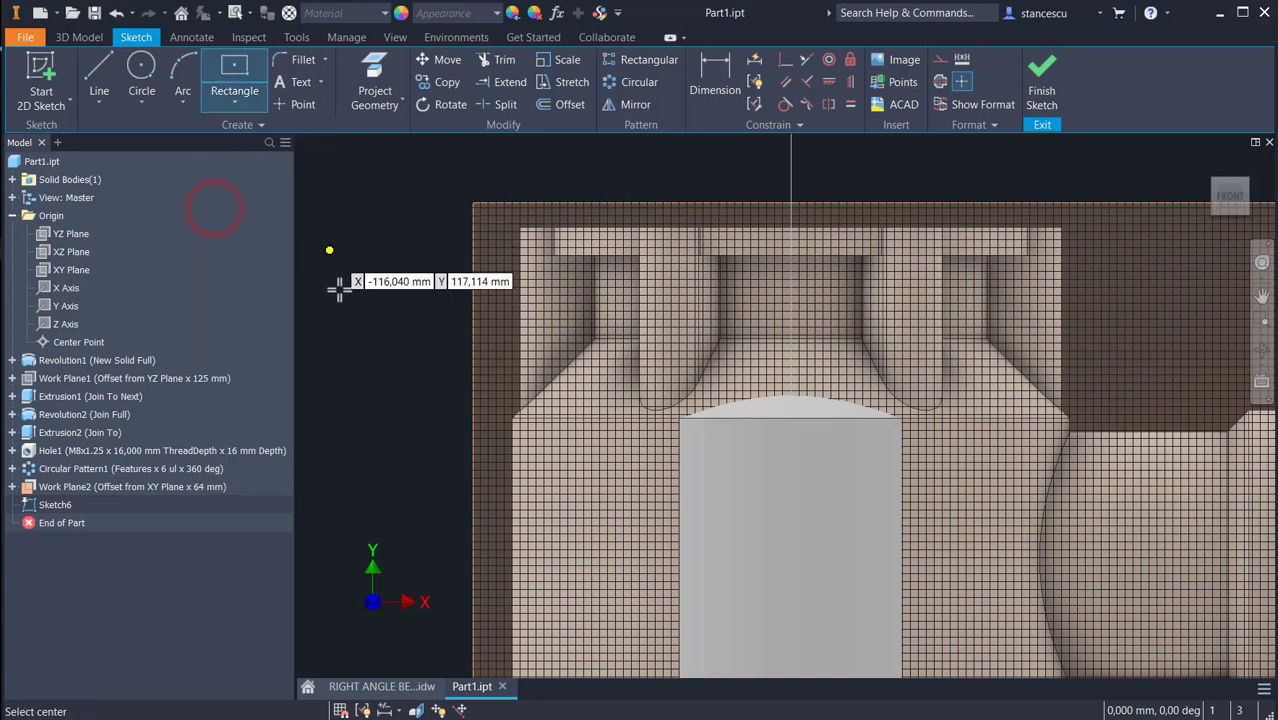
left_click(769, 317)
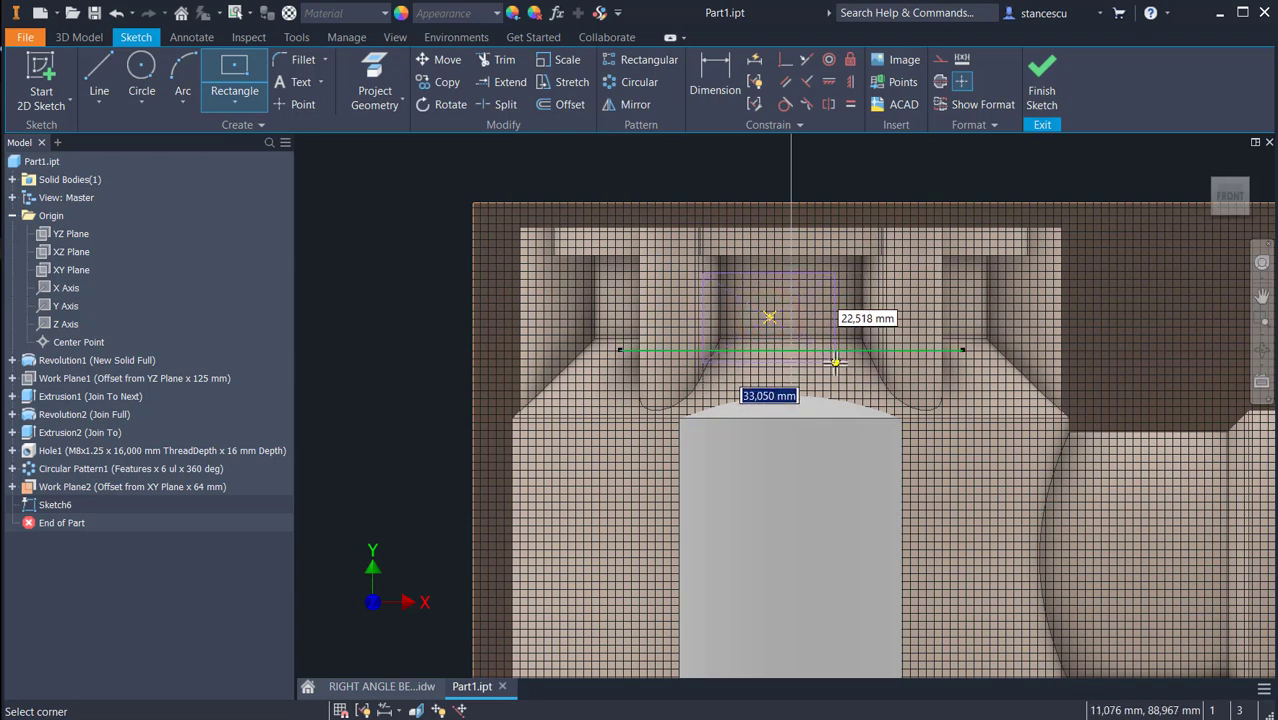
type("45")
key("Tab")
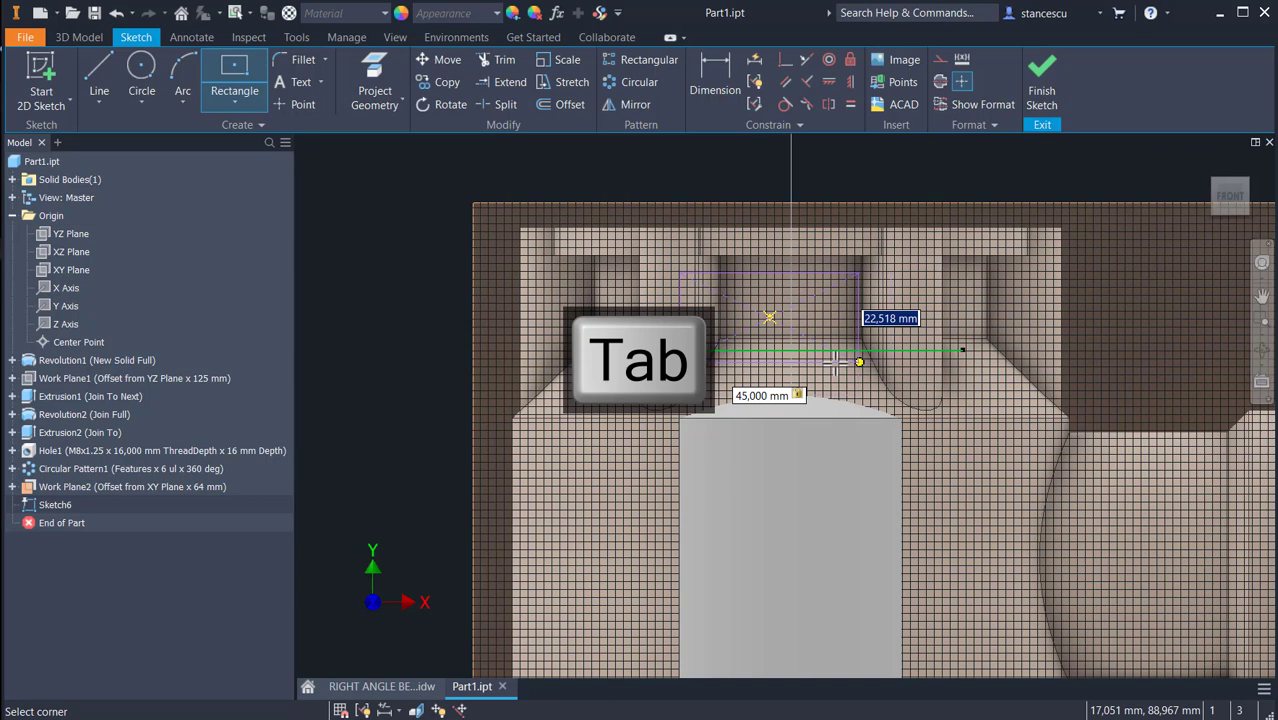
type("20")
key("Return")
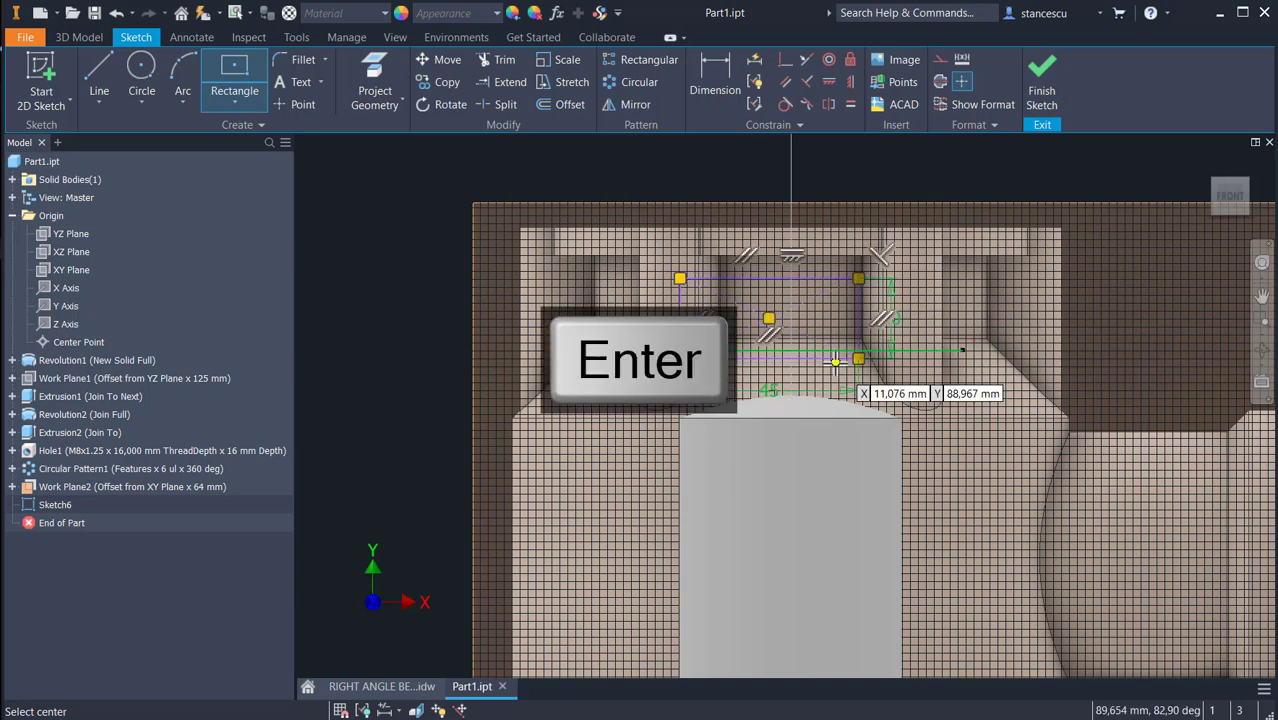
Align the rectangle's center point vertically with the sketch origin.
left_click(849, 82)
left_click(770, 318)
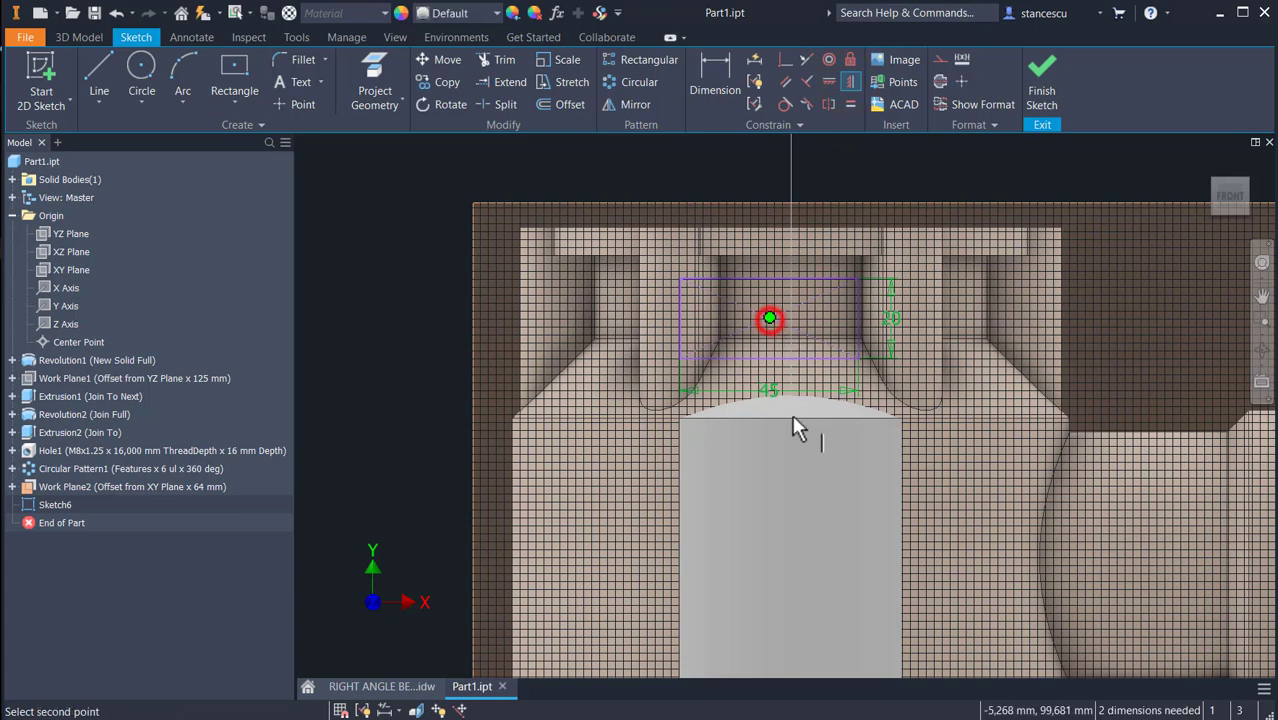
middle_click_drag(824, 391, 831, 194)
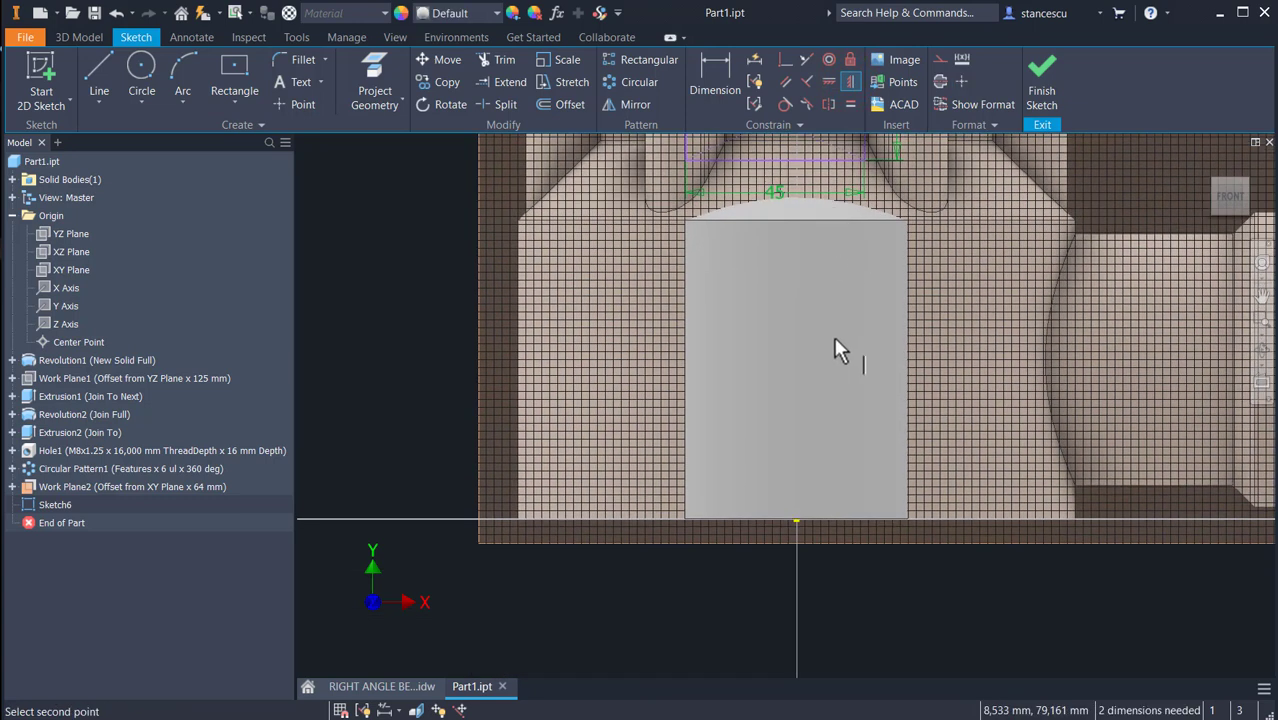
left_click(796, 521)
scroll(799, 365, "down", 2)
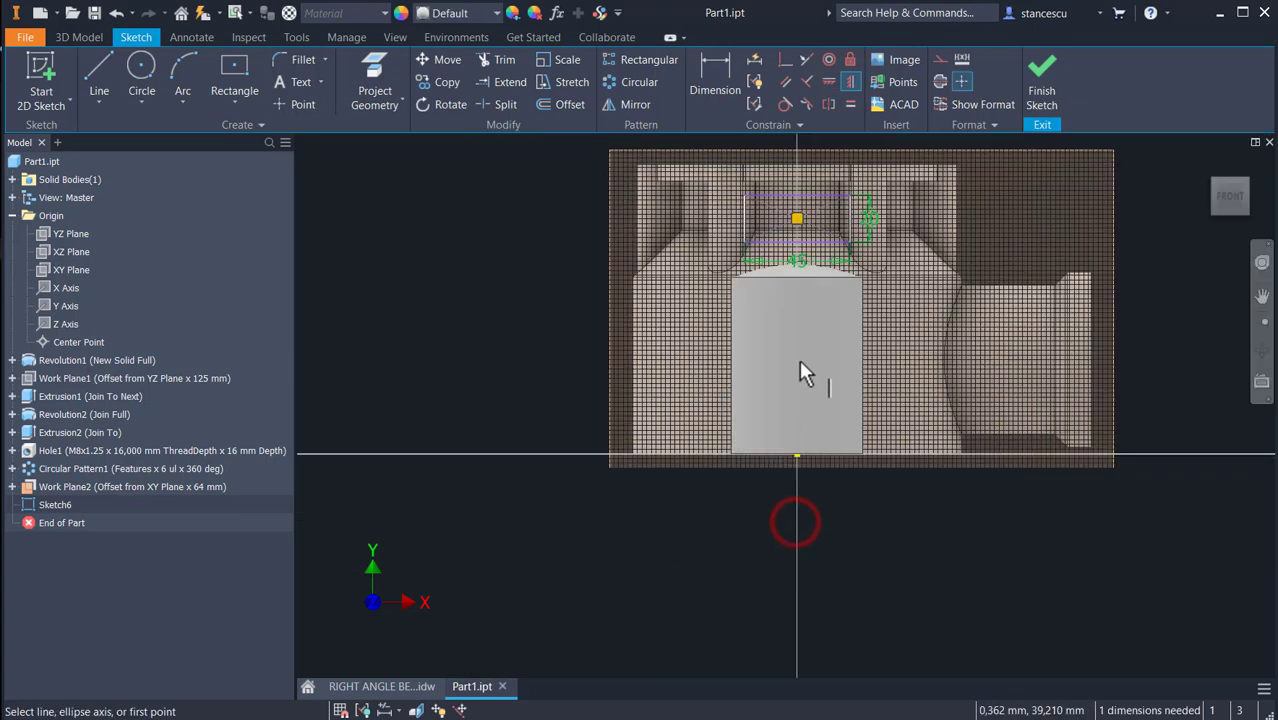
scroll(785, 270, "up", 3)
middle_click_drag(789, 268, 770, 460)
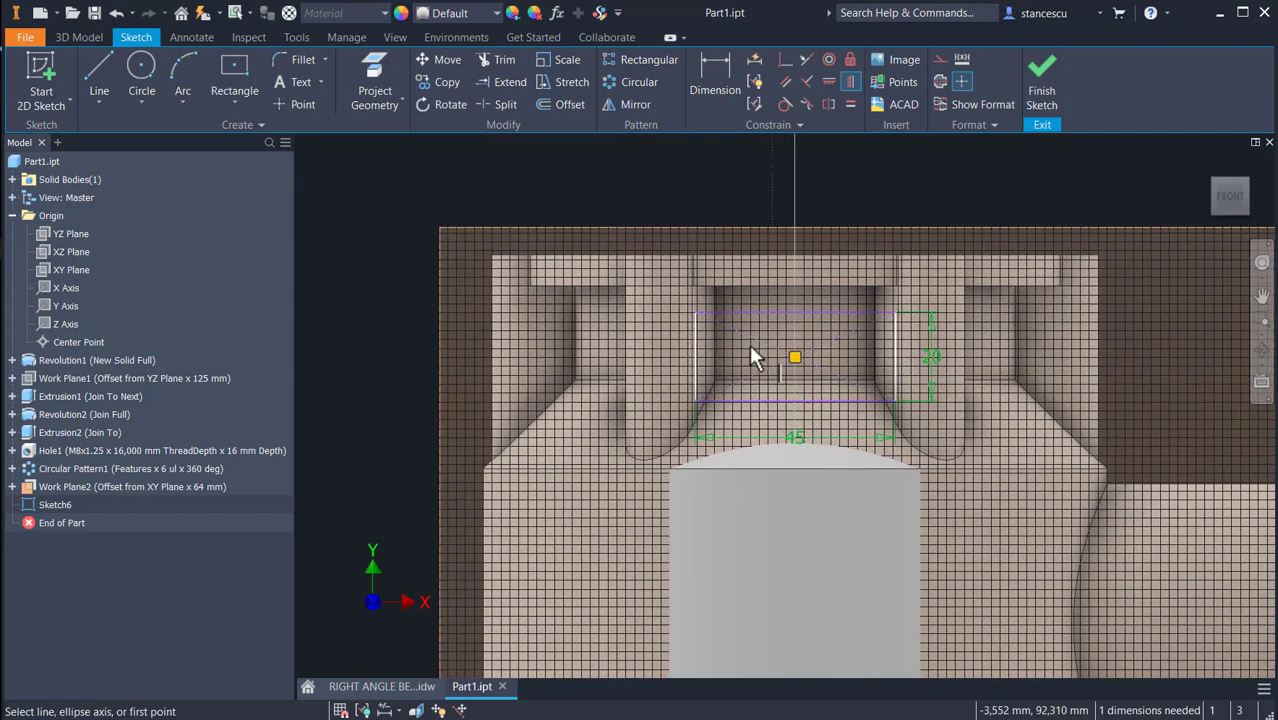
Dimension the rectangle's center 17 mm below the flange's top edge.
left_click(711, 67)
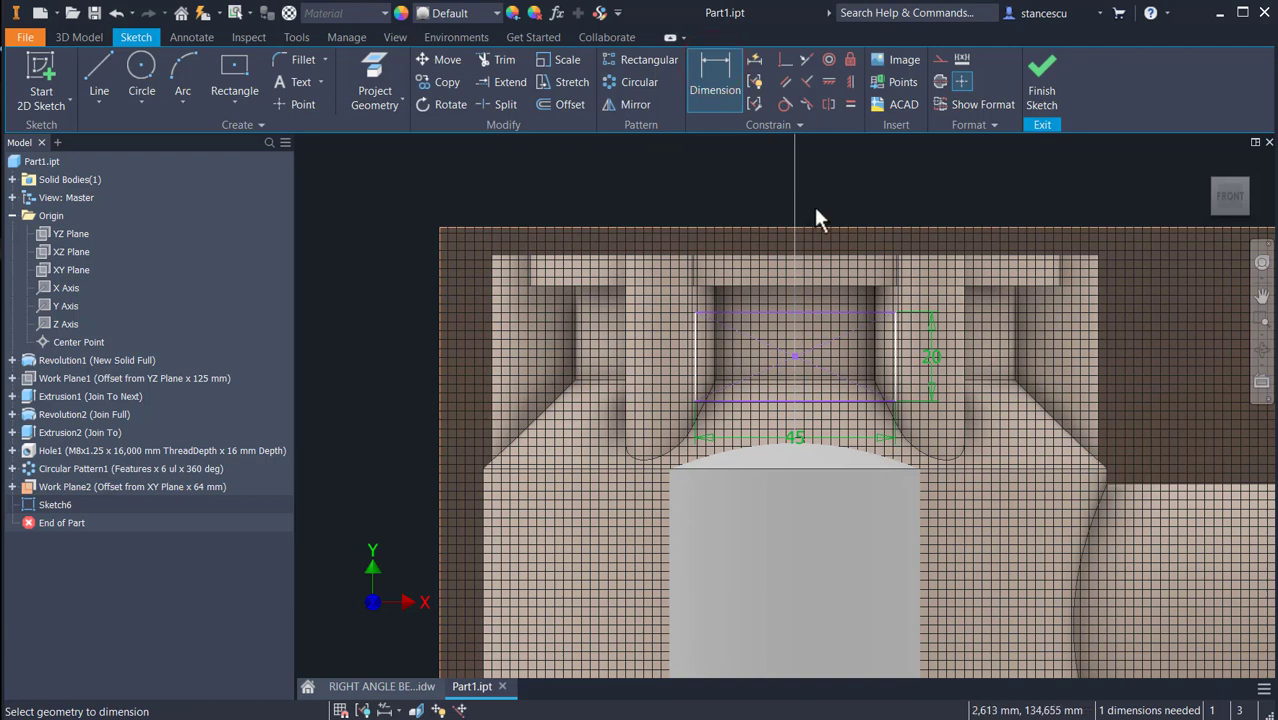
left_click(758, 257)
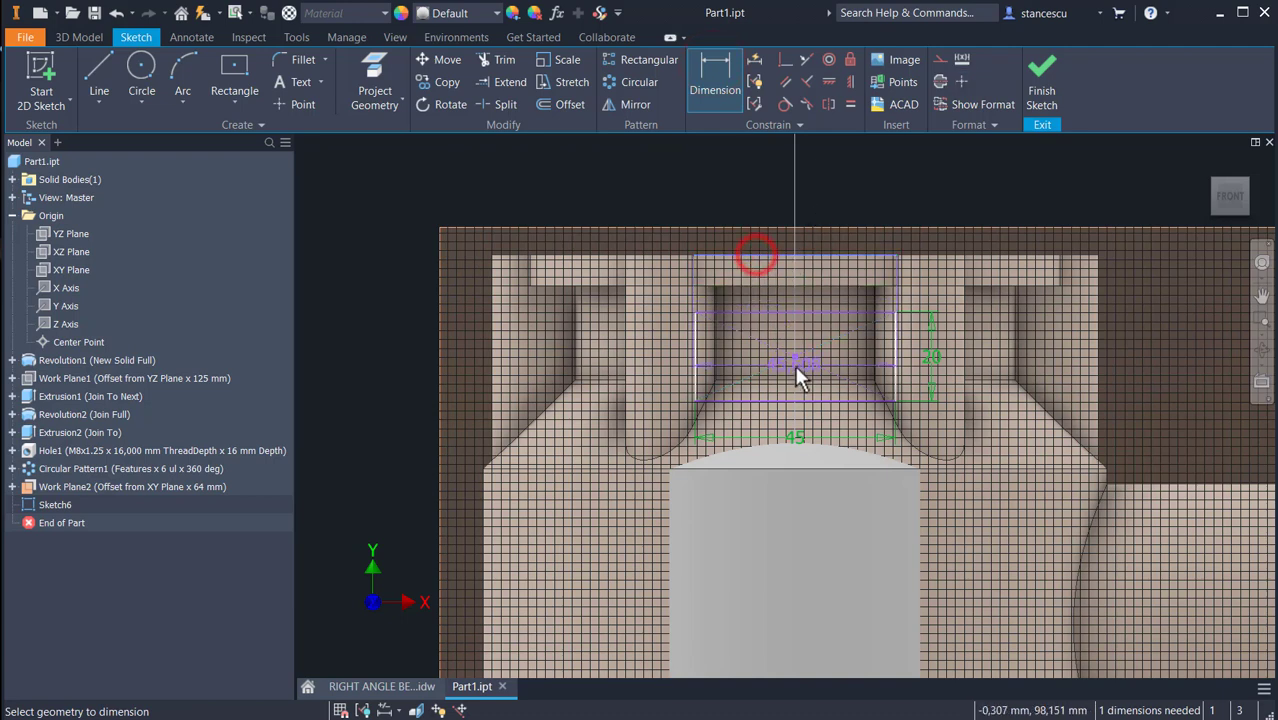
left_click(792, 358)
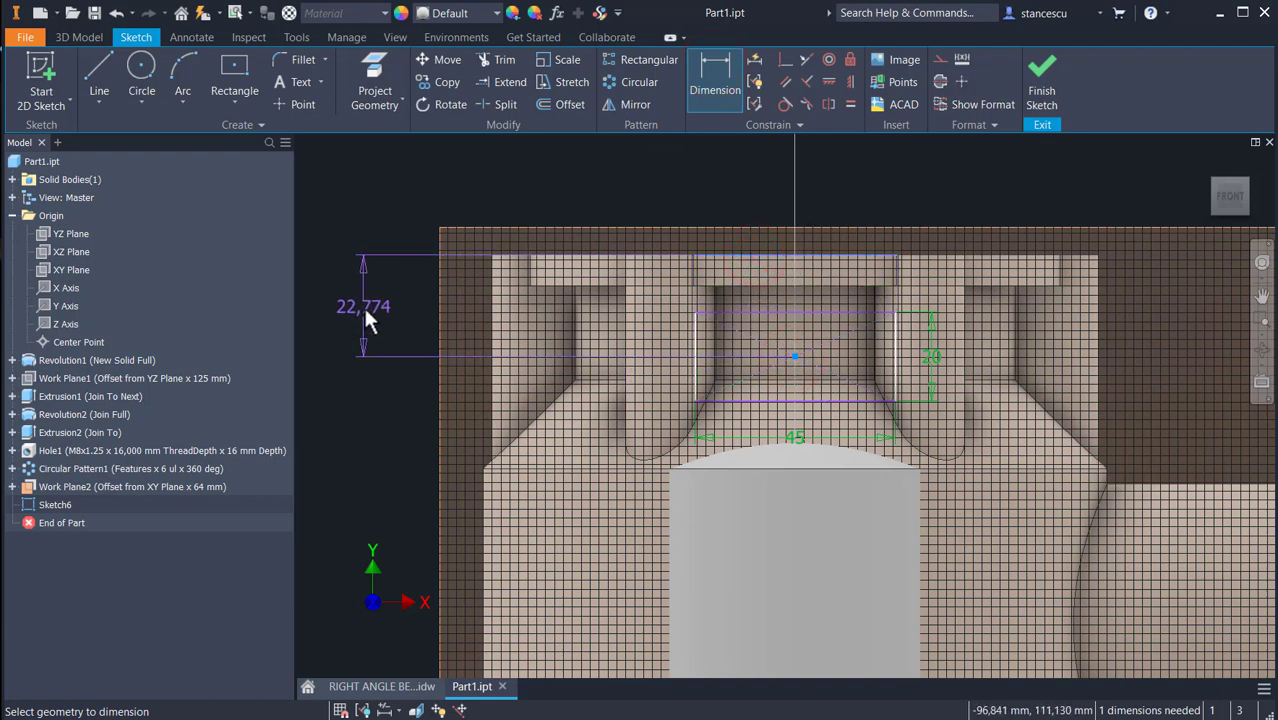
left_click(362, 307)
type("17")
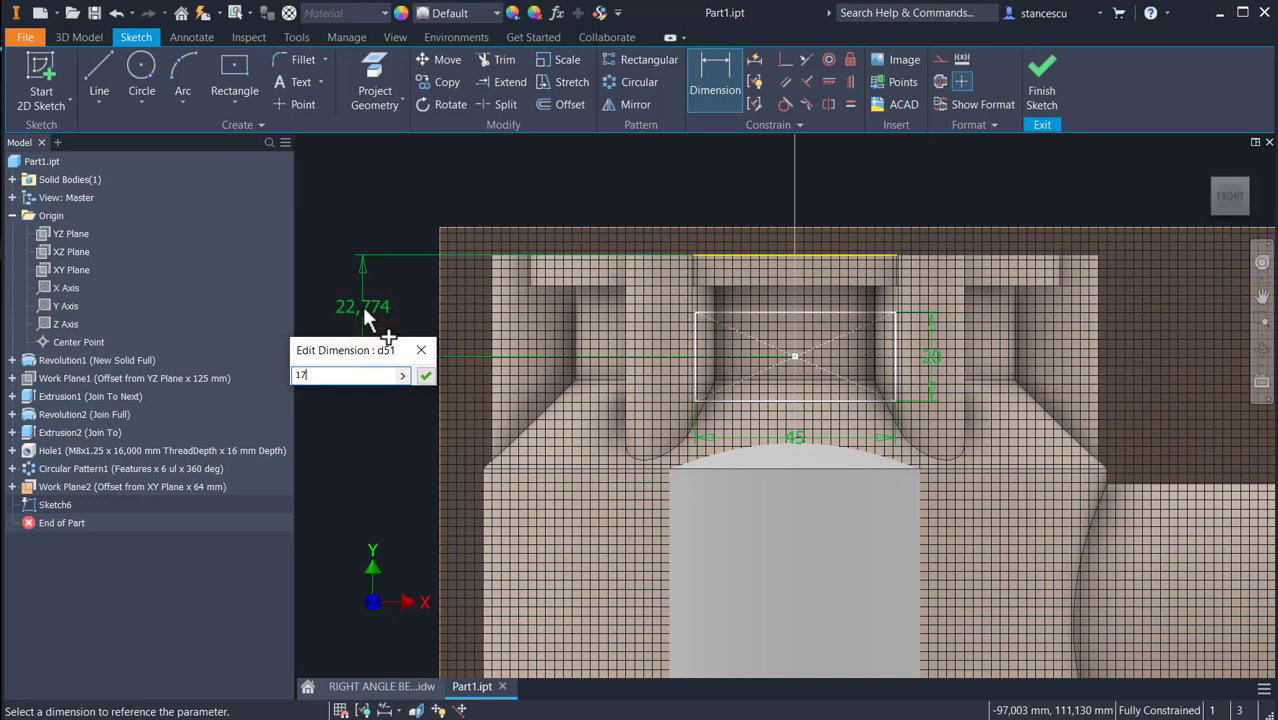
key("Return")
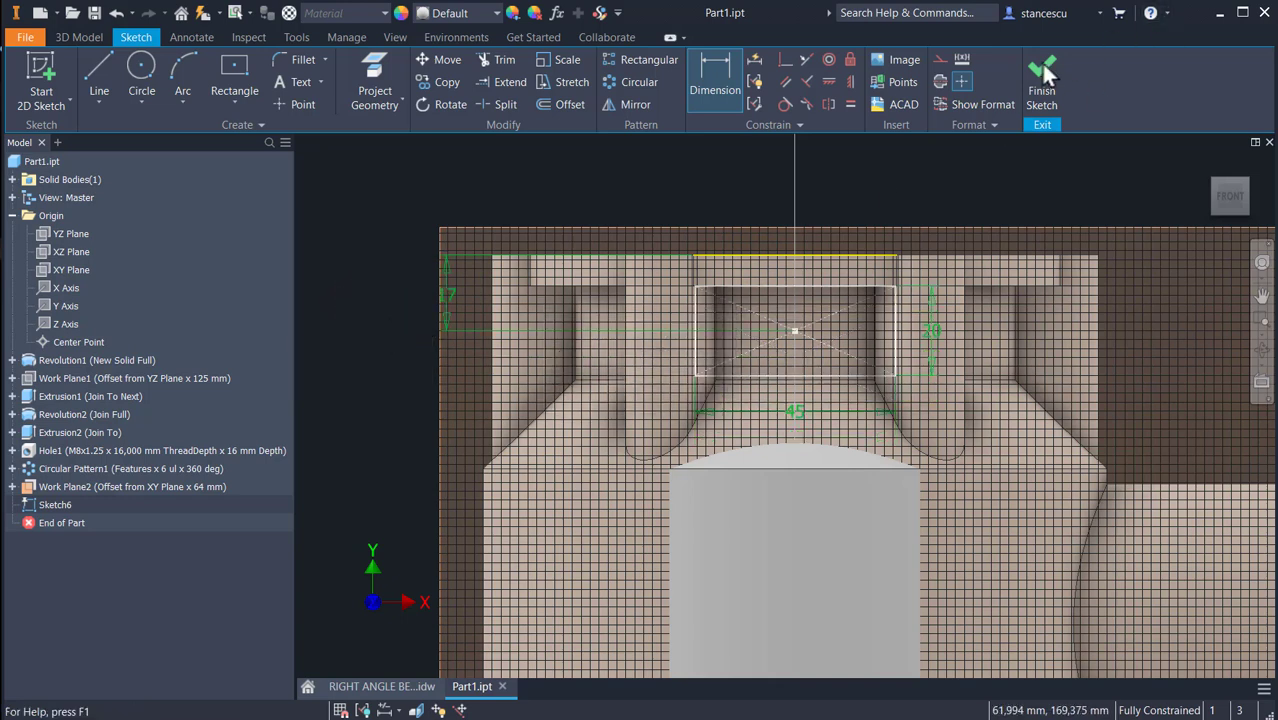
Fillet all four corners of the upper pad rectangle with a 3 mm radius.
left_click(290, 58)
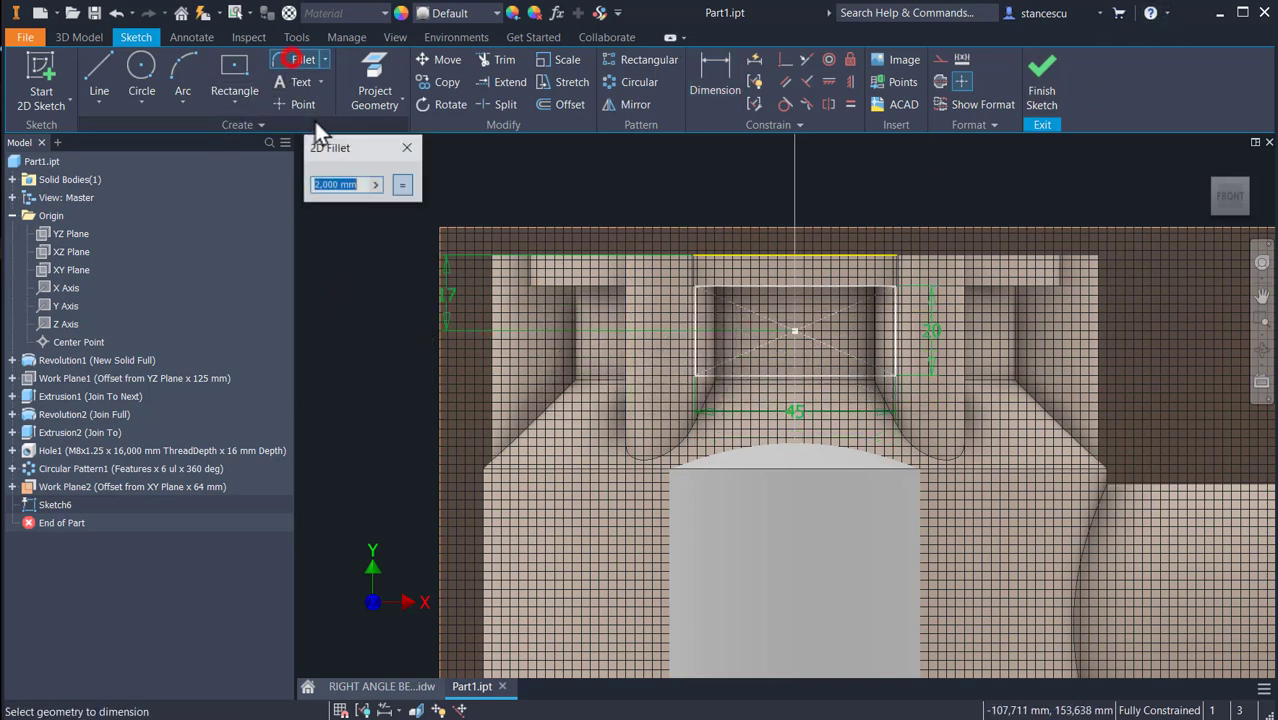
type("3")
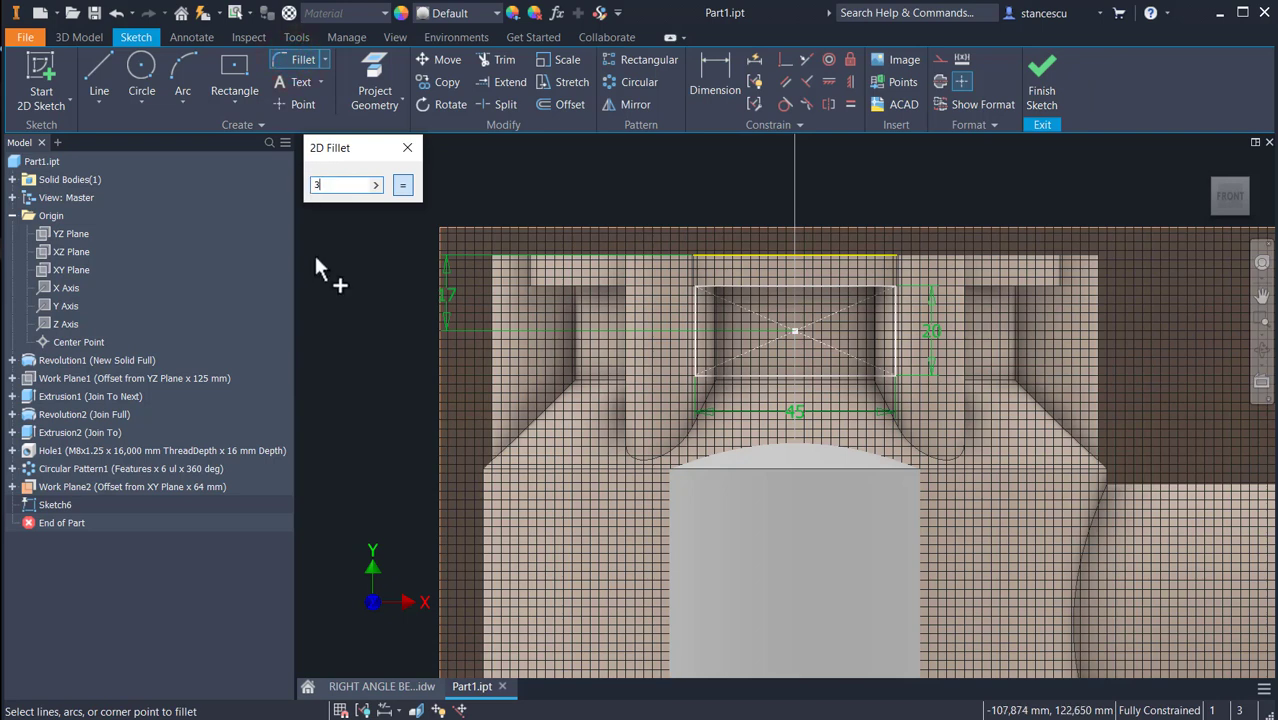
left_click(695, 292)
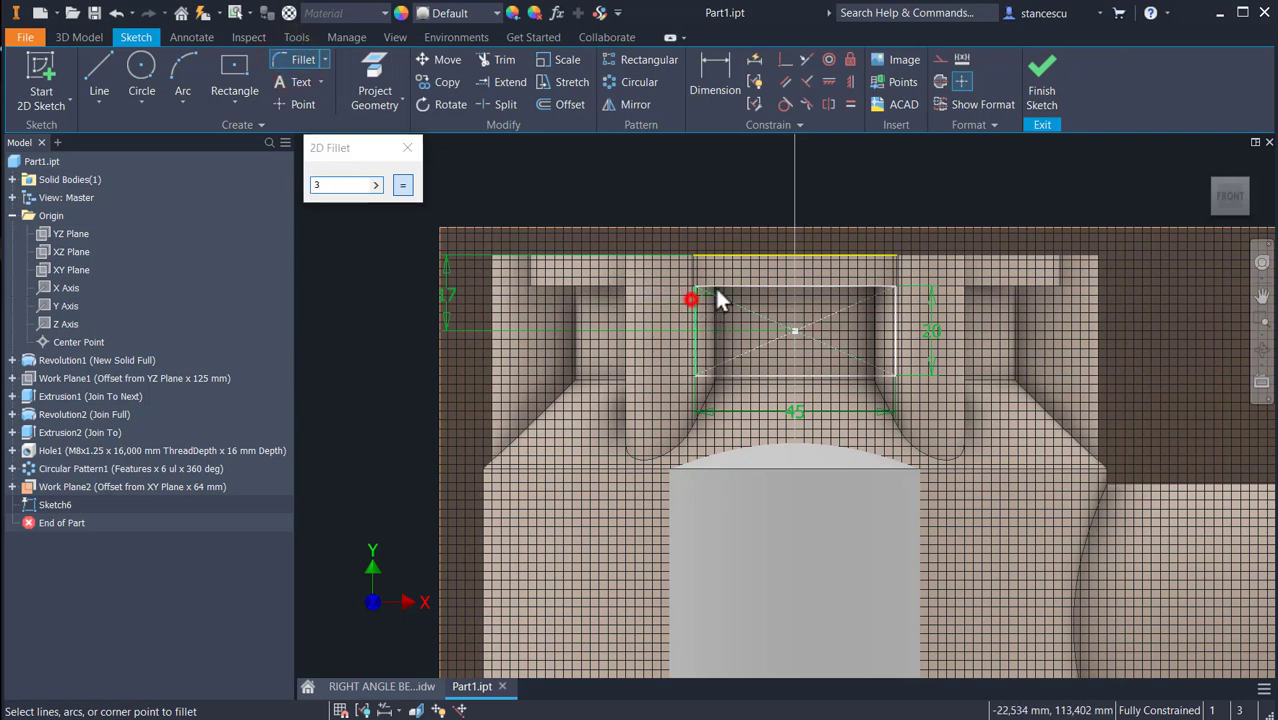
left_click(865, 286)
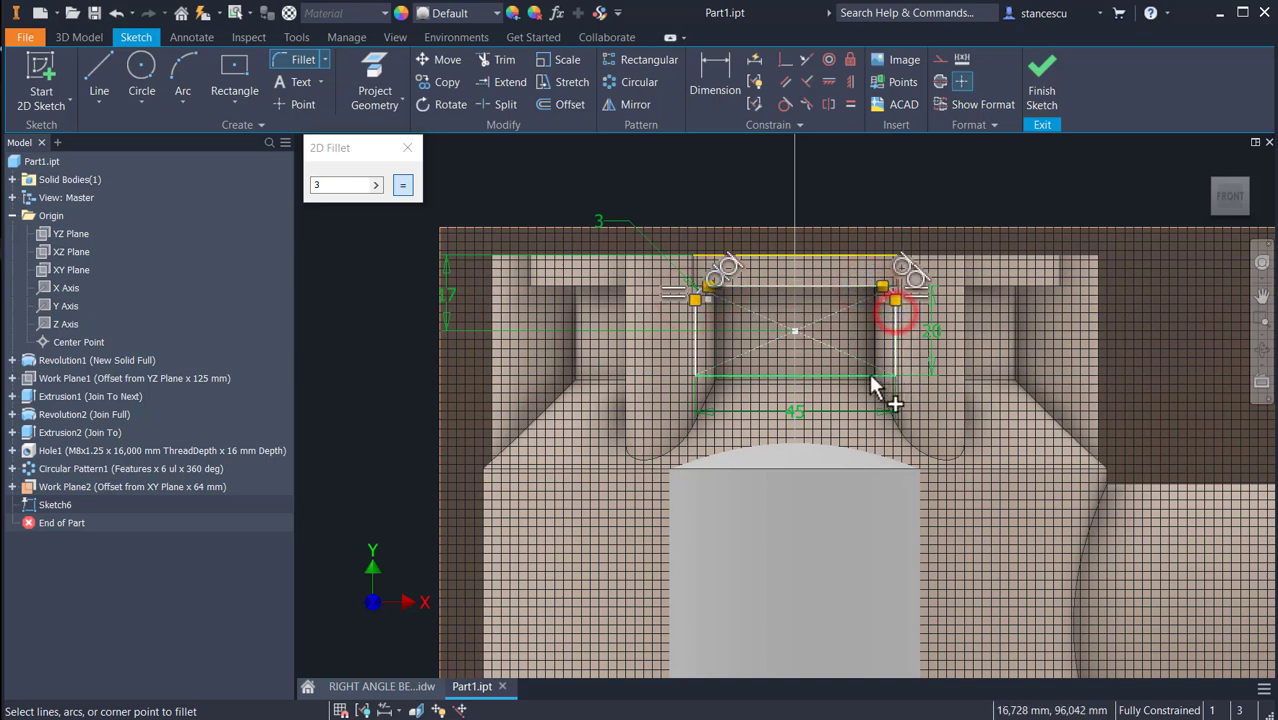
left_click(896, 348)
left_click(744, 376)
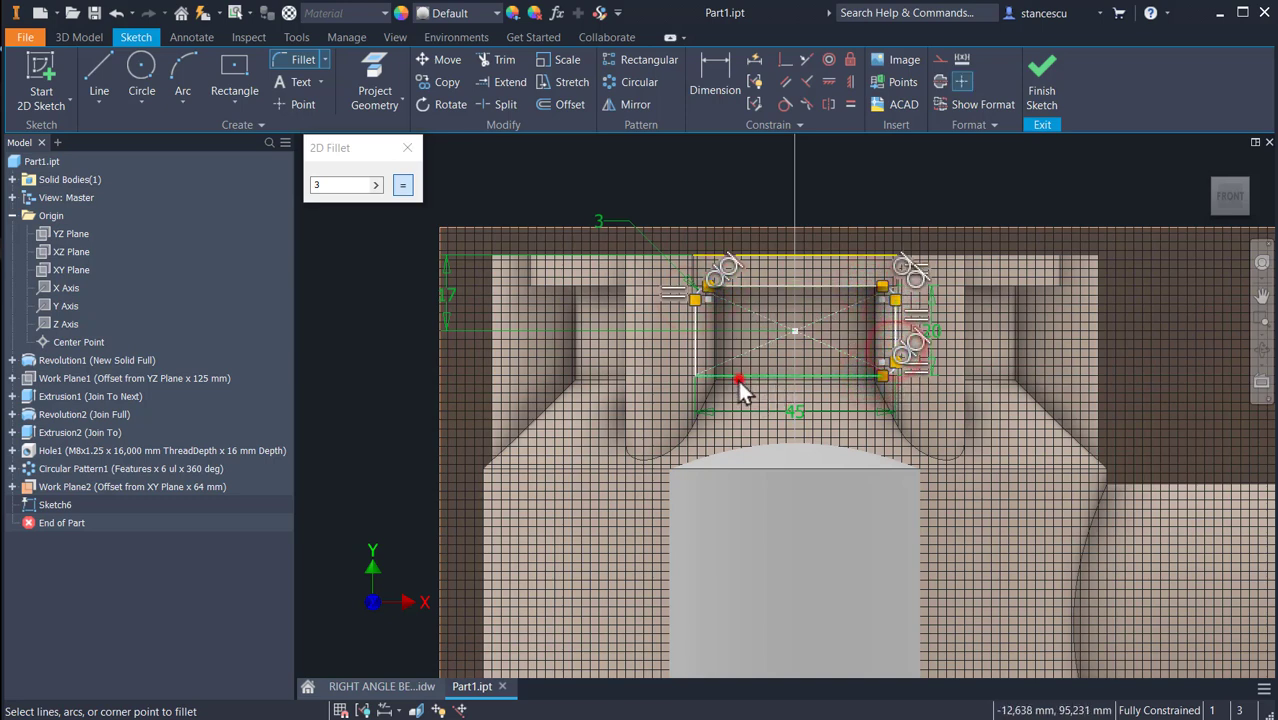
left_click(694, 350)
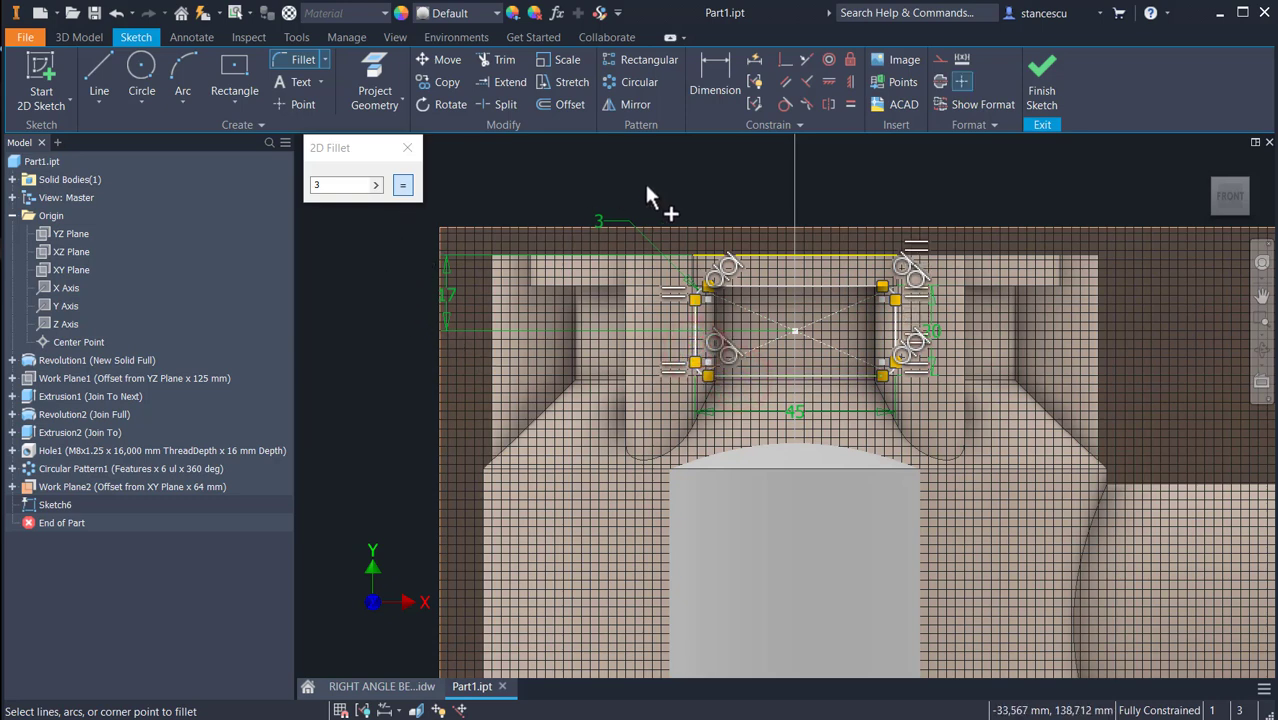
Finish the sketch and extrude the rounded rectangle to the next face of the housing, joined to the body.
left_click(1043, 74)
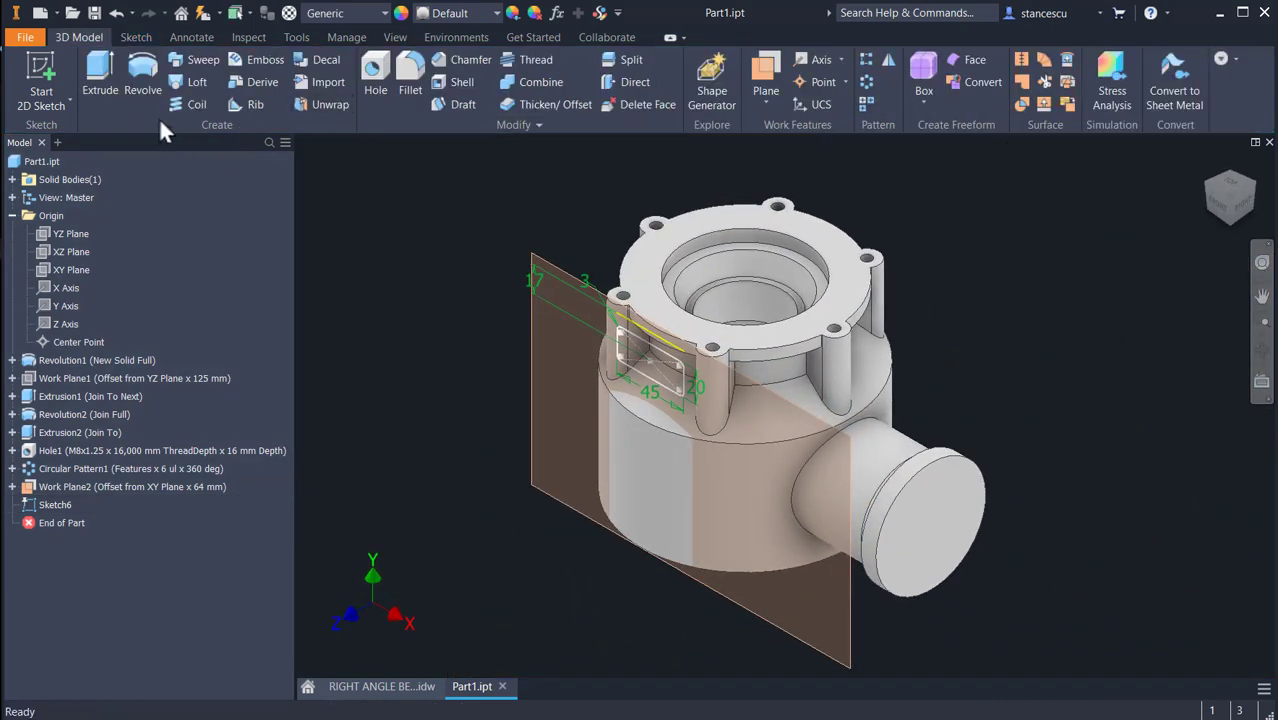
left_click(97, 66)
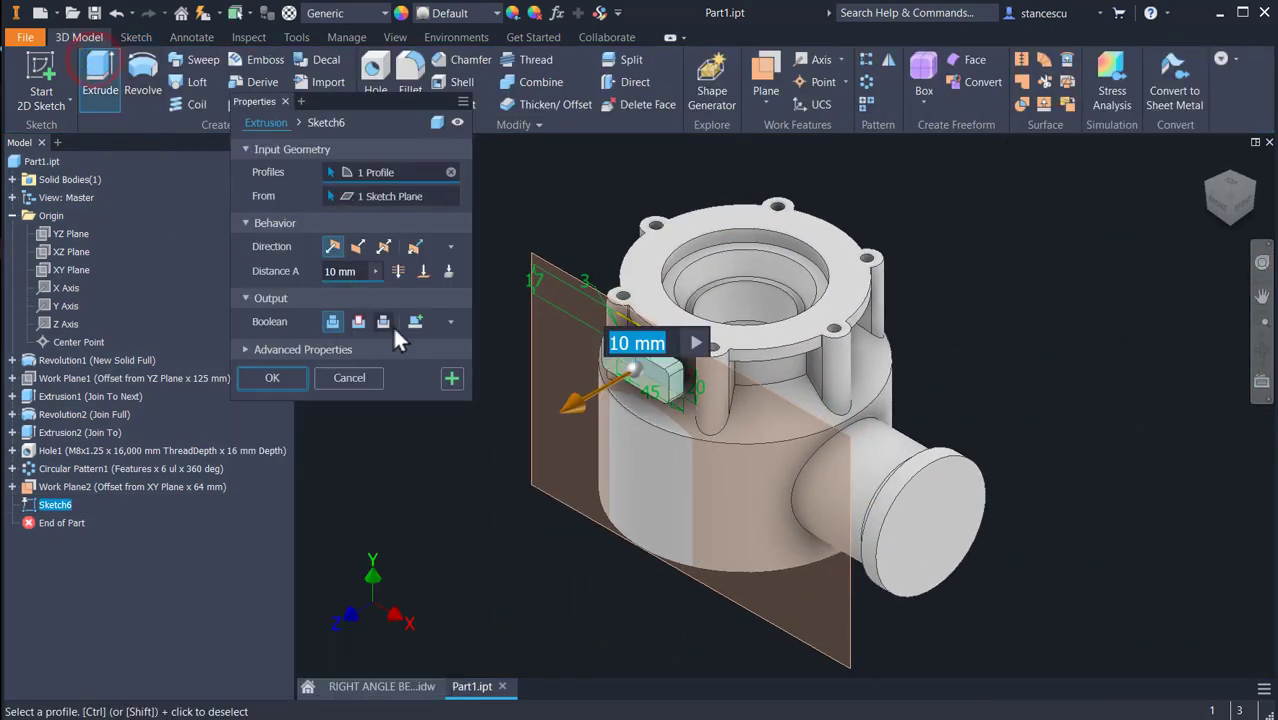
left_click(449, 270)
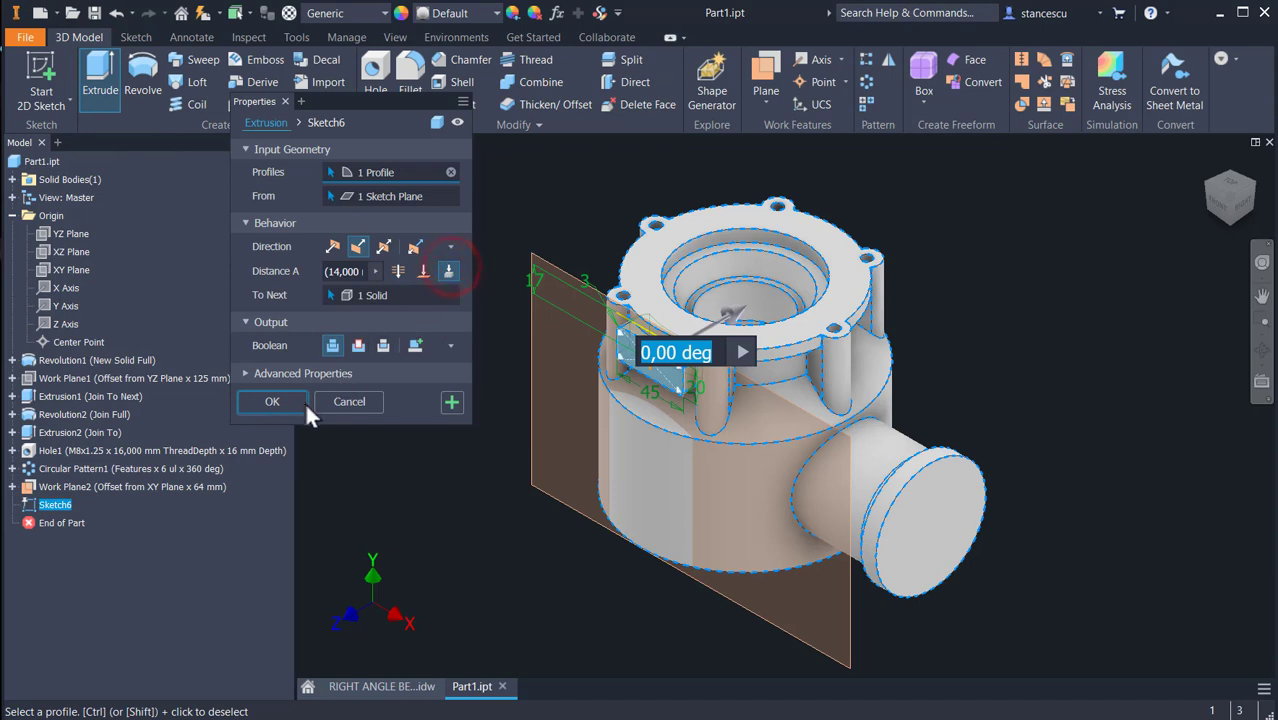
left_click(272, 401)
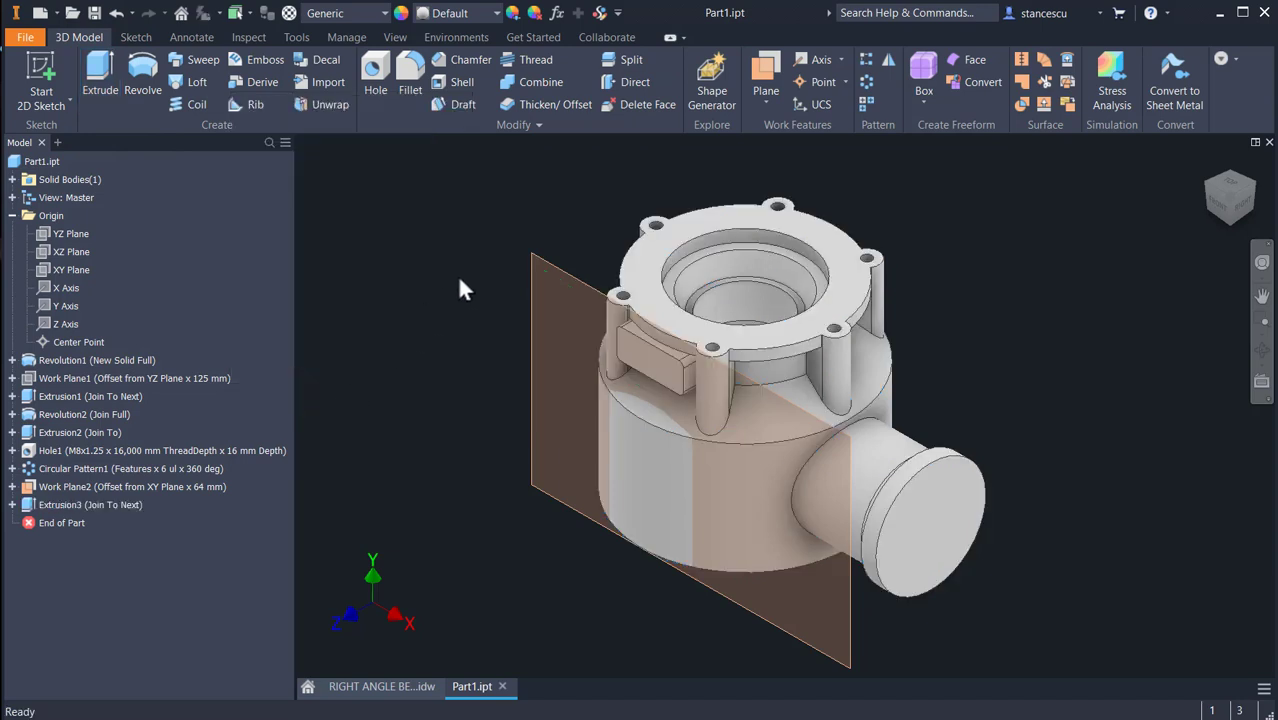
left_click(589, 279)
key("Escape")
Create a work plane offset 74 mm from the XY plane toward the front, and hide the 64 mm offset plane.
left_click(765, 65)
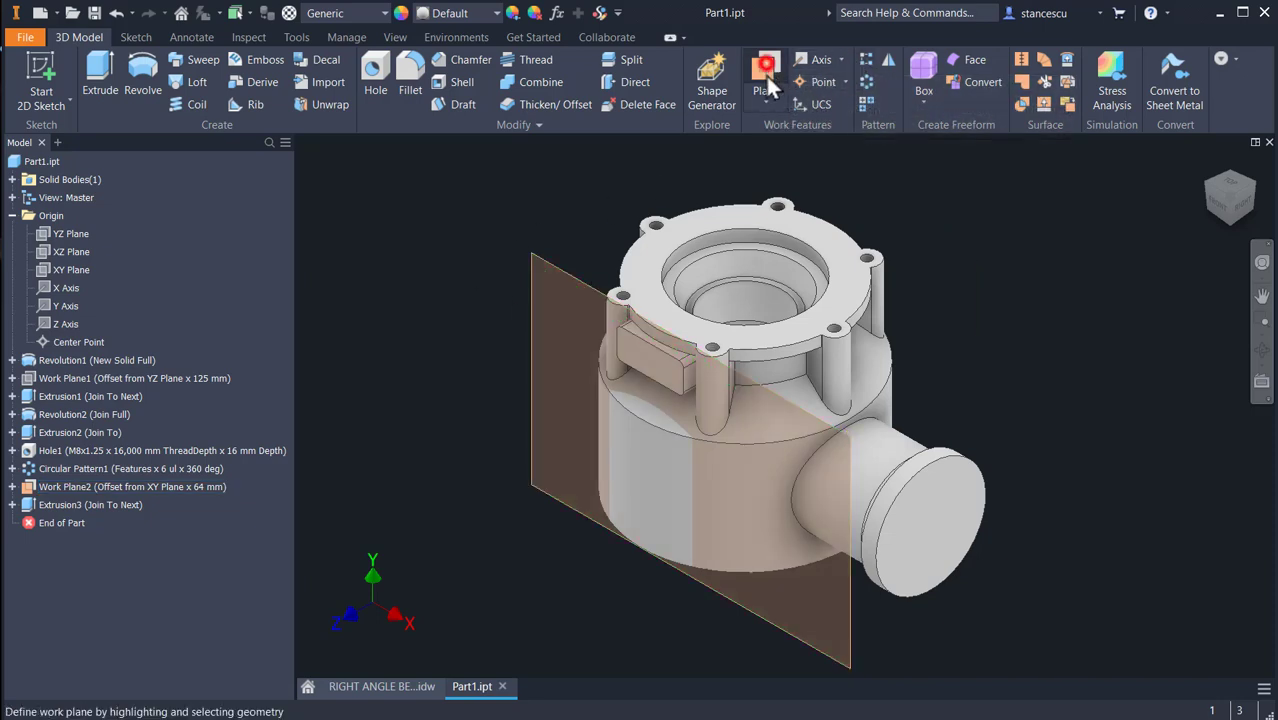
left_click(61, 267)
left_click_drag(633, 202, 468, 268)
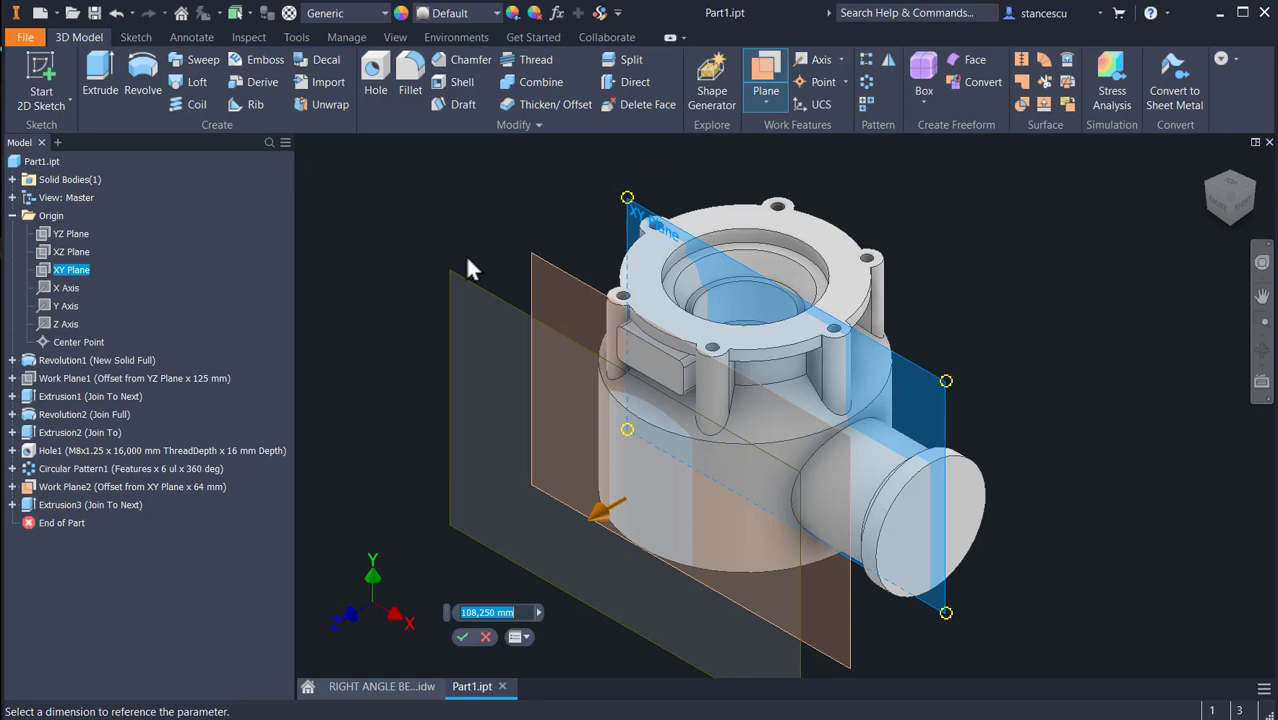
type("74")
key("Return")
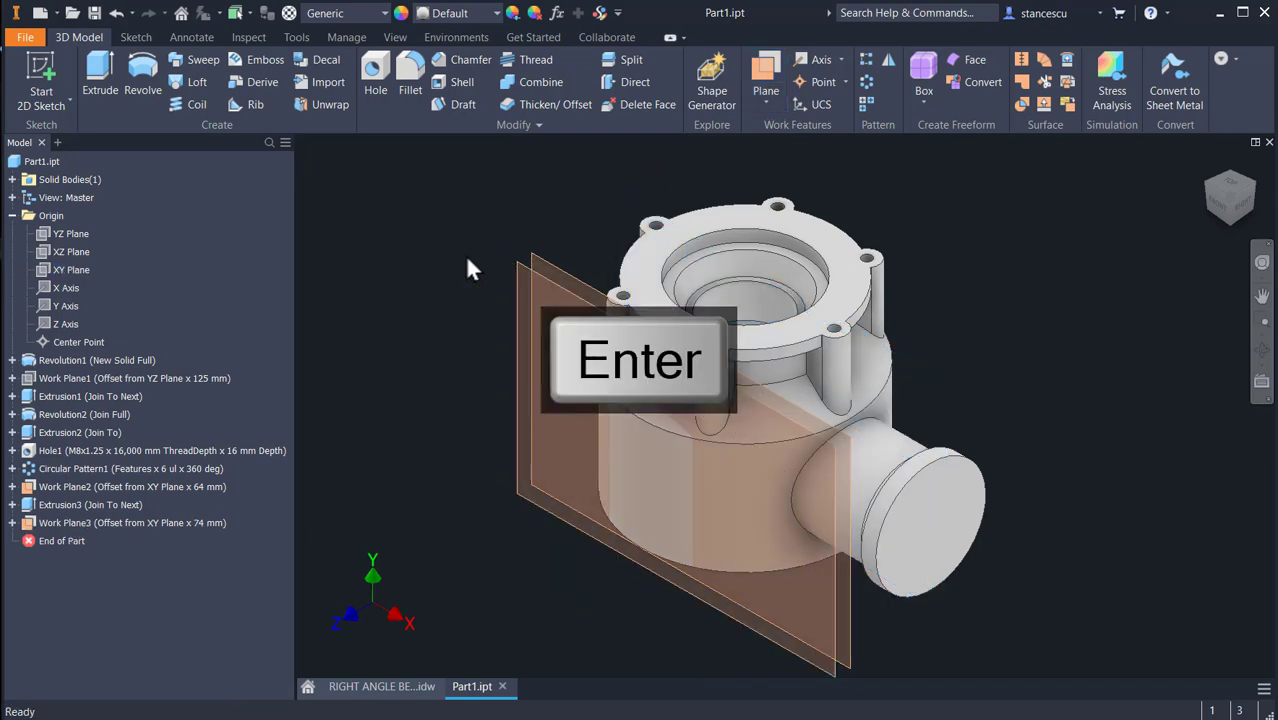
right_click(558, 271)
left_click(605, 292)
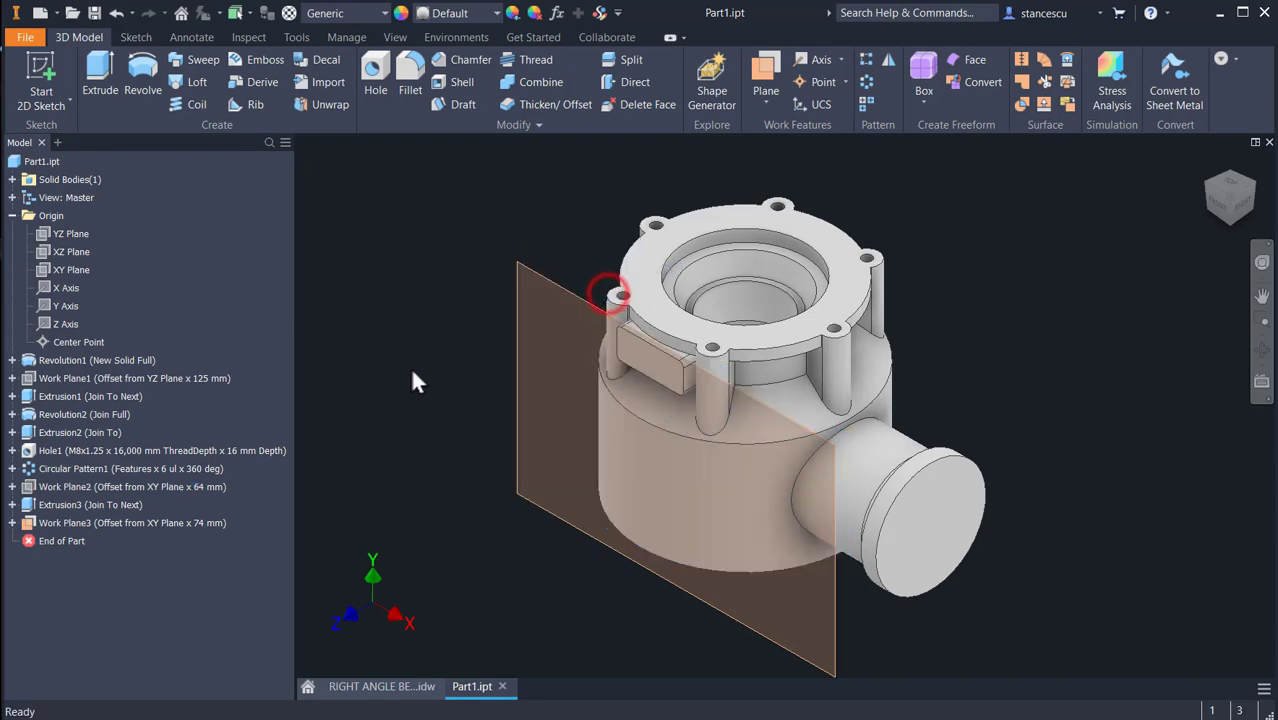
Start a sketch on the 74 mm offset plane and draw a two-point center rectangle 45 mm wide and 20 mm high beside the housing.
left_click(518, 498)
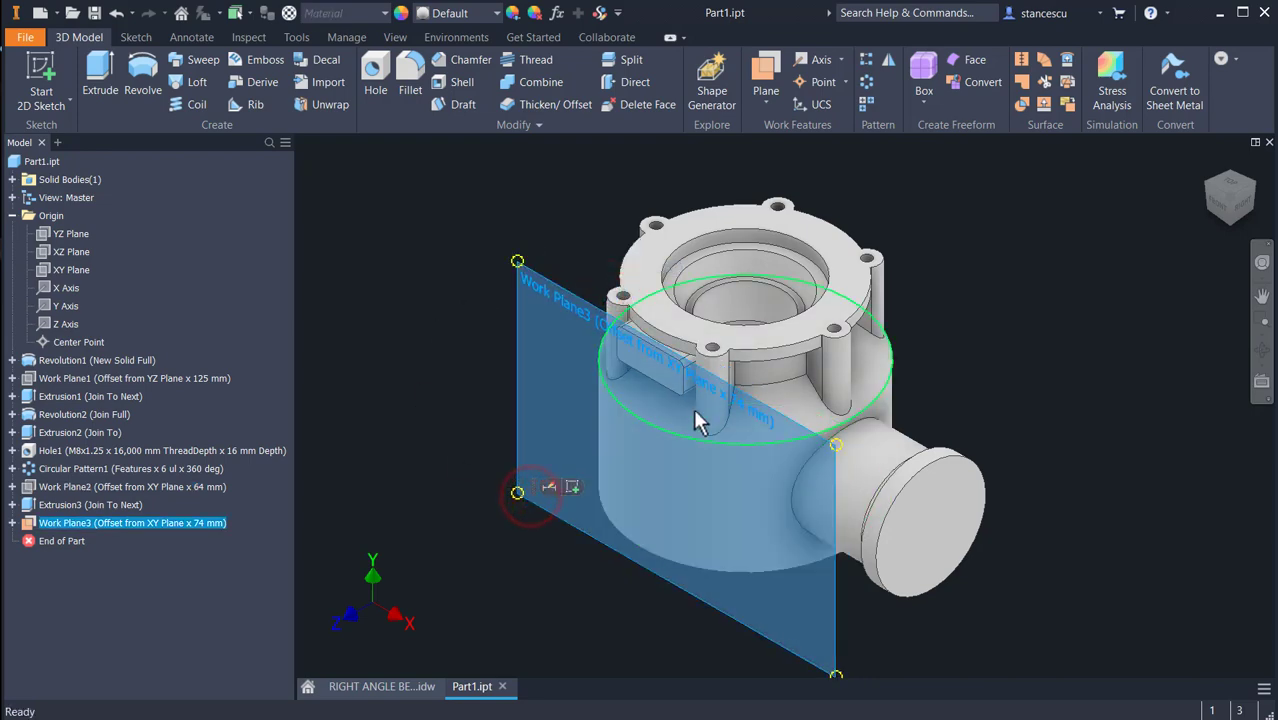
left_click(572, 487)
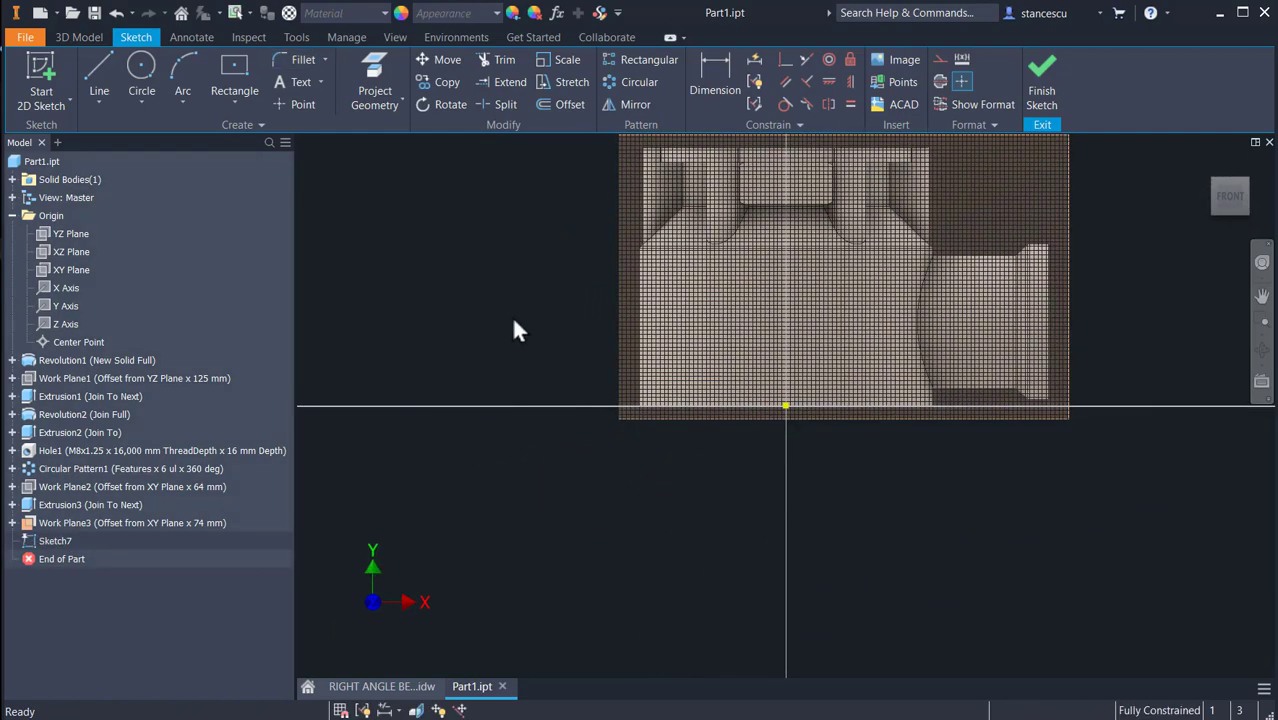
left_click(241, 74)
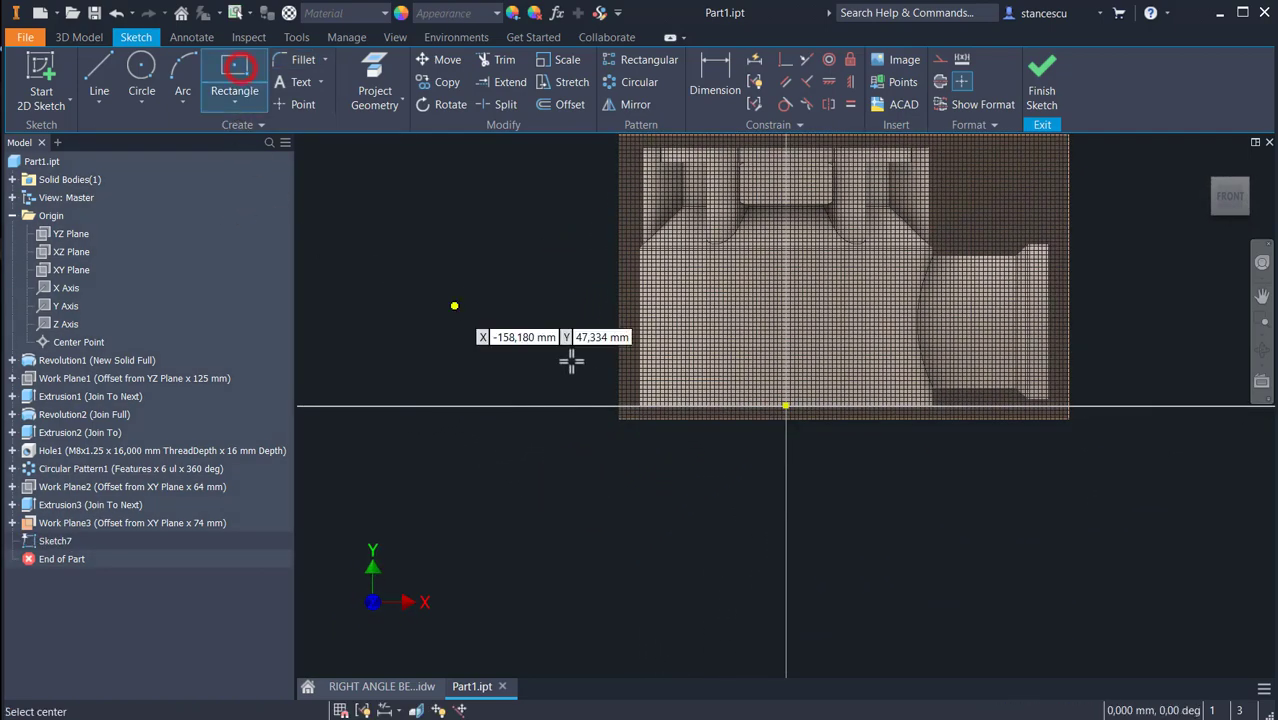
left_click(463, 284)
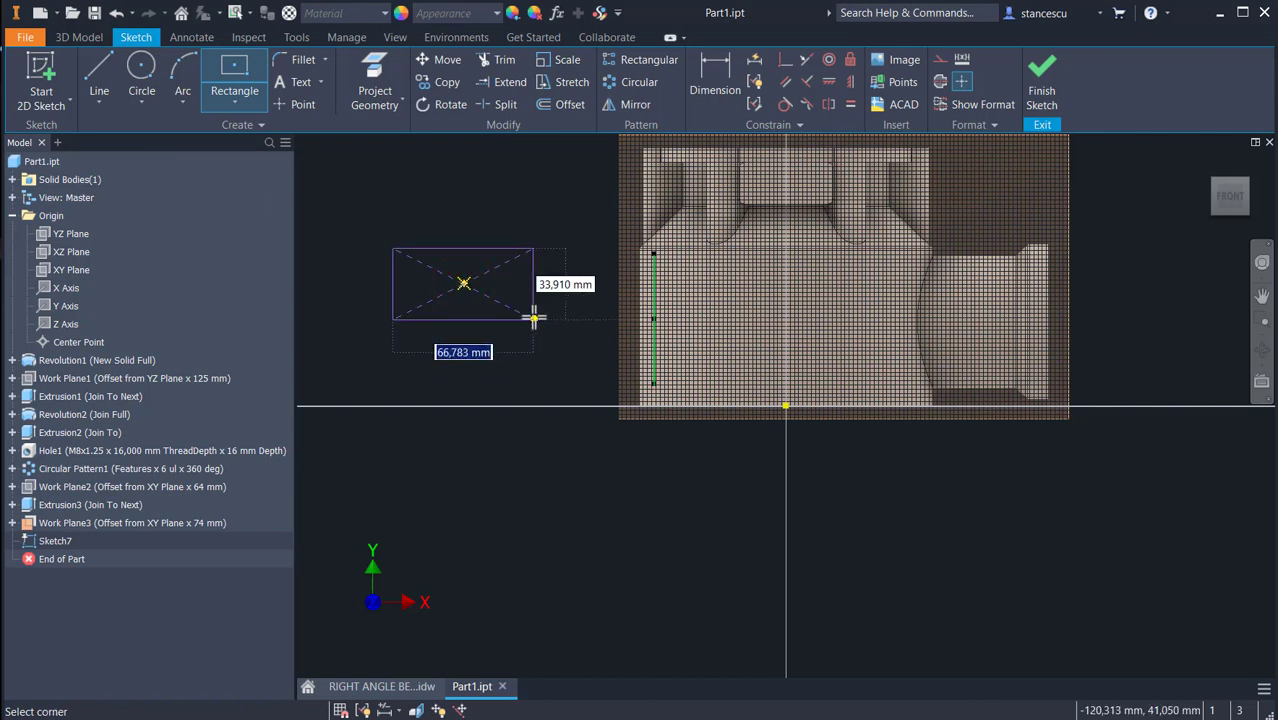
type("45")
key("Tab")
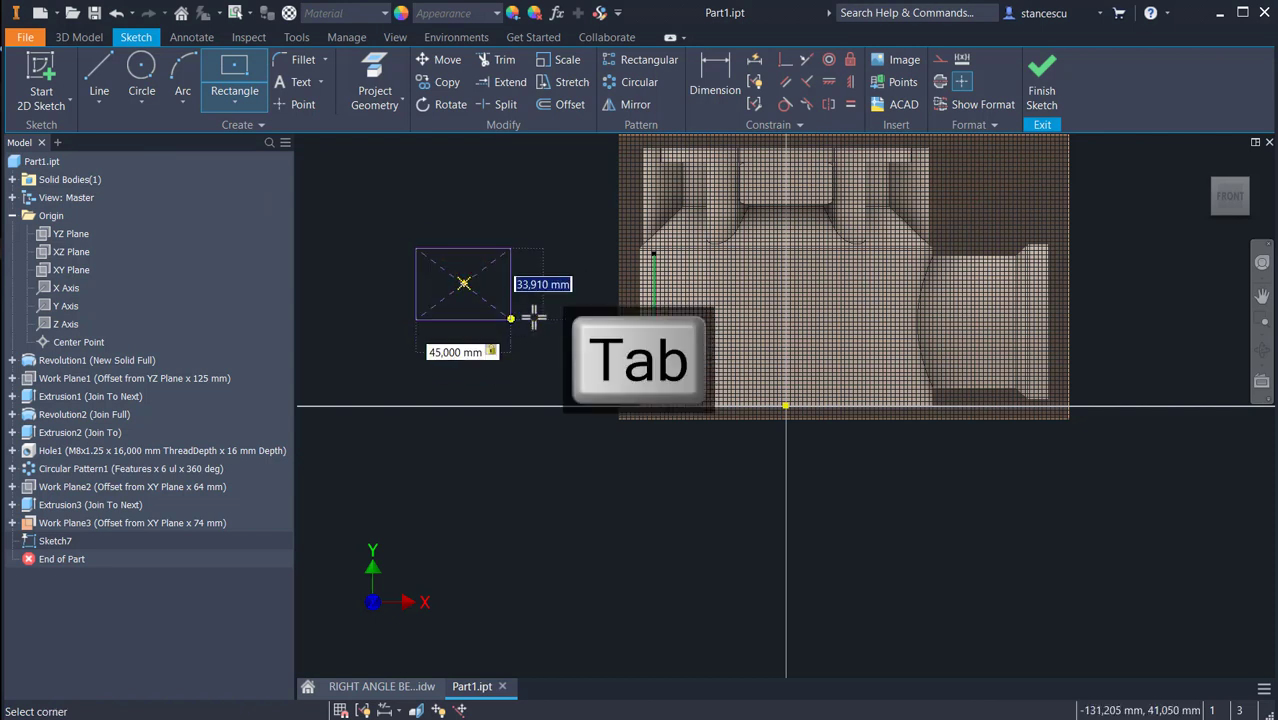
type("20")
key("Return")
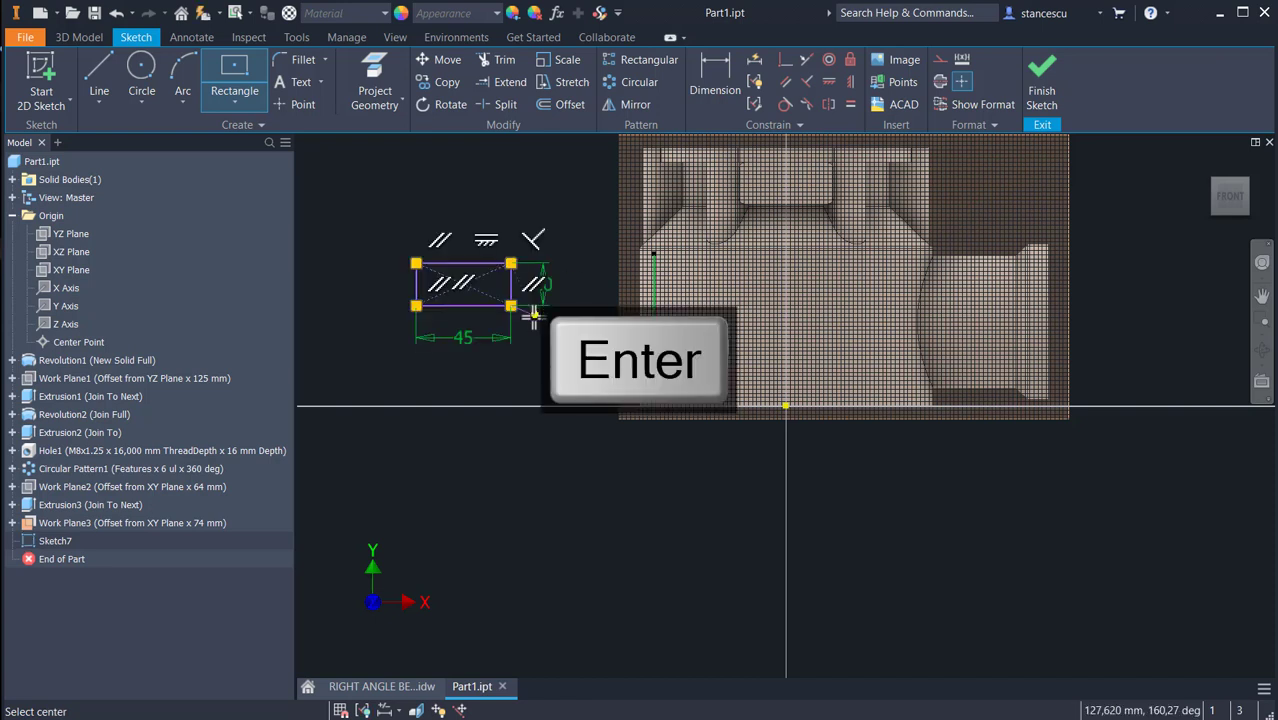
Align the center point of the new rectangle vertically with the sketch origin.
left_click(849, 81)
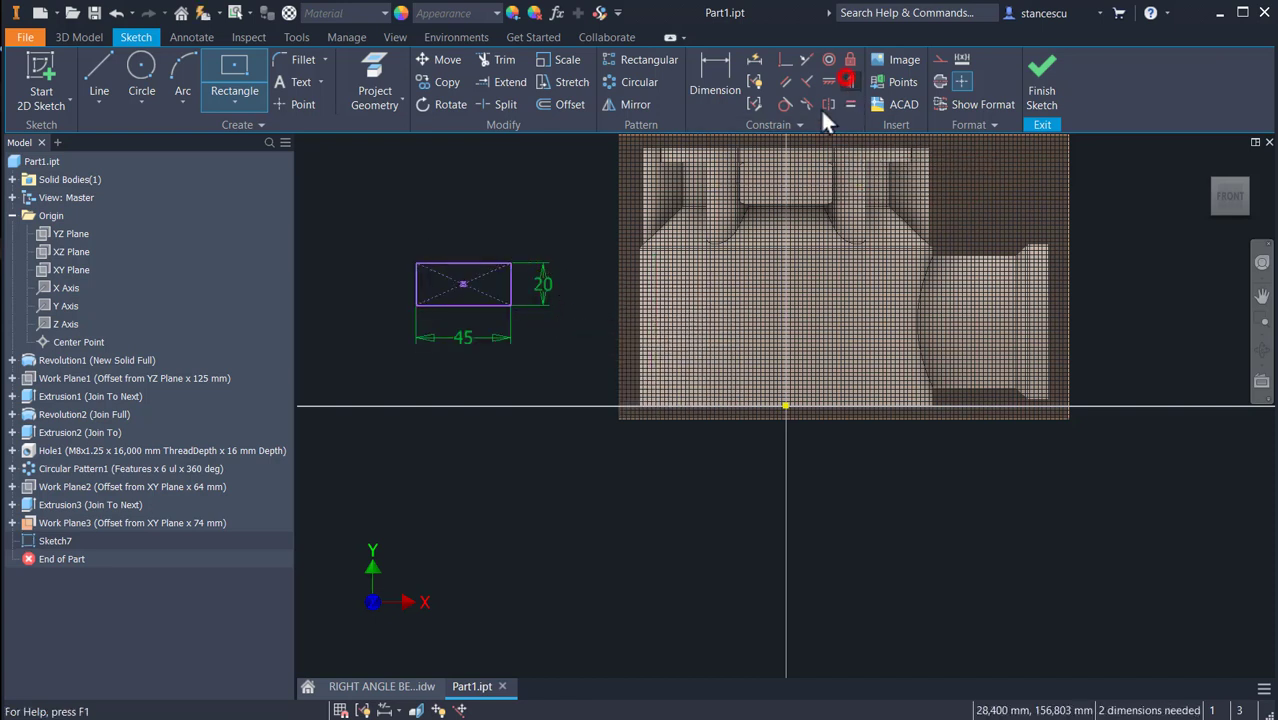
left_click(463, 285)
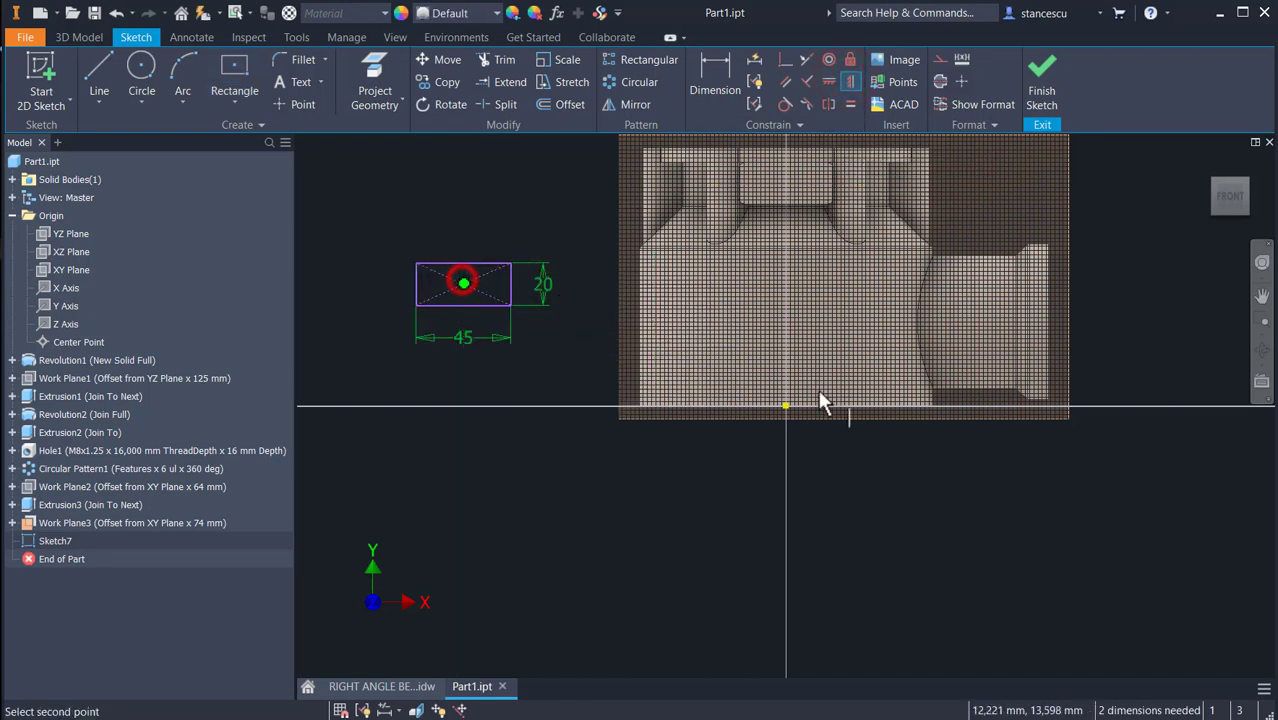
left_click(786, 406)
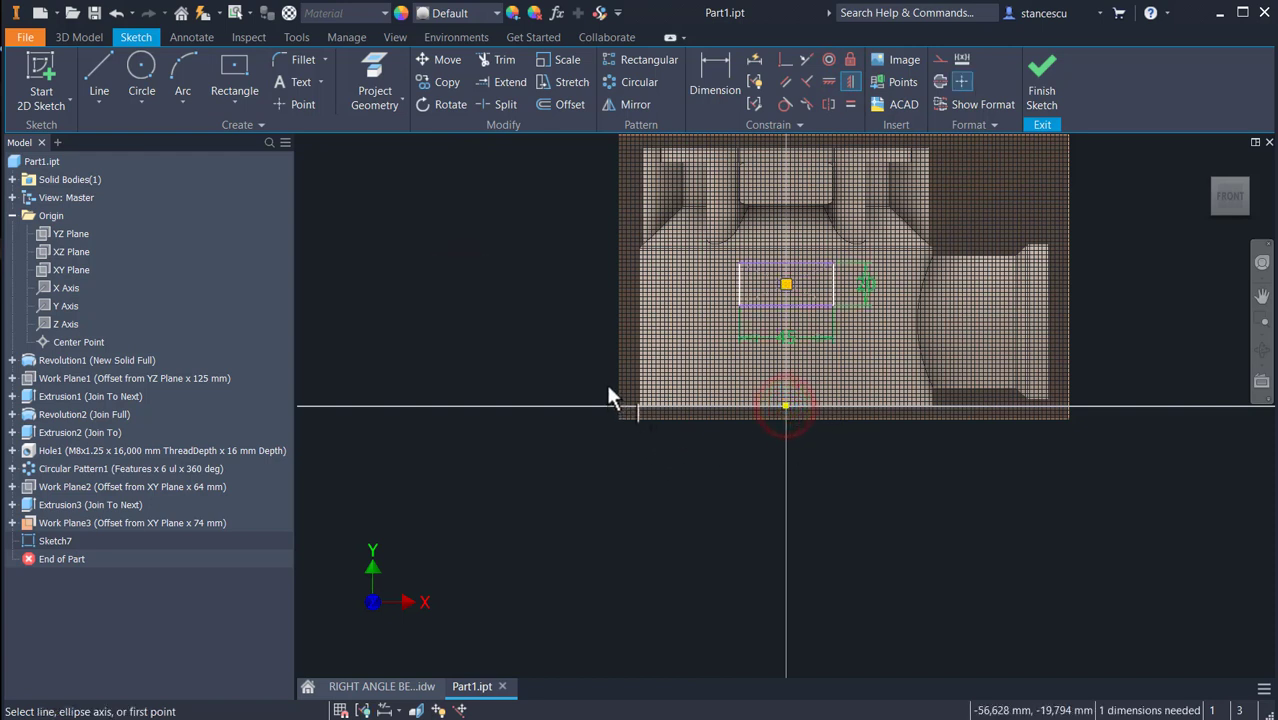
Dimension the lower pad rectangle's center 25 mm above the sketch origin.
left_click(707, 100)
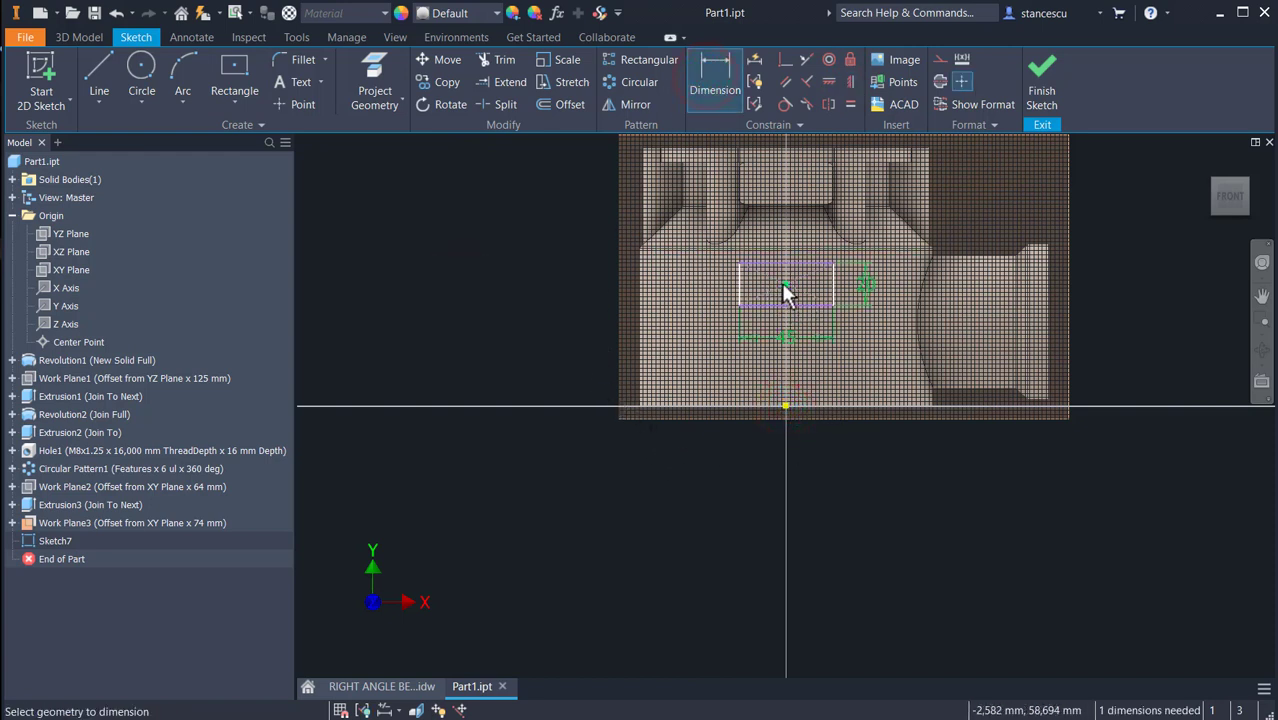
left_click(781, 283)
left_click(784, 404)
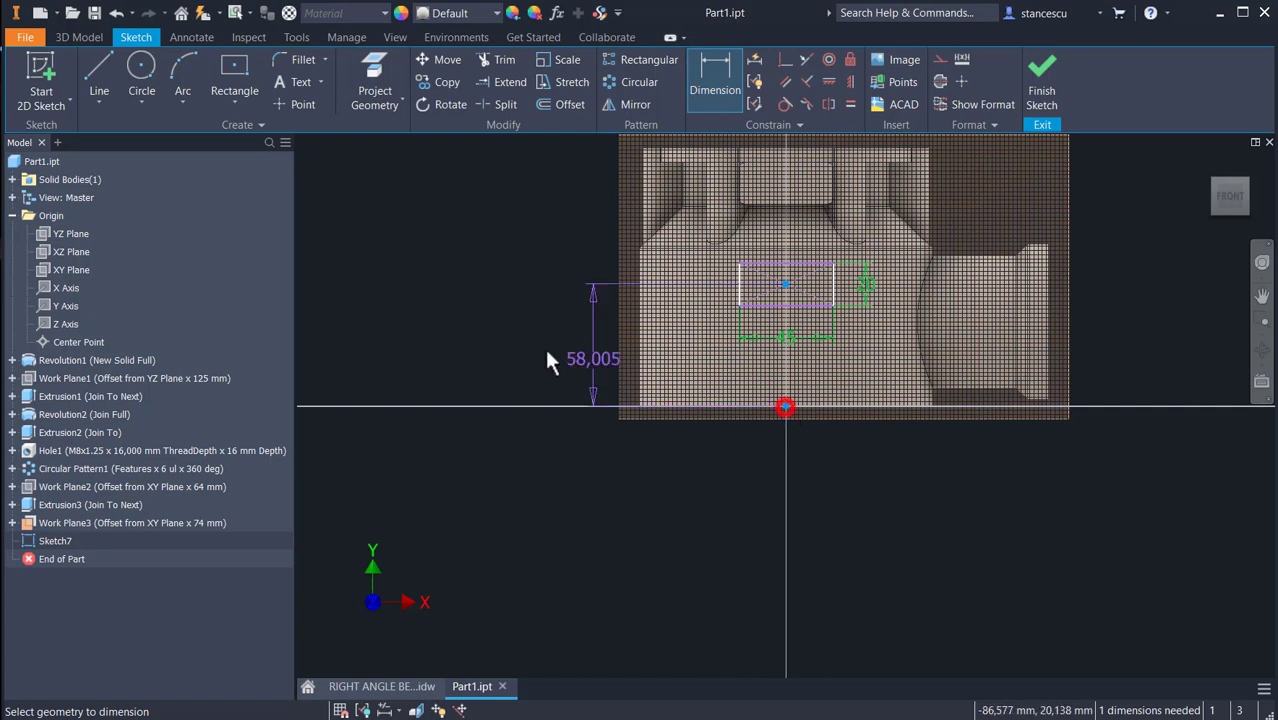
left_click(542, 345)
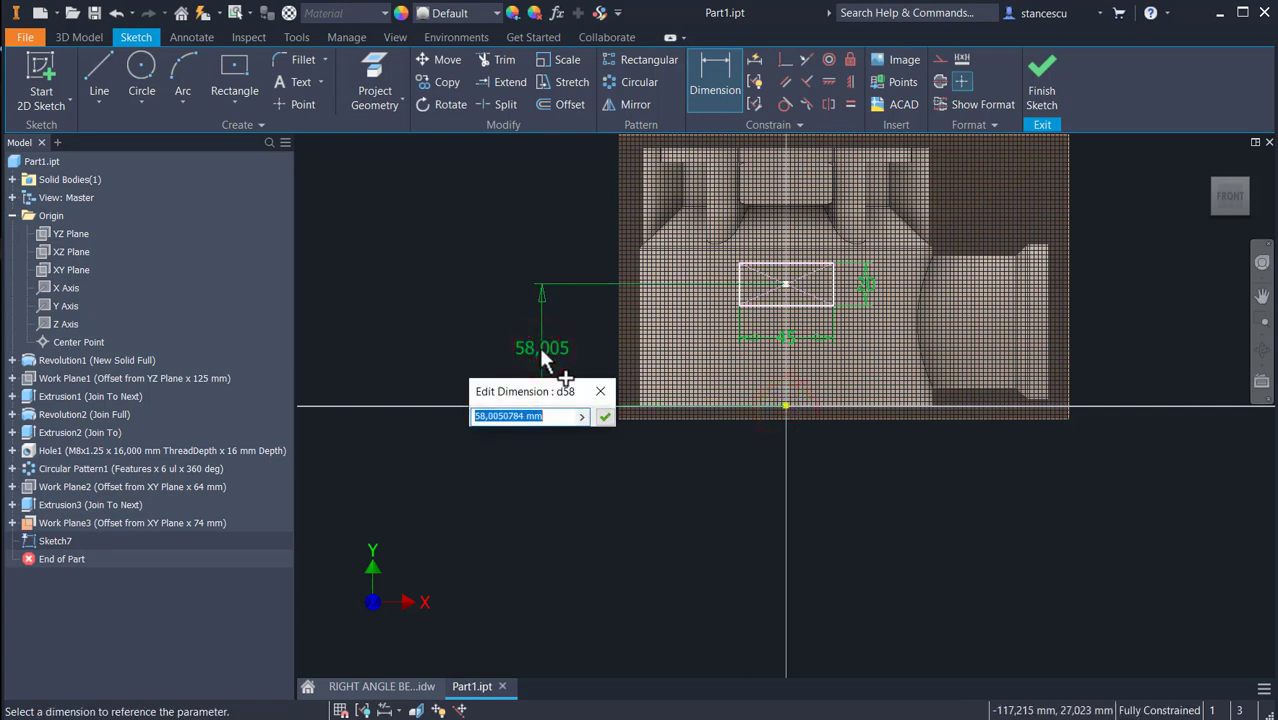
type("25")
key("Return")
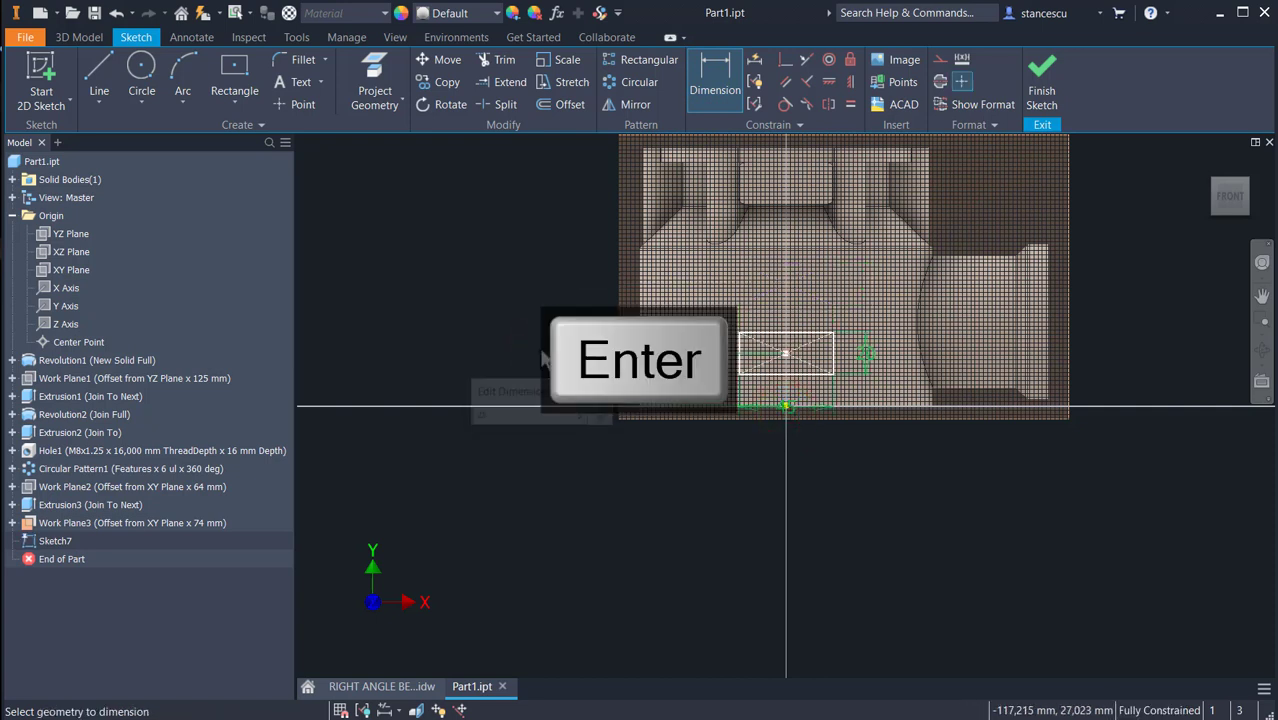
Finish the sketch, extrude the lower rectangle to the next face of the housing as a join, and hide the 74 mm offset plane.
left_click(1042, 80)
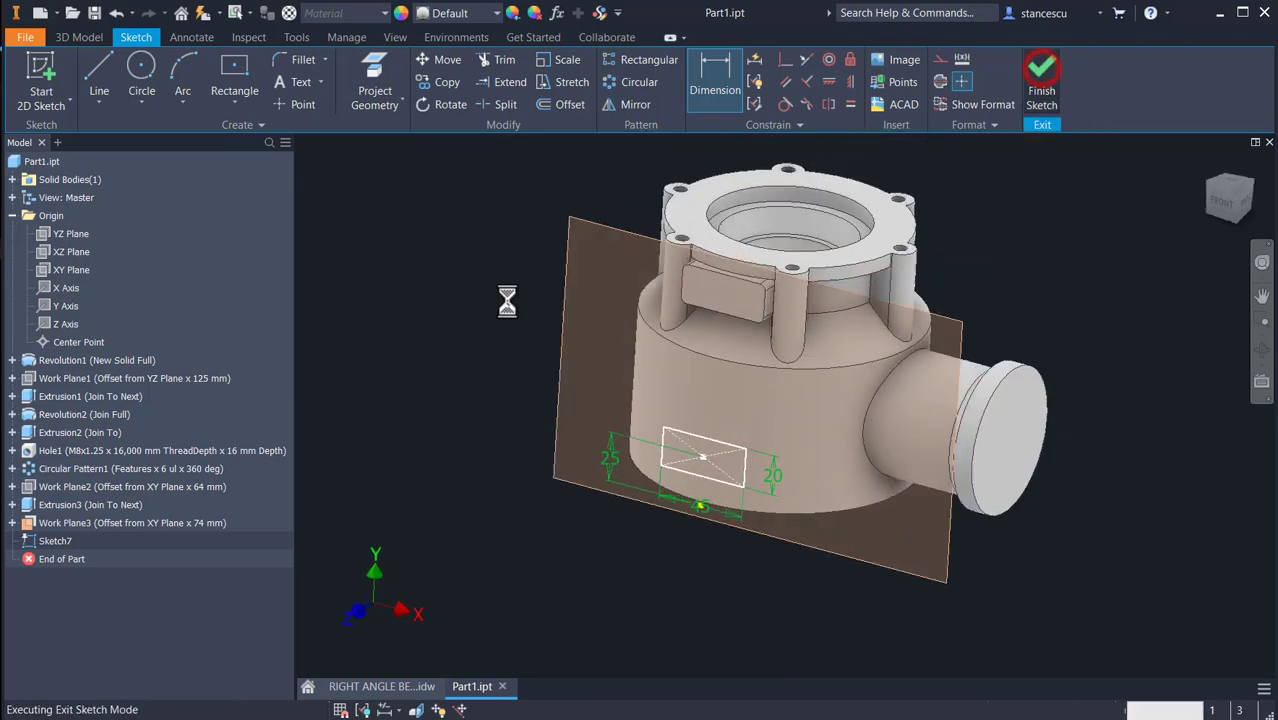
left_click(98, 72)
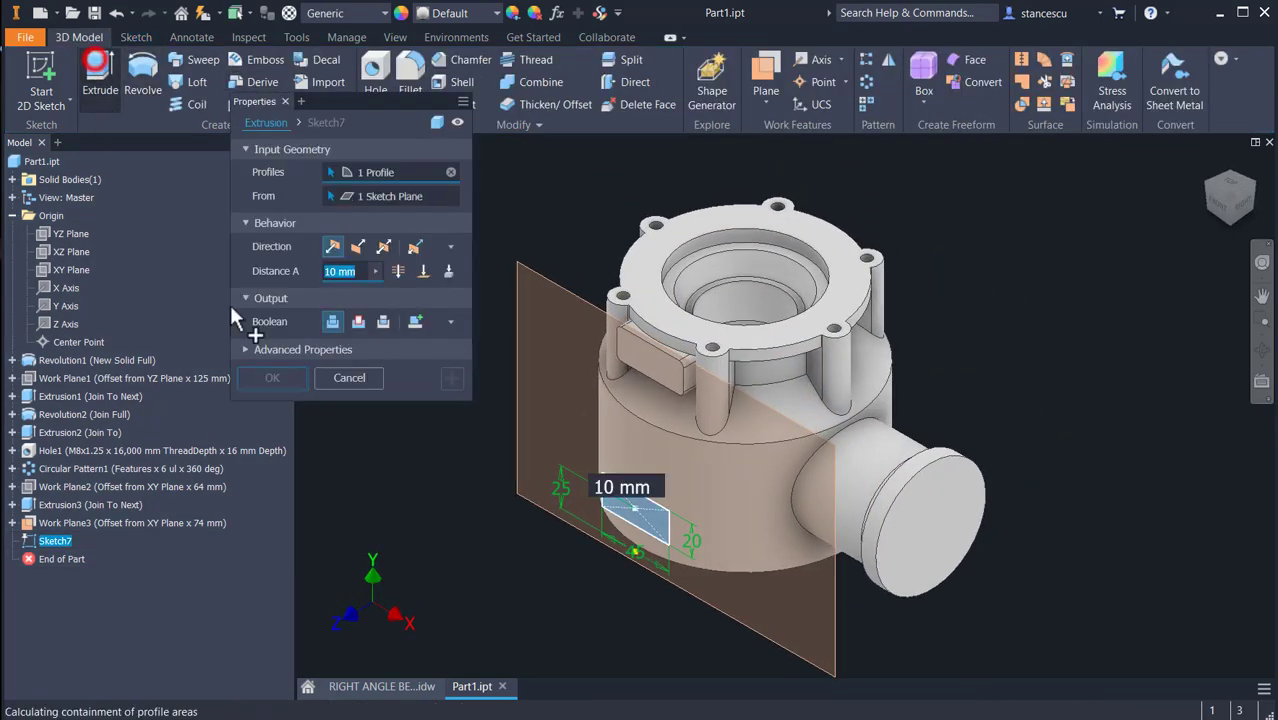
left_click(443, 274)
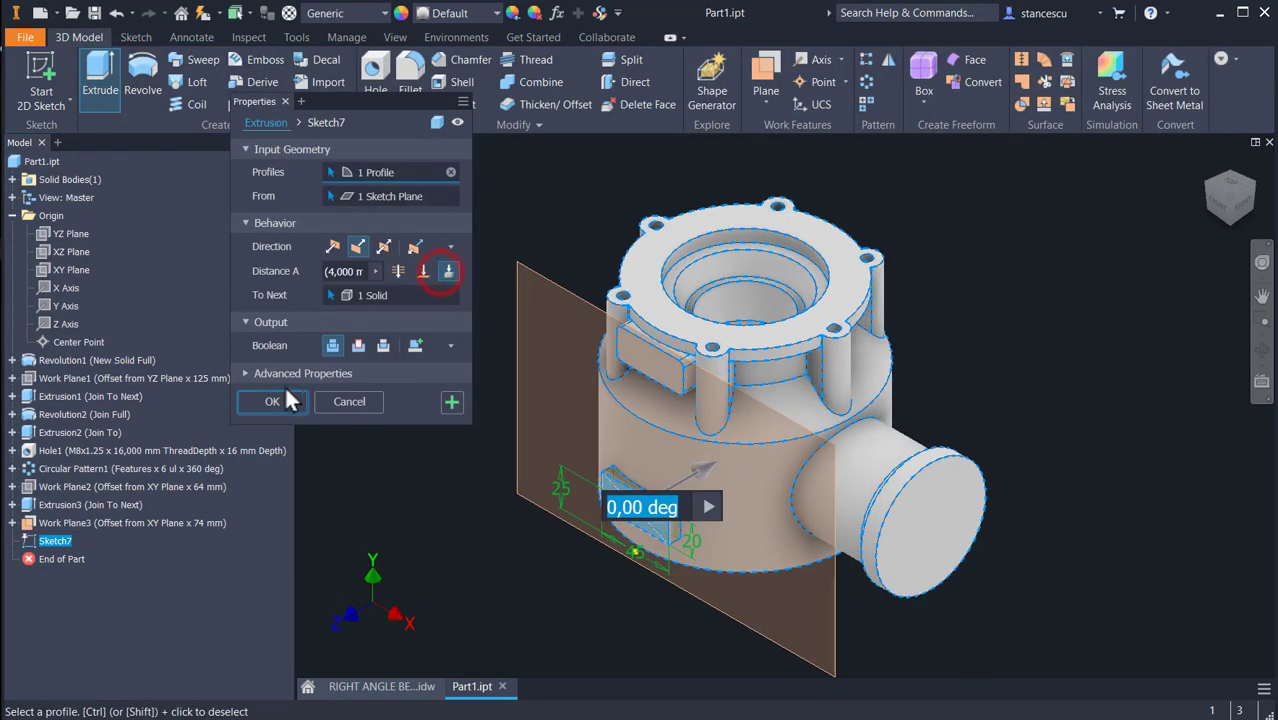
left_click(276, 405)
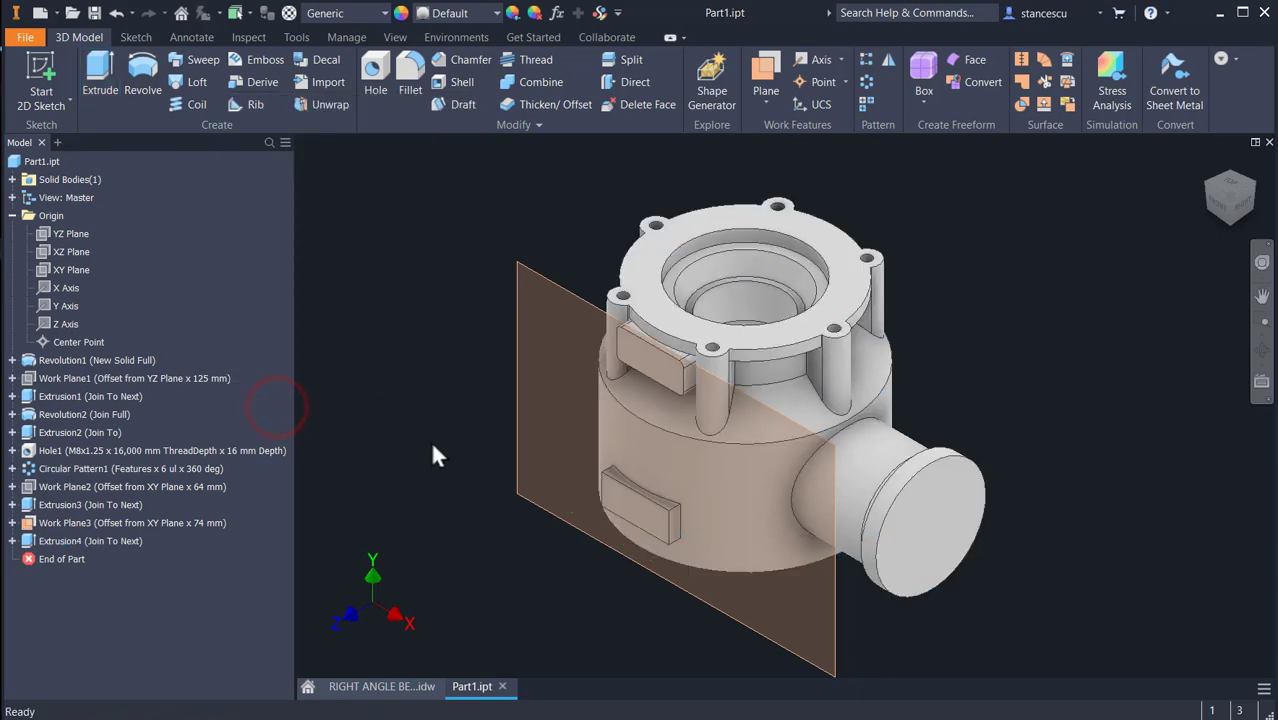
right_click(555, 280)
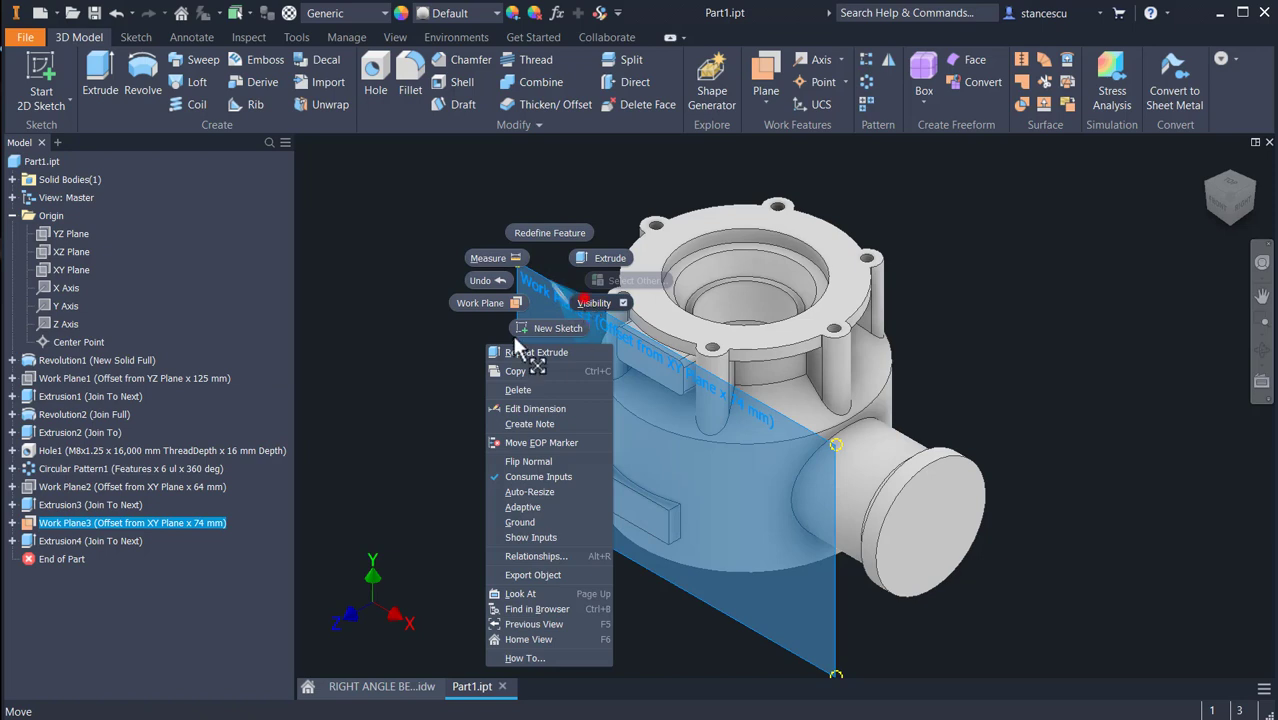
left_click(592, 303)
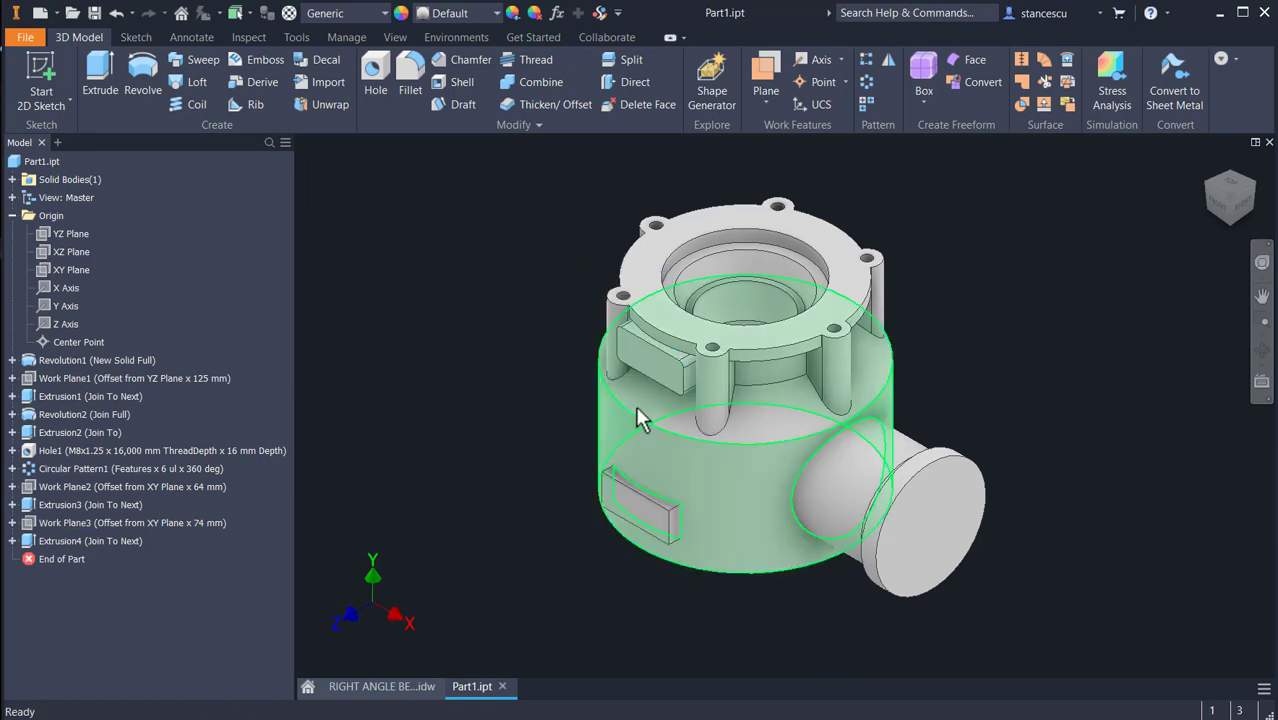
Check the pad hole callouts in the right angle bearing drawing, and place a sketch point on the upper pad's front face in the part.
left_click(398, 687)
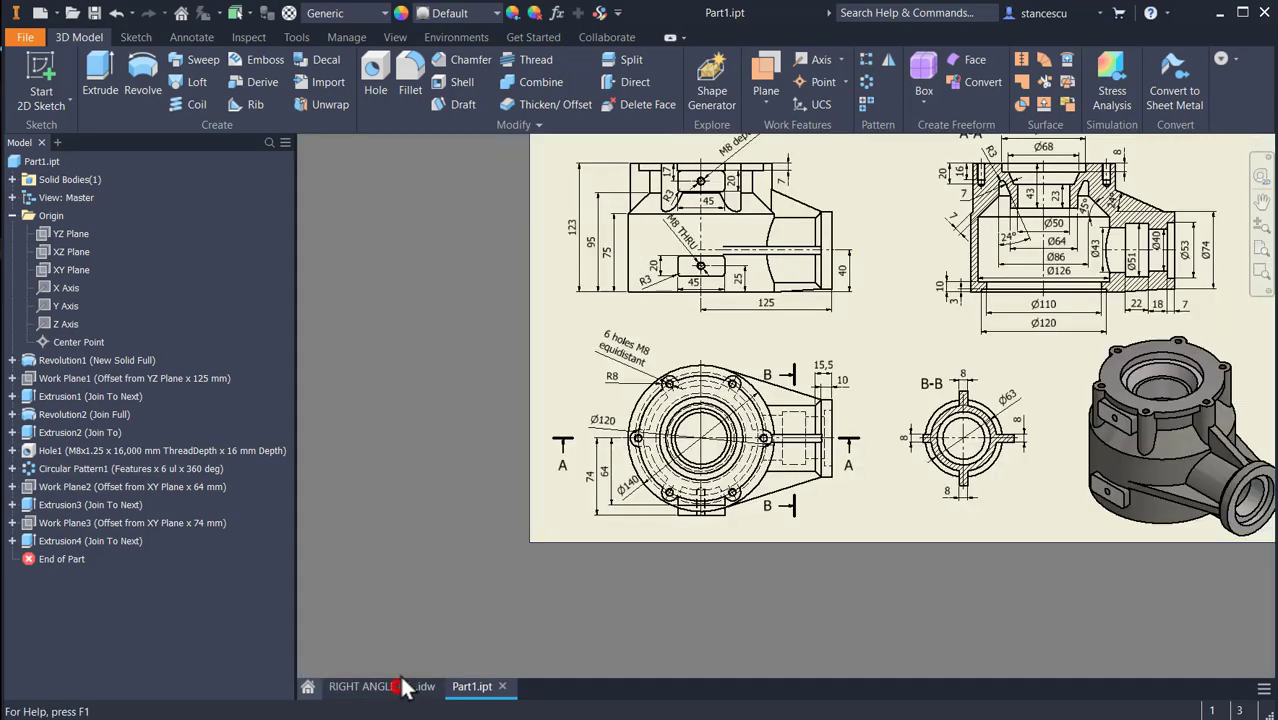
scroll(862, 427, "up", 3)
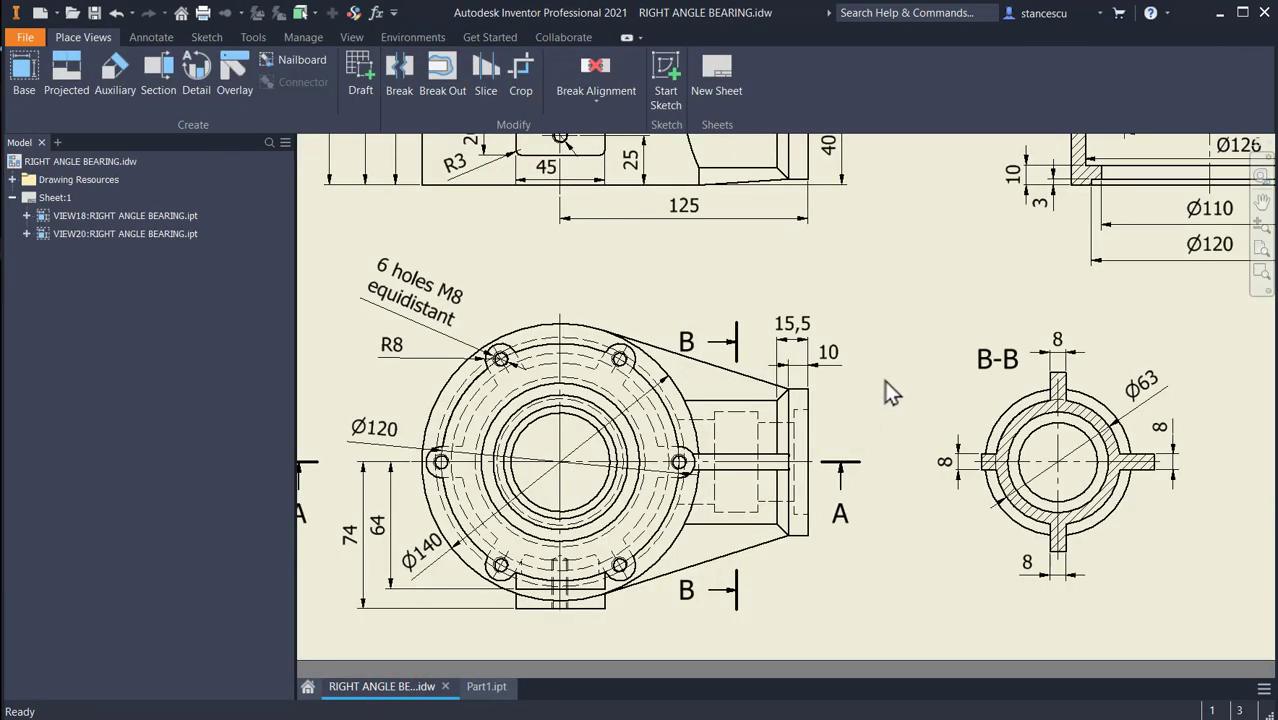
mouse_move(890, 393)
middle_mouse_down()
mouse_move(905, 615)
mouse_move(947, 611)
middle_mouse_up()
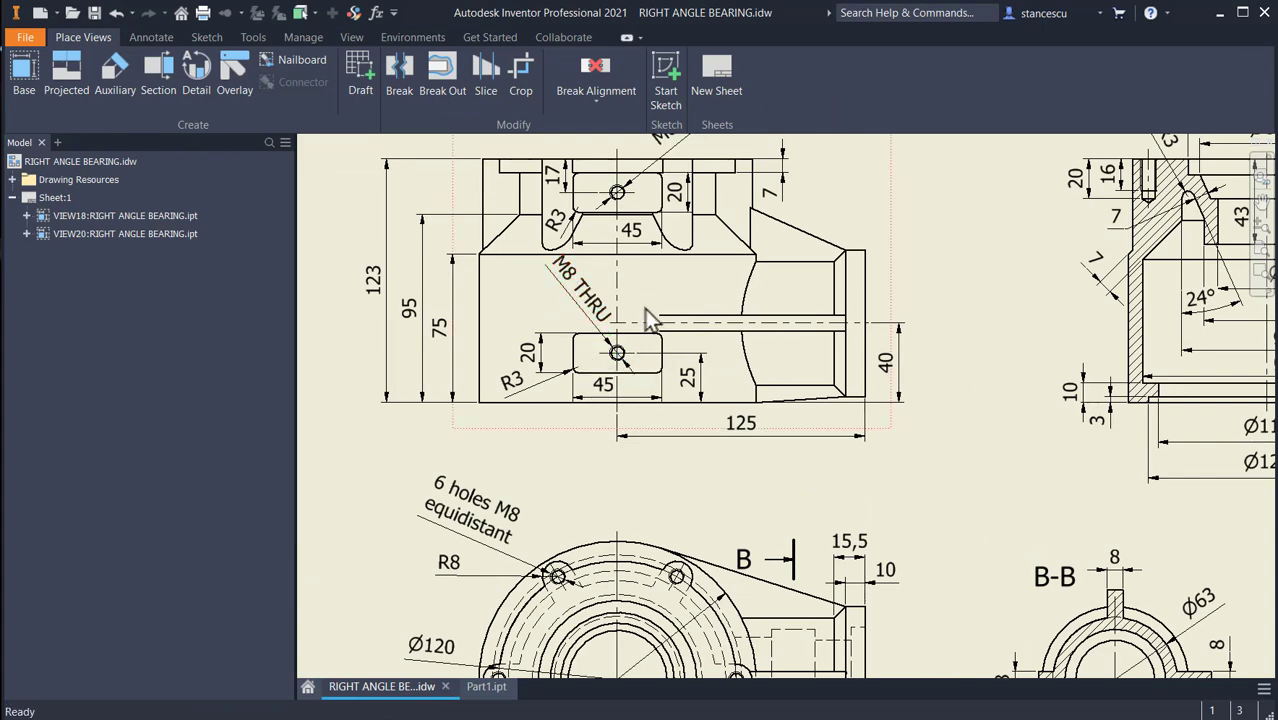
middle_click_drag(647, 314, 663, 477)
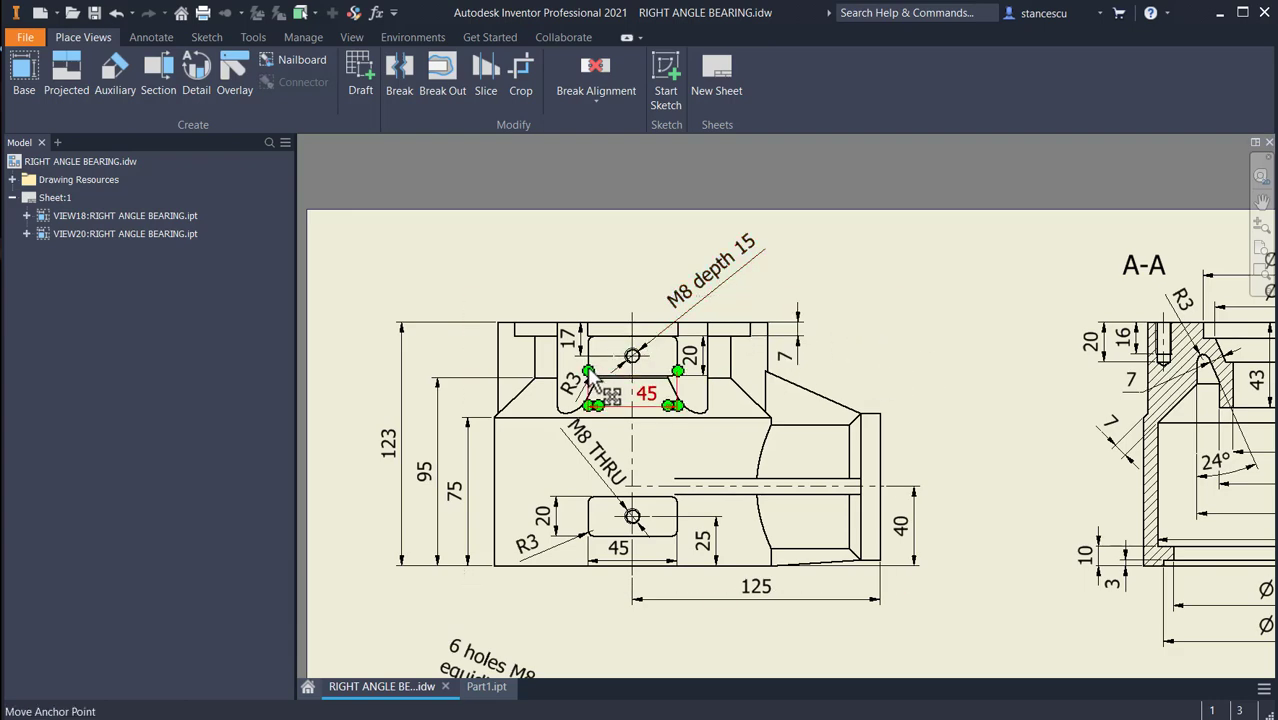
left_click(470, 686)
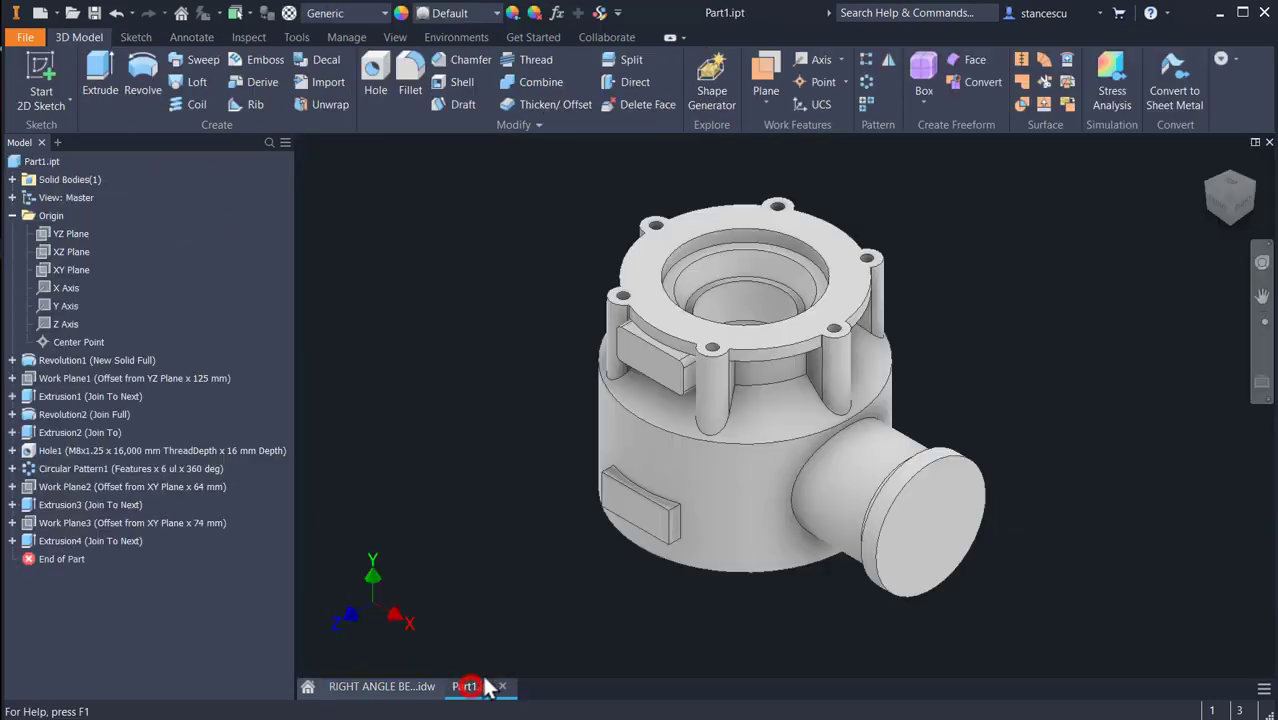
left_click(645, 360)
left_click(756, 348)
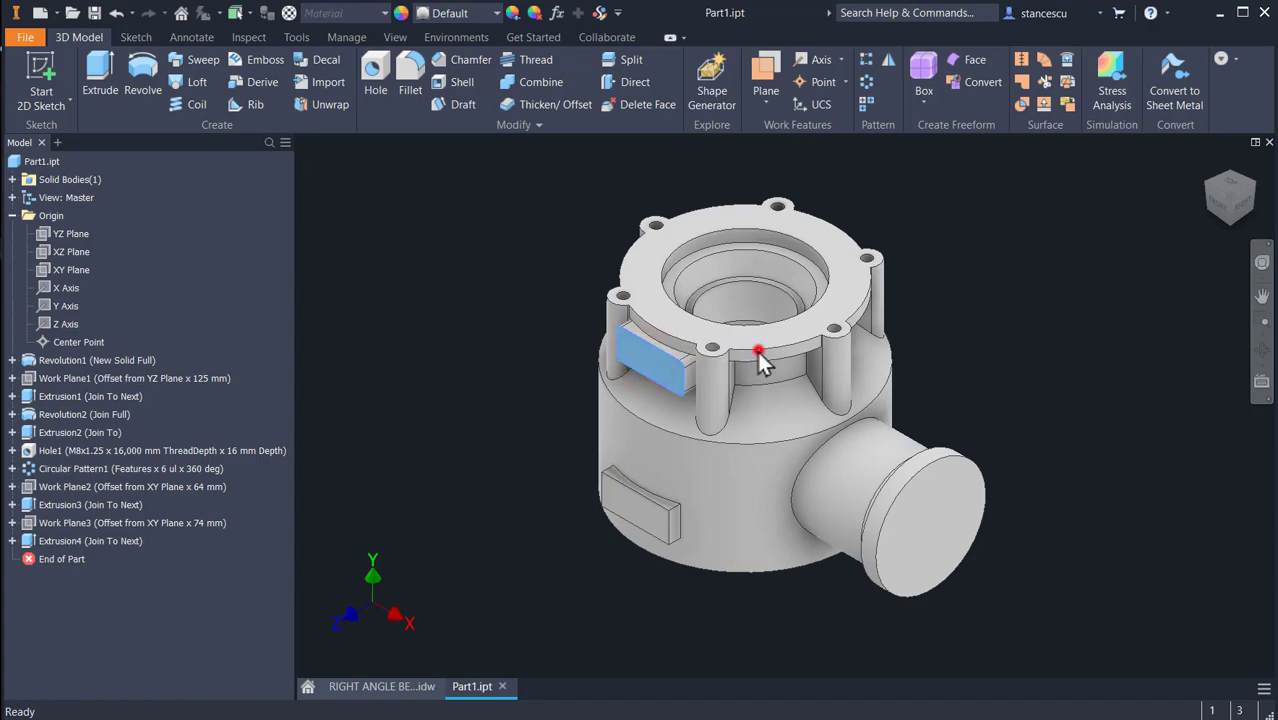
left_click(303, 106)
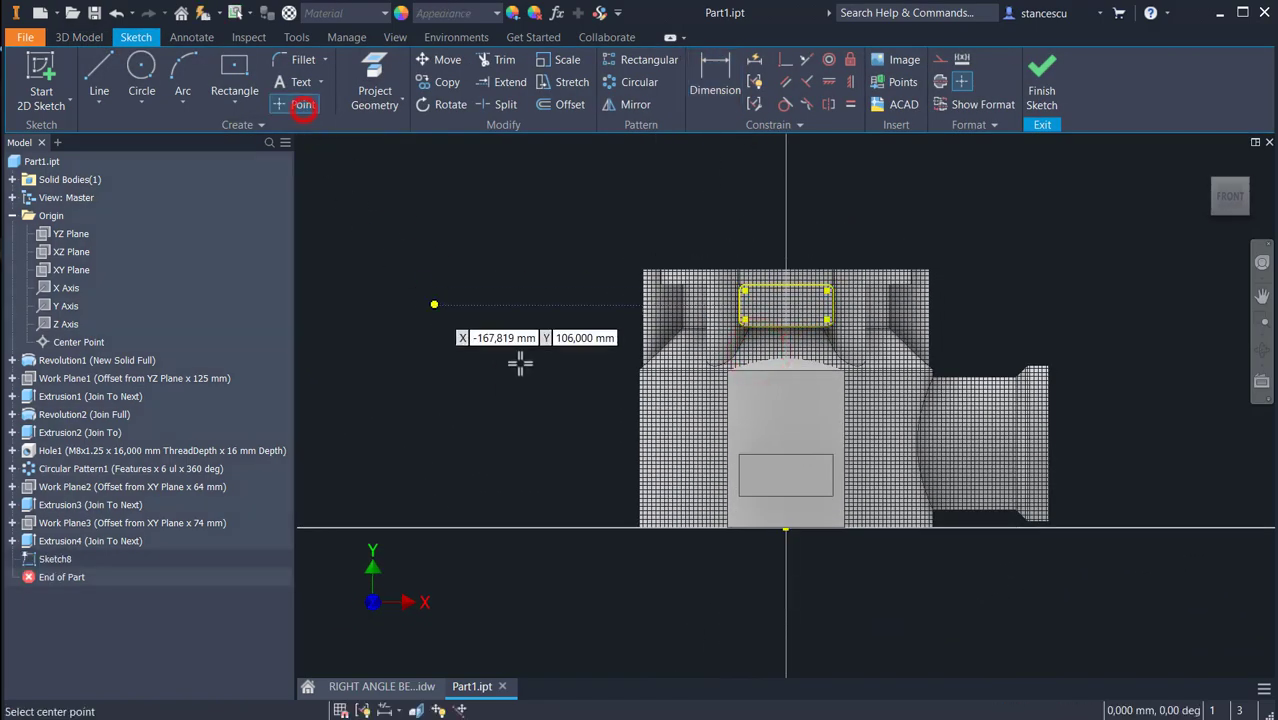
scroll(748, 373, "up", 2)
scroll(824, 477, "up", 2)
scroll(845, 360, "down", 3)
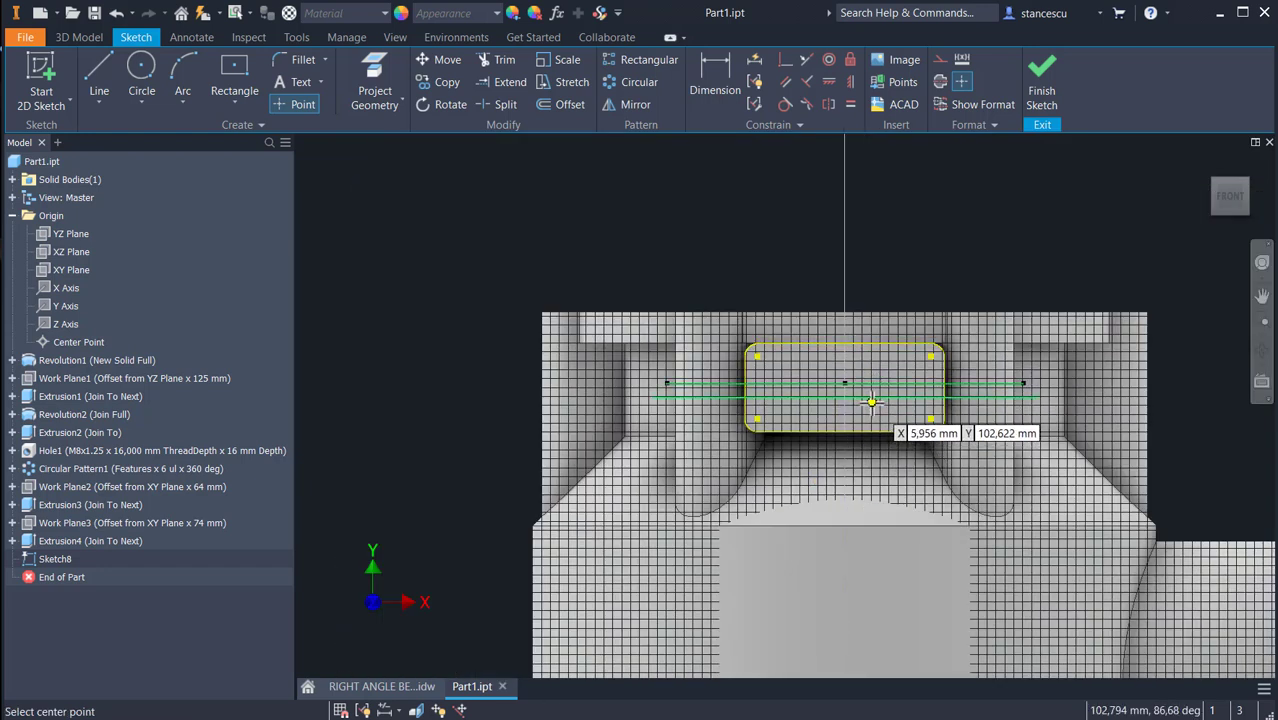
left_click(872, 408)
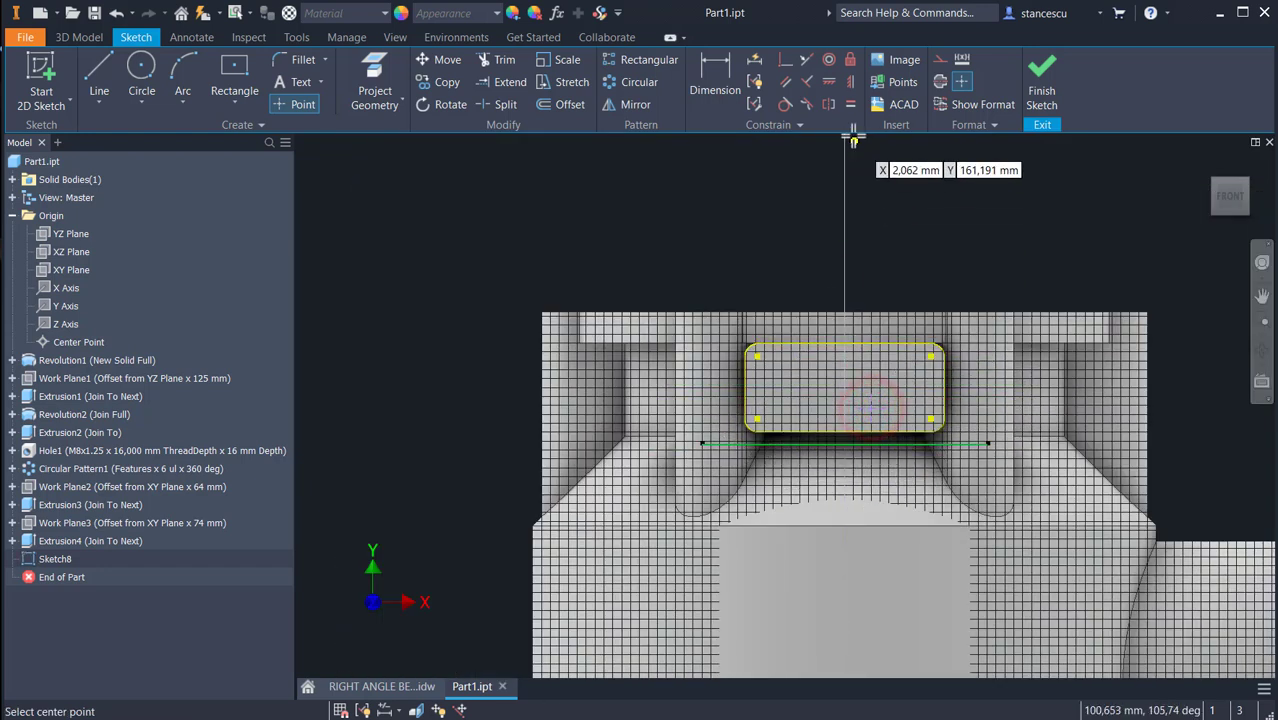
Constrain the sketch point horizontally to the midpoint of the upper pad's side edge and vertically to the midpoint of its top edge.
left_click(829, 82)
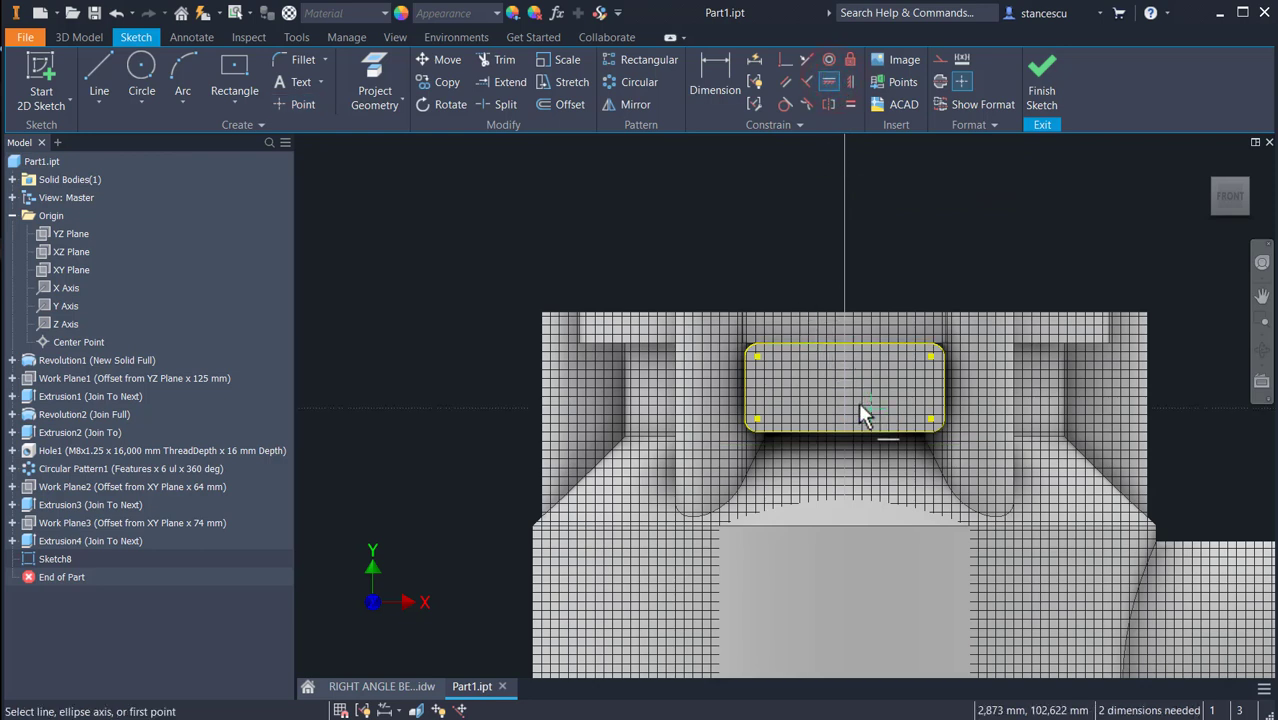
left_click(866, 406)
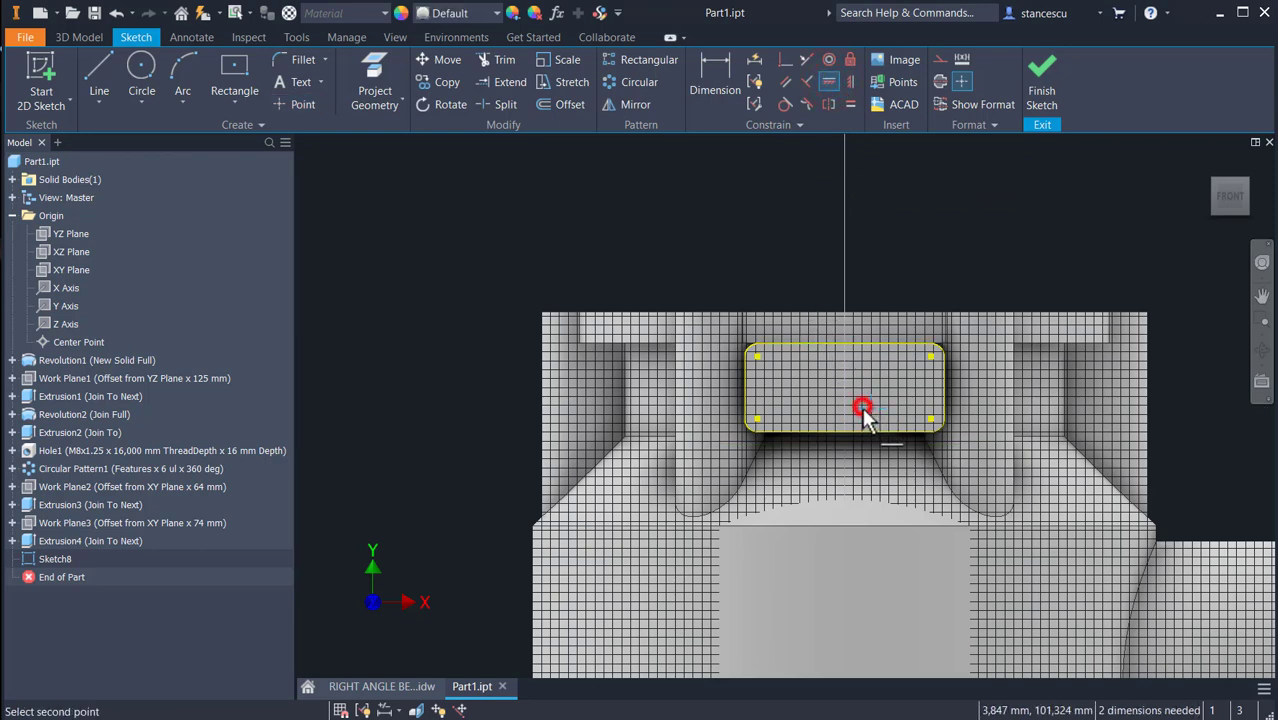
left_click(946, 387)
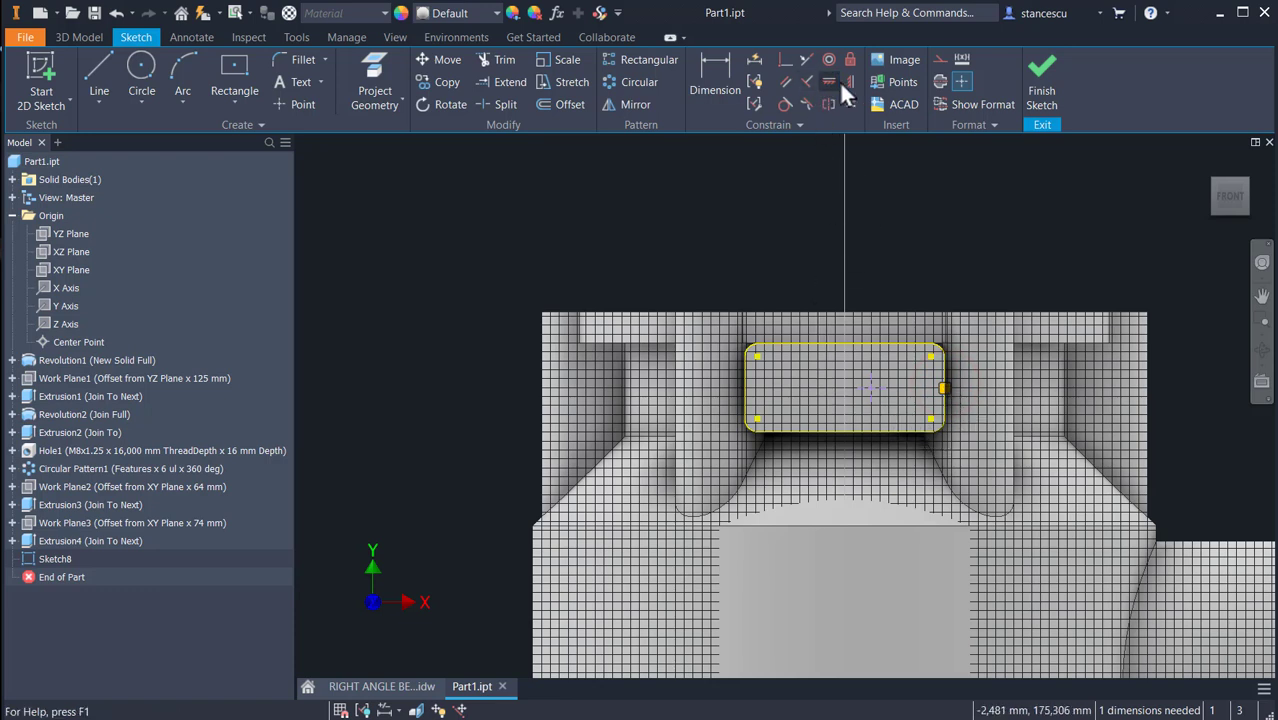
left_click(849, 82)
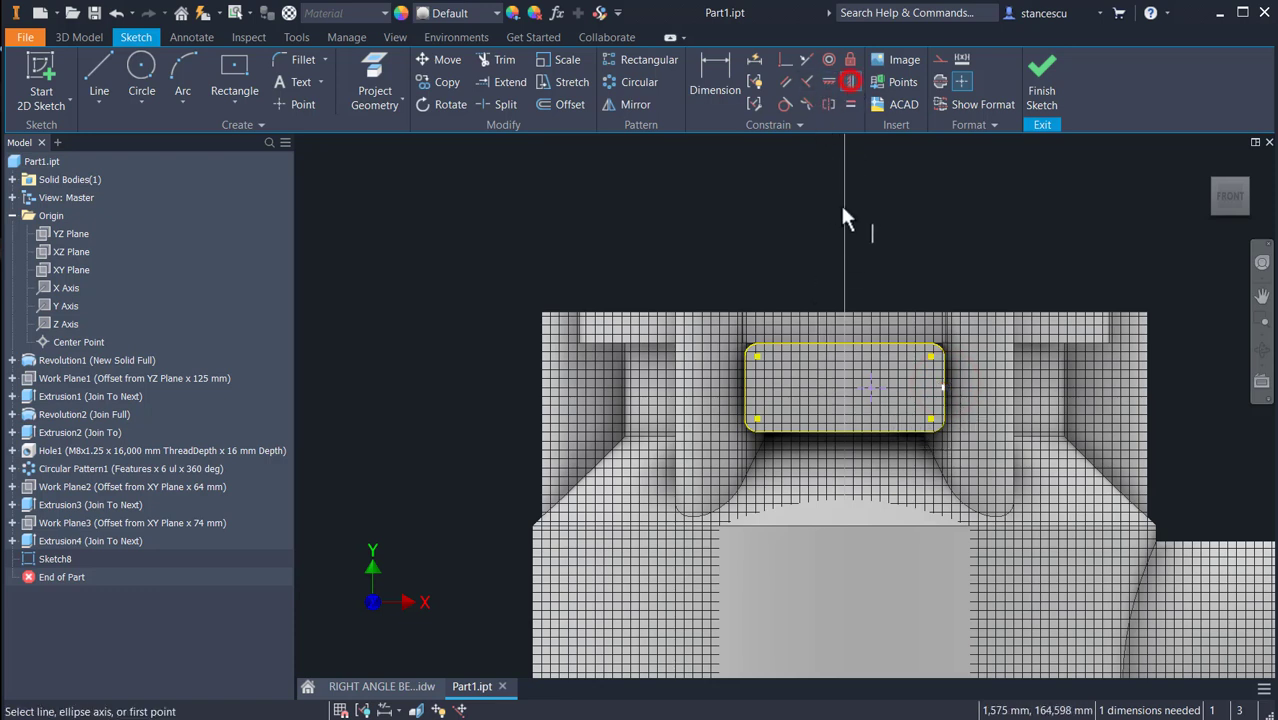
left_click(845, 345)
left_click(871, 389)
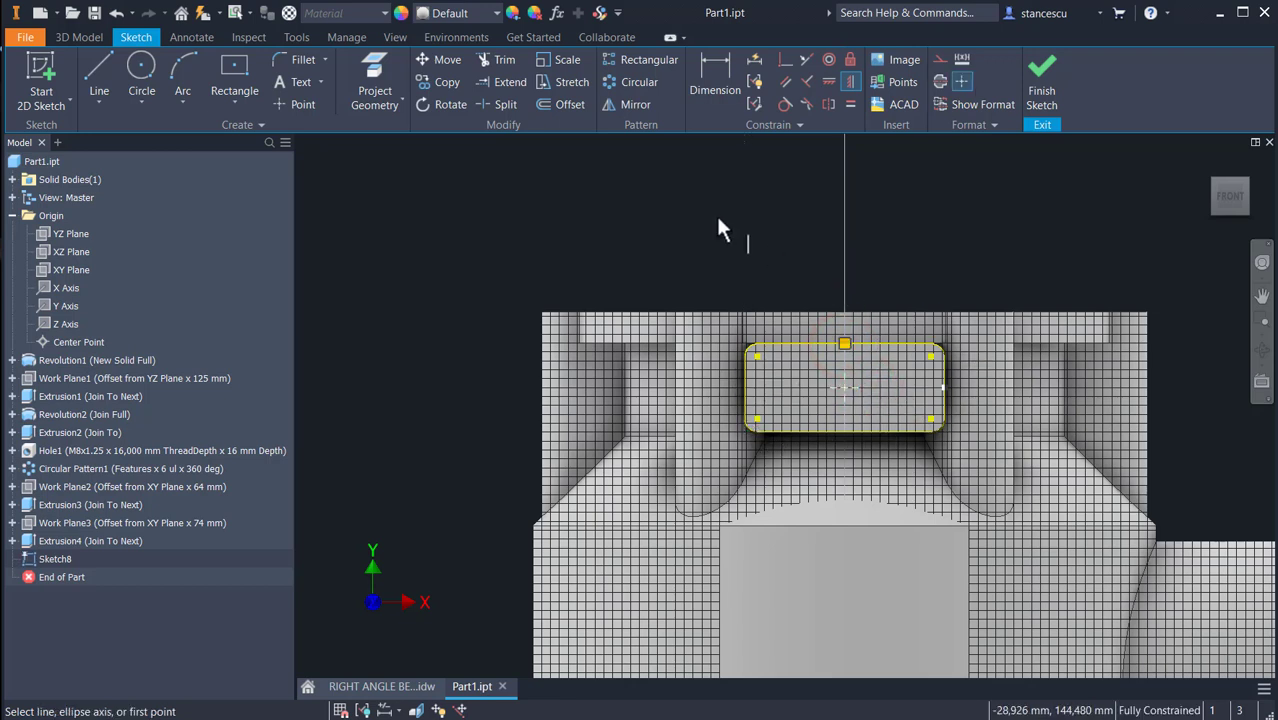
Finish the sketch and create an M8x1.25 threaded hole at the point, with full-depth thread and a depth of 15 mm.
left_click(1043, 88)
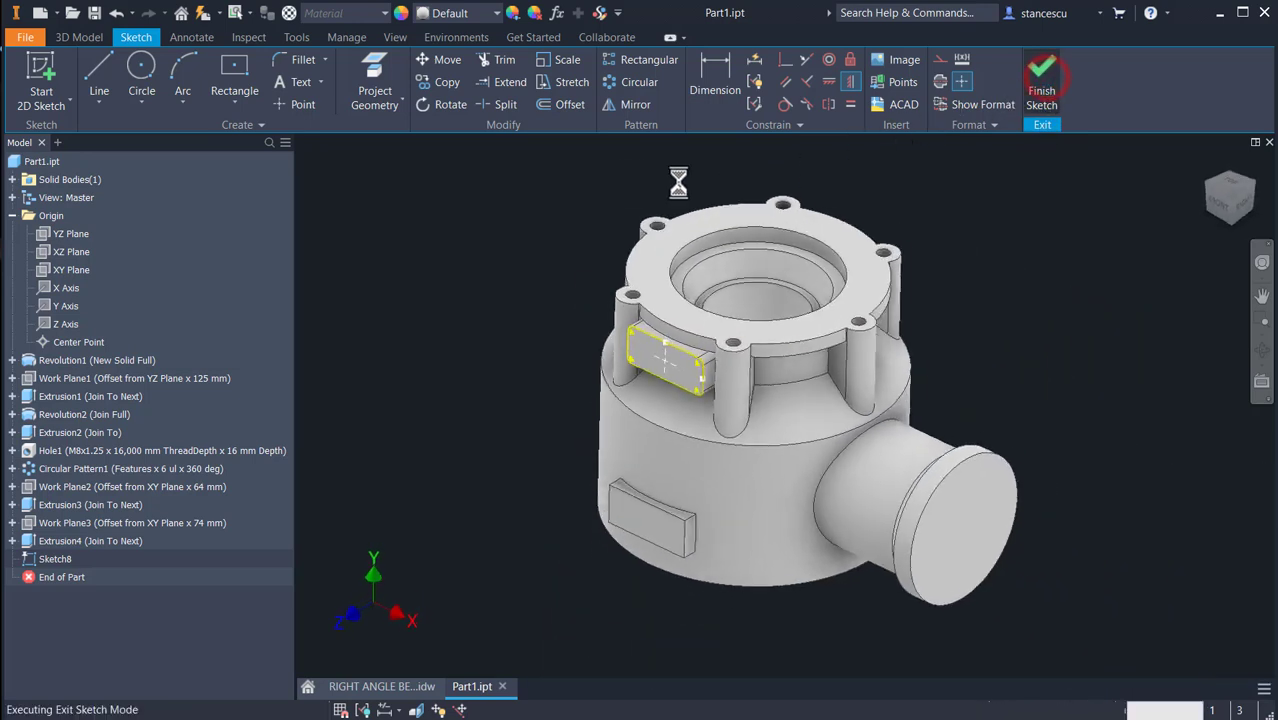
left_click(371, 95)
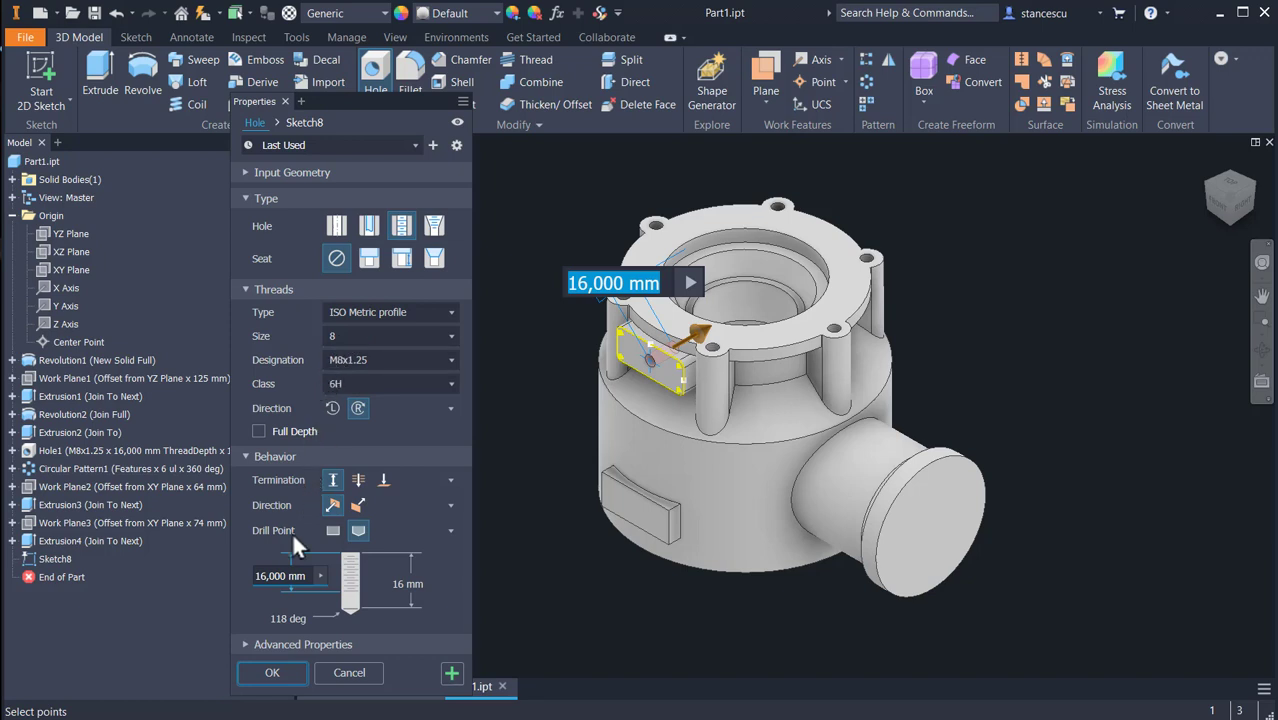
left_click(259, 429)
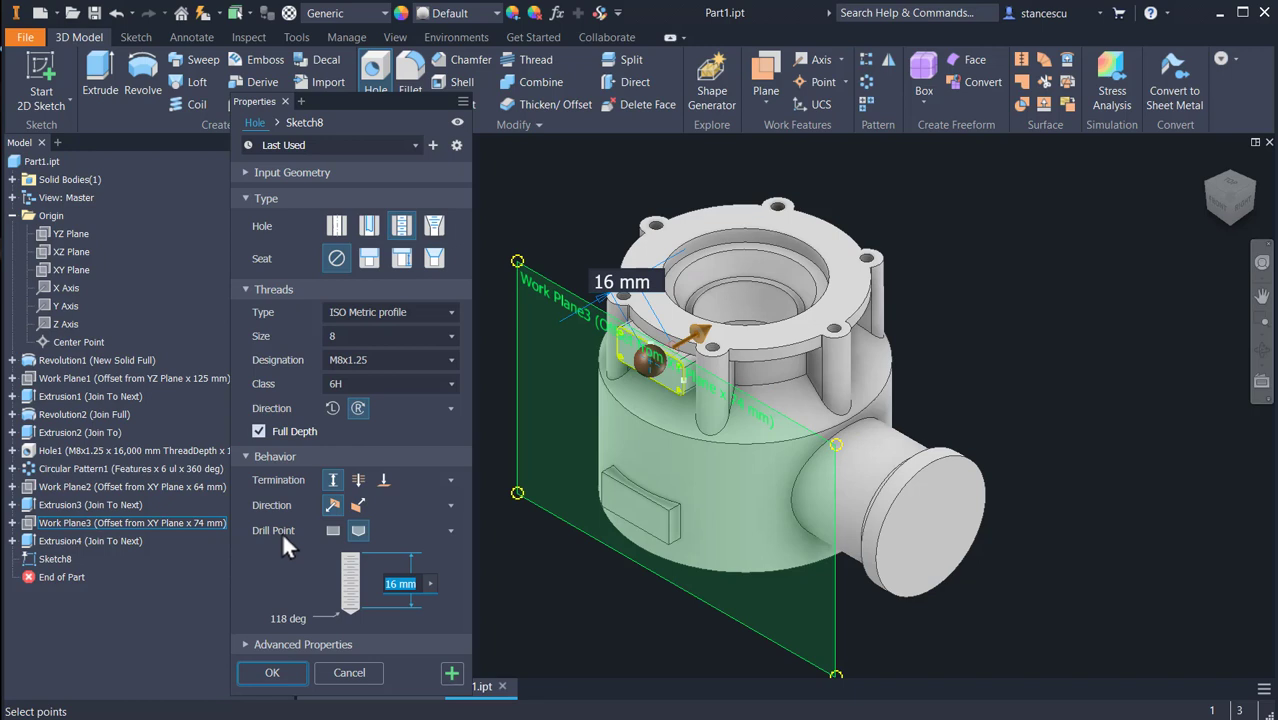
type("15")
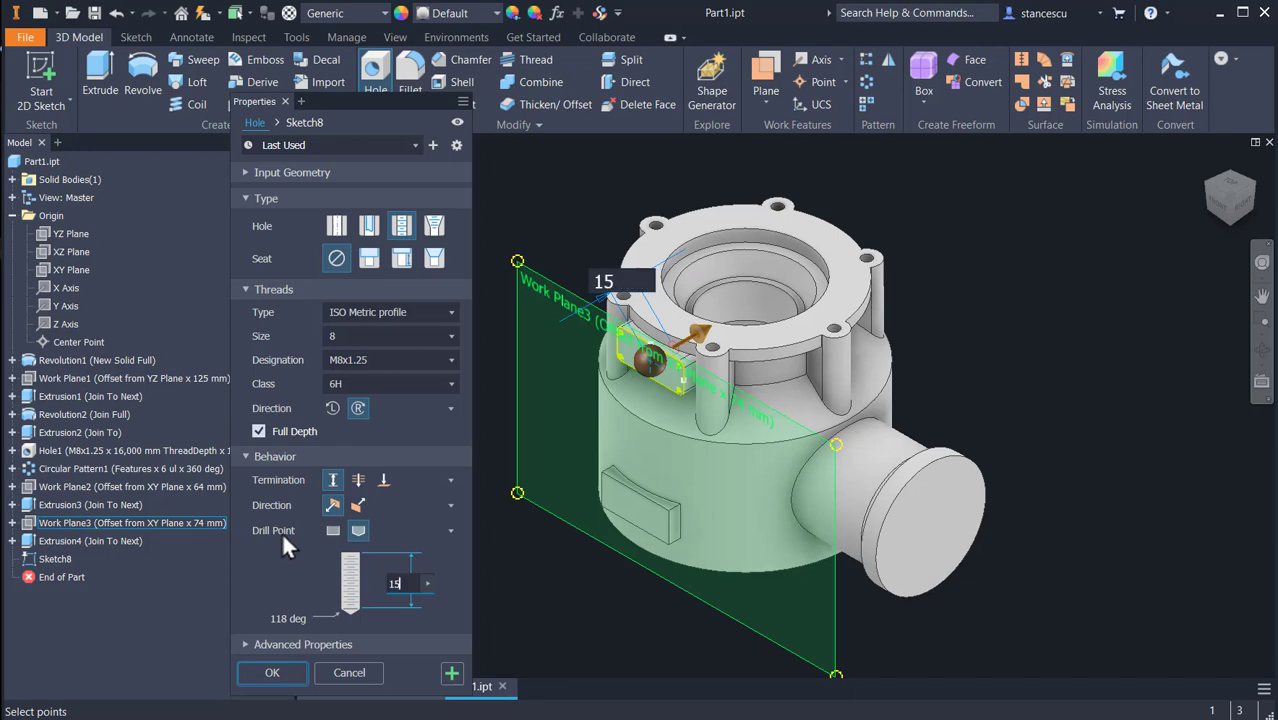
key("Return")
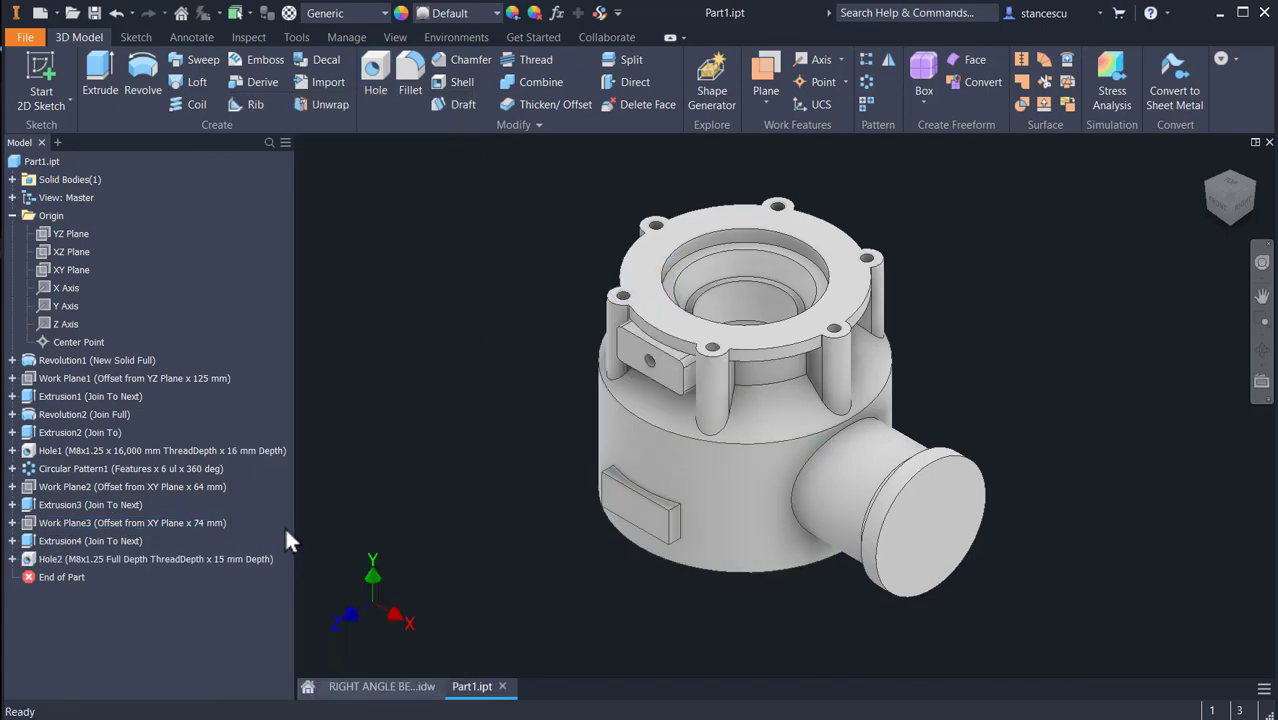
left_click(653, 508)
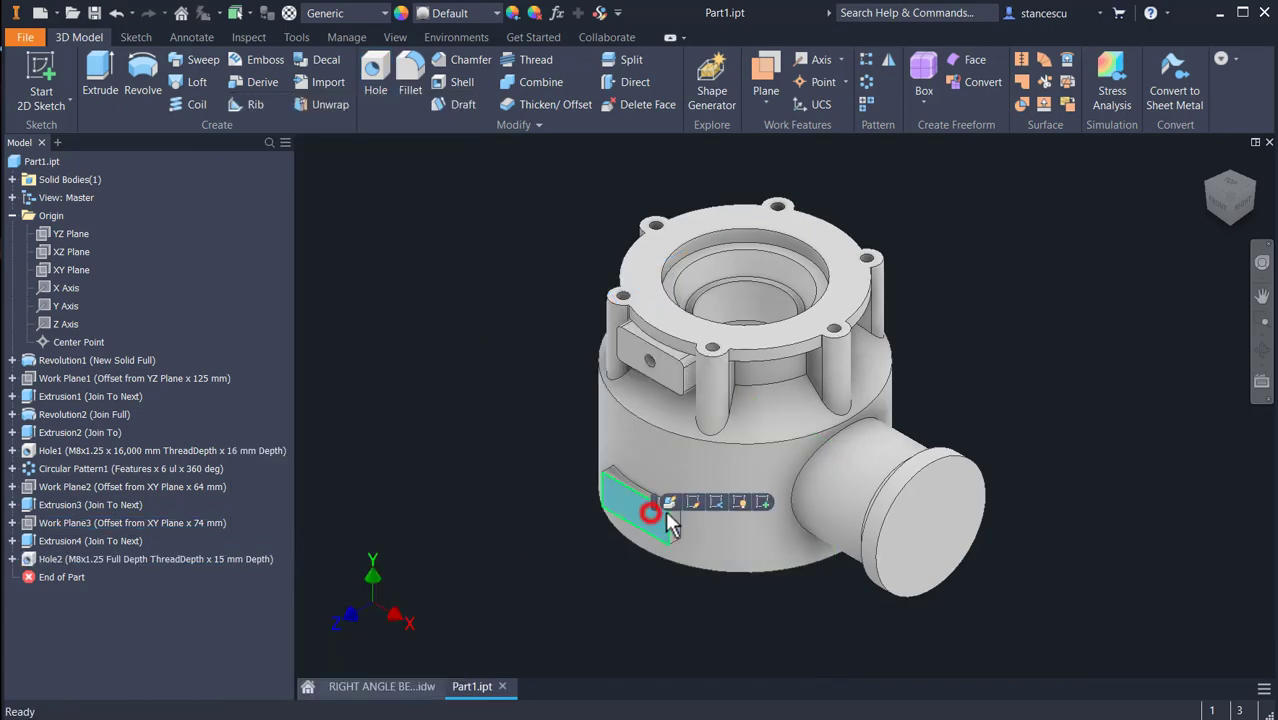
left_click(763, 500)
scroll(658, 362, "up", 3)
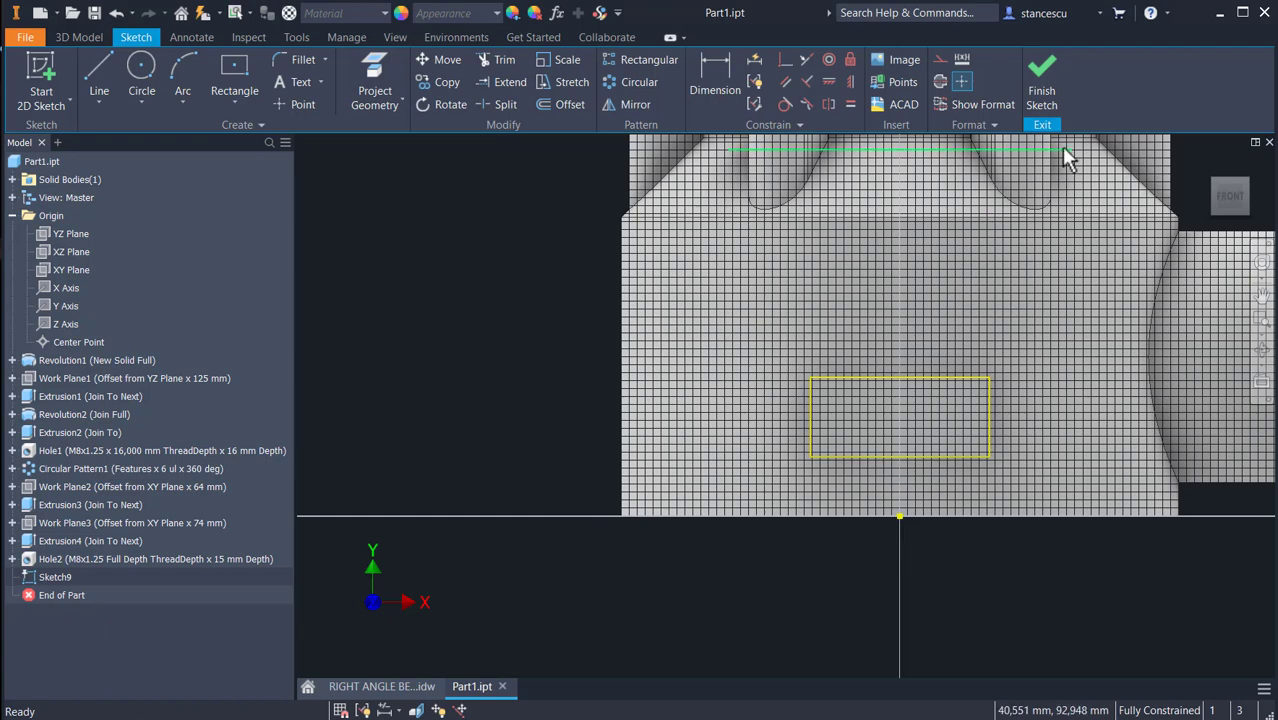
left_click(1045, 88)
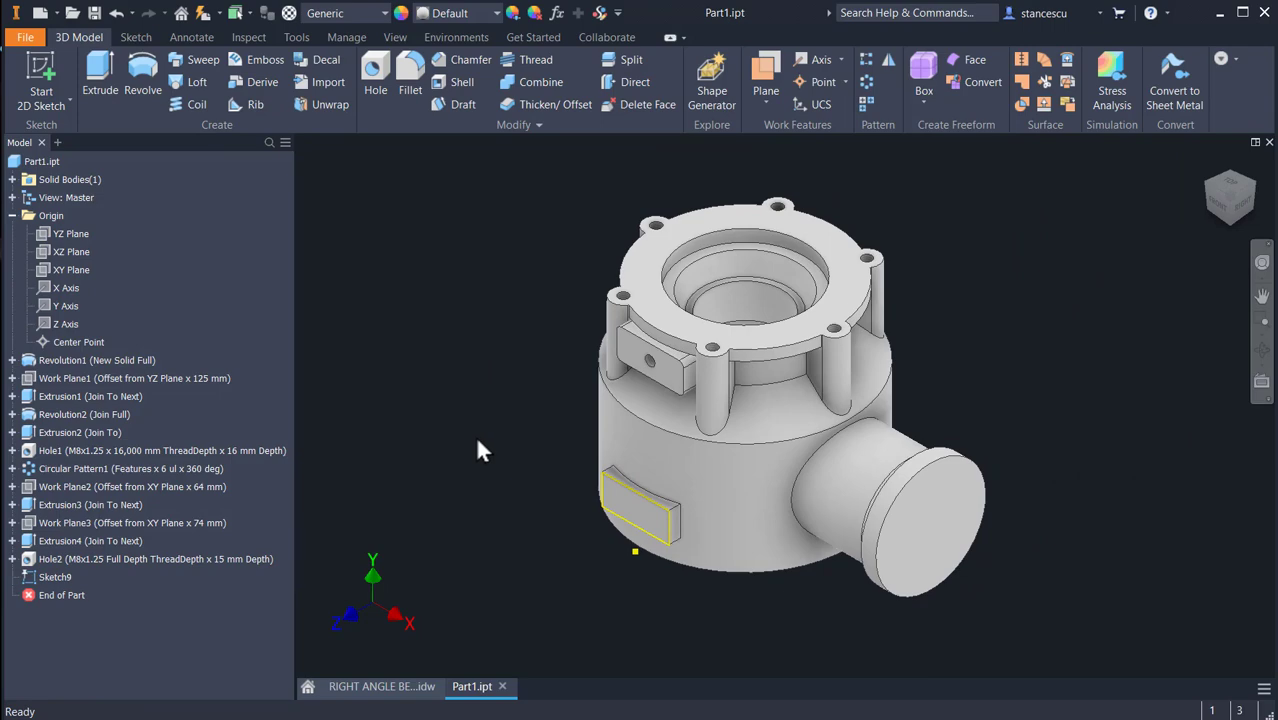
key("ctrl+z")
key("ctrl+z")
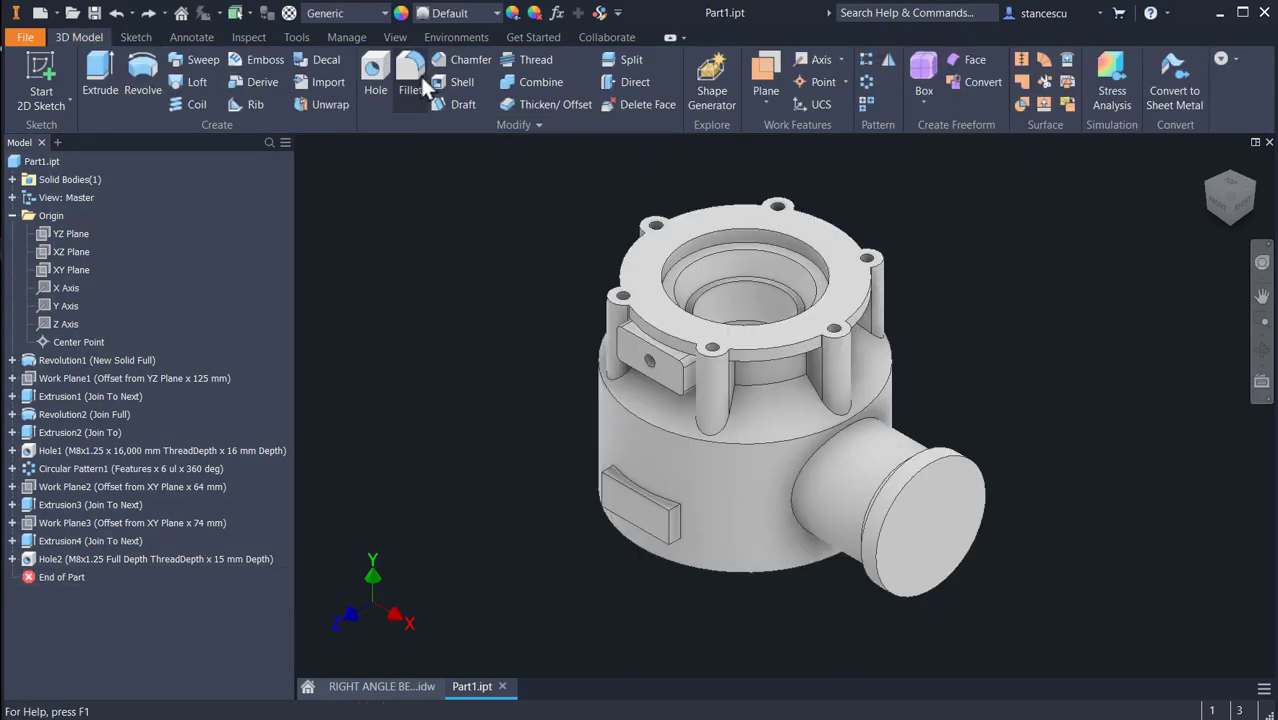
Fillet the four short corner edges of the lower side pad with a 3 mm radius.
scroll(735, 490, "up", 3)
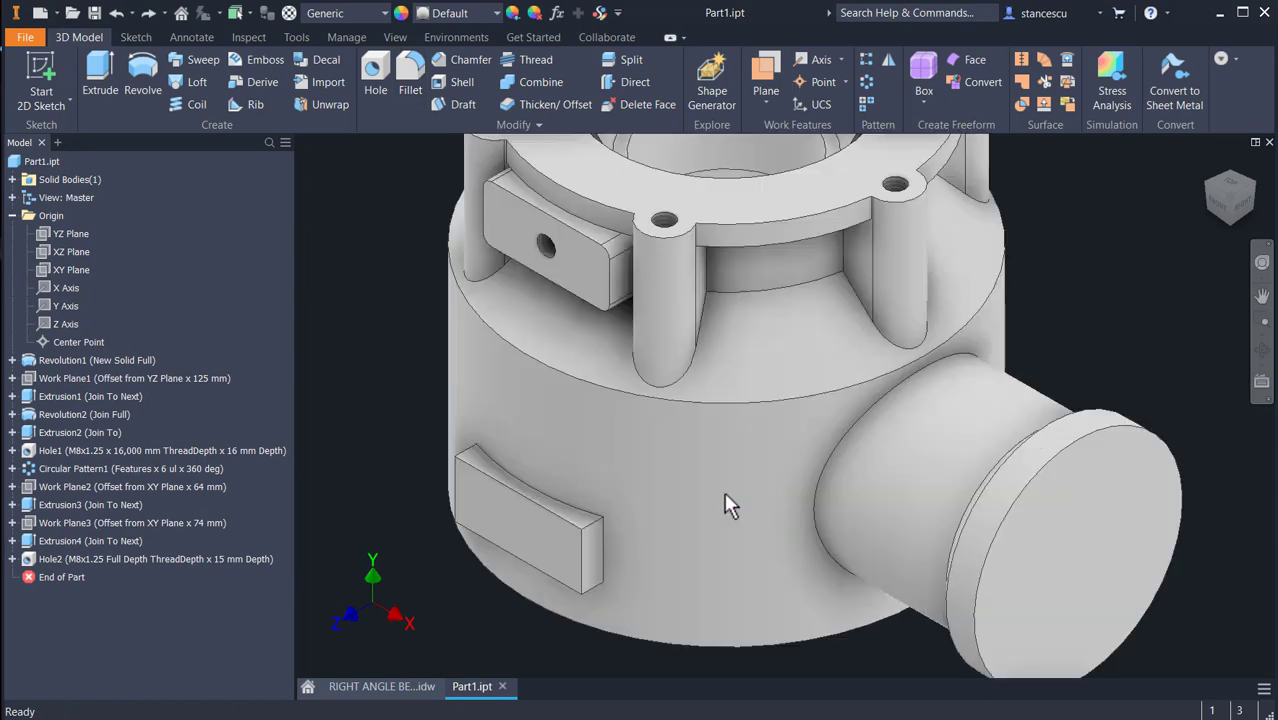
left_click(592, 526)
left_click(613, 514)
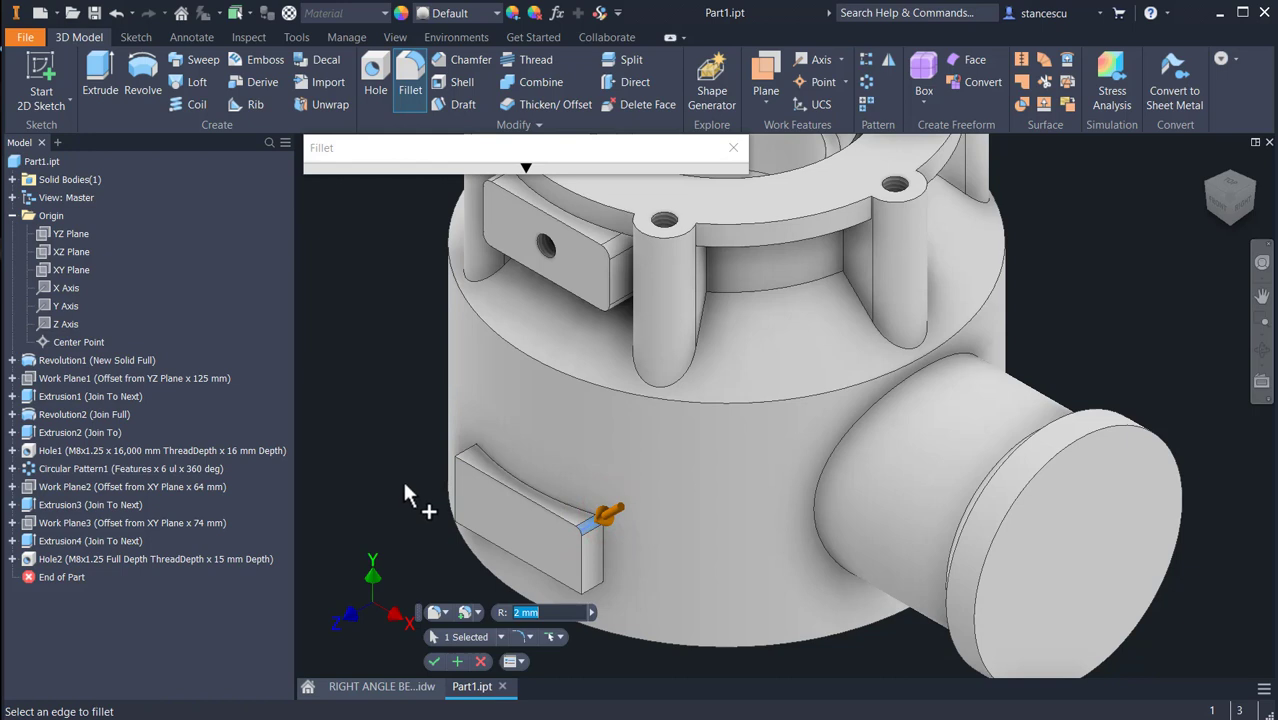
type("3")
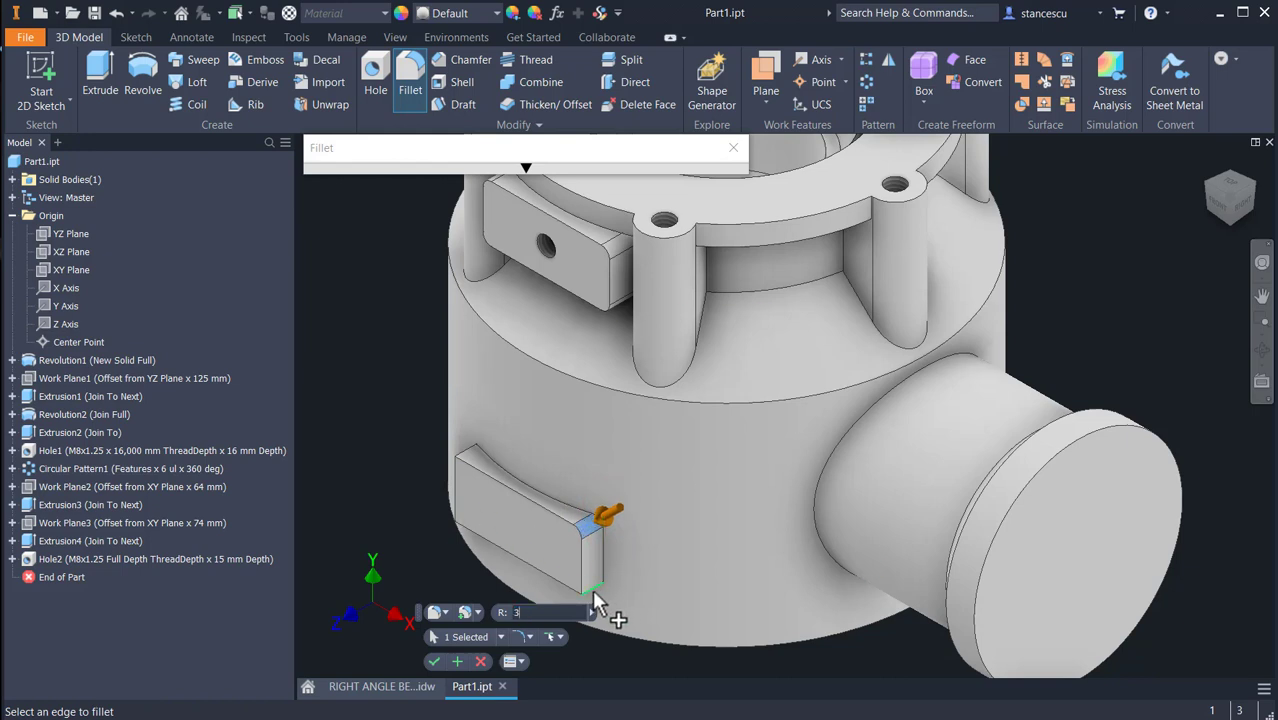
left_click(582, 560)
left_click(475, 520)
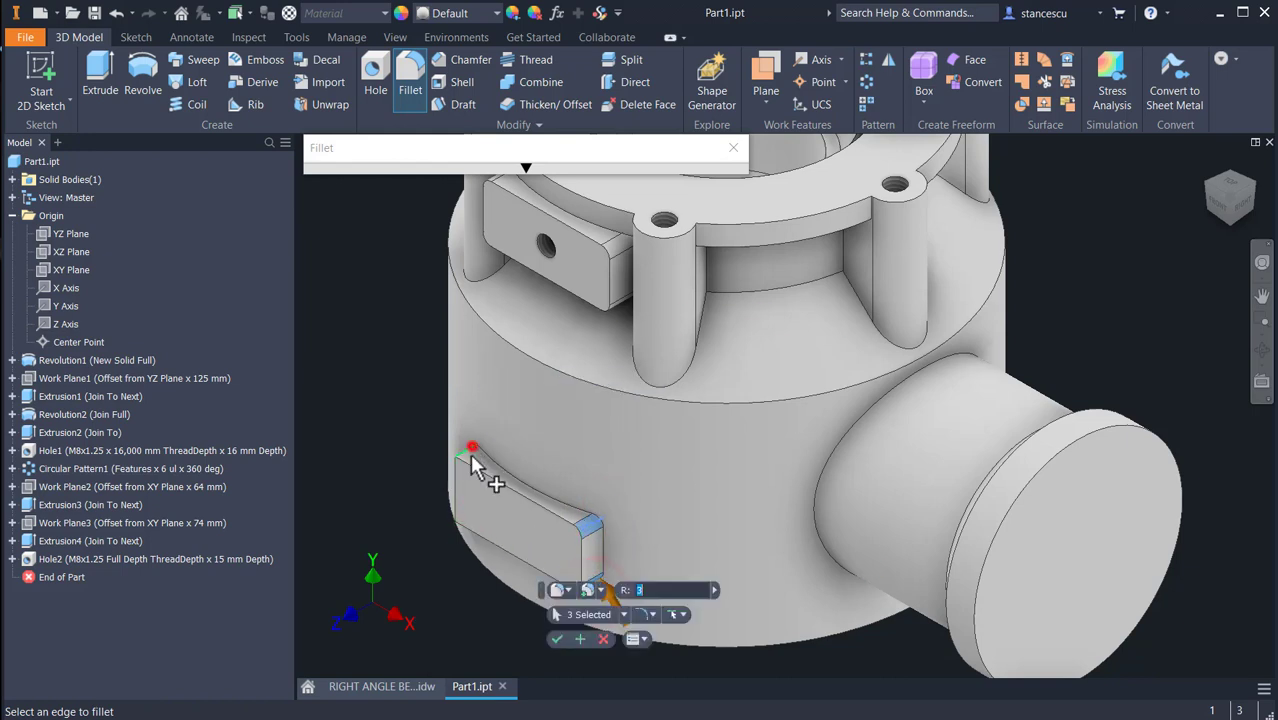
left_click(468, 516)
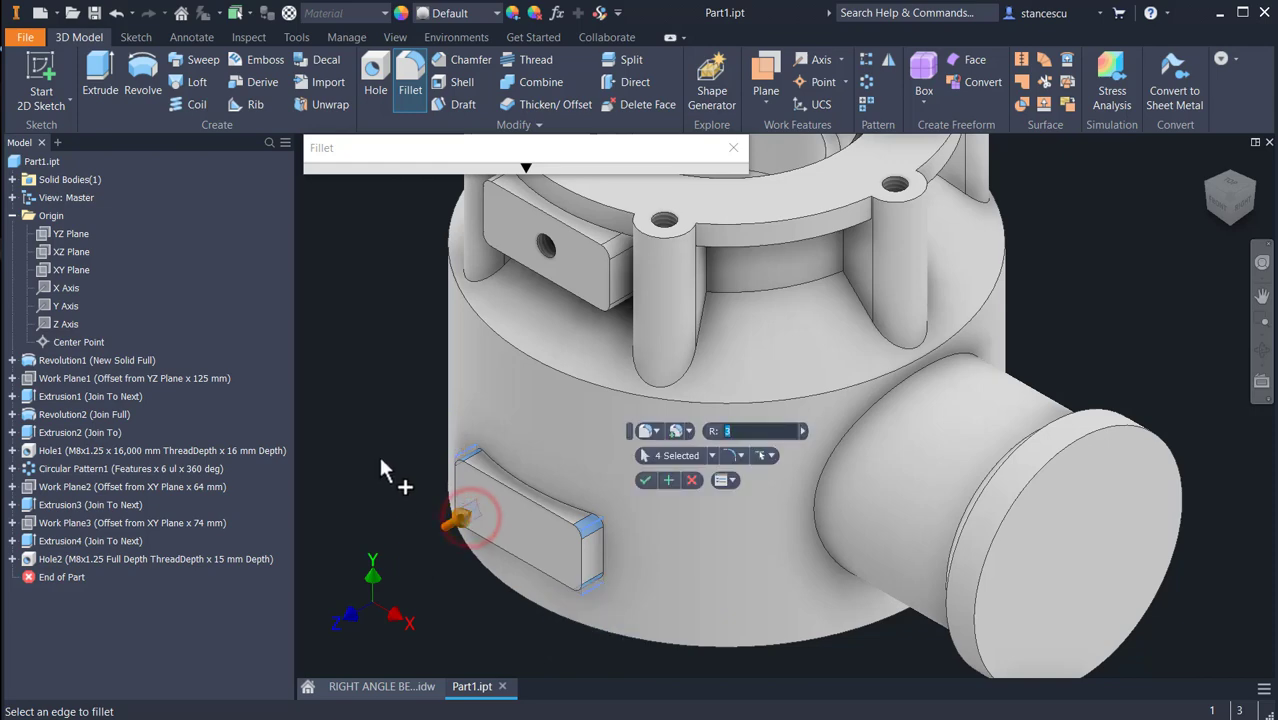
left_click(646, 480)
Start a sketch on the lower pad's front face and draw a diagonal line between the centers of two opposite corner fillets.
left_click(508, 526)
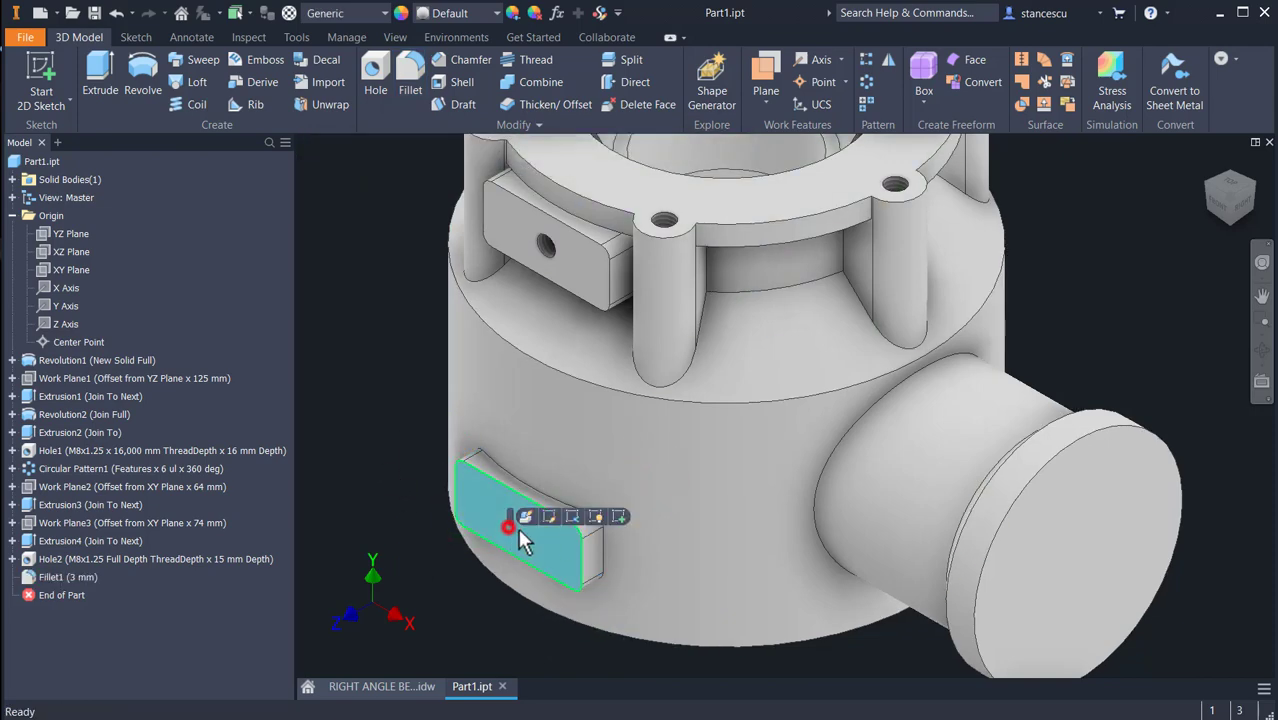
left_click(618, 516)
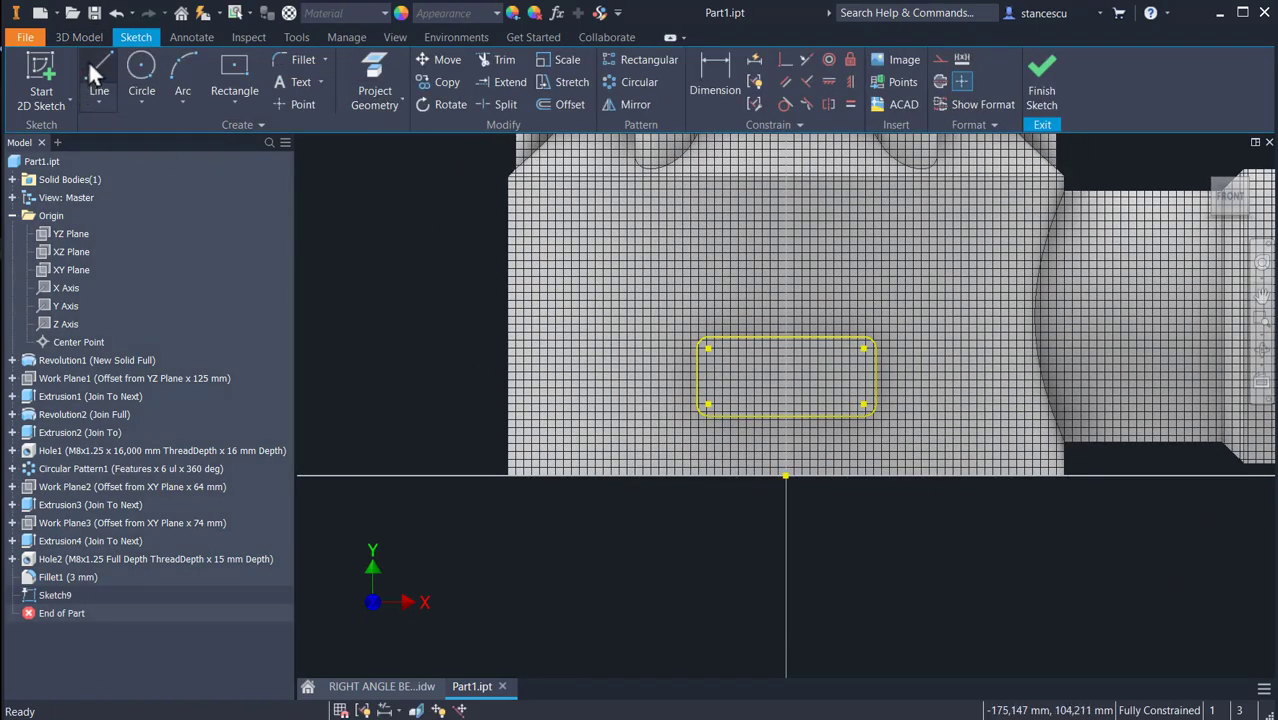
left_click(96, 72)
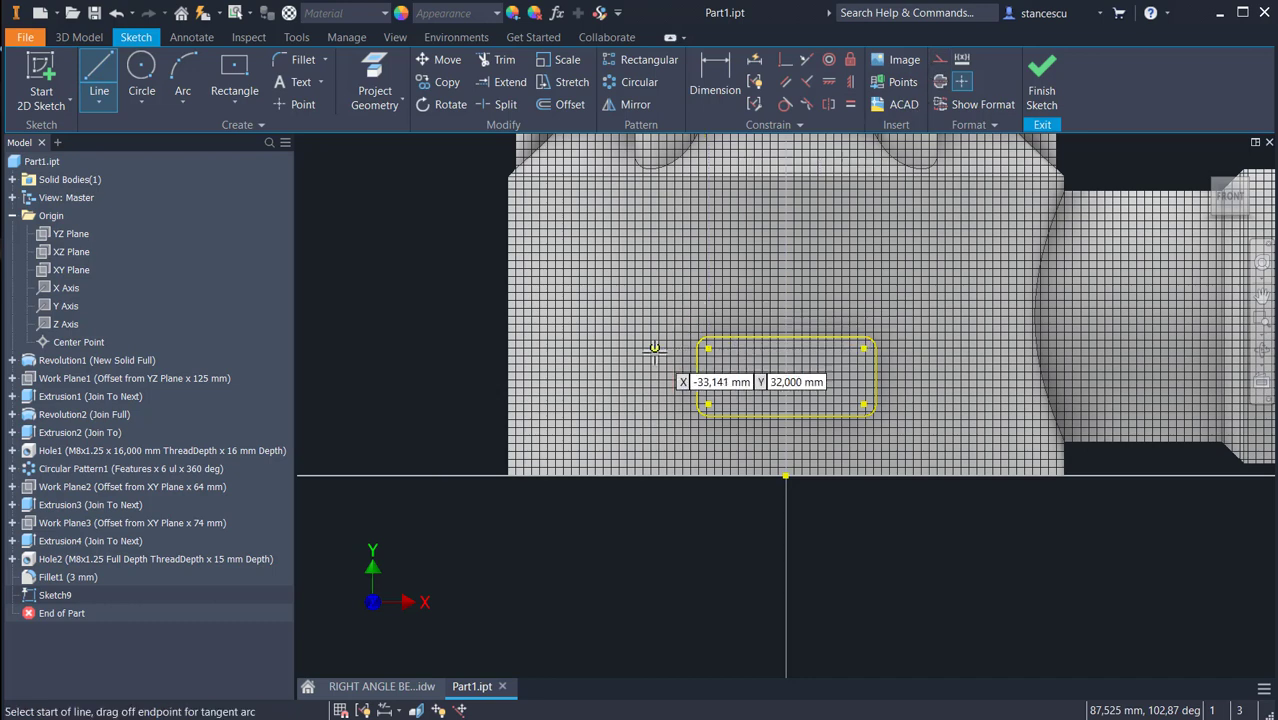
left_click(708, 350)
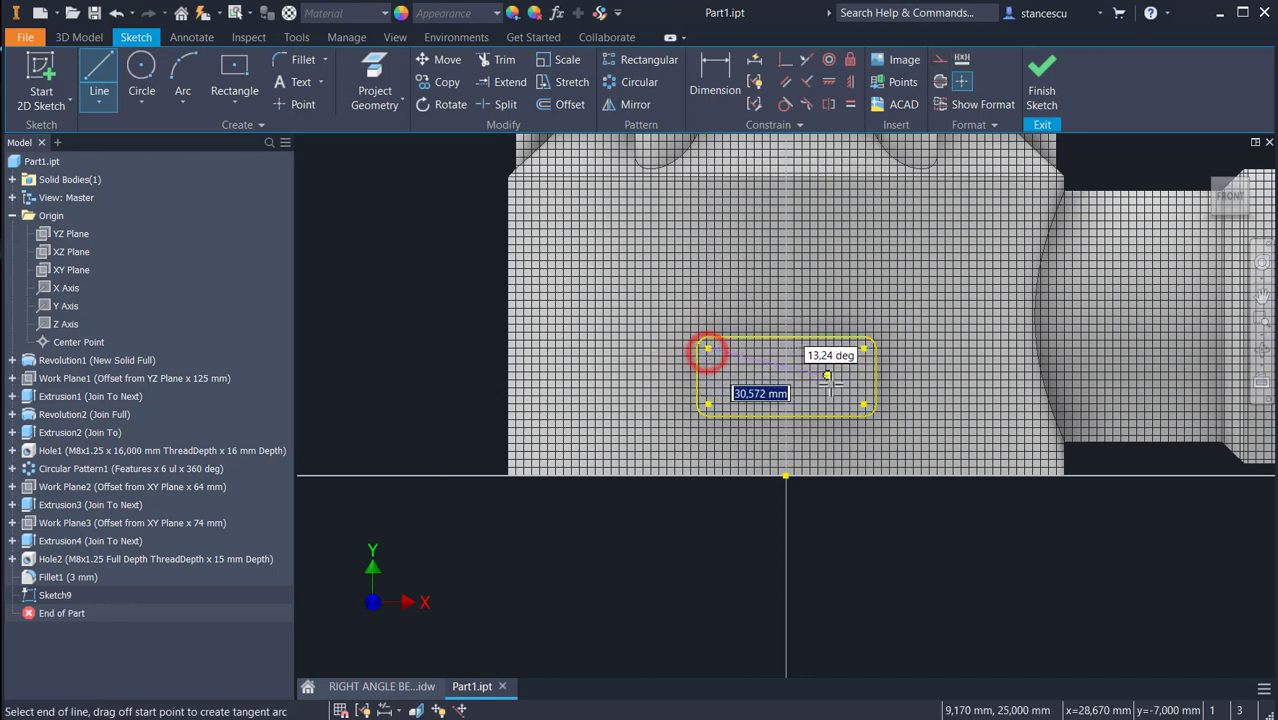
left_click(865, 404)
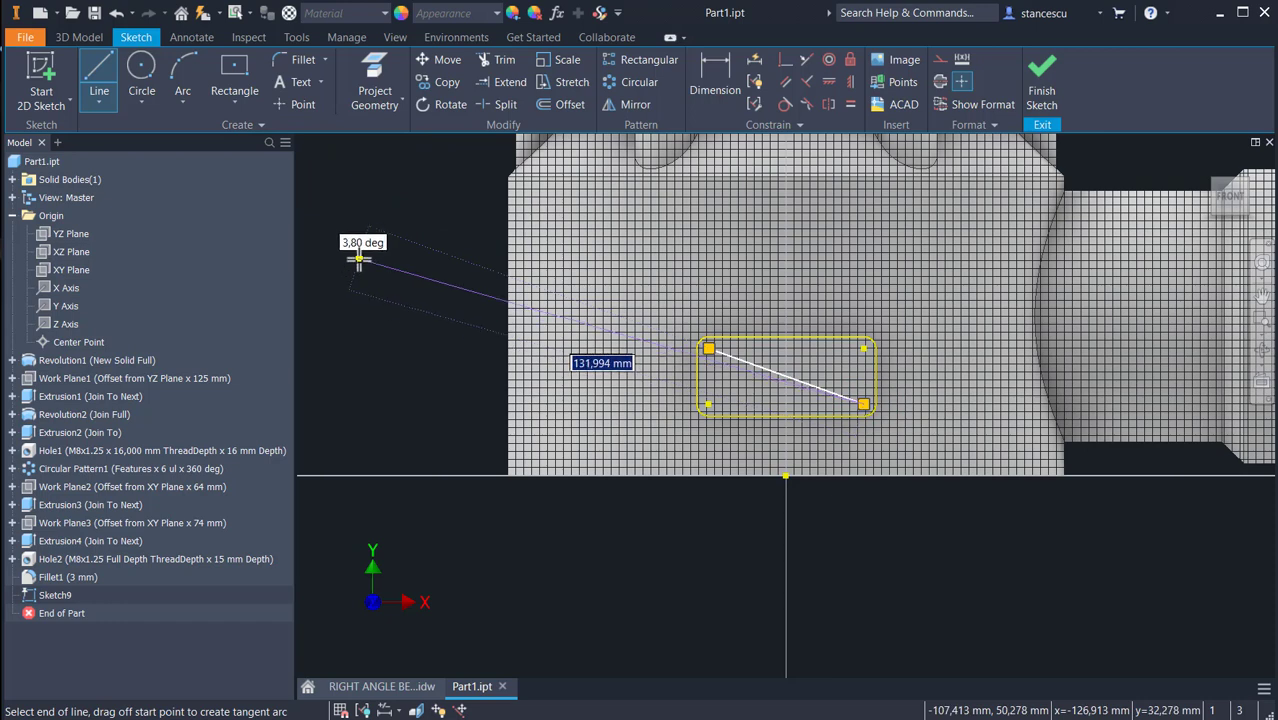
key("Escape")
Place a sketch point on the lower pad's front face.
left_click(300, 104)
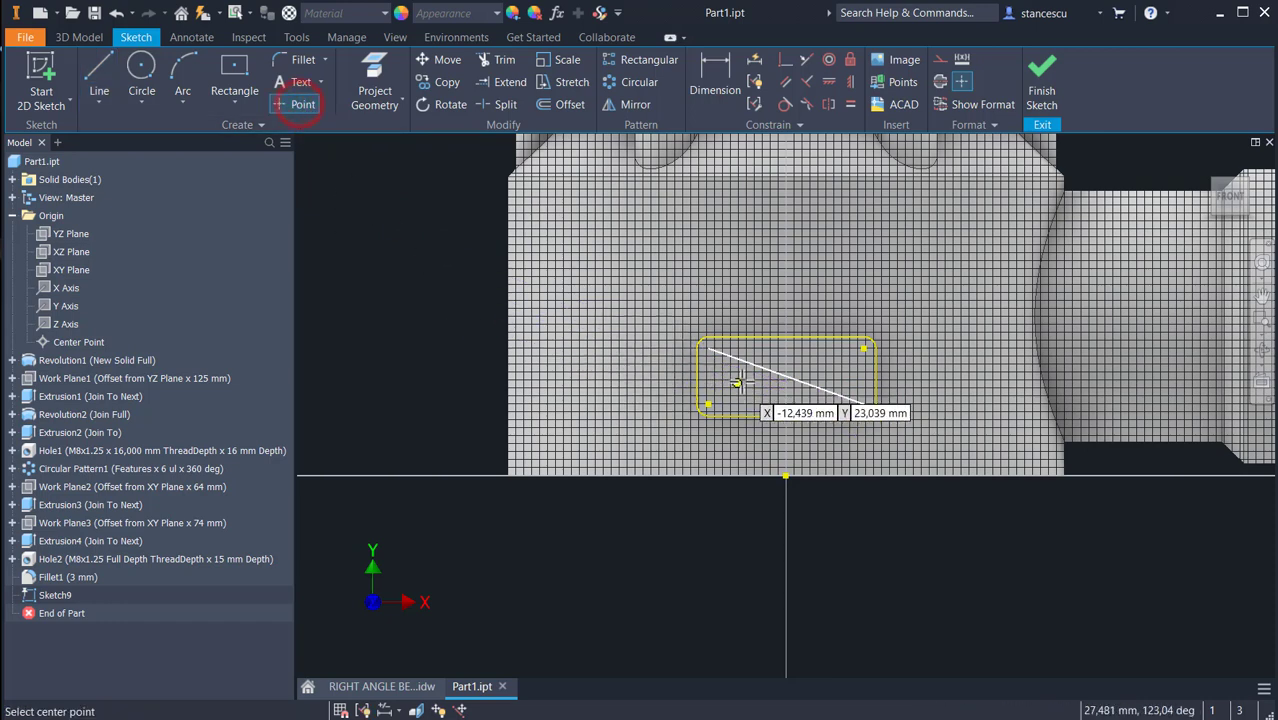
Place a point at the midpoint of the lower pad's diagonal and make a full-depth M8x1.25 threaded hole from it to the inner cylindrical surface.
left_click(786, 377)
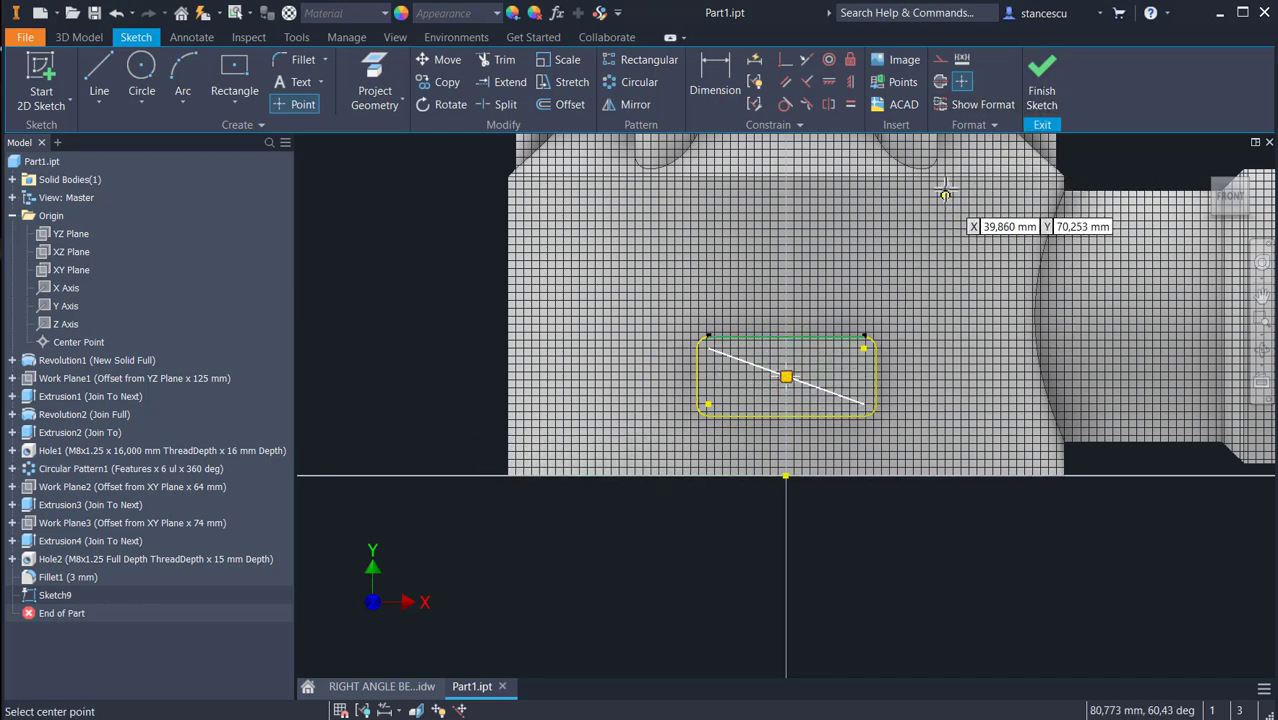
left_click(1041, 90)
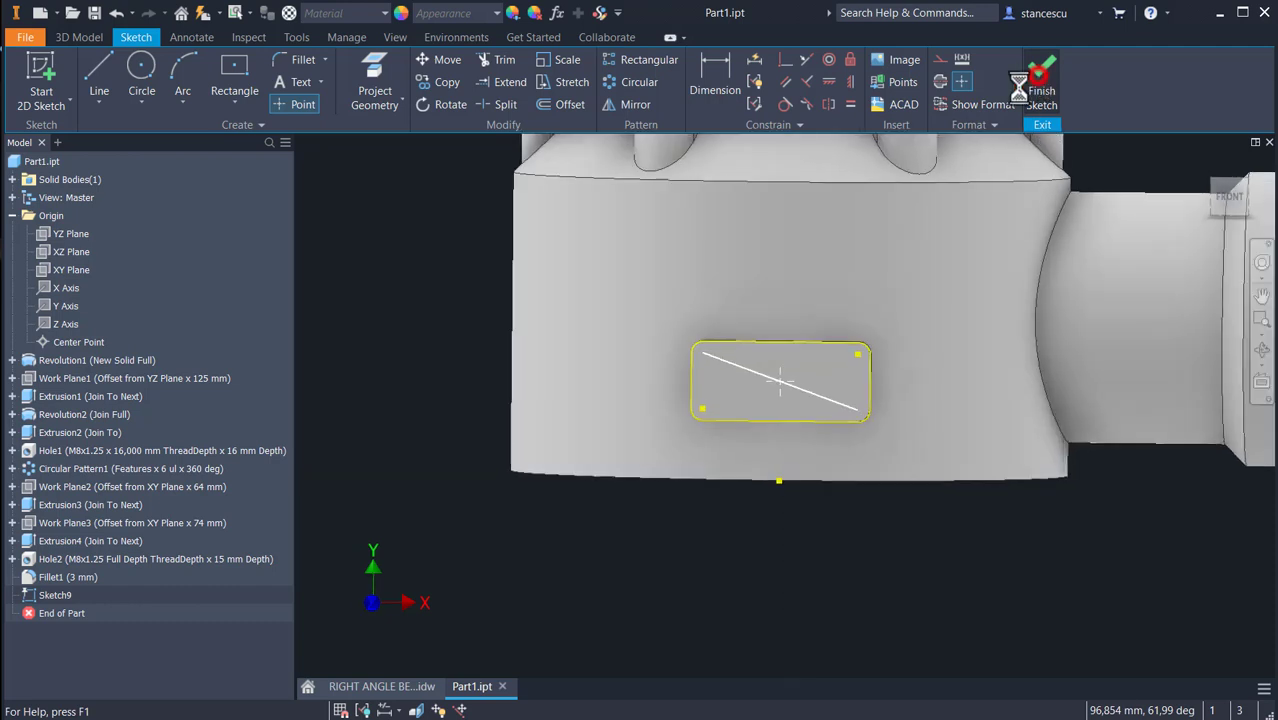
left_click(377, 78)
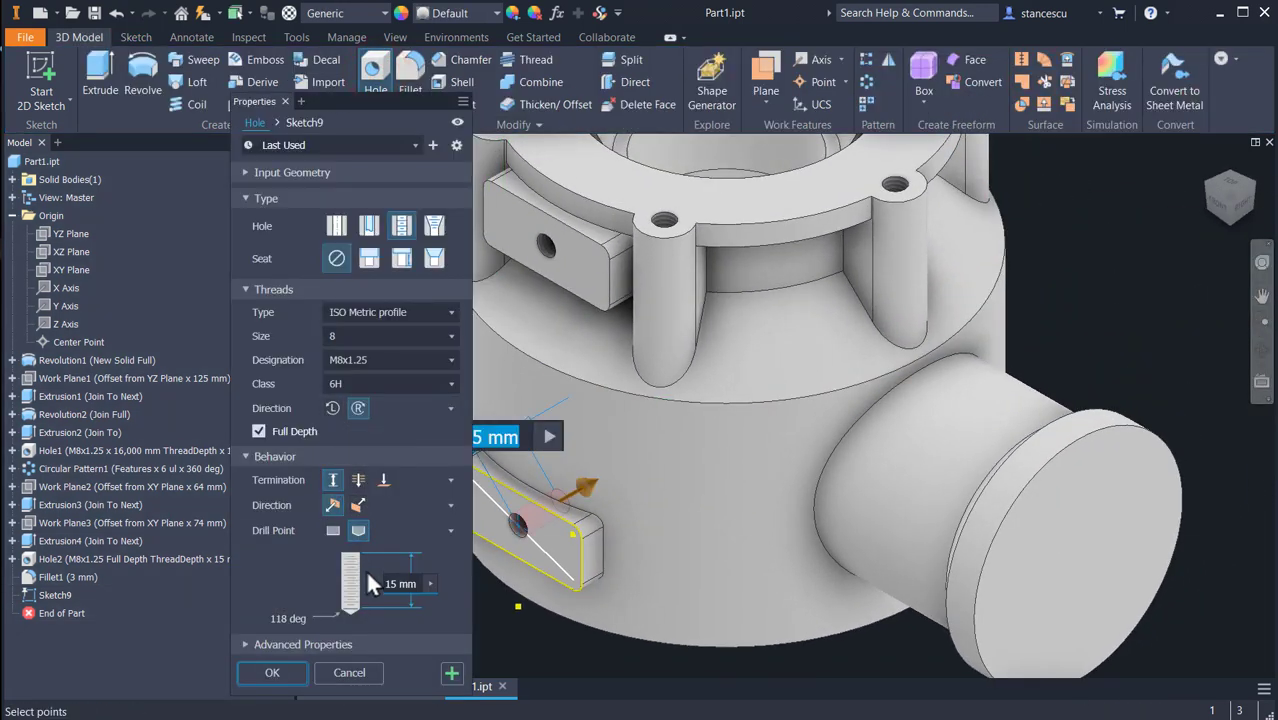
left_click(331, 482)
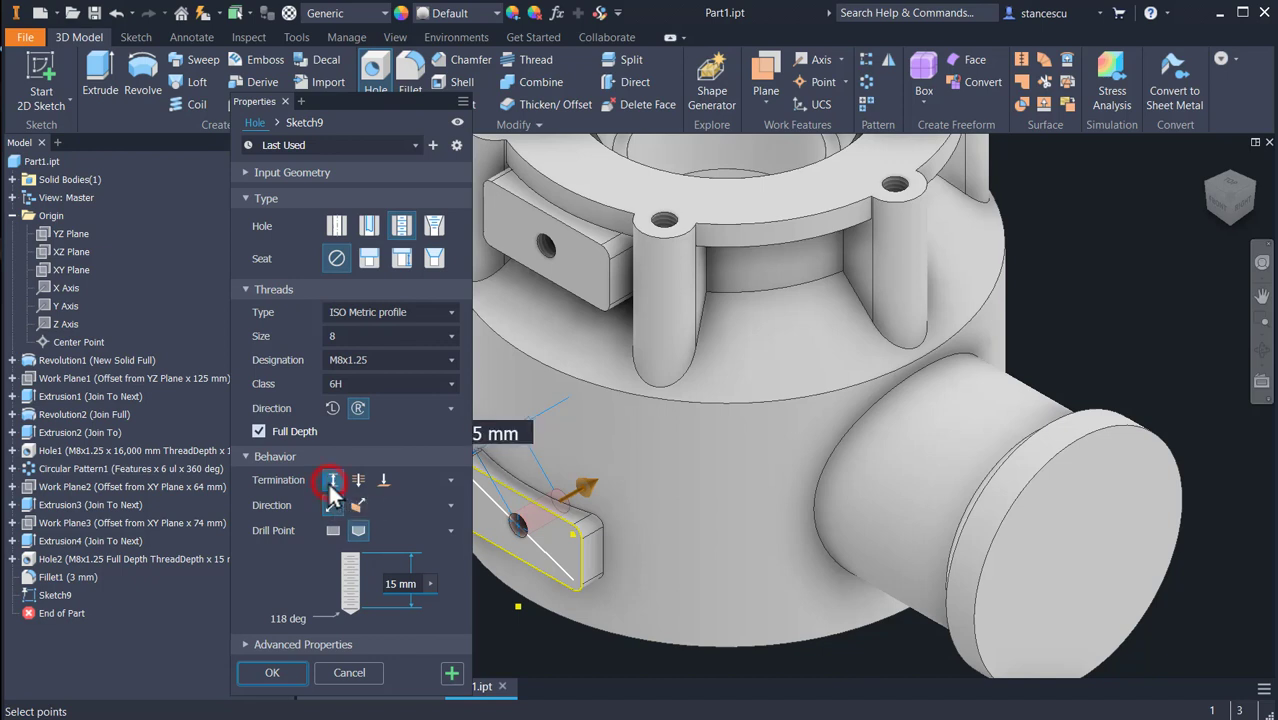
left_click(383, 482)
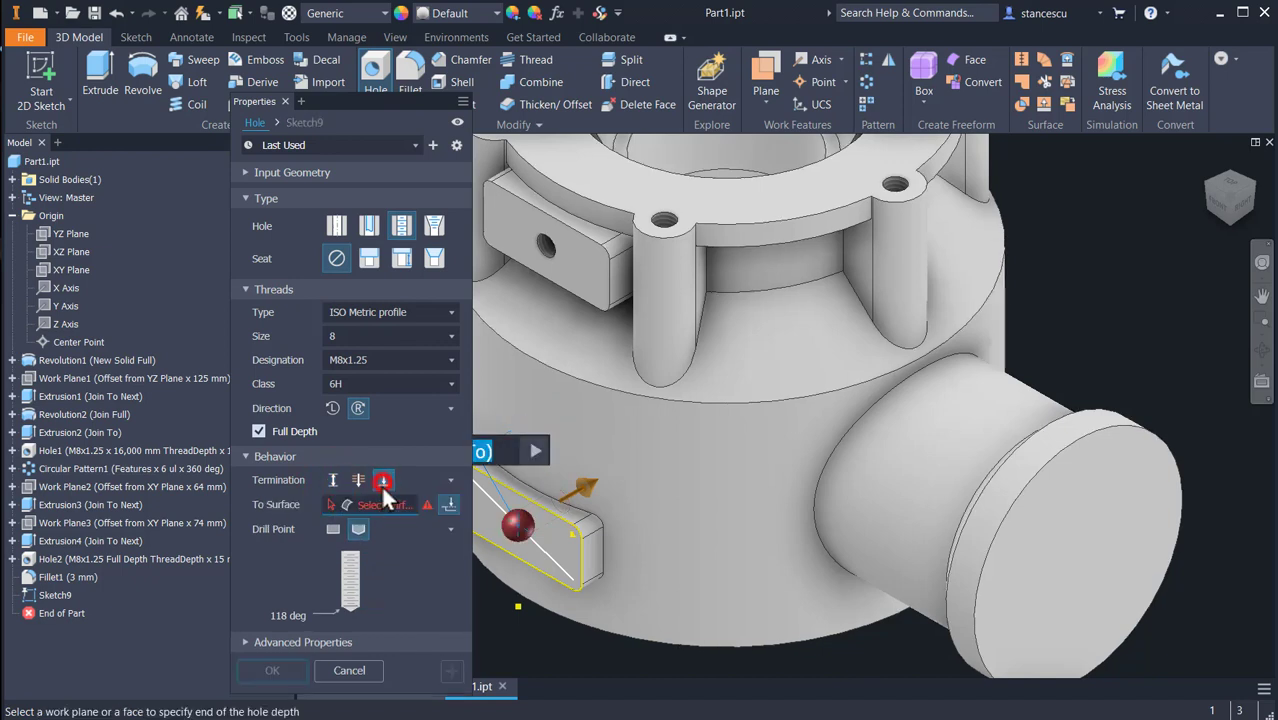
middle_click_drag(845, 676, 700, 558, "shift")
left_click(632, 577)
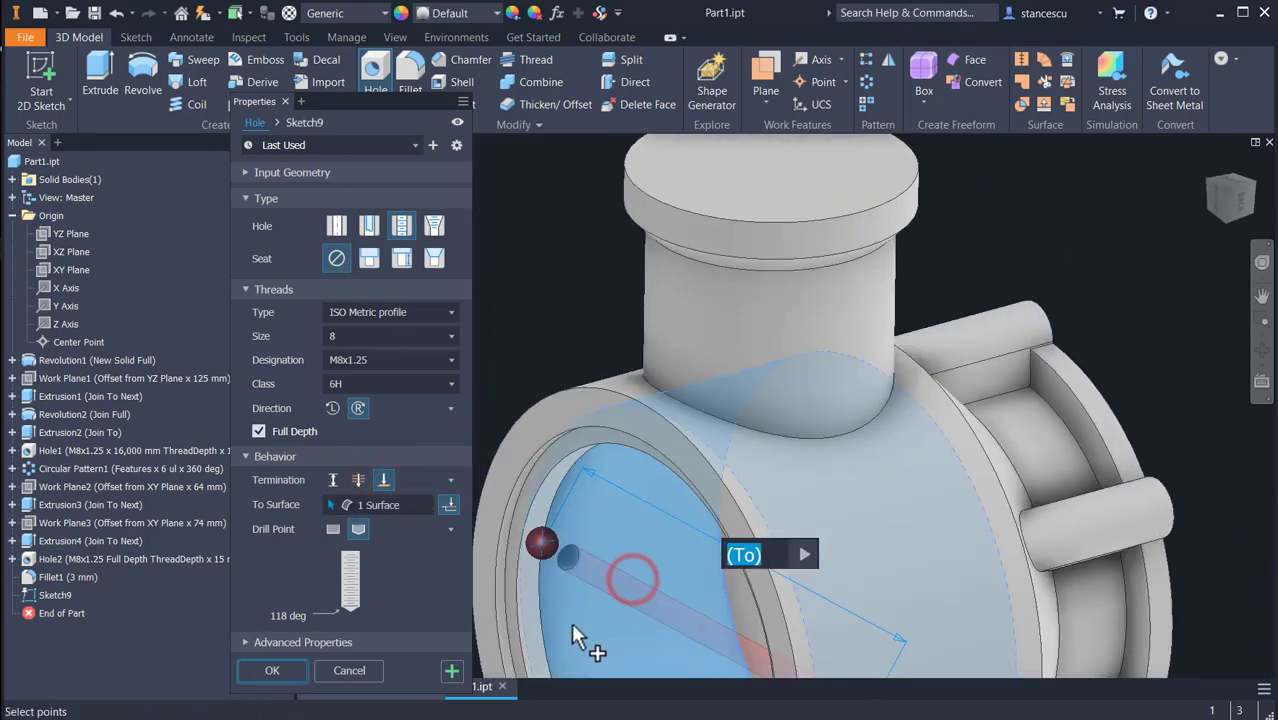
middle_click_drag(577, 625, 716, 673, "shift")
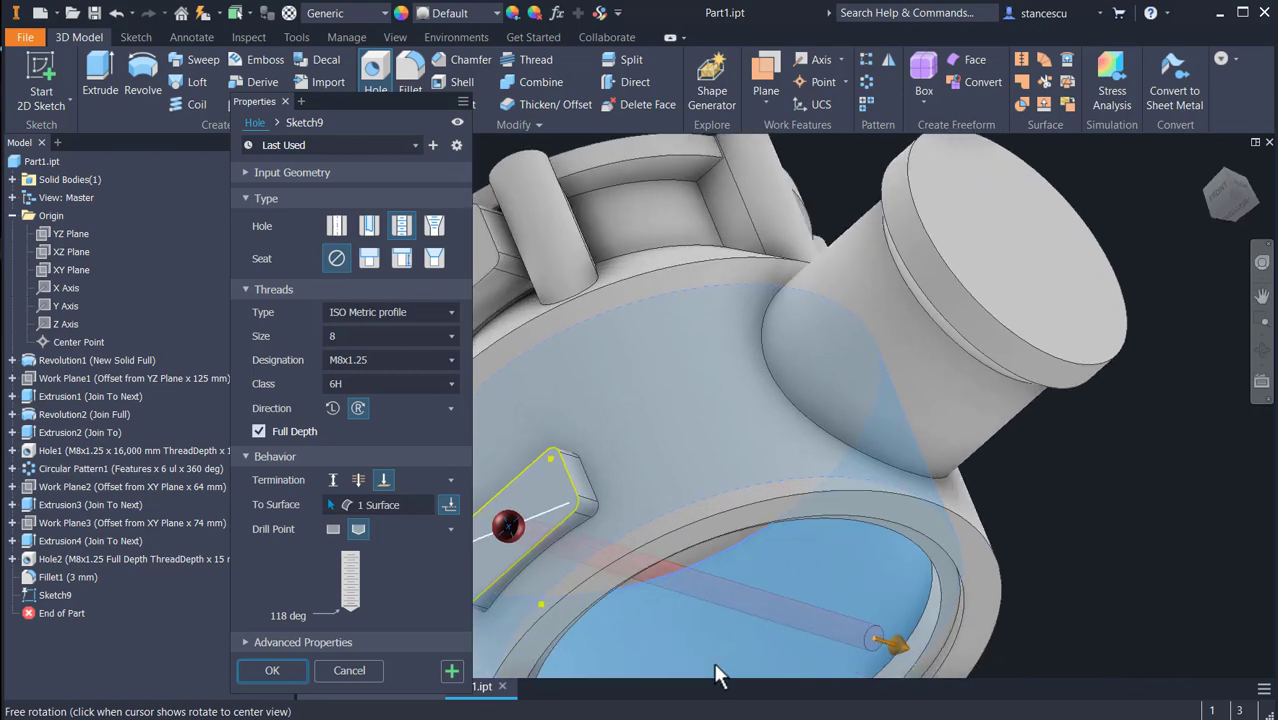
middle_click_drag(800, 616, 973, 509, "shift")
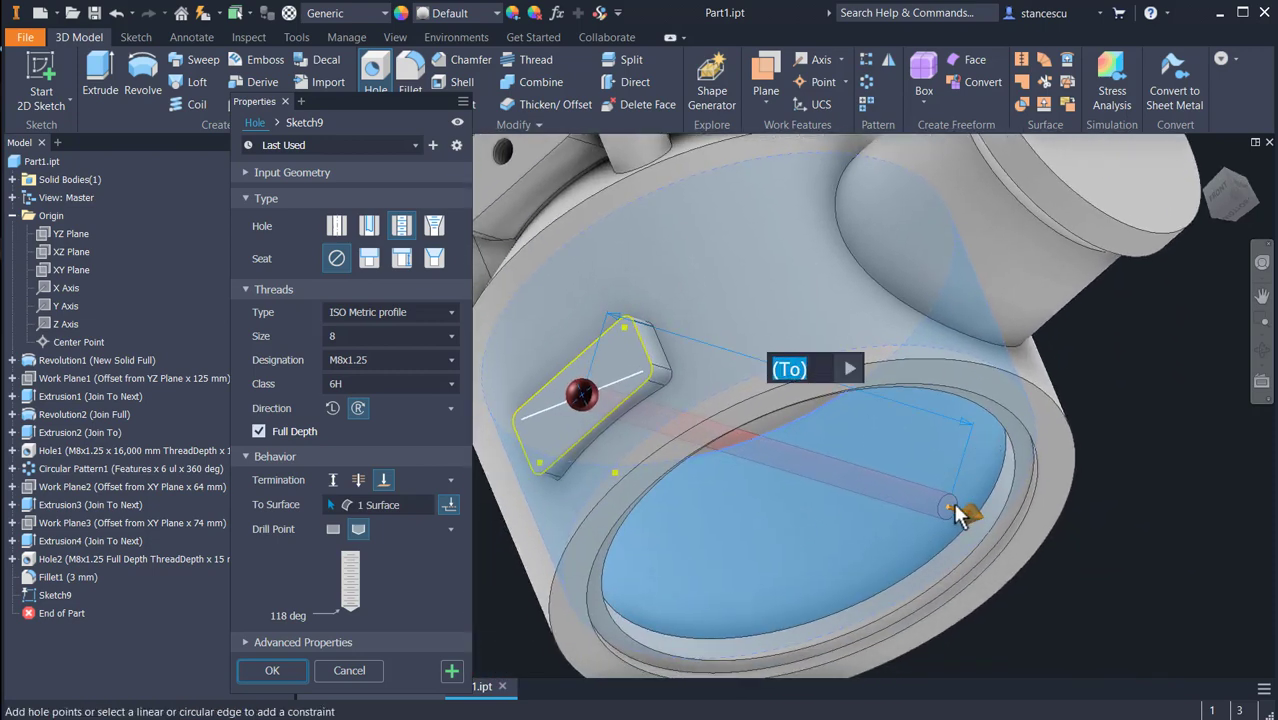
left_click(278, 668)
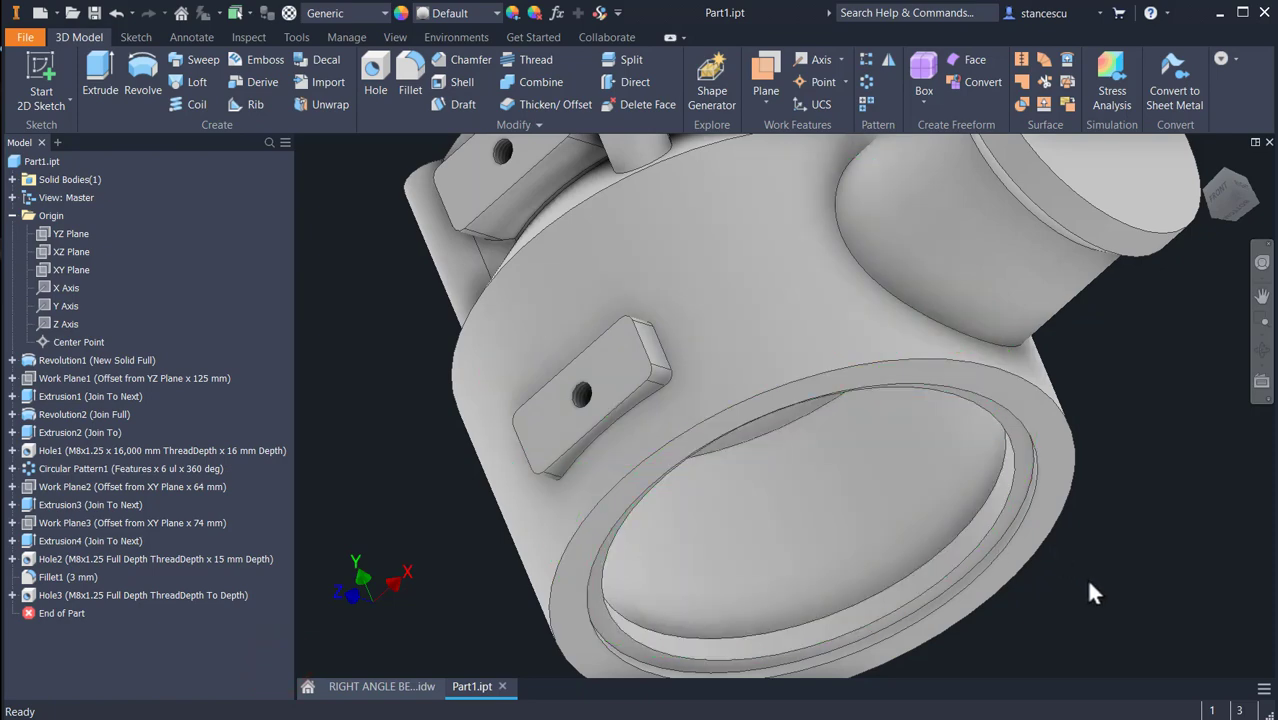
key("F6")
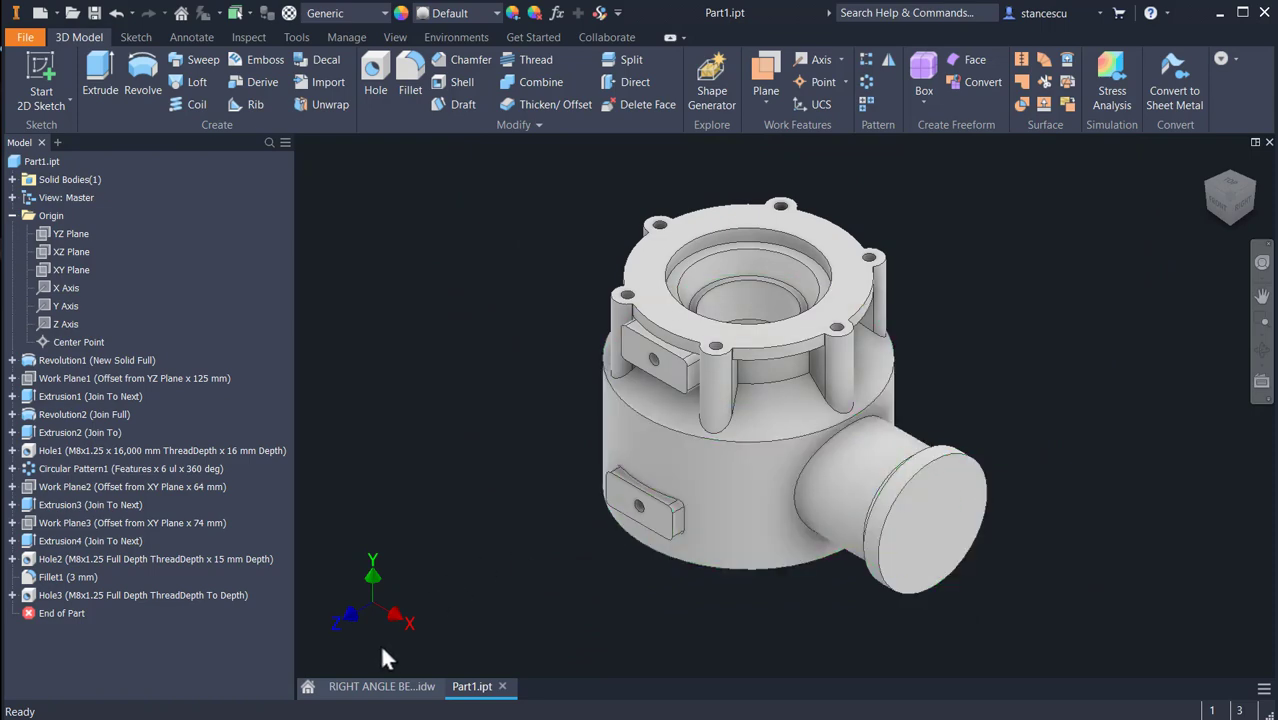
Examine the side bore's stepped diameters and depths in section A-A of the RIGHT ANGLE BEARING drawing, and return to Part1.
left_click(391, 689)
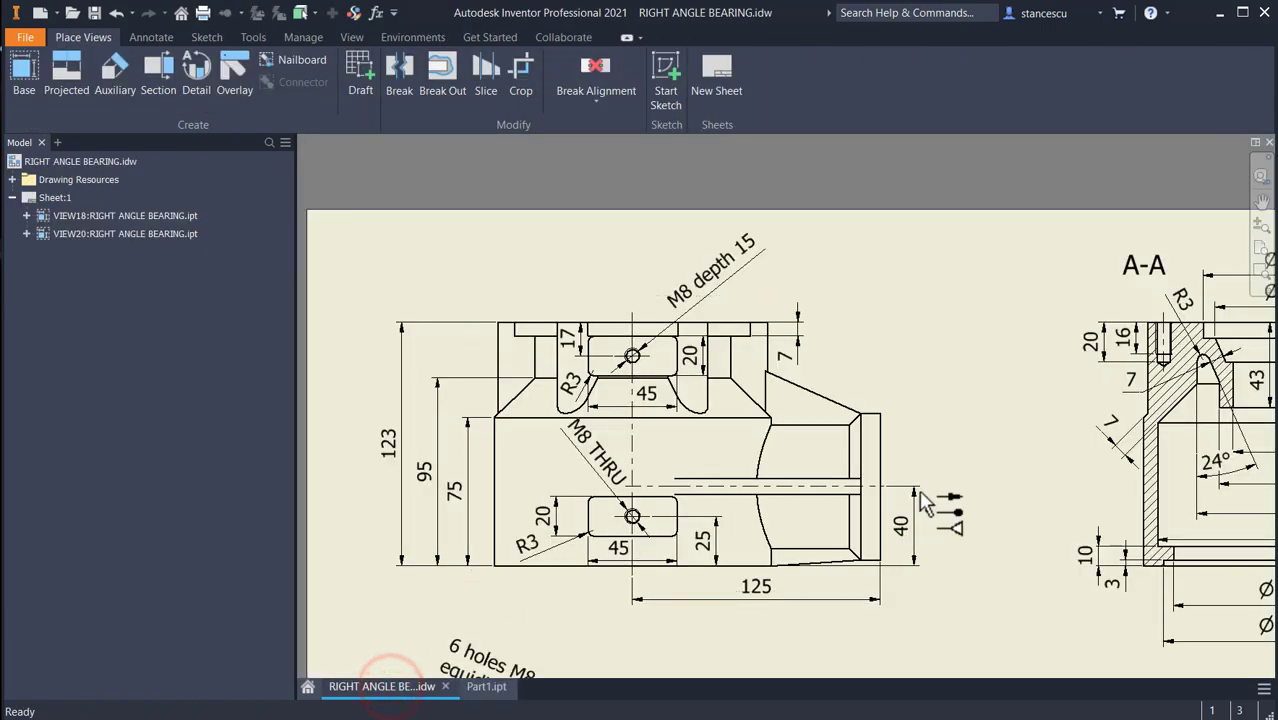
middle_click_drag(932, 508, 559, 326)
mouse_move(845, 407)
middle_mouse_down()
mouse_move(783, 403)
mouse_move(697, 425)
middle_mouse_up()
scroll(956, 324, "up", 3)
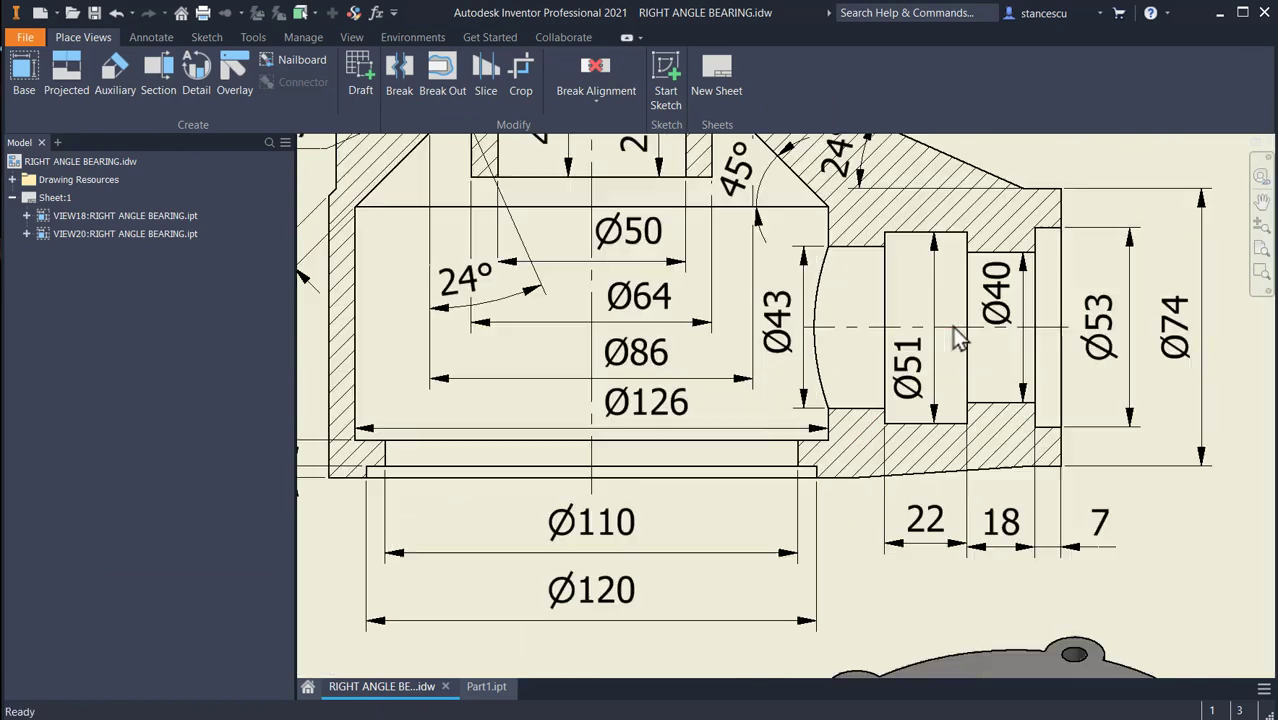
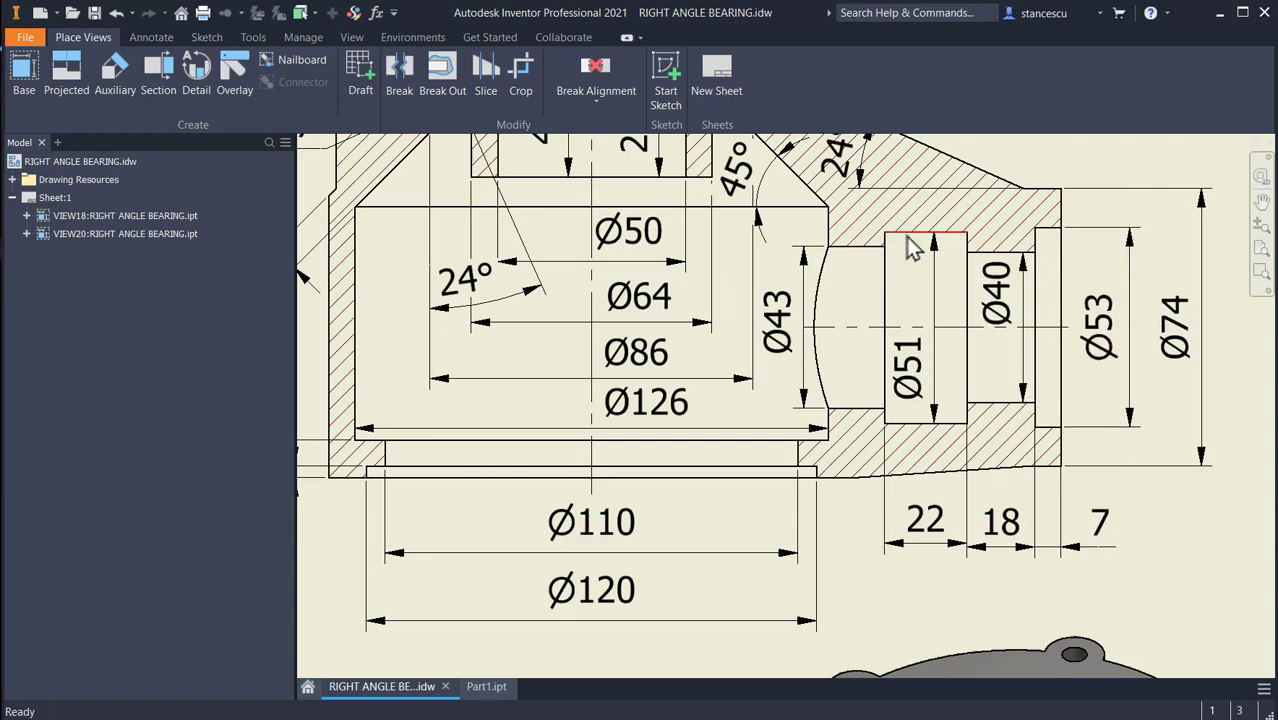
left_click(822, 327)
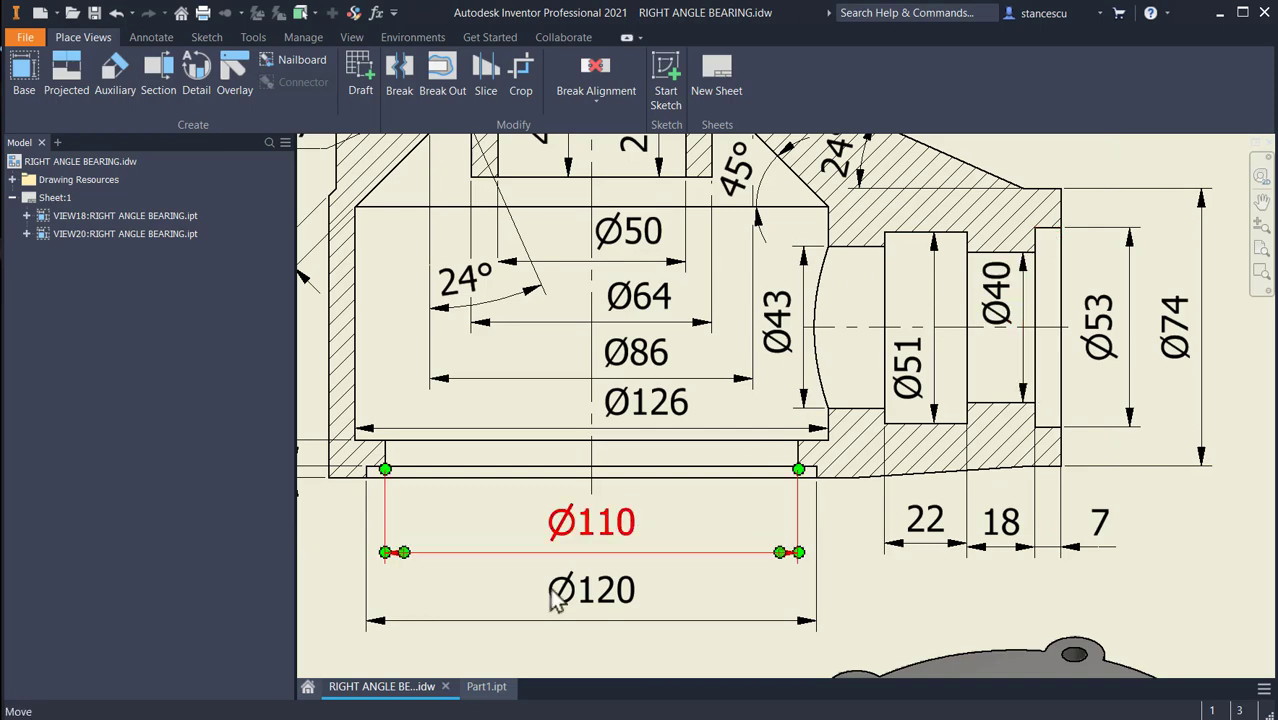
left_click(482, 689)
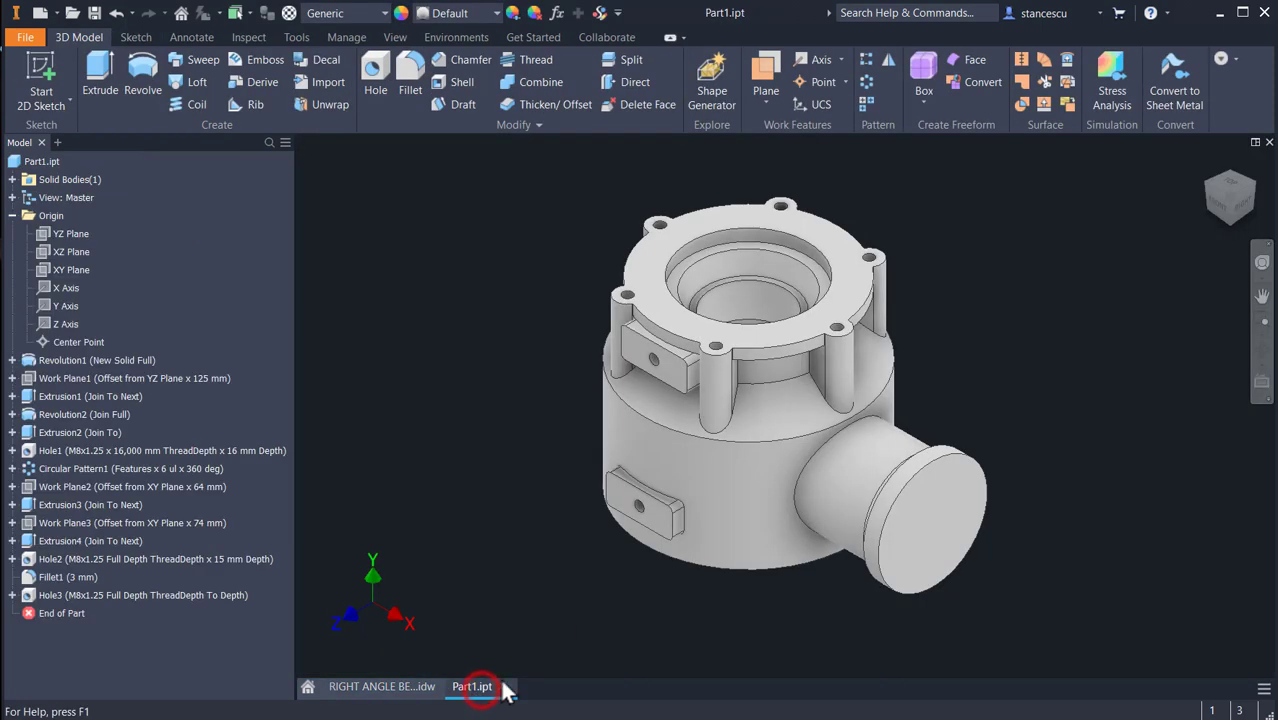
Start a new sketch on the origin XY plane and slice the model graphics at the sketch plane.
left_click(77, 270)
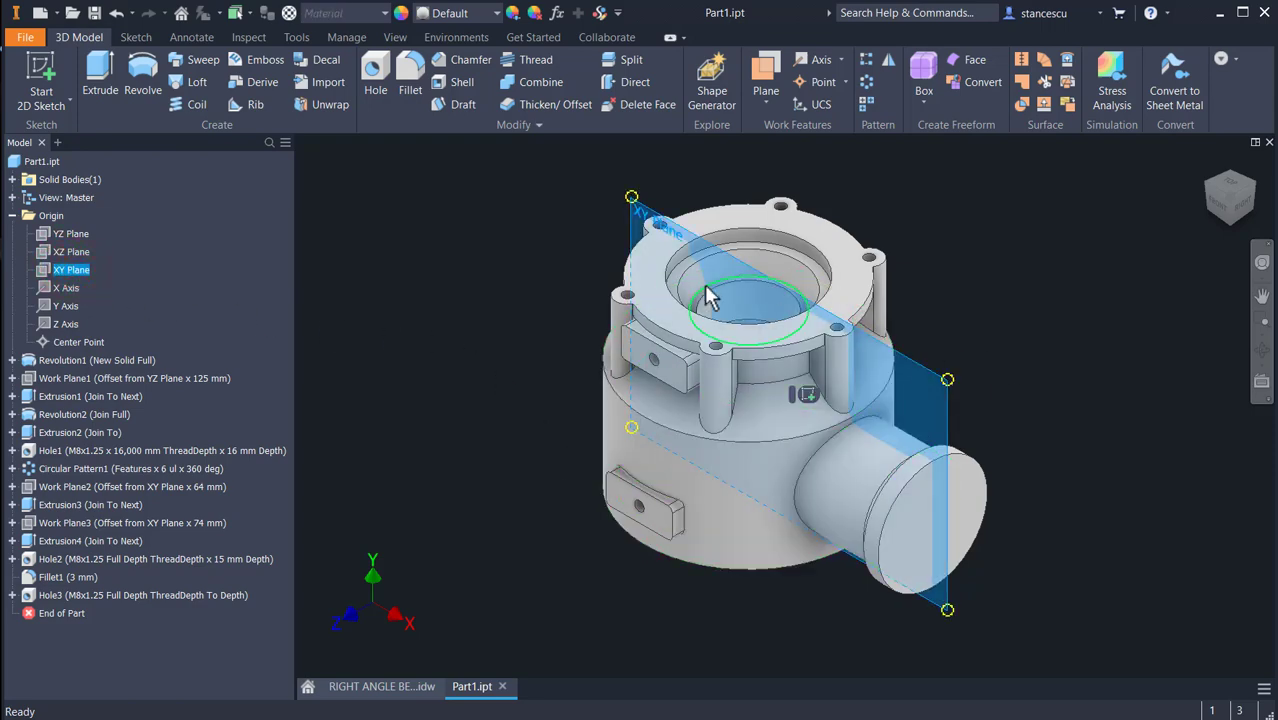
left_click(806, 393)
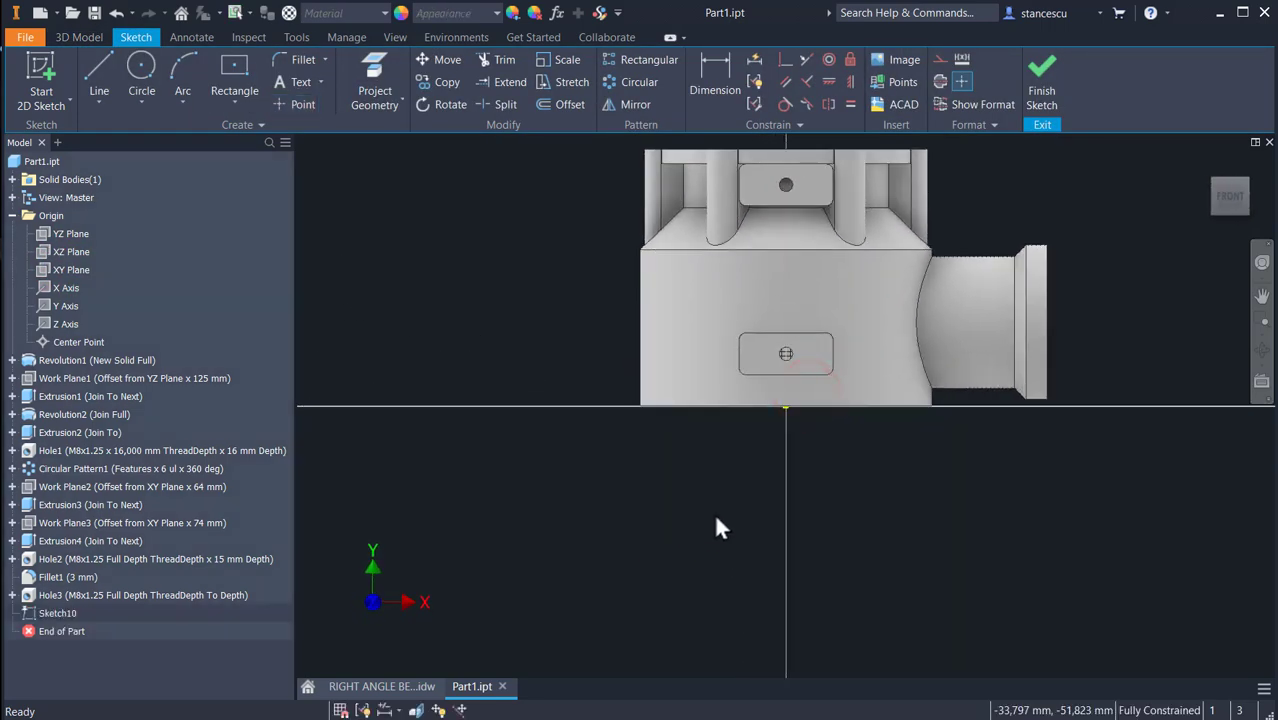
key("F7")
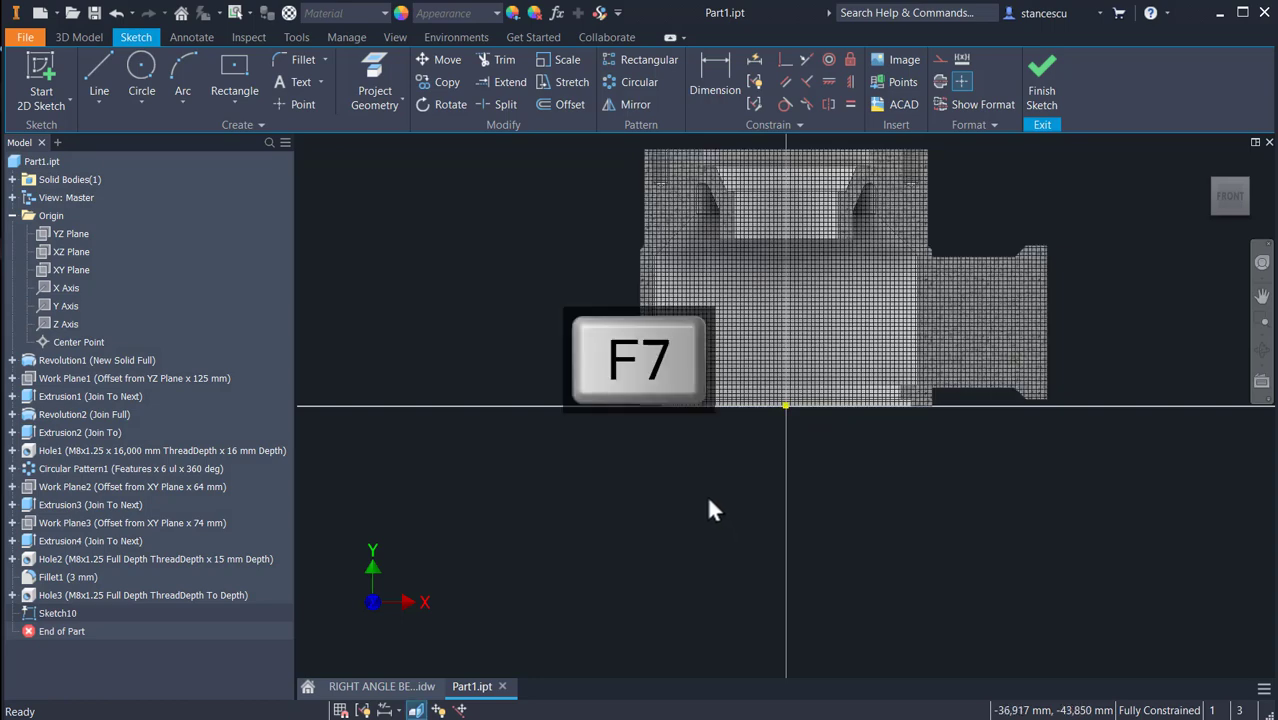
key("F2")
left_click_drag(758, 541, 580, 570)
key("Escape")
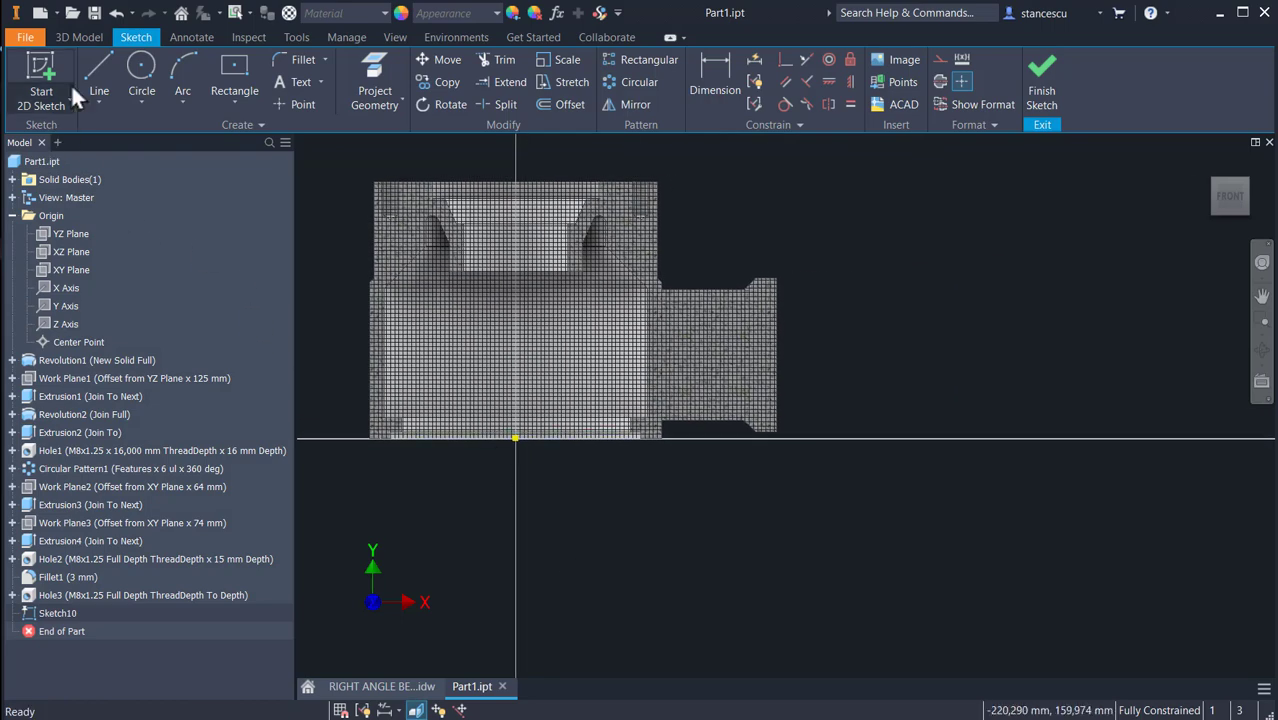
Sketch a horizontal centerline about 71 mm long in the empty area beyond the side flange.
left_click(99, 68)
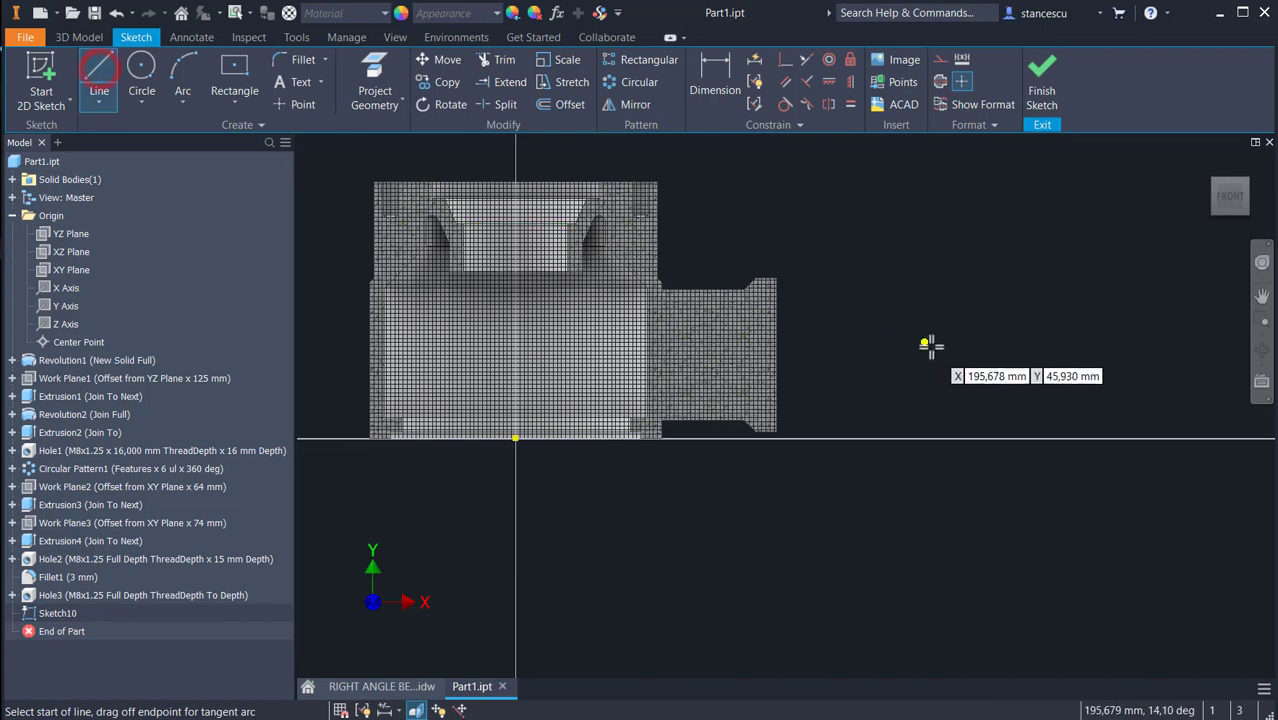
left_click(857, 352)
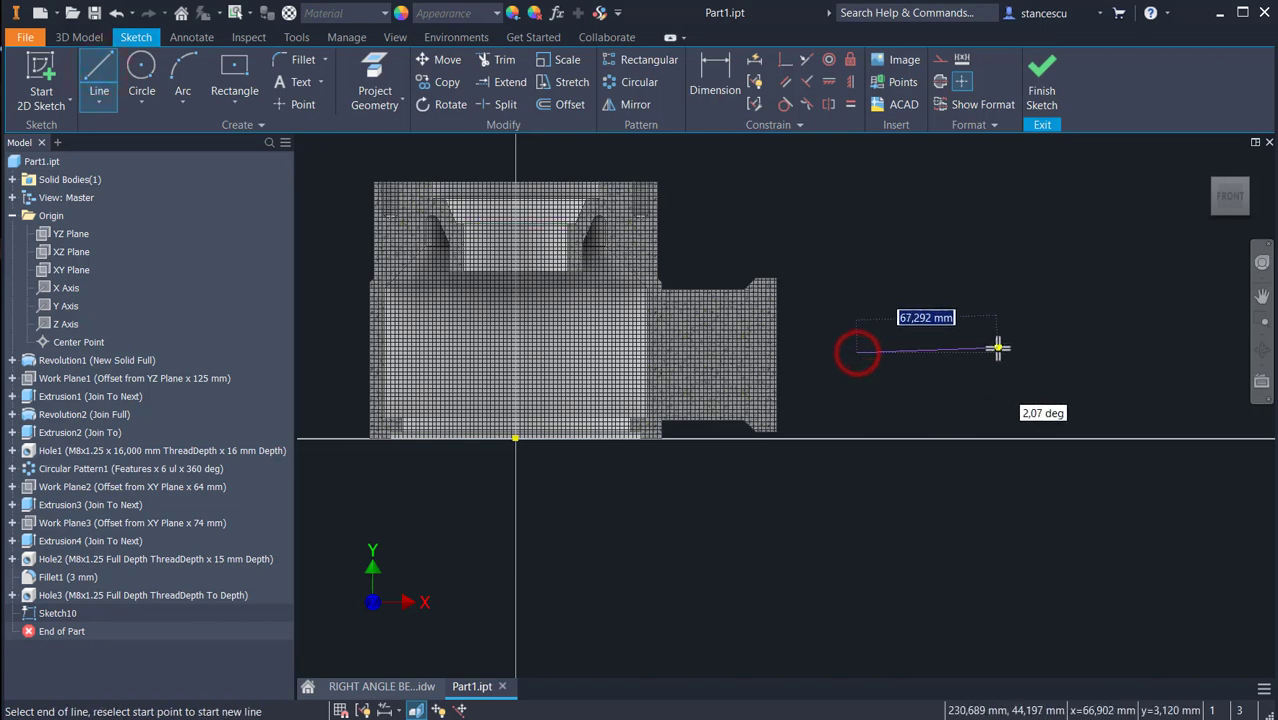
left_click(937, 84)
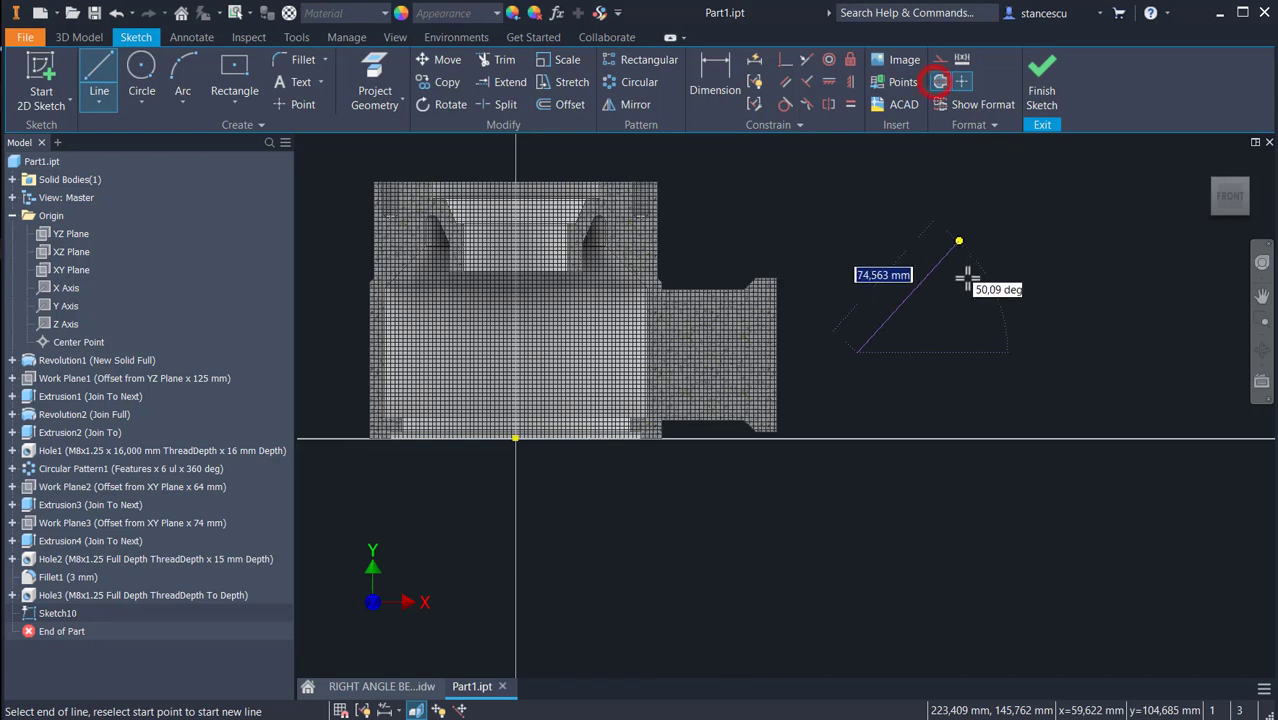
left_click(1006, 352)
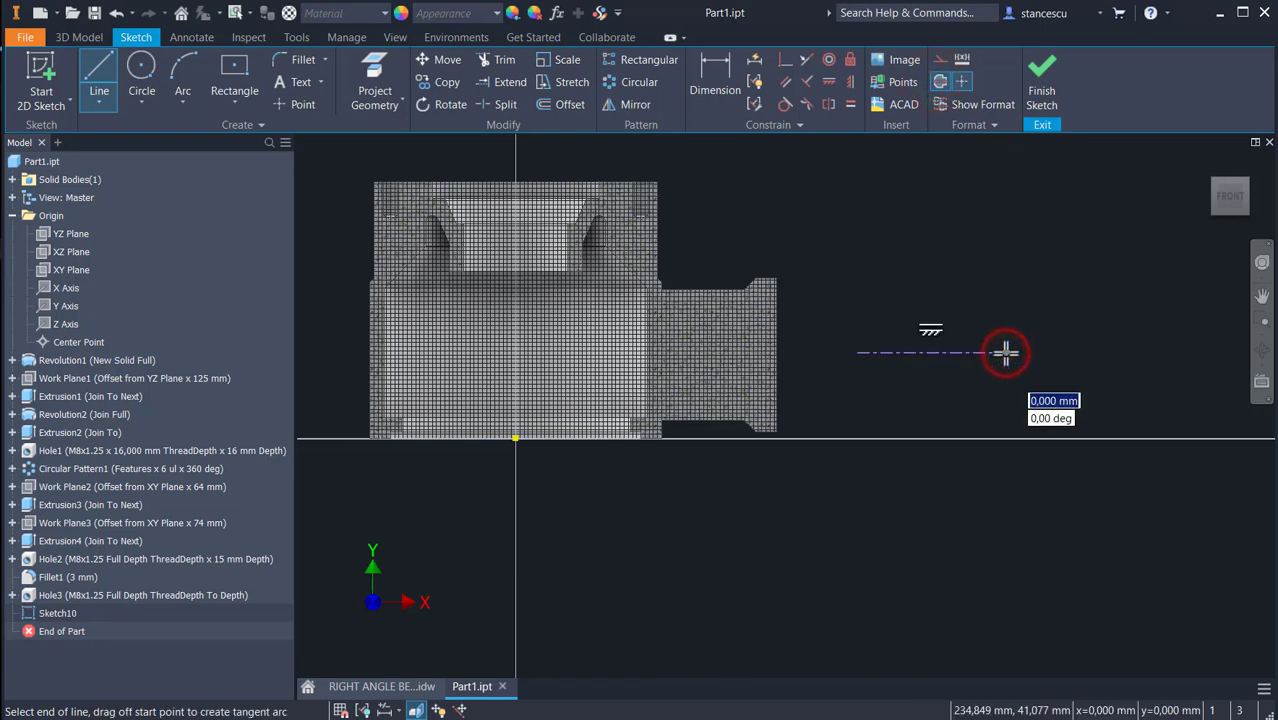
Draw a closed stepped profile above the centerline in normal line format, running from its right end through four horizontal levels to its left end.
left_click(941, 82)
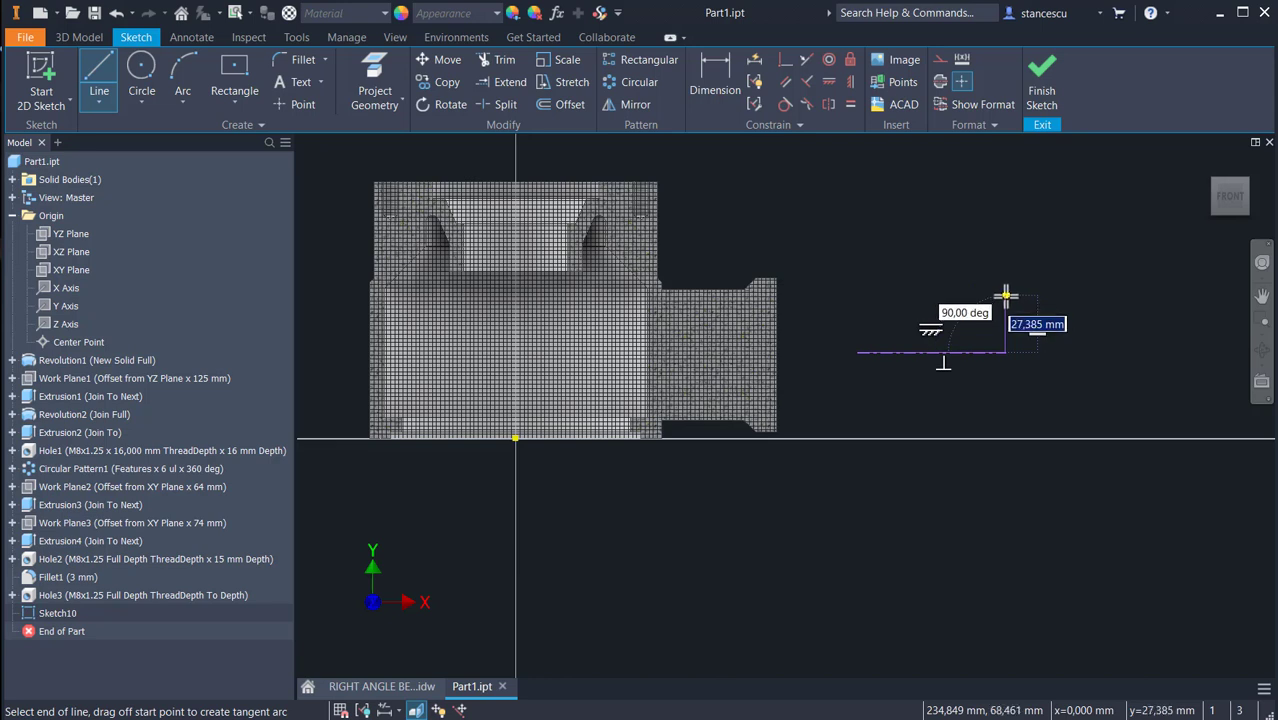
left_click(1006, 295)
scroll(1006, 295, "up", 3)
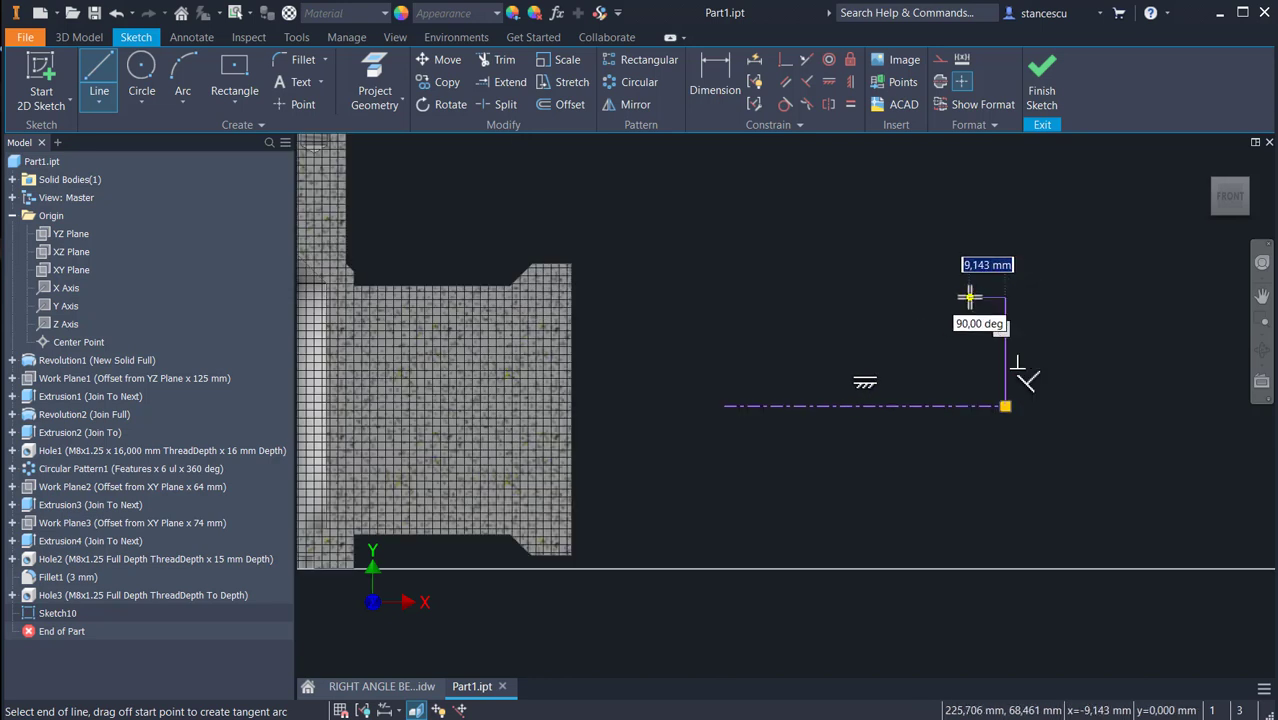
left_click(980, 297)
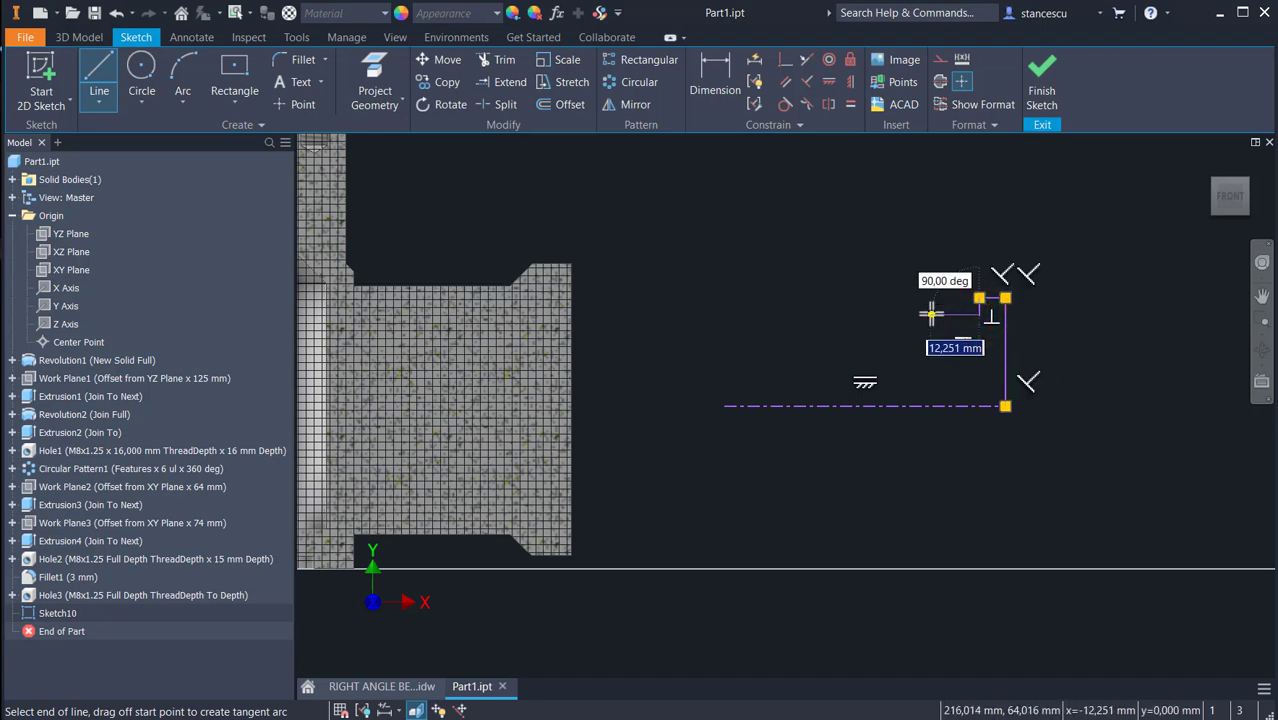
left_click(931, 314)
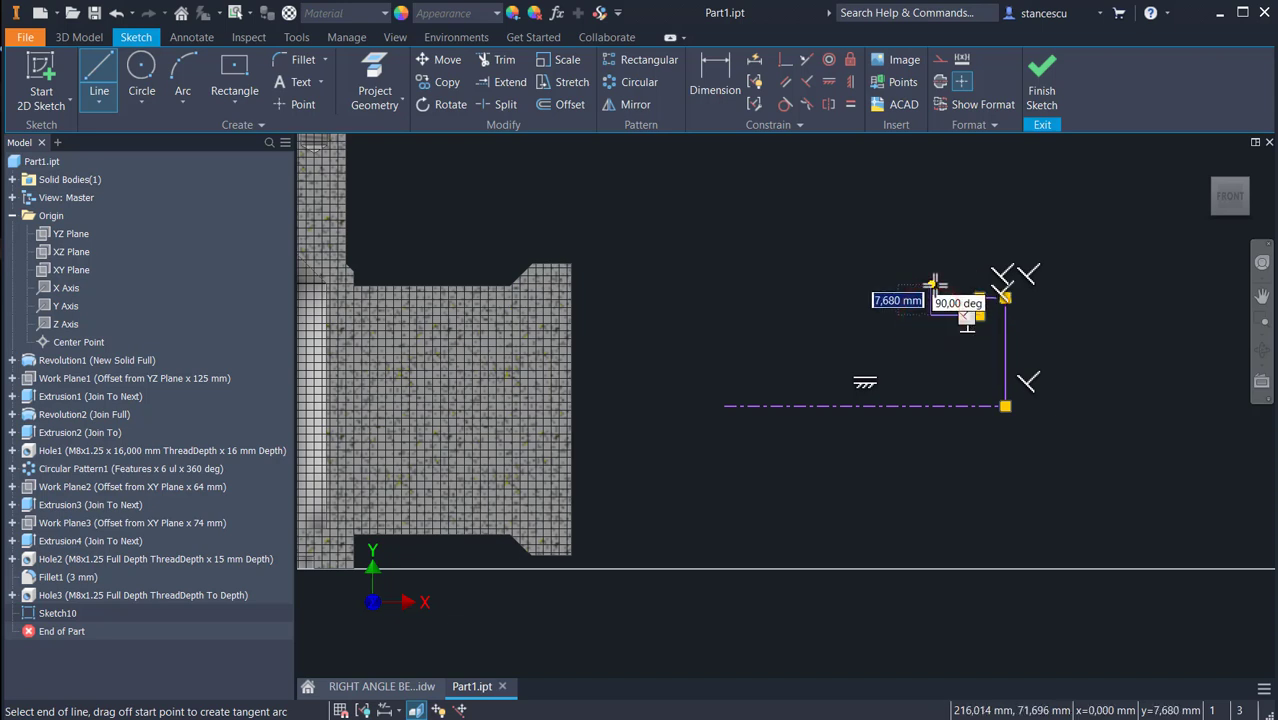
left_click(932, 285)
left_click(884, 285)
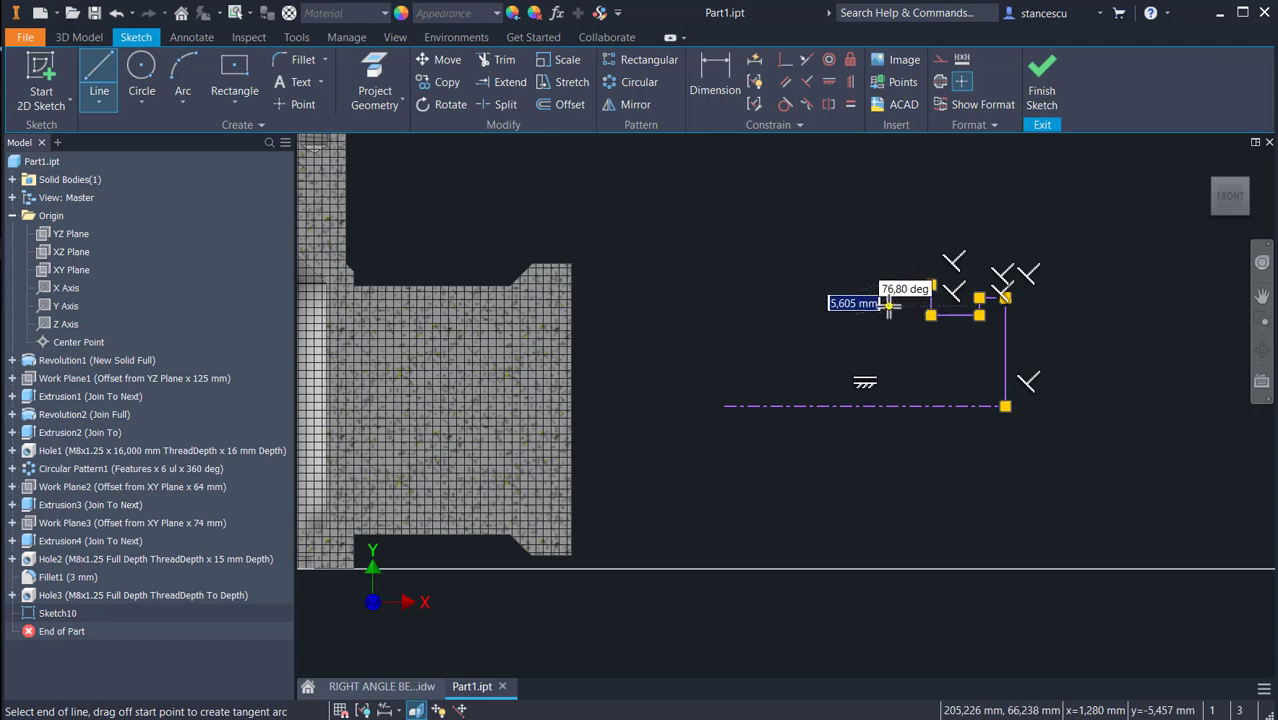
scroll(895, 297, "down", 3)
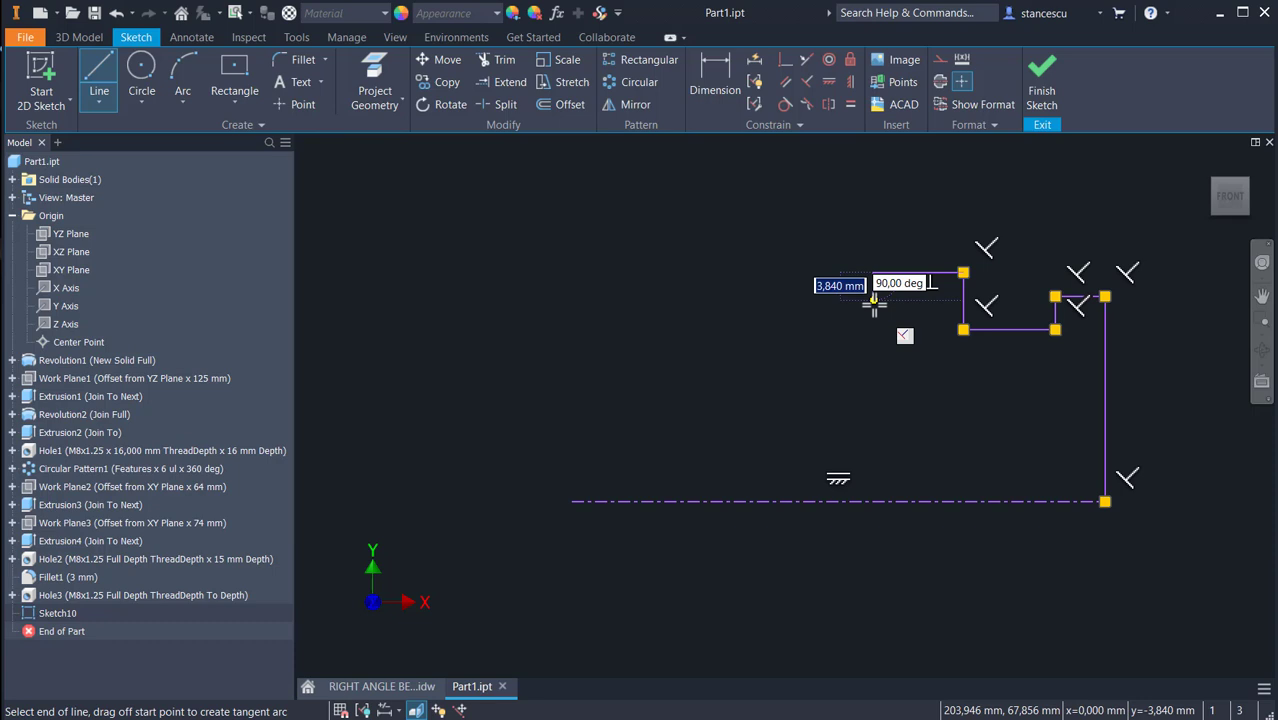
left_click(873, 302)
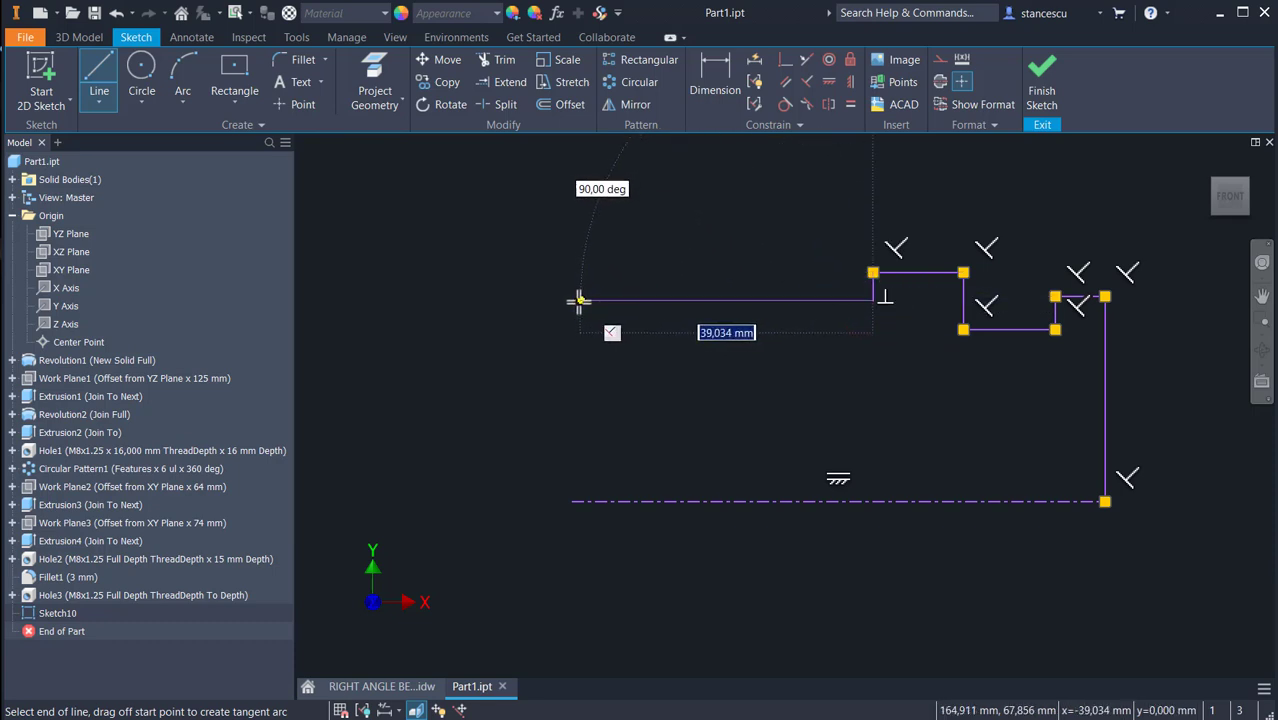
left_click(573, 300)
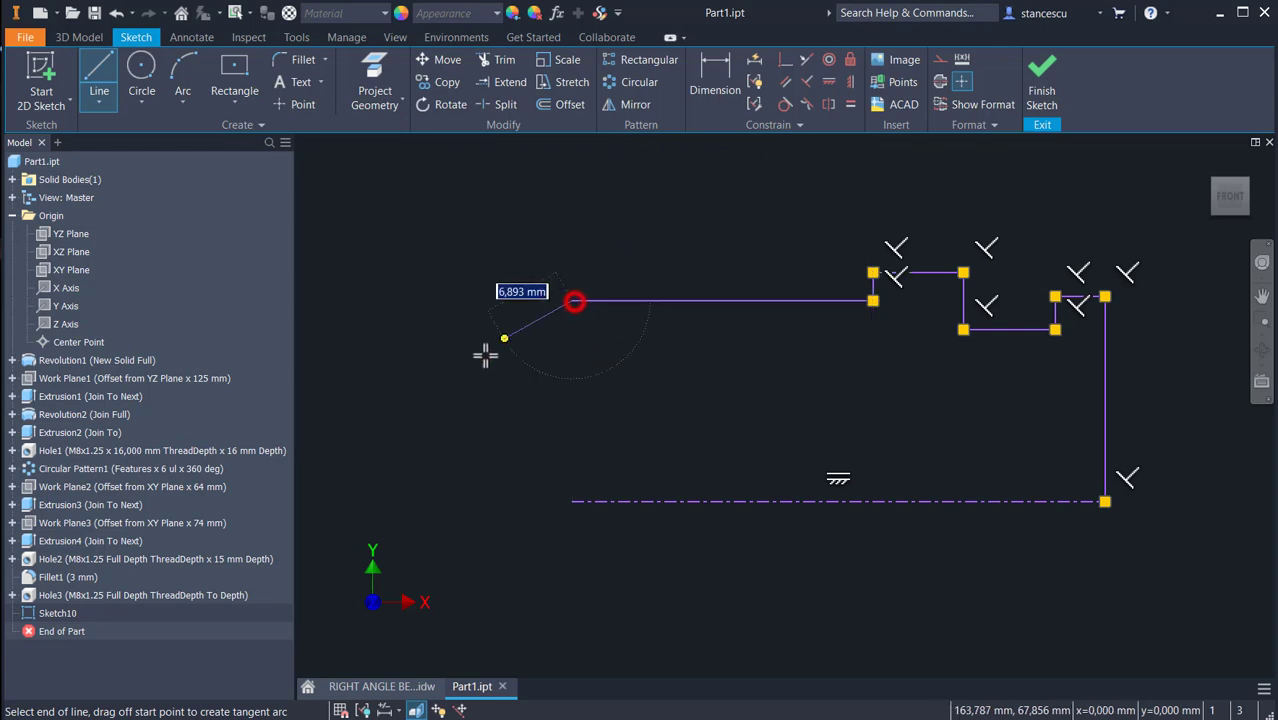
left_click(570, 501)
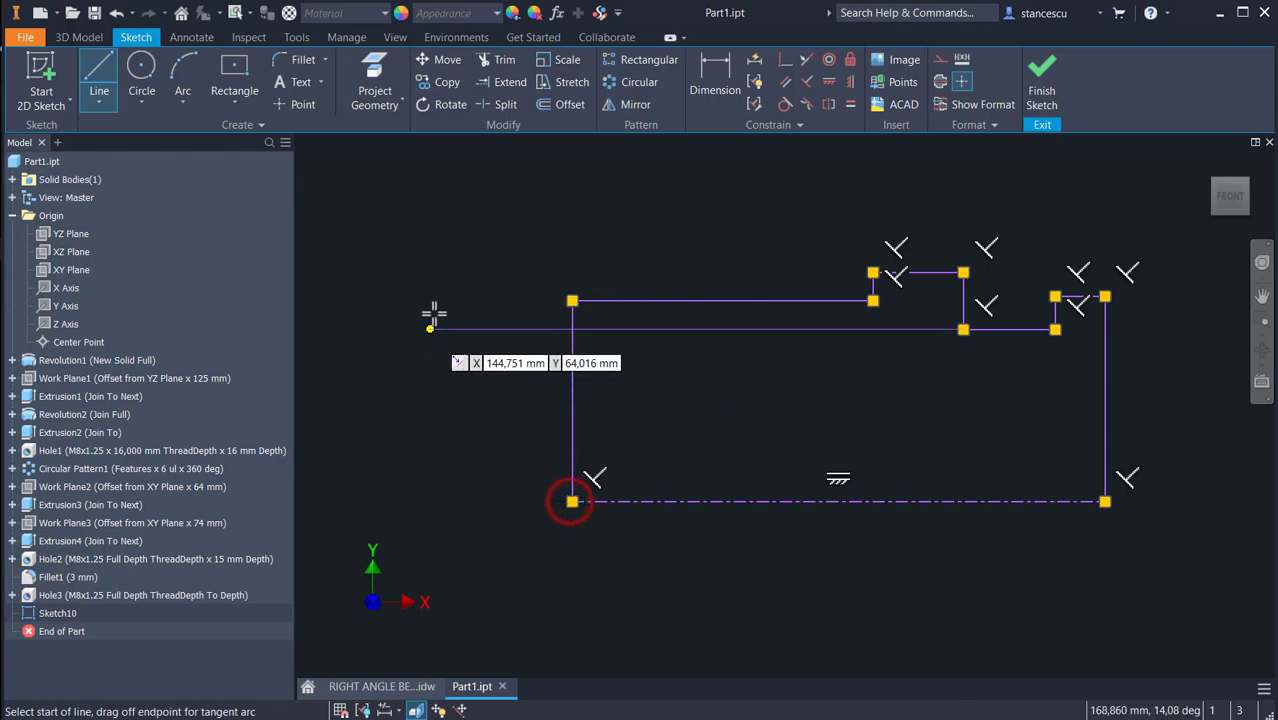
key("Escape")
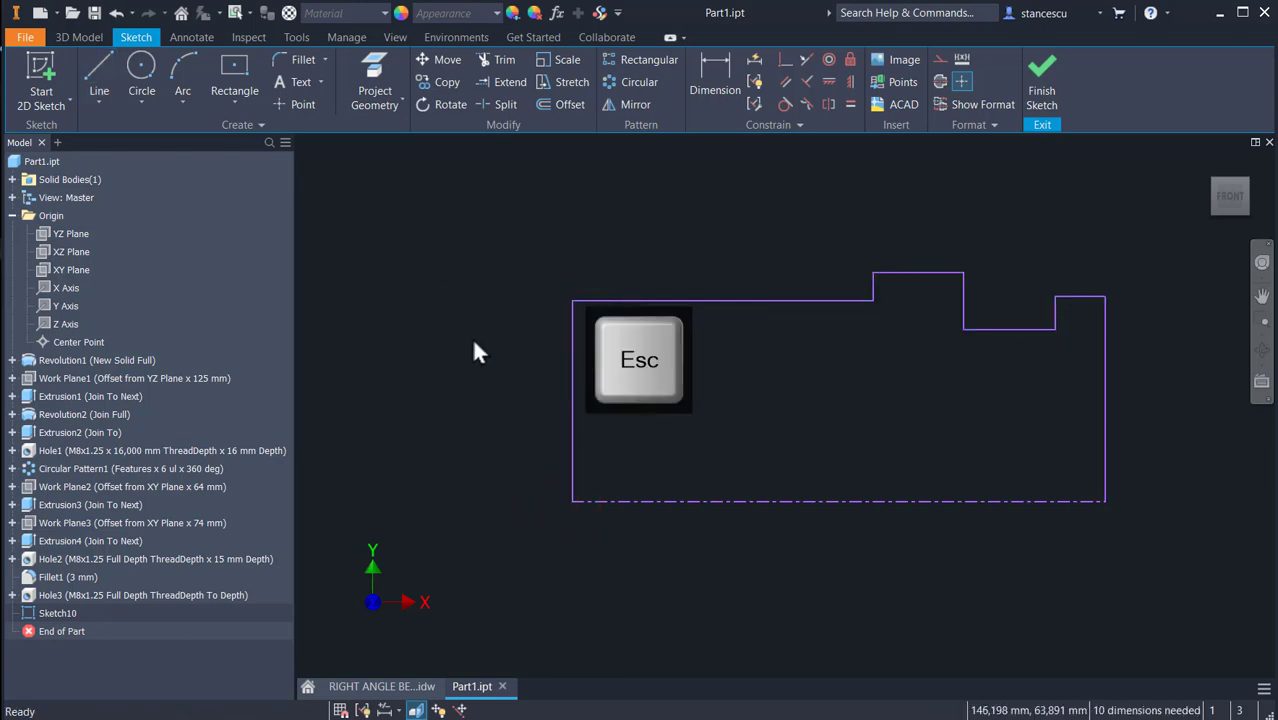
Dimension the profile's diameters about the centerline: 53 mm for the right-end step and 40 mm for the level beside it.
scroll(675, 375, "down", 2)
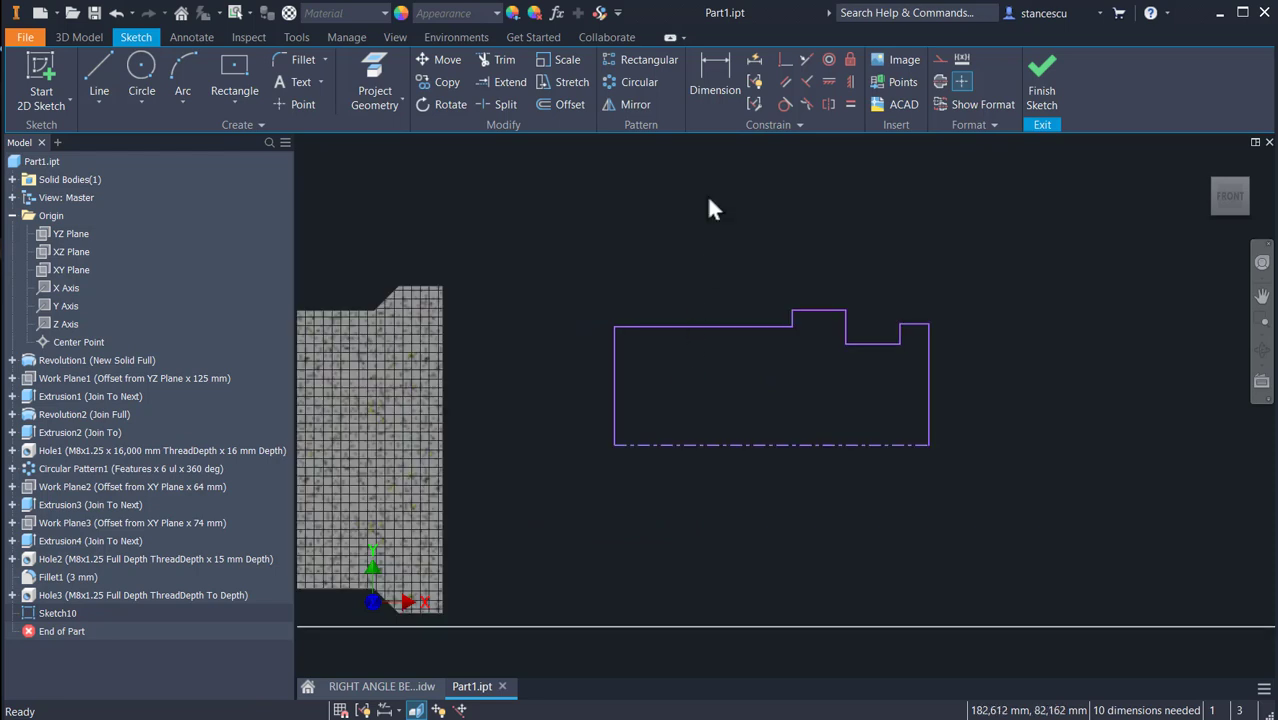
left_click(707, 65)
left_click(913, 325)
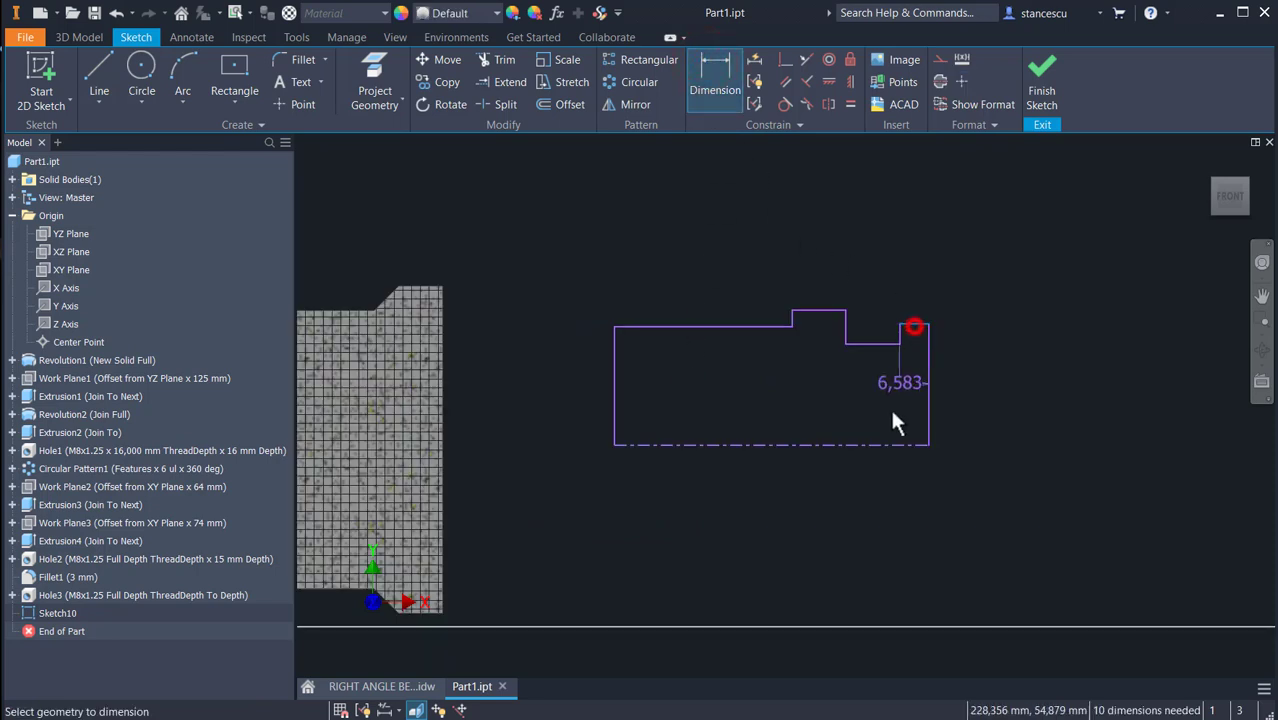
left_click(893, 443)
left_click(998, 418)
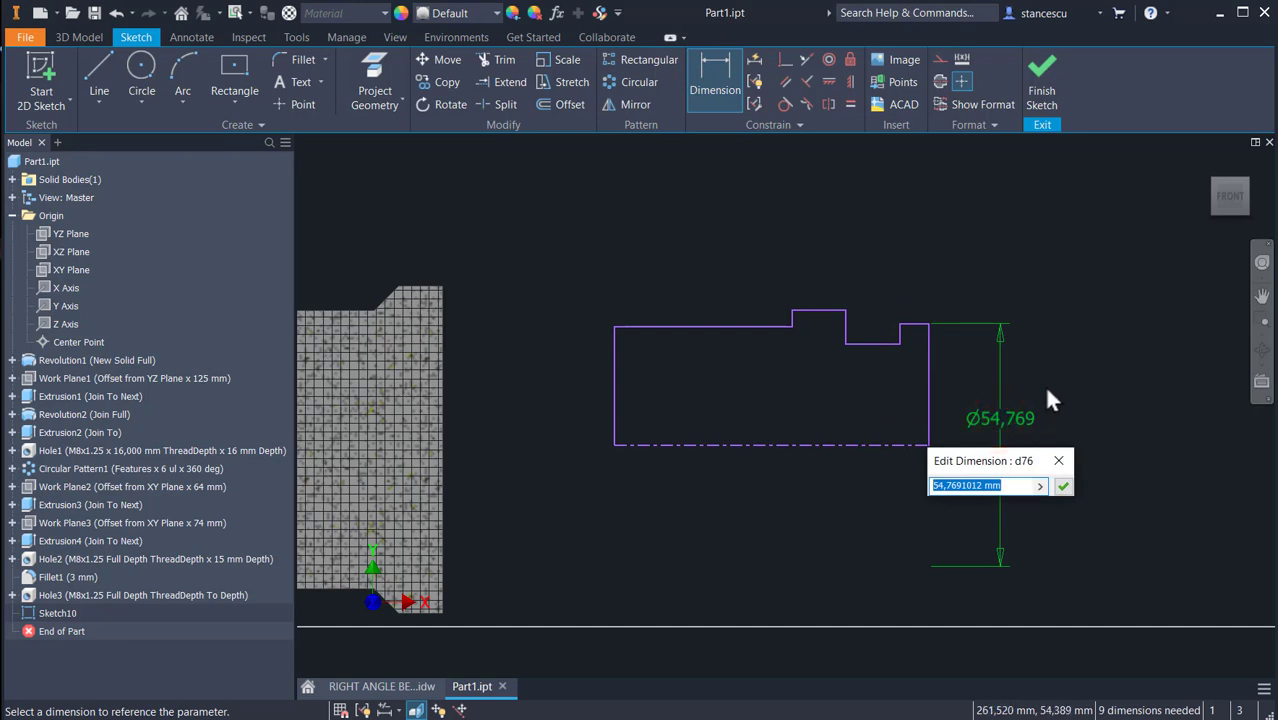
type("53")
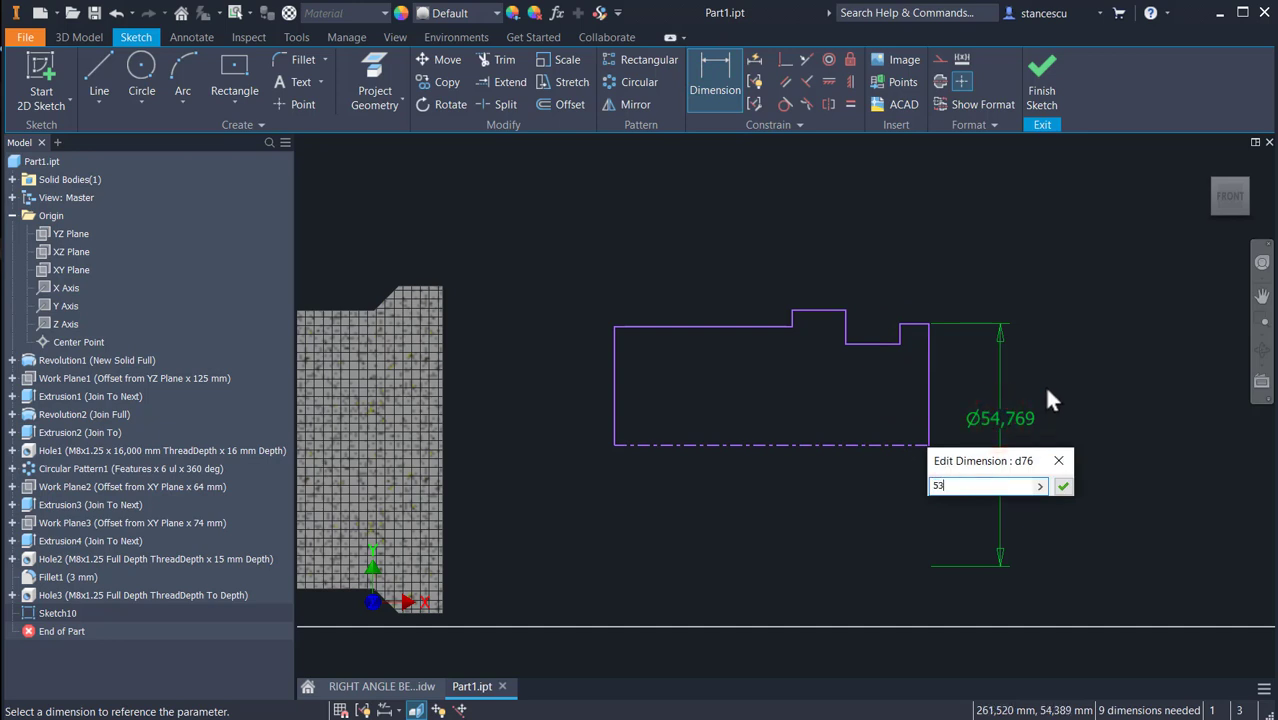
key("Return")
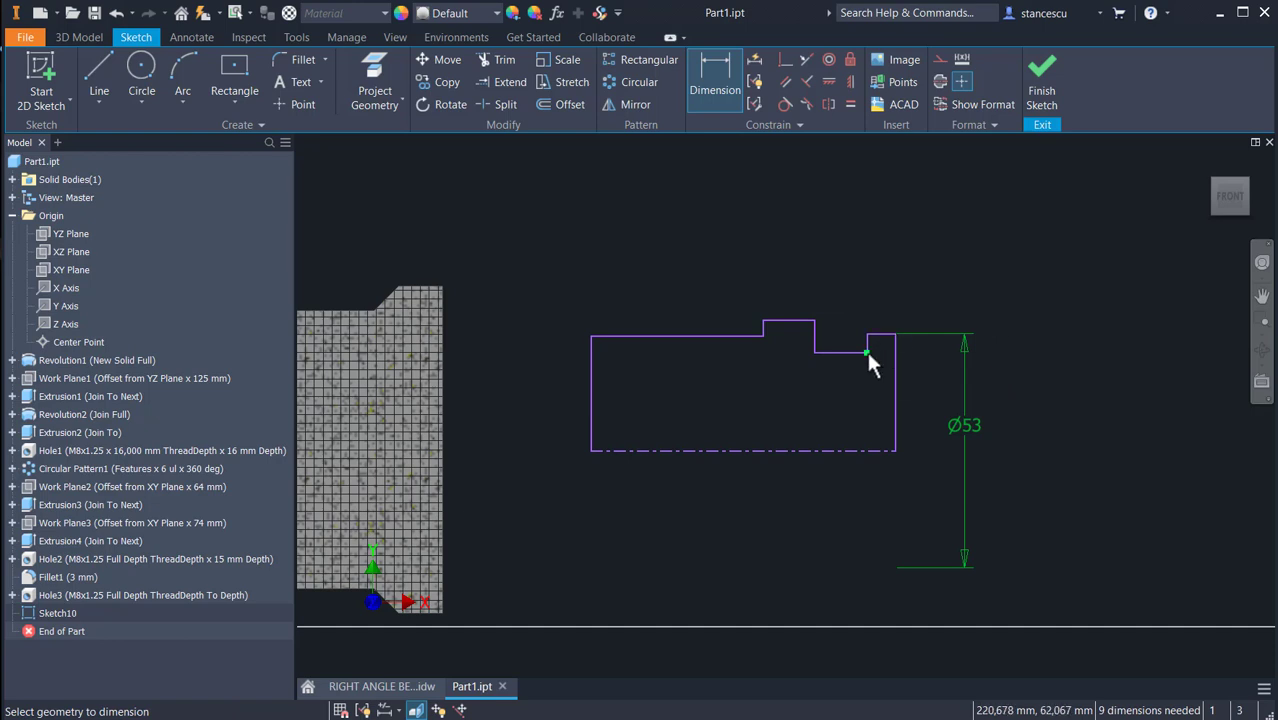
left_click(850, 452)
left_click(849, 422)
type("40")
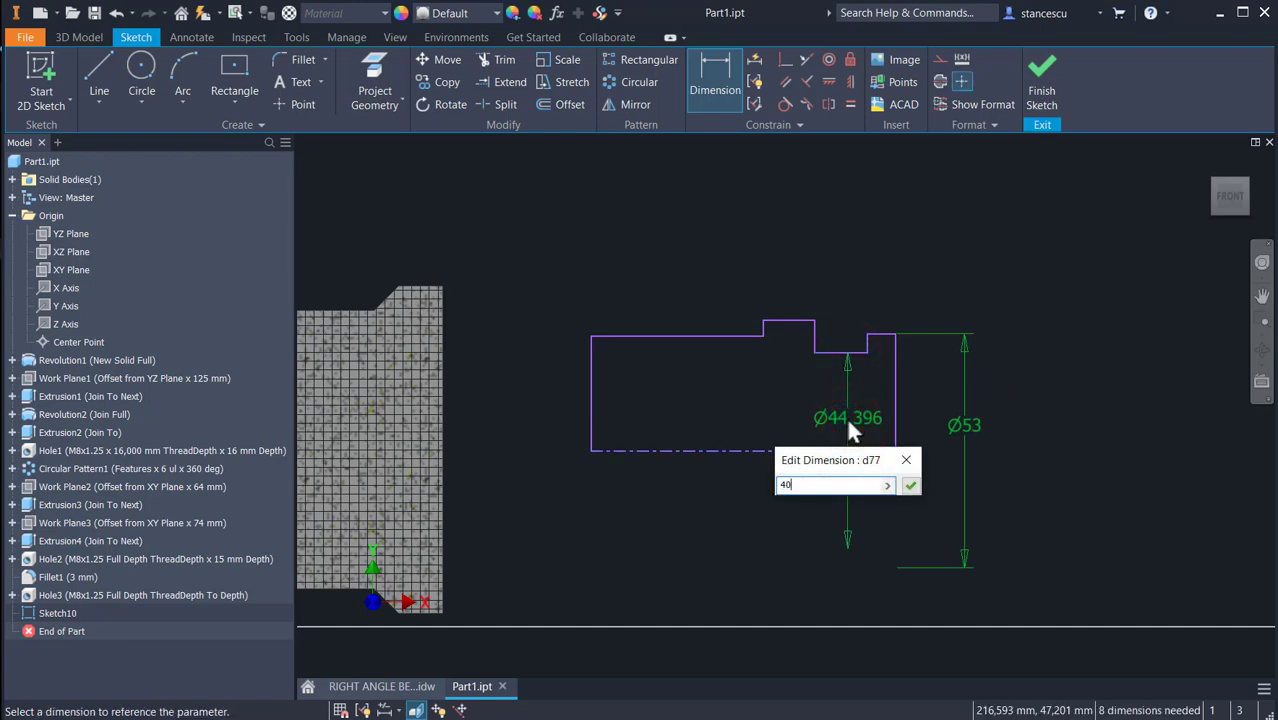
key("Return")
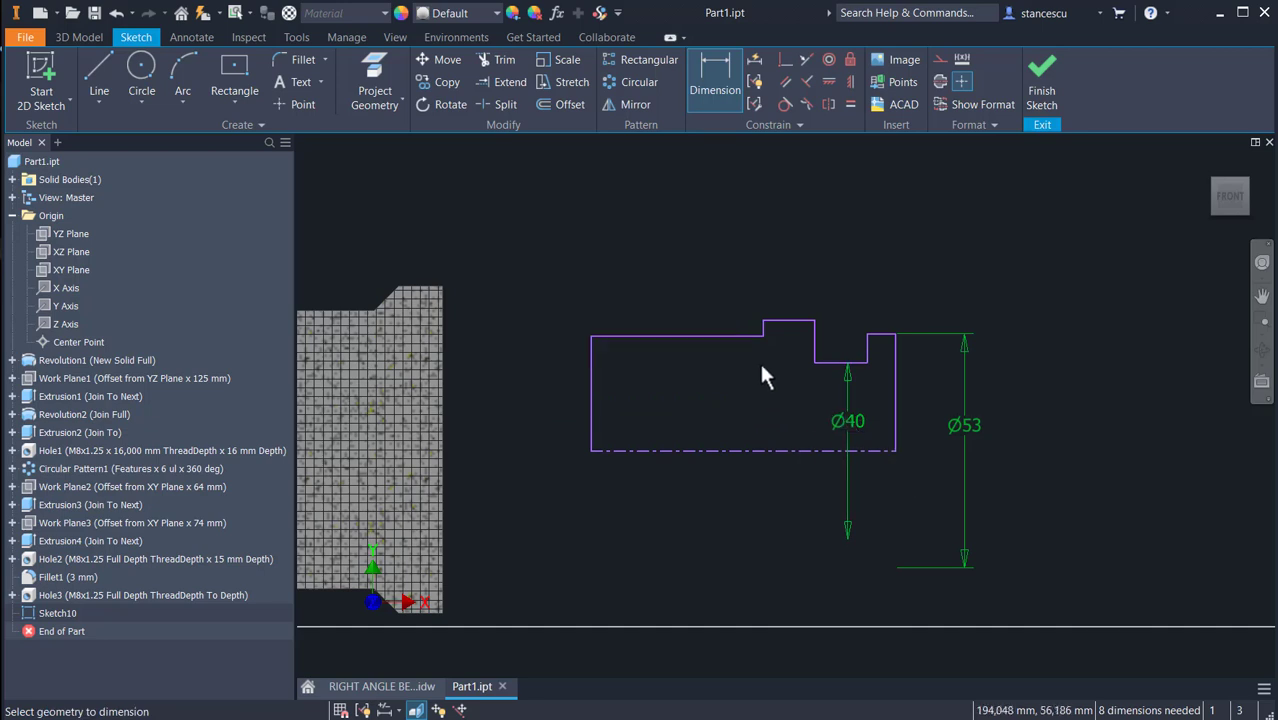
Set the diameter of the raised middle level to 51 mm and that of the long left level to 43 mm.
left_click(783, 320)
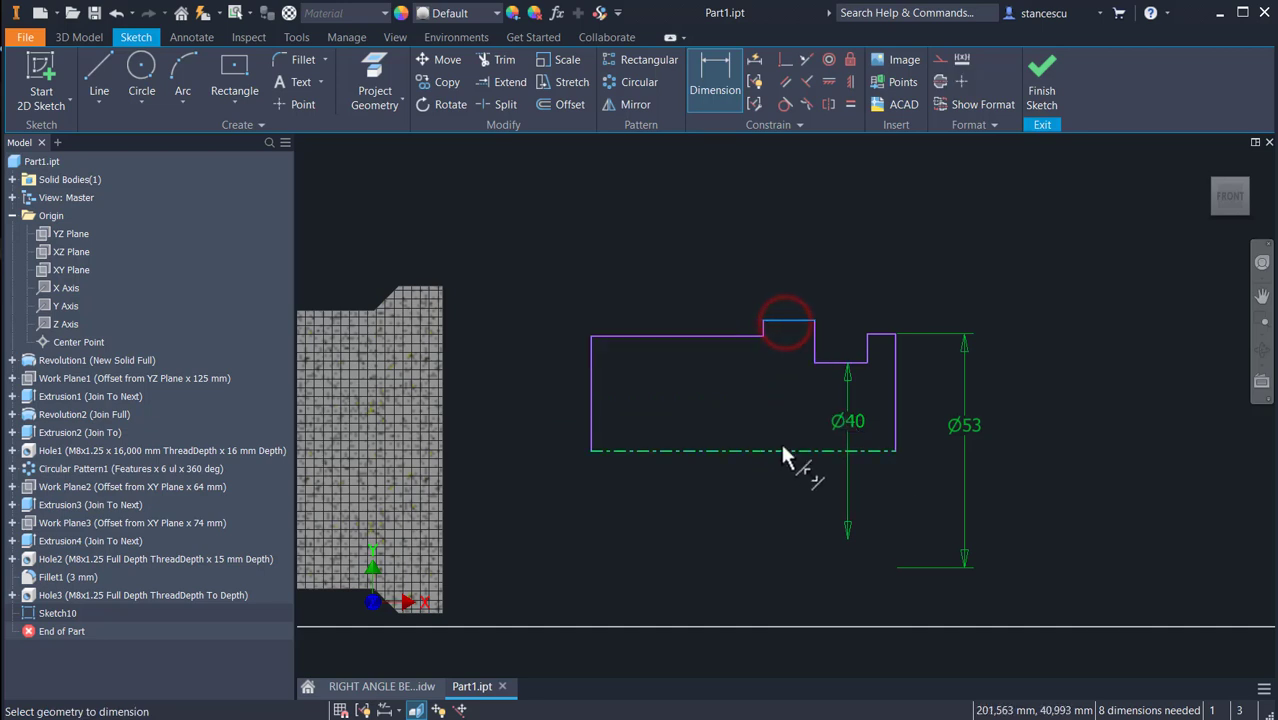
left_click(781, 449)
left_click(784, 397)
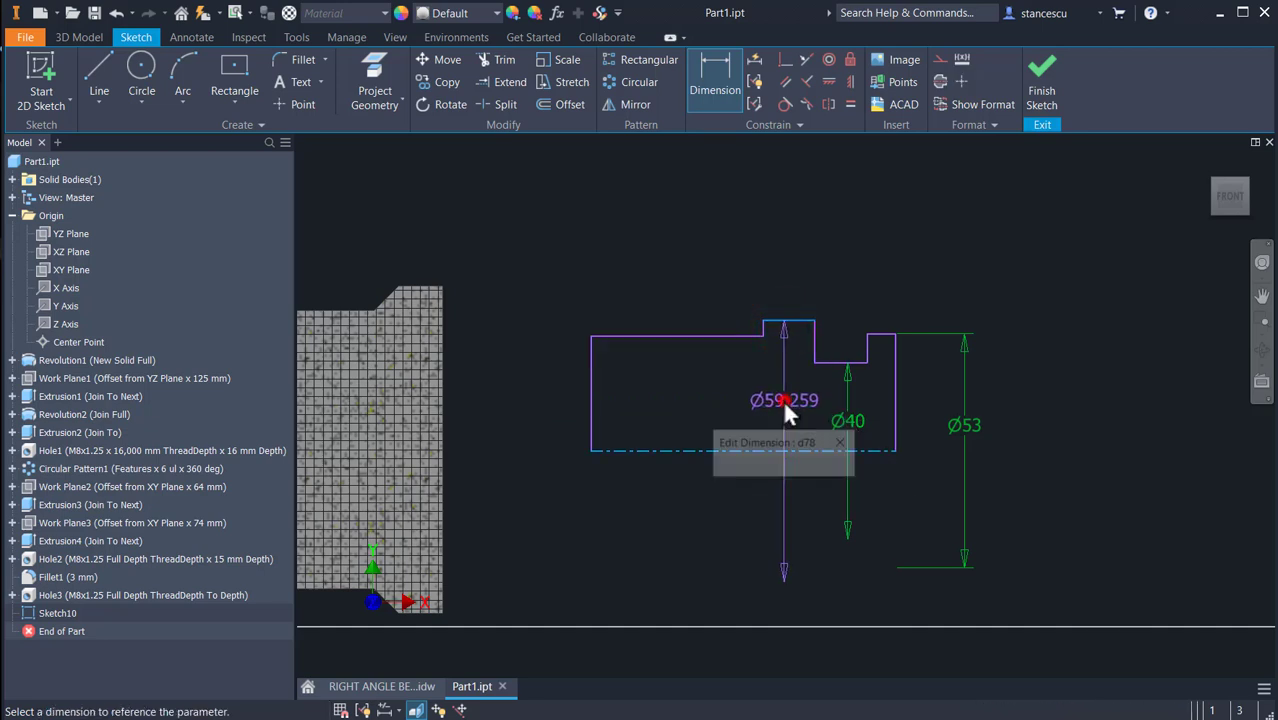
type("5")
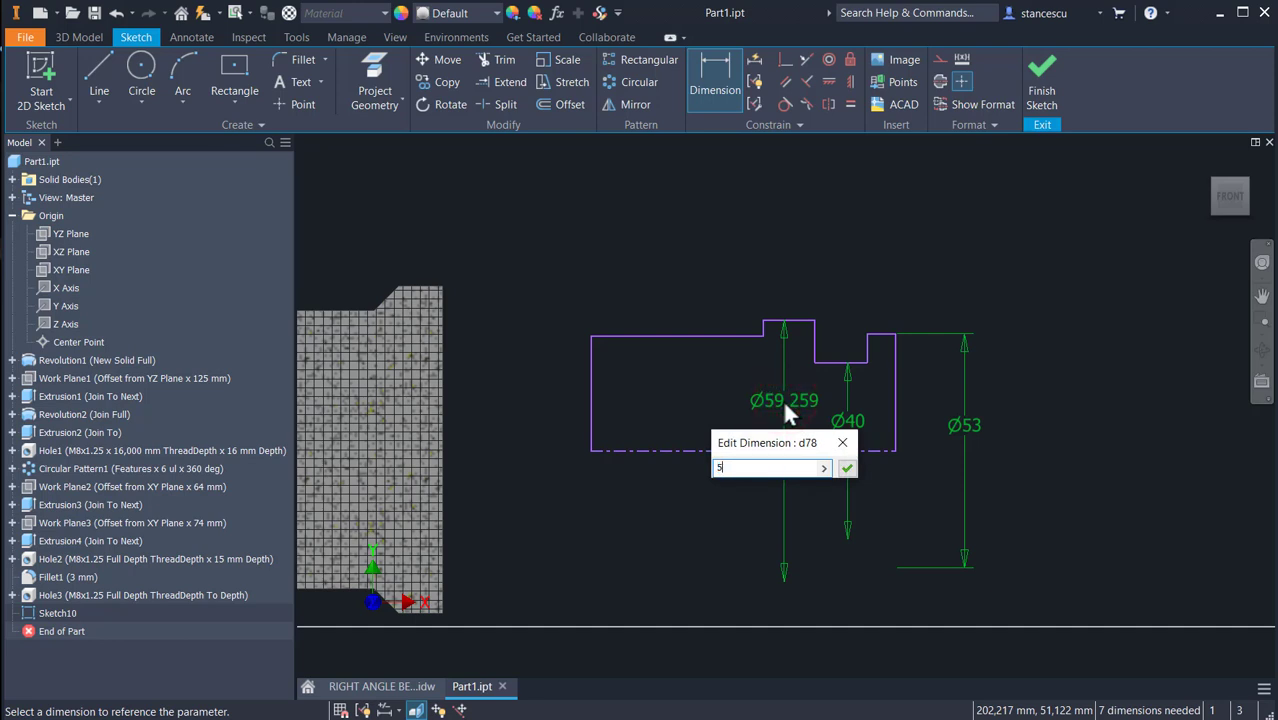
type("1")
key("Return")
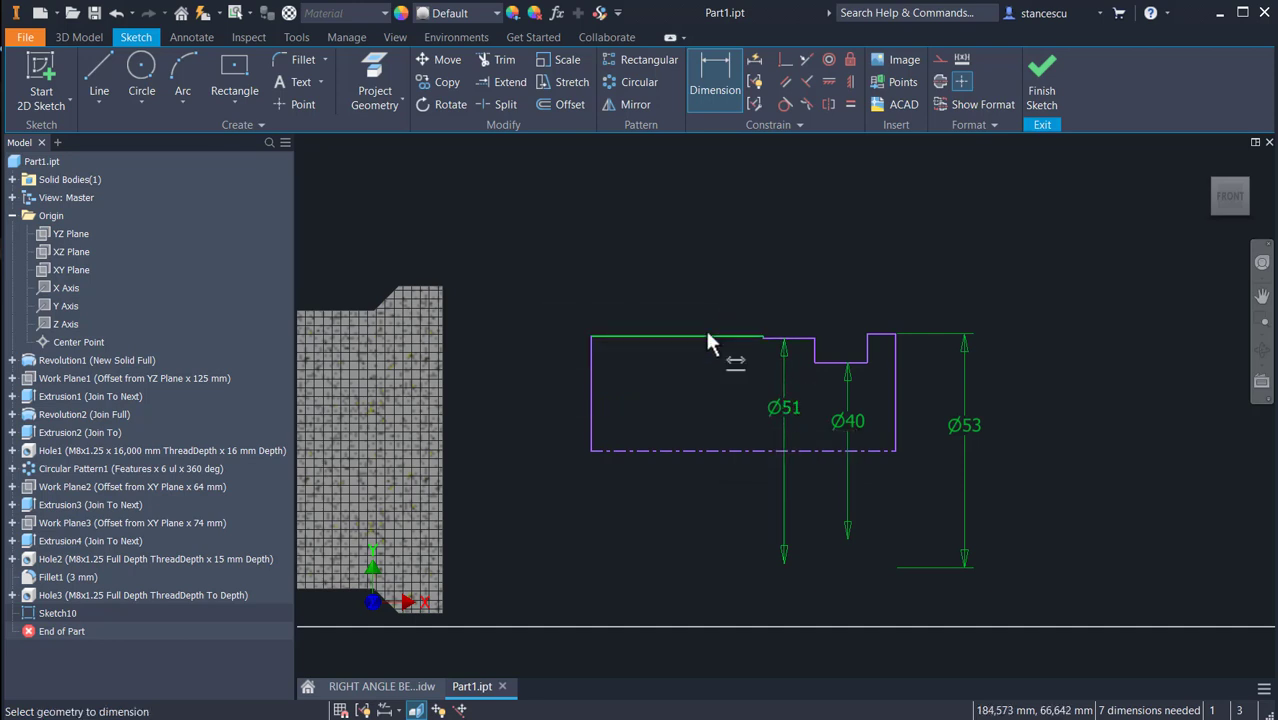
left_click(706, 333)
left_click(706, 451)
left_click(696, 416)
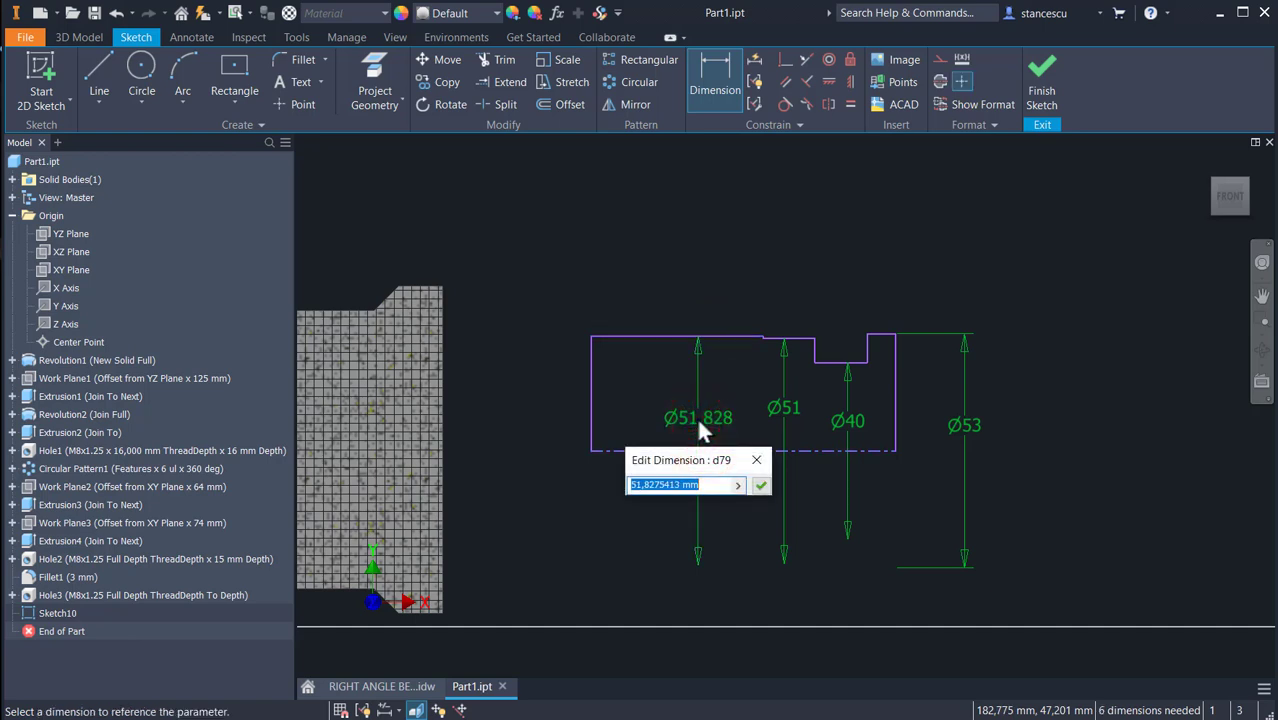
type("43")
key("Return")
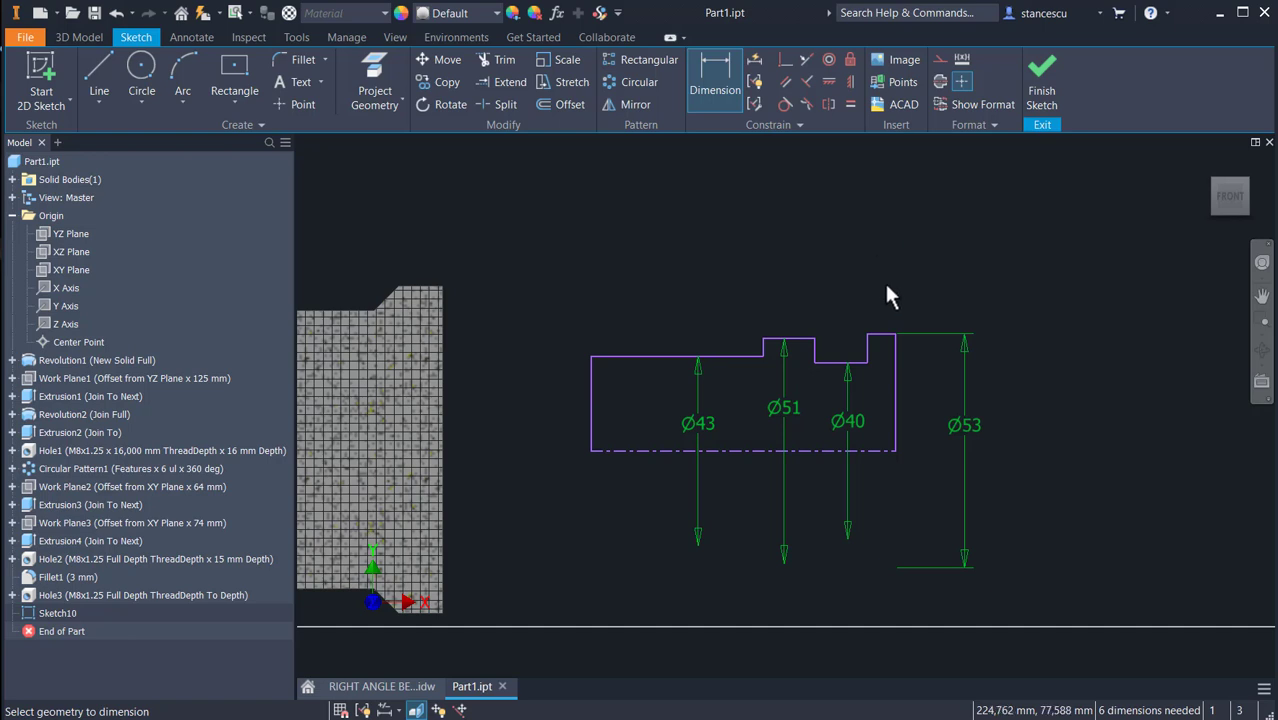
Dimension the length of the 53 mm diameter step as 7 mm and the 40 mm diameter step as 18 mm.
left_click(878, 337)
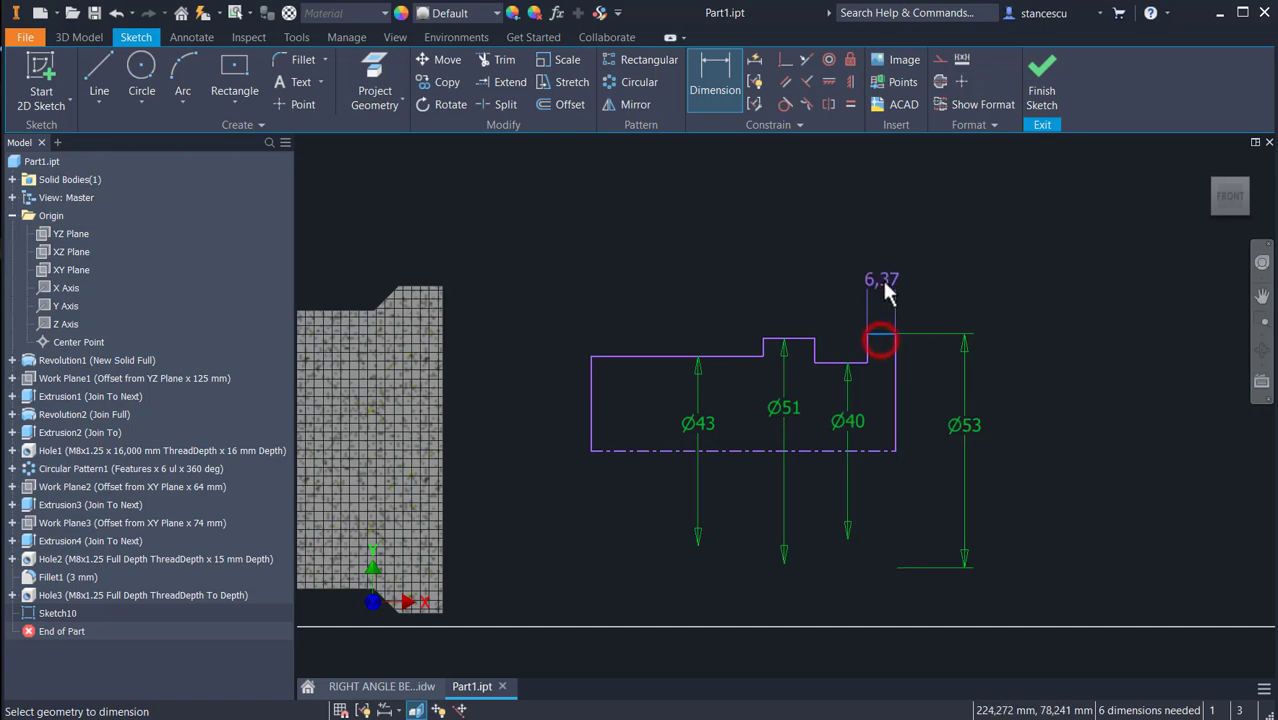
left_click(880, 280)
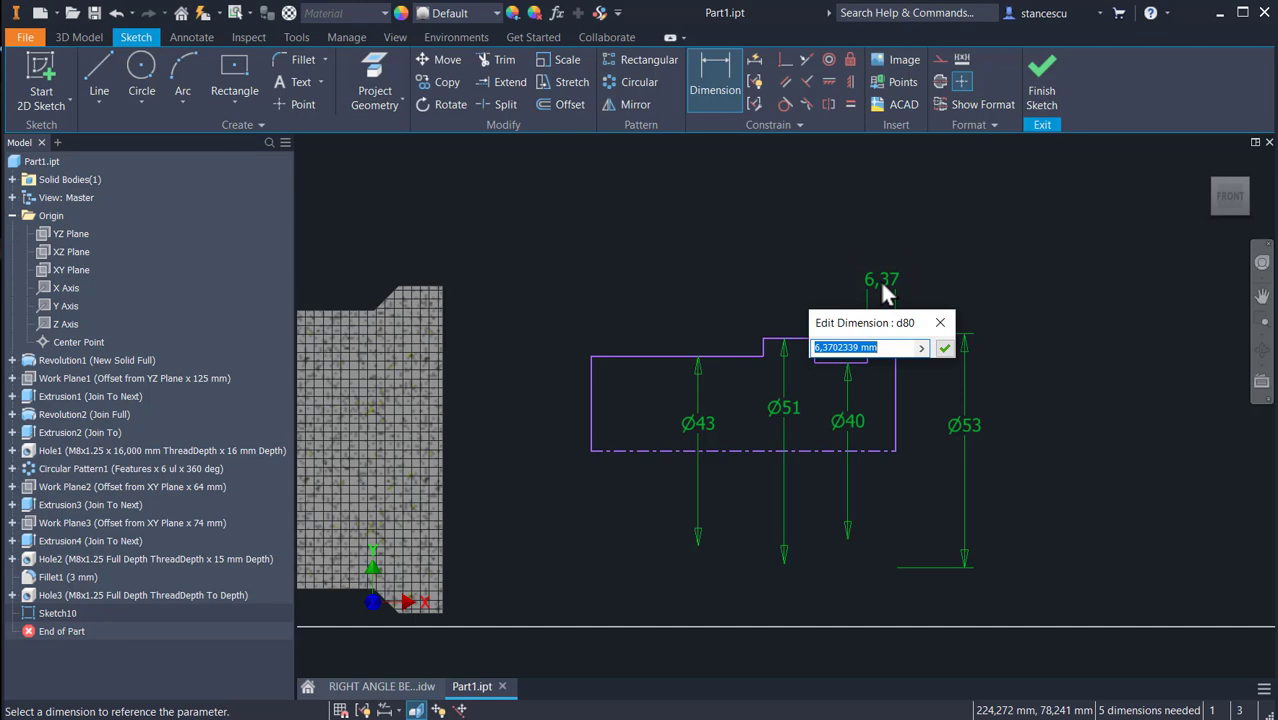
type("7")
key("Return")
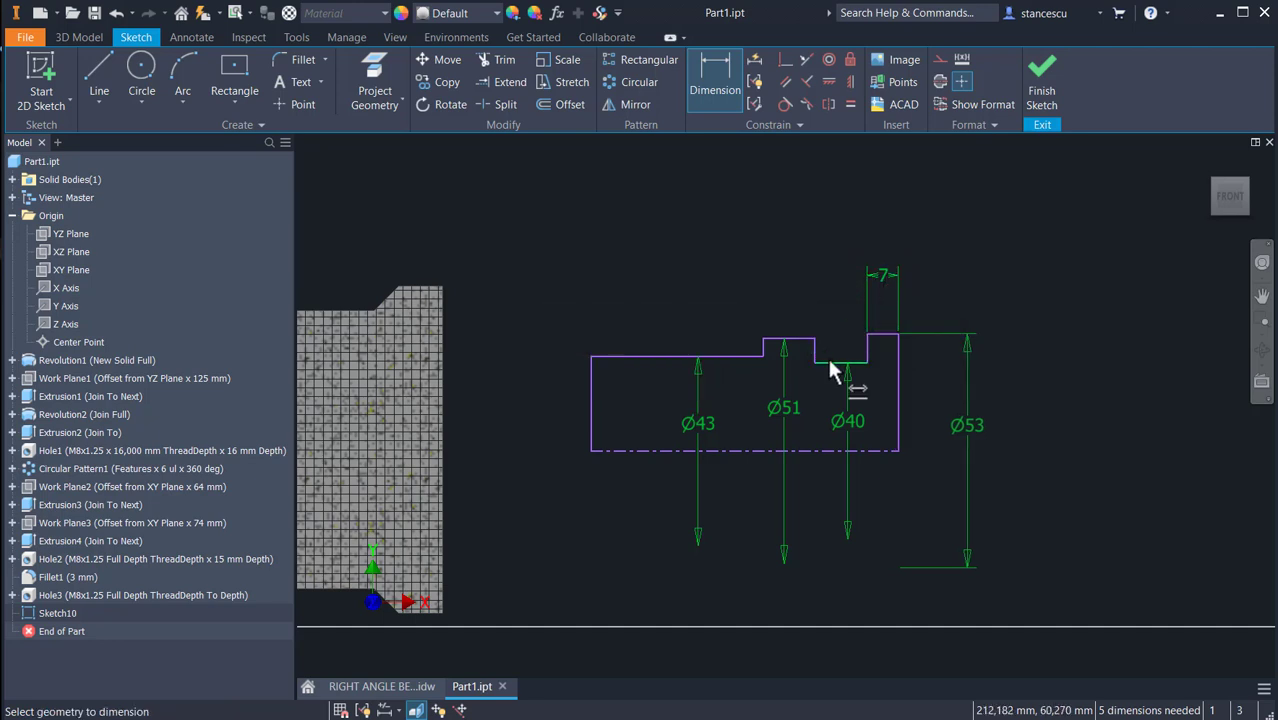
left_click(830, 363)
left_click(835, 293)
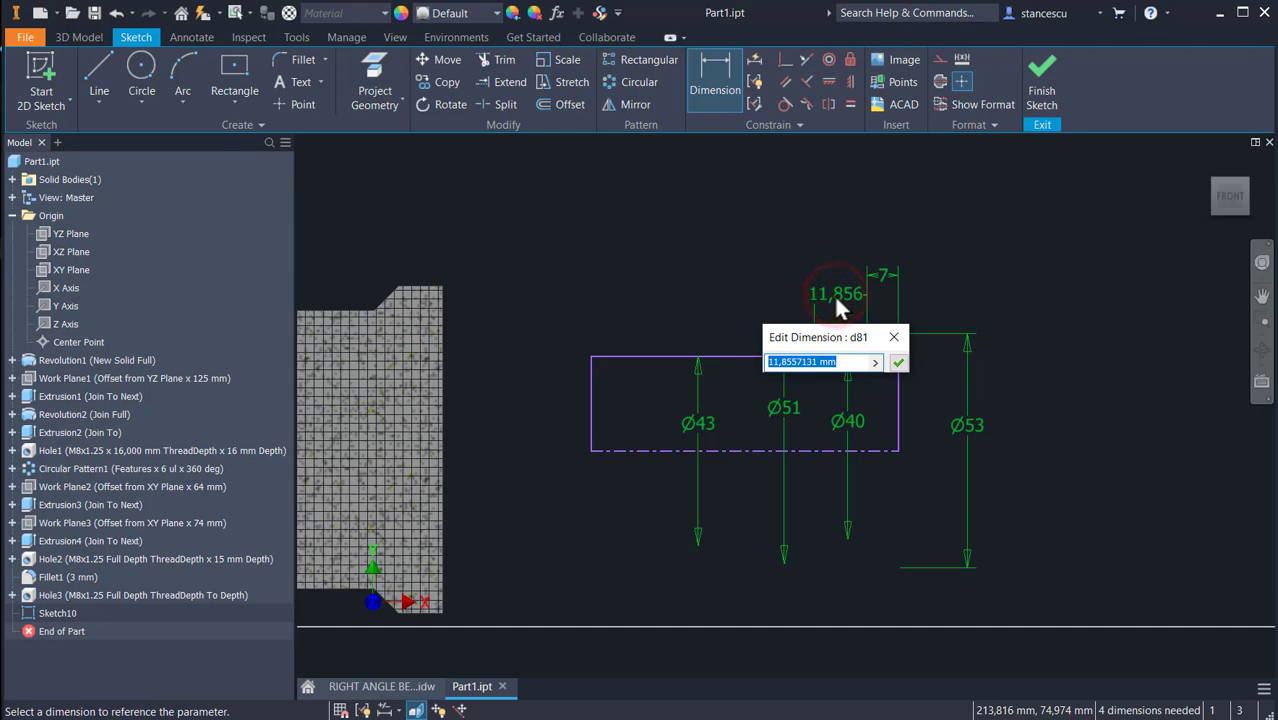
type("1")
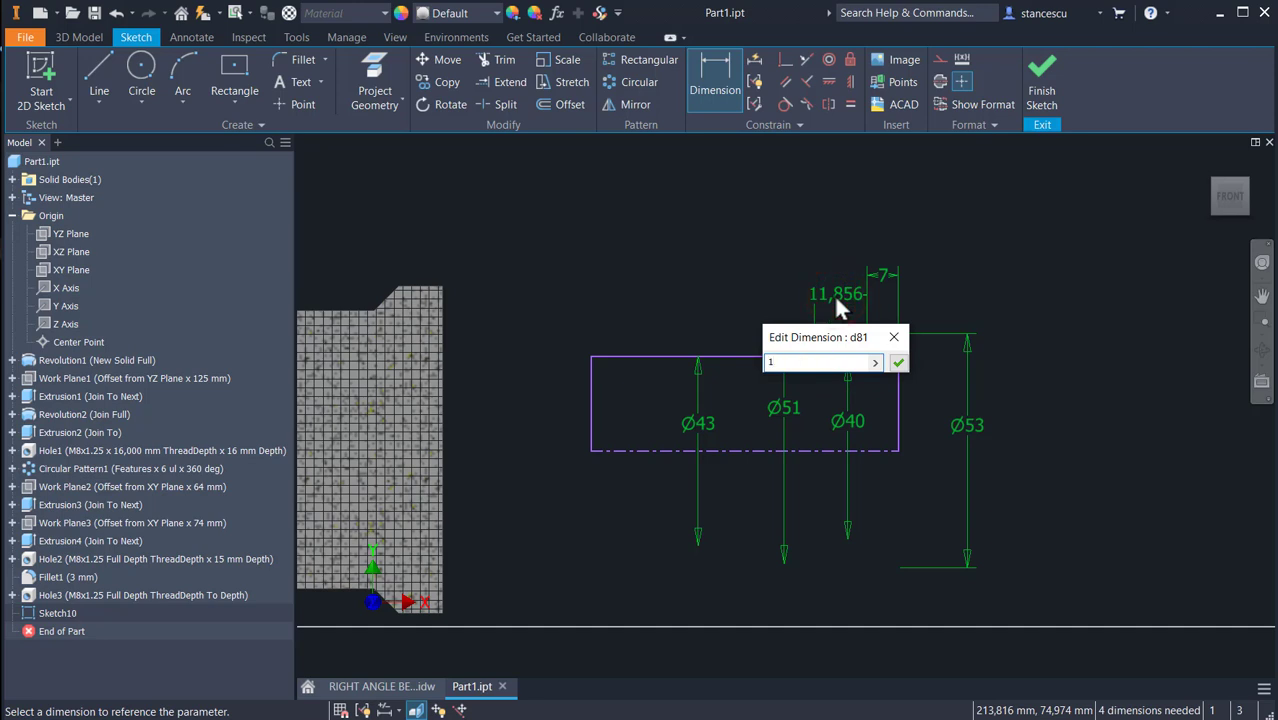
type("8")
key("Return")
Set the length of the 51 mm diameter step to 22 mm.
left_click(786, 341)
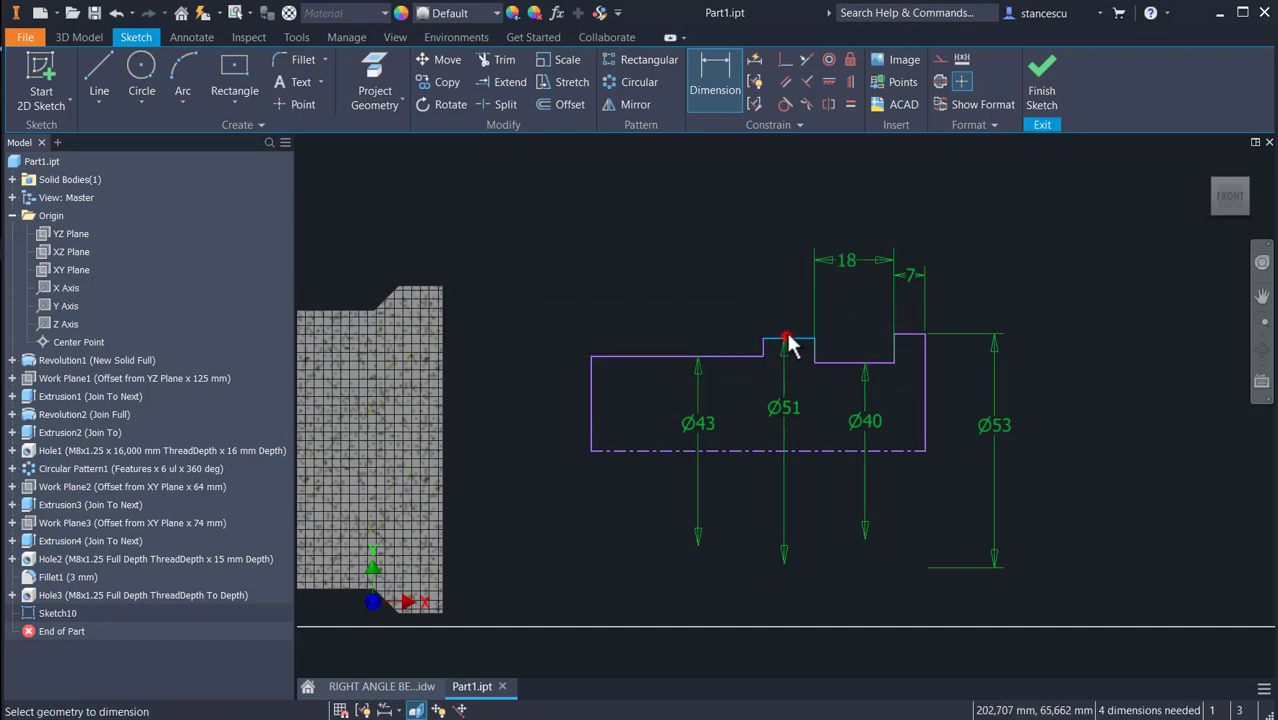
left_click(783, 300)
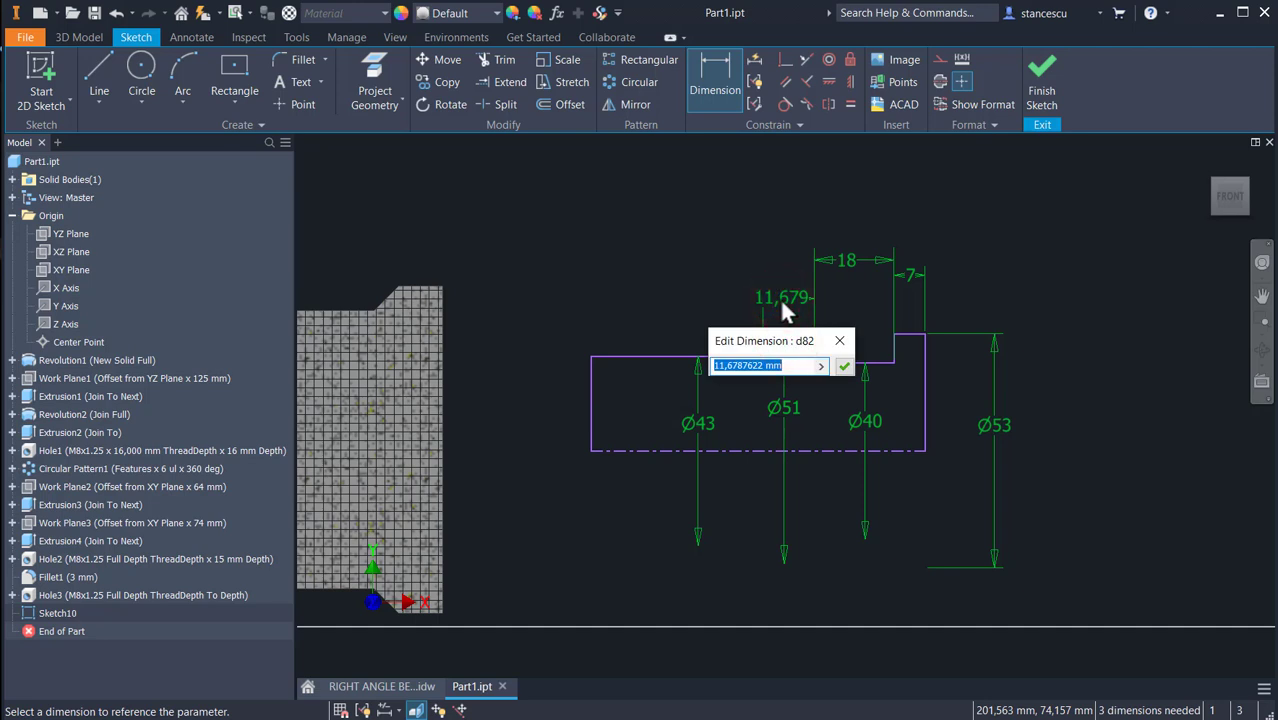
type("22")
key("Return")
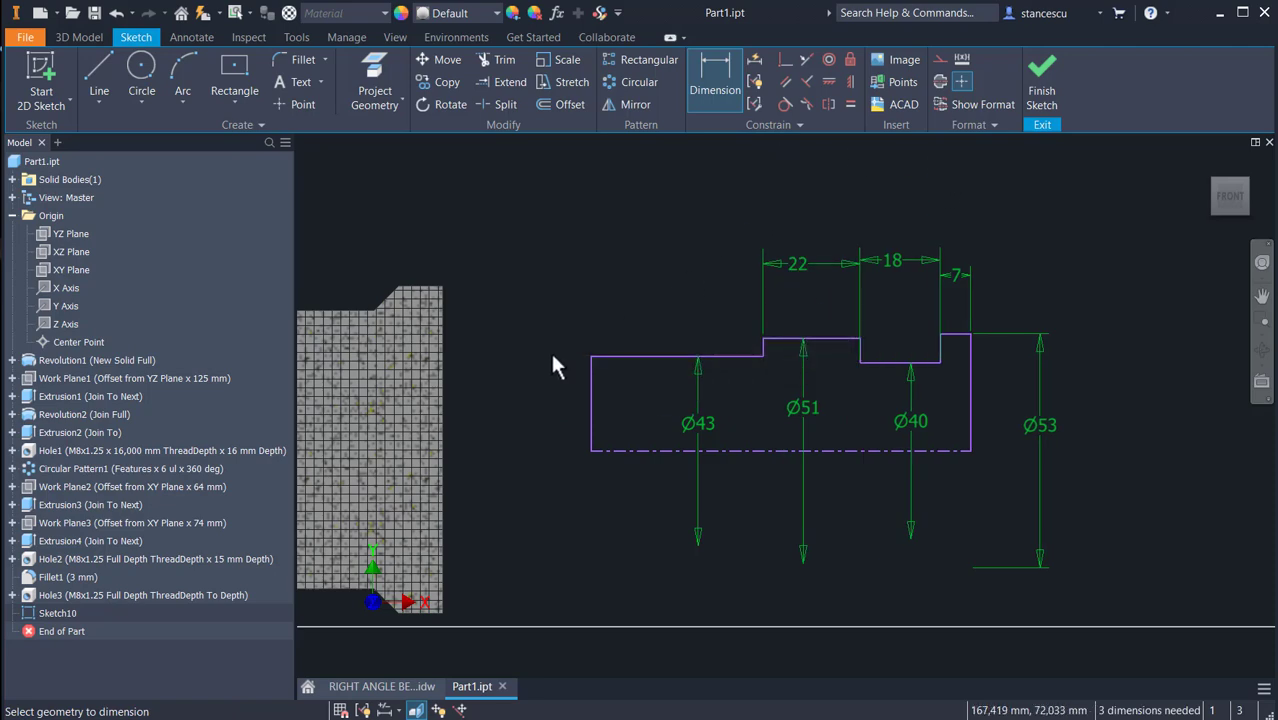
Project the outer end face of the side flange into the sketch as a reference line.
mouse_move(524, 457)
middle_mouse_down()
mouse_move(747, 439)
mouse_move(762, 395)
mouse_move(810, 373)
middle_mouse_up()
scroll(737, 387, "down", 3)
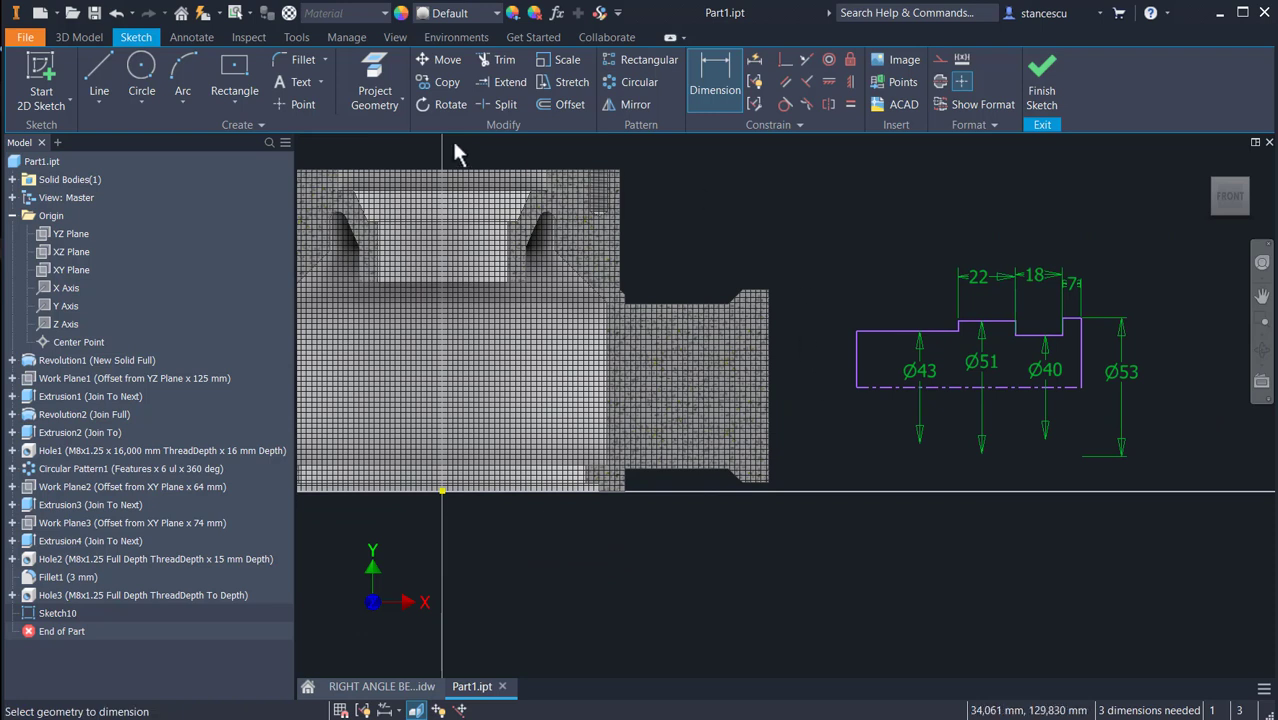
left_click(377, 70)
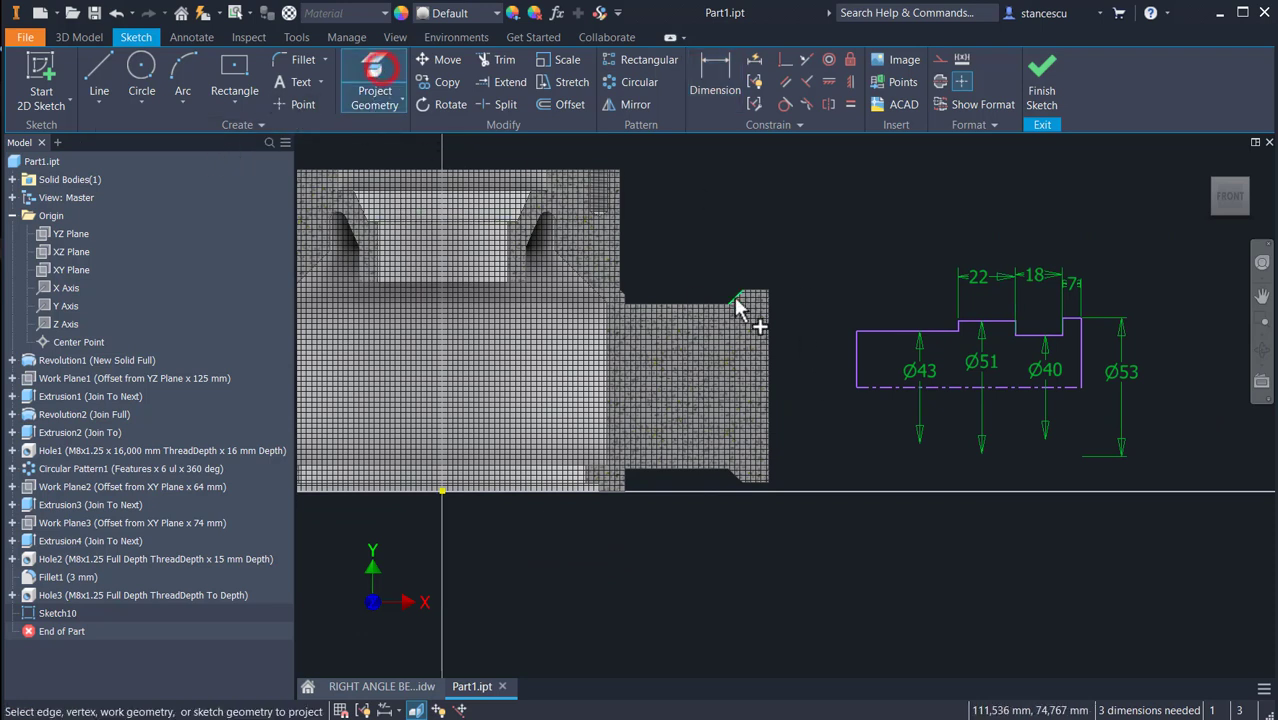
left_click(762, 331)
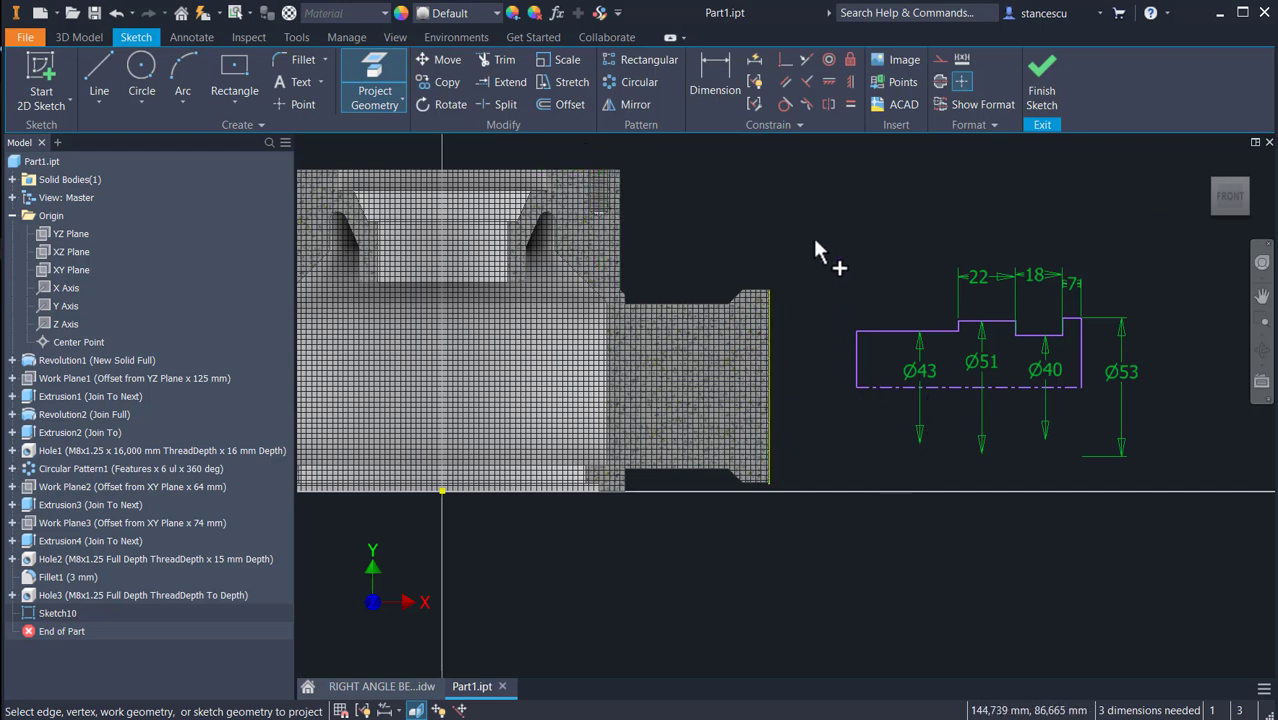
Make the right end of the profile's centerline coincident with the midpoint of the projected flange edge.
left_click(786, 59)
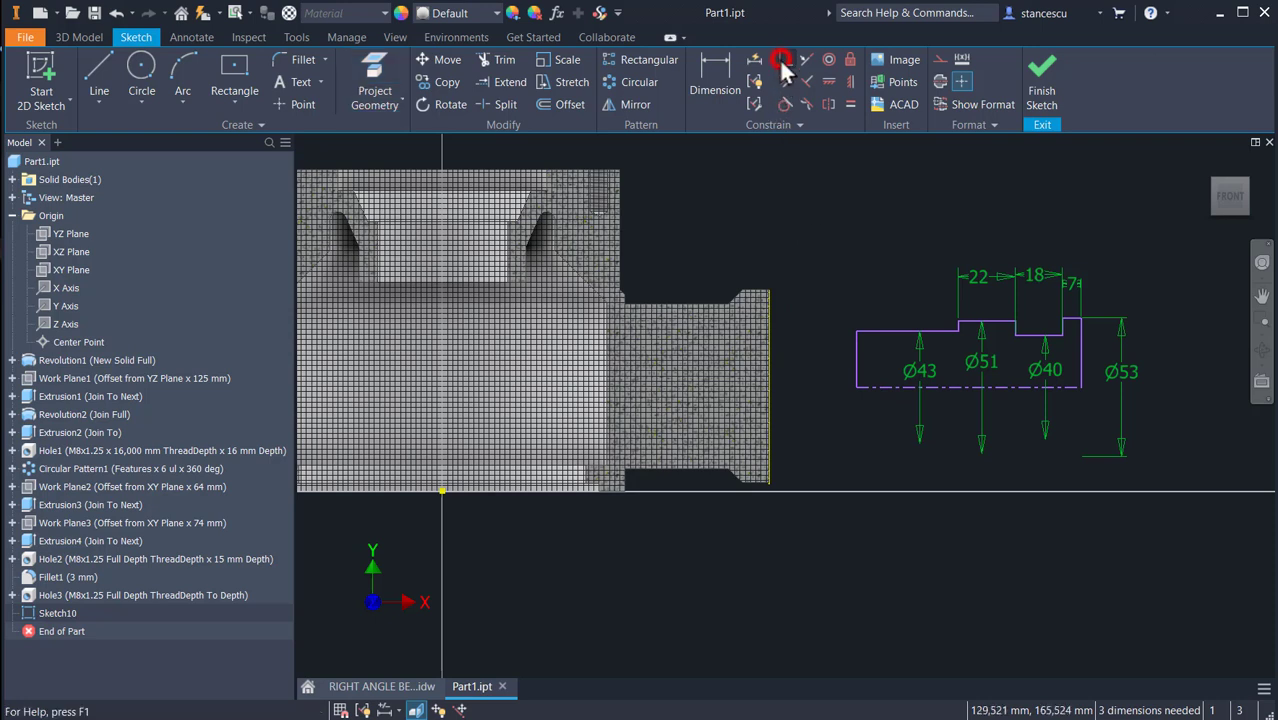
left_click(1080, 386)
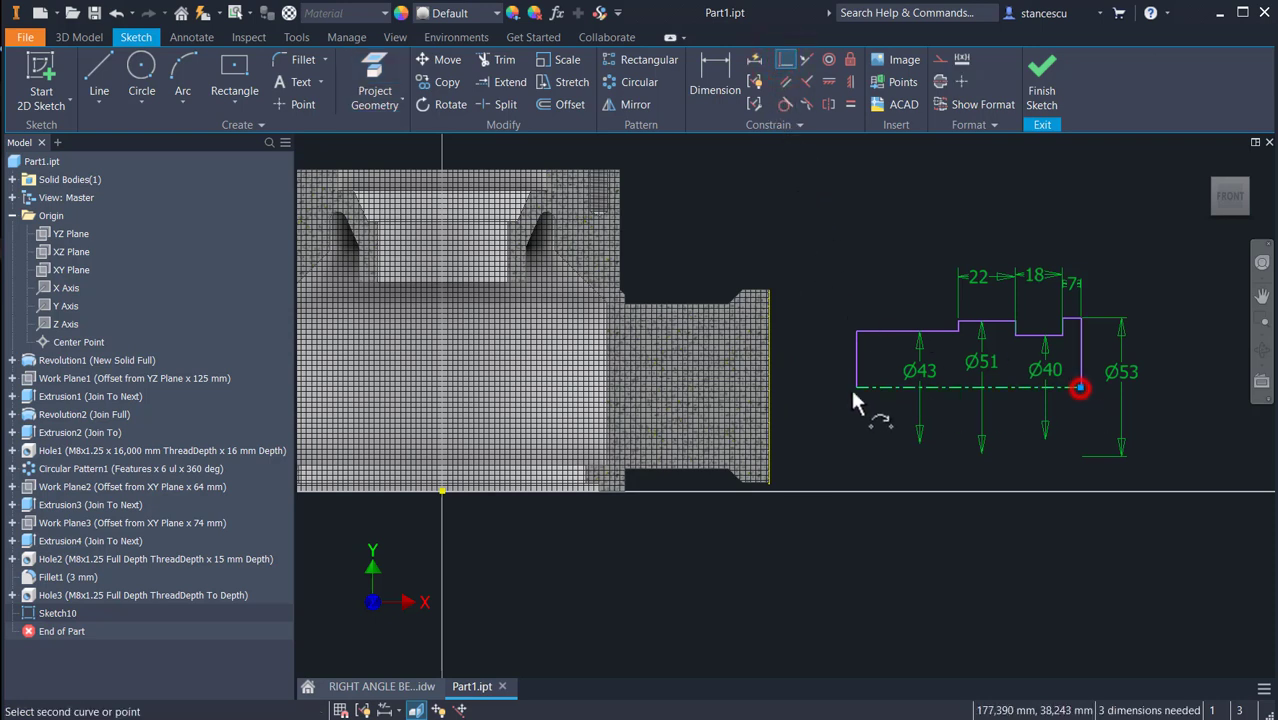
left_click(769, 386)
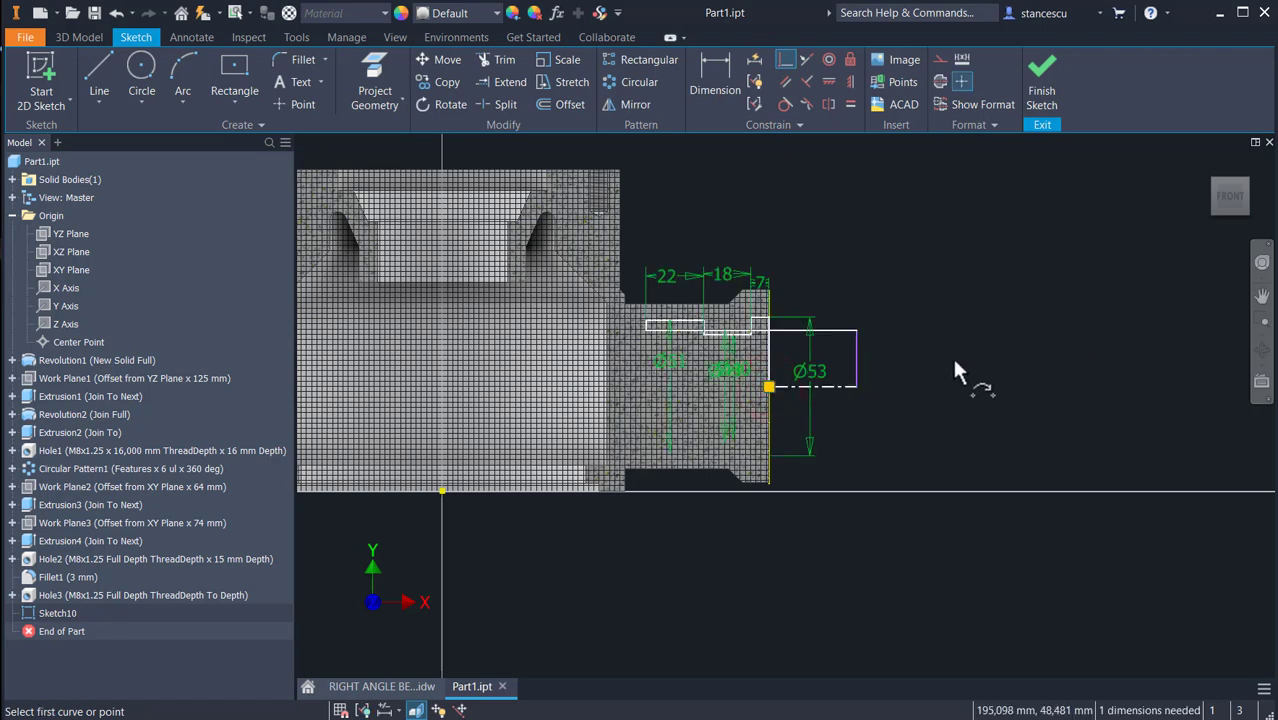
key("Escape")
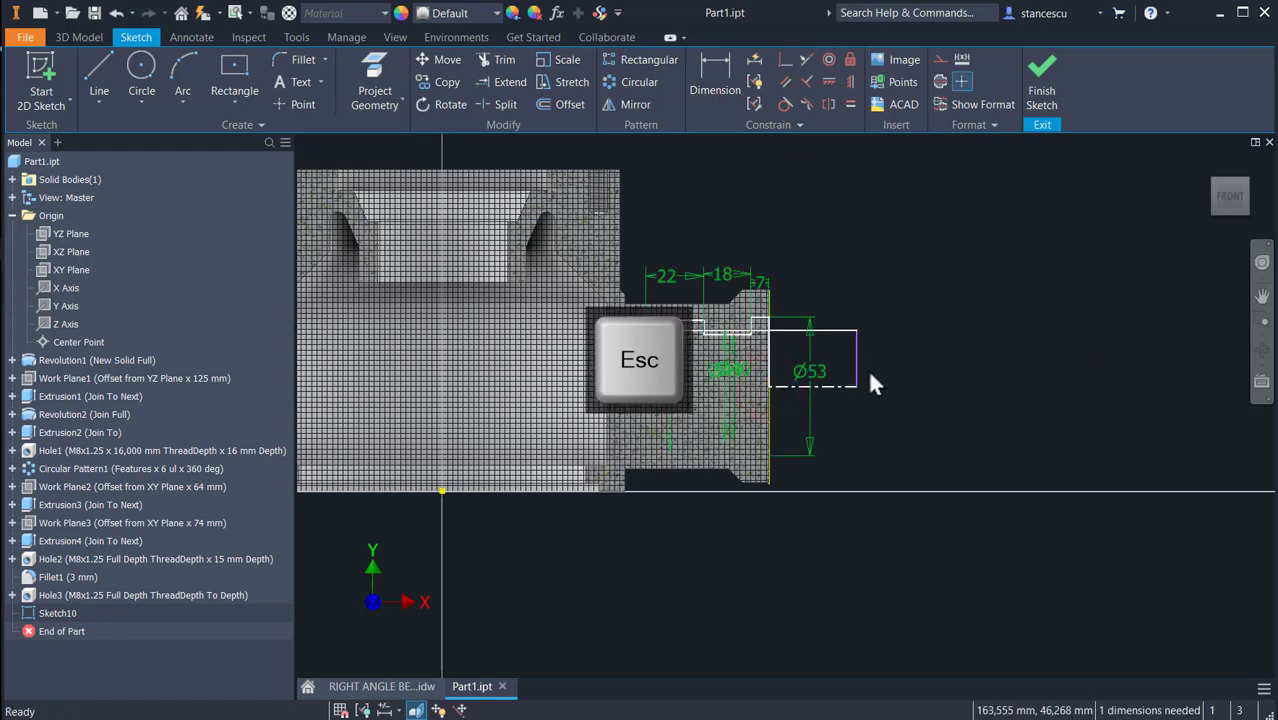
Move the profile's free end line inside the housing body and make it coincident with the origin center point.
mouse_move(853, 375)
left_mouse_down()
mouse_move(790, 392)
mouse_move(458, 374)
left_mouse_up()
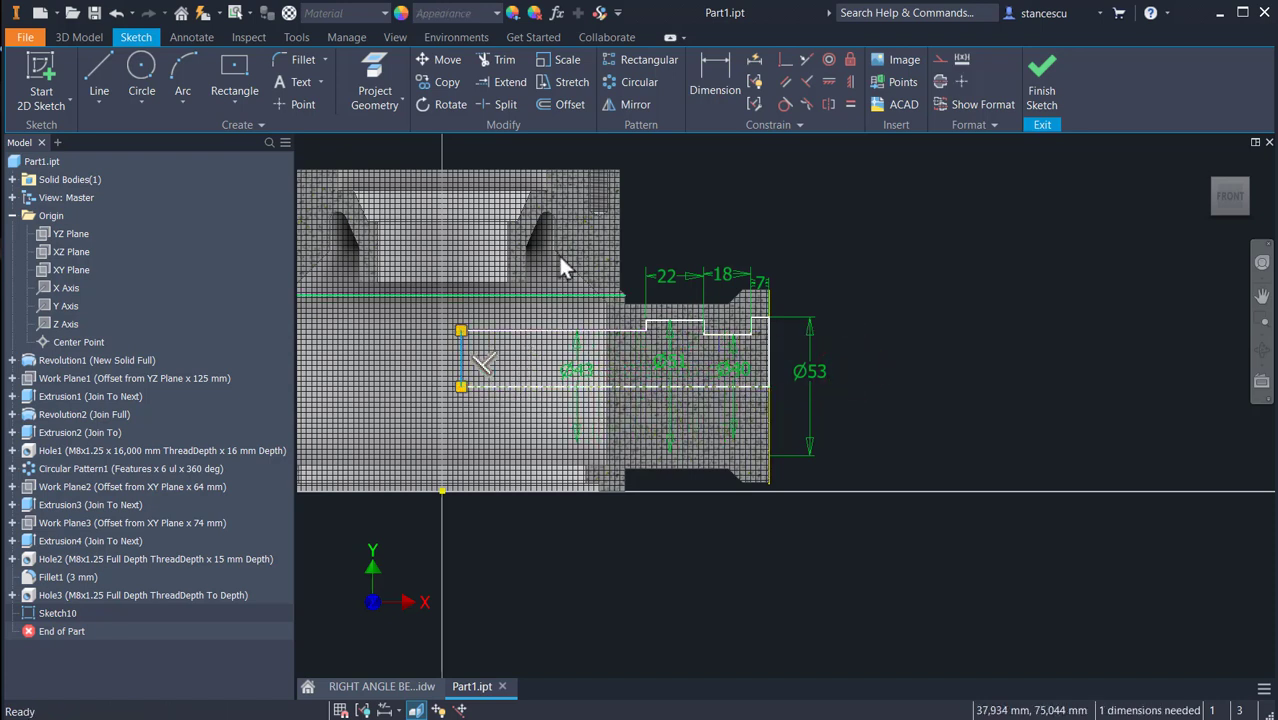
left_click(713, 86)
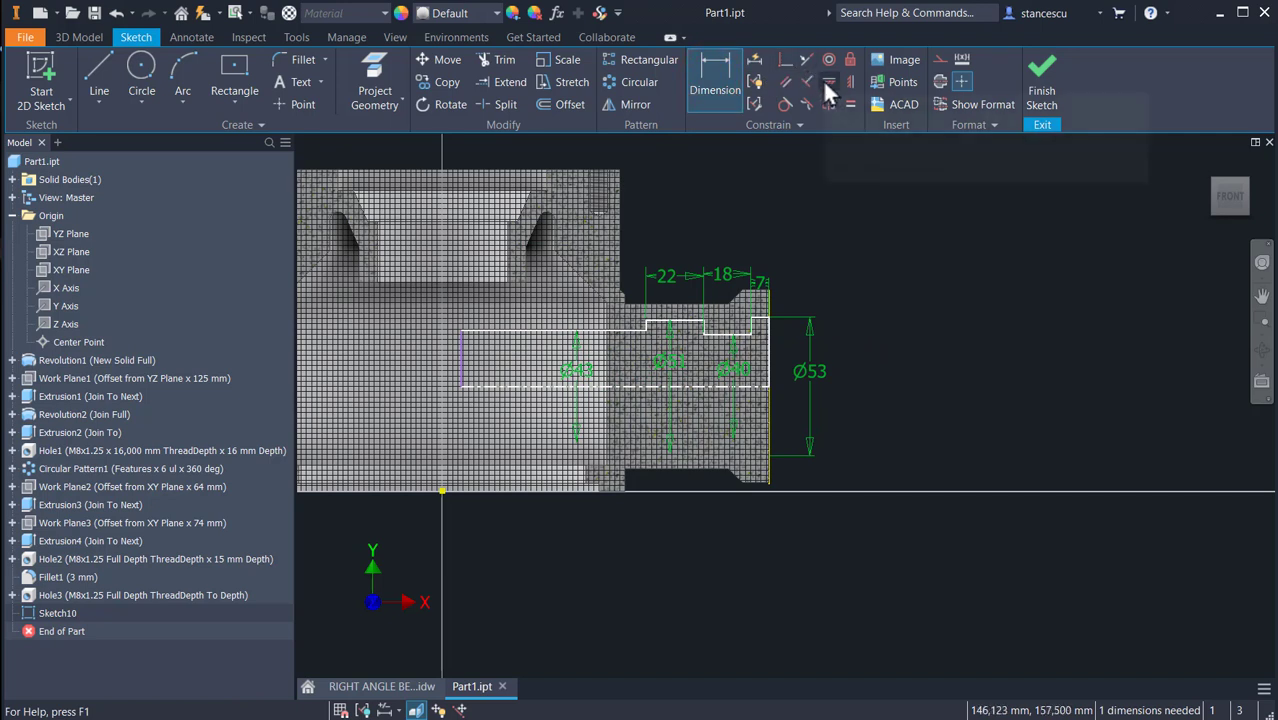
left_click(756, 83)
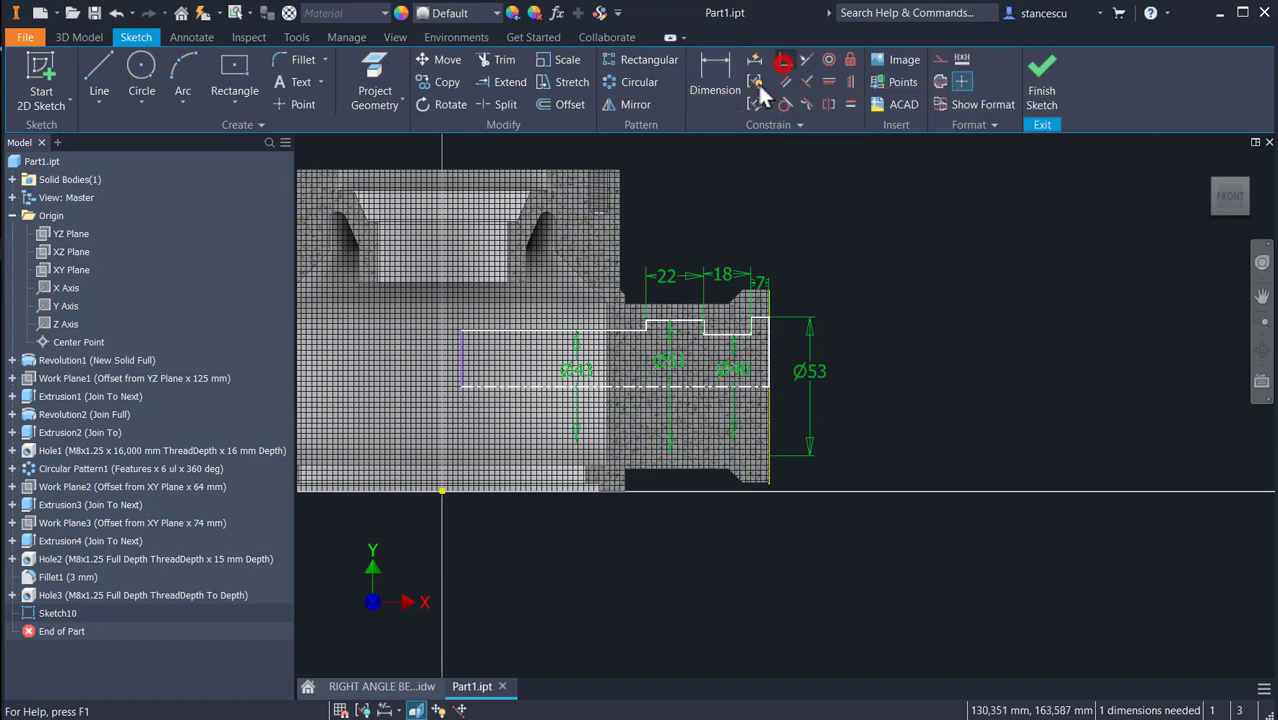
left_click(461, 346)
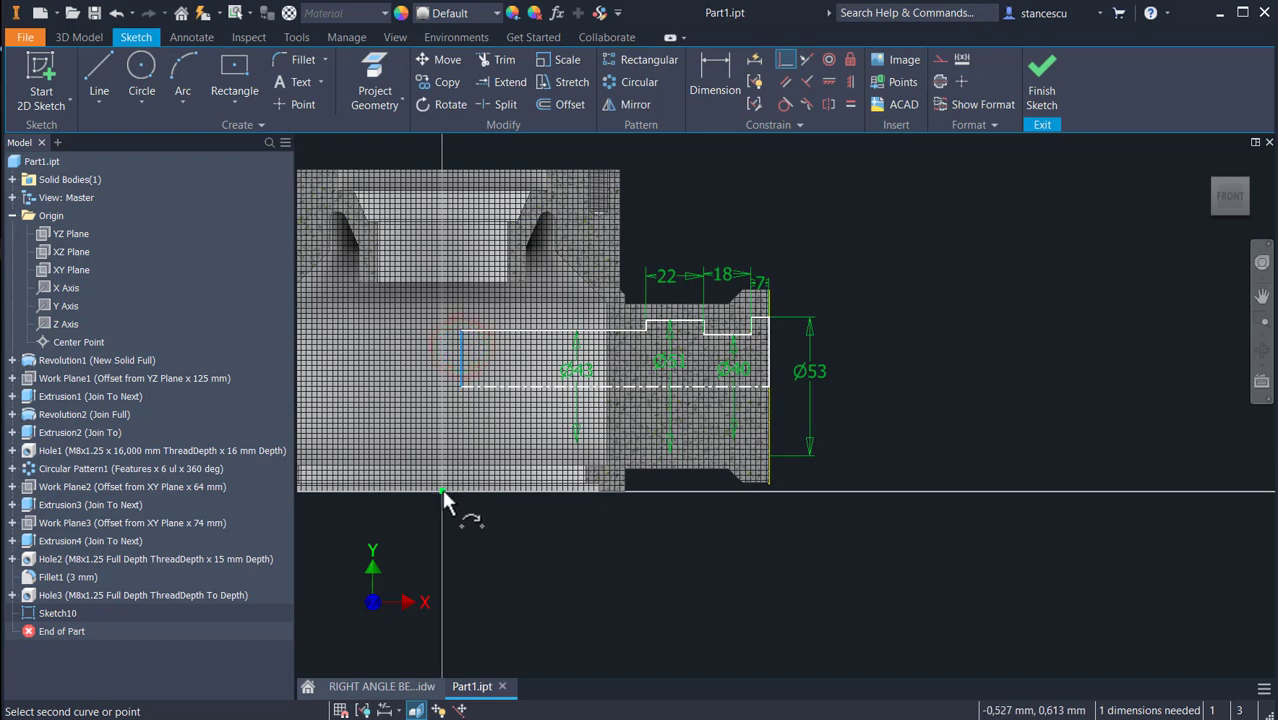
left_click(442, 490)
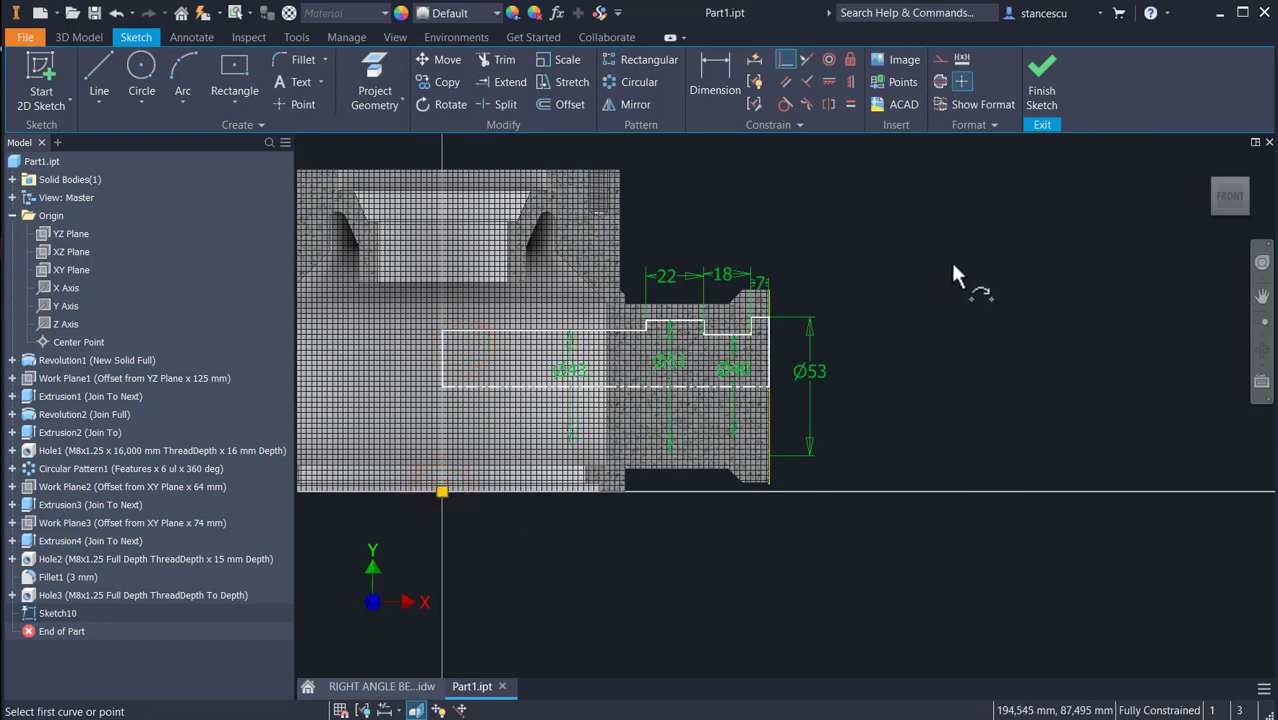
Finish the sketch and revolve the stepped bore profile 360 degrees as a cut through the side flange.
left_click(1042, 82)
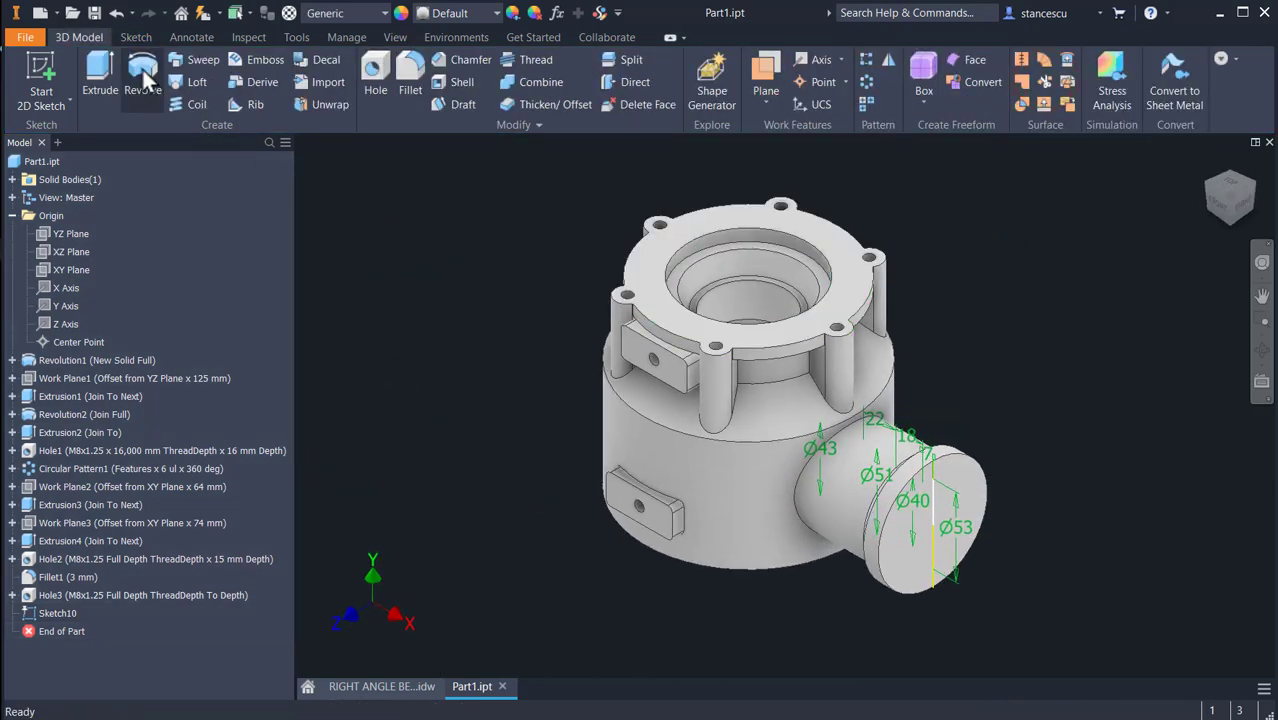
left_click(143, 78)
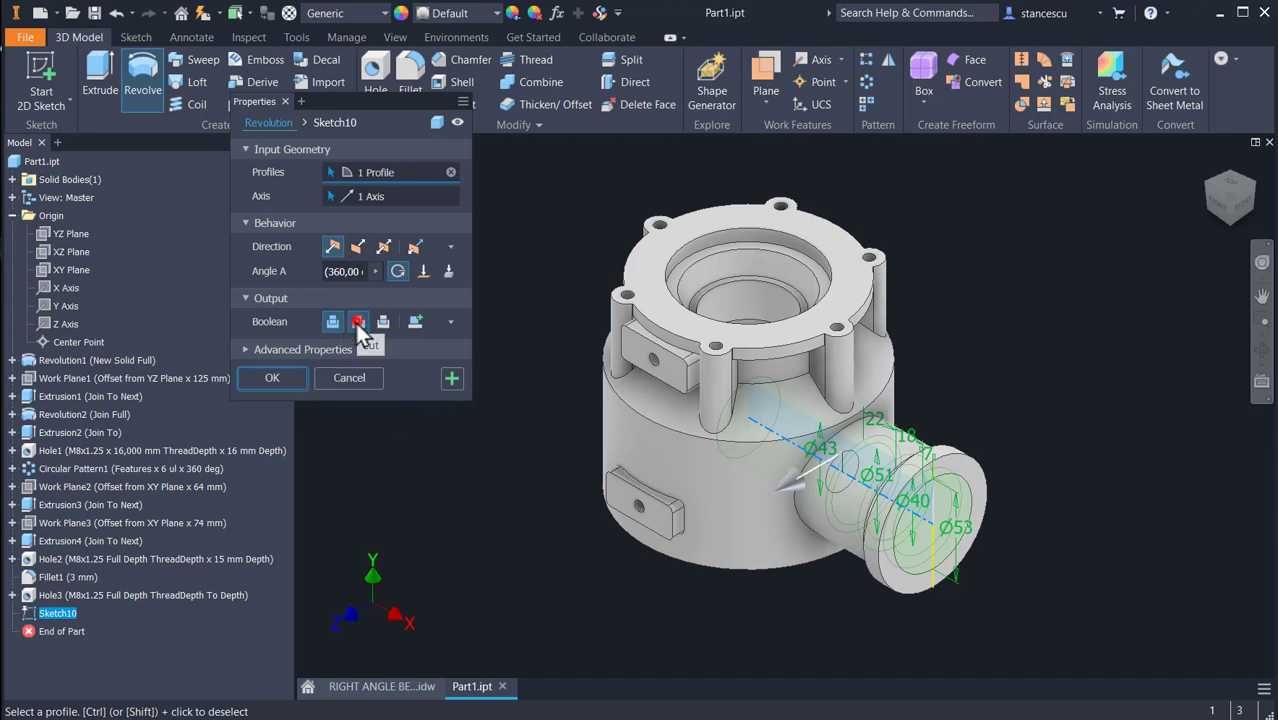
left_click(358, 321)
left_click(293, 378)
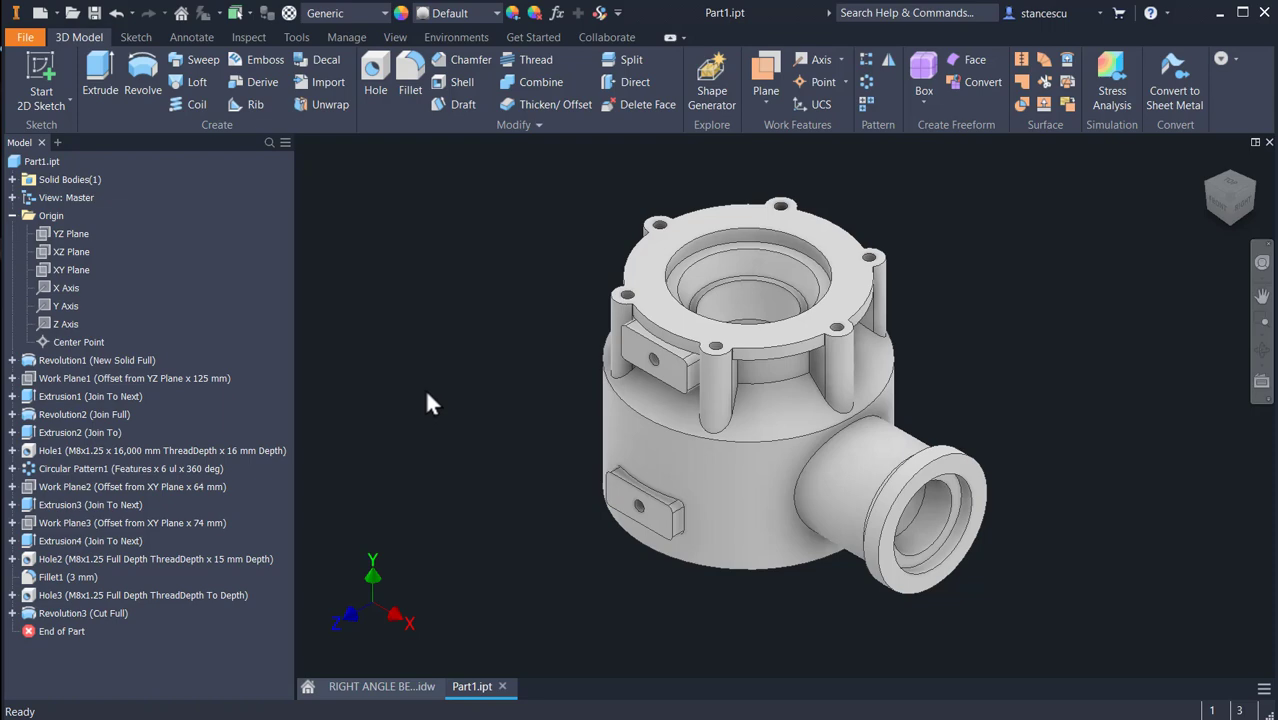
Examine the ribs around the side flange in the RIGHT ANGLE BEARING drawing's views, including section B-B and the sloped upper rib edge.
left_click(357, 686)
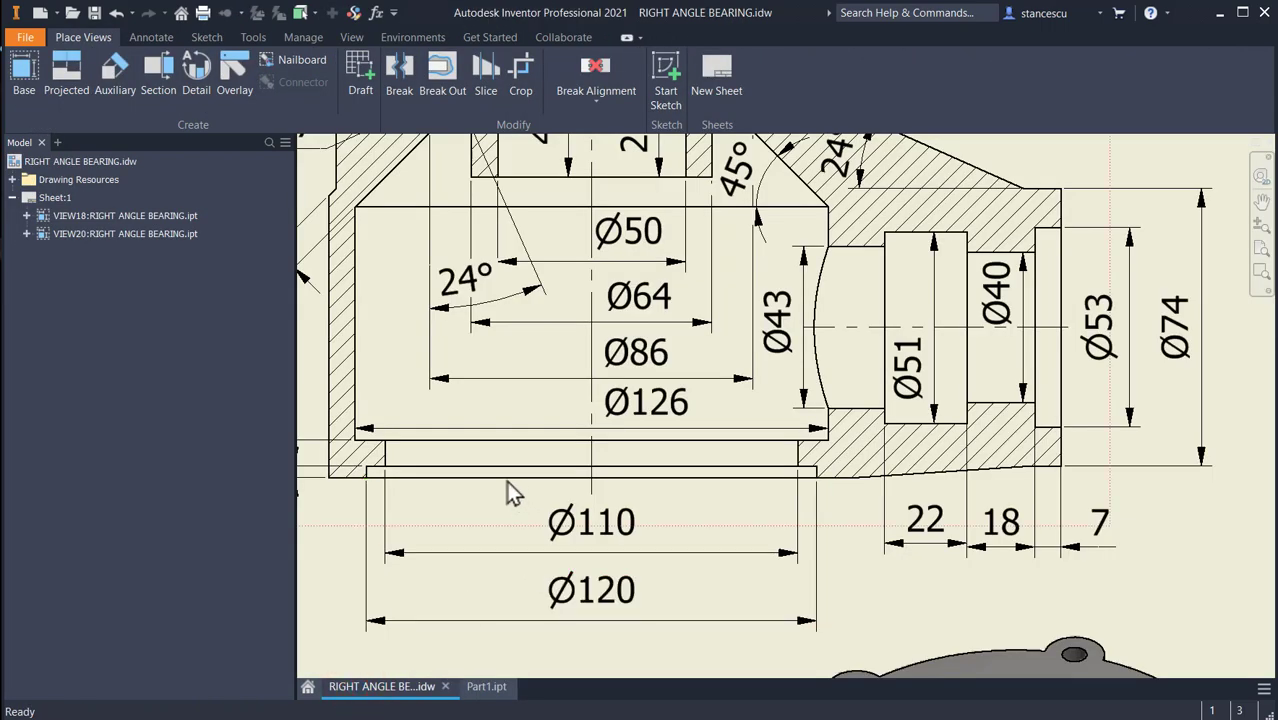
scroll(625, 445, "down", 3)
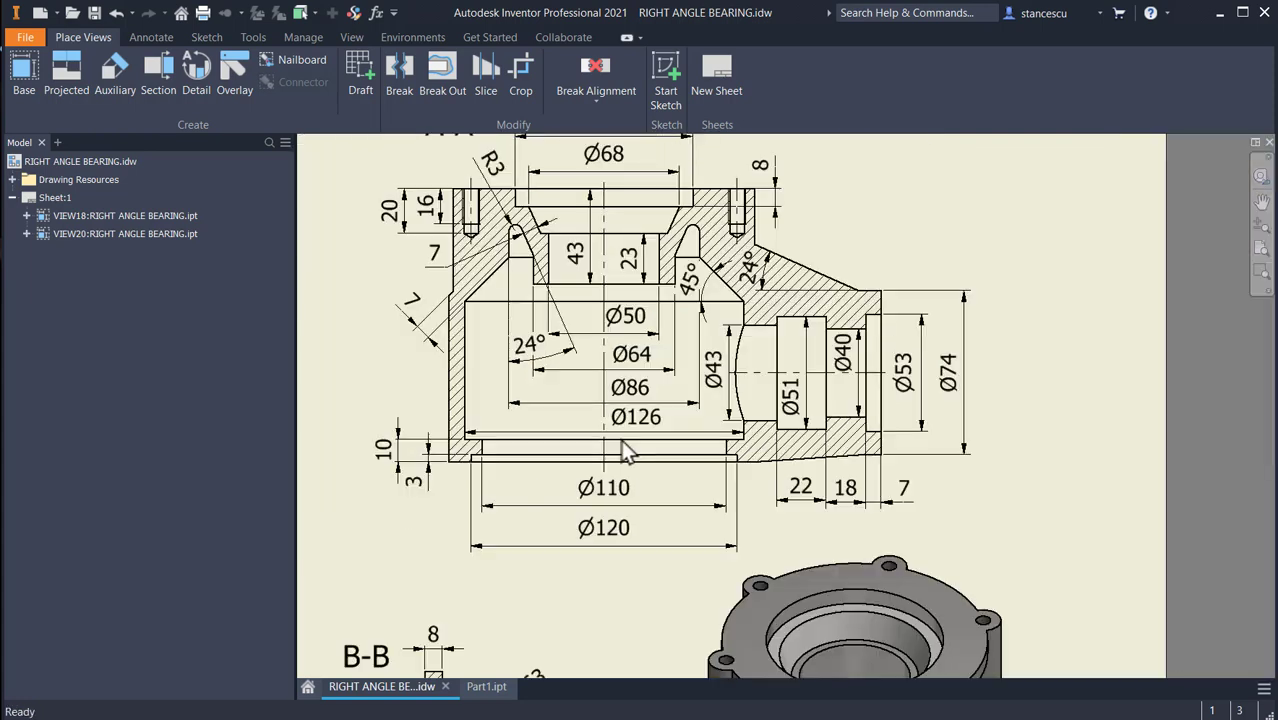
scroll(871, 478, "down", 3)
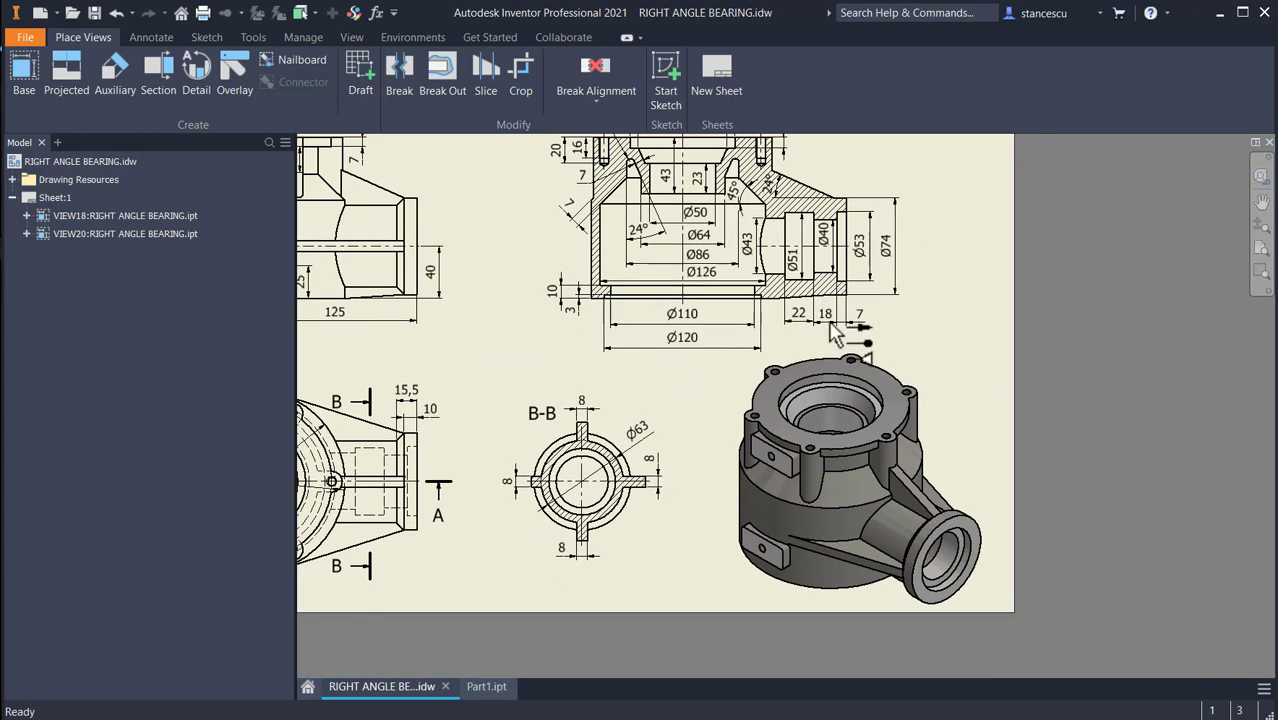
middle_click_drag(845, 510, 813, 413)
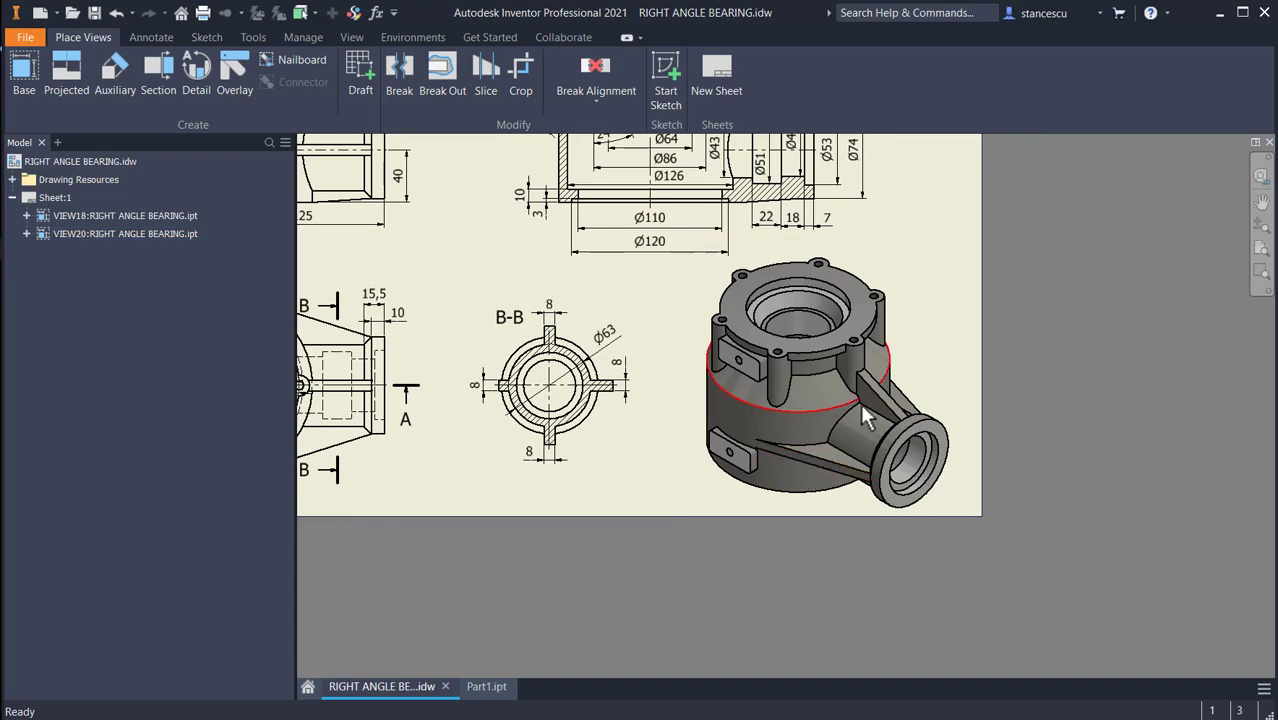
middle_click_drag(652, 432, 862, 457)
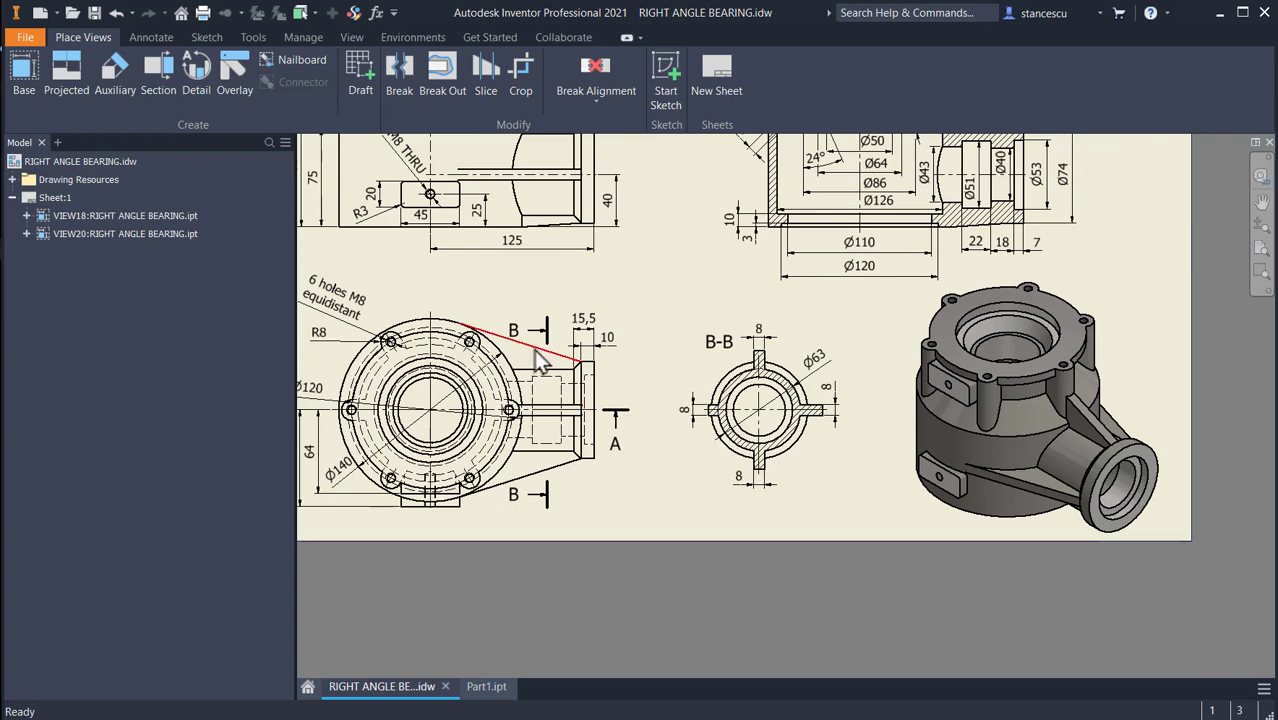
scroll(600, 330, "down", 5)
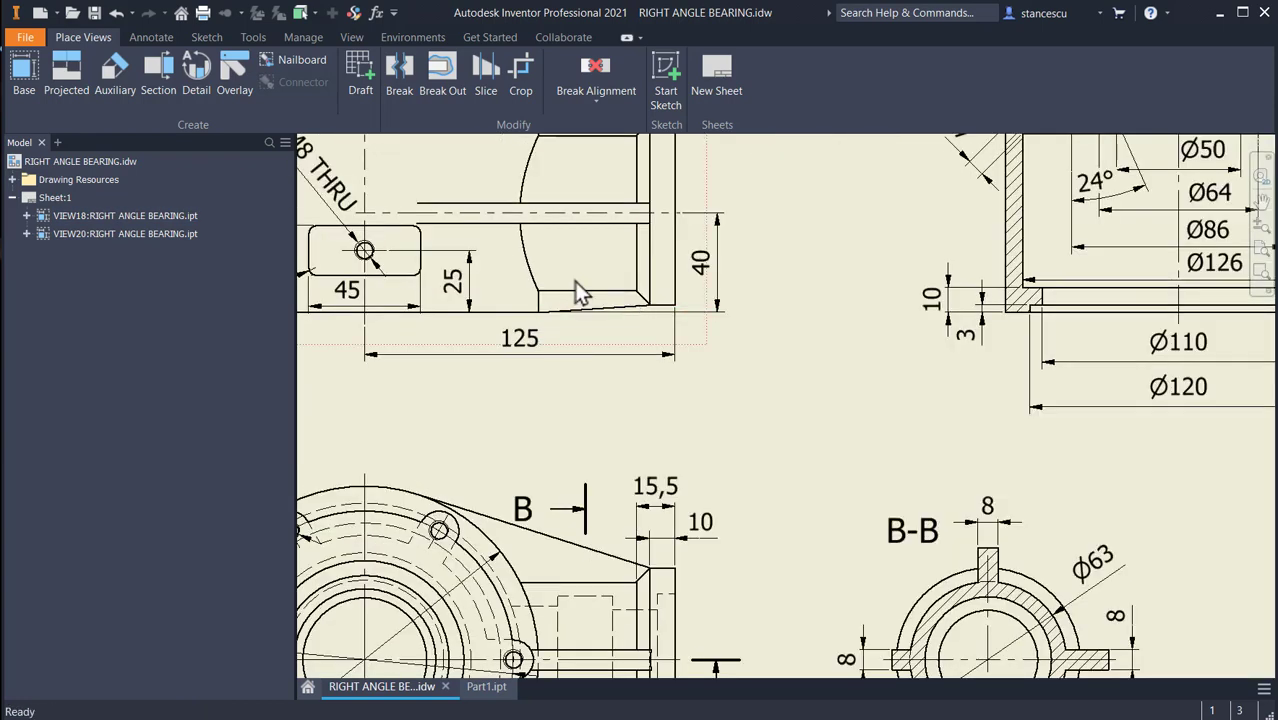
middle_click_drag(731, 390, 717, 261)
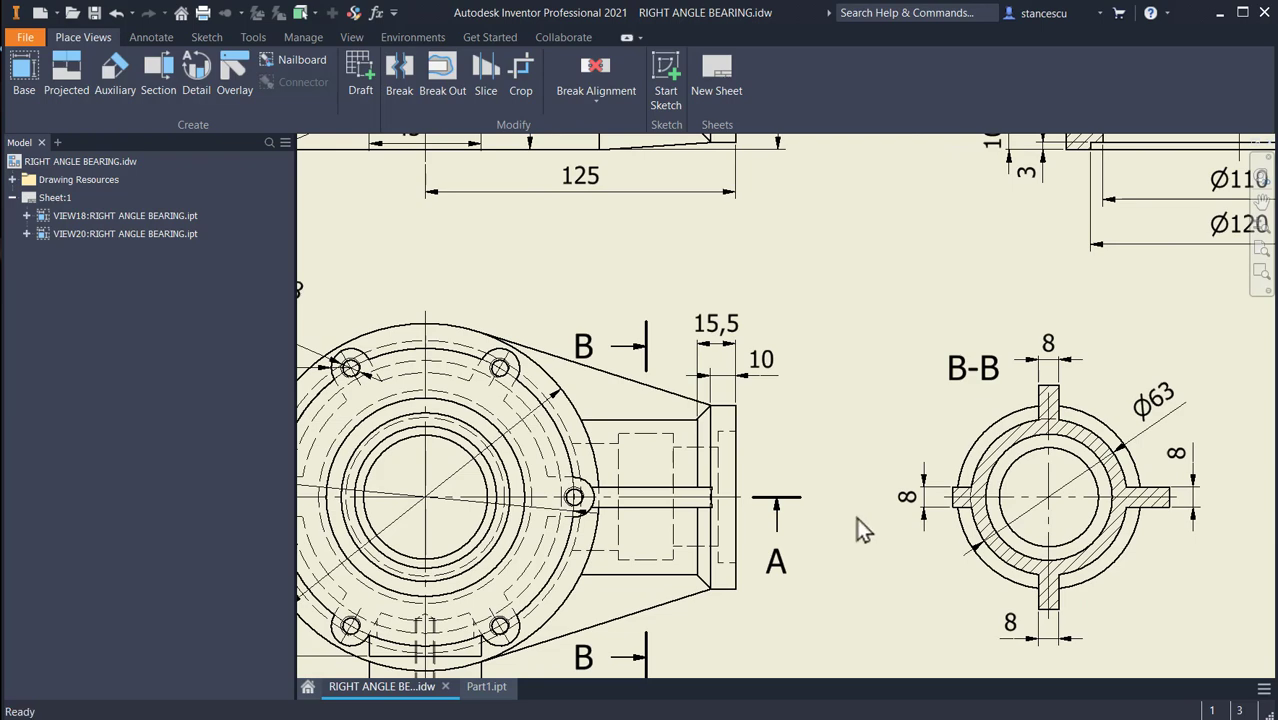
left_click_drag(887, 445, 898, 670)
key("Escape")
middle_click_drag(871, 499, 947, 672)
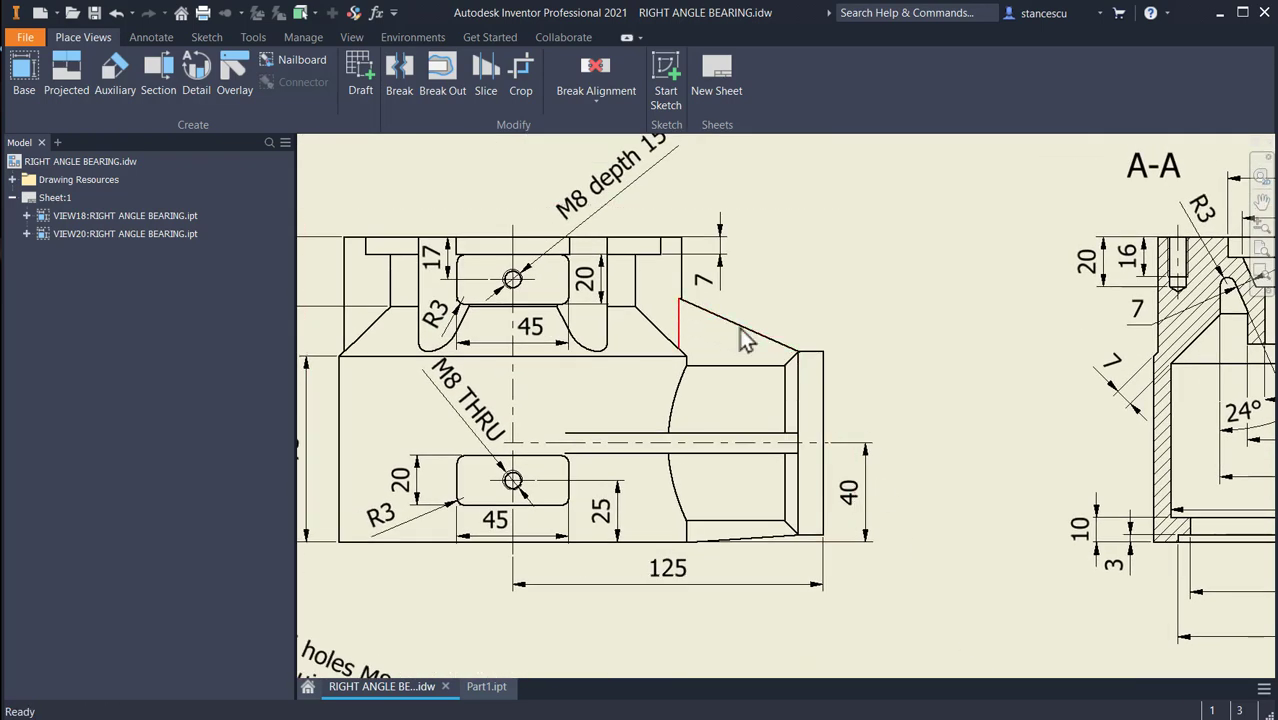
mouse_move(928, 424)
middle_mouse_down()
mouse_move(536, 414)
mouse_move(706, 381)
middle_mouse_up()
scroll(615, 366, "up", 3)
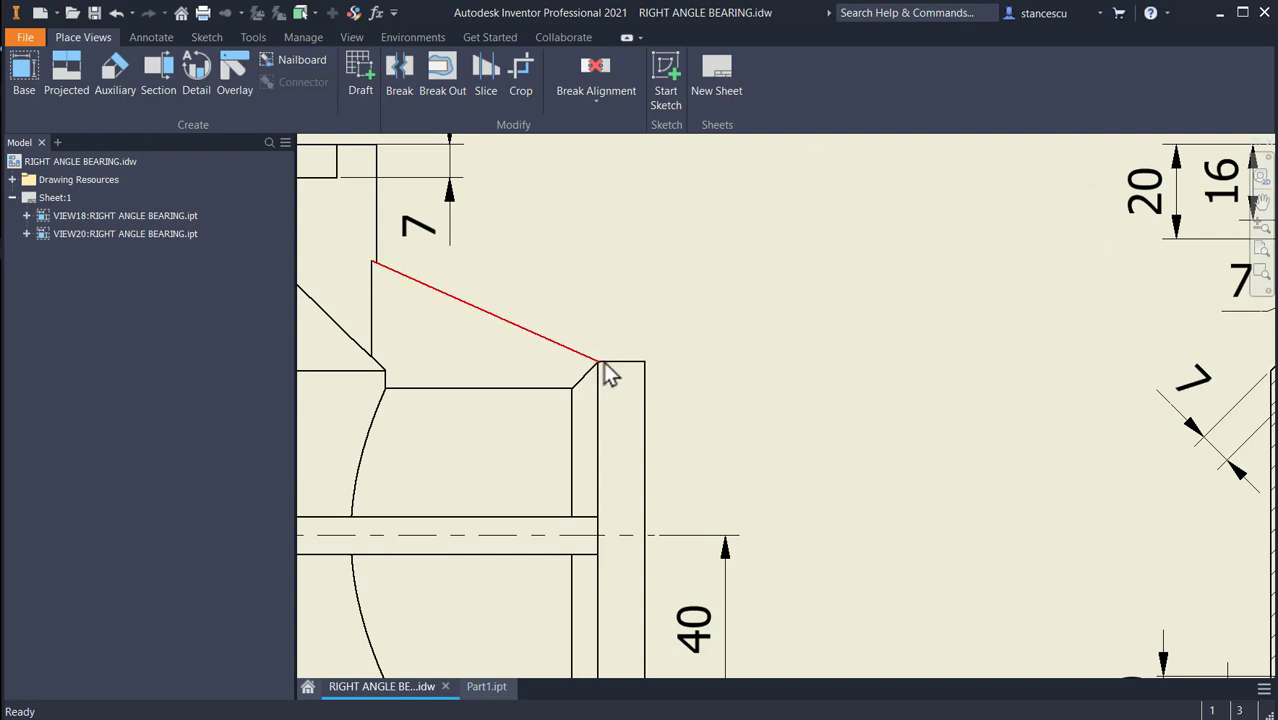
Return to Part1, start a sketch on the XY plane and slice the model graphics at the sketch plane.
left_click(484, 686)
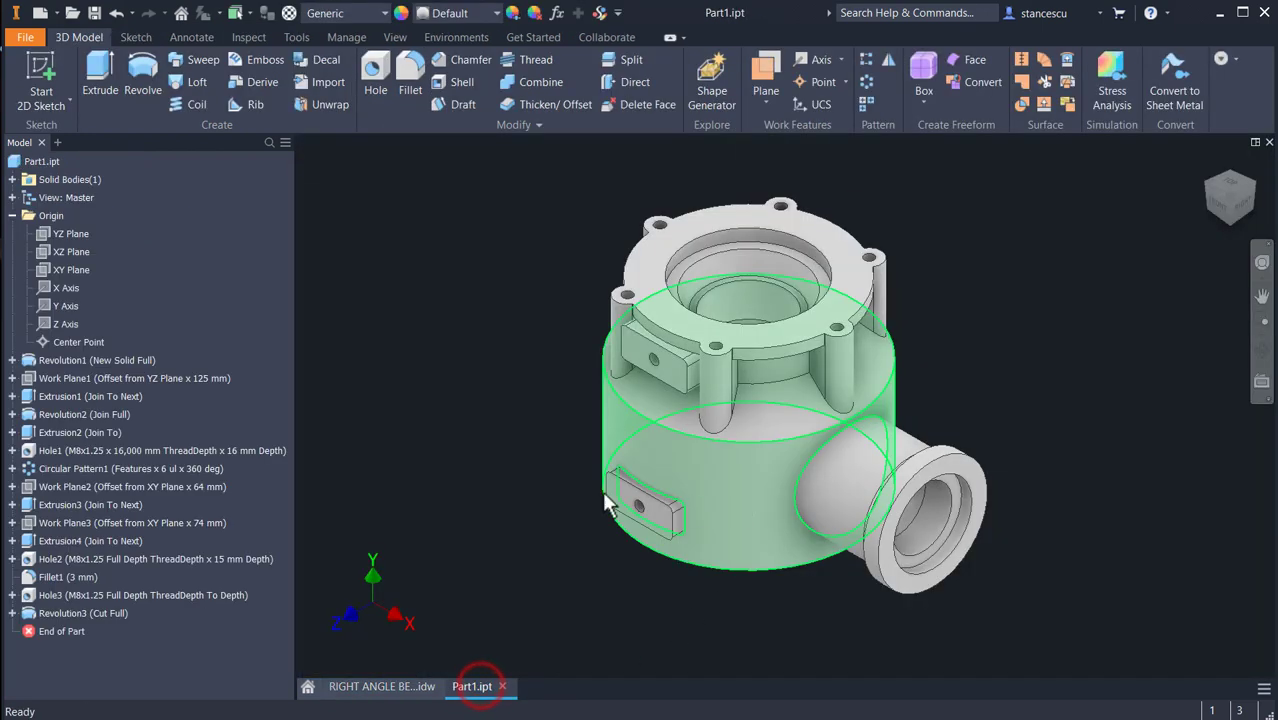
left_click(64, 270)
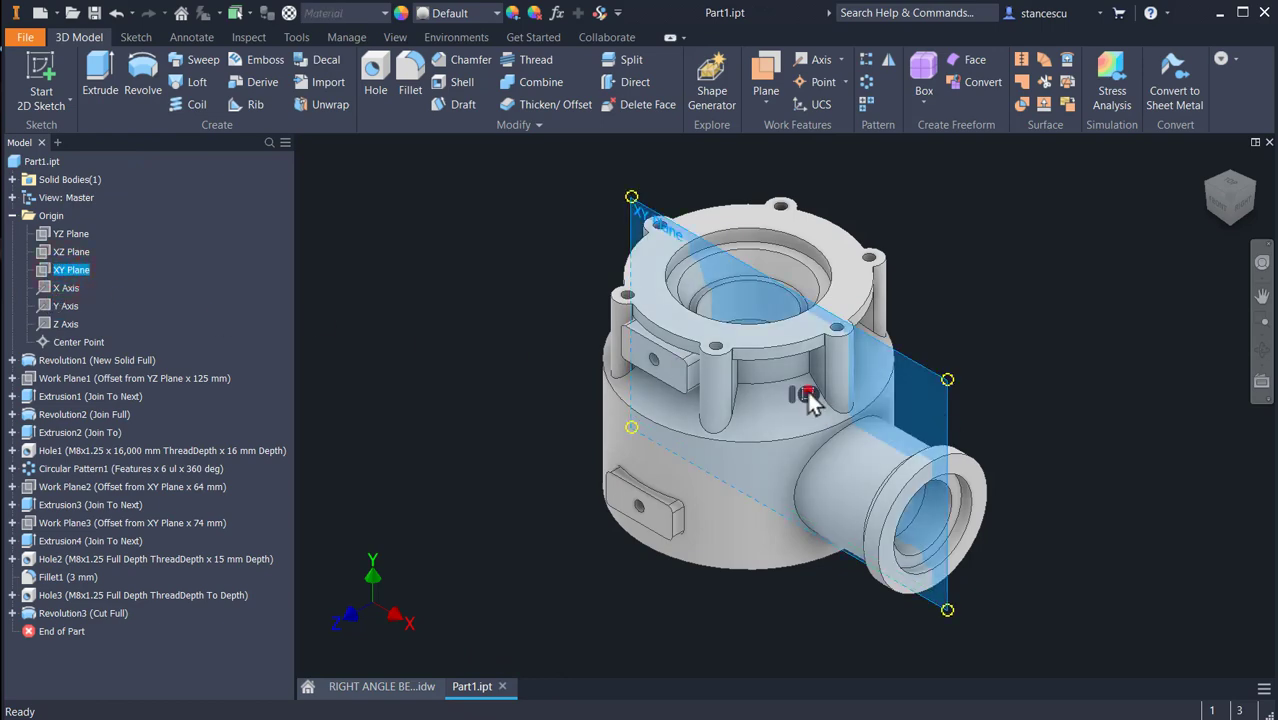
left_click(807, 393)
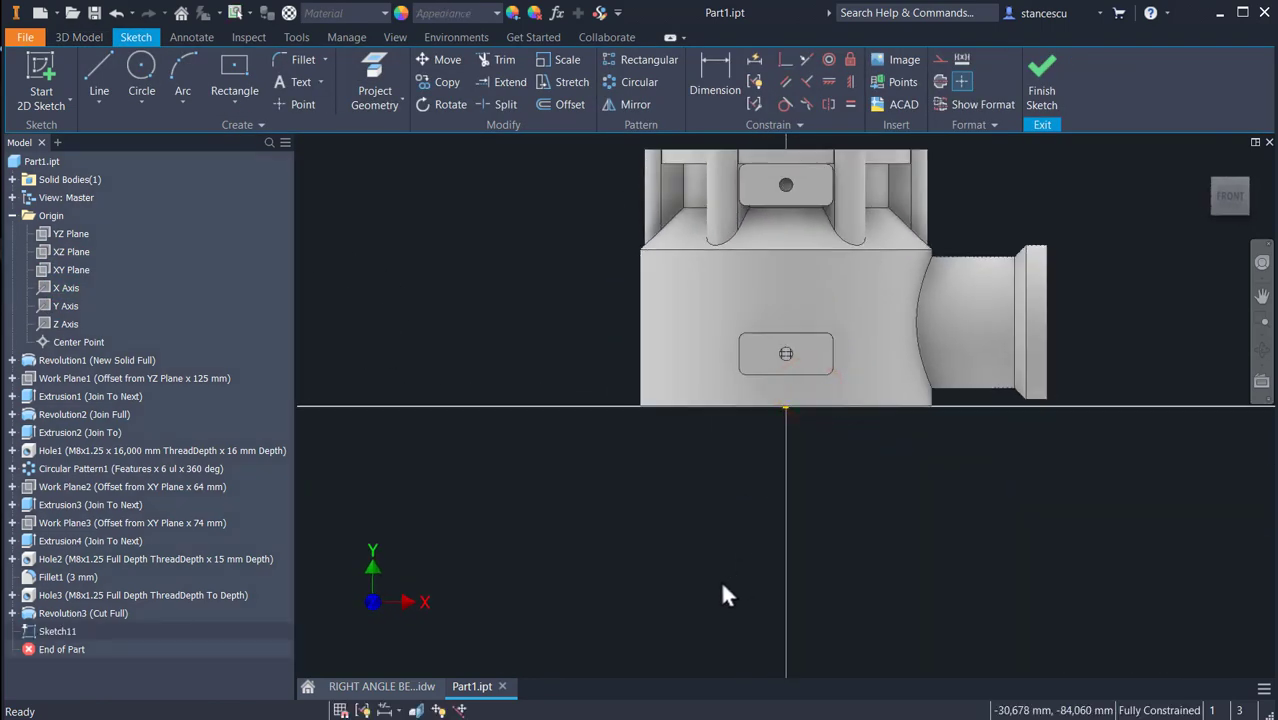
key("F7")
scroll(960, 450, "down", 3)
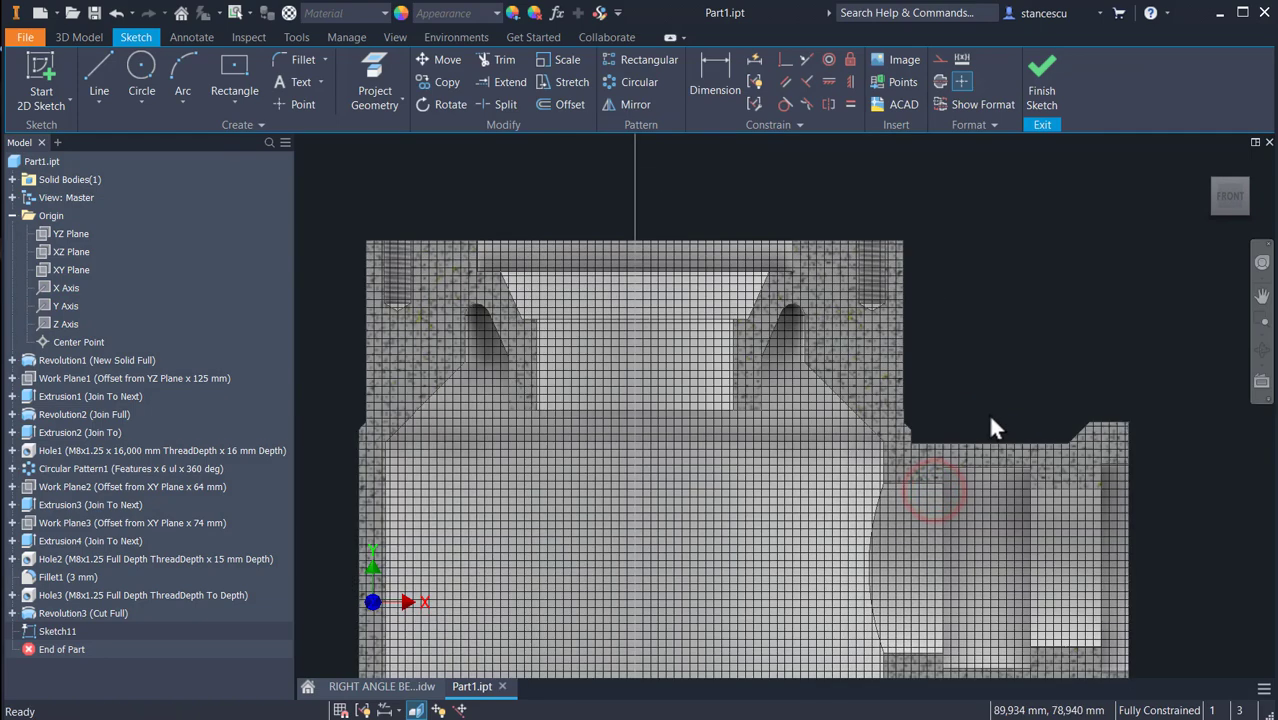
Project the upper outer edge of the side flange into the sketch and turn it into construction geometry.
left_click(364, 60)
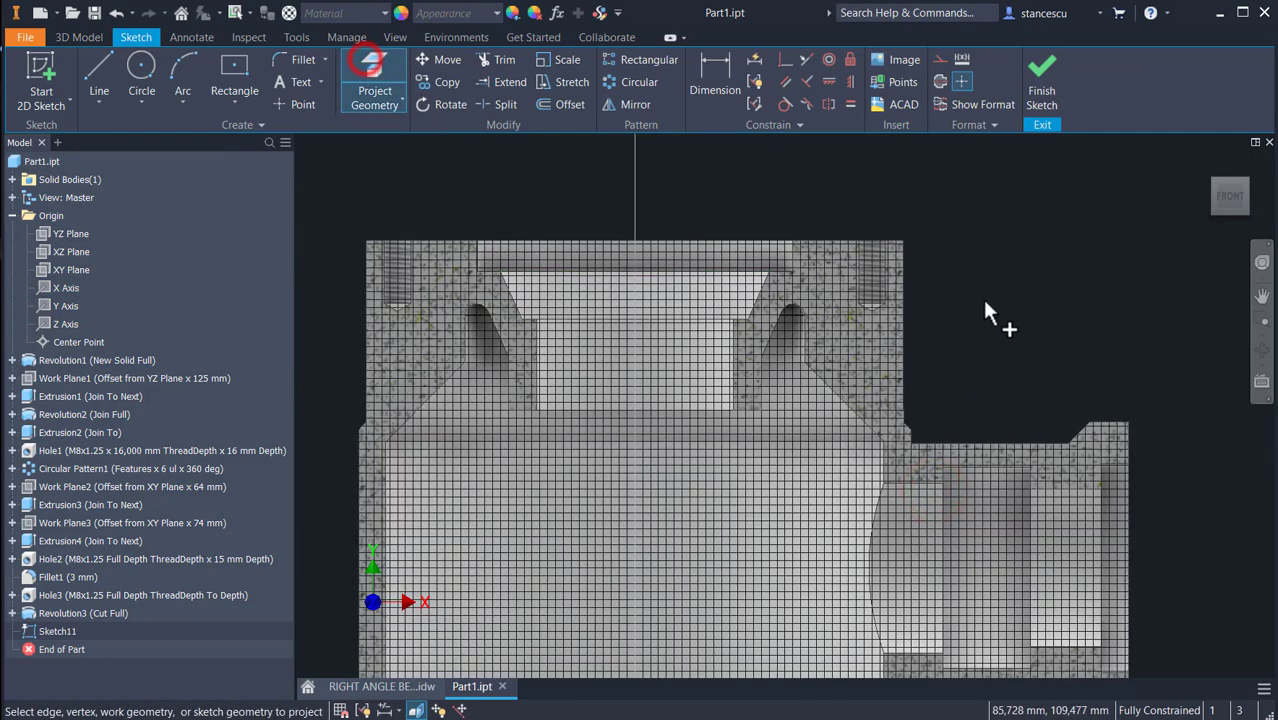
left_click(1104, 425)
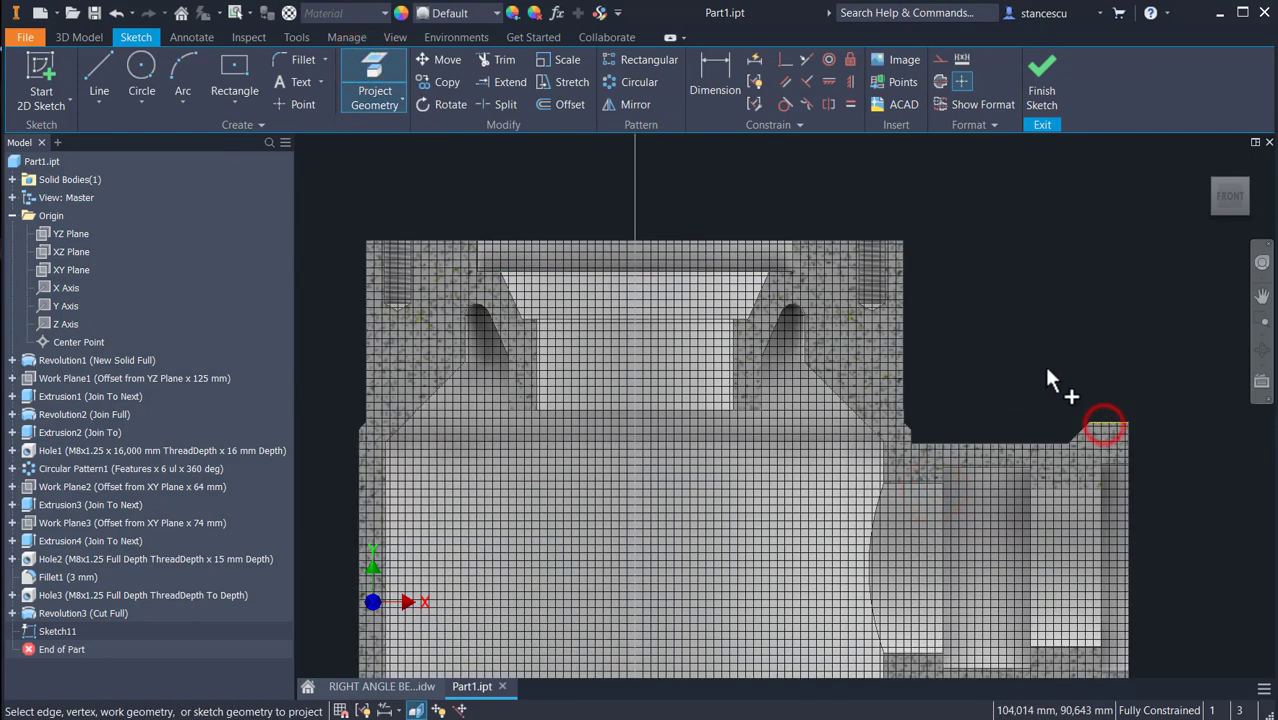
key("Escape")
left_click(1046, 368)
left_click_drag(1062, 397, 1150, 440)
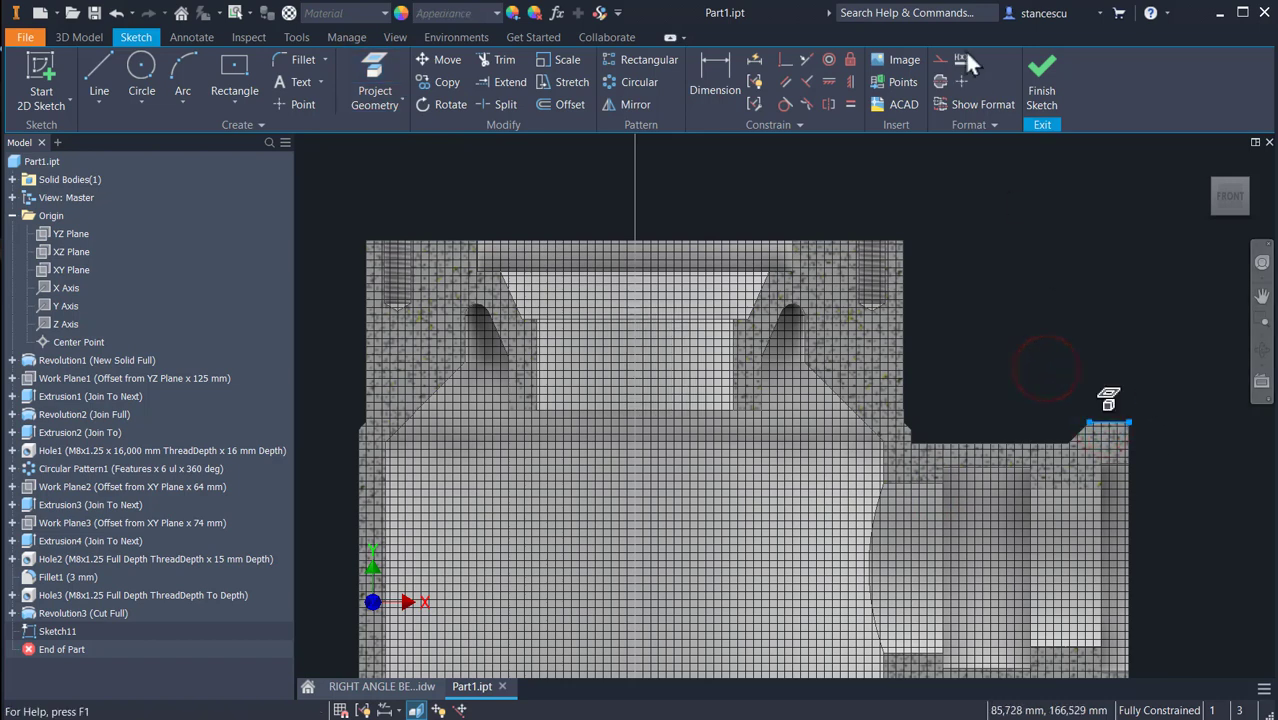
left_click(940, 59)
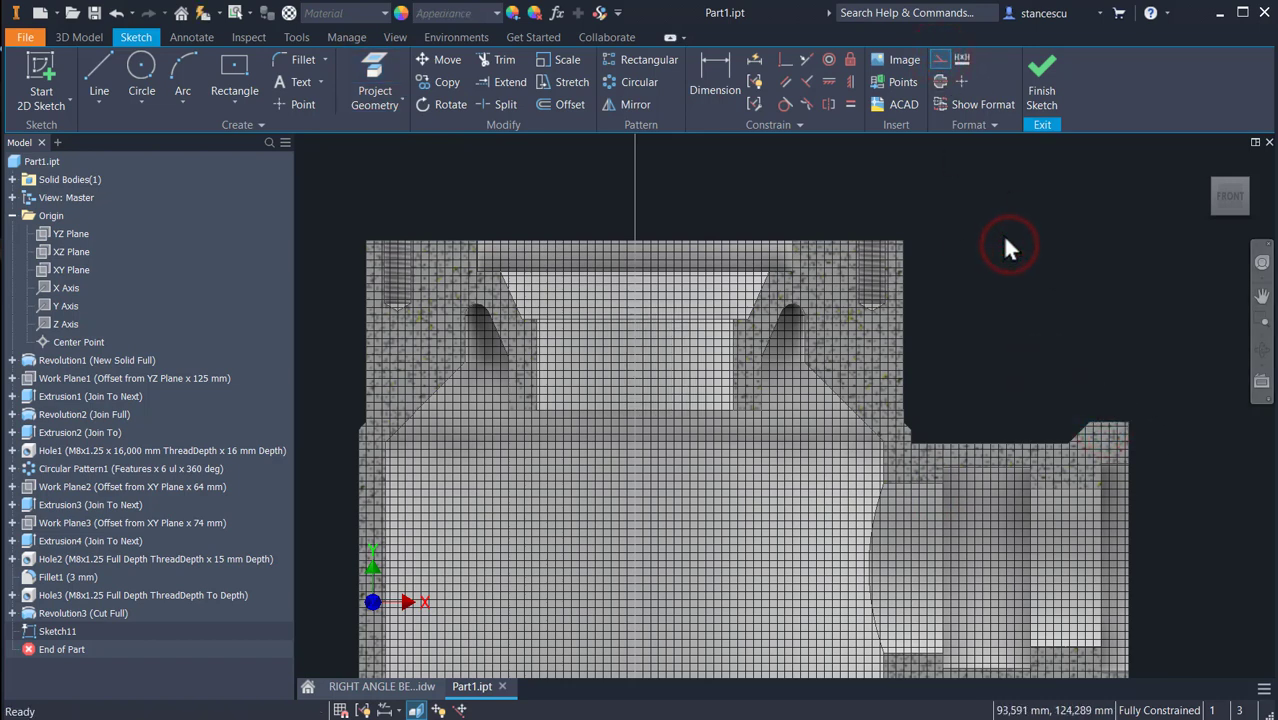
Draw a sloped line about 45 mm long from the inner end of the projected flange edge up toward the housing body.
left_click(97, 64)
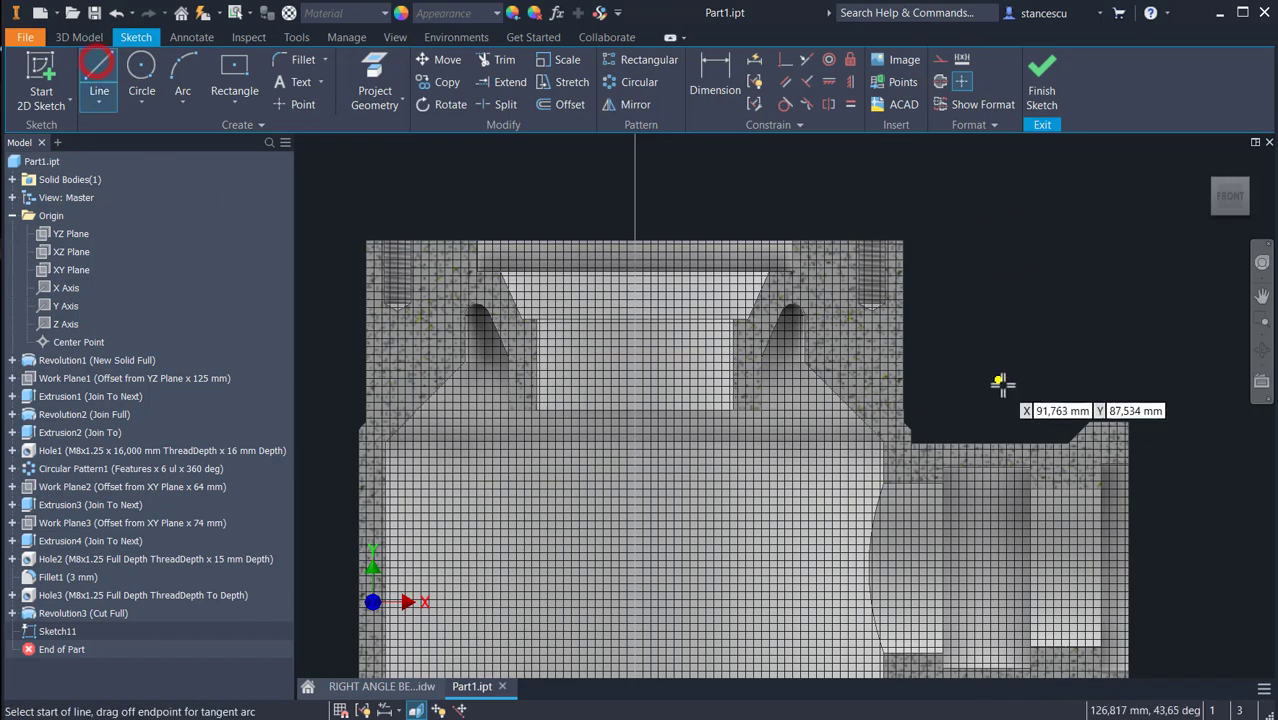
left_click(1090, 423)
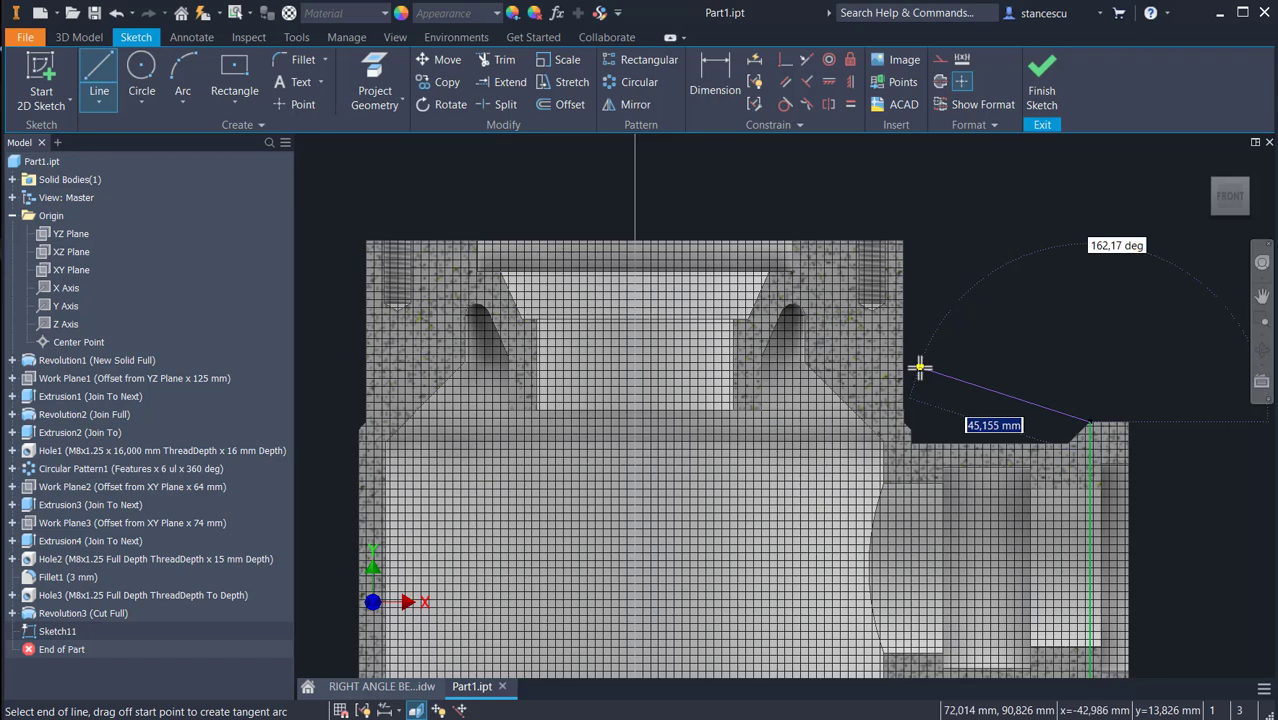
left_click(920, 368)
key("Escape")
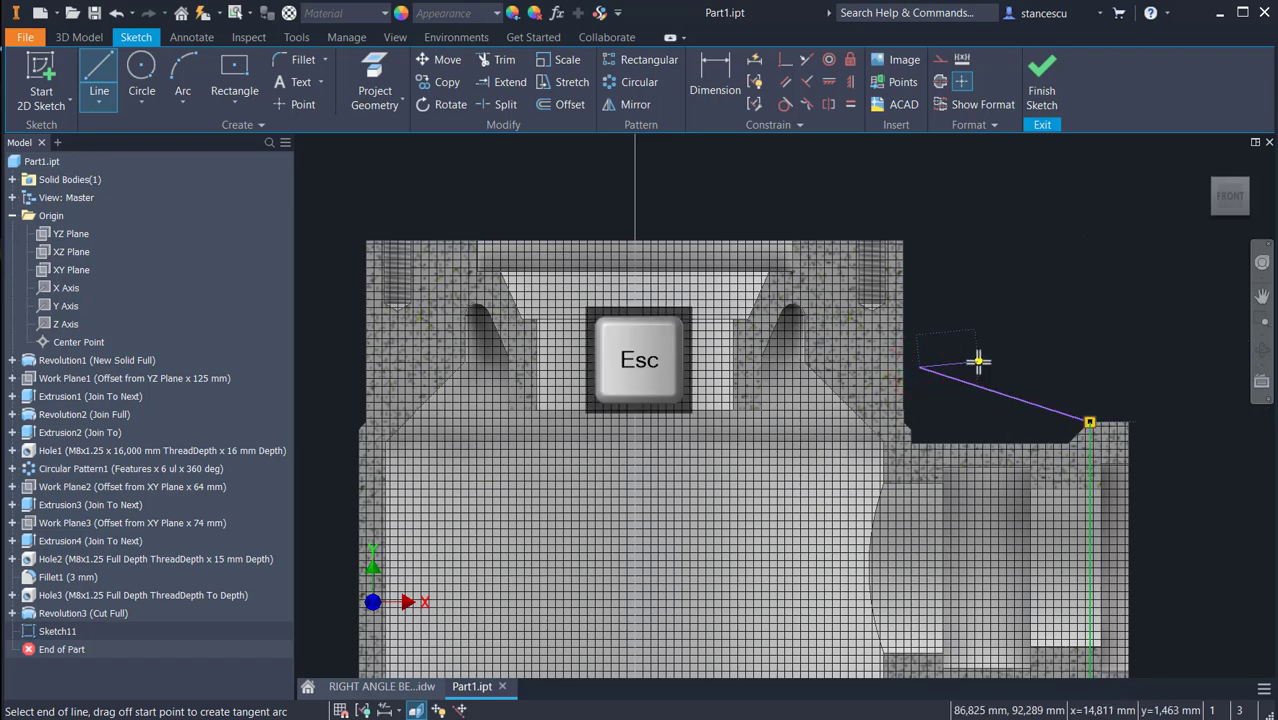
Dimension the angle between the sloped line and the housing's bottom edge as 24 degrees and finish the sketch.
left_click(715, 70)
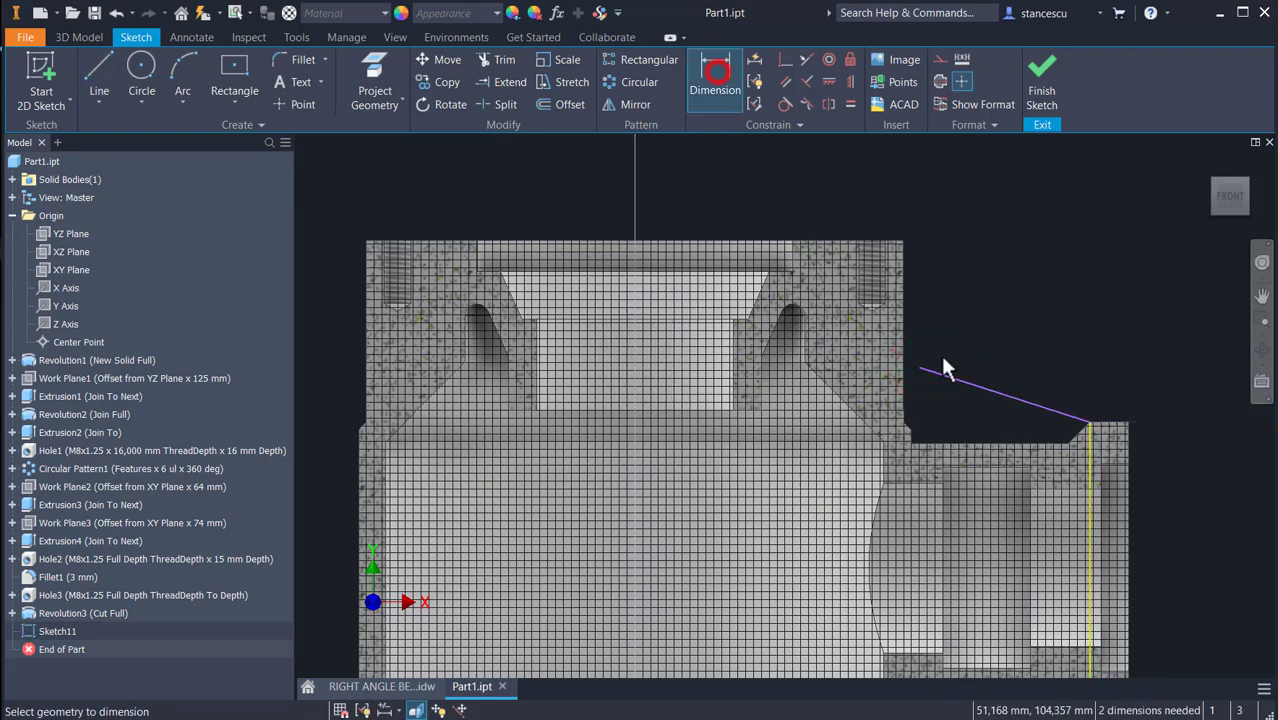
left_click(981, 382)
middle_click_drag(1016, 322, 1002, 195)
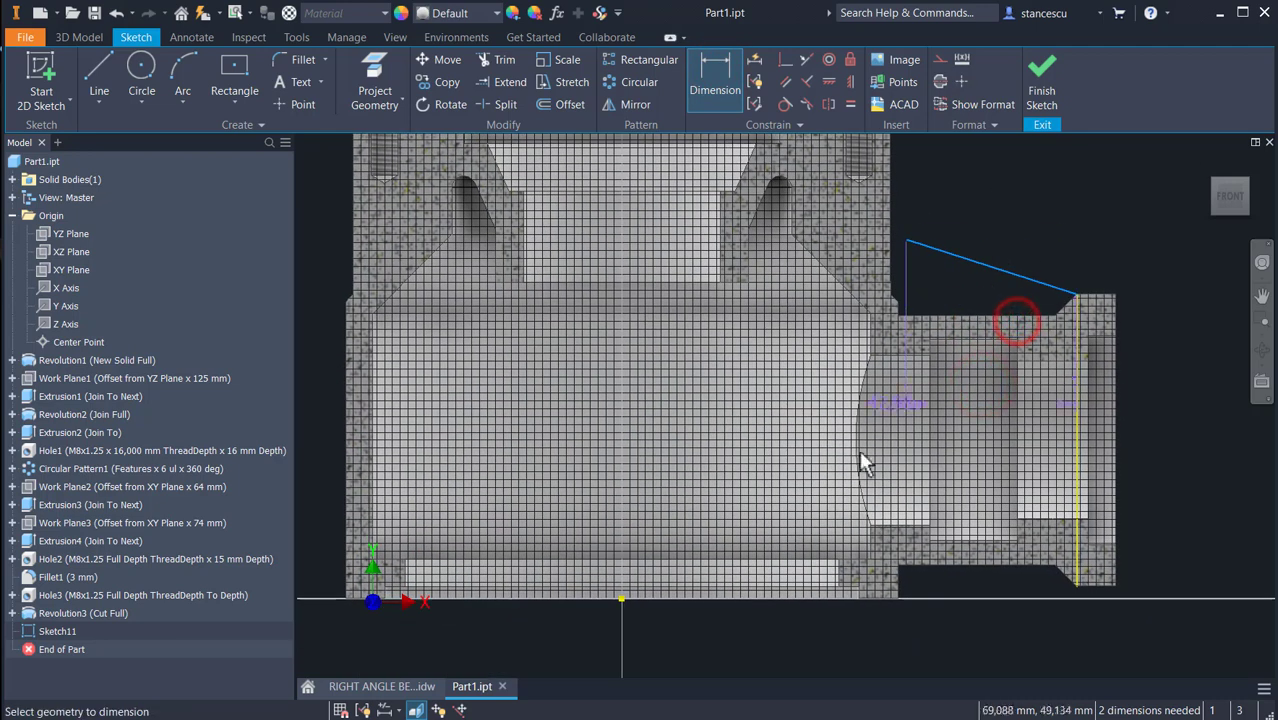
left_click(800, 597)
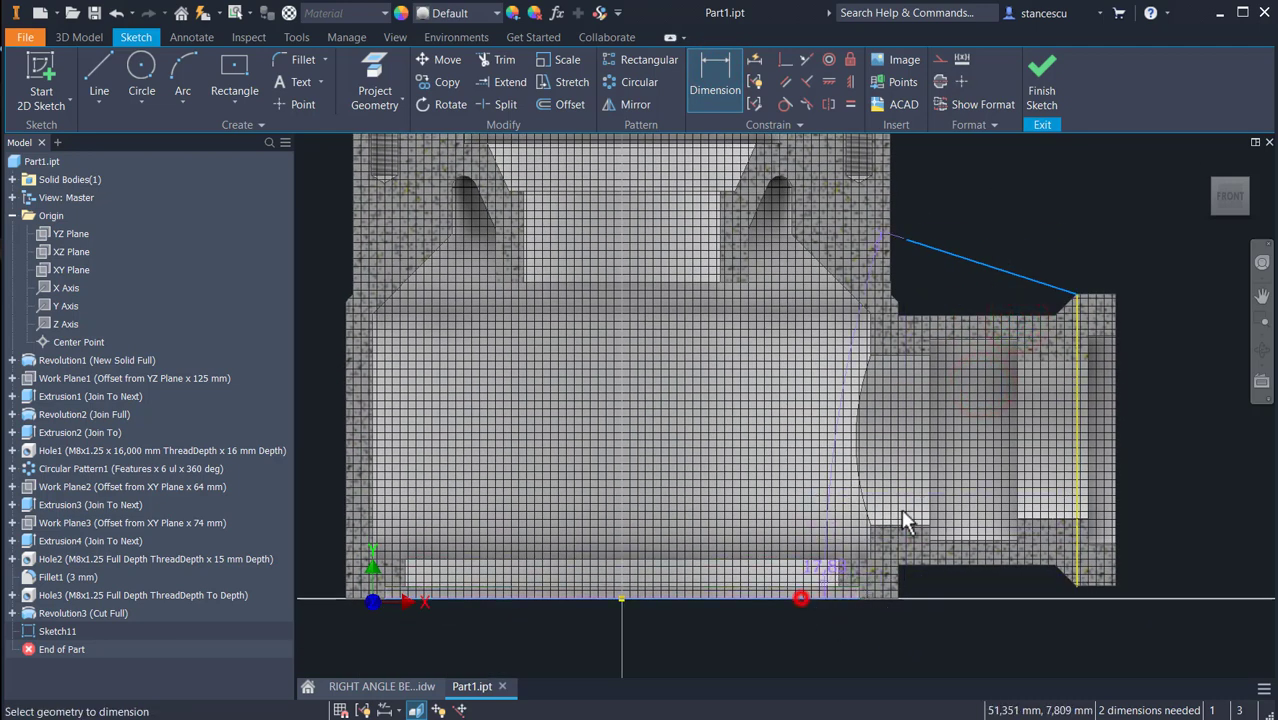
left_click(1170, 469)
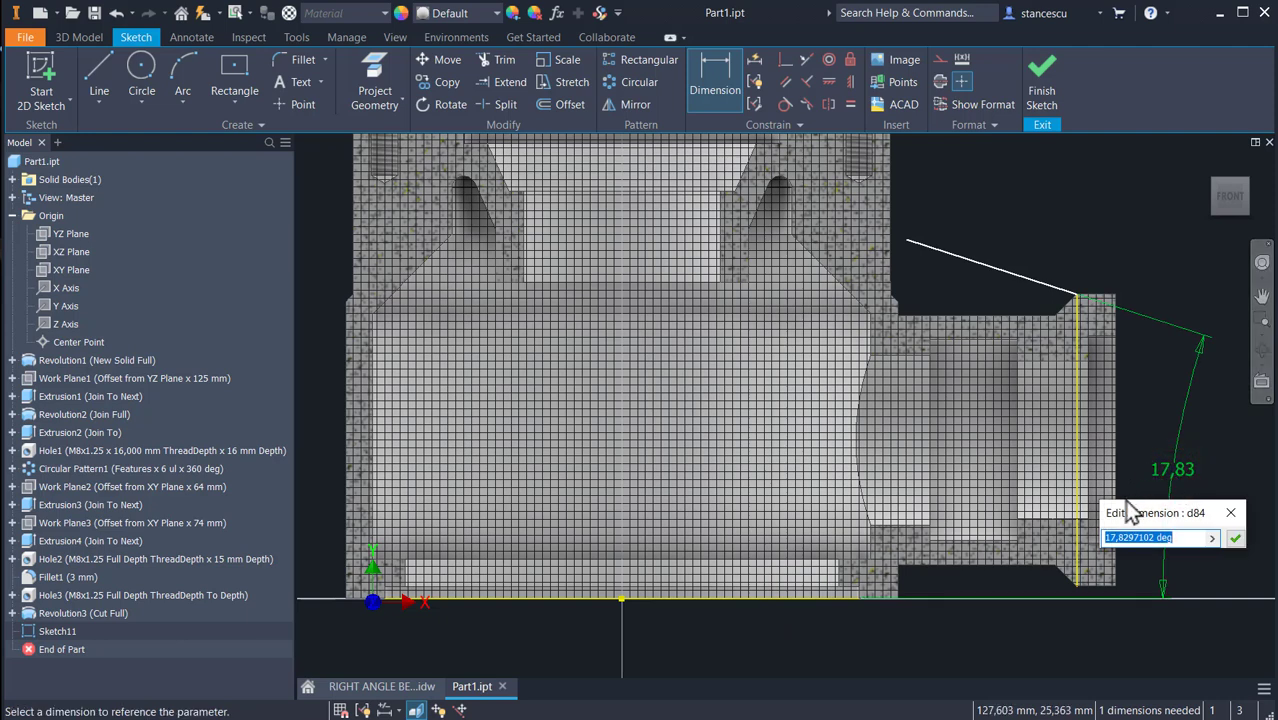
type("24")
key("Return")
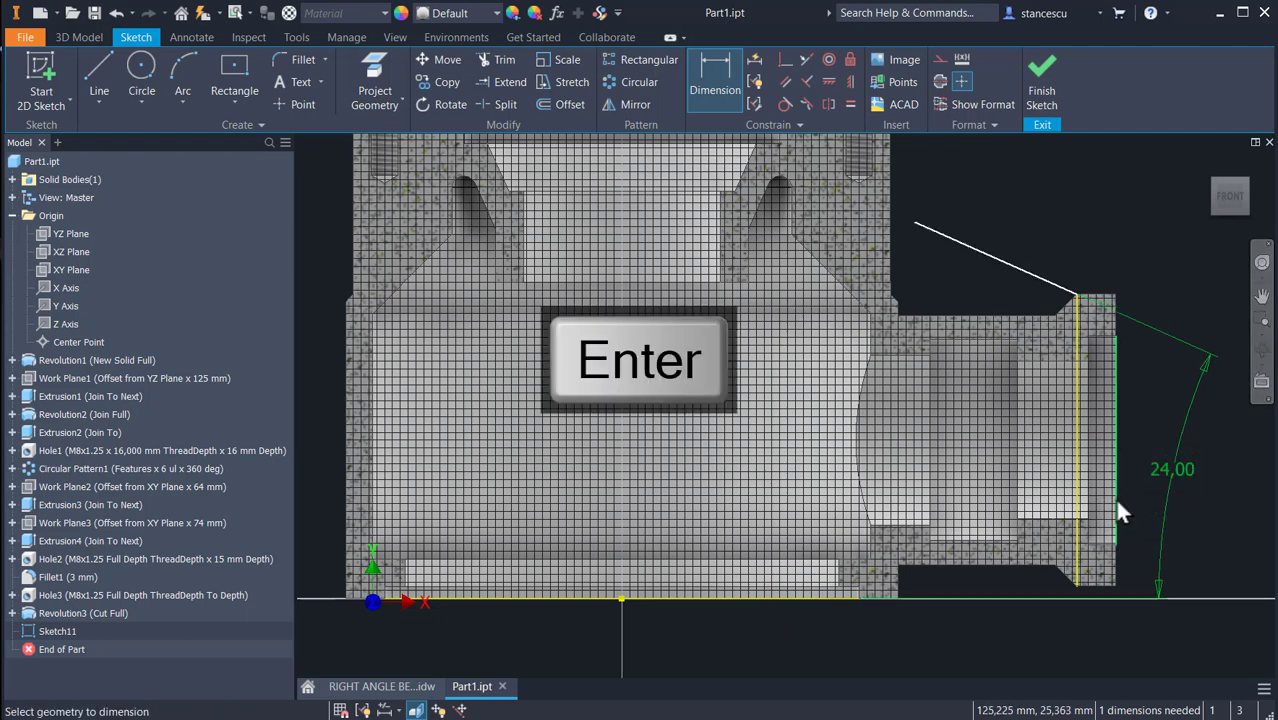
left_click(1041, 85)
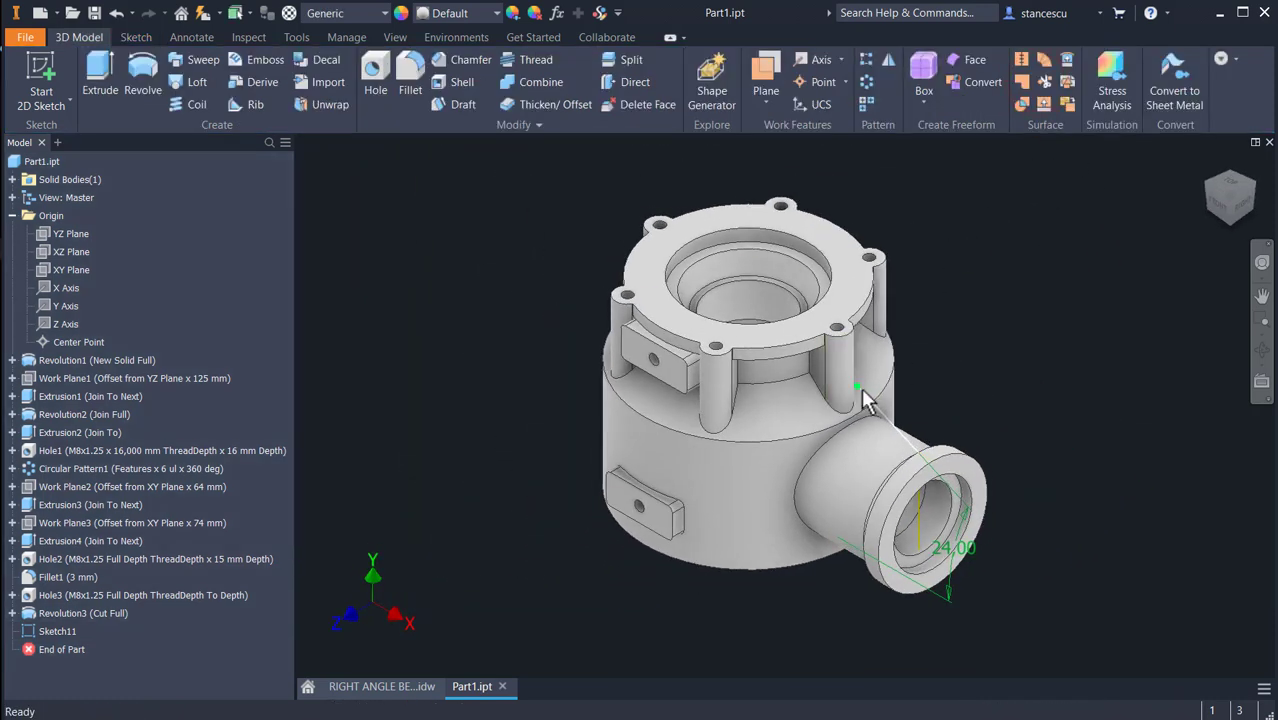
Create an 8 mm thick rib from the sloped line, parallel to the sketch plane and filling down toward the side branch.
mouse_move(858, 395)
left_mouse_down()
mouse_move(748, 292)
mouse_move(862, 391)
left_mouse_up()
scroll(895, 380, "down", 3)
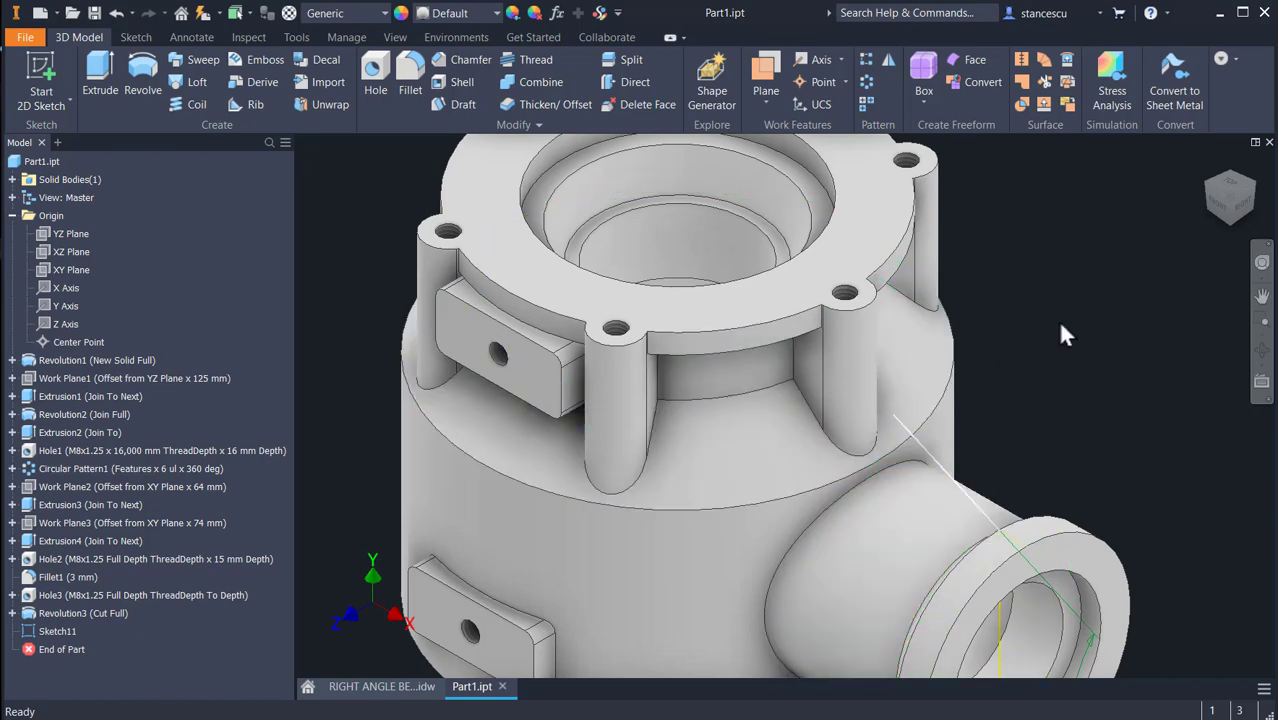
middle_click_drag(1057, 320, 1111, 288)
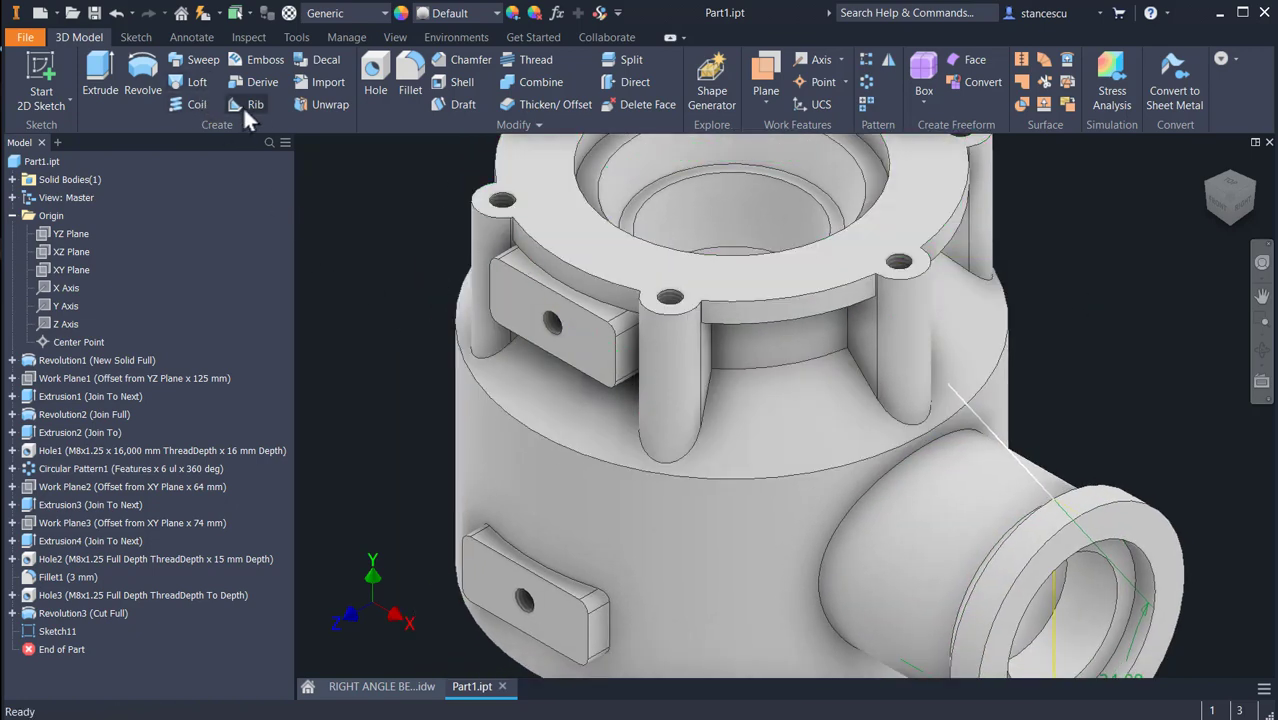
left_click(254, 104)
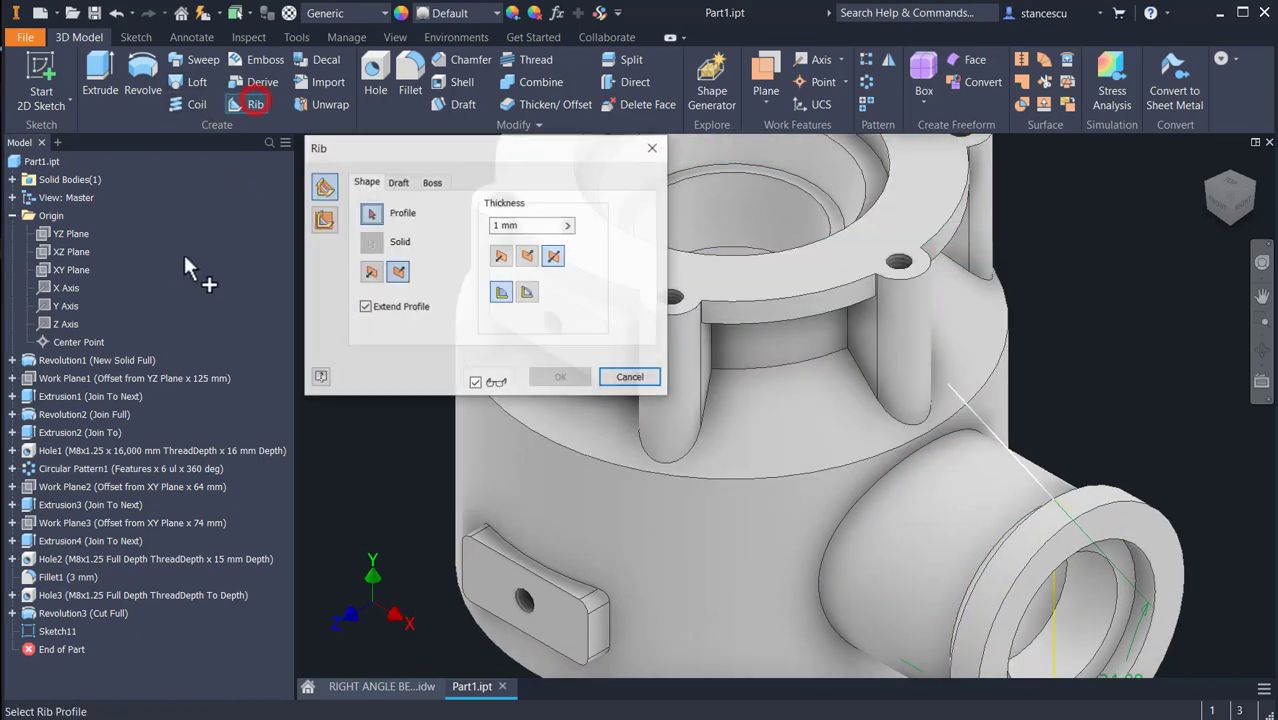
left_click(986, 425)
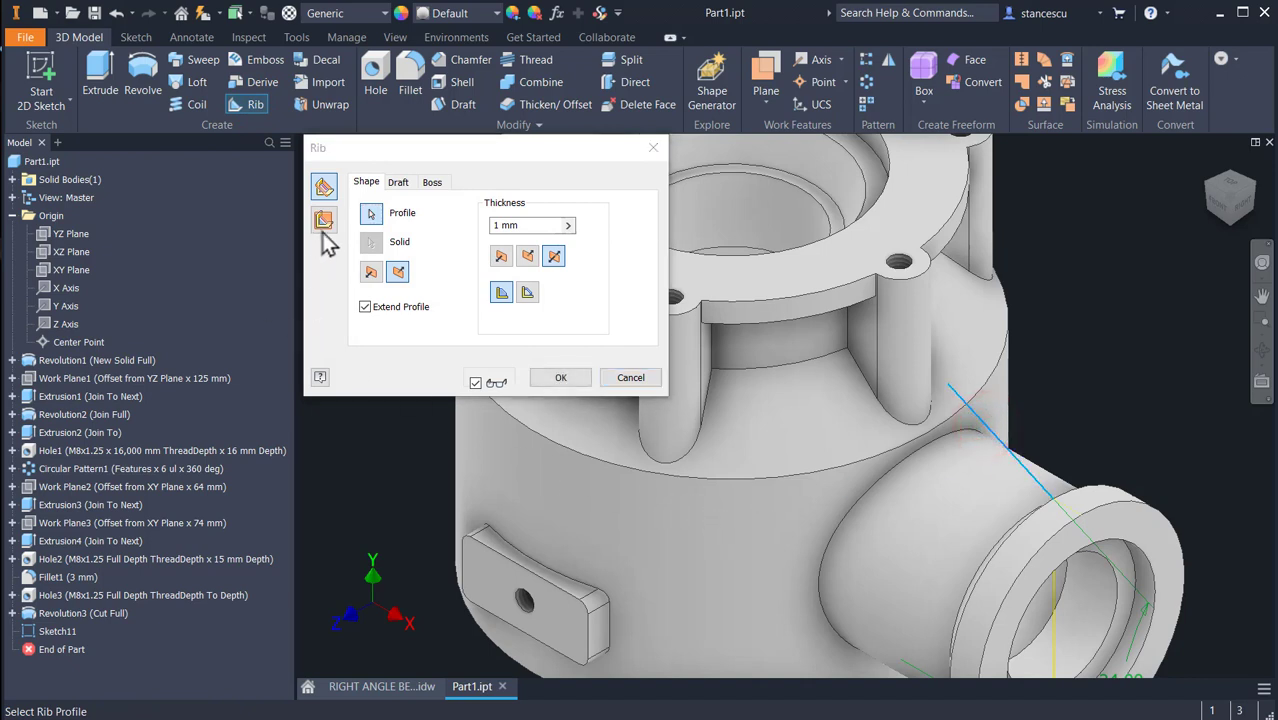
left_click(323, 220)
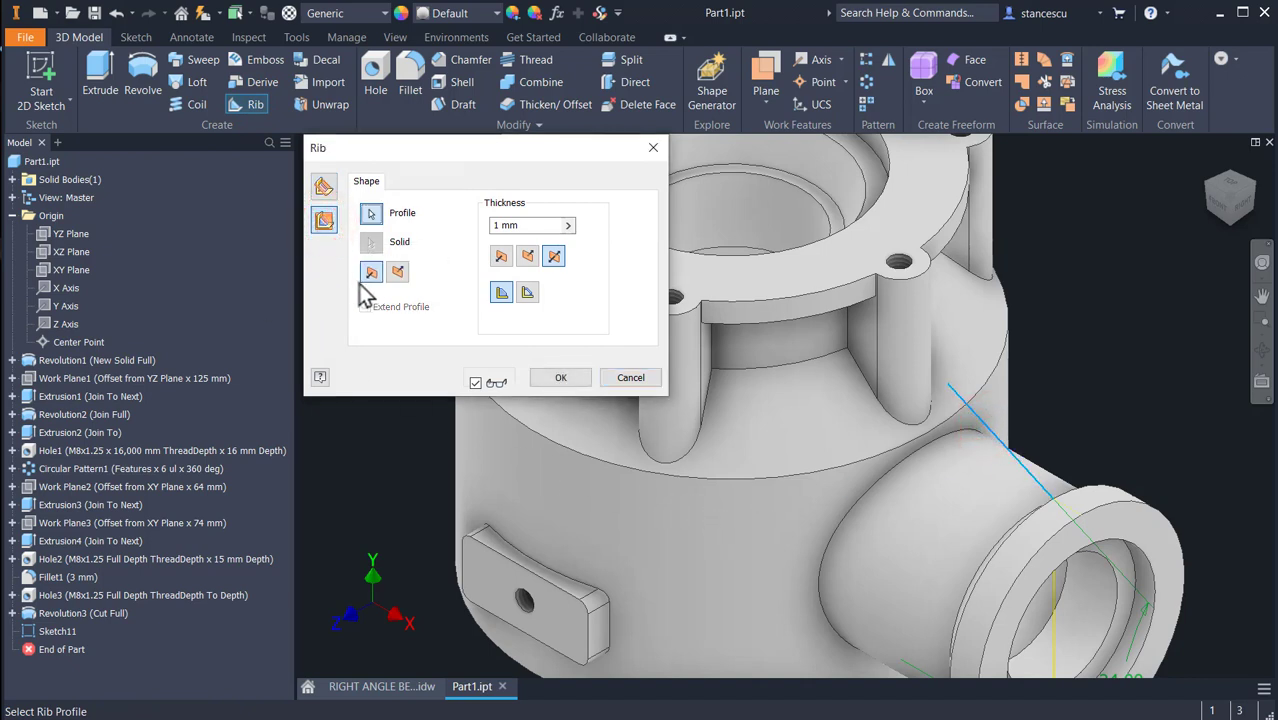
left_click(397, 271)
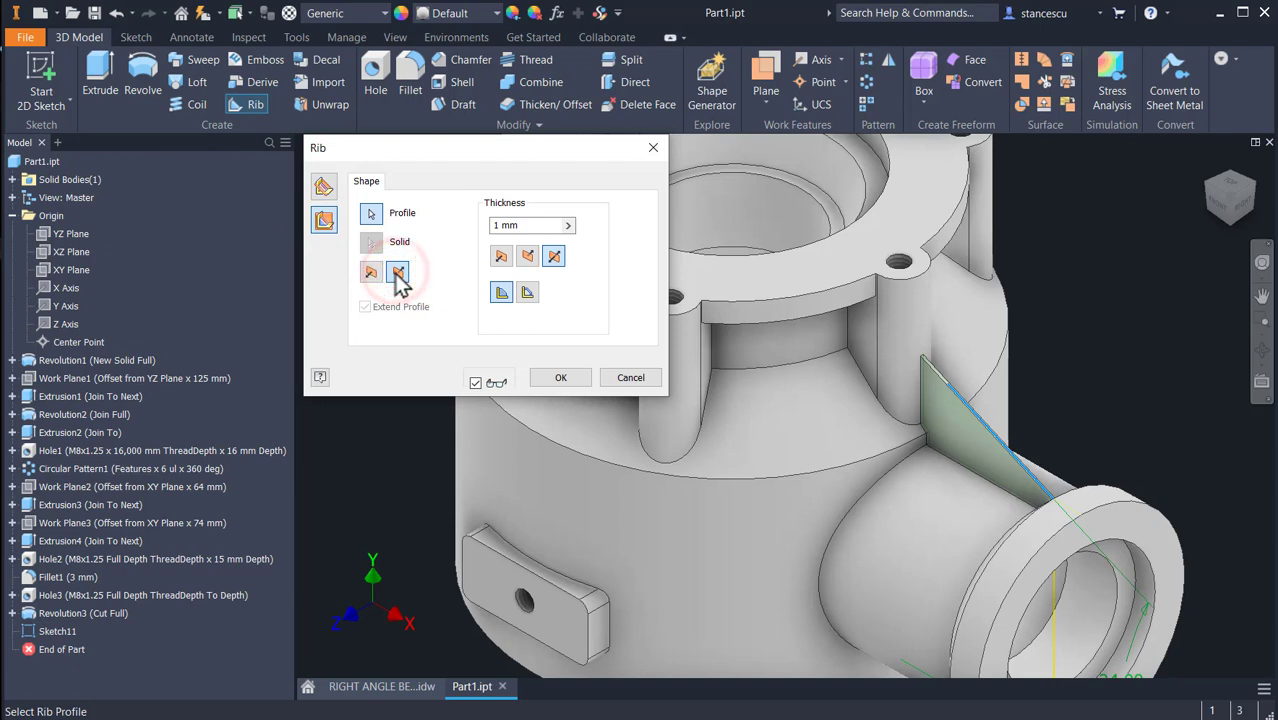
left_click(540, 224)
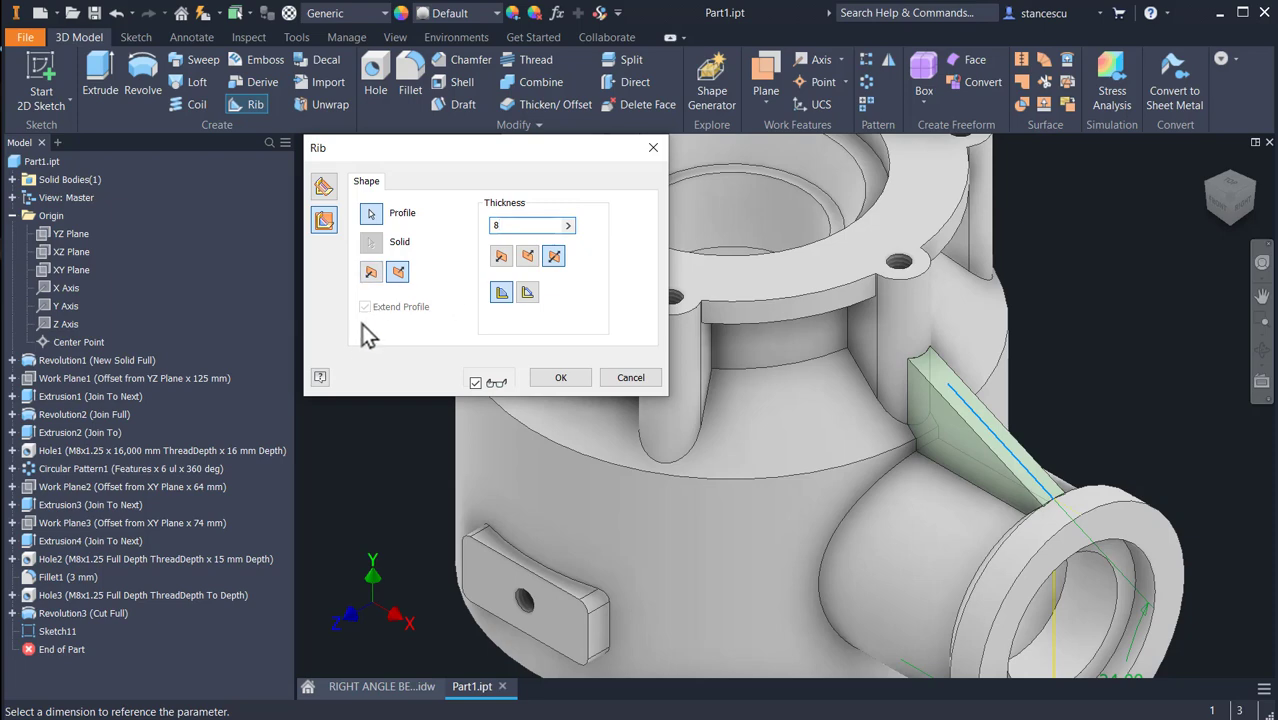
left_click(572, 377)
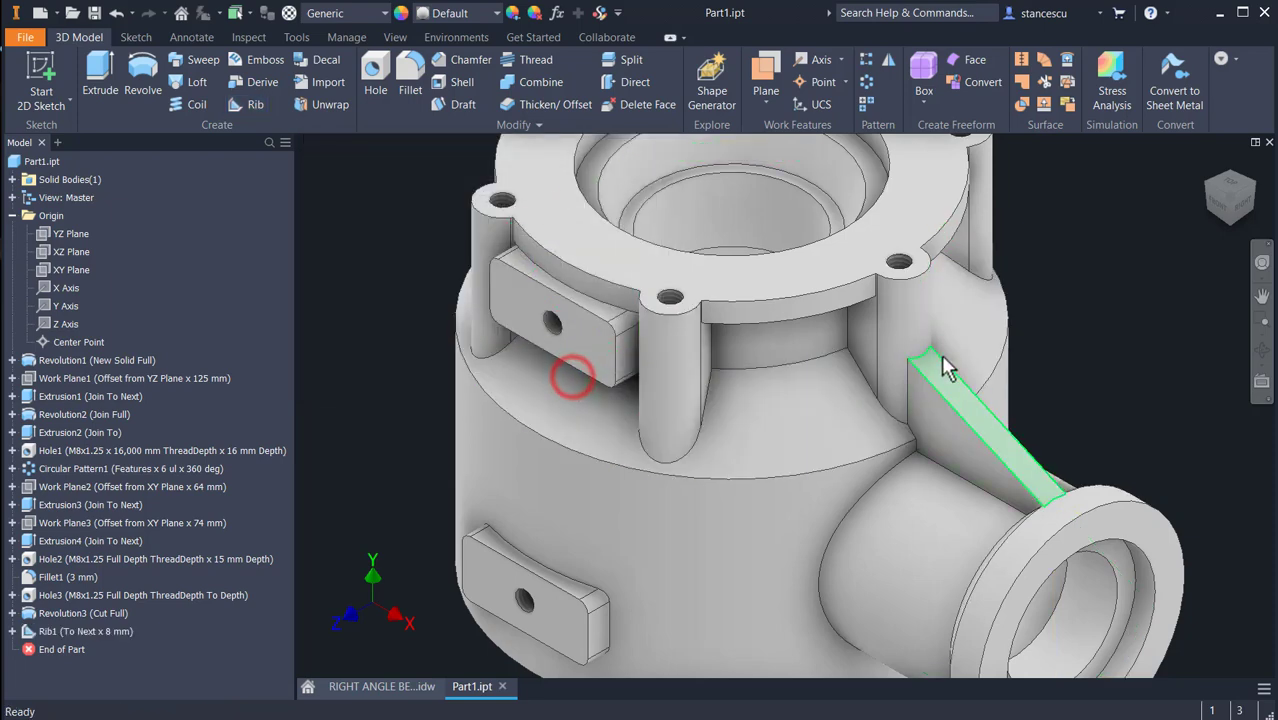
Inspect where the rib meets the screw boss, the housing body, the side branch and the flange, and restore the home view.
scroll(943, 364, "down", 8)
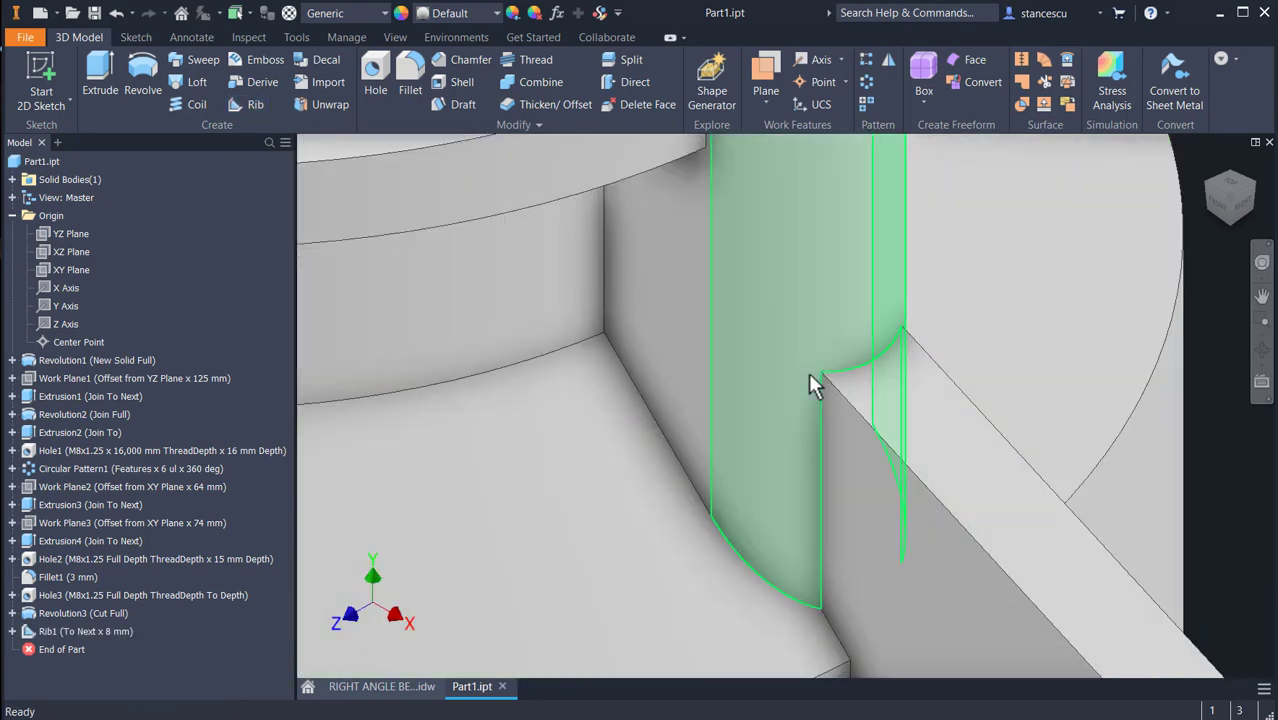
scroll(872, 378, "up", 4)
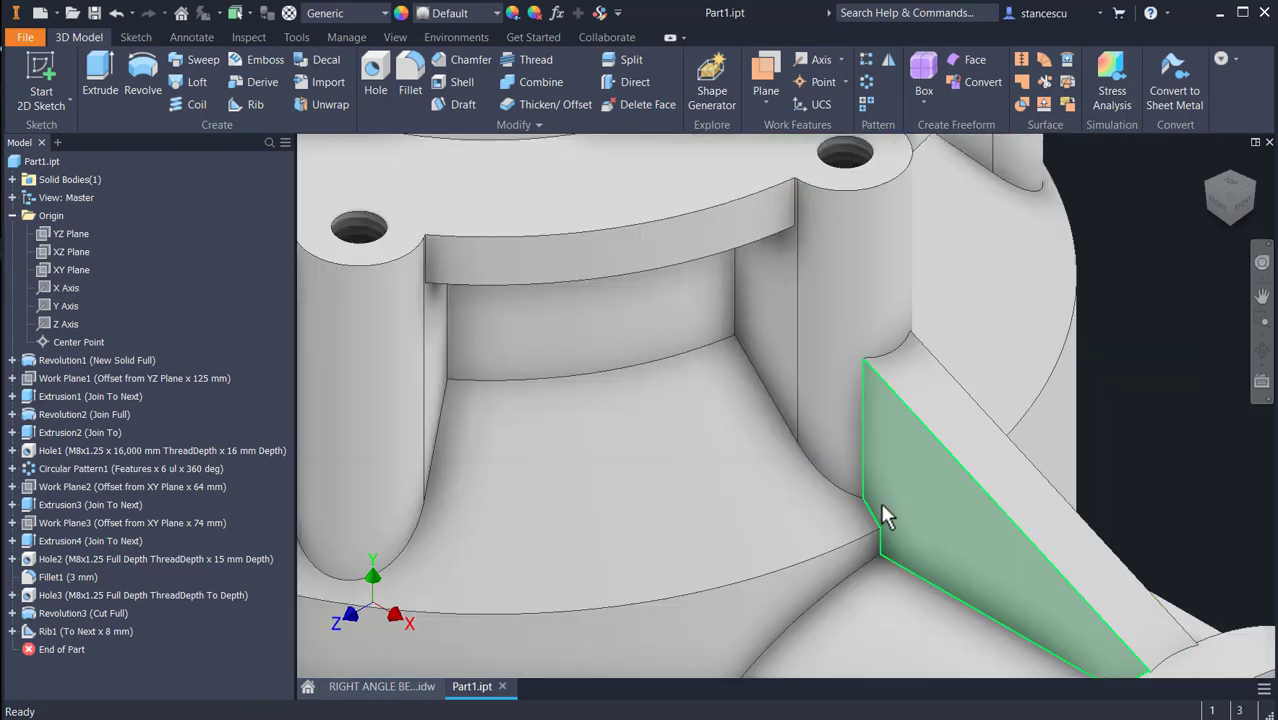
middle_click_drag(990, 520, 792, 345)
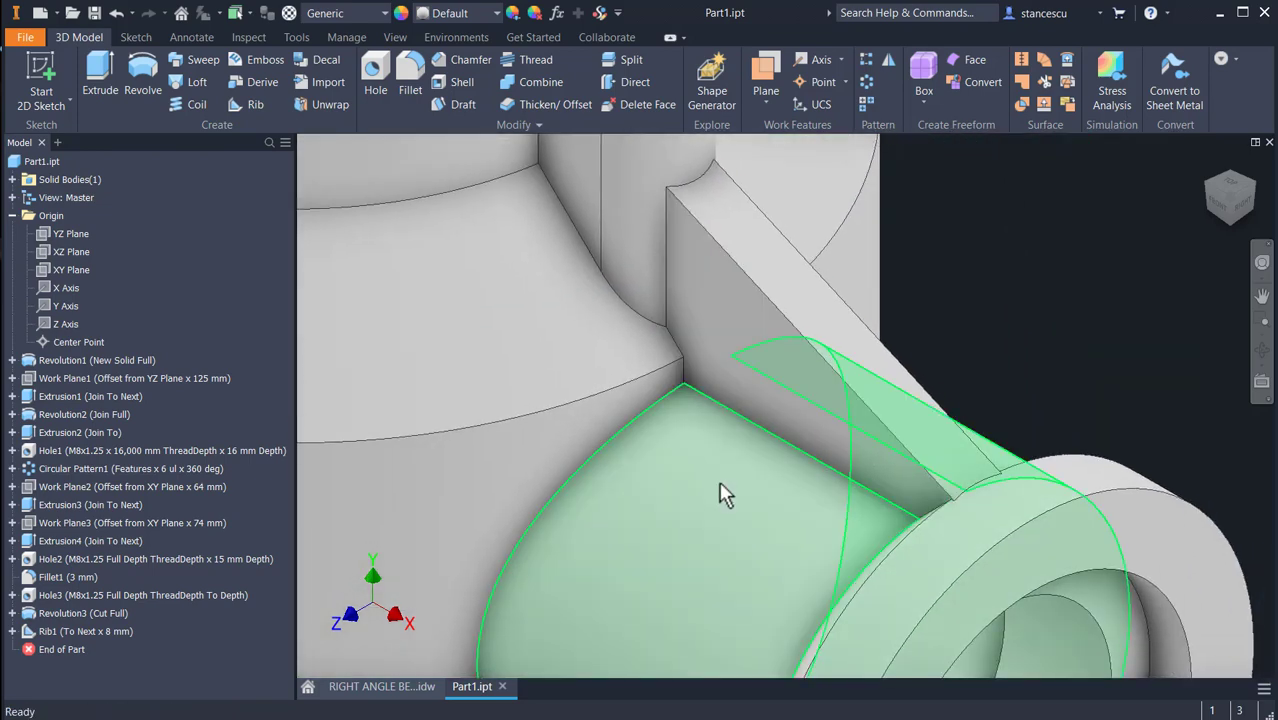
scroll(785, 490, "down", 3)
mouse_move(901, 527)
middle_mouse_down("shift")
mouse_move(950, 559)
mouse_move(968, 507)
mouse_move(890, 533)
mouse_move(770, 543)
mouse_move(907, 514)
middle_mouse_up("shift")
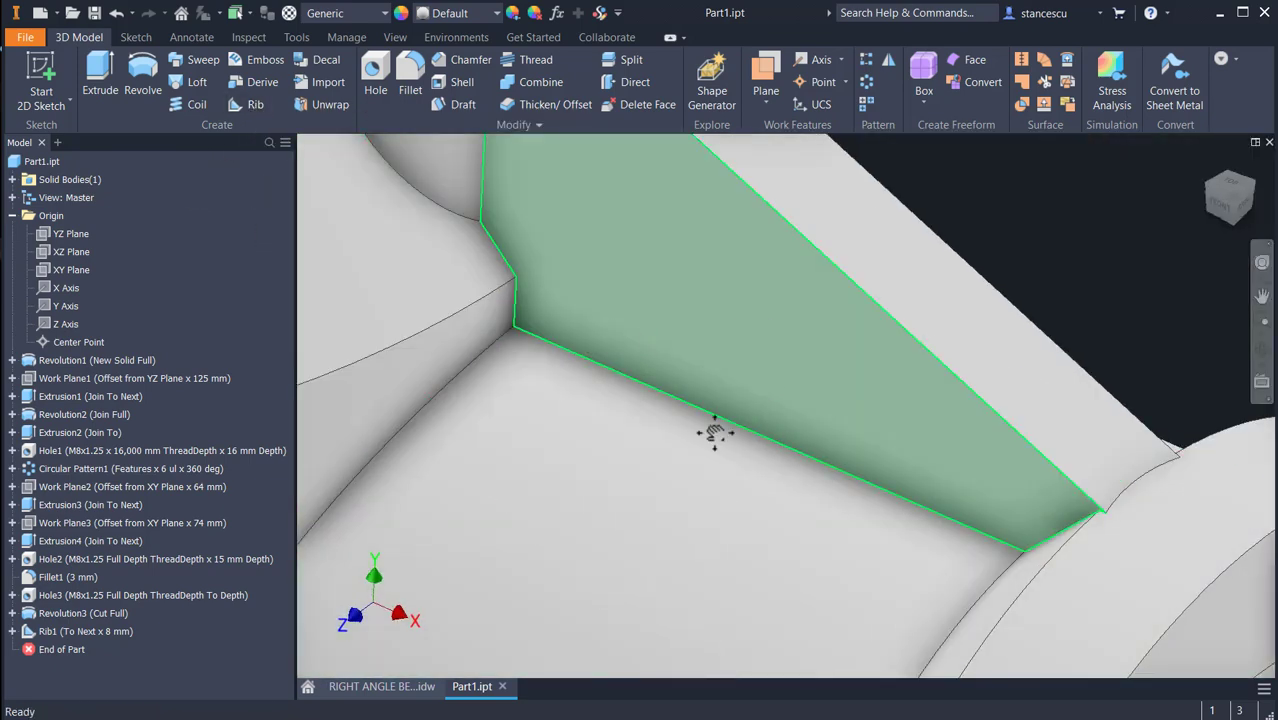
middle_click_drag(715, 433, 655, 401)
middle_click_drag(860, 474, 868, 485, "shift")
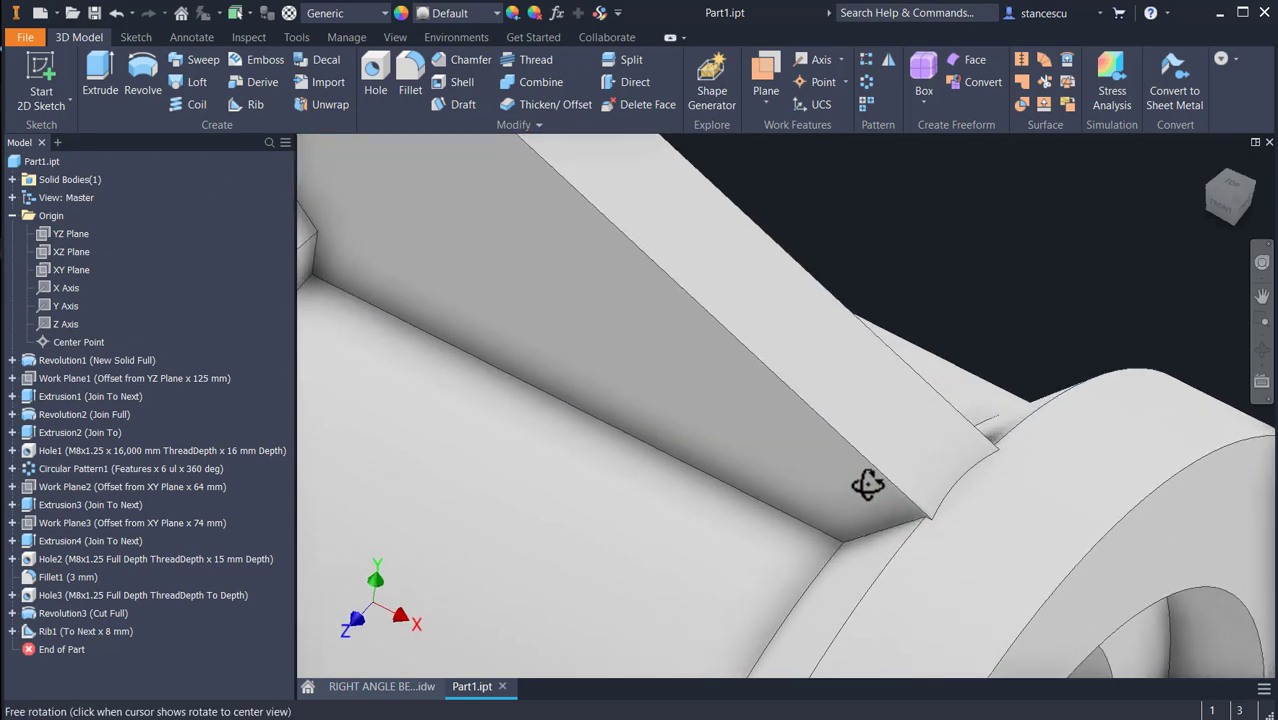
scroll(970, 495, "up", 3)
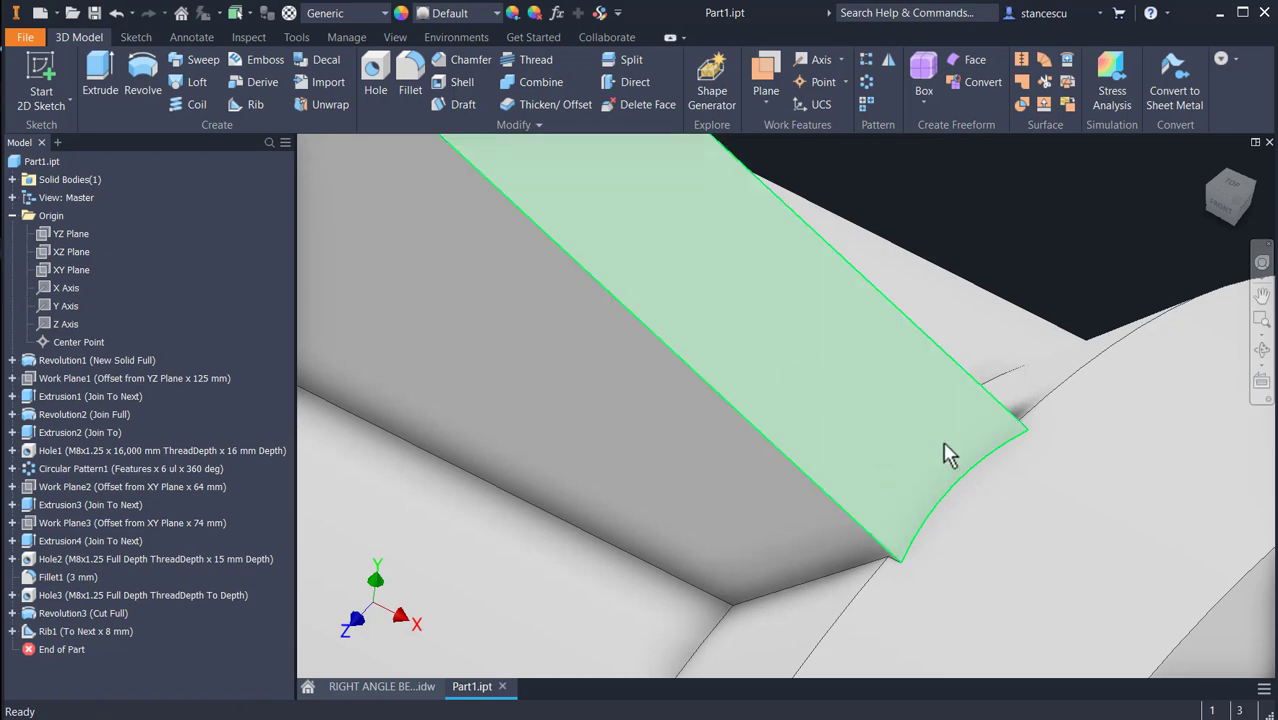
scroll(1062, 453, "down", 2)
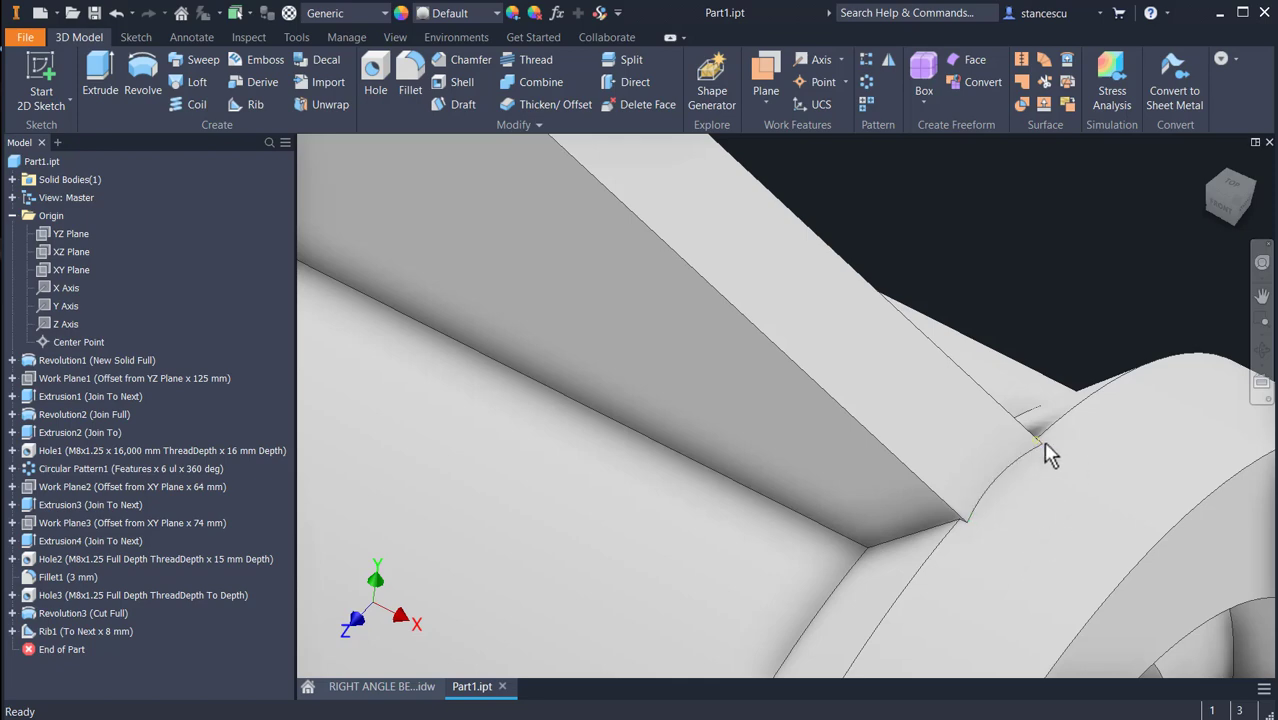
scroll(1042, 468, "down", 3)
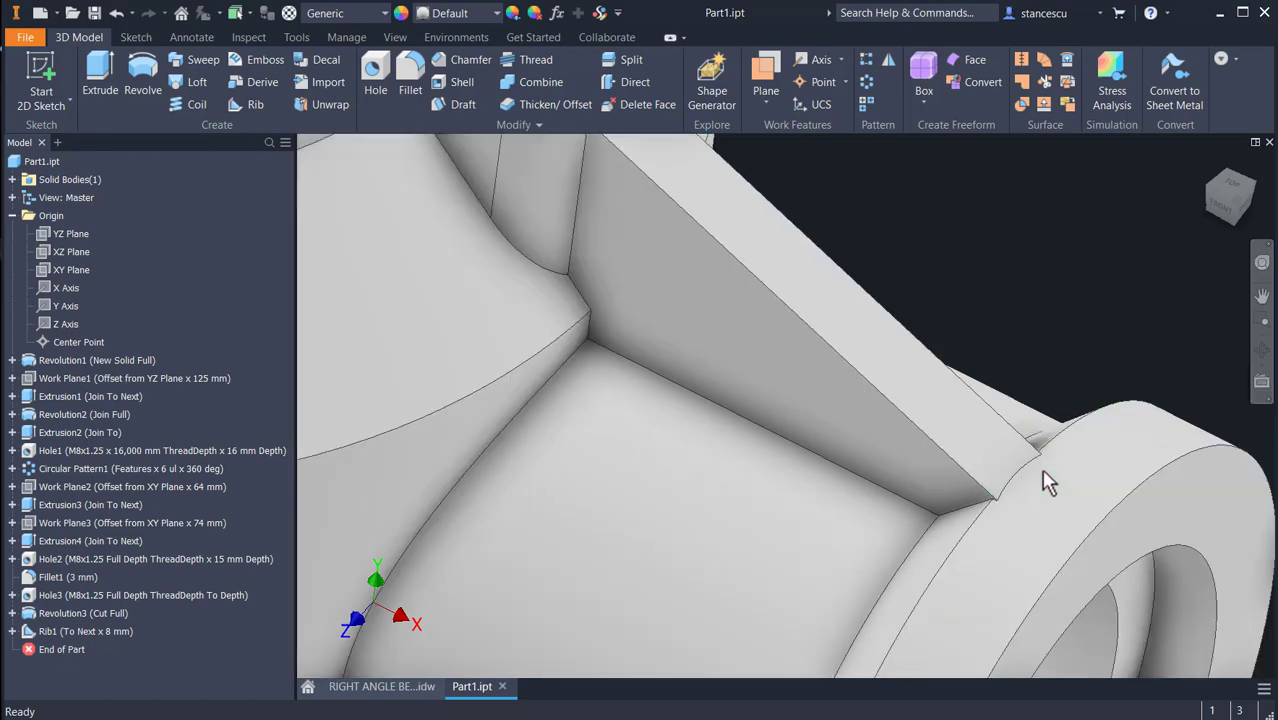
middle_click_drag(1042, 468, 1094, 277)
scroll(778, 500, "down", 3)
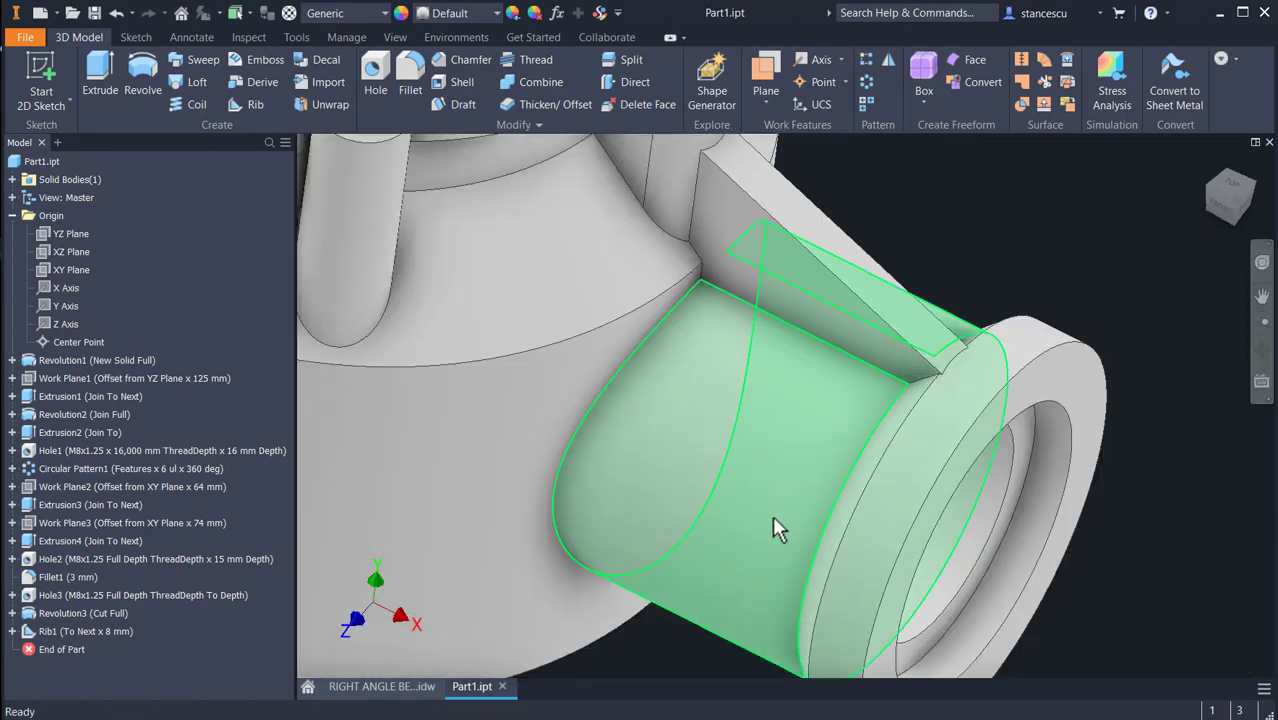
scroll(731, 590, "up", 1)
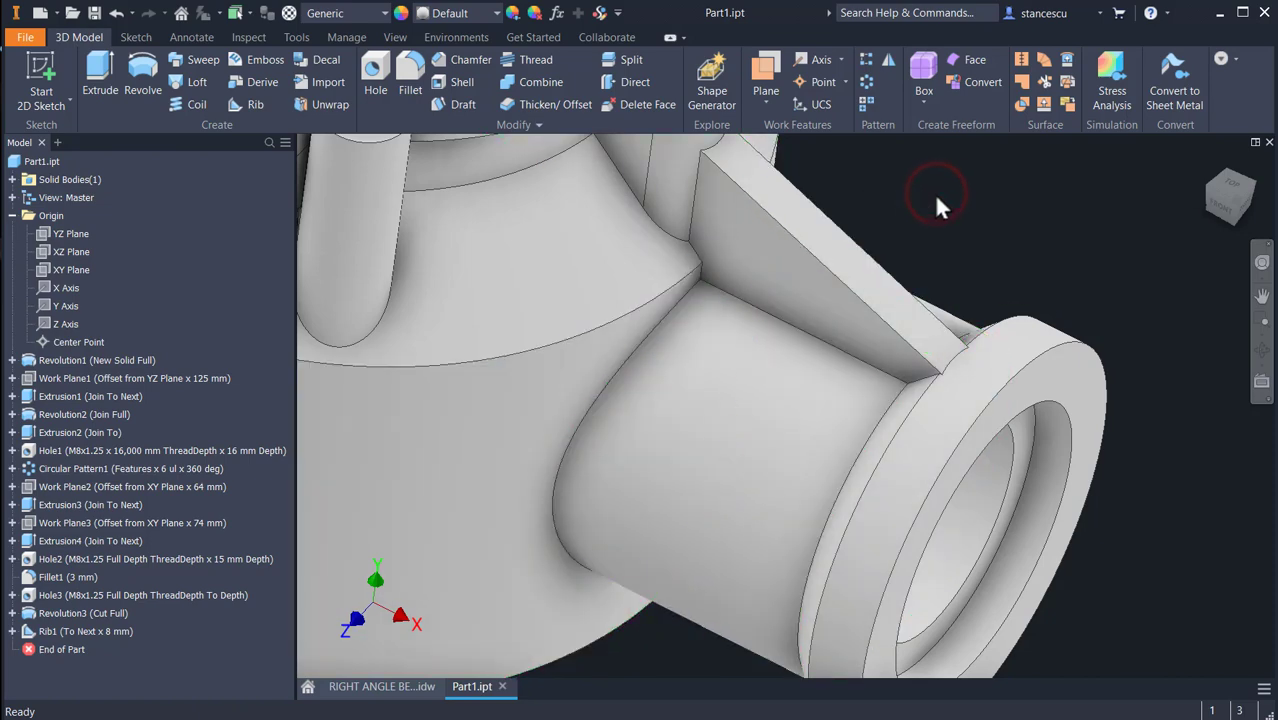
key("F6")
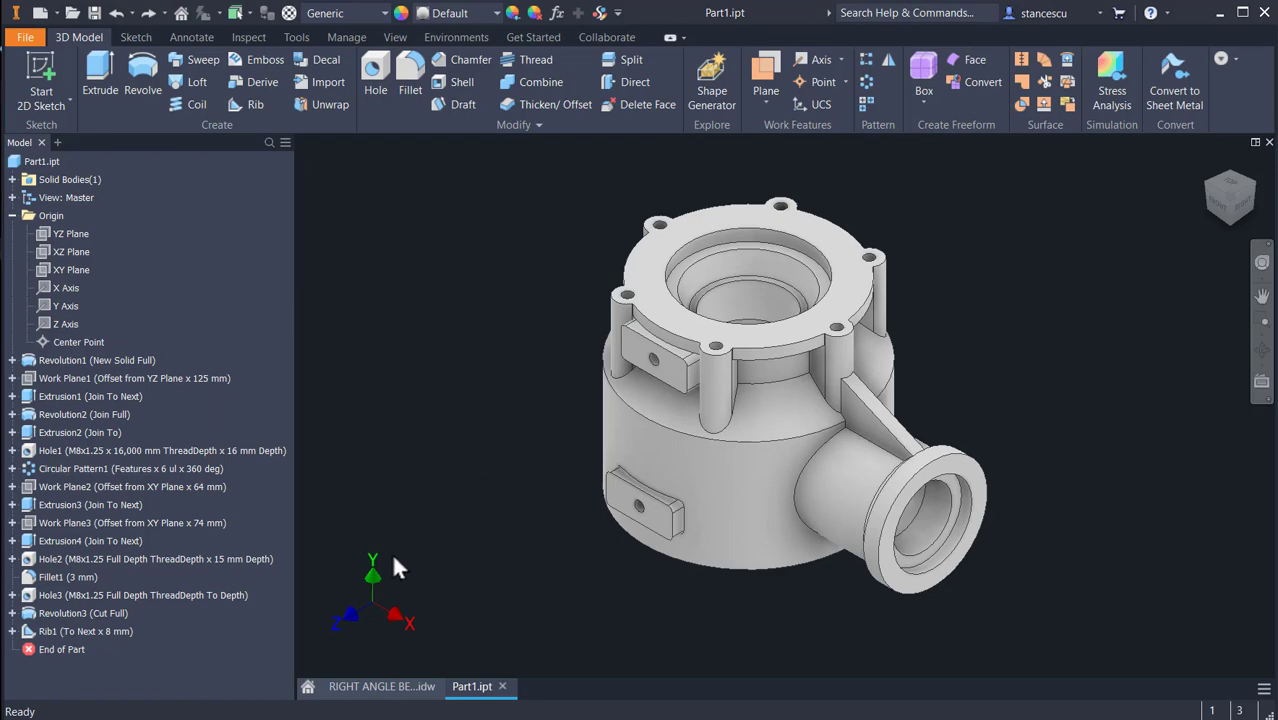
Check the RIGHT ANGLE BEARING drawing for the remaining side ribs and their thickness, and return to Part1.
left_click(415, 686)
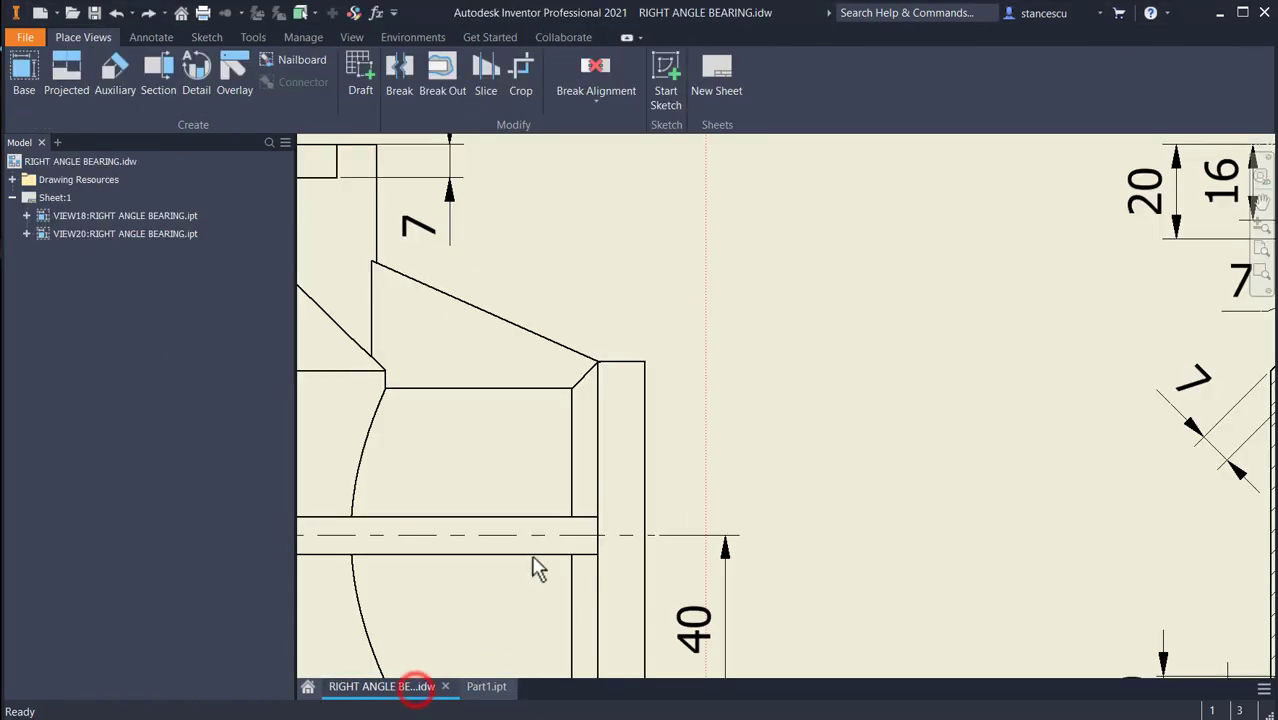
scroll(748, 542, "up", 3)
middle_click_drag(744, 495, 610, 287)
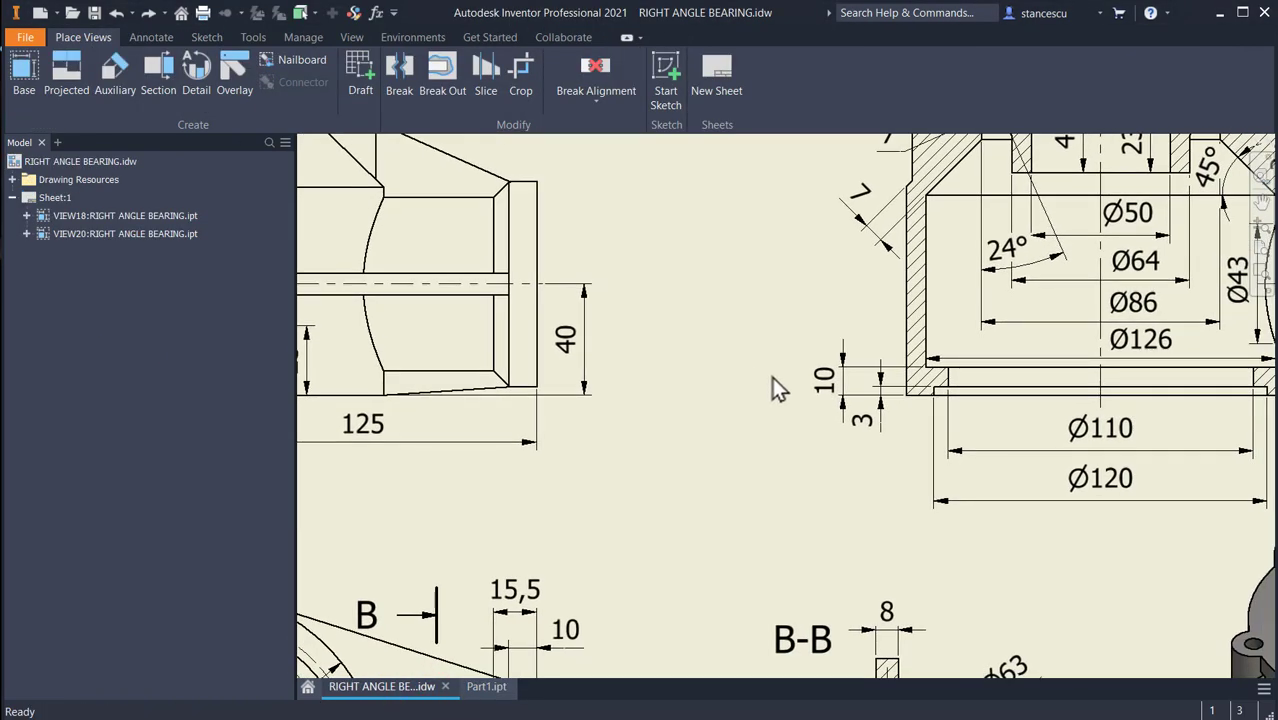
mouse_move(771, 377)
middle_mouse_down()
mouse_move(579, 281)
mouse_move(530, 235)
middle_mouse_up()
middle_click_drag(822, 456, 521, 177)
middle_click_drag(750, 388, 580, 297)
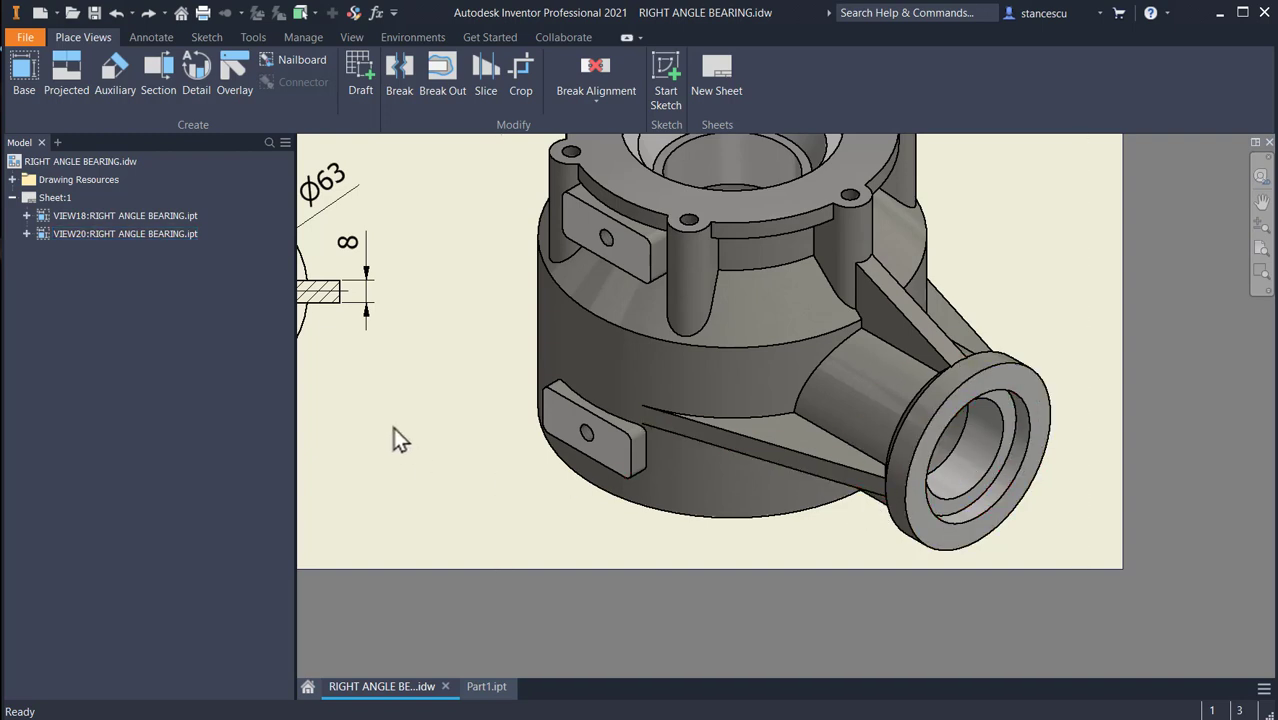
left_click(486, 688)
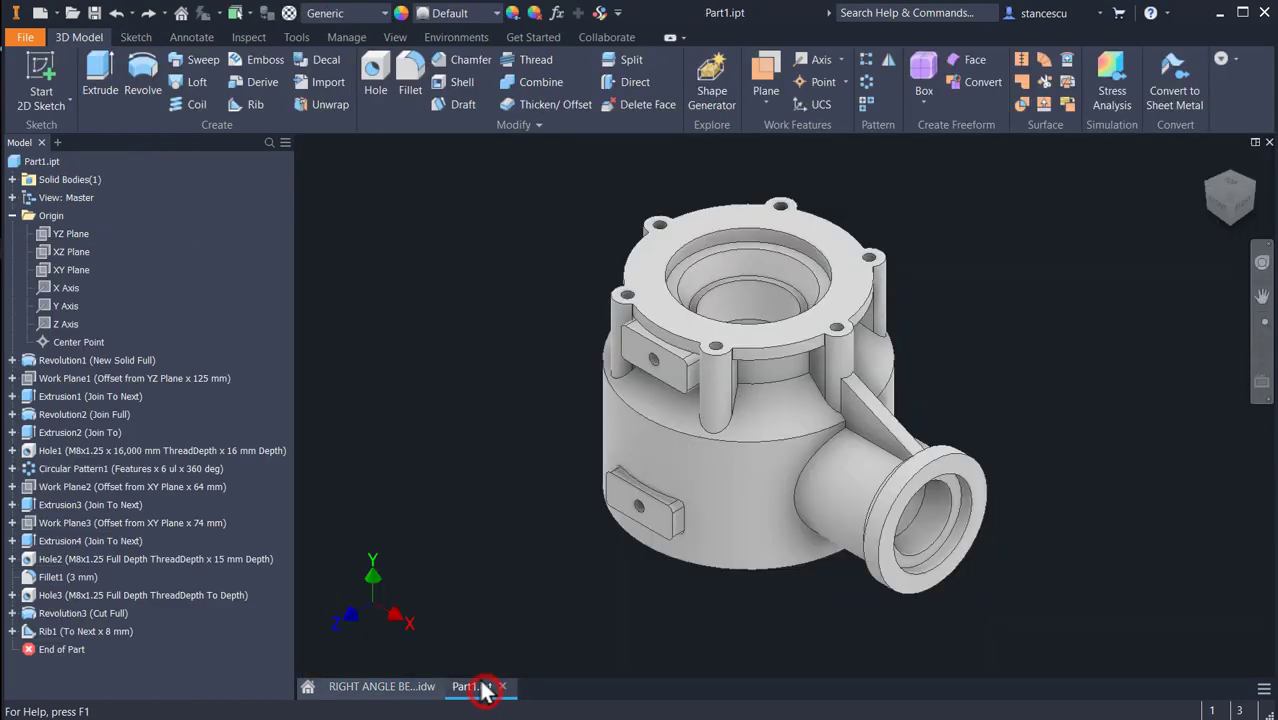
left_click(762, 80)
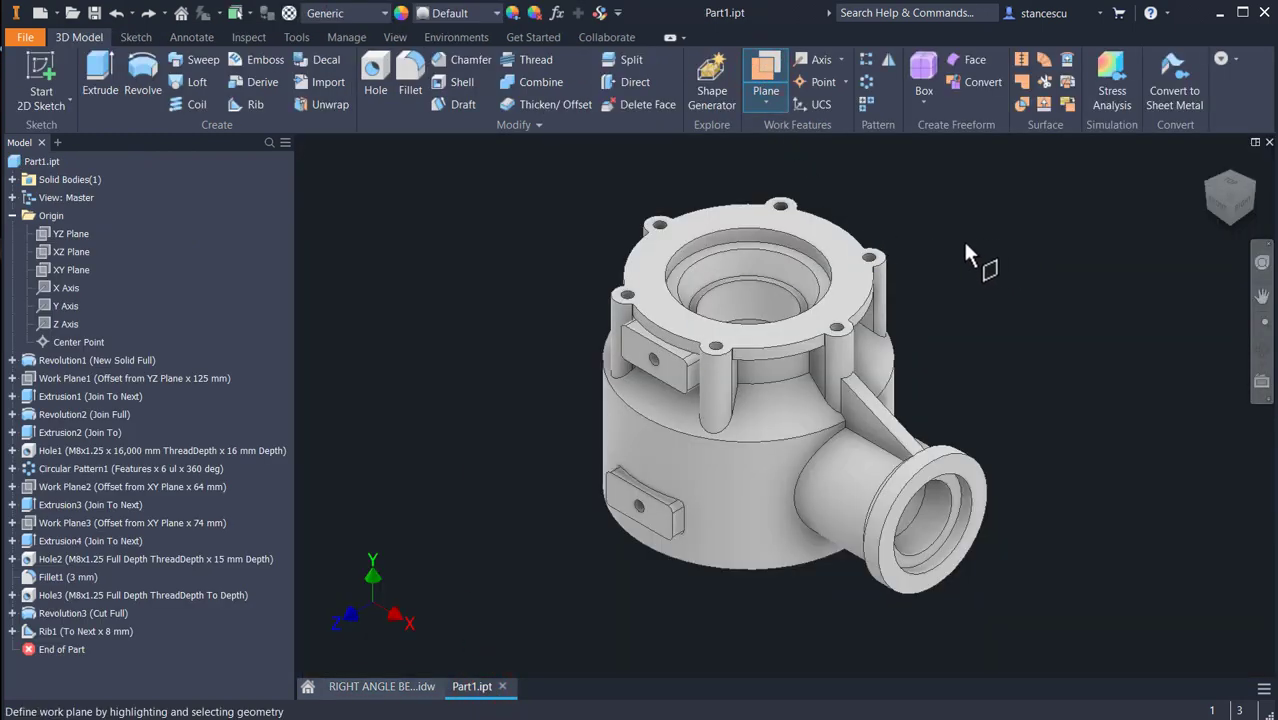
left_click(852, 290)
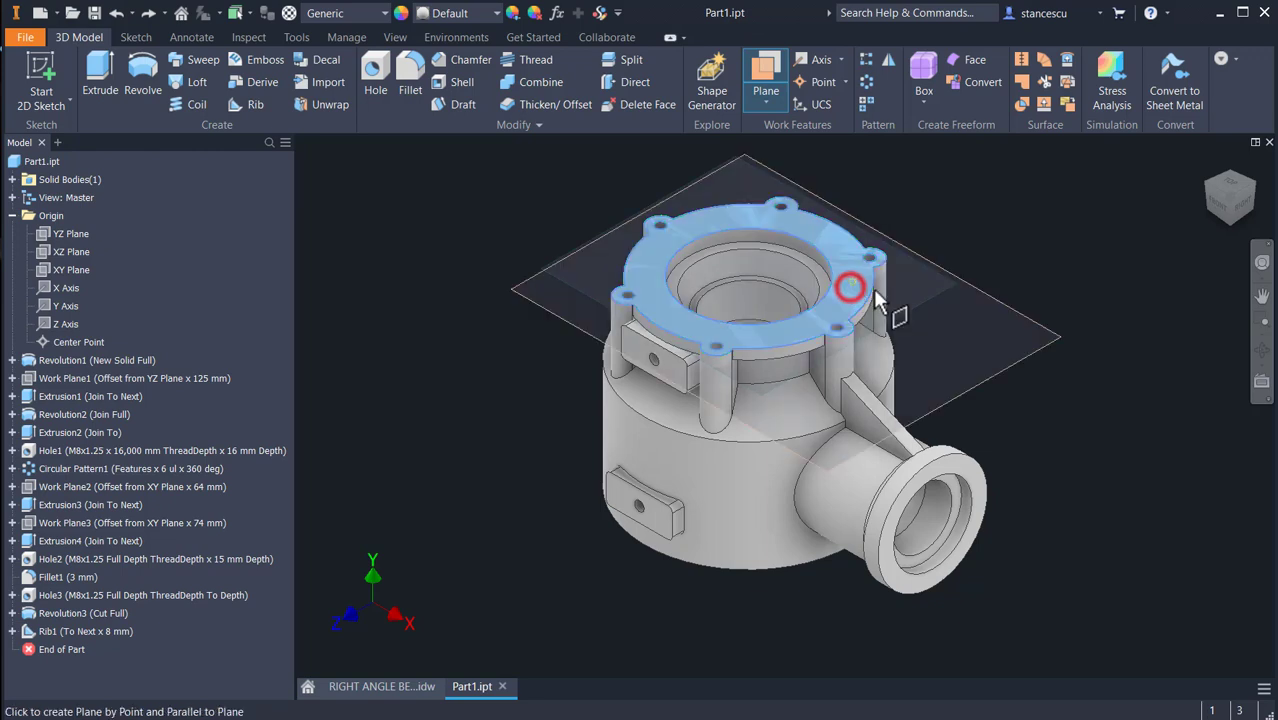
right_click(1096, 264)
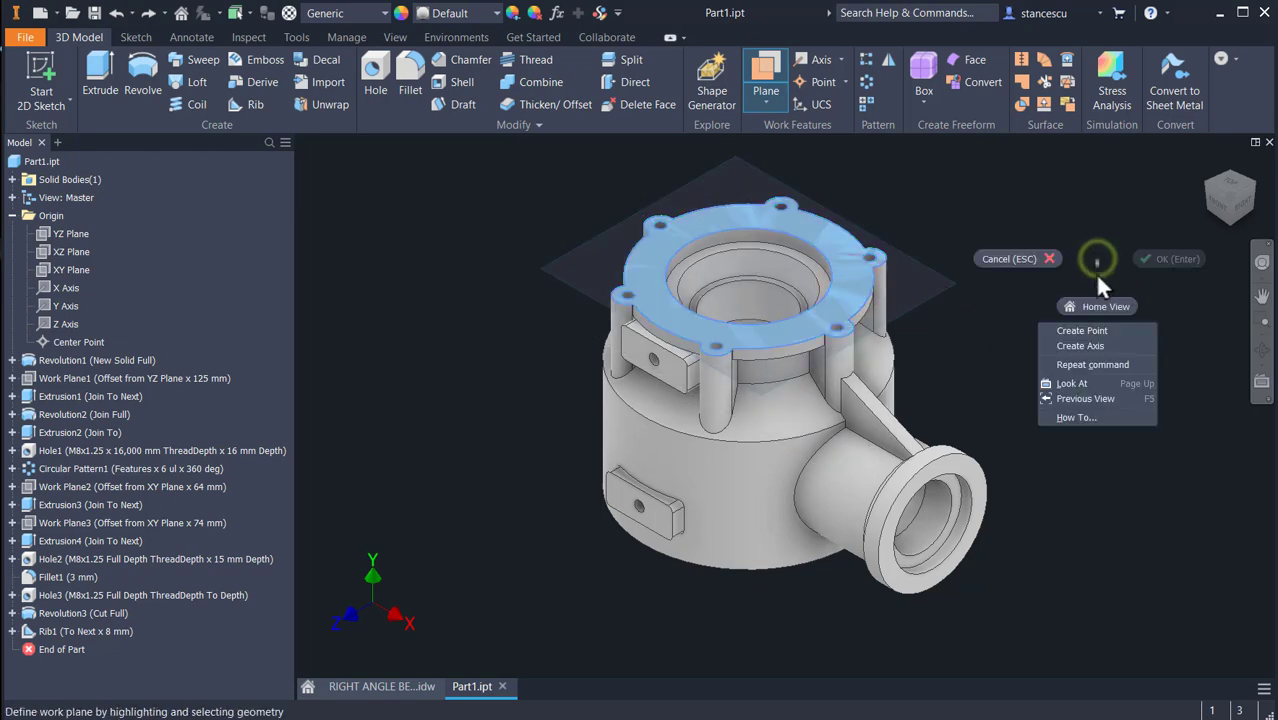
left_click(1108, 330)
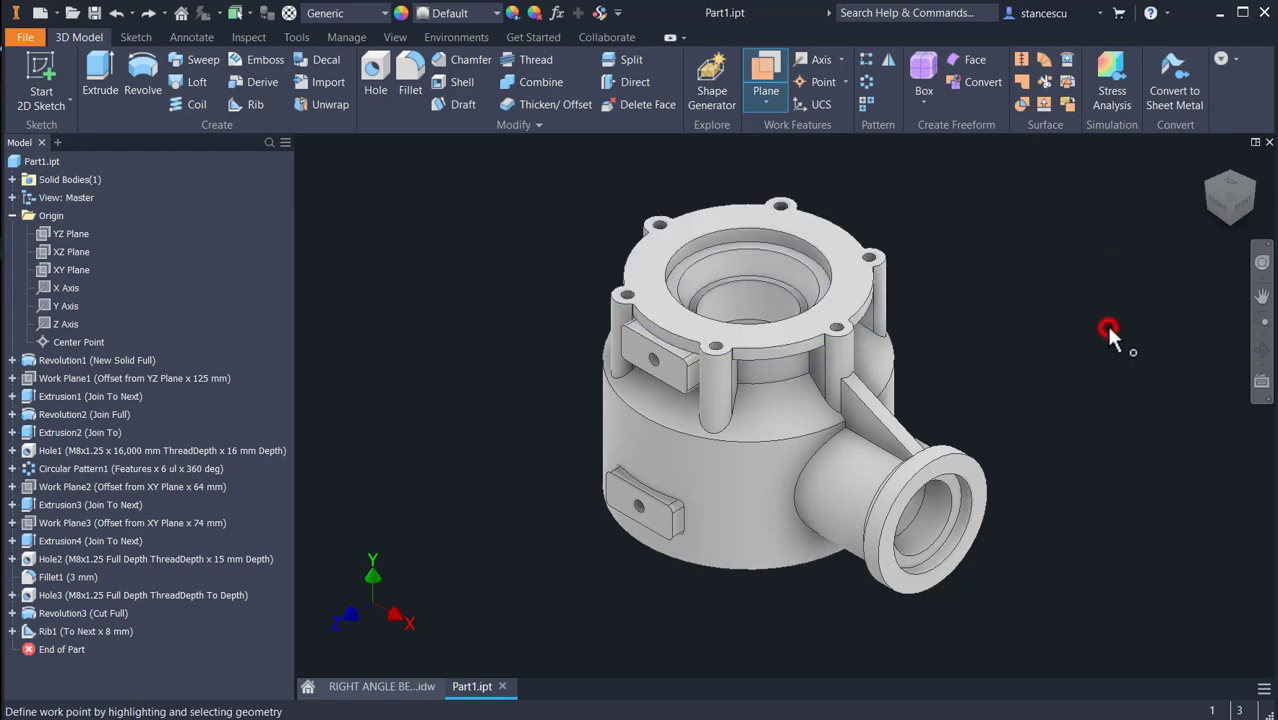
right_click(1039, 342)
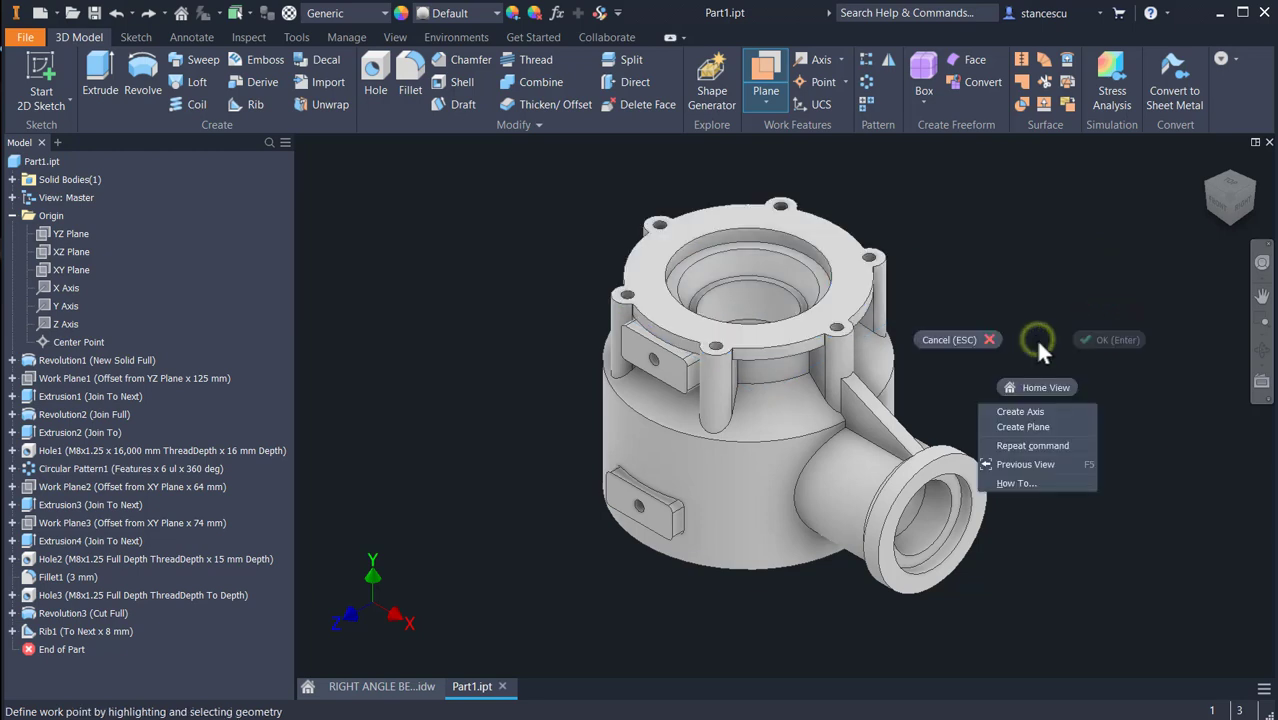
left_click(1047, 413)
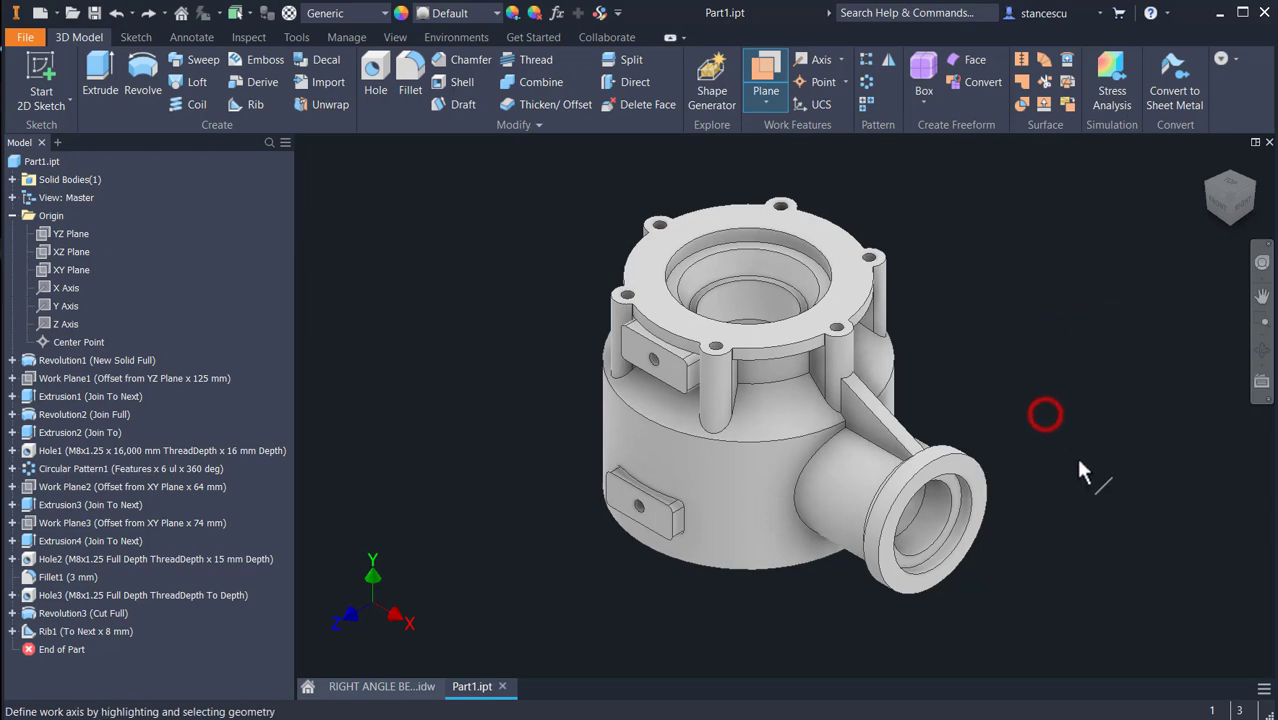
left_click(935, 516)
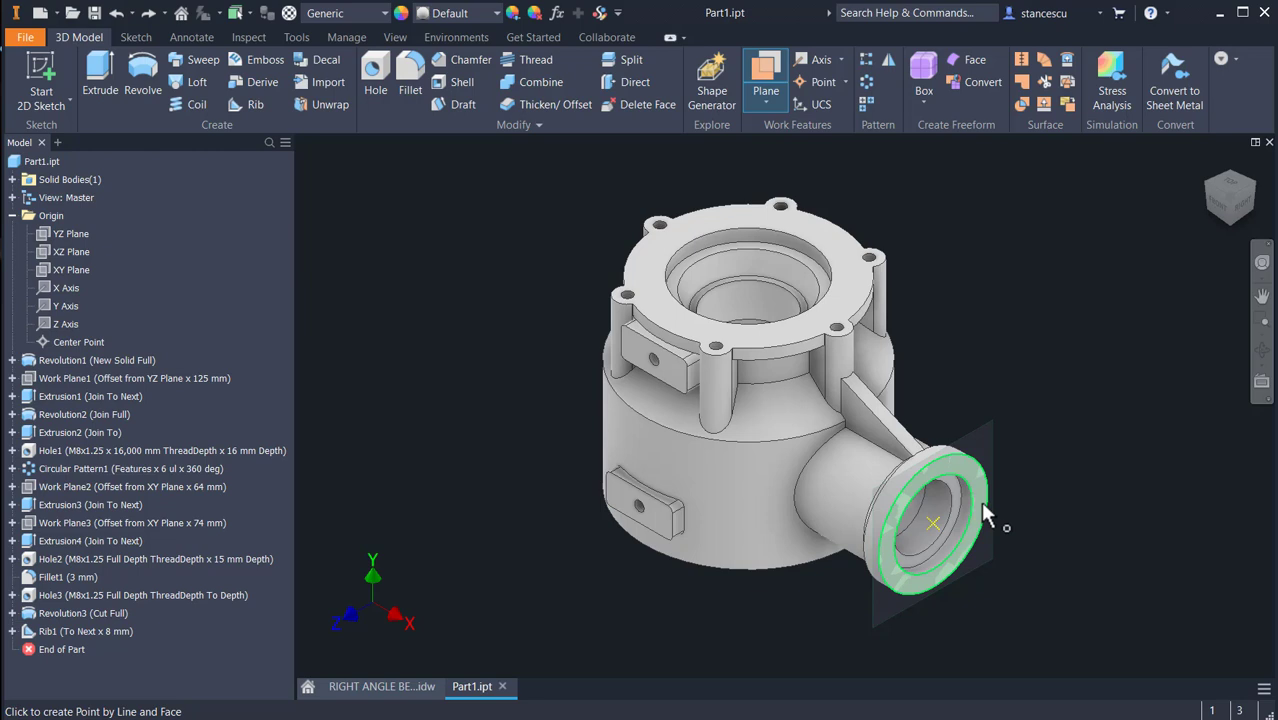
left_click(983, 506)
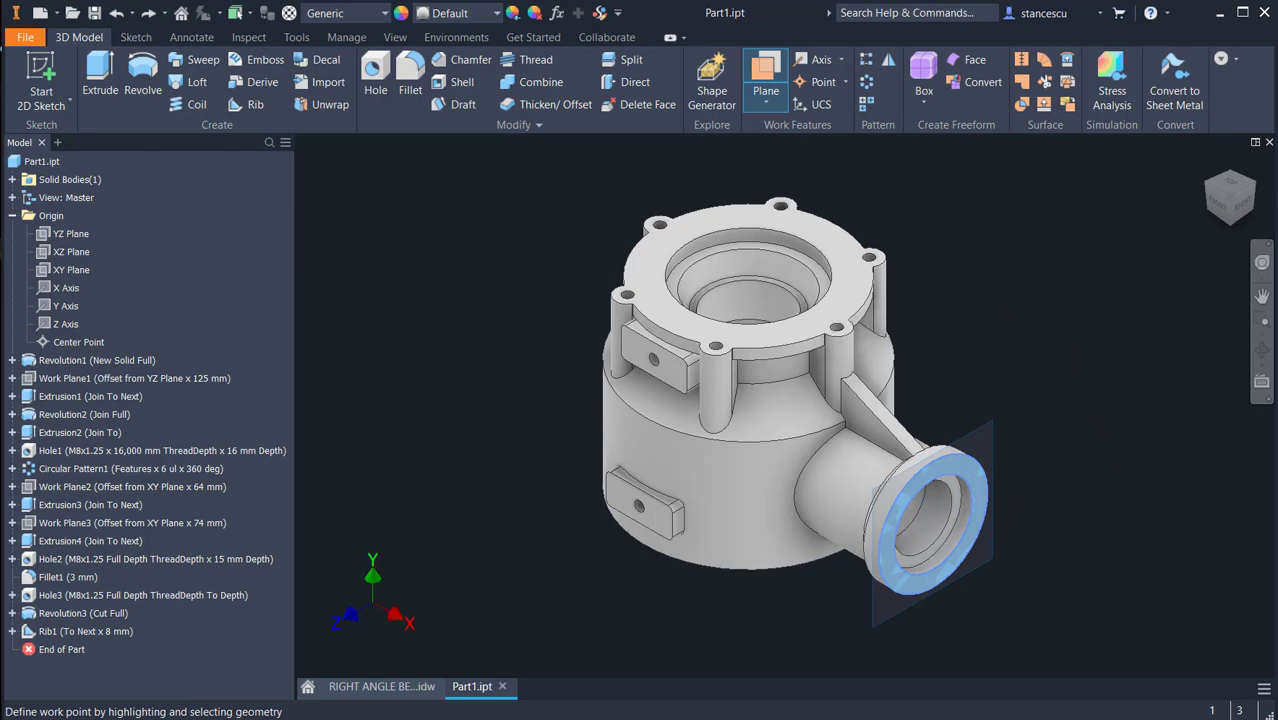
left_click(966, 231)
key("Escape")
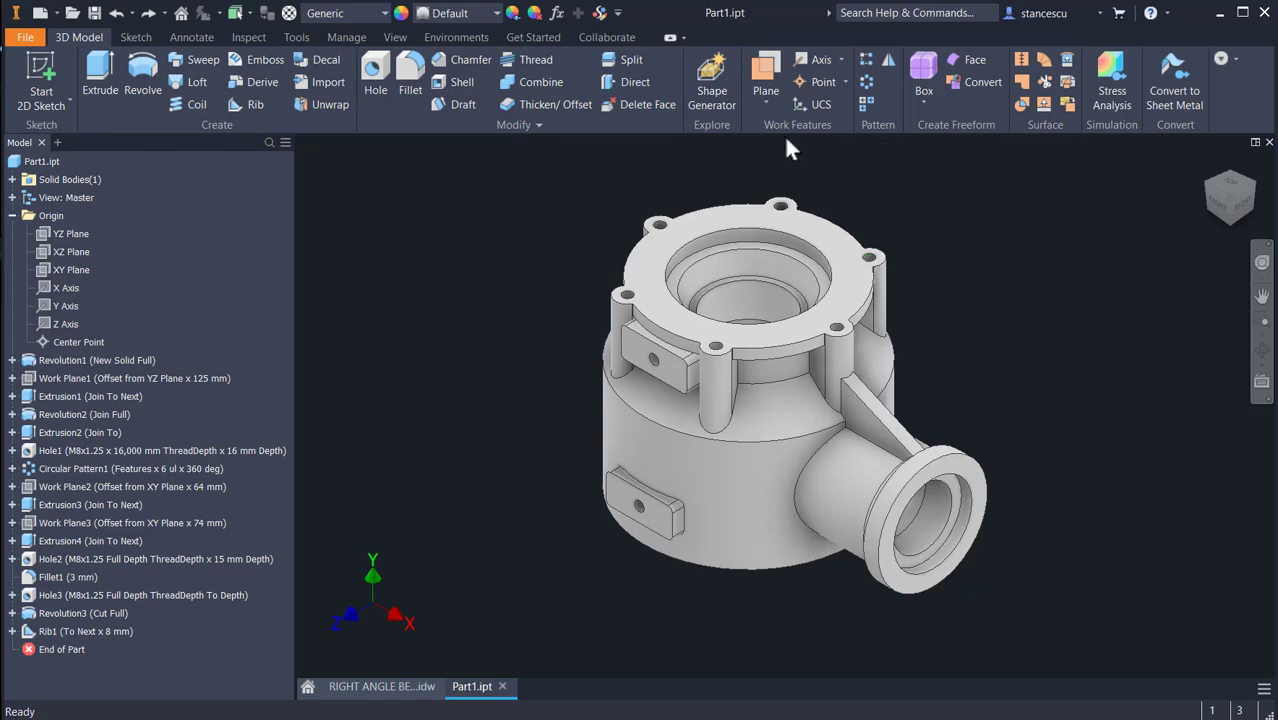
Create a work plane parallel to the housing's top face, passing through the center of the side flange's circular opening.
left_click(766, 72)
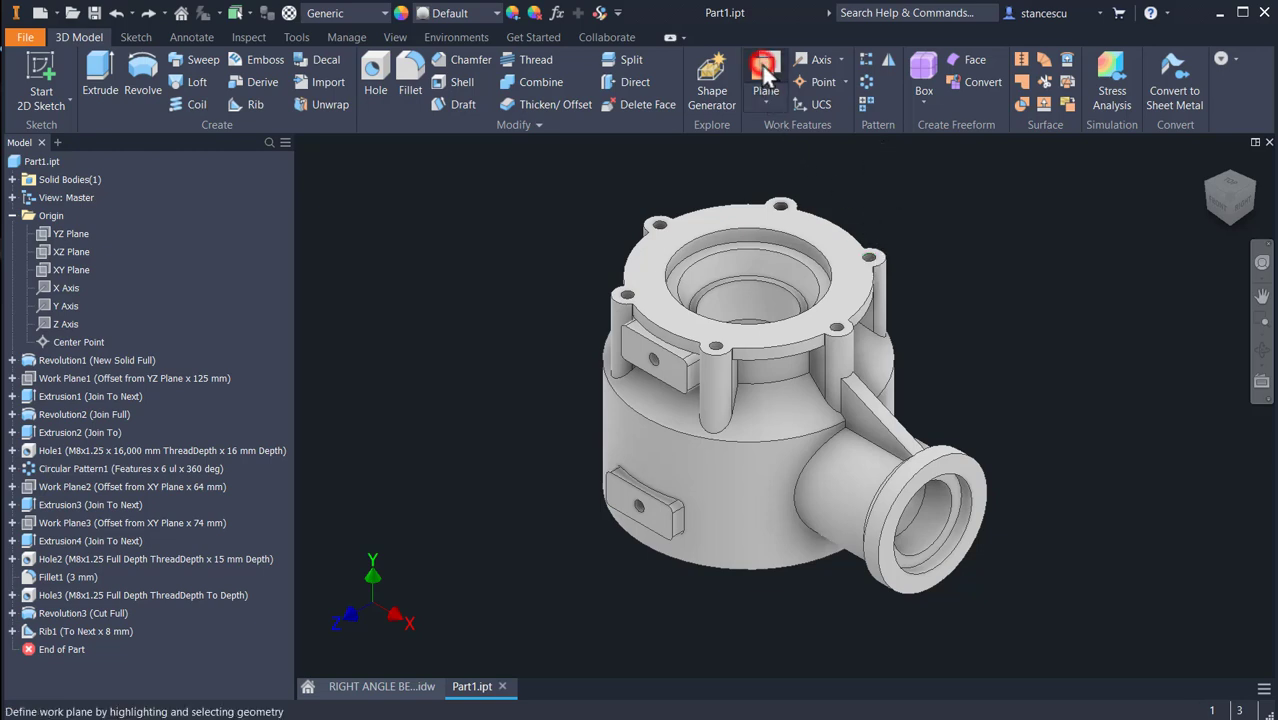
left_click(838, 262)
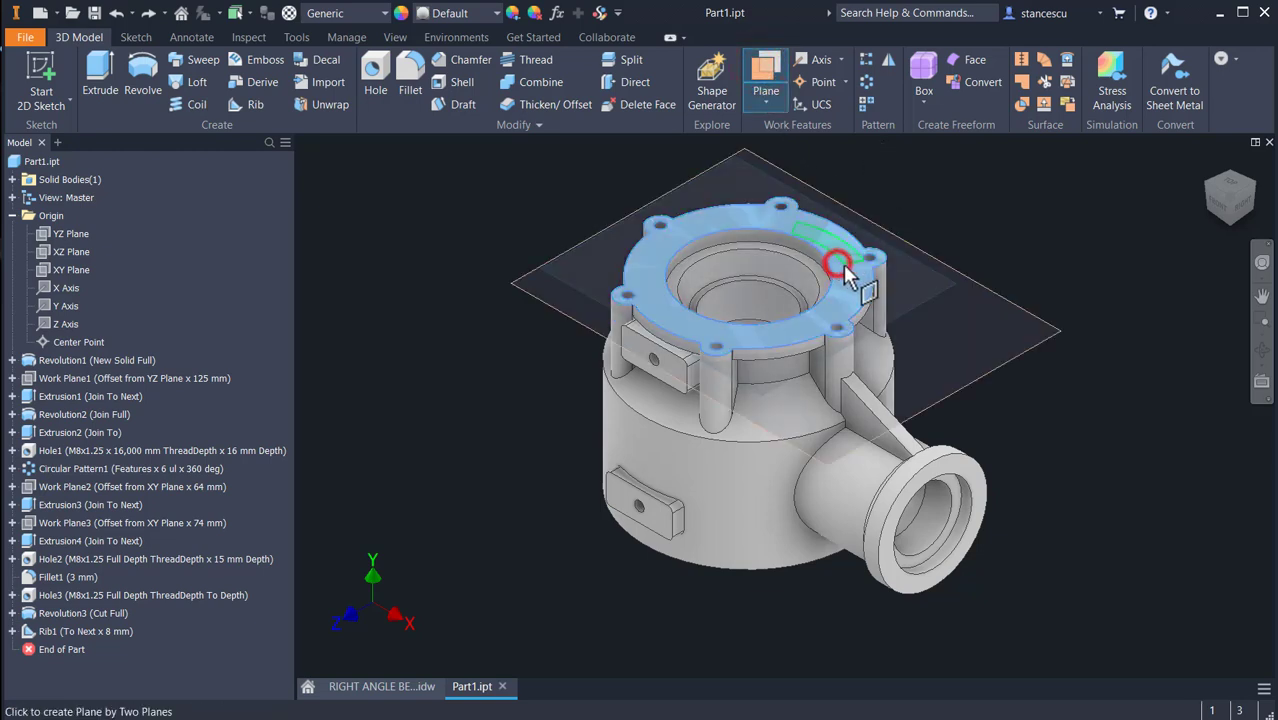
right_click(1060, 281)
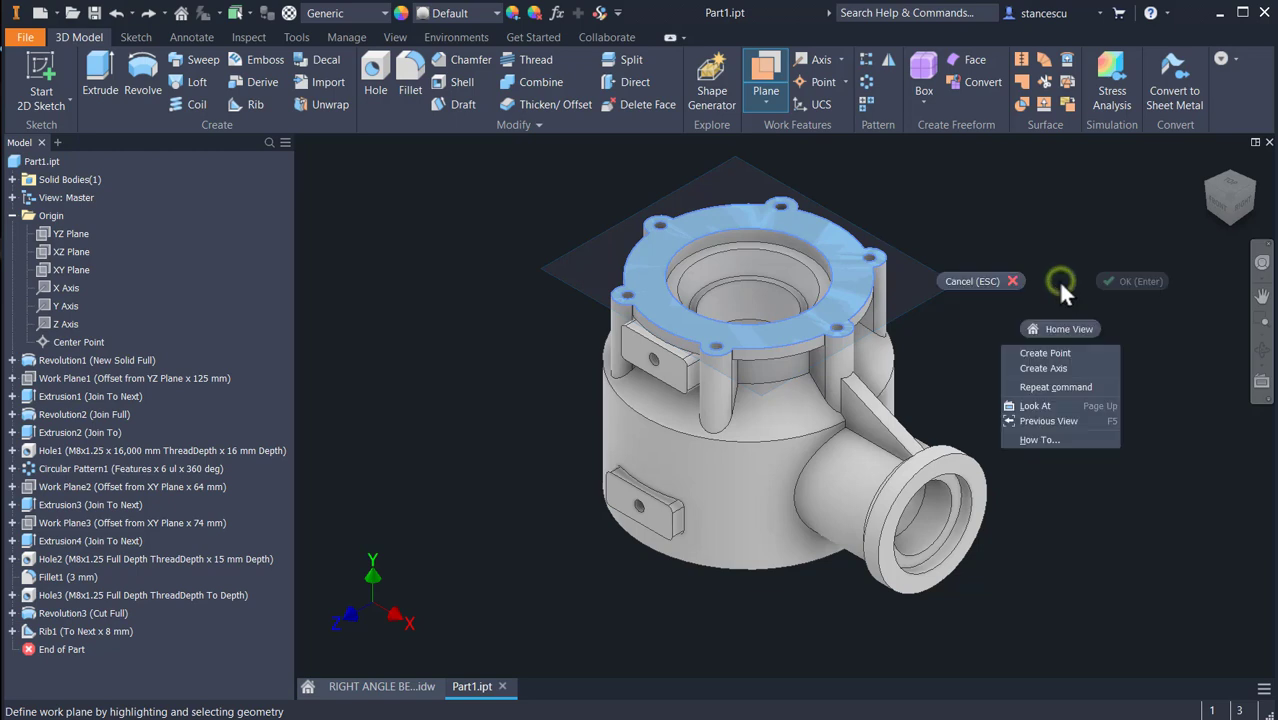
left_click(1069, 351)
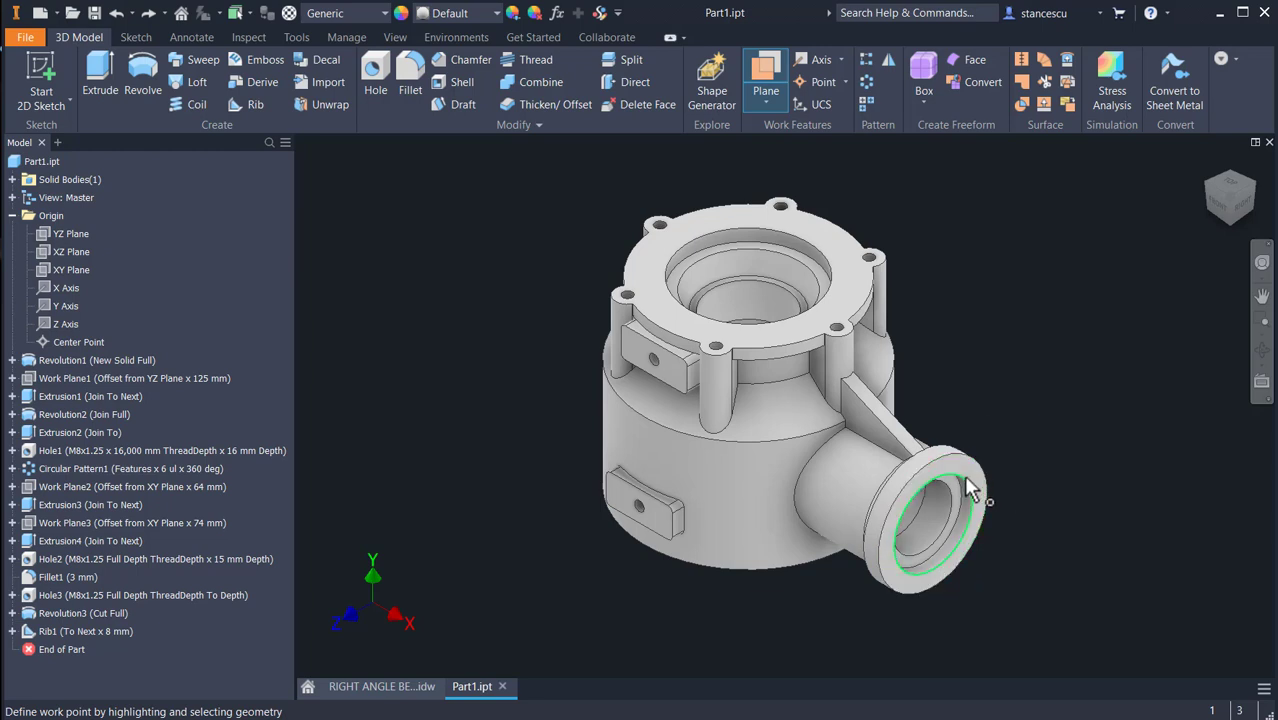
right_click(1048, 462)
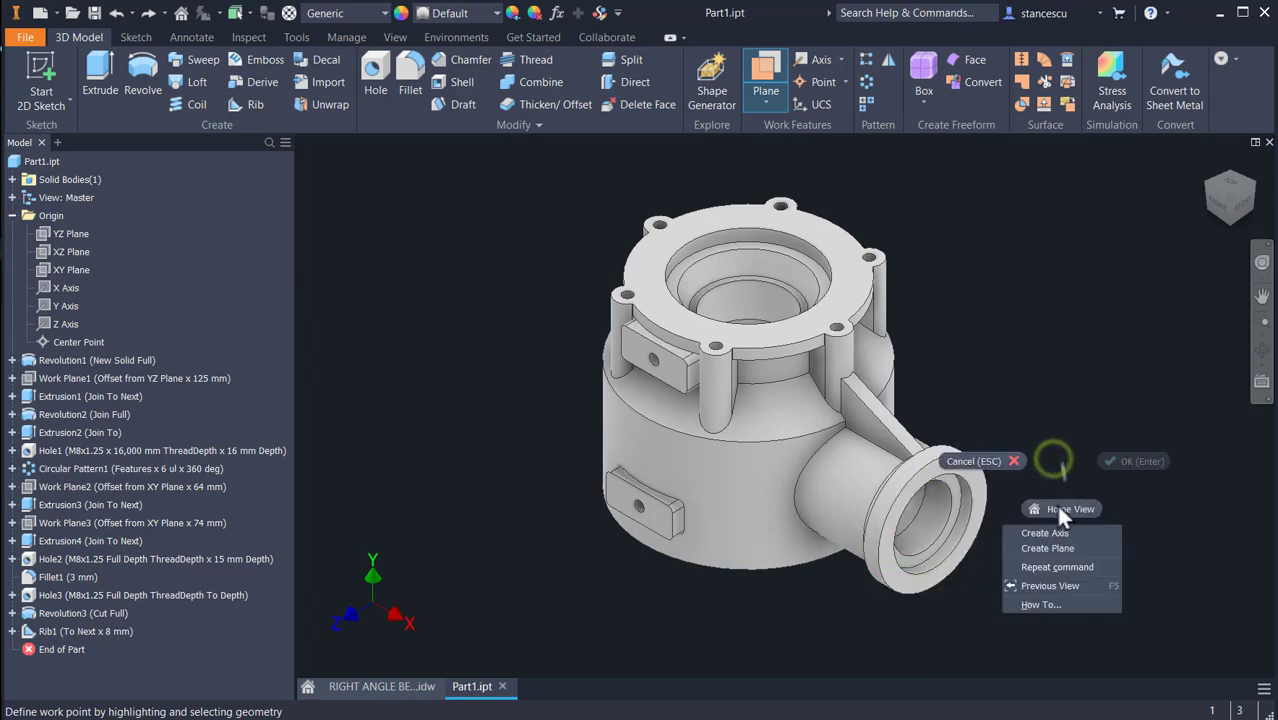
left_click(1045, 534)
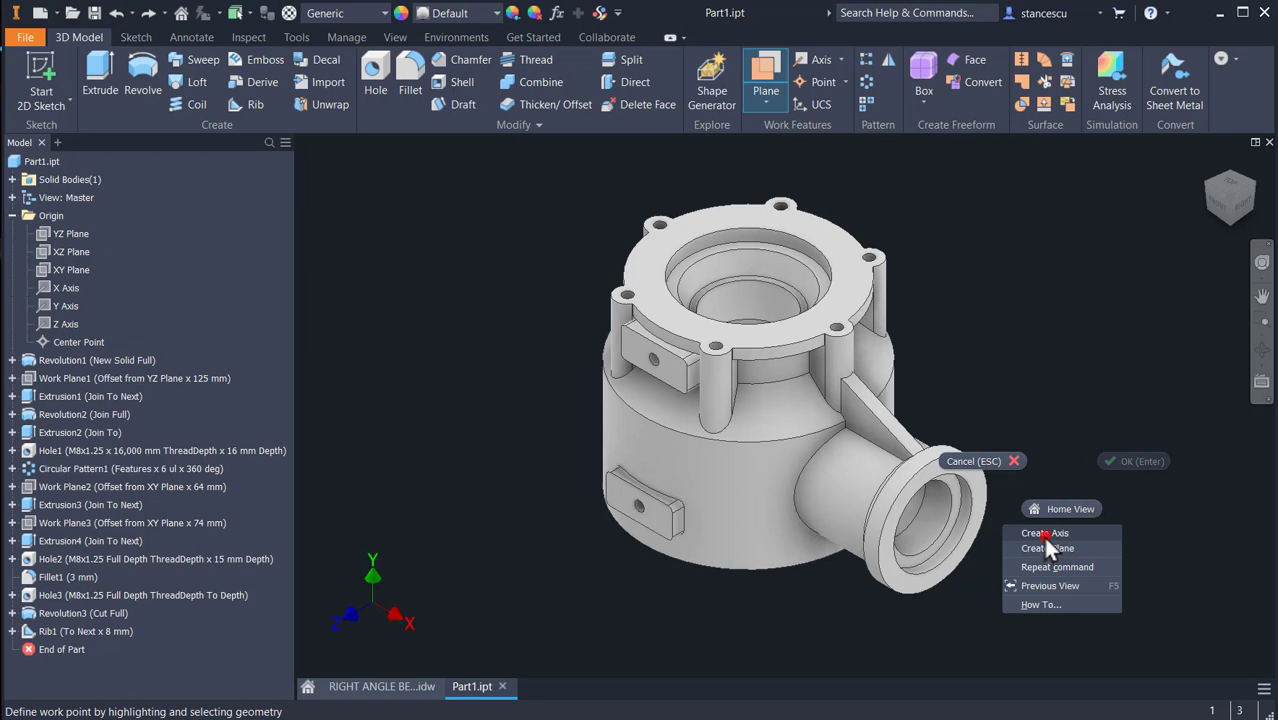
left_click(935, 520)
left_click(980, 516)
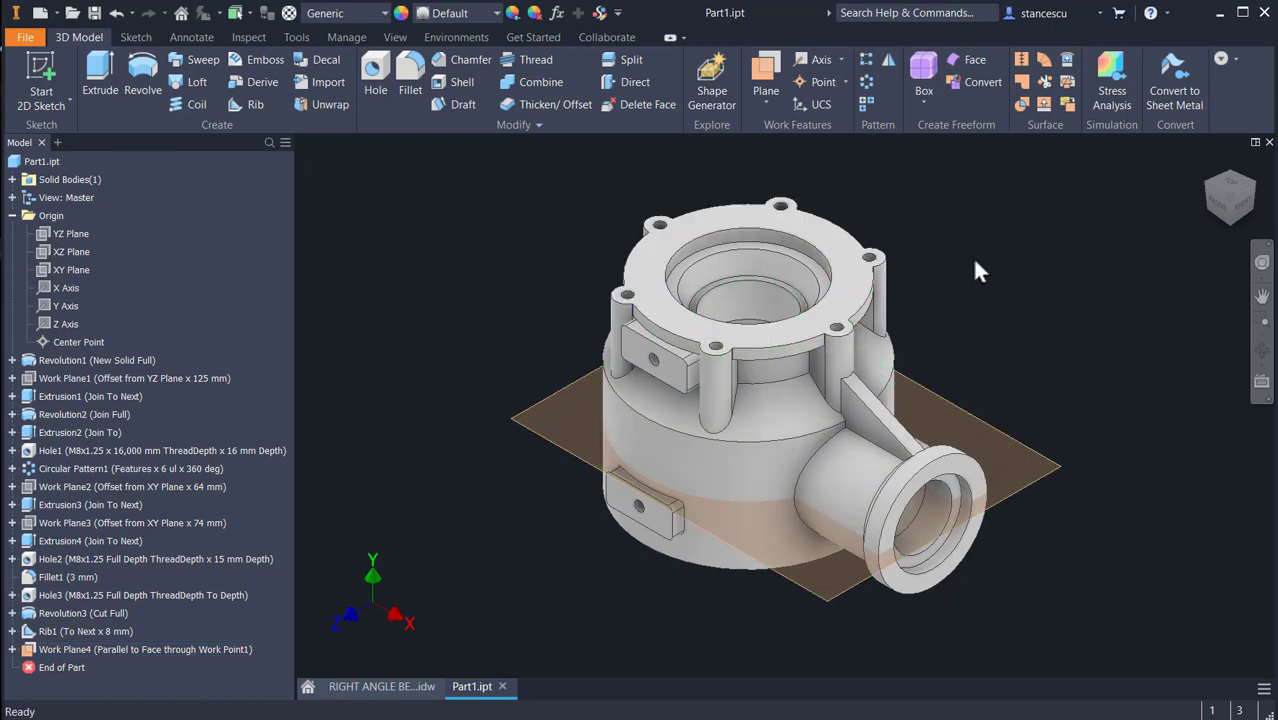
Start a sketch on the new work plane and slice the model graphics at the sketch plane.
left_click(1030, 480)
key("s")
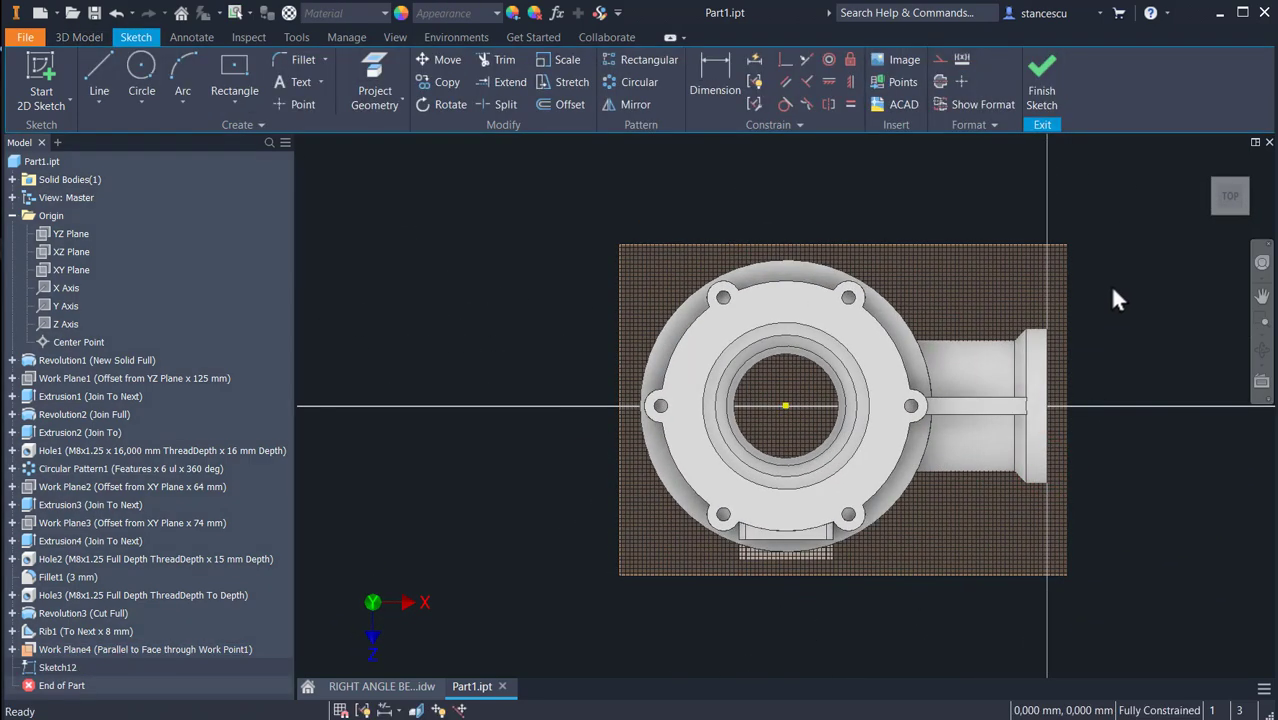
key("F7")
Check the RIGHT ANGLE BEARING drawing for how the side rib's sloped edge meets the flange and the housing's outer circle, and return to Part1.
left_click(400, 687)
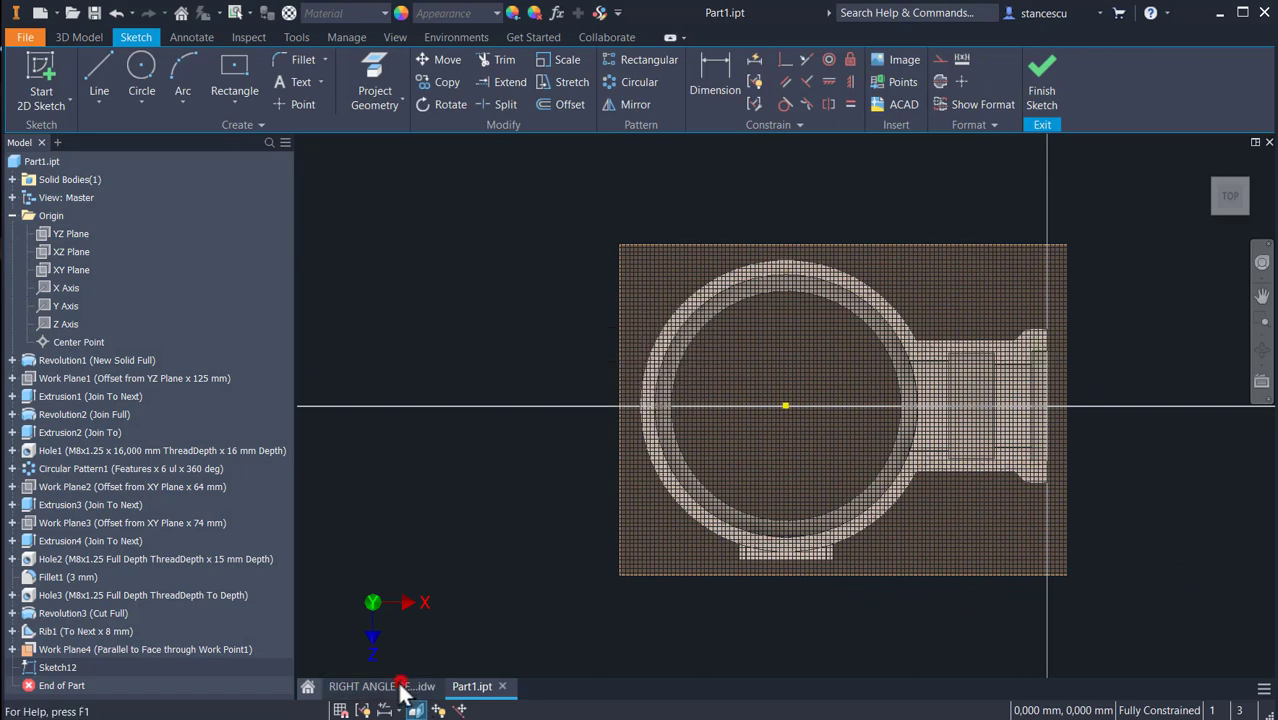
middle_click_drag(469, 400, 837, 488)
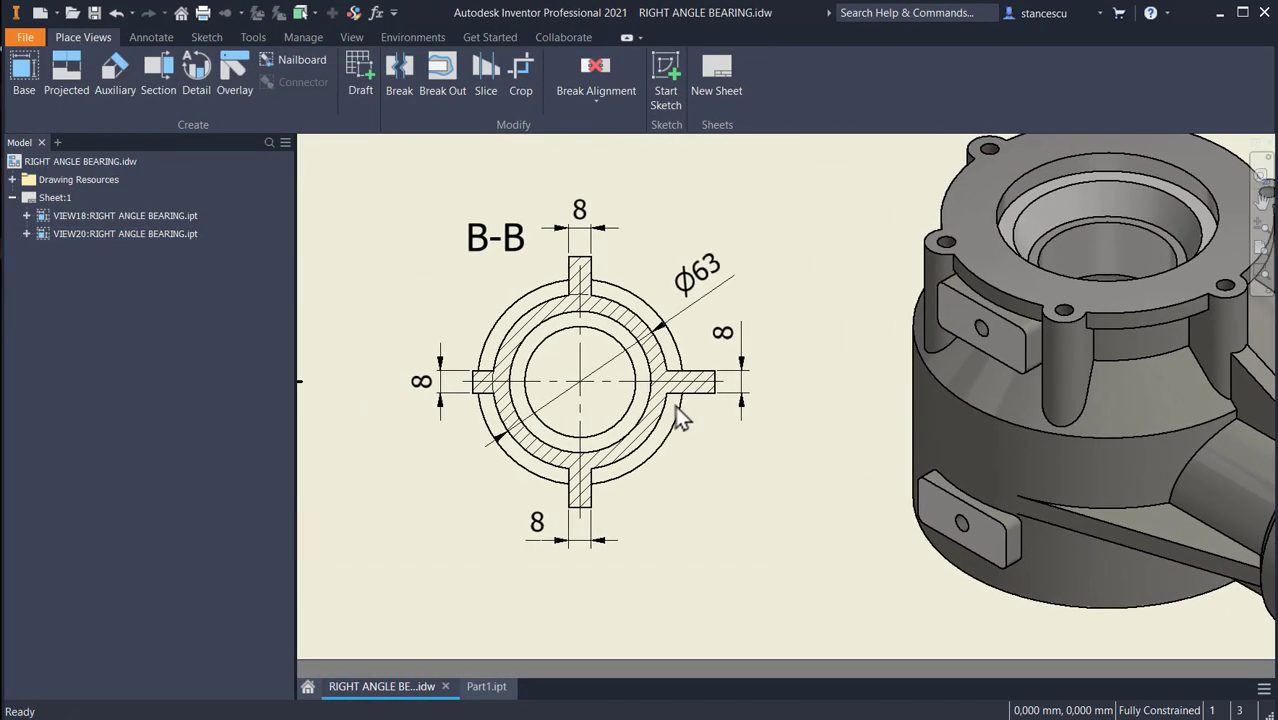
mouse_move(592, 415)
middle_mouse_down()
mouse_move(847, 426)
mouse_move(1130, 470)
middle_mouse_up()
middle_click_drag(858, 454, 926, 362)
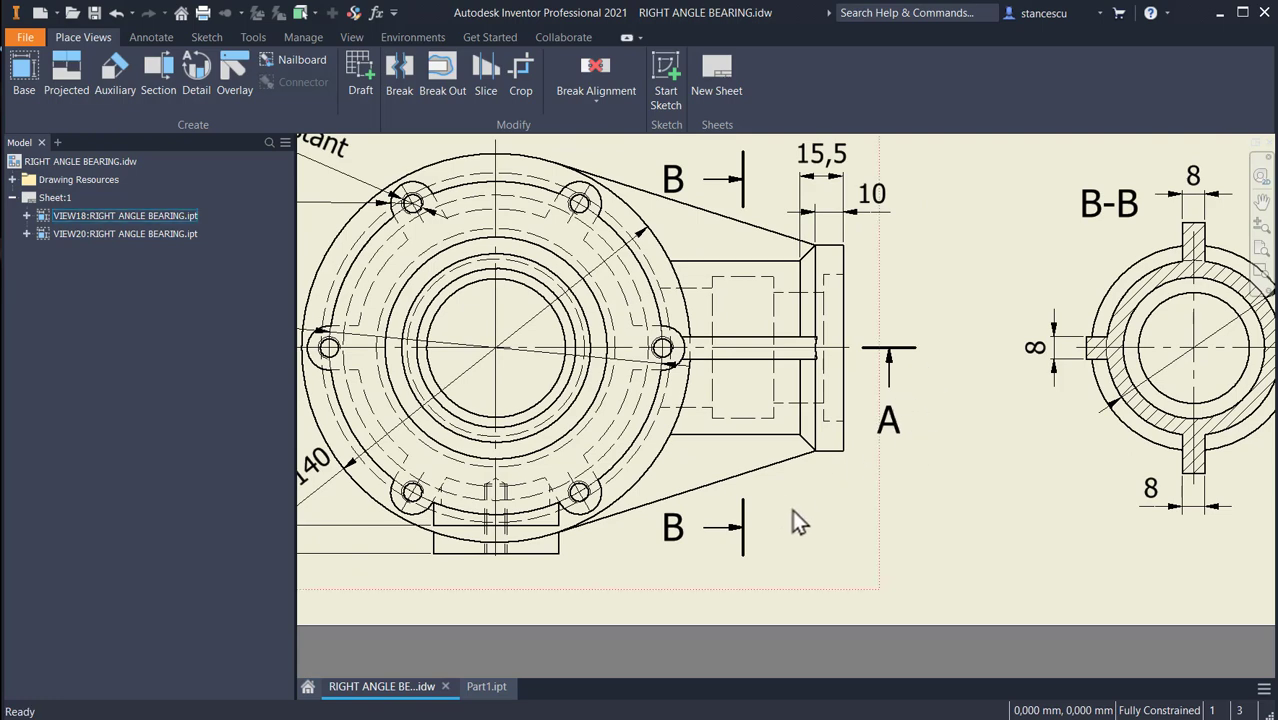
scroll(818, 458, "up", 3)
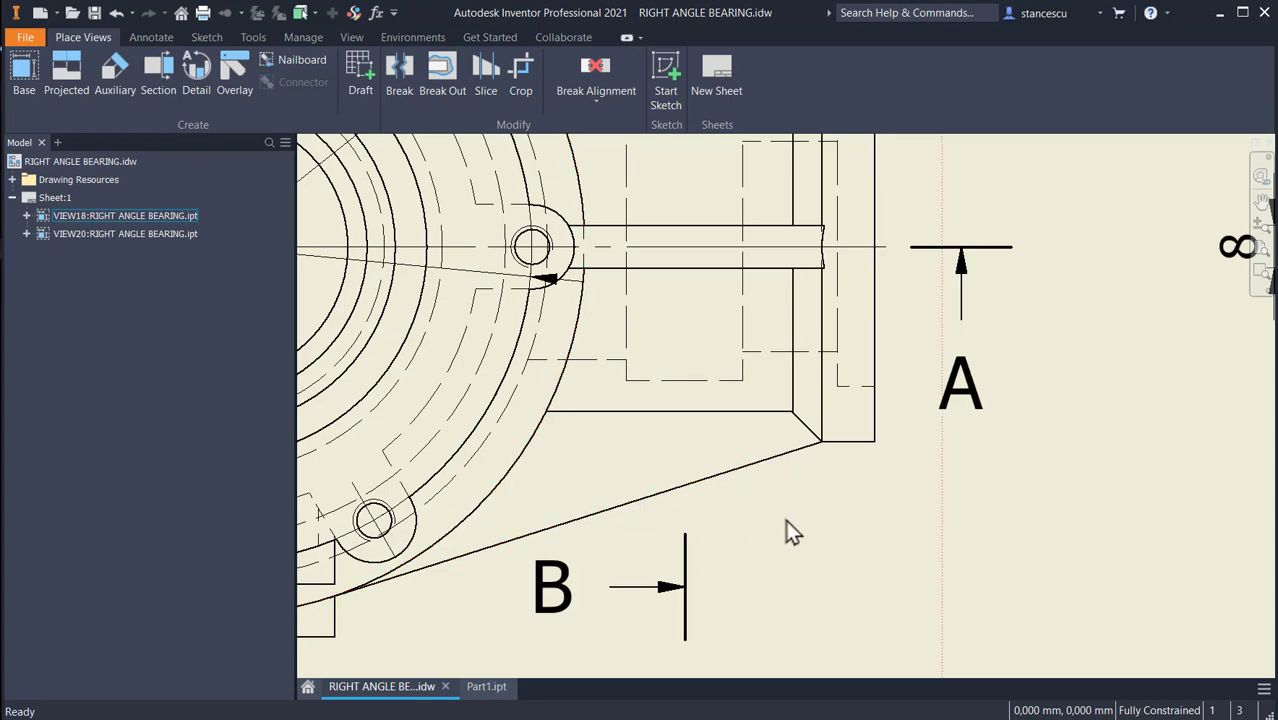
scroll(786, 521, "down", 2)
middle_click_drag(826, 523, 921, 397)
left_click(800, 446)
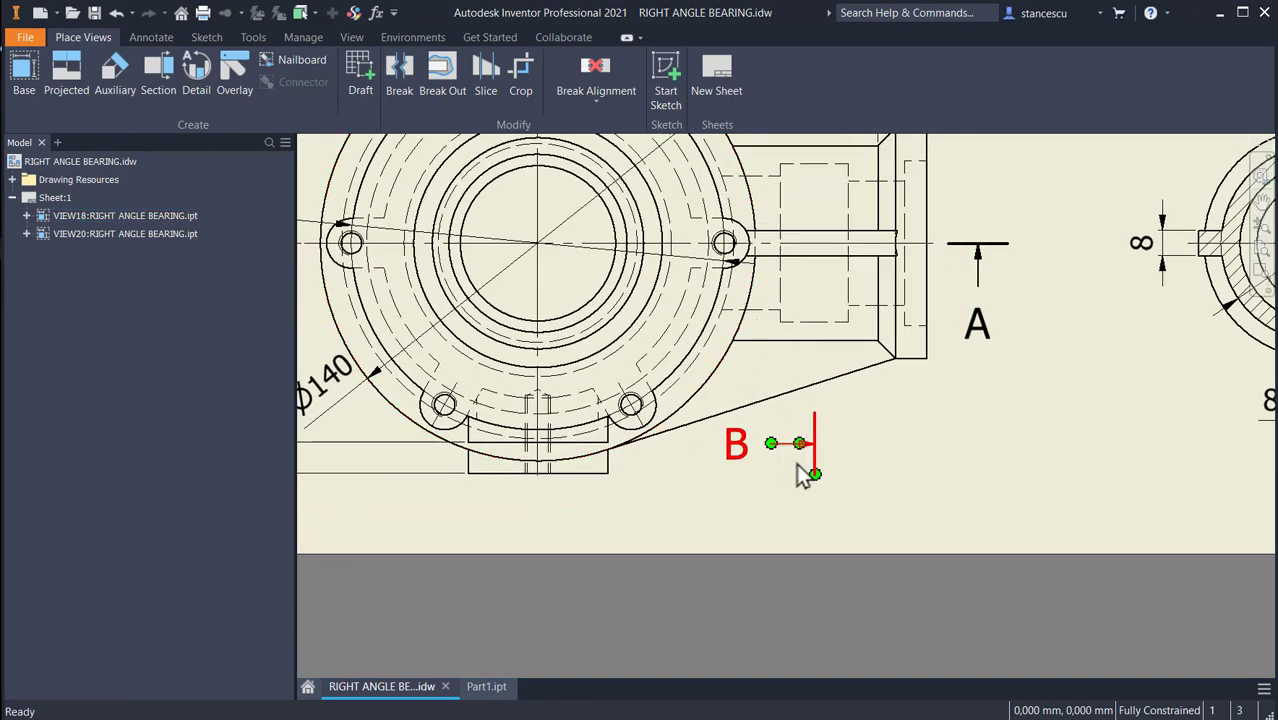
key("Escape")
left_click(352, 392)
middle_click_drag(395, 427, 431, 437)
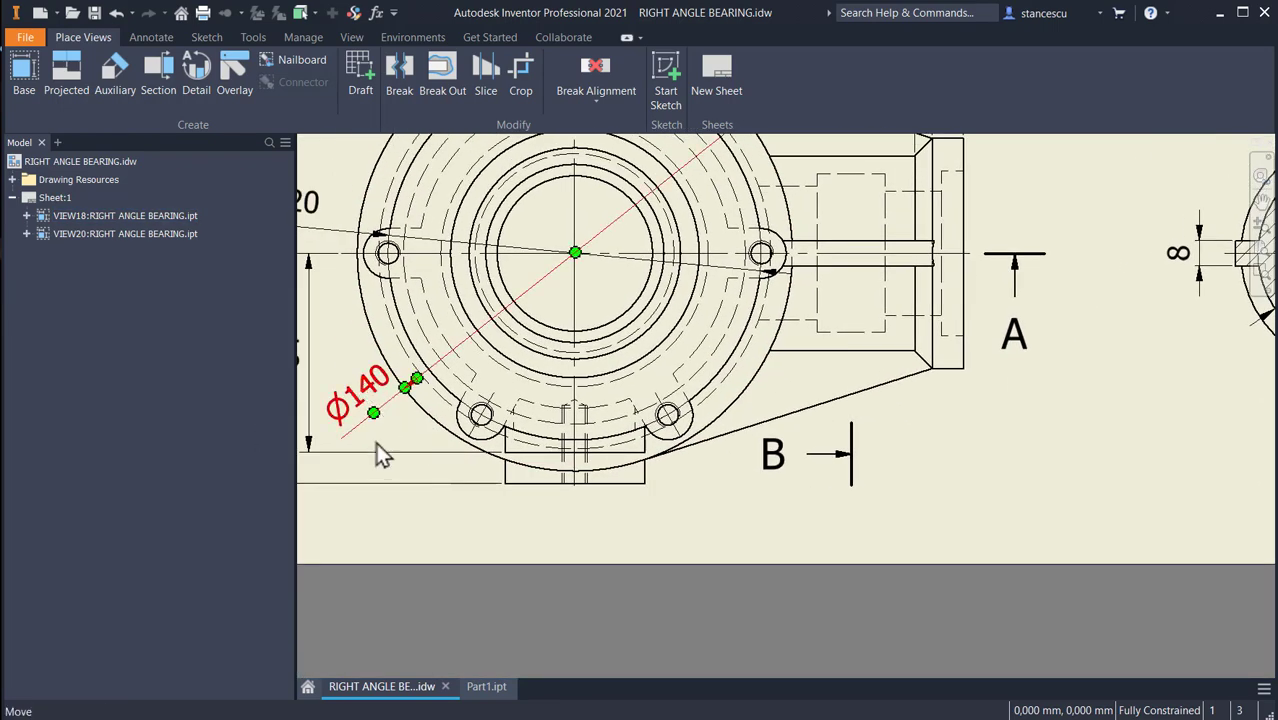
left_click(486, 686)
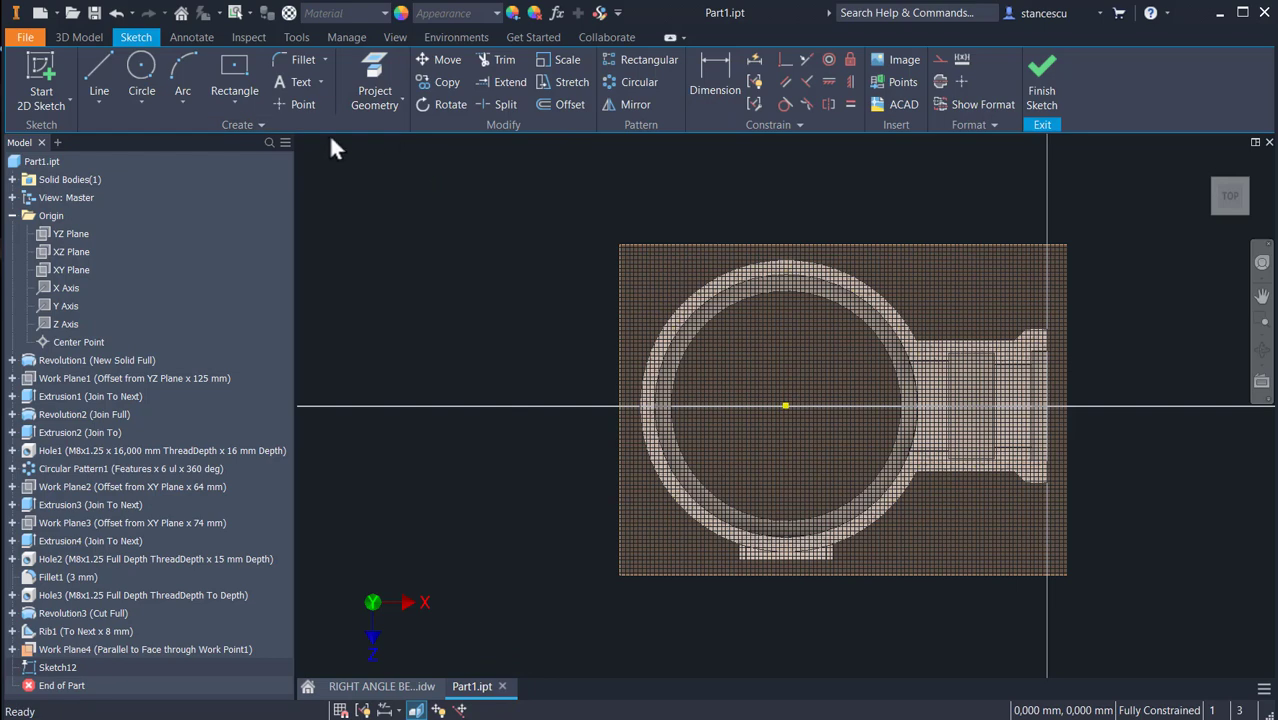
Project the side flange's lower outer edge and the housing's outer circle into the sketch and convert both to construction geometry.
left_click(390, 67)
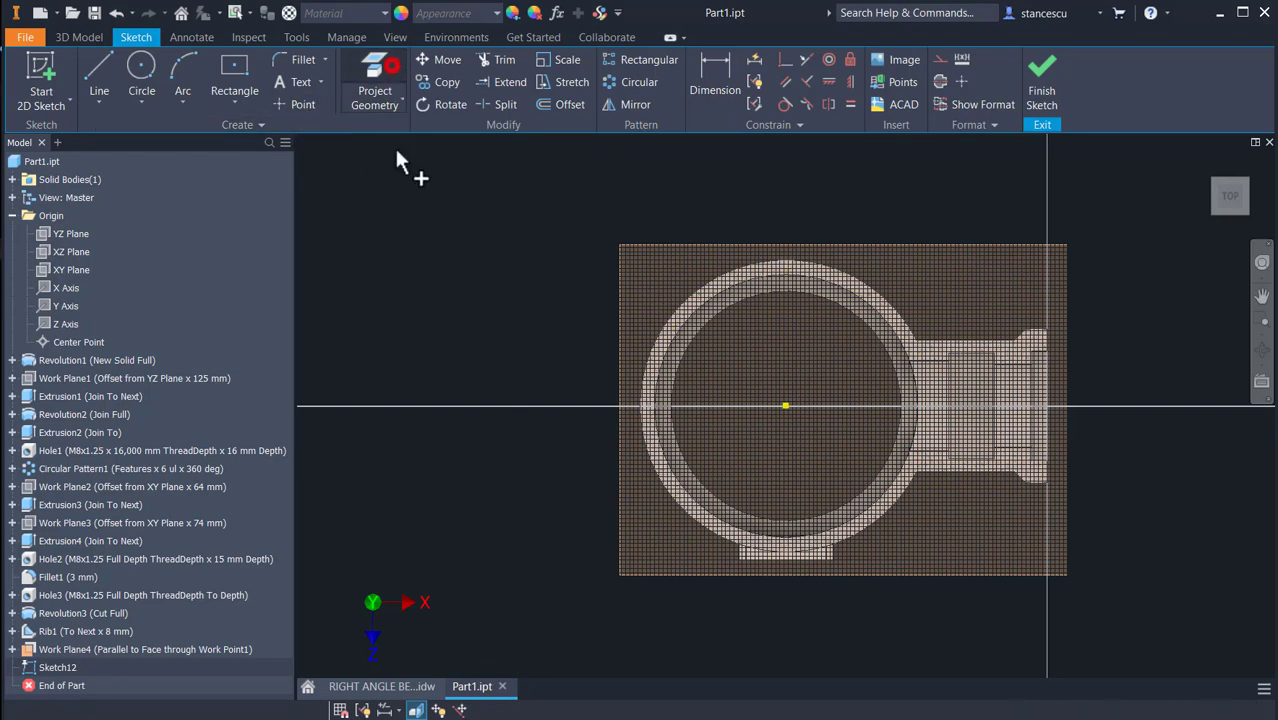
scroll(855, 395, "up", 3)
mouse_move(1156, 574)
middle_mouse_down()
mouse_move(1112, 529)
mouse_move(973, 456)
middle_mouse_up()
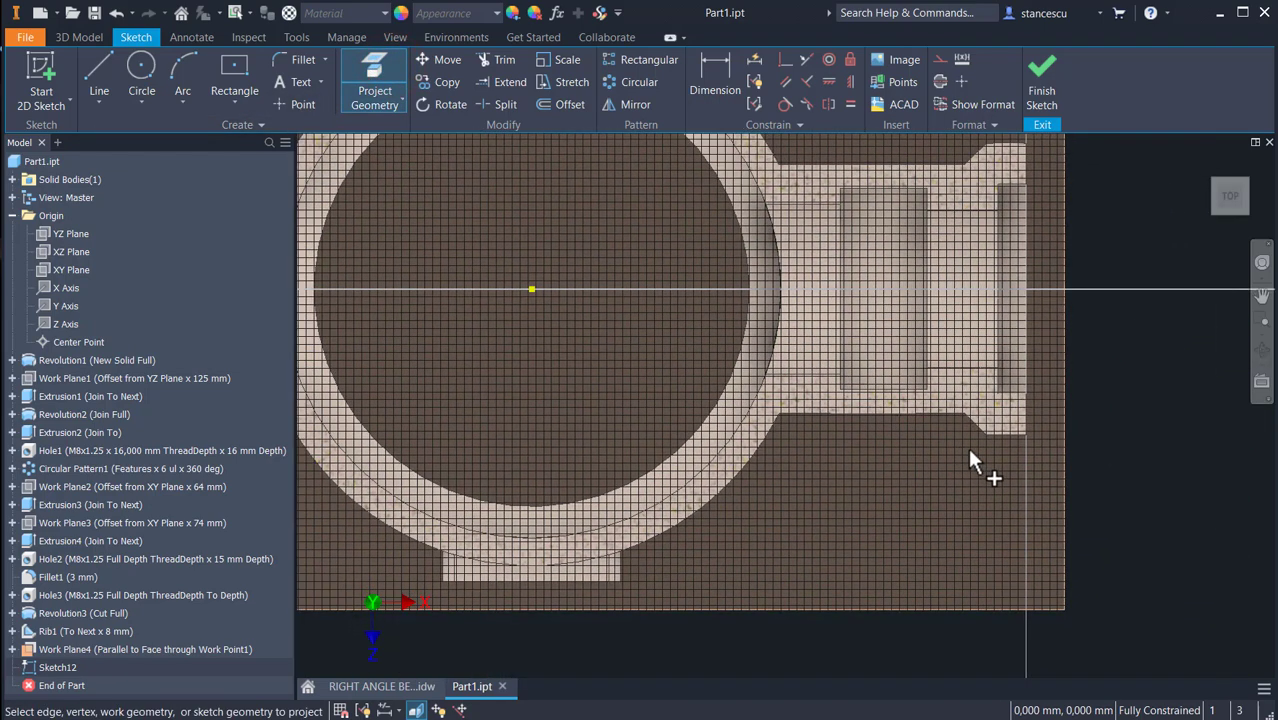
left_click(994, 435)
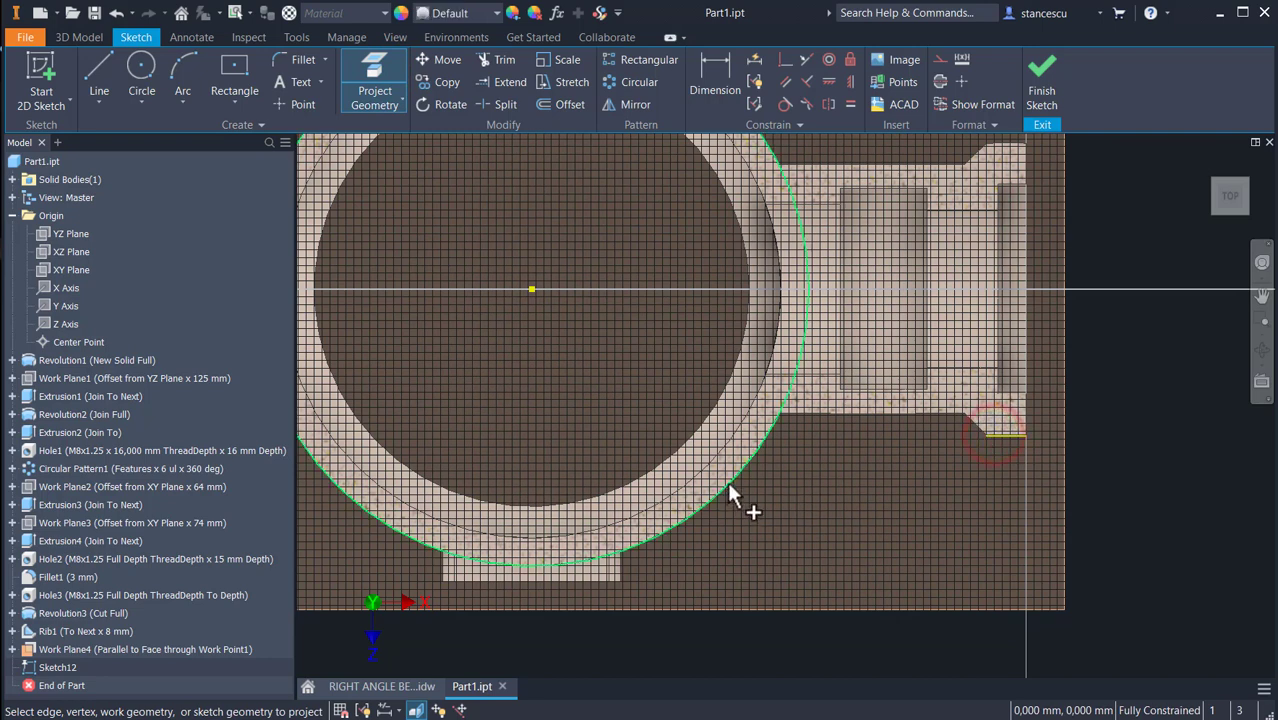
left_click(727, 486)
key("Escape")
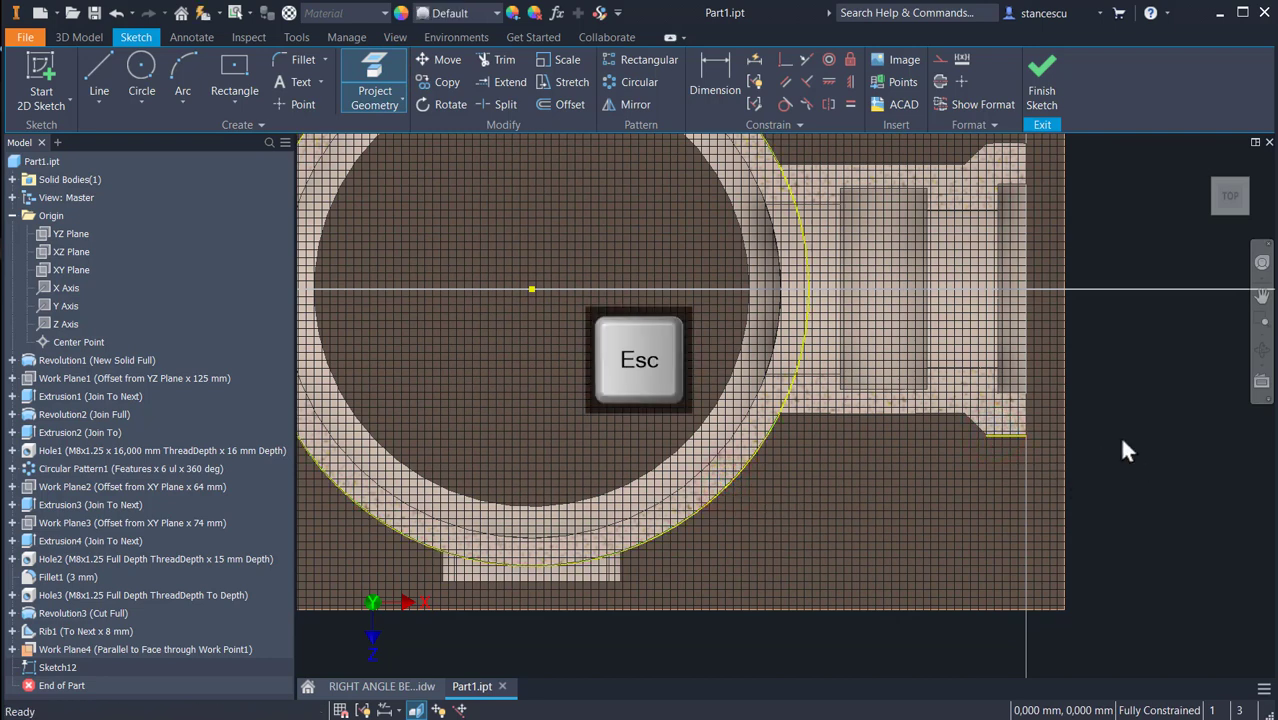
left_click_drag(1144, 379, 610, 460)
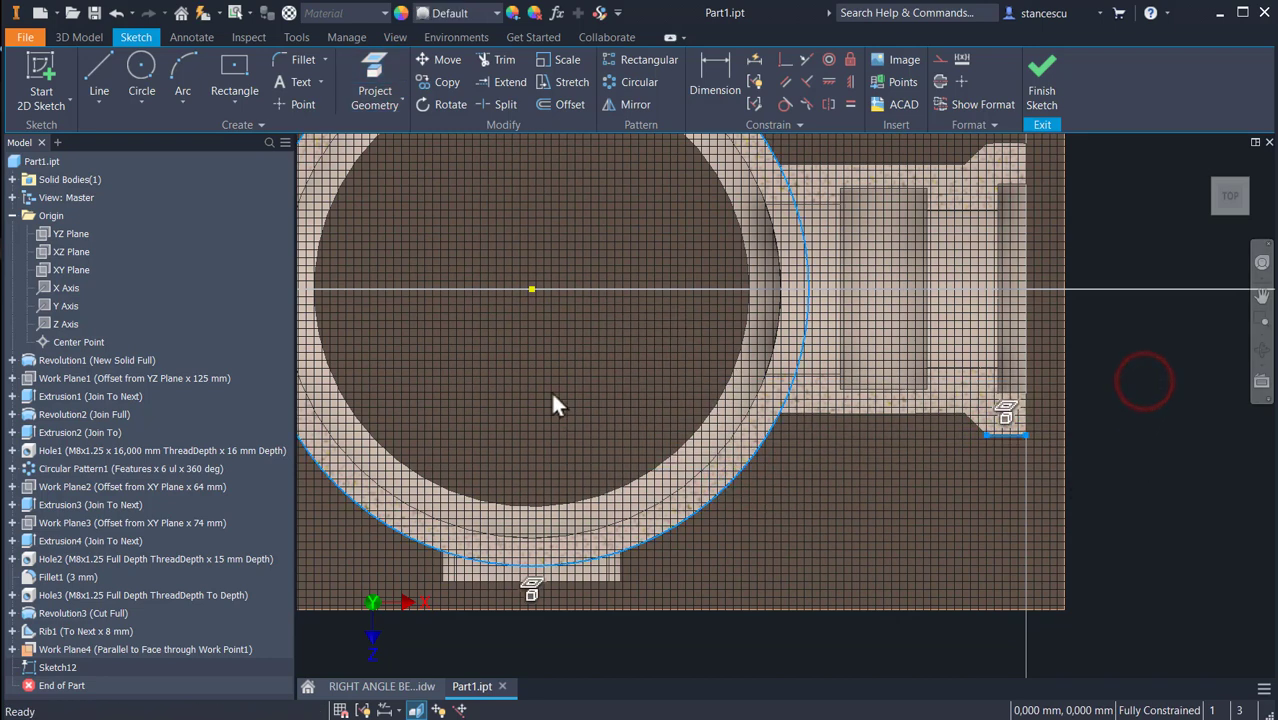
left_click(942, 57)
left_click(1148, 356)
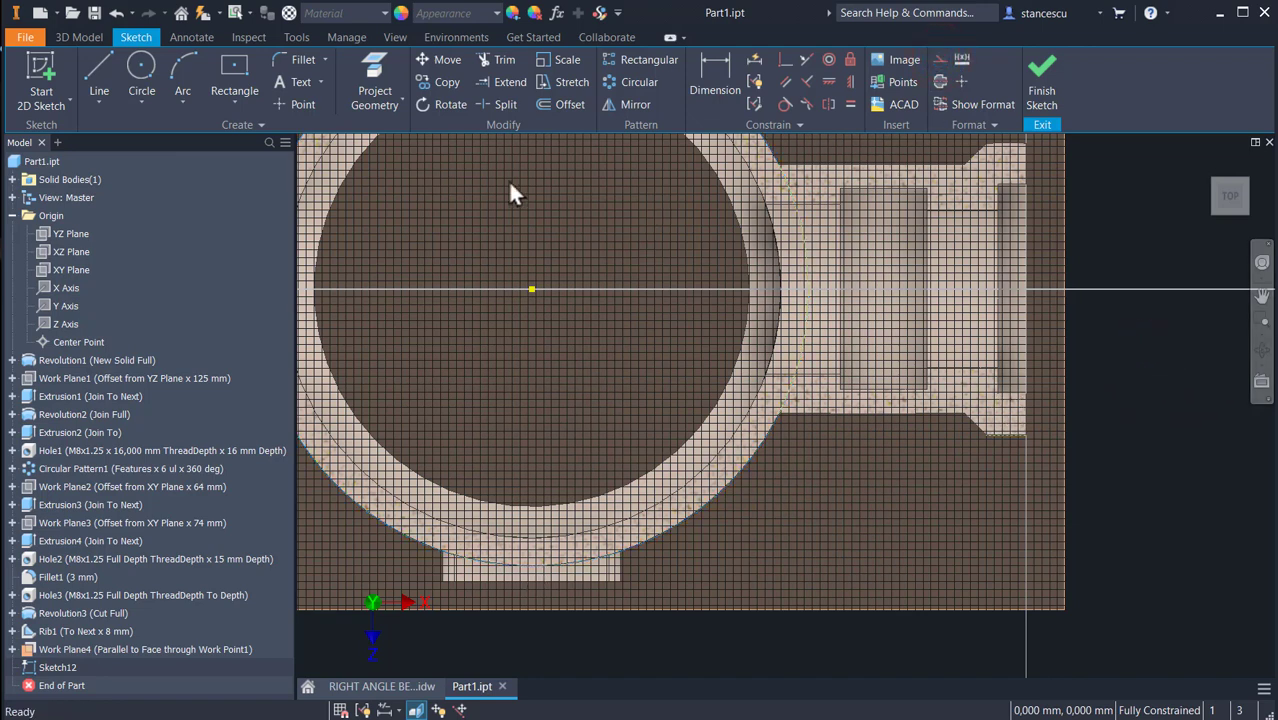
Draw a line from the inner end of the projected flange edge tangent to the projected housing circle and finish the sketch.
left_click(98, 70)
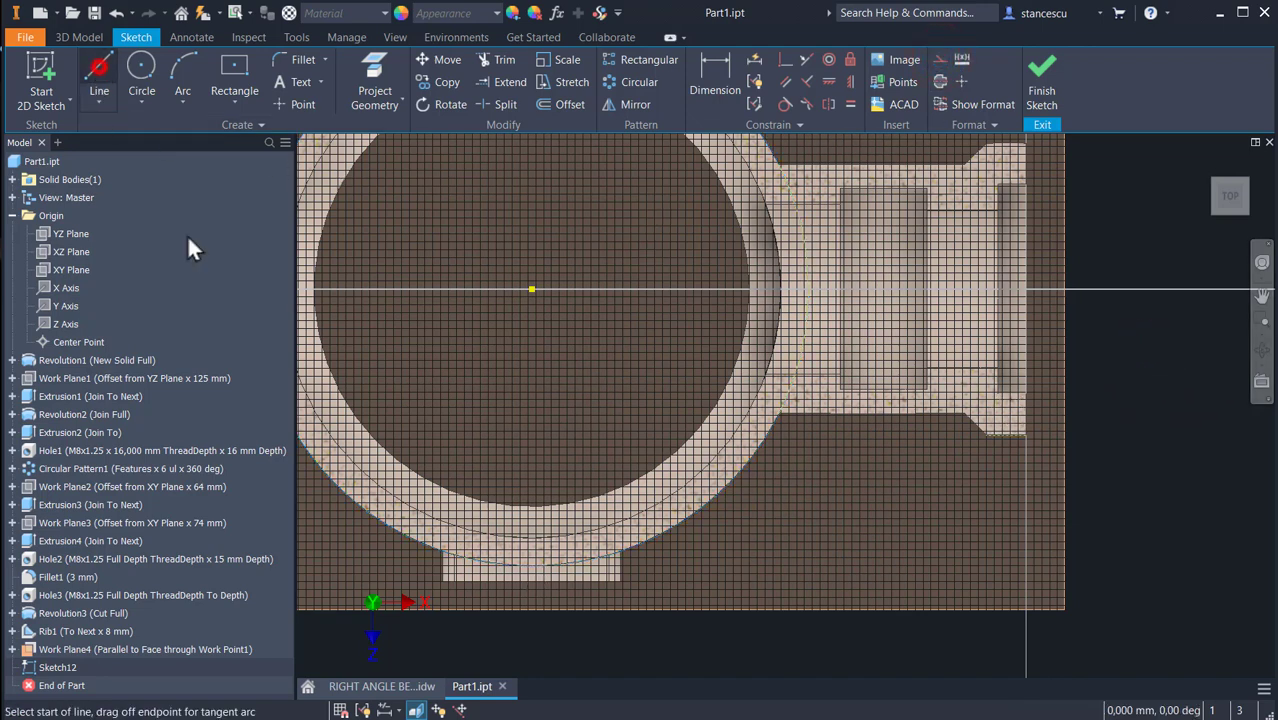
left_click(987, 434)
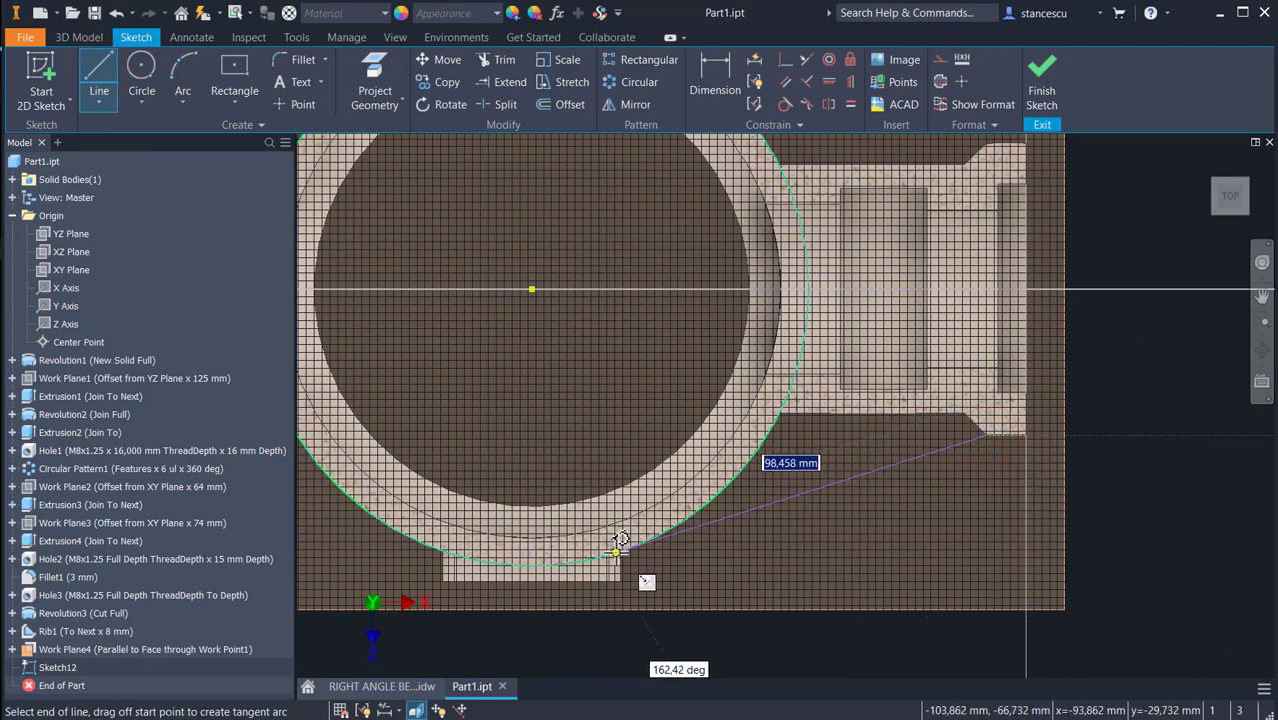
left_click(618, 547)
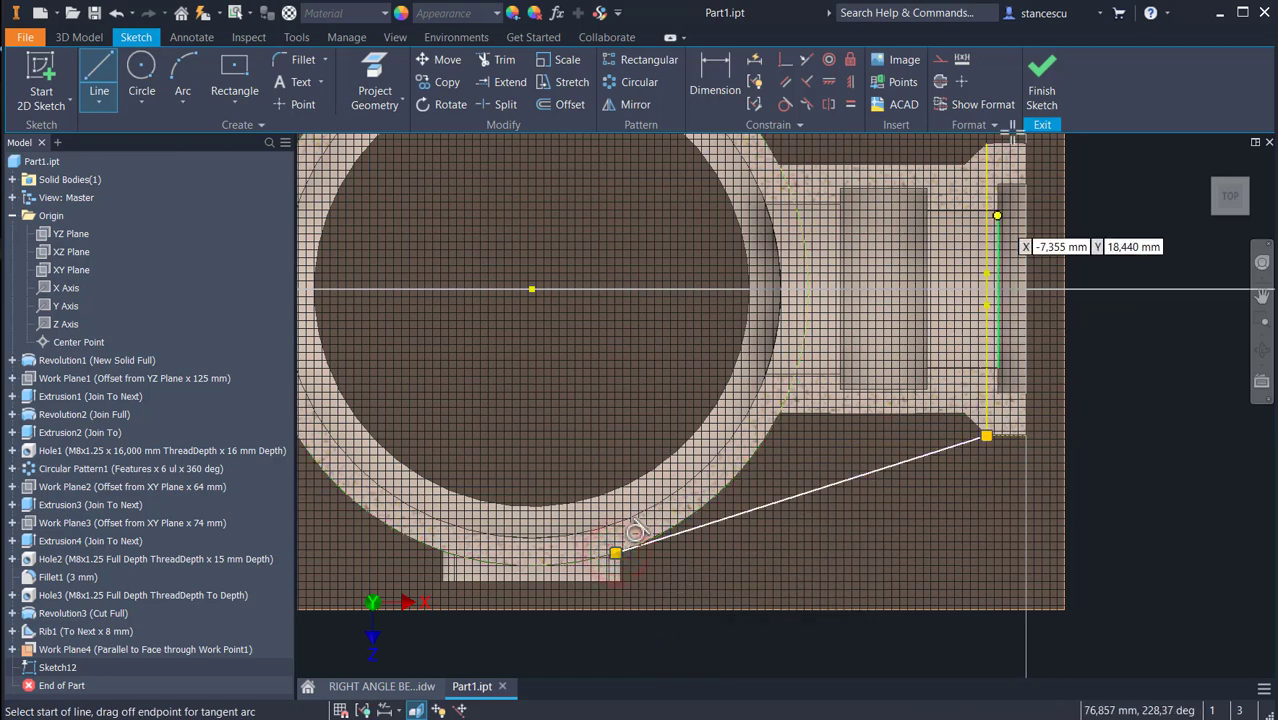
left_click(1043, 80)
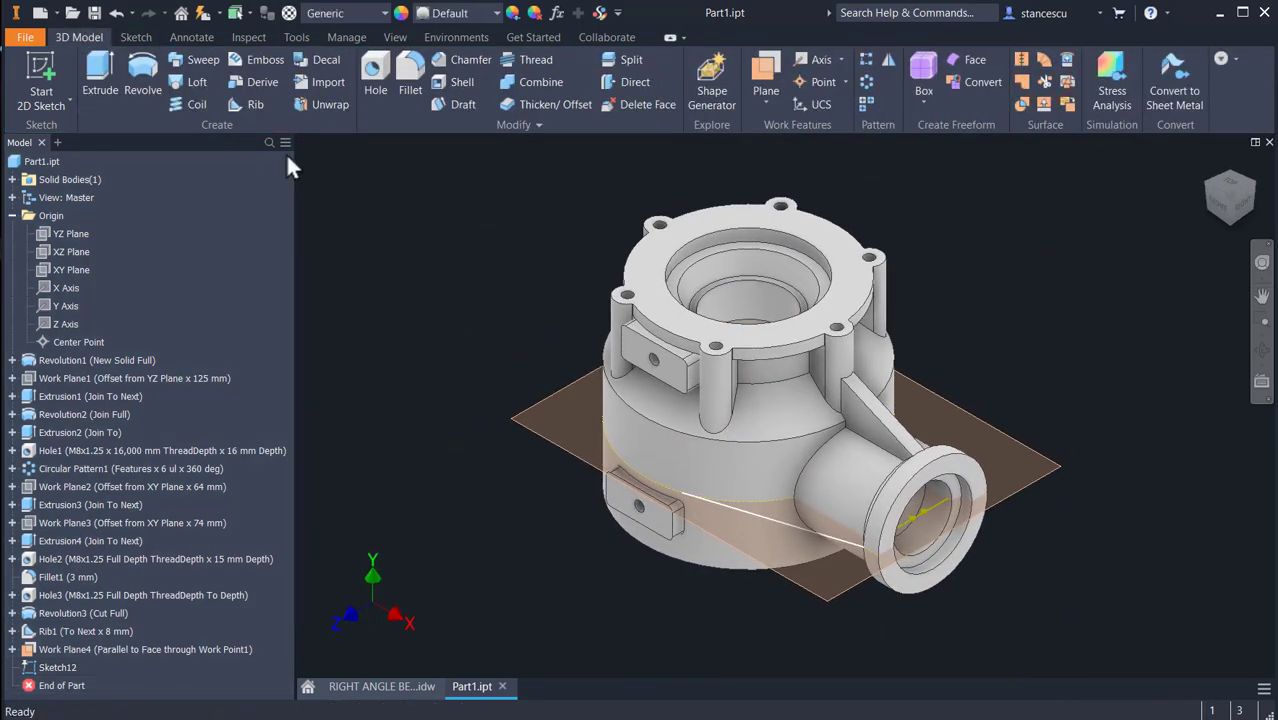
Create an 8 mm thick rib from the tangent line, parallel to the sketch plane and filling toward the side branch, and hide the work plane.
left_click(256, 100)
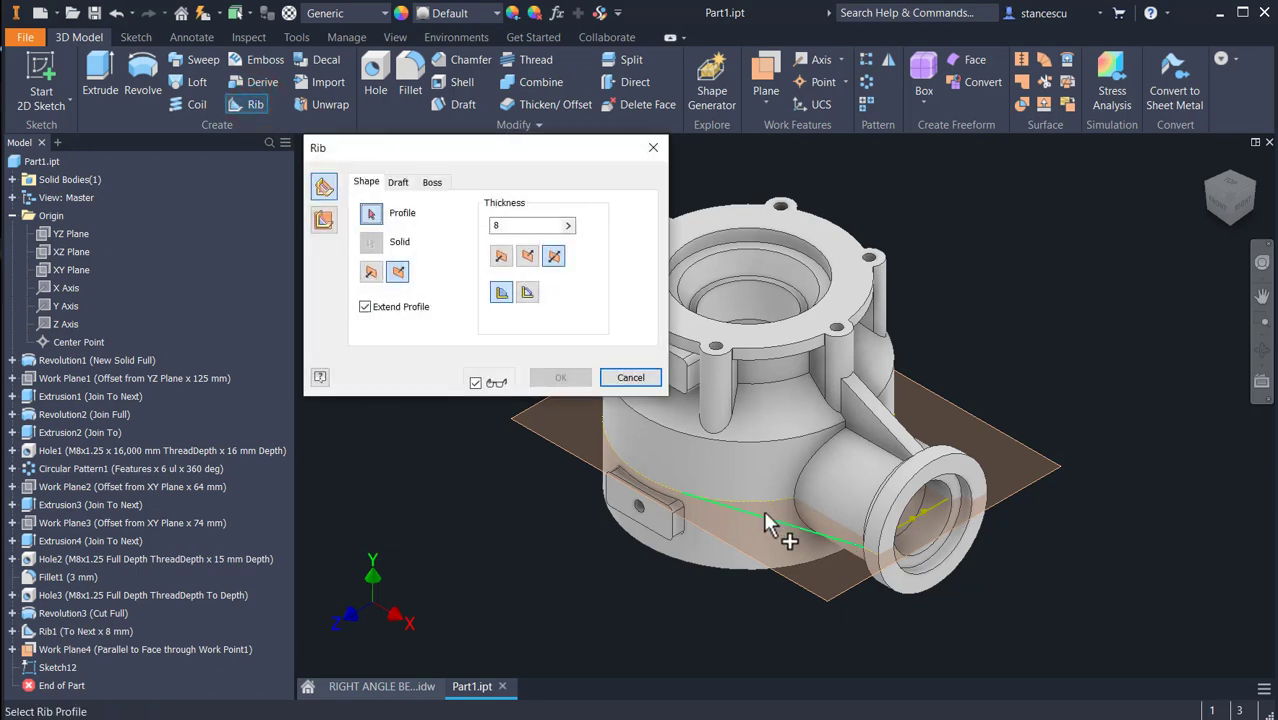
left_click(765, 518)
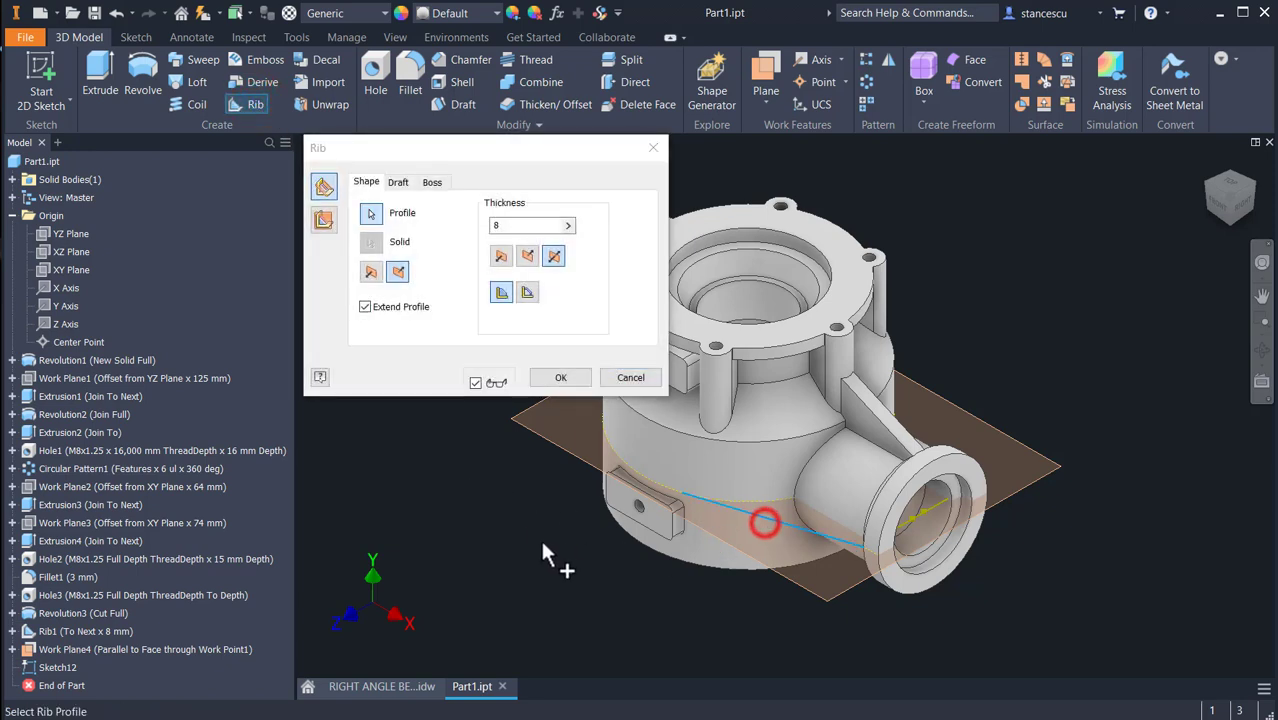
left_click(323, 219)
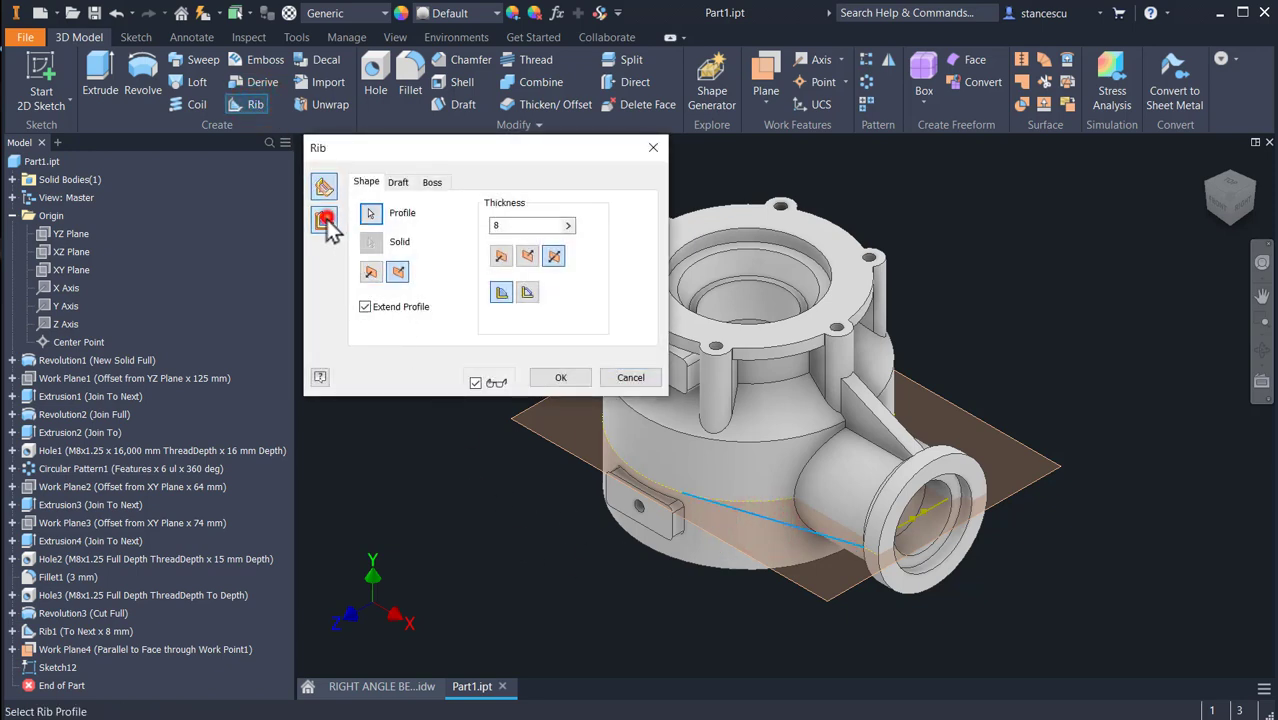
left_click(371, 274)
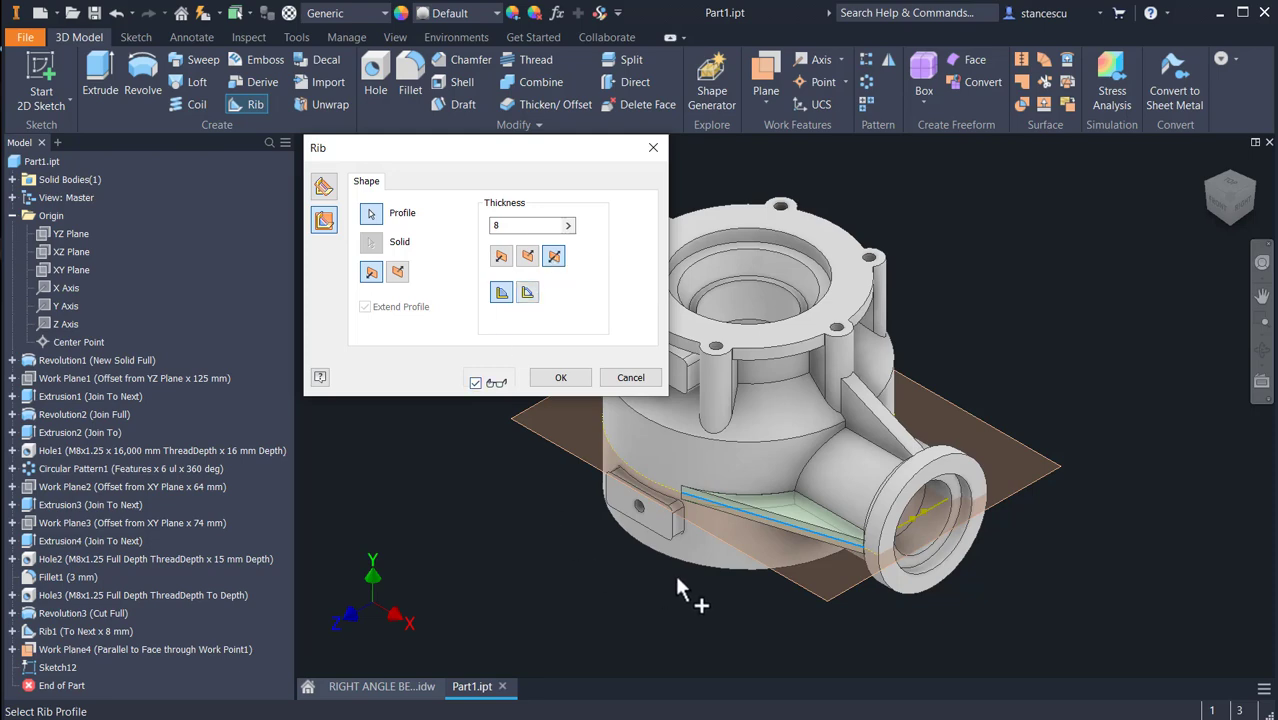
scroll(677, 590, "down", 4)
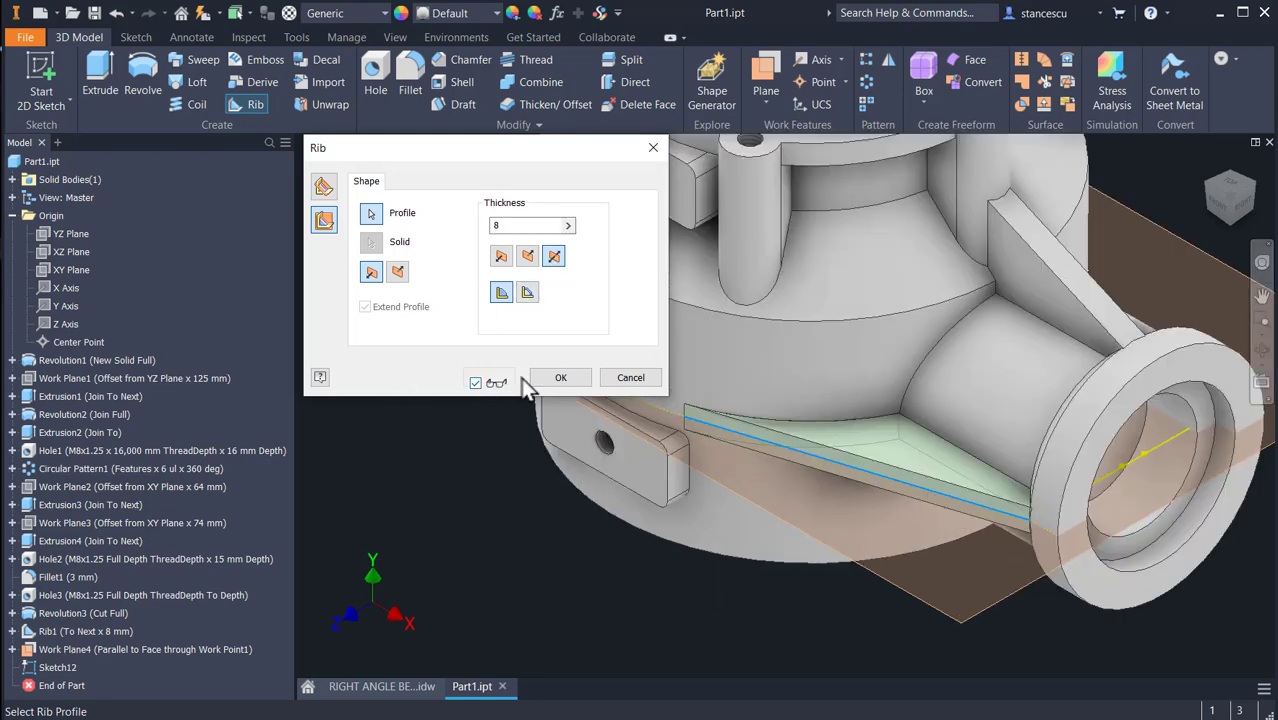
left_click(568, 376)
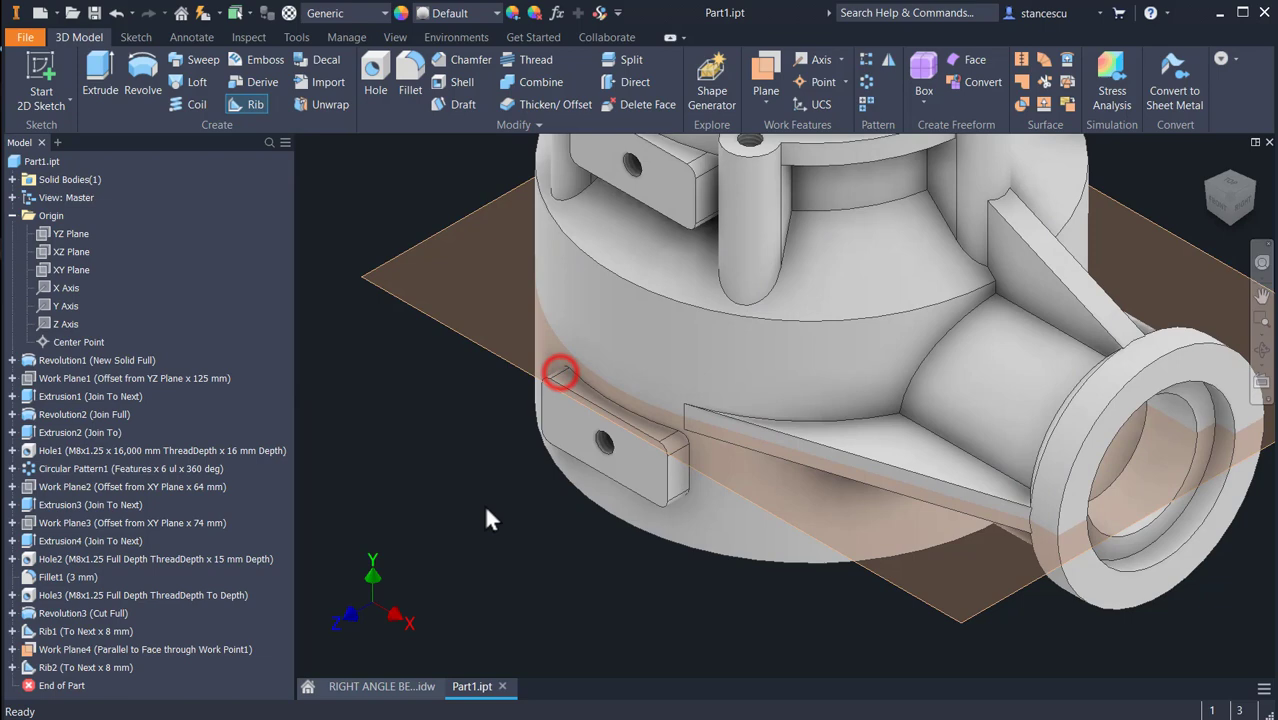
right_click(933, 597)
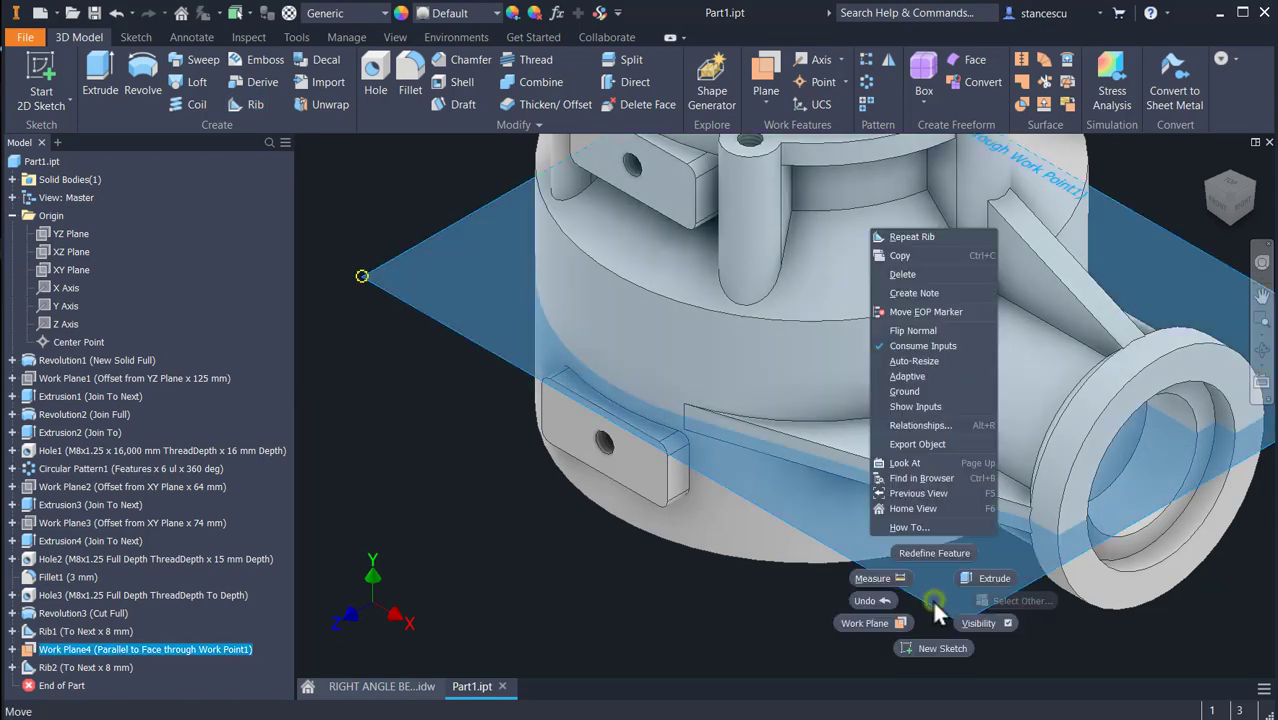
left_click(983, 622)
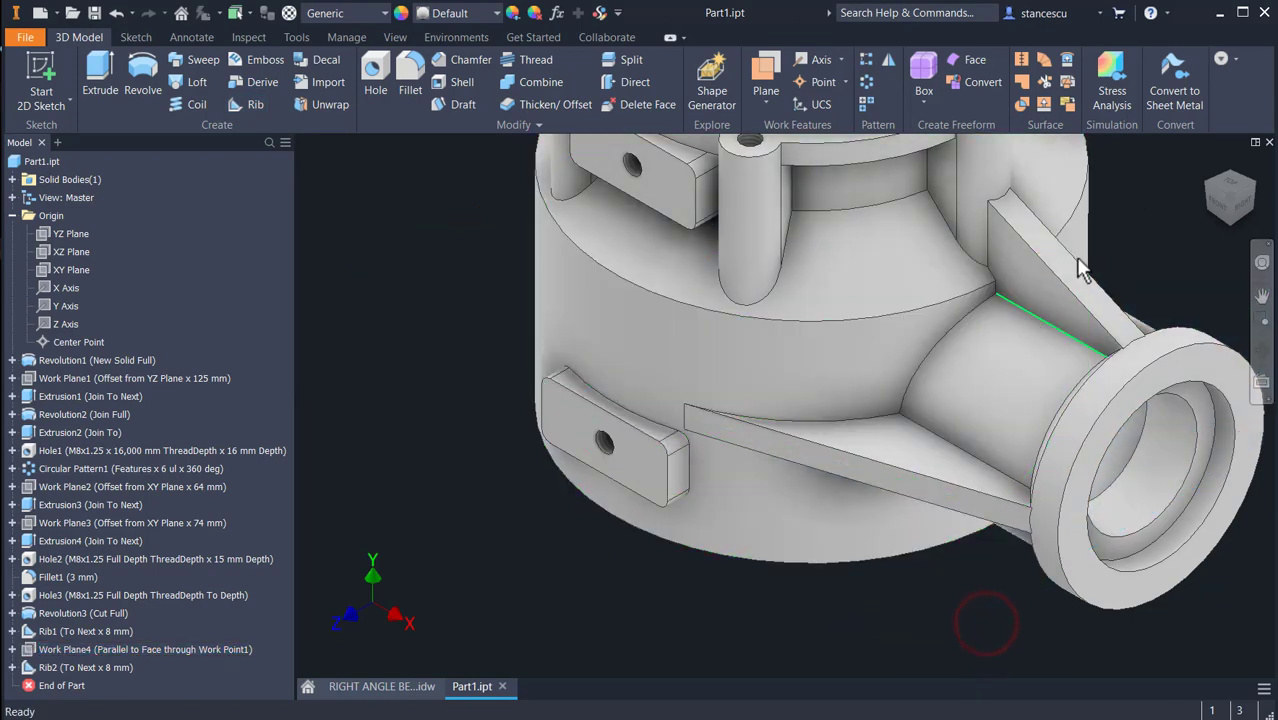
Mirror the lower side rib about the XY plane to the opposite side of the branch.
left_click(884, 60)
left_click(889, 451)
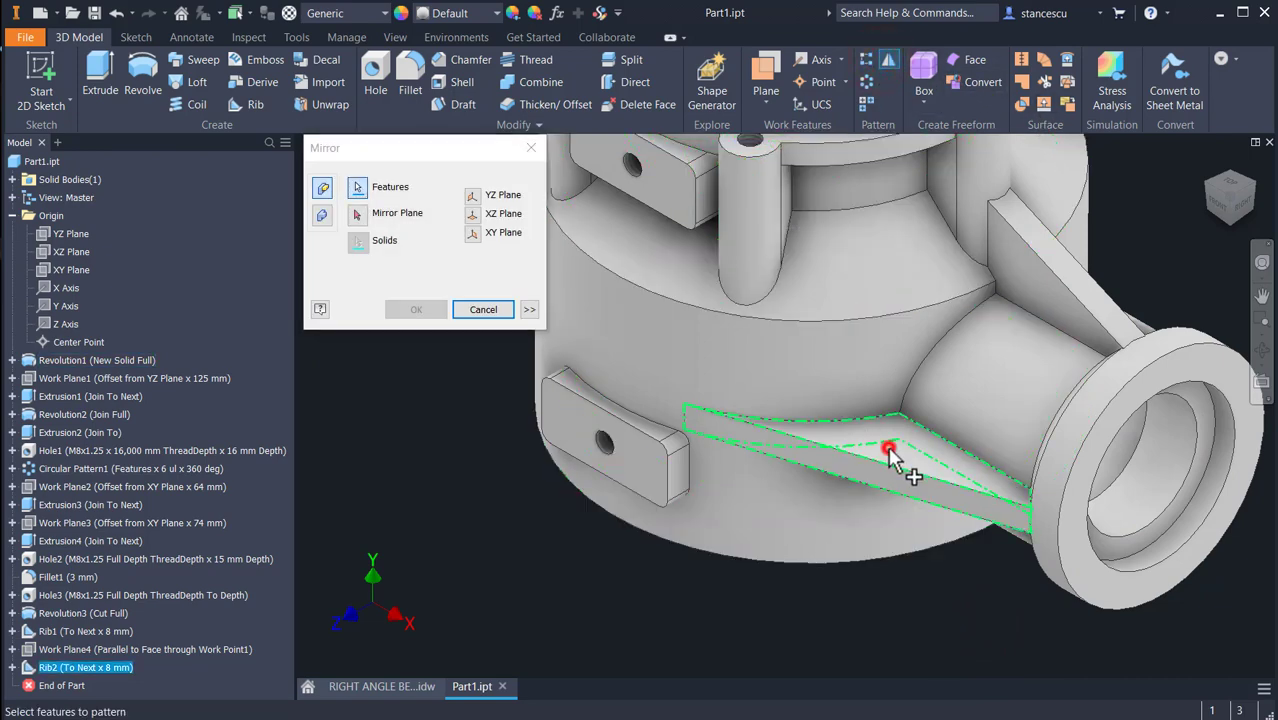
left_click(358, 213)
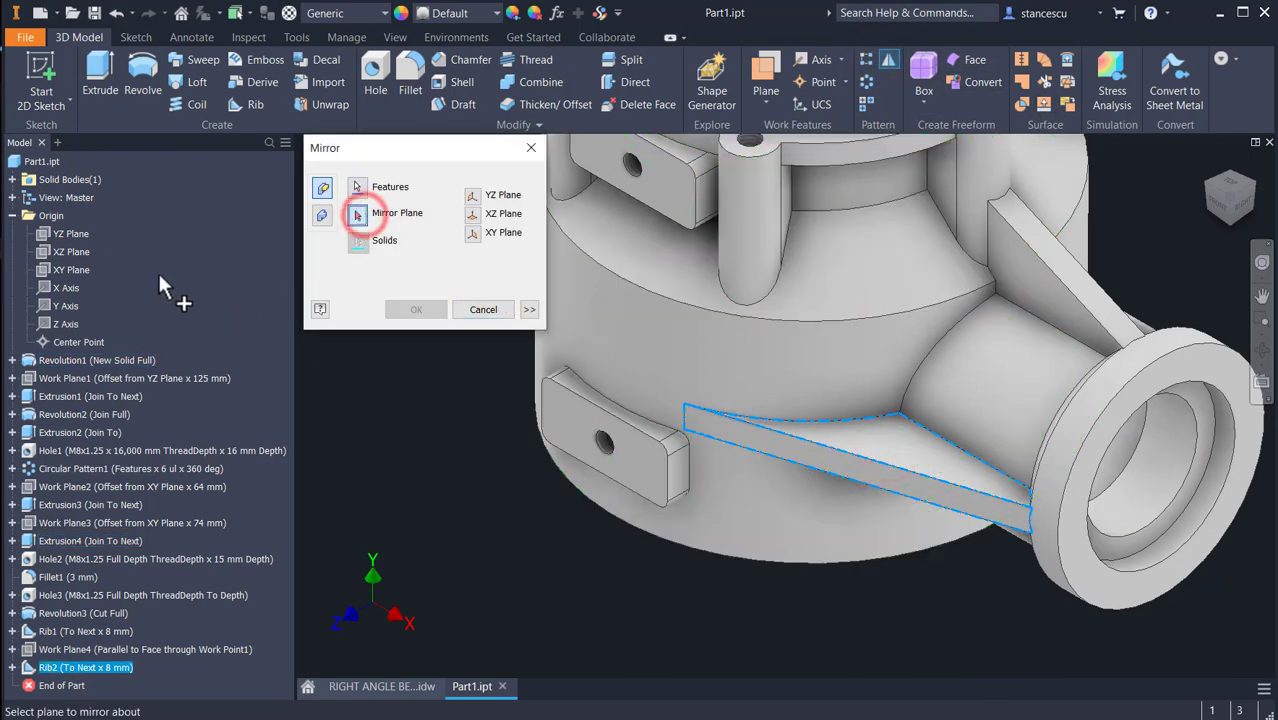
left_click(53, 268)
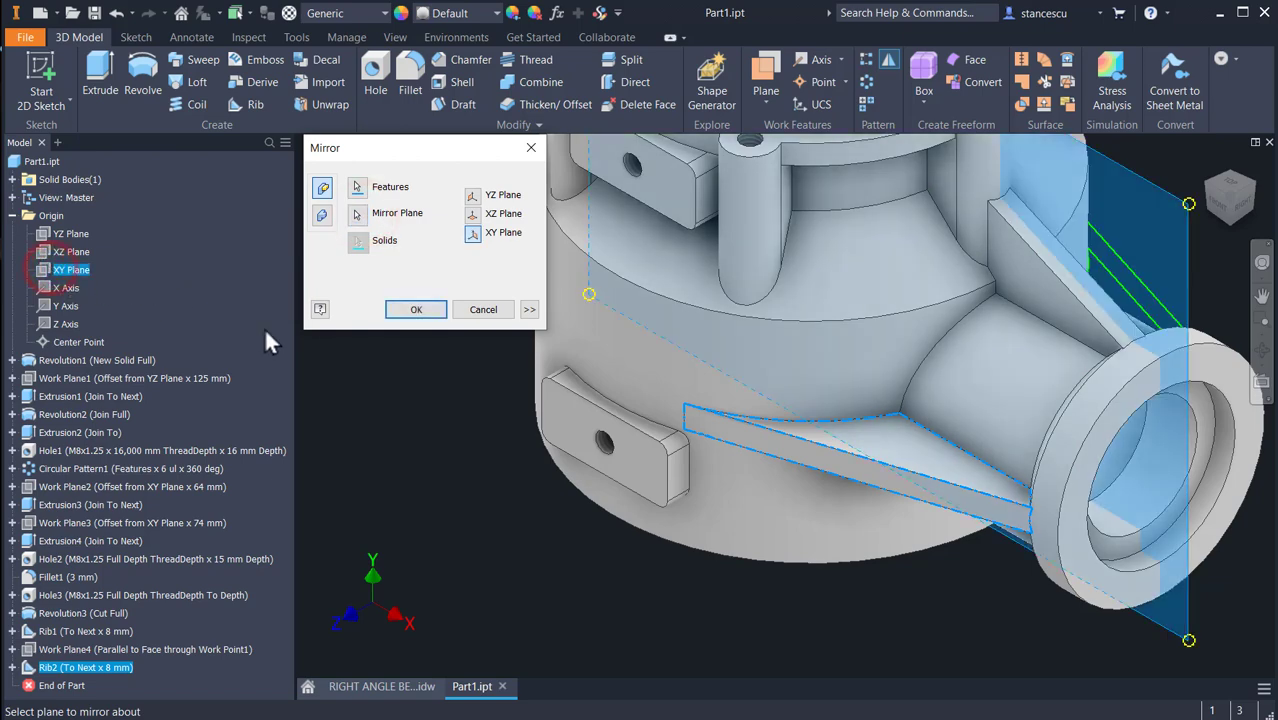
left_click(400, 309)
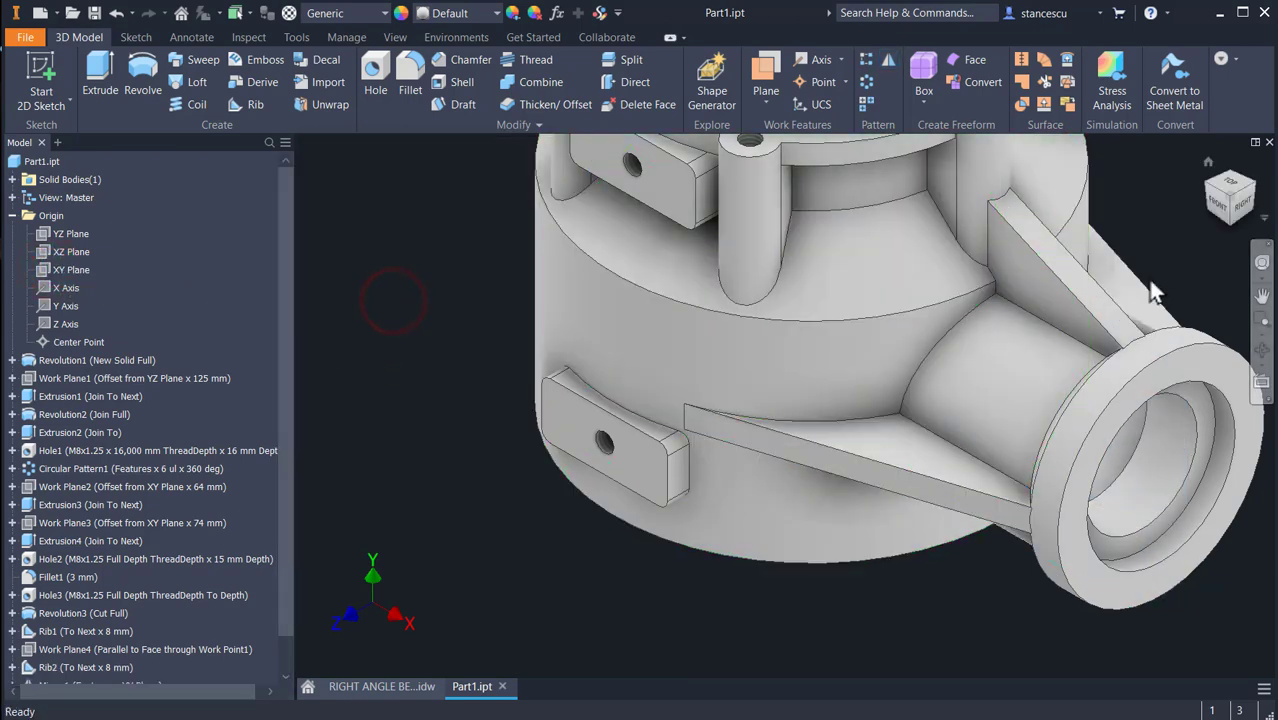
Start a new sketch on the XY plane and slice the model graphics at the sketch plane.
middle_click_drag(1018, 385, 1053, 314, "shift")
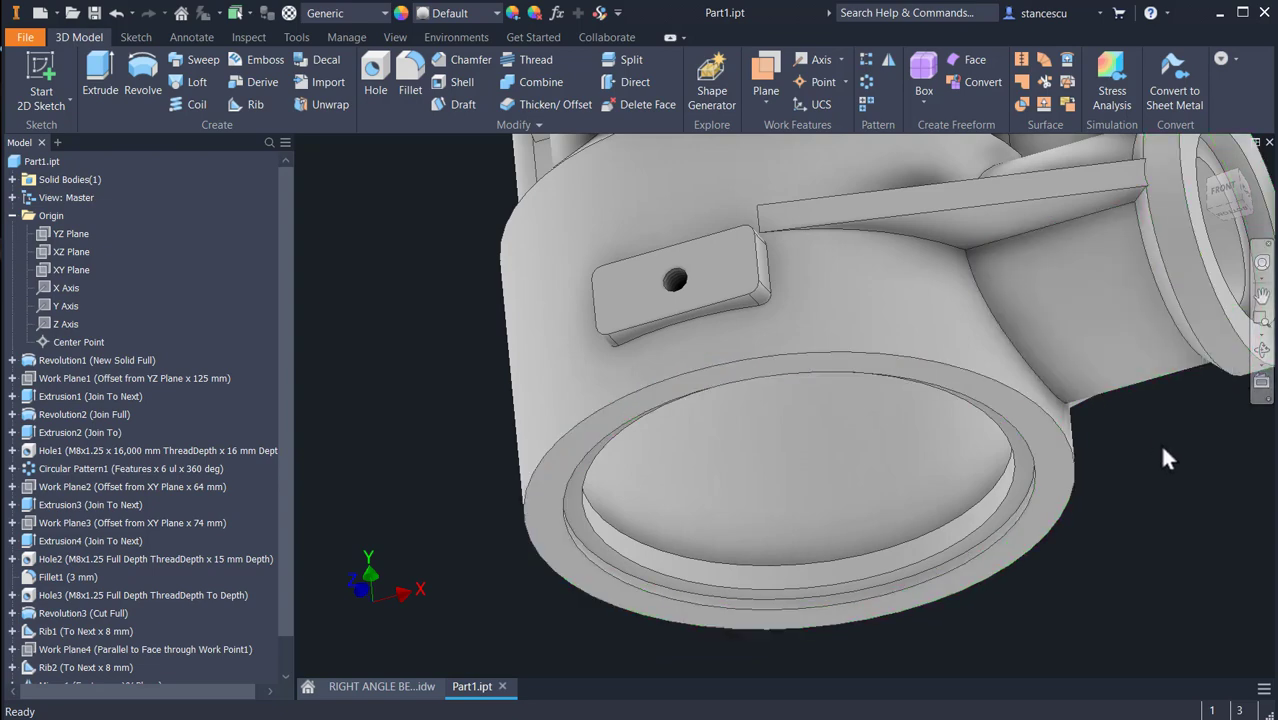
middle_click_drag(1159, 448, 990, 453, "shift")
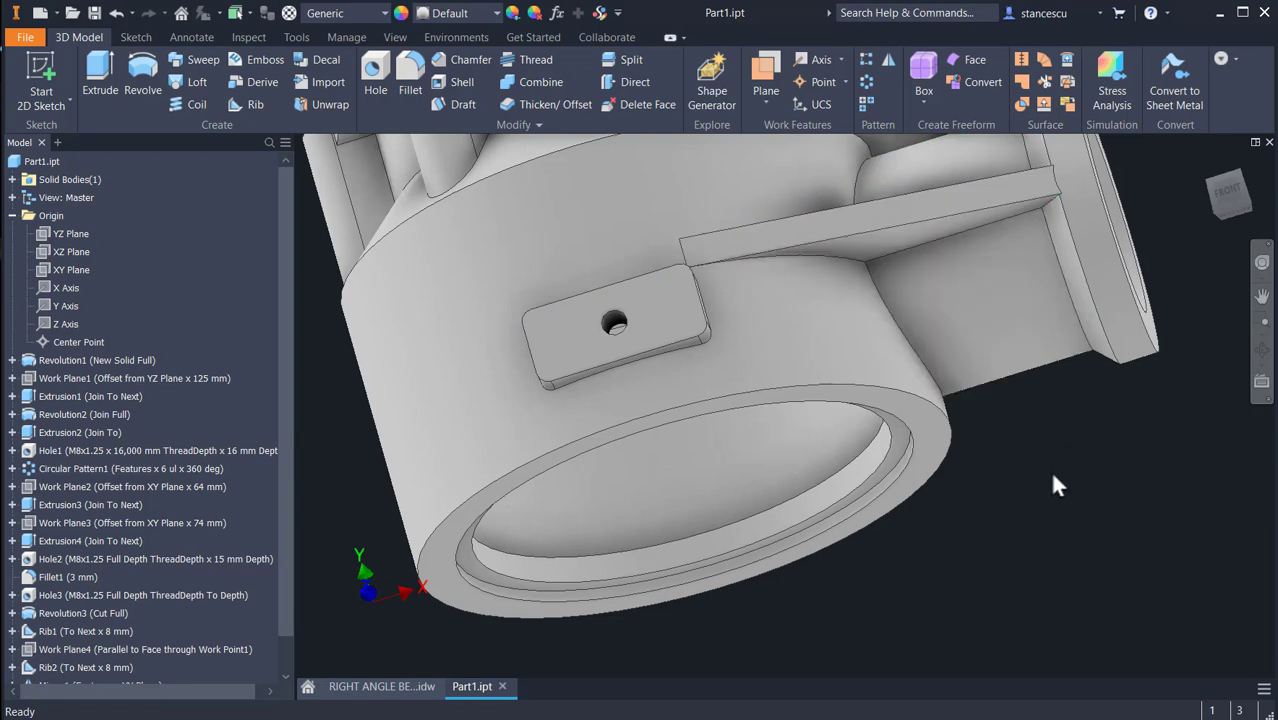
middle_click_drag(1070, 503, 1010, 531, "shift")
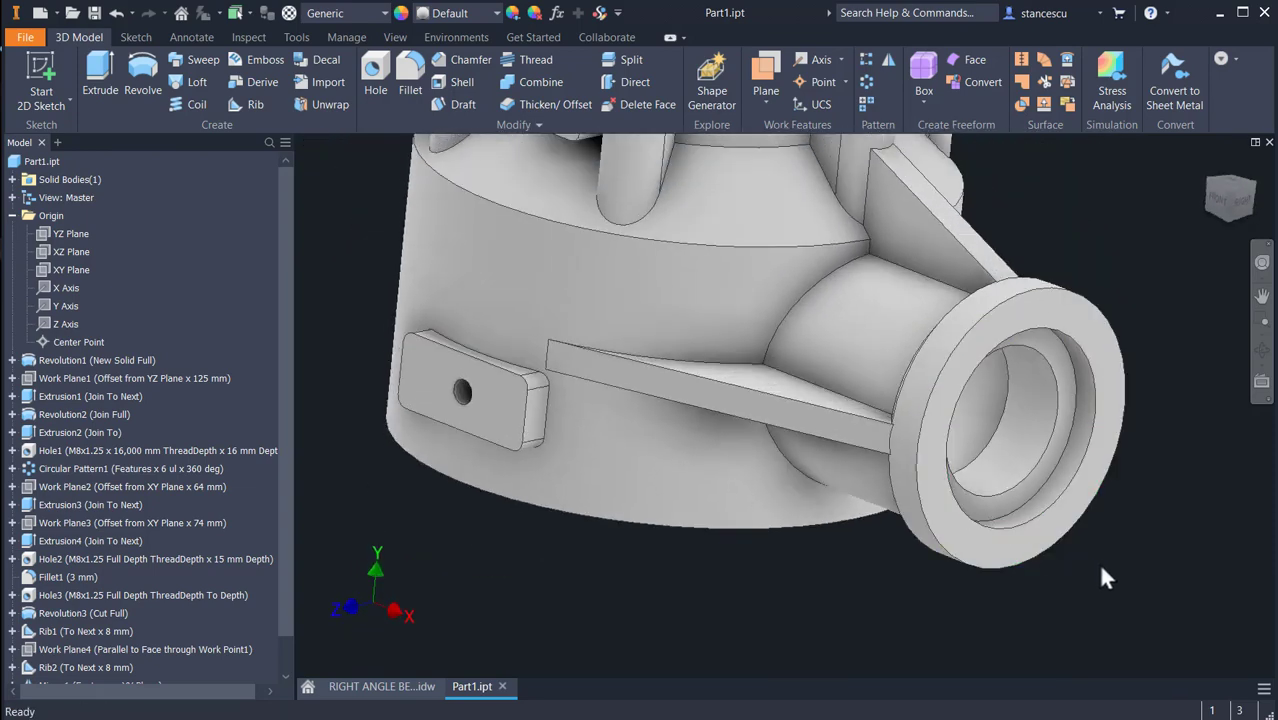
middle_click_drag(1137, 557, 1148, 538)
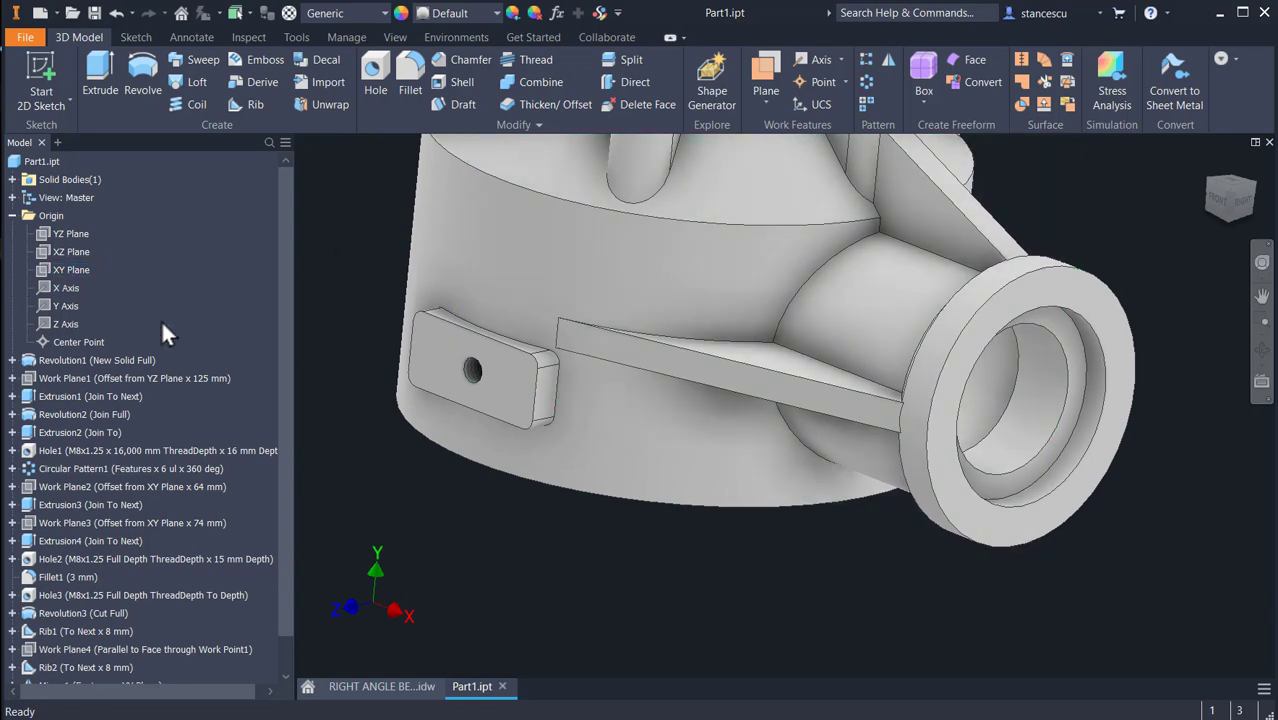
left_click(387, 512)
key("F6")
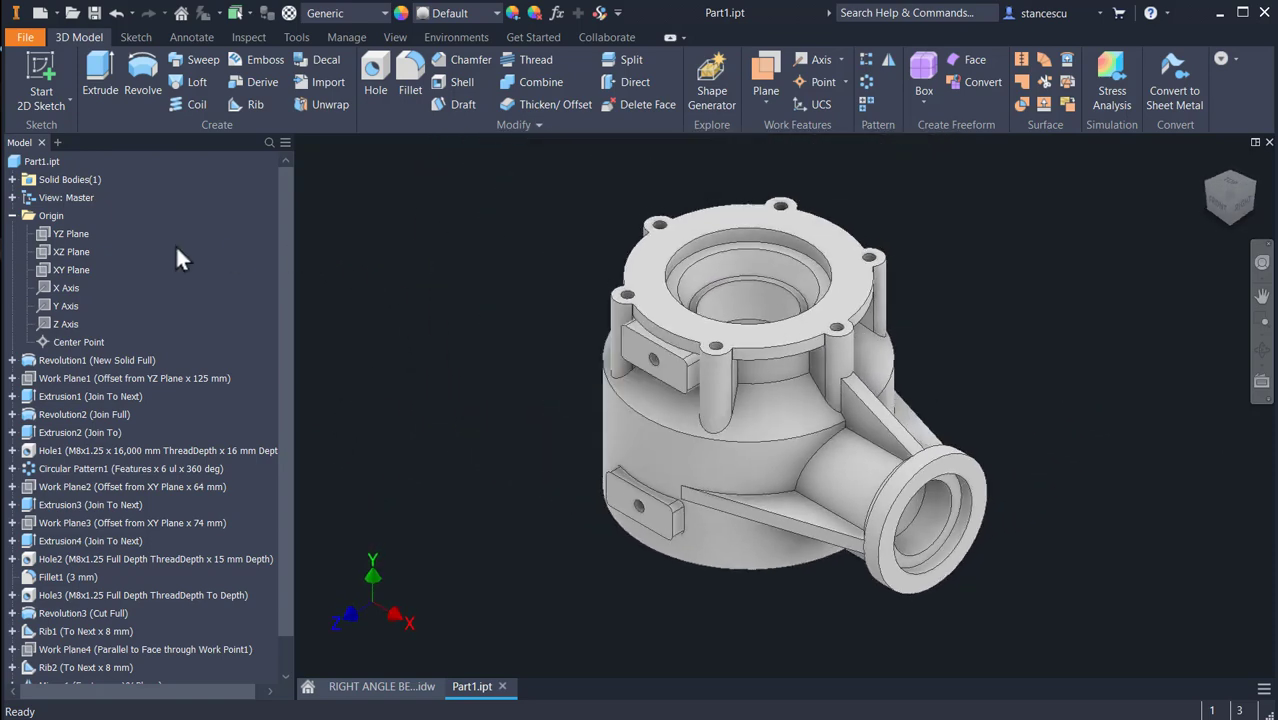
left_click(46, 266)
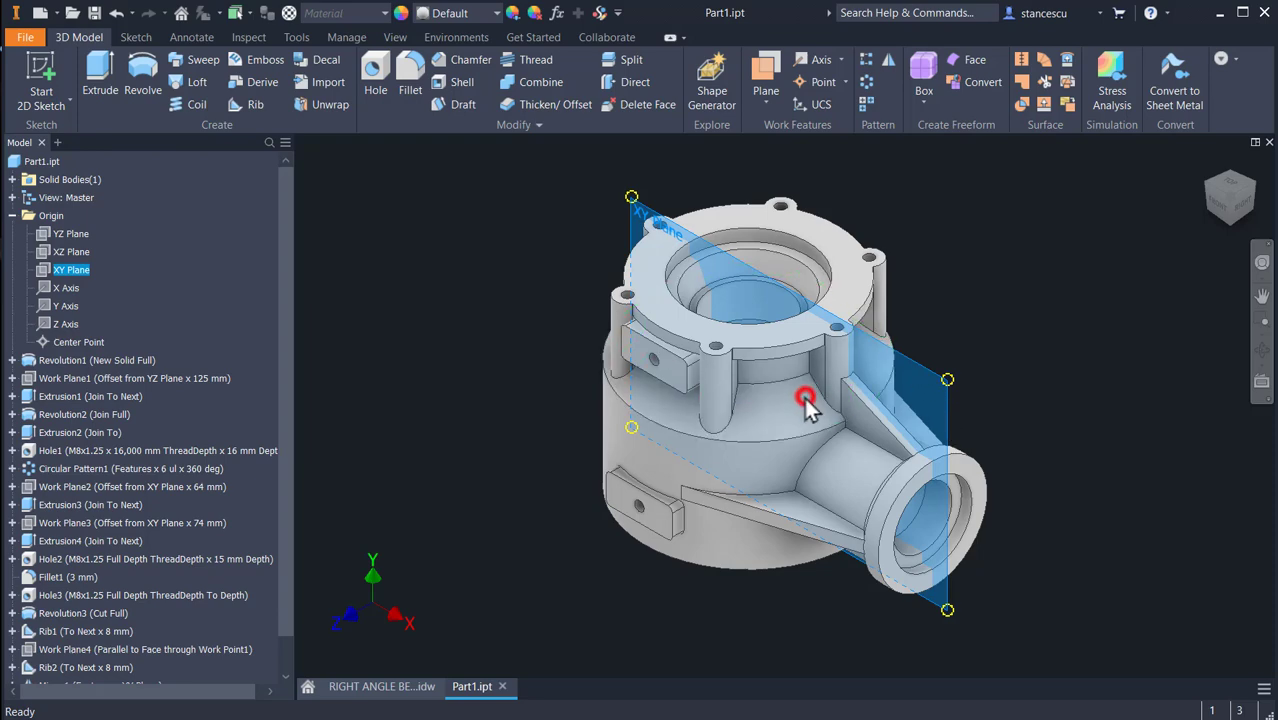
right_click_drag(806, 400, 736, 414)
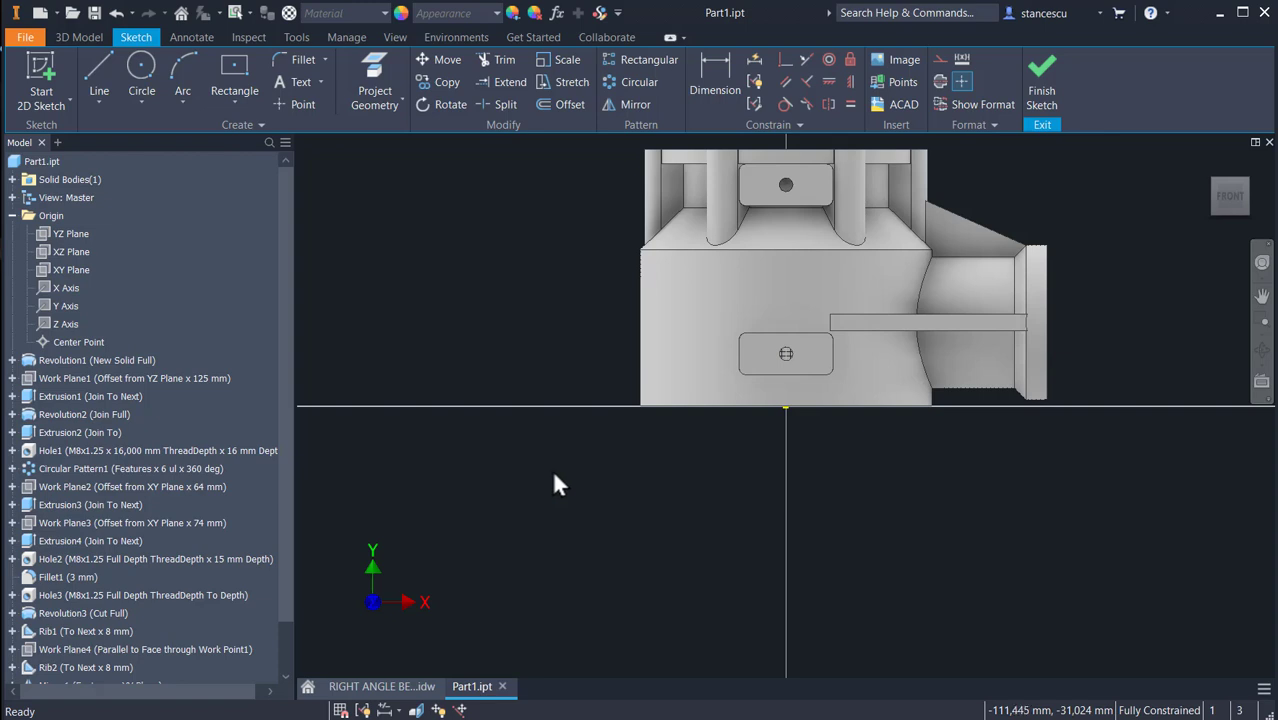
key("F7")
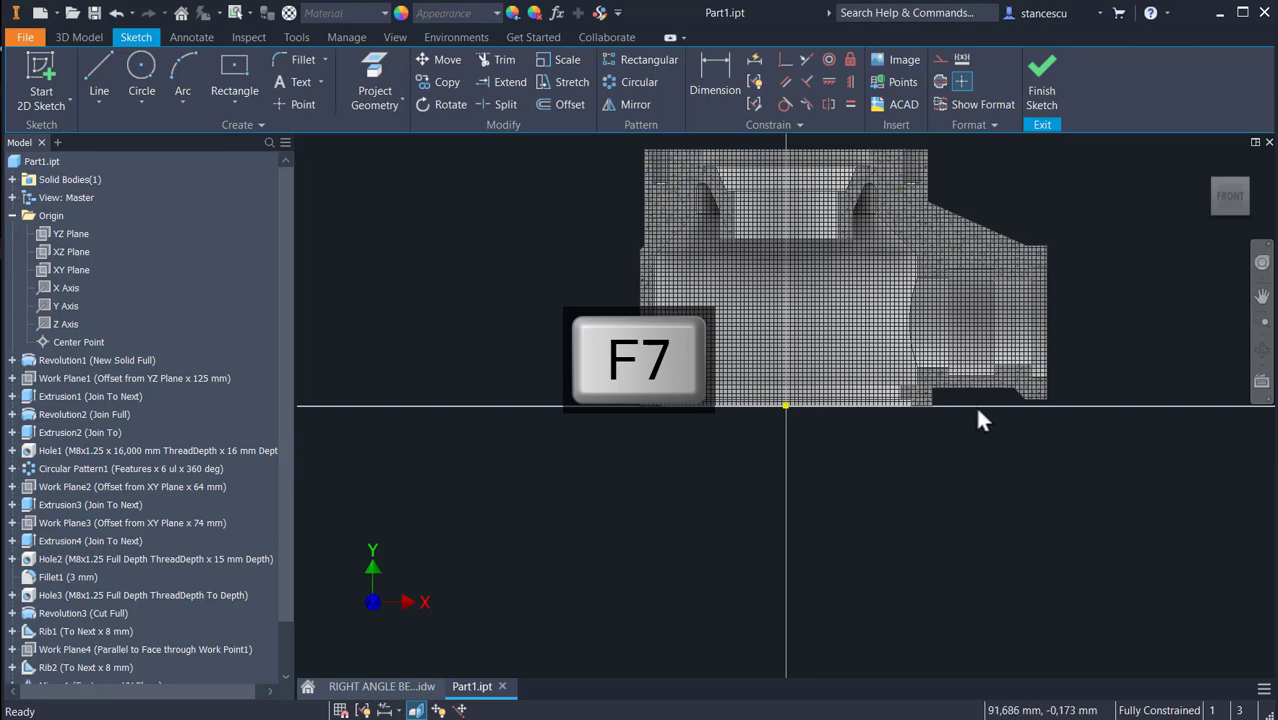
Draw a line from the side flange's lower inner corner to the housing's bottom outer corner and convert the projected flange edge to construction geometry.
scroll(974, 405, "down", 3)
scroll(974, 419, "down", 3)
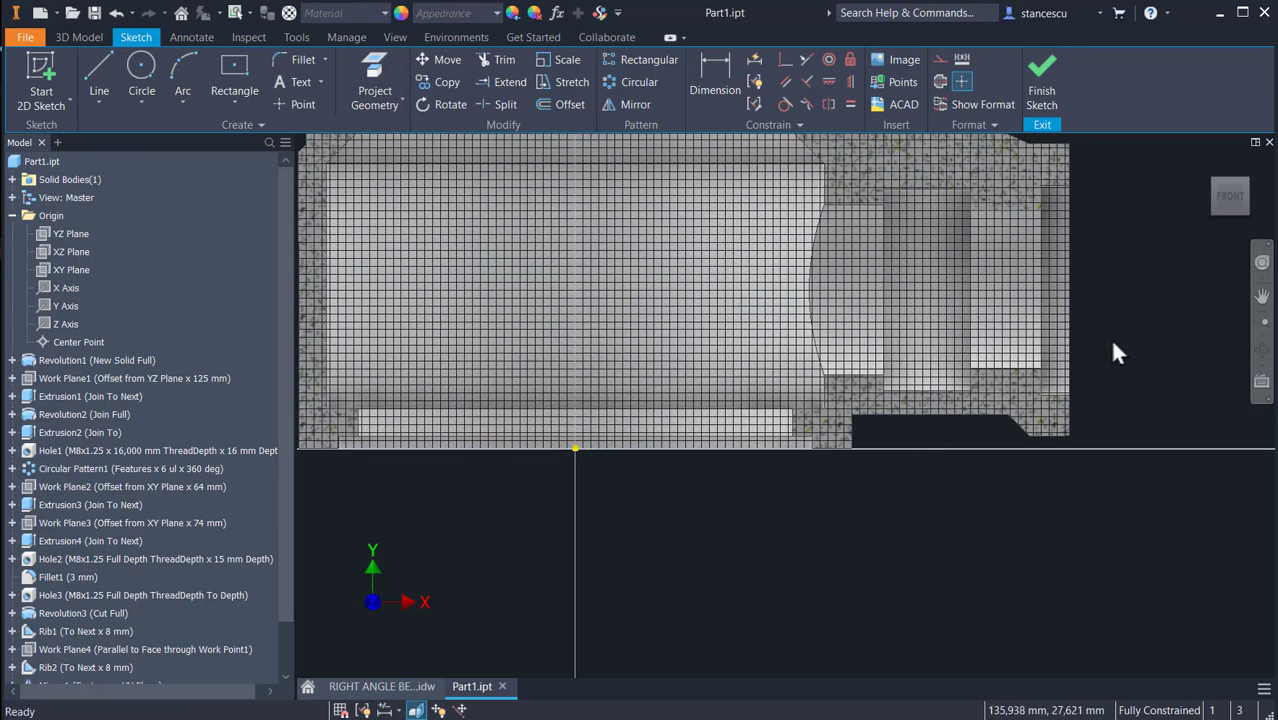
middle_click_drag(1111, 343, 1136, 283)
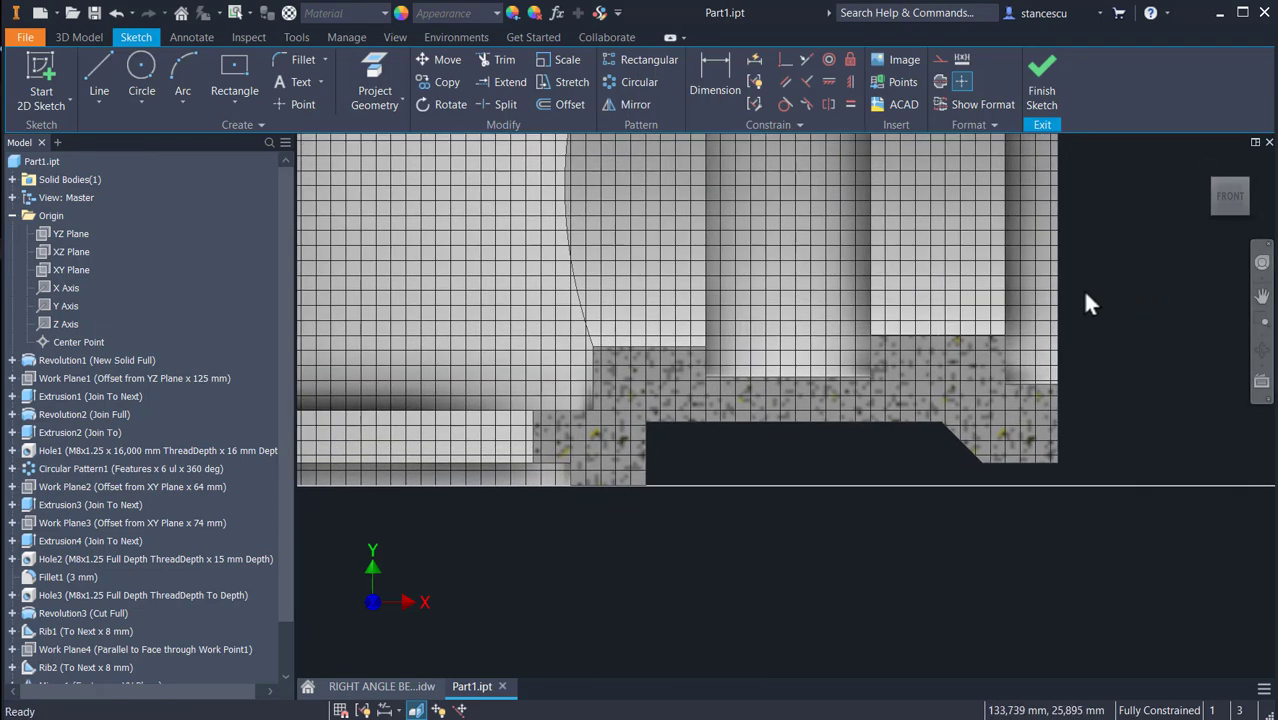
left_click(98, 70)
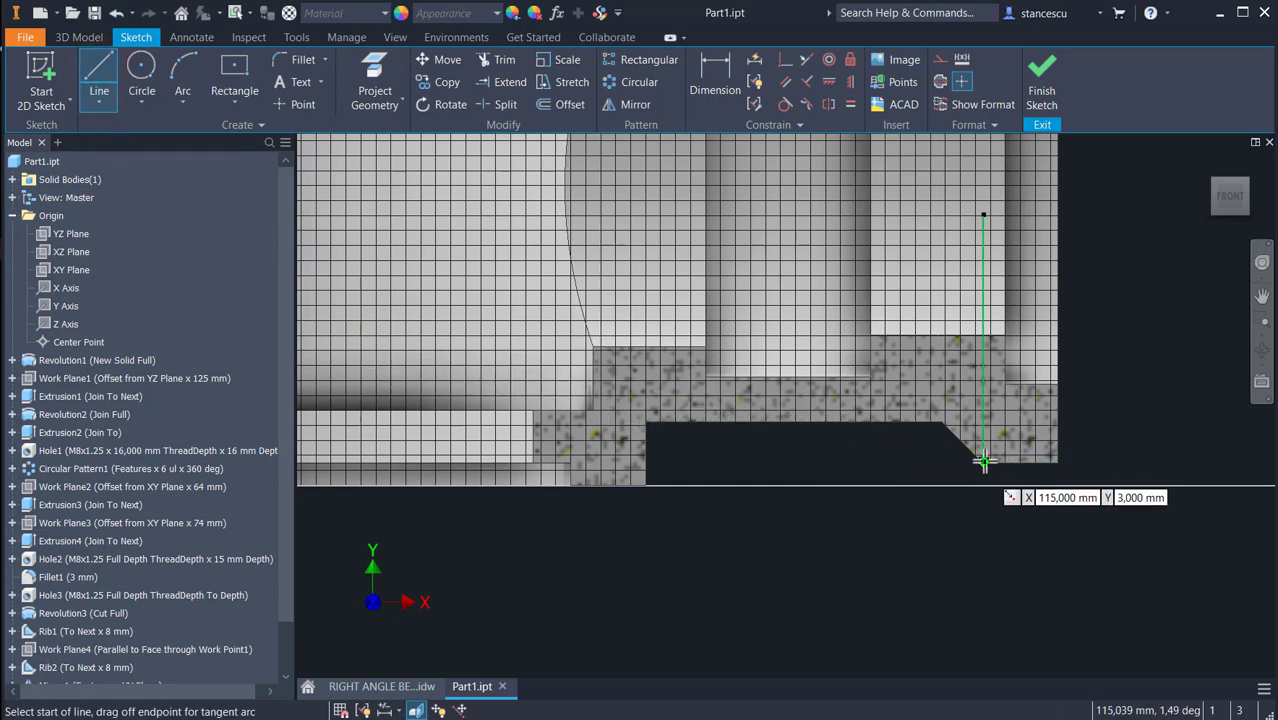
left_click(983, 462)
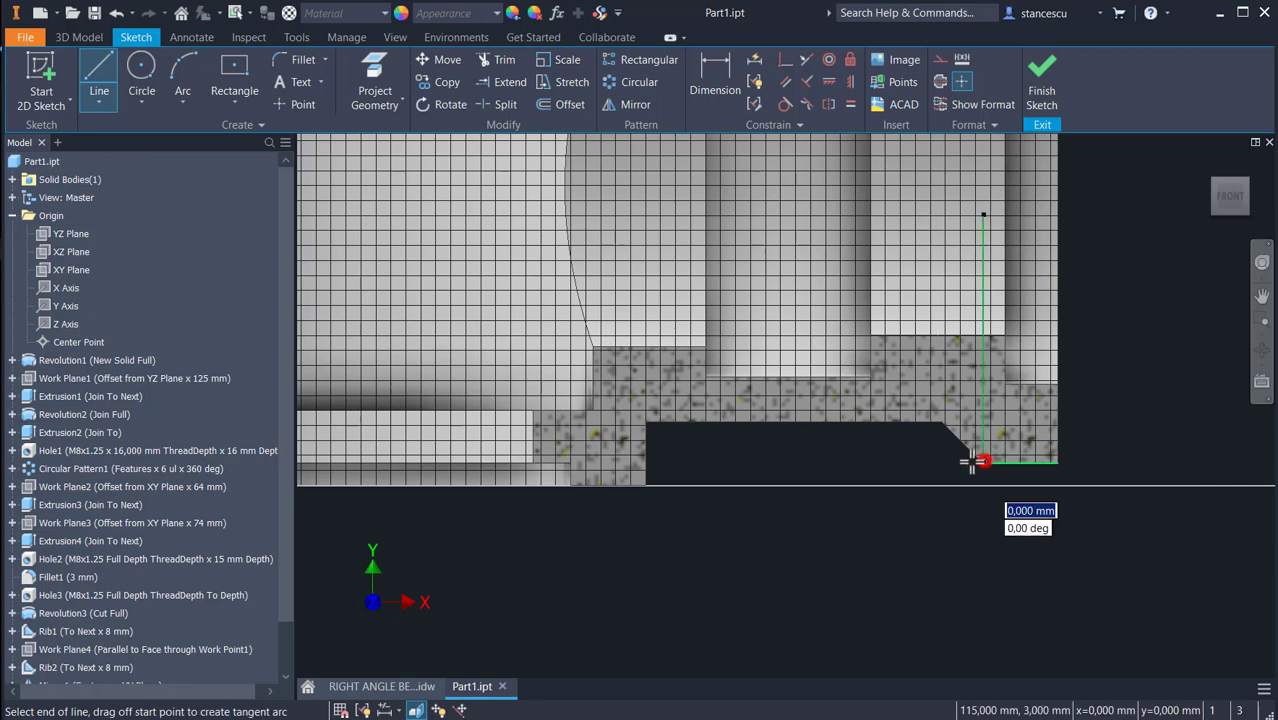
left_click(646, 486)
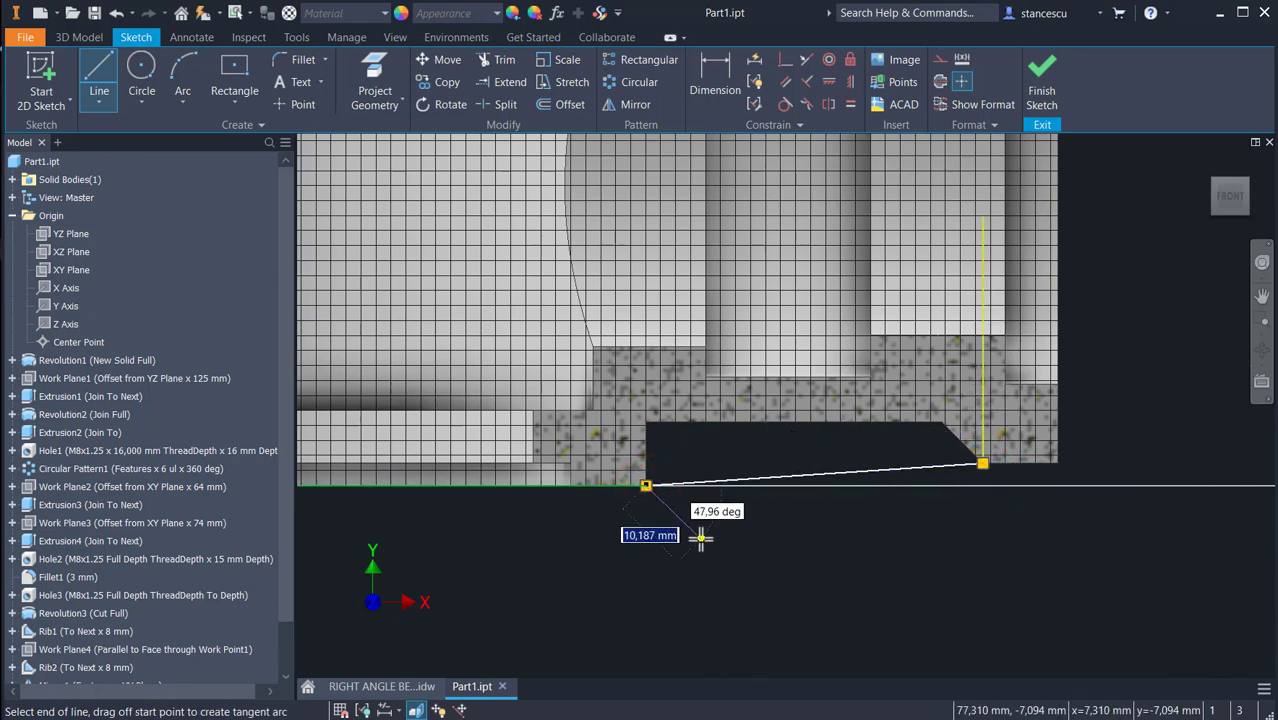
key("Escape")
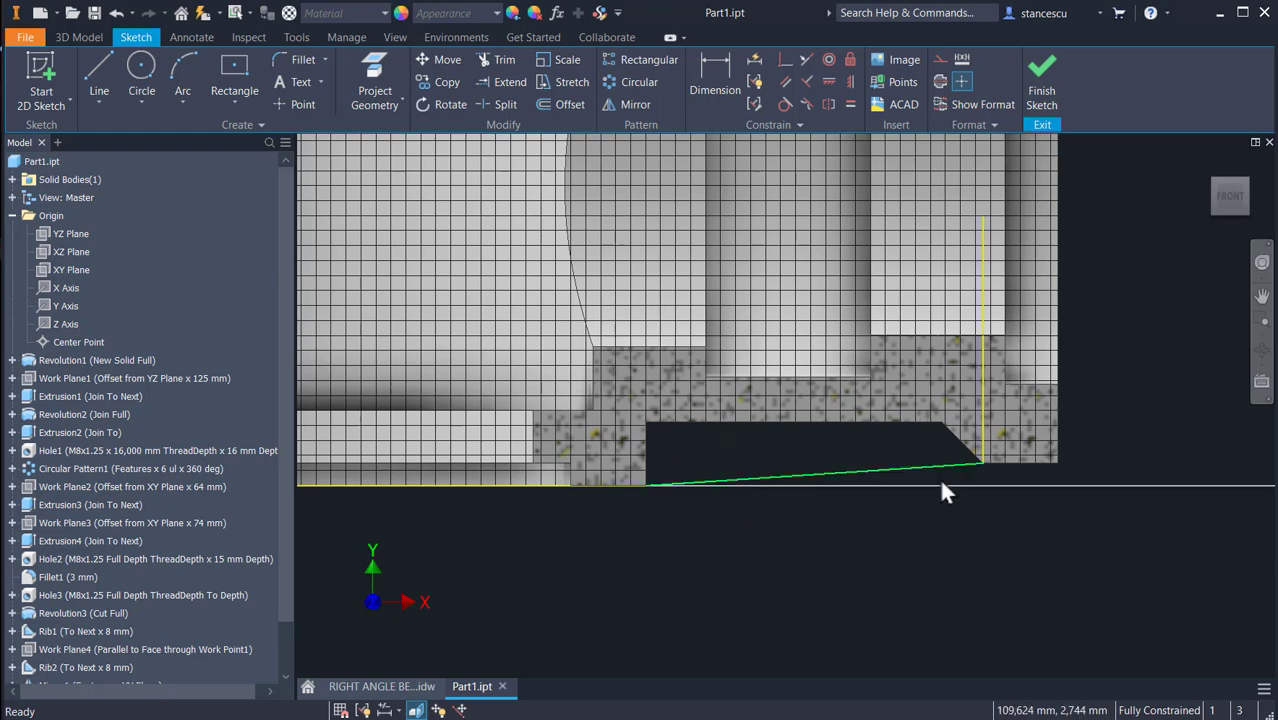
left_click(982, 409)
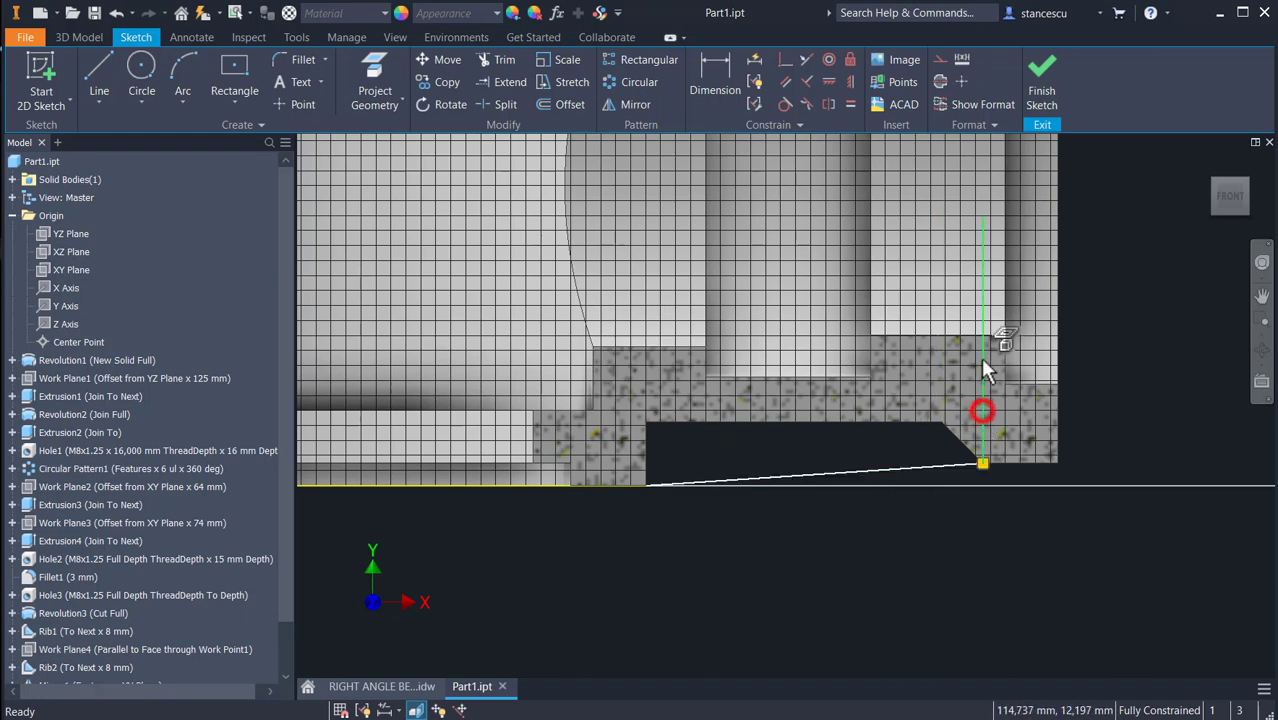
left_click(945, 63)
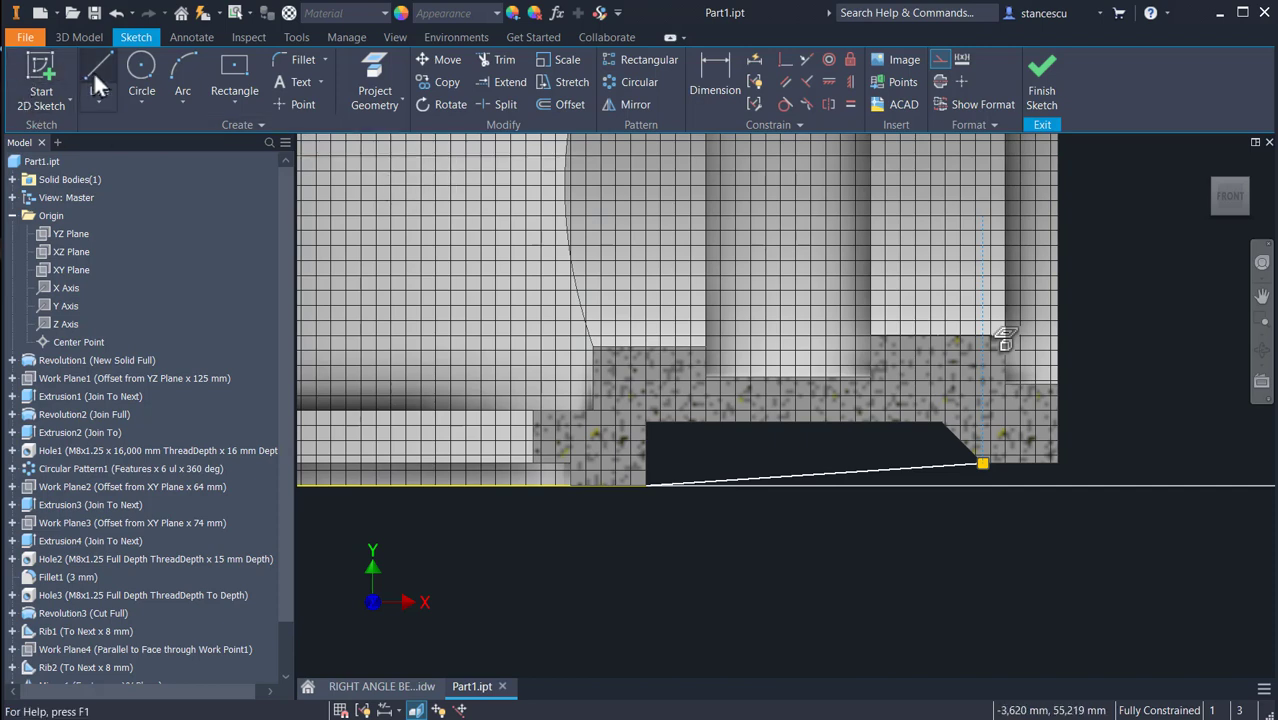
Project the branch's lower bore edge, its vertical bore shoulder edge and the housing's inner wall edge, and convert all three to construction geometry.
left_click(386, 70)
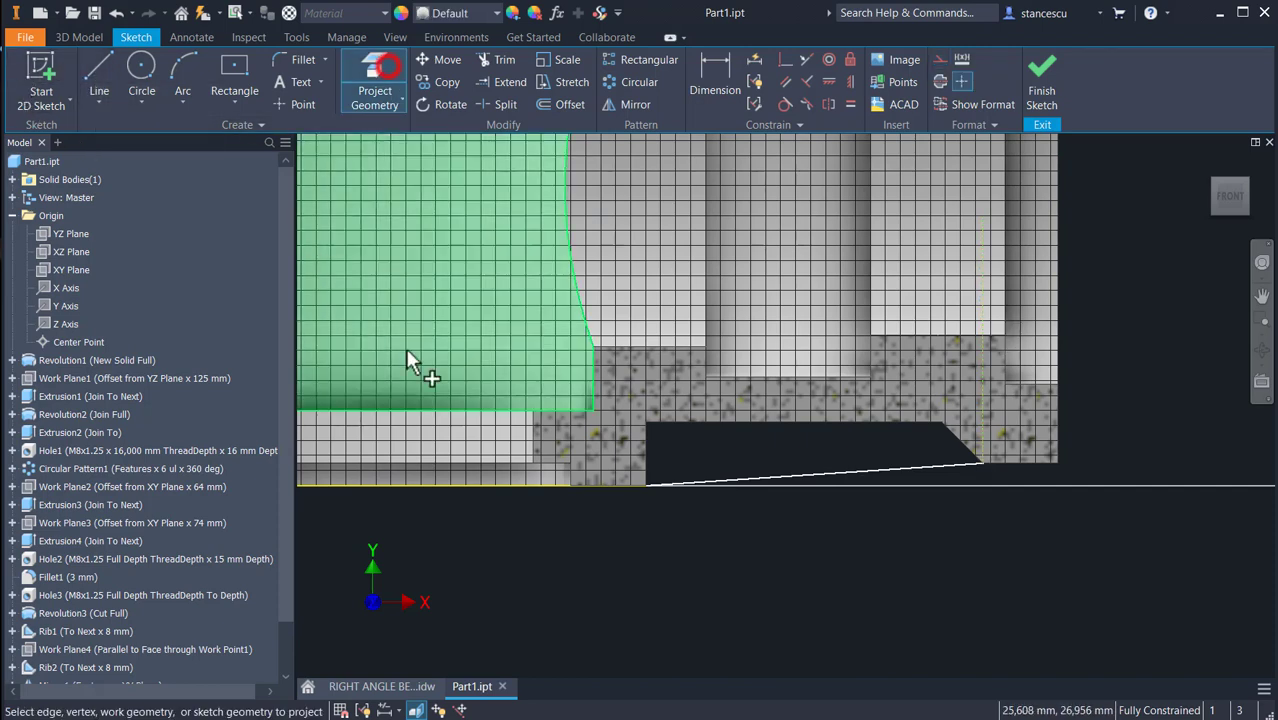
left_click(774, 380)
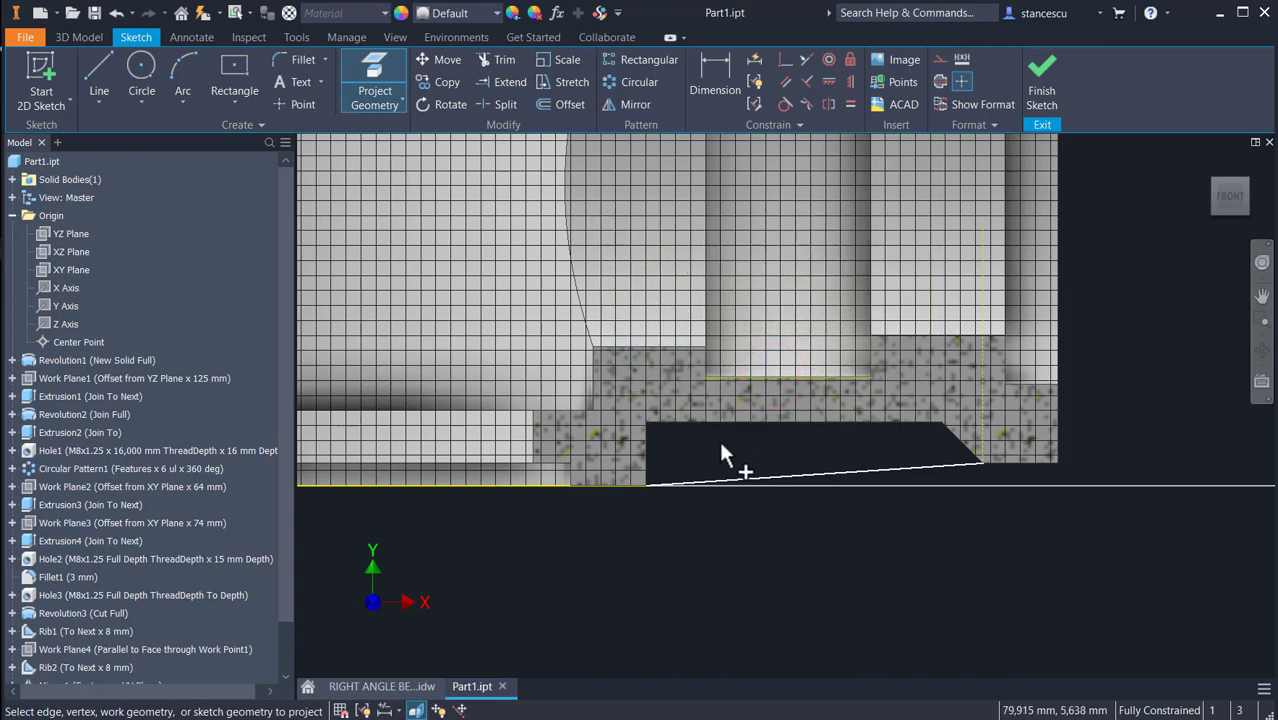
left_click(1002, 366)
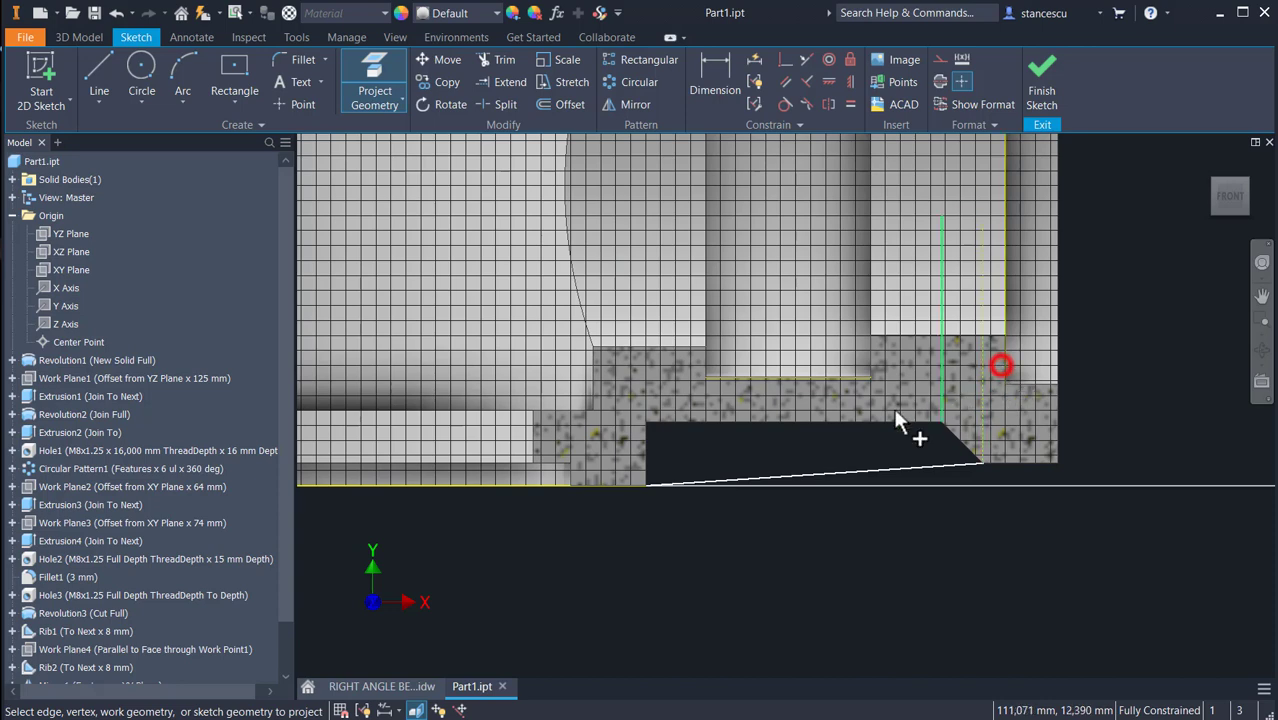
left_click(592, 381)
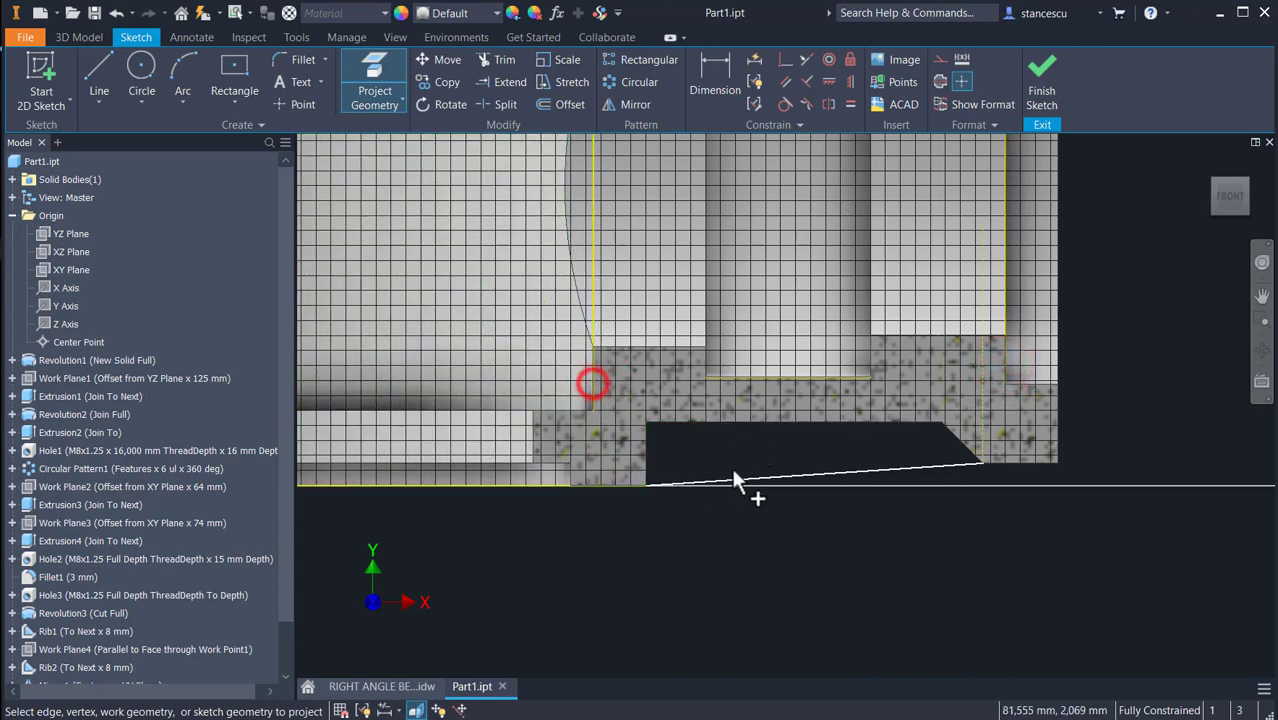
key("Escape")
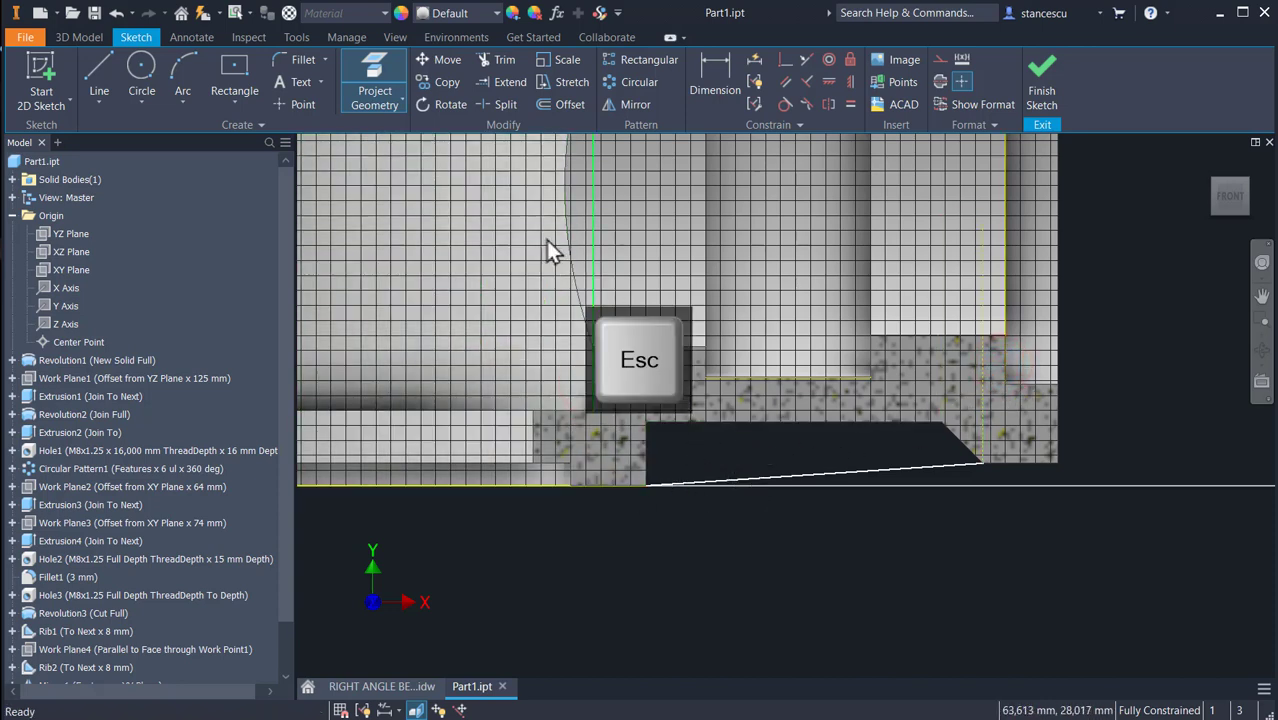
mouse_move(1133, 260)
left_mouse_down()
mouse_move(634, 375)
mouse_move(479, 395)
left_mouse_up()
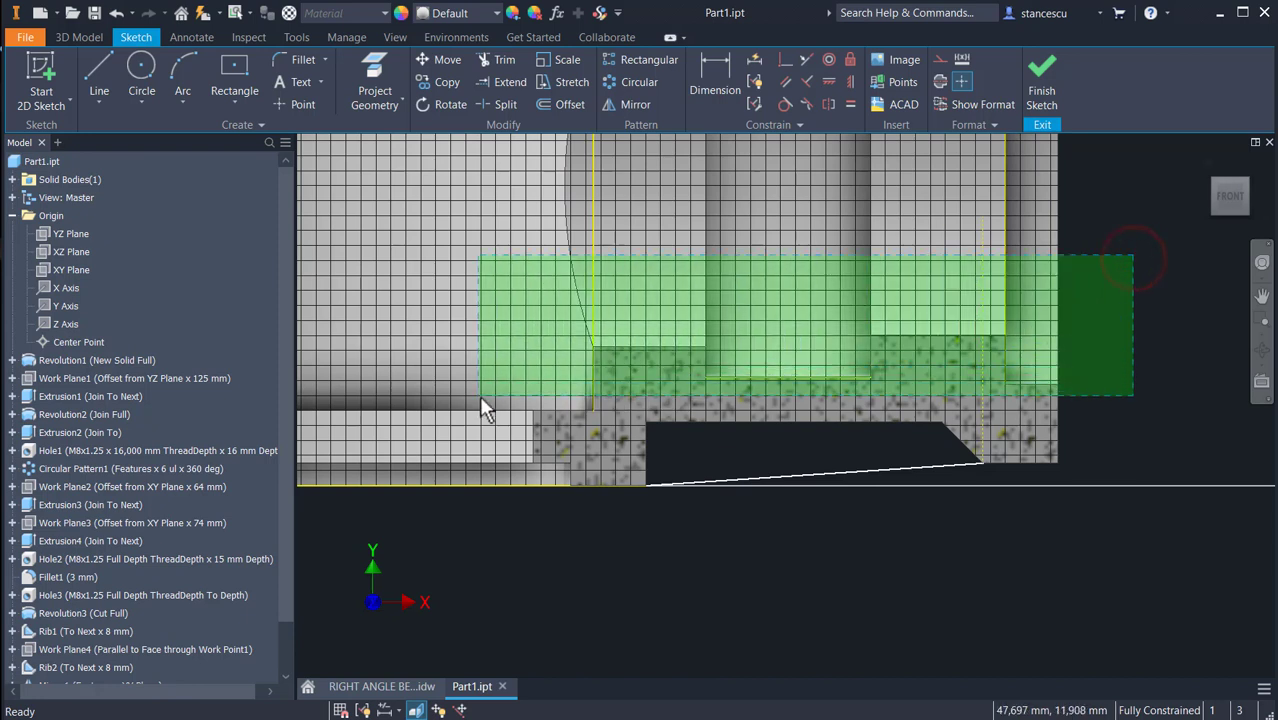
left_click(941, 60)
left_click(1119, 249)
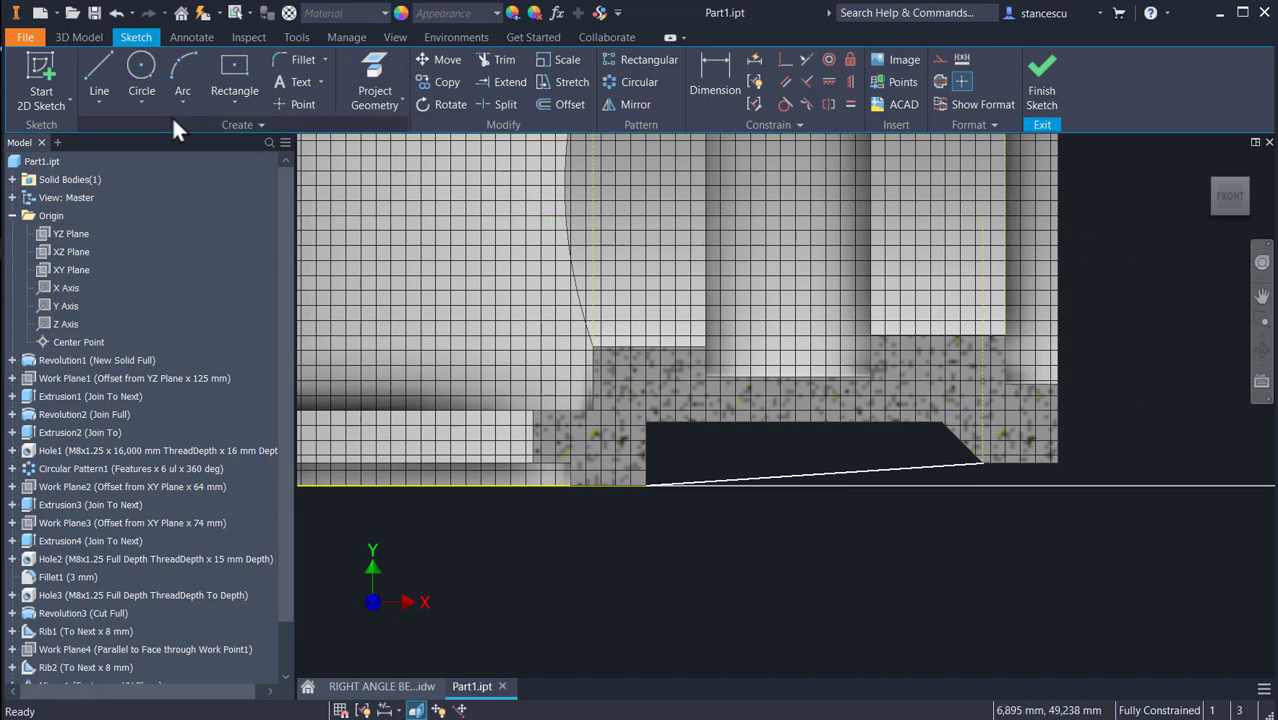
Draw a 3 mm horizontal line from the sloped line's upper end along the side flange's bottom edge.
left_click(97, 67)
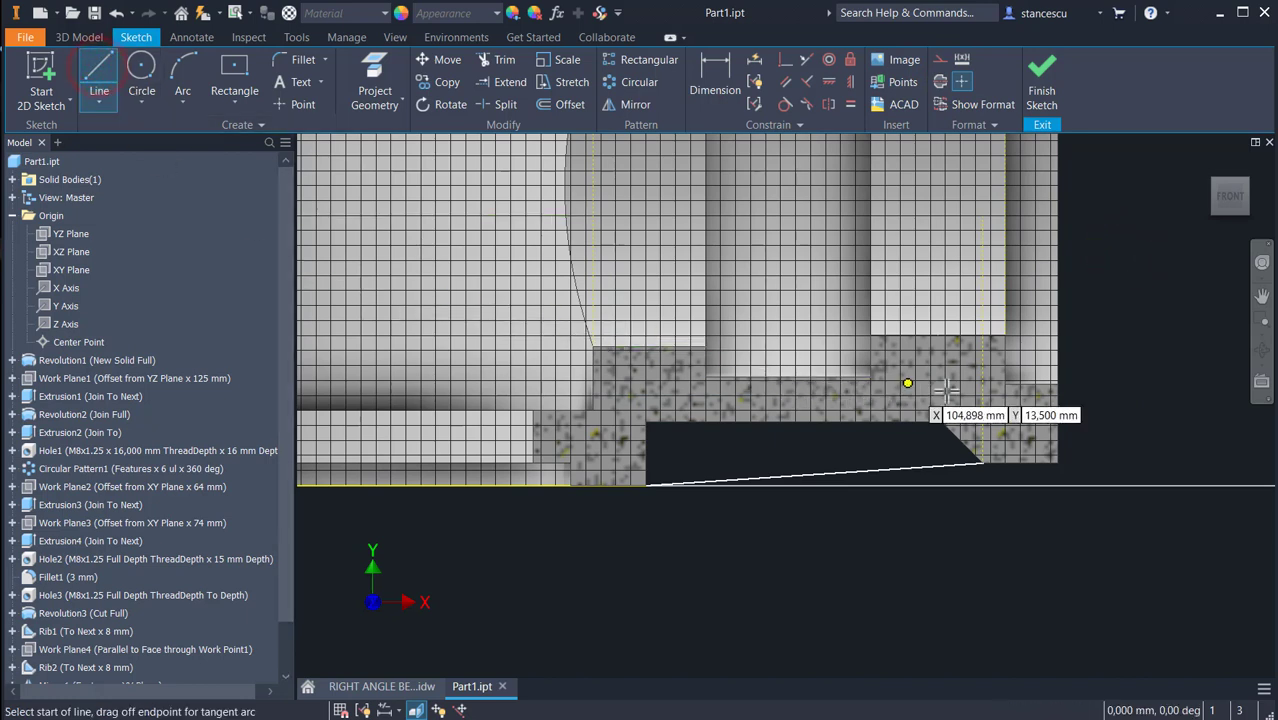
left_click(983, 463)
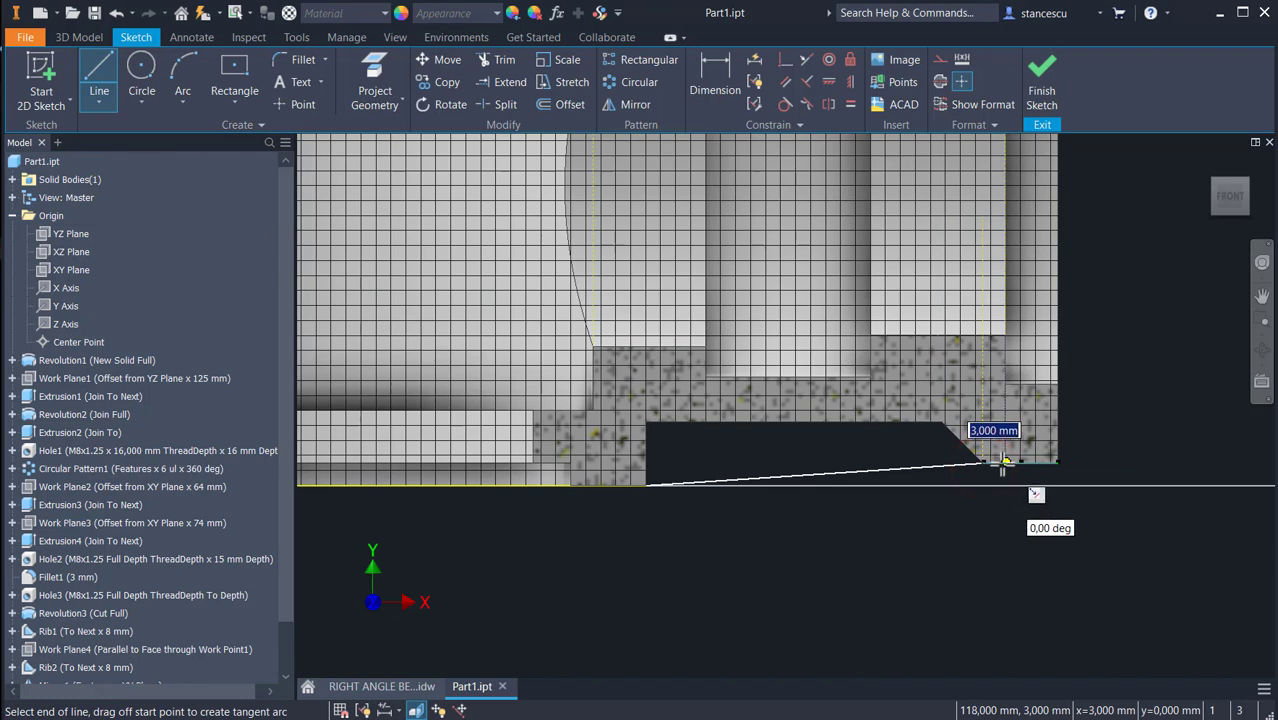
double_click(1003, 463)
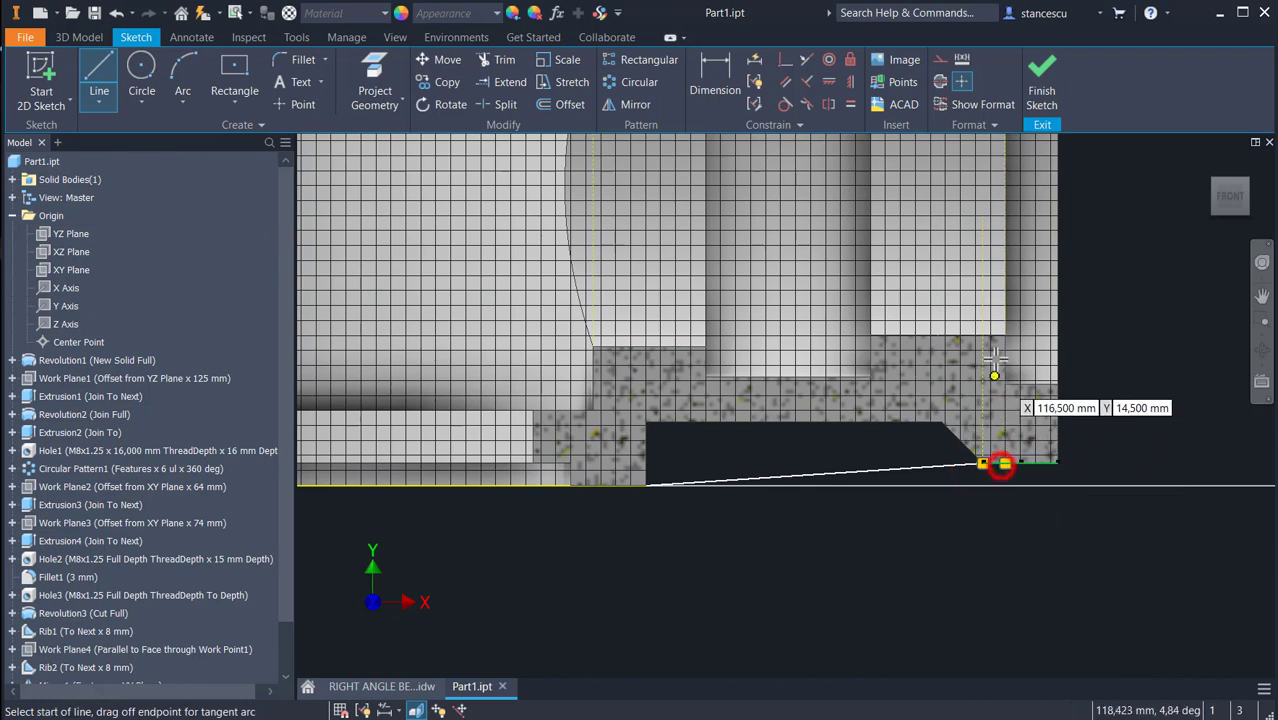
left_click(1005, 463)
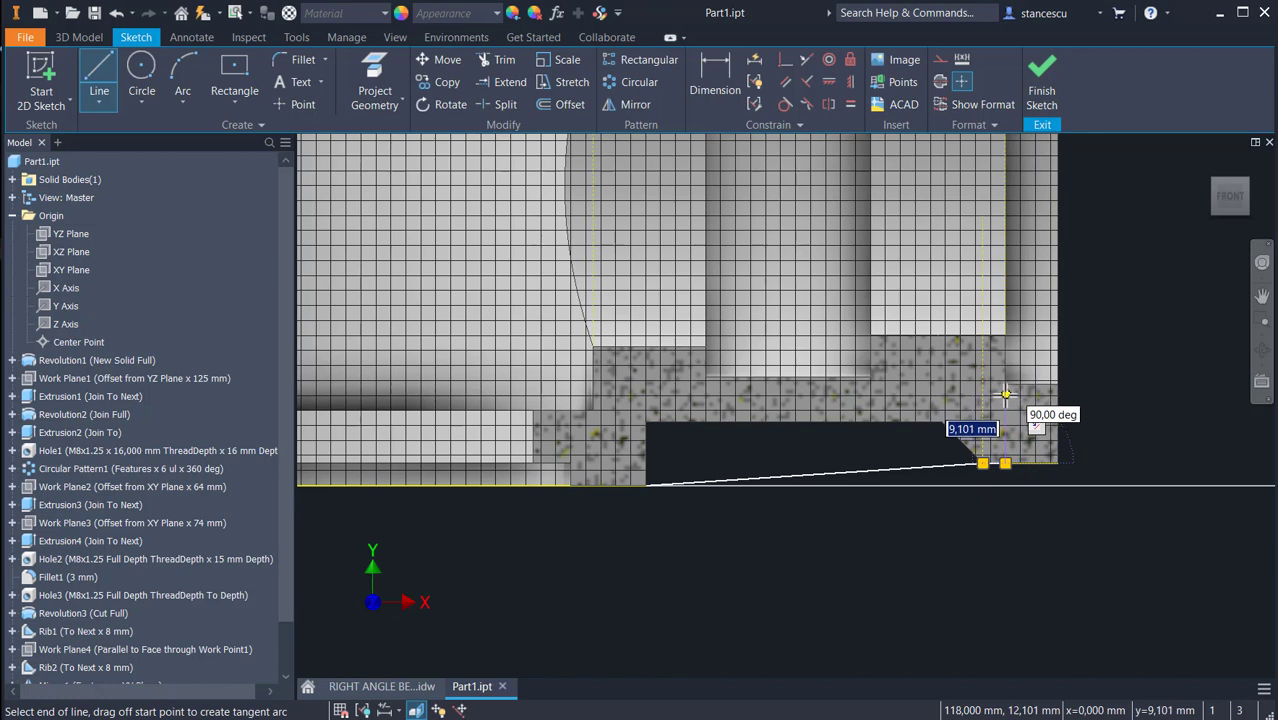
key("Escape")
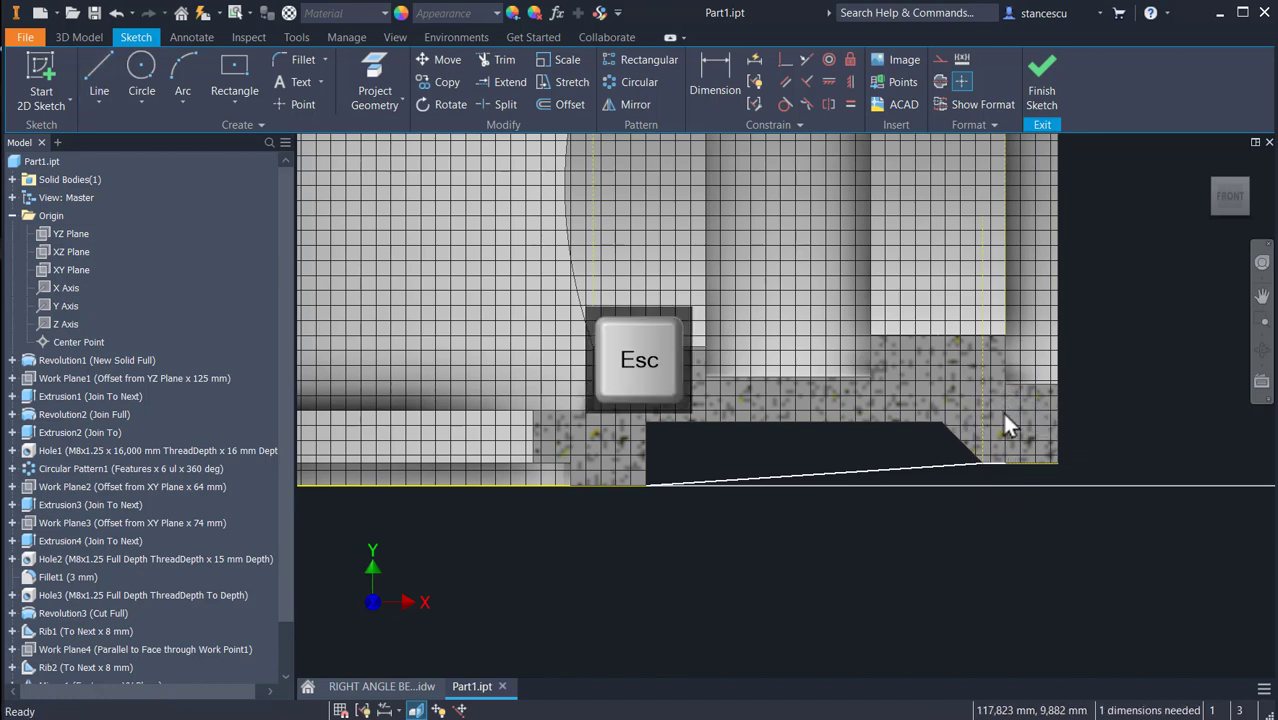
Draw a horizontal line through the branch wall from the projected shoulder edge, then a vertical line down to the 3 mm line's outer end.
left_click(94, 82)
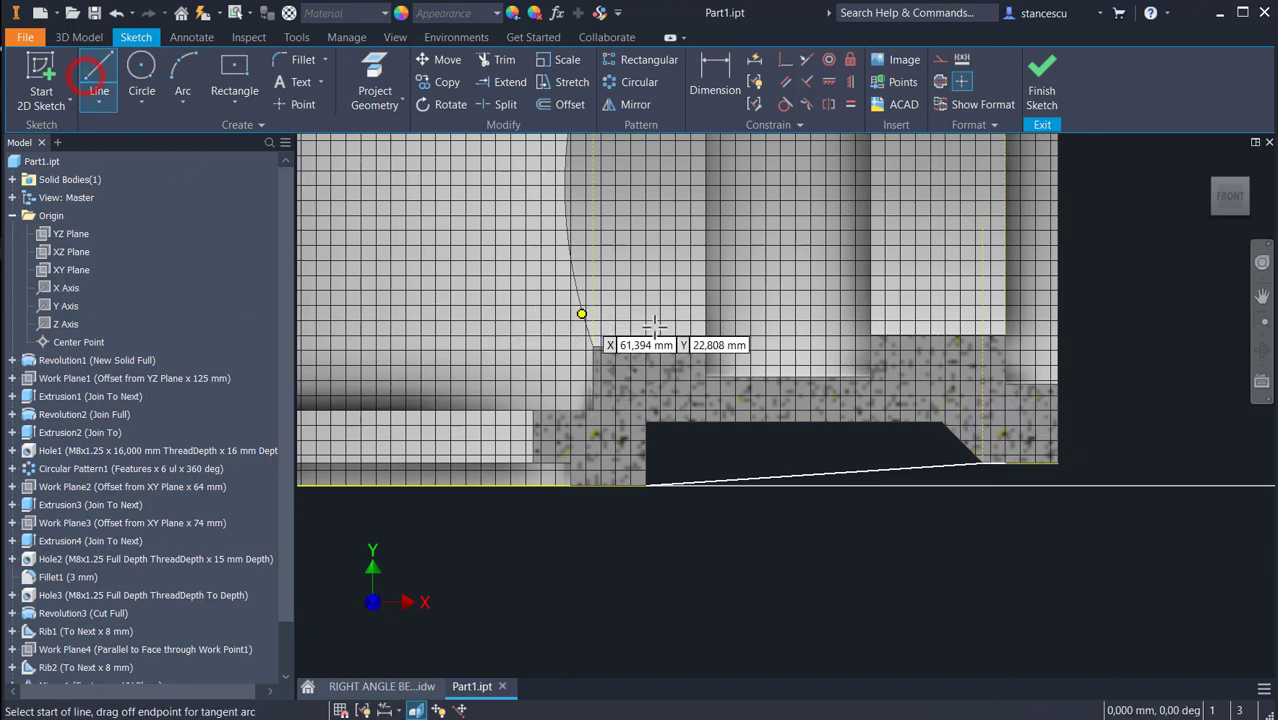
left_click(594, 389)
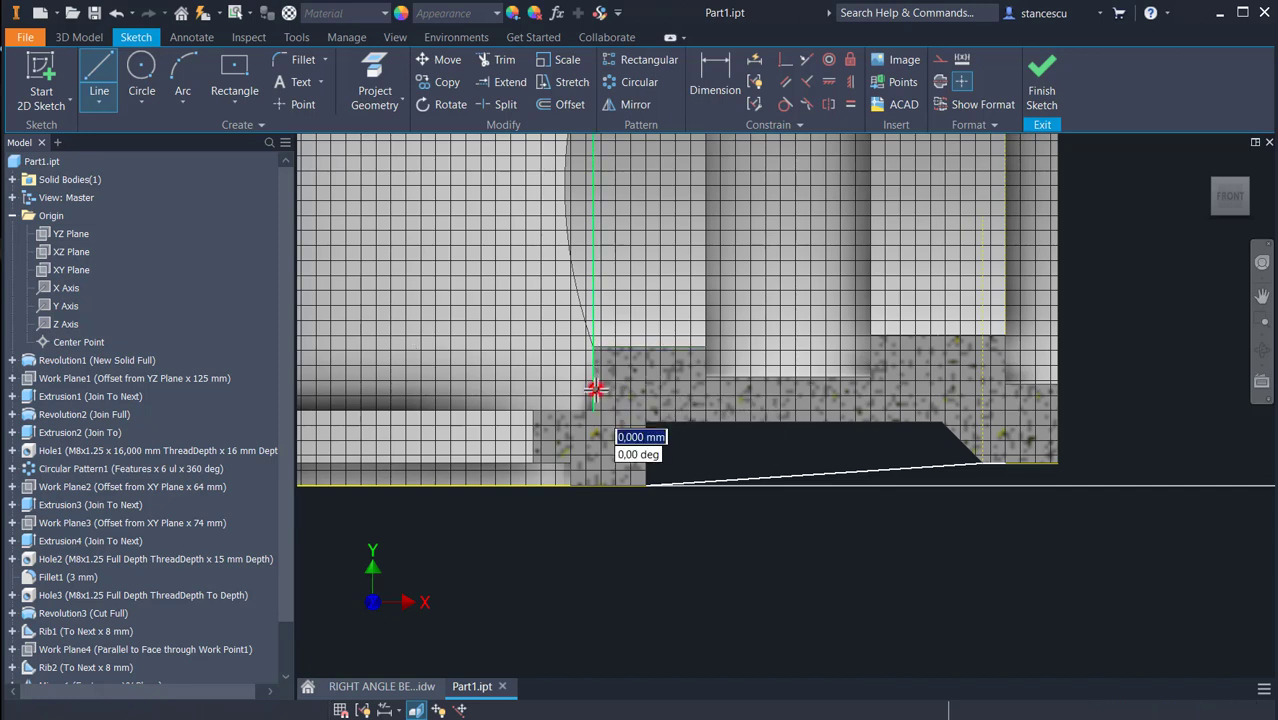
left_click(1006, 389)
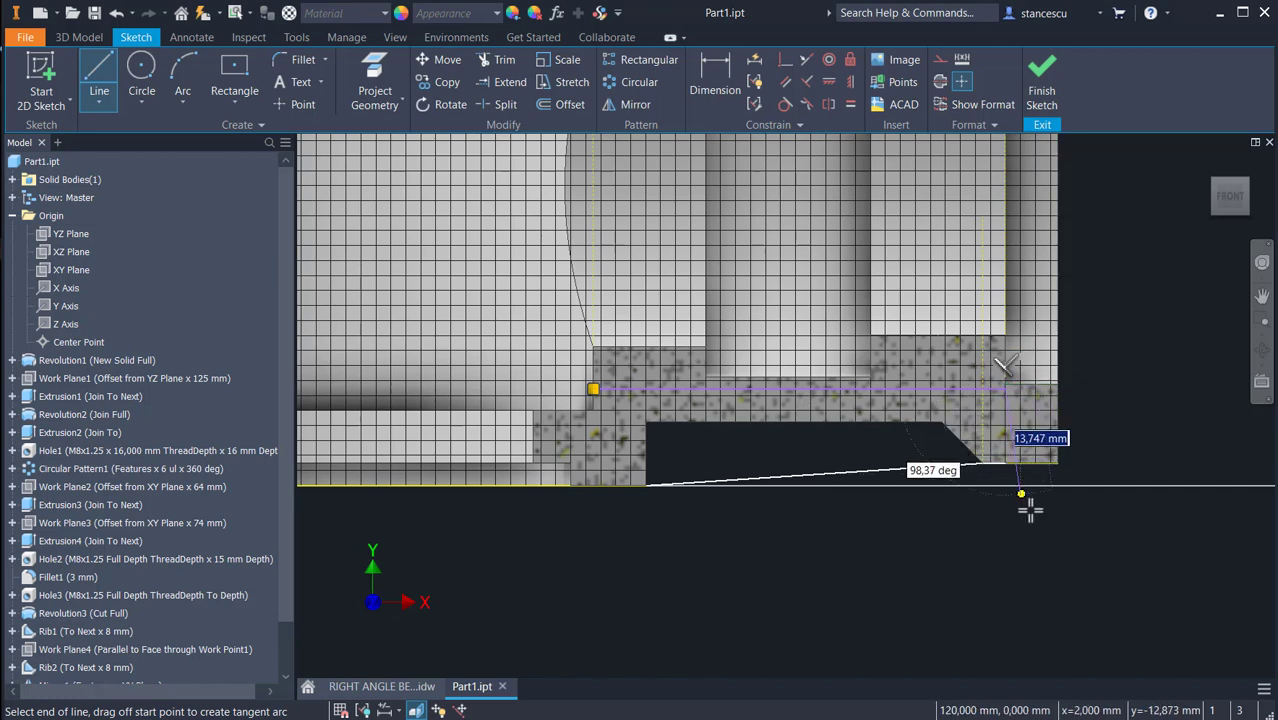
double_click(1005, 462)
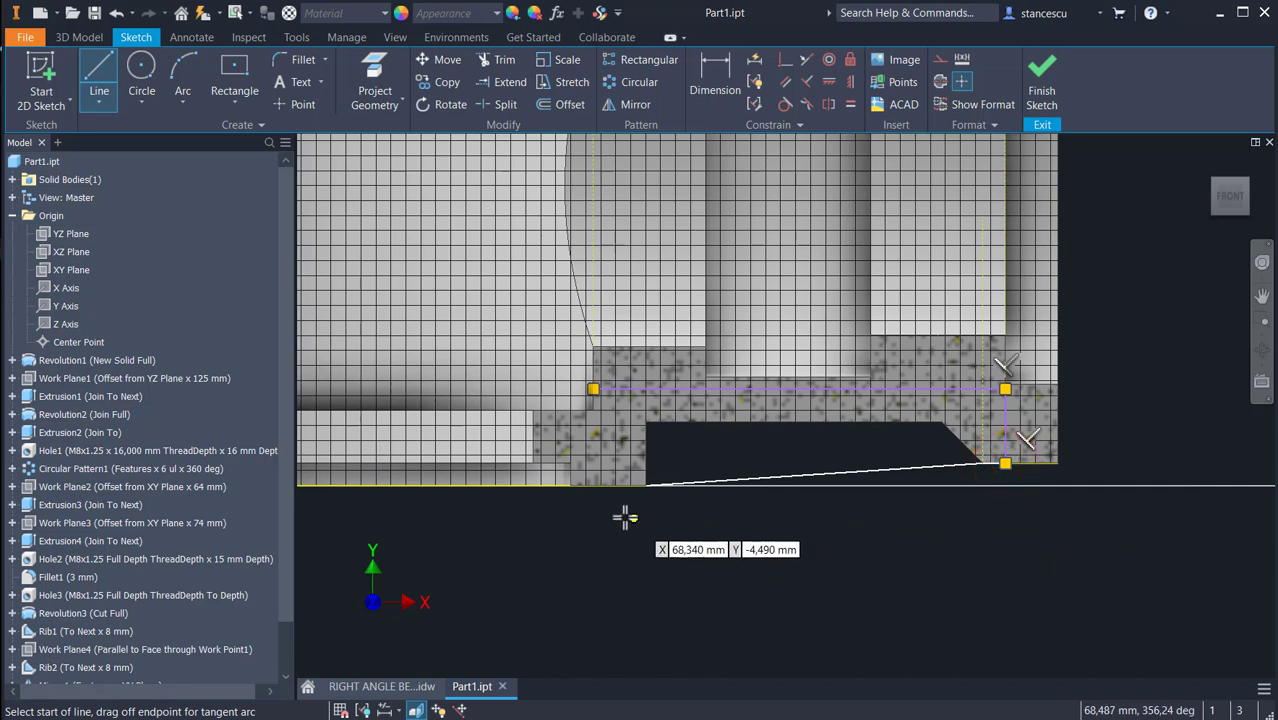
Close the rib profile with a vertical line down to the housing's base and a 7 mm horizontal line to the sloped line's lower end.
left_click(593, 389)
double_click(593, 485)
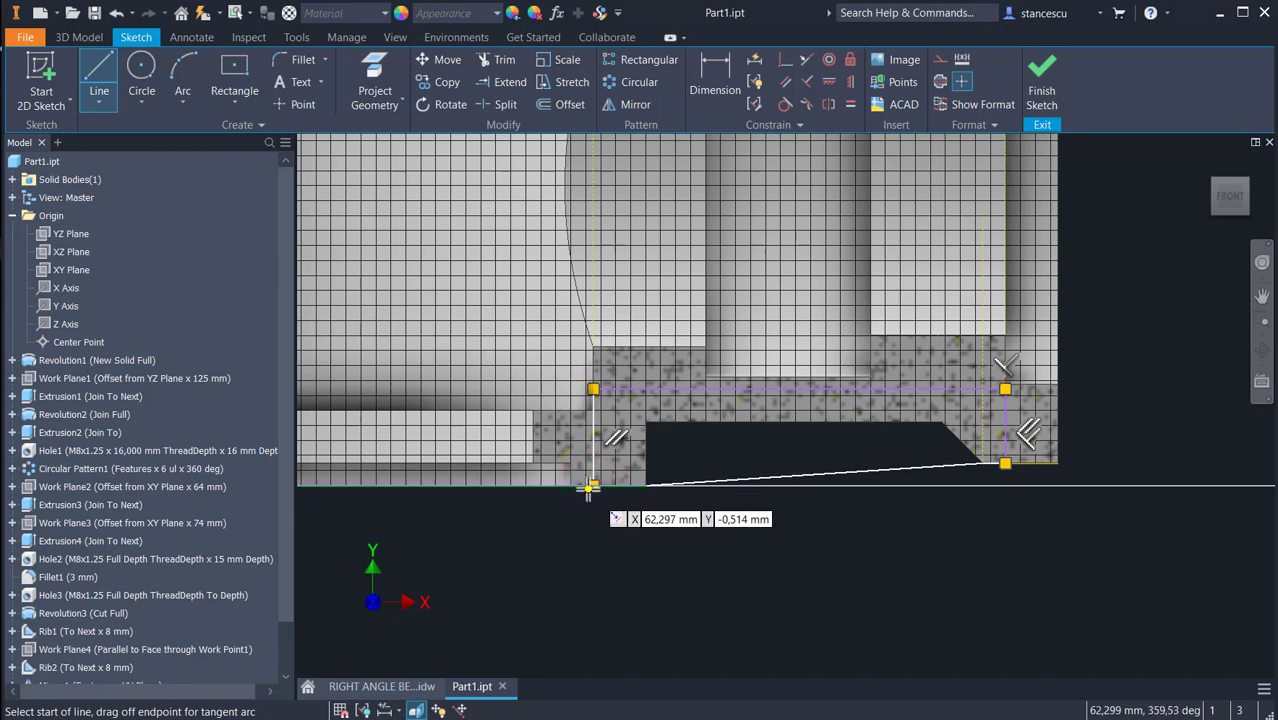
left_click(591, 486)
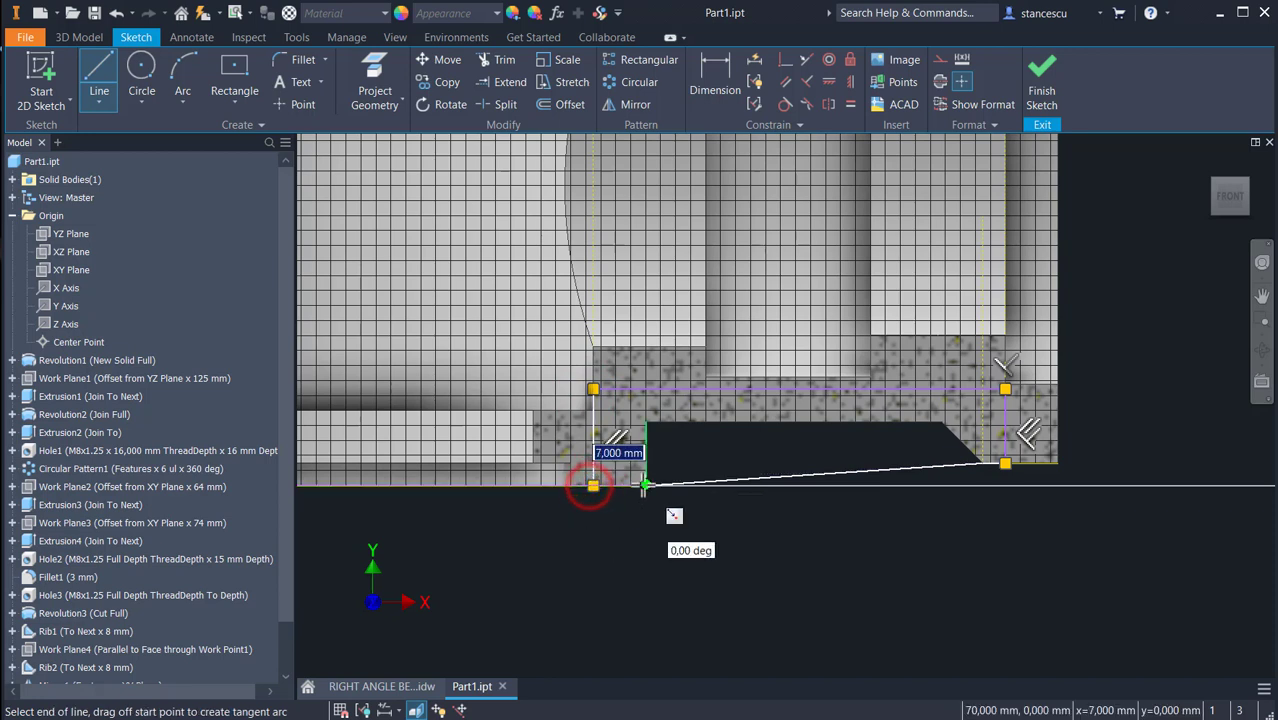
left_click(644, 486)
key("Escape")
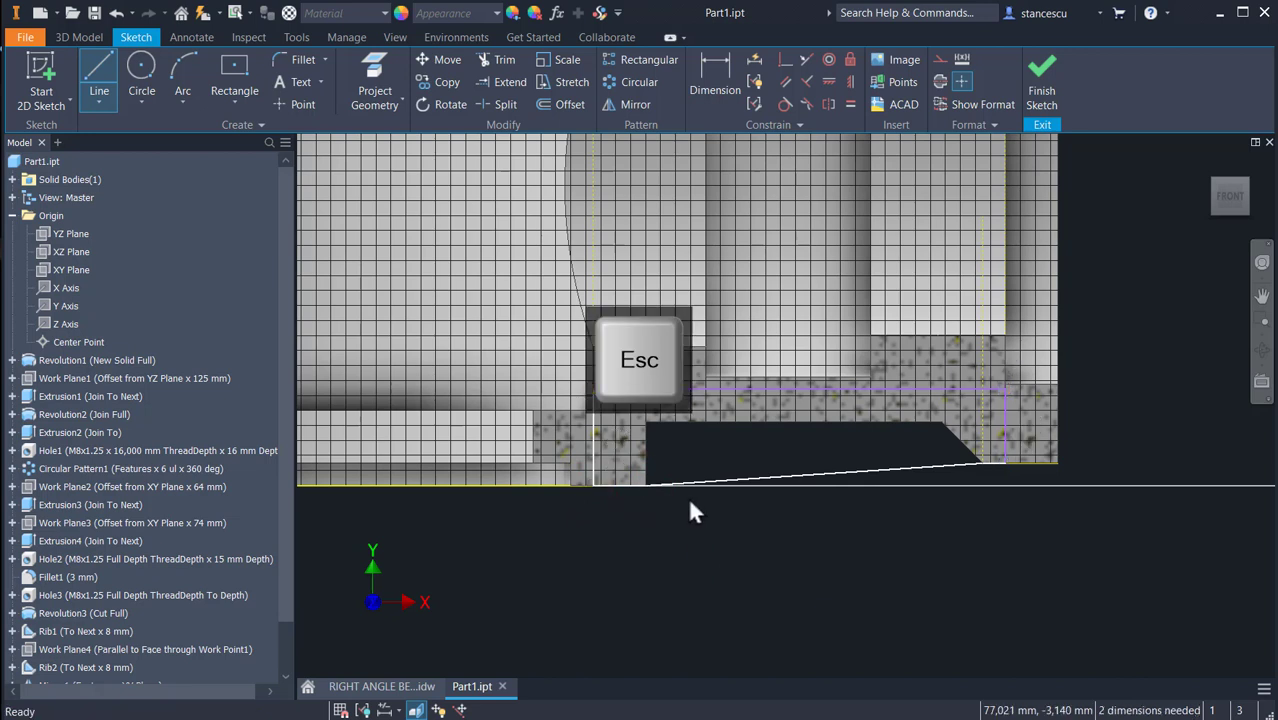
Make the profile's upper horizontal line collinear with the projected bore edge and its outer vertical line collinear with the projected shoulder edge.
left_click(806, 60)
left_click(794, 388)
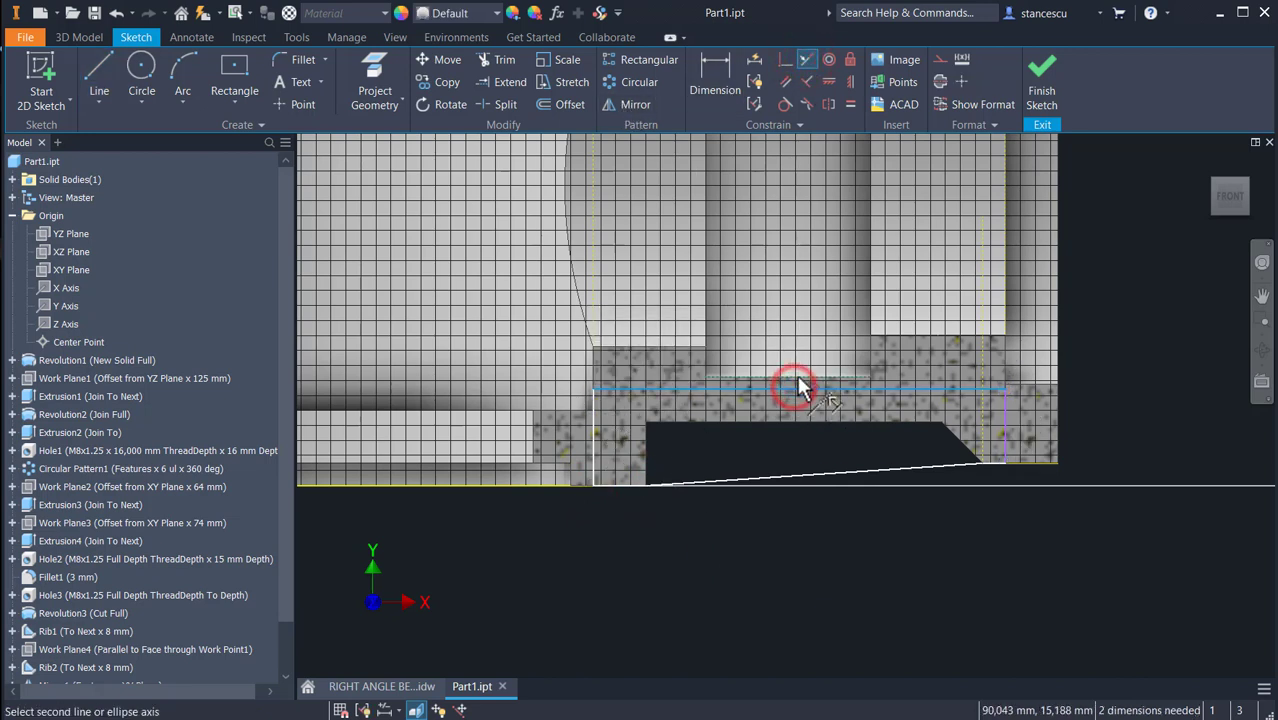
left_click(800, 376)
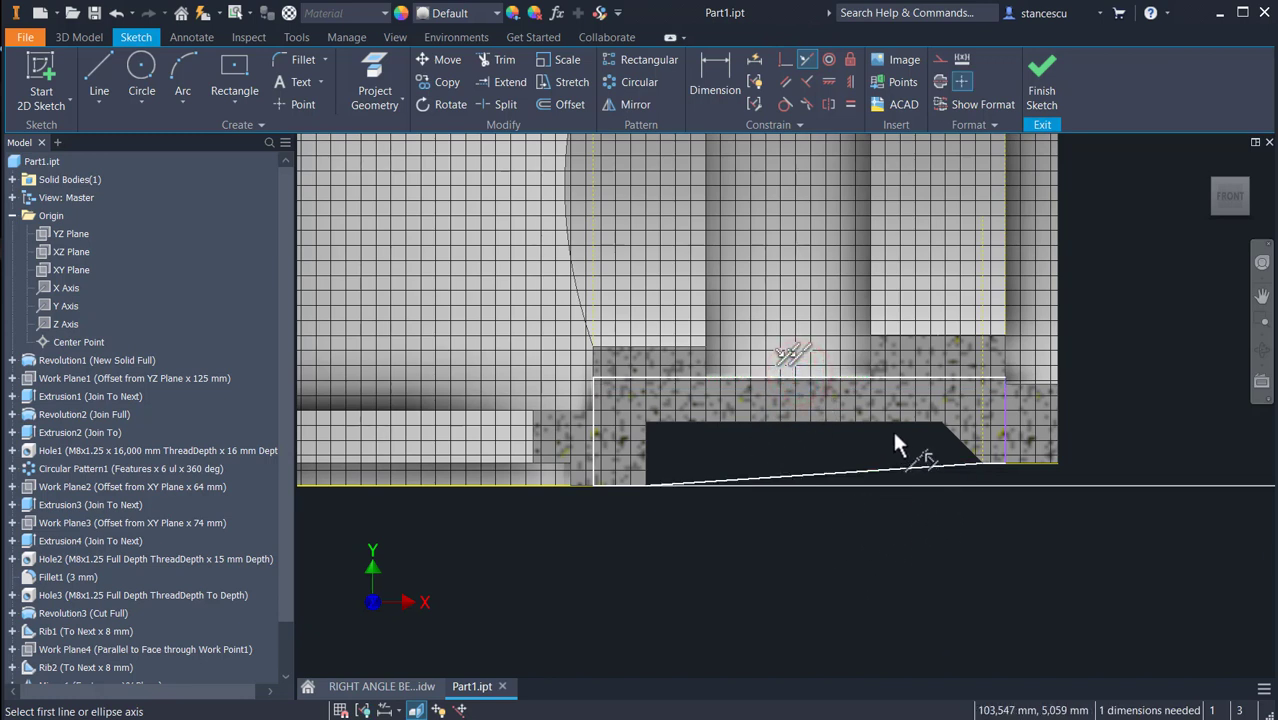
left_click(1005, 421)
left_click(1002, 353)
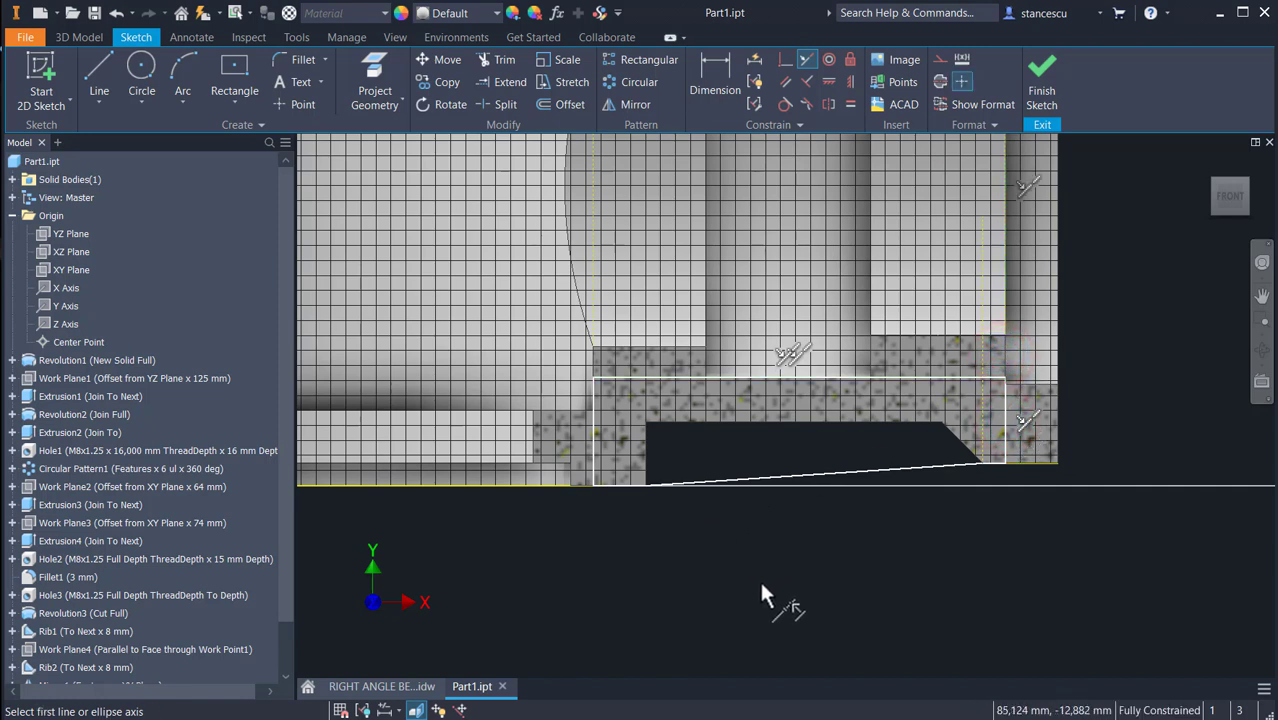
key("Escape")
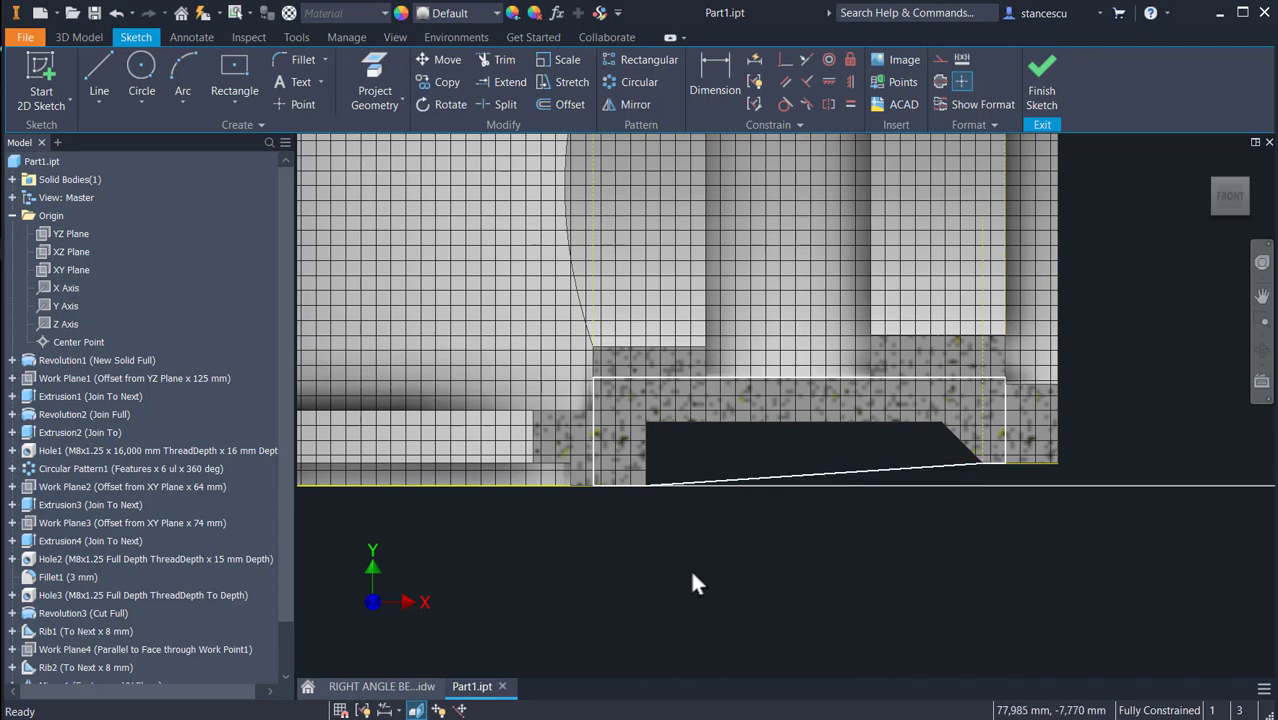
left_click(1042, 90)
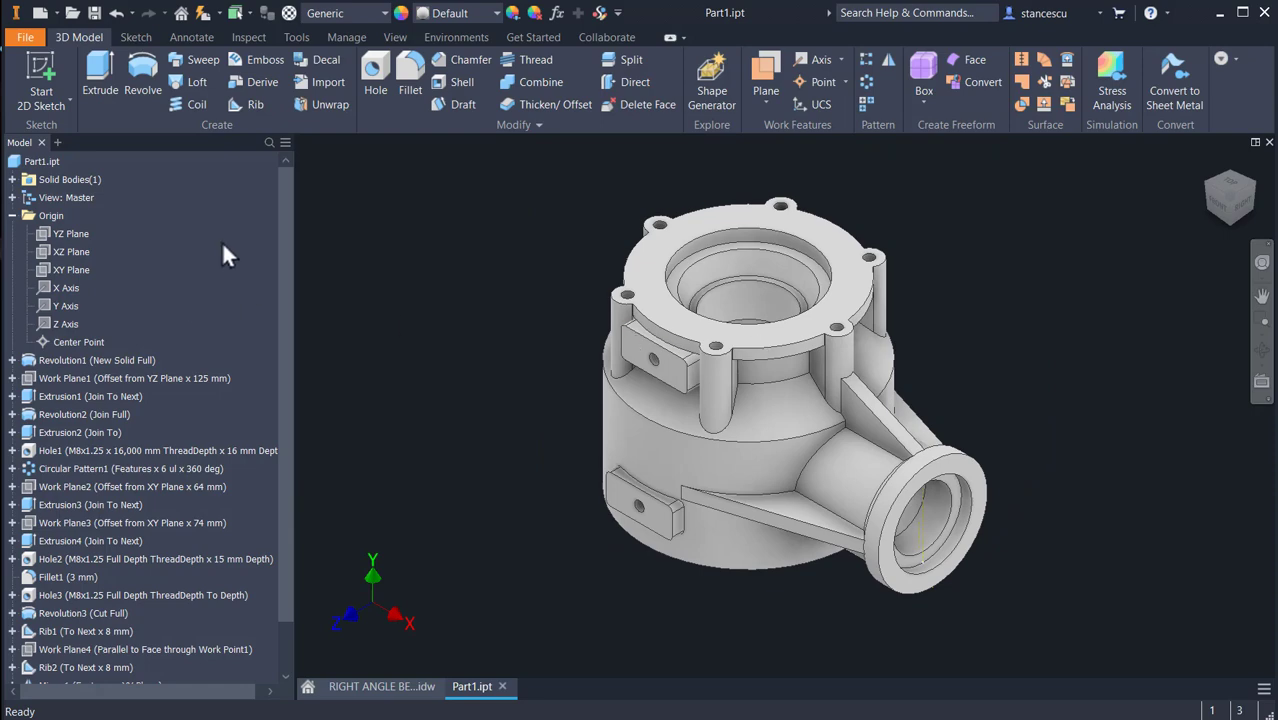
left_click(100, 75)
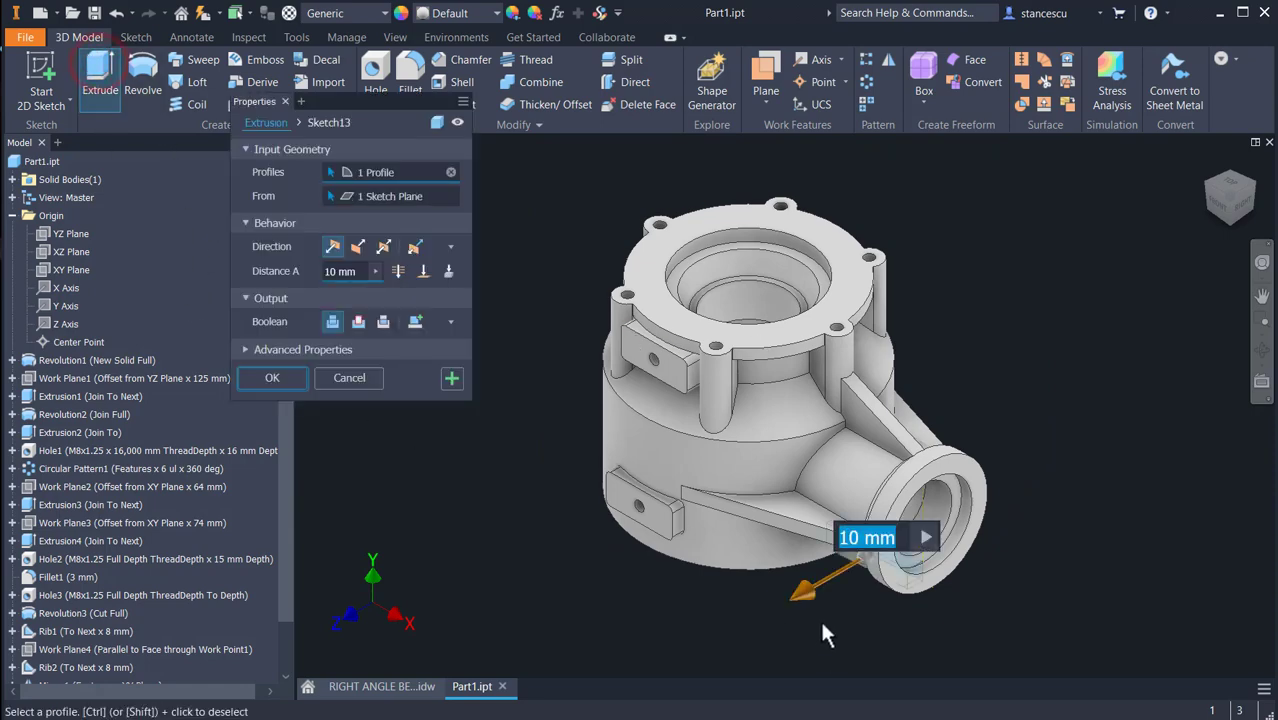
middle_click_drag(820, 618, 862, 510, "shift")
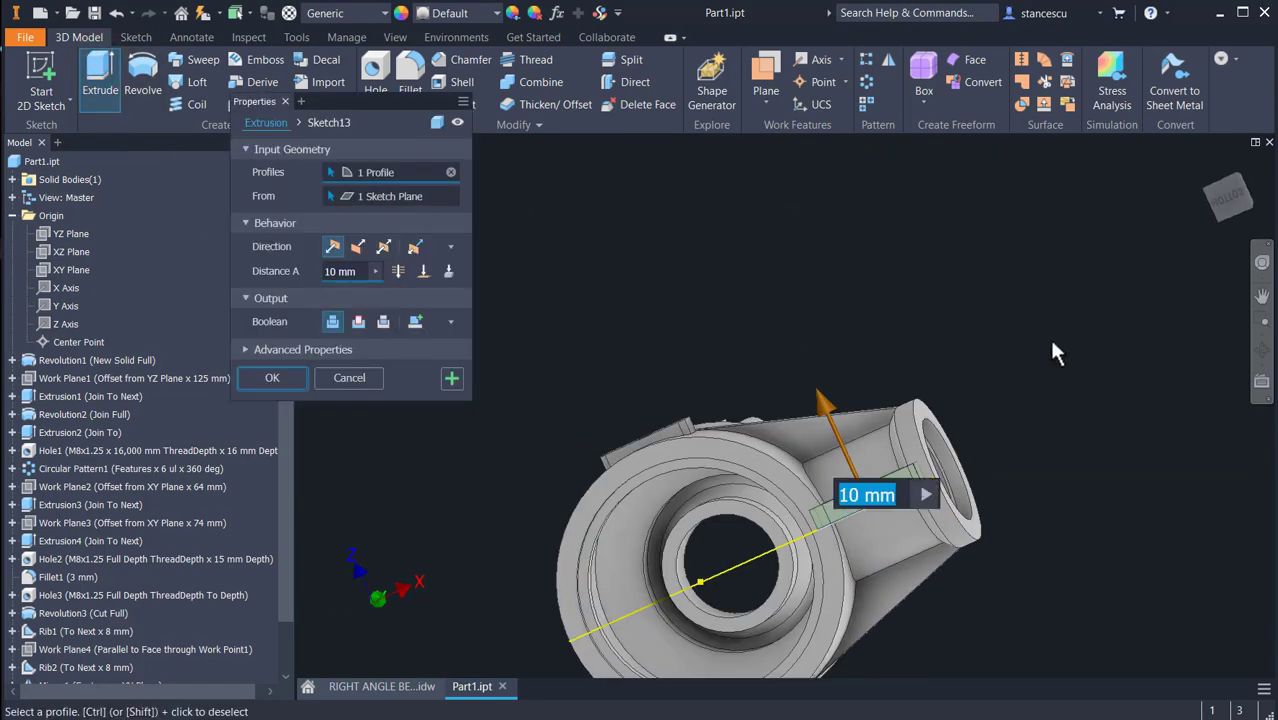
left_click(383, 246)
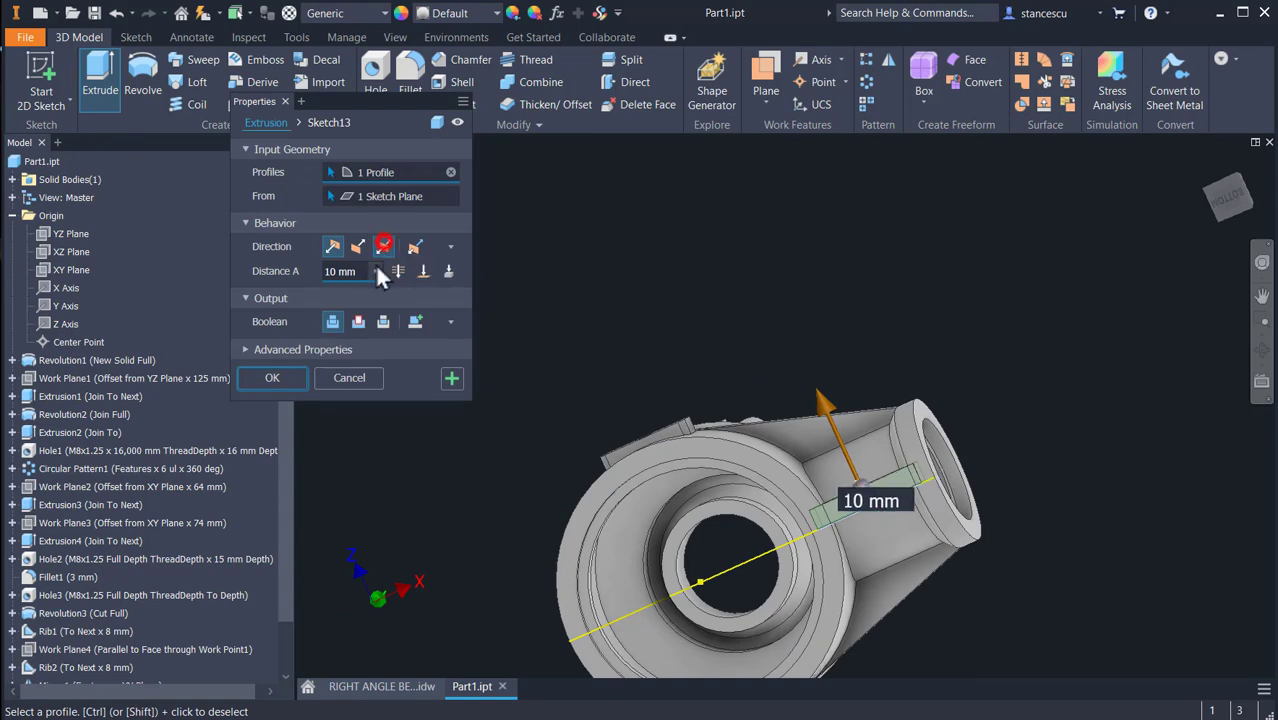
middle_click_drag(964, 508, 815, 580, "shift")
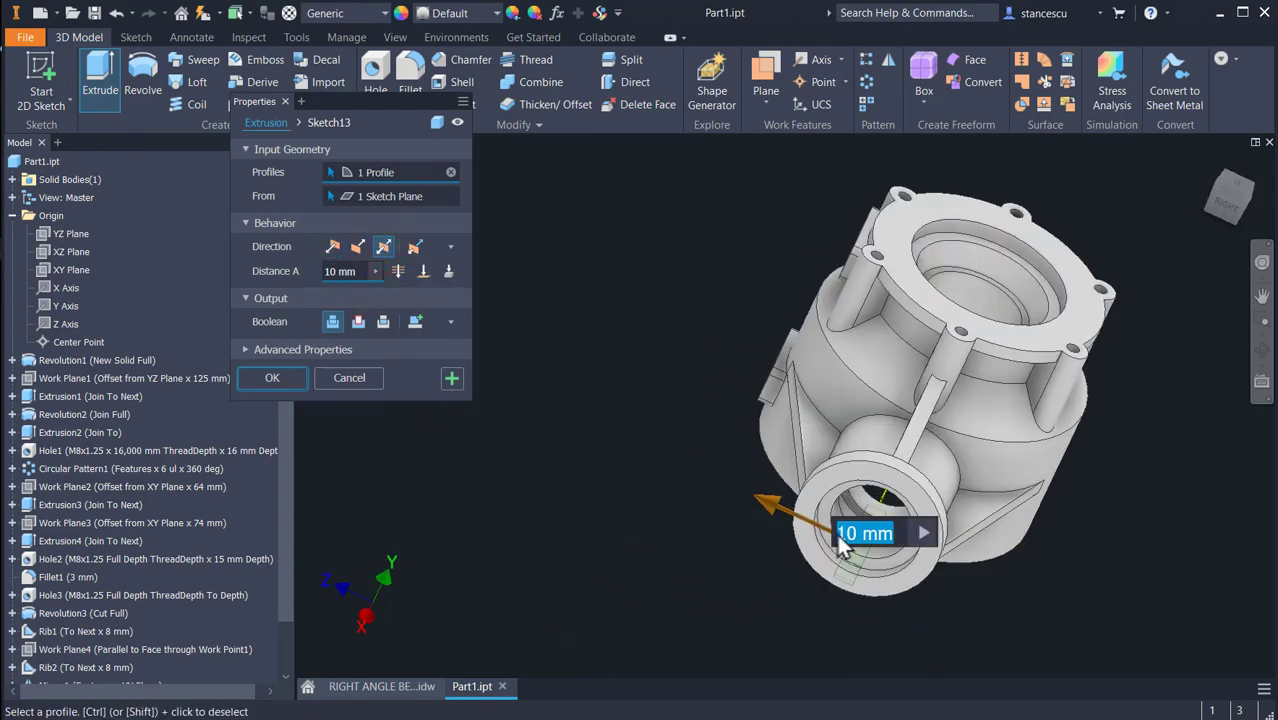
scroll(893, 558, "up", 3)
middle_click_drag(847, 536, 1021, 541, "shift")
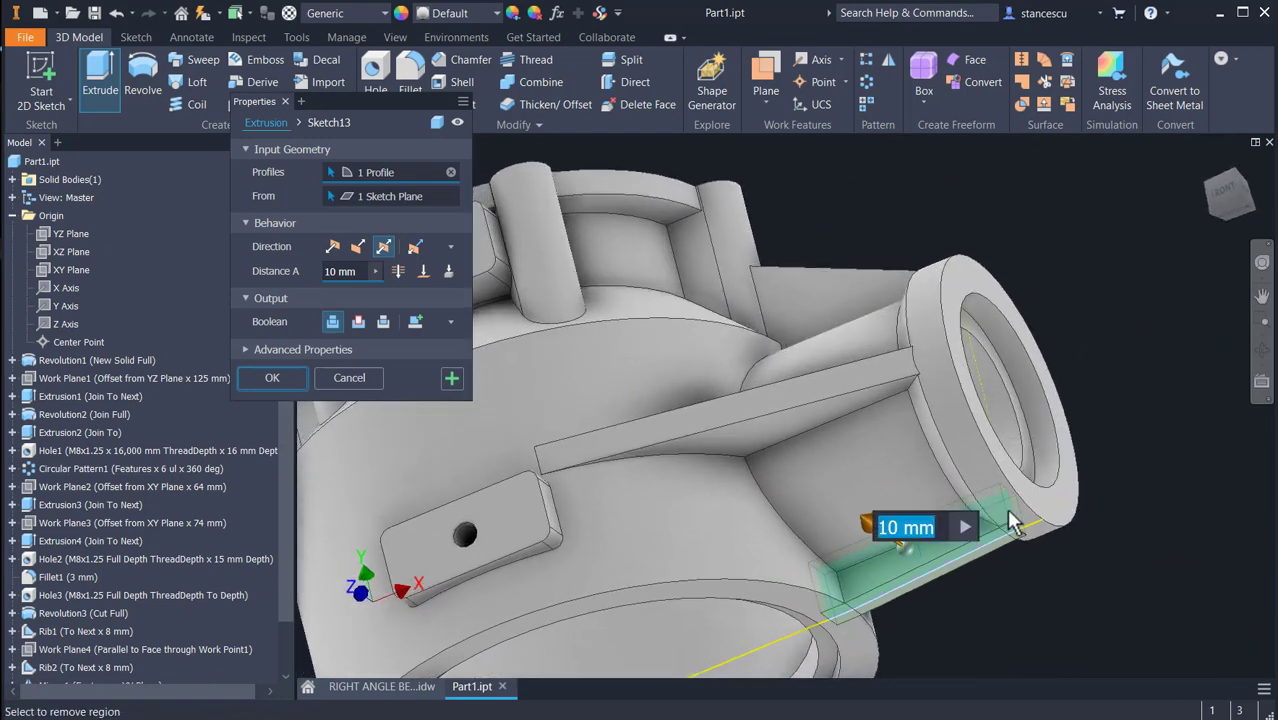
scroll(1021, 541, "up", 5)
scroll(993, 497, "up", 2)
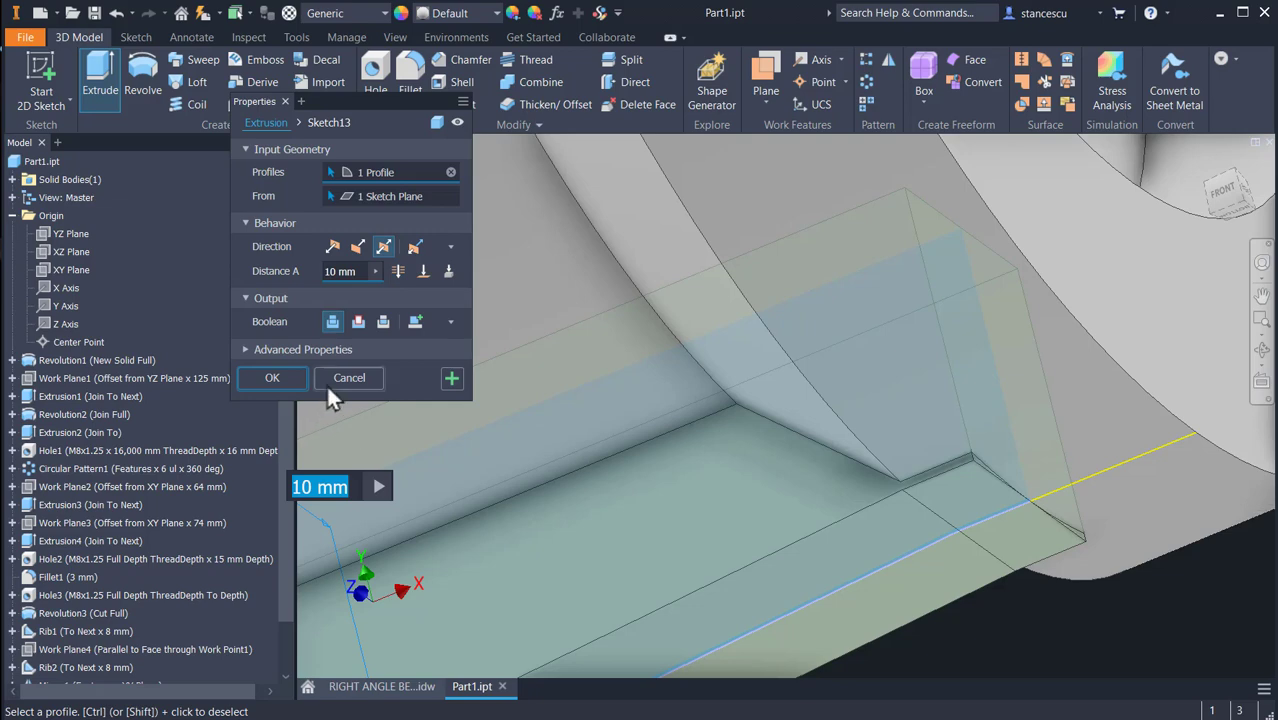
left_click(352, 379)
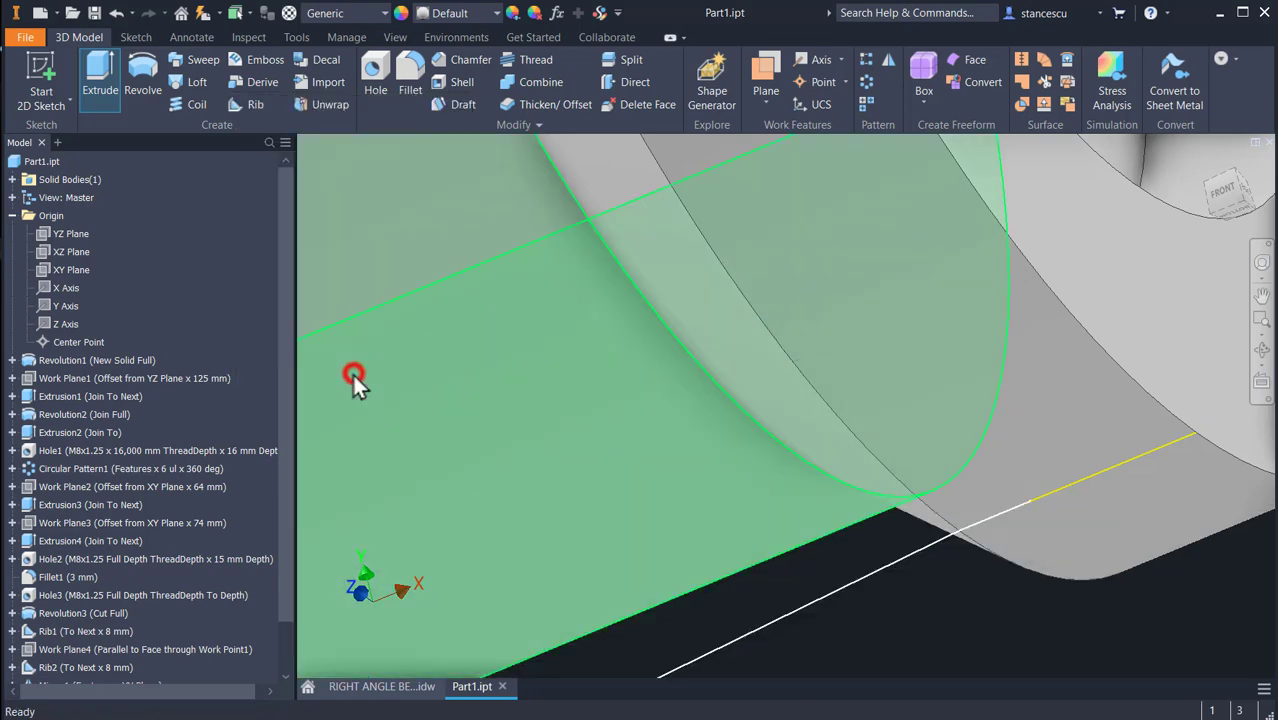
Reopen the rib sketch, slice the graphics at its plane, and delete the profile's outer vertical line and the 3 mm line.
scroll(228, 530, "down", 2)
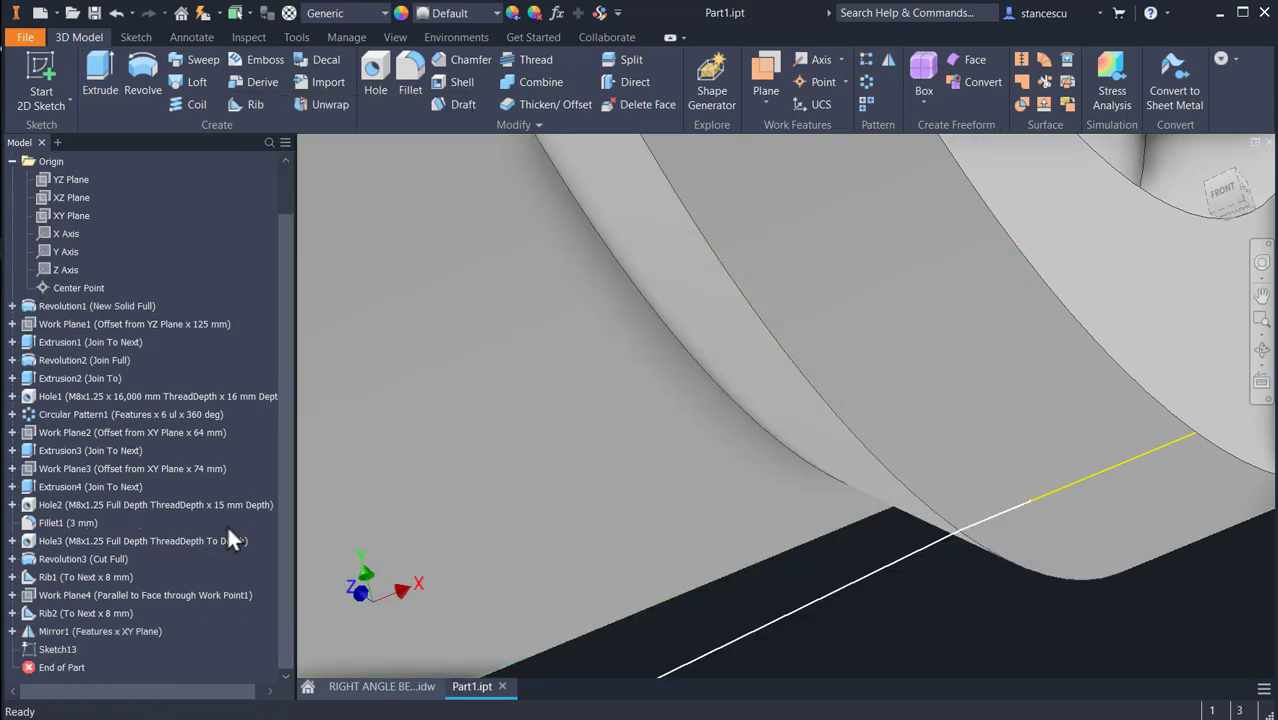
double_click(57, 649)
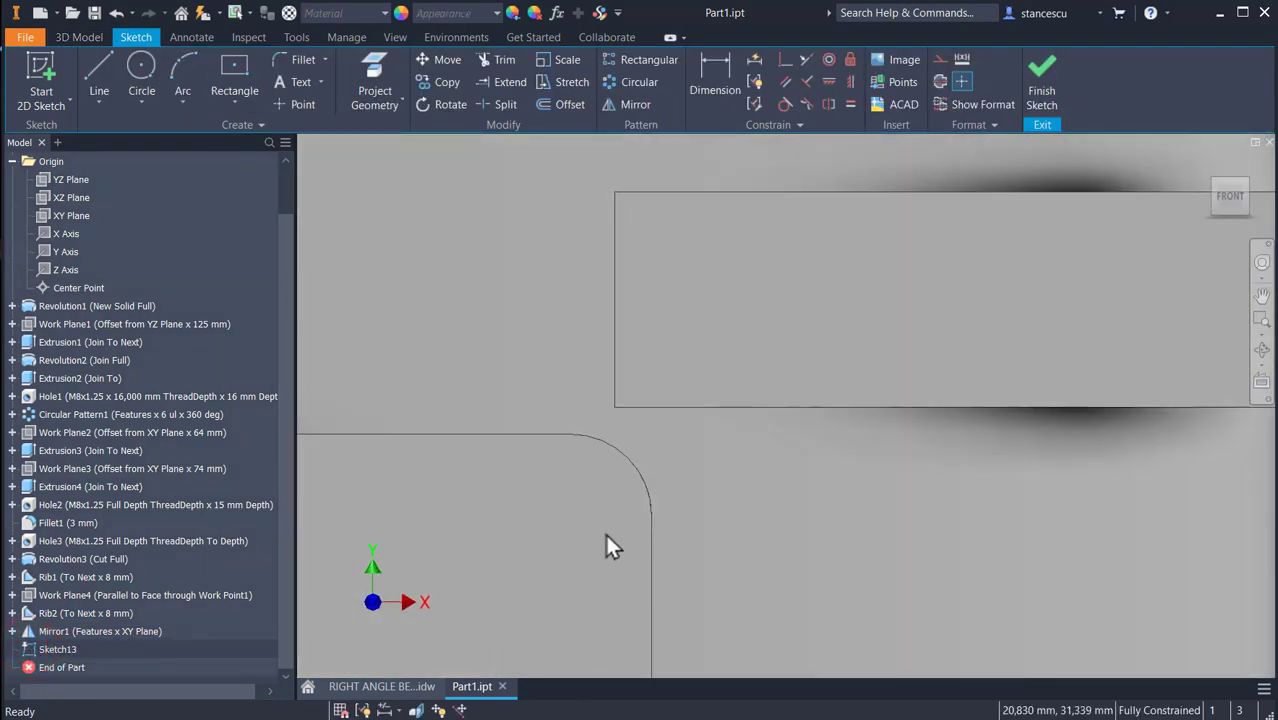
key("F7")
scroll(848, 494, "up", 5)
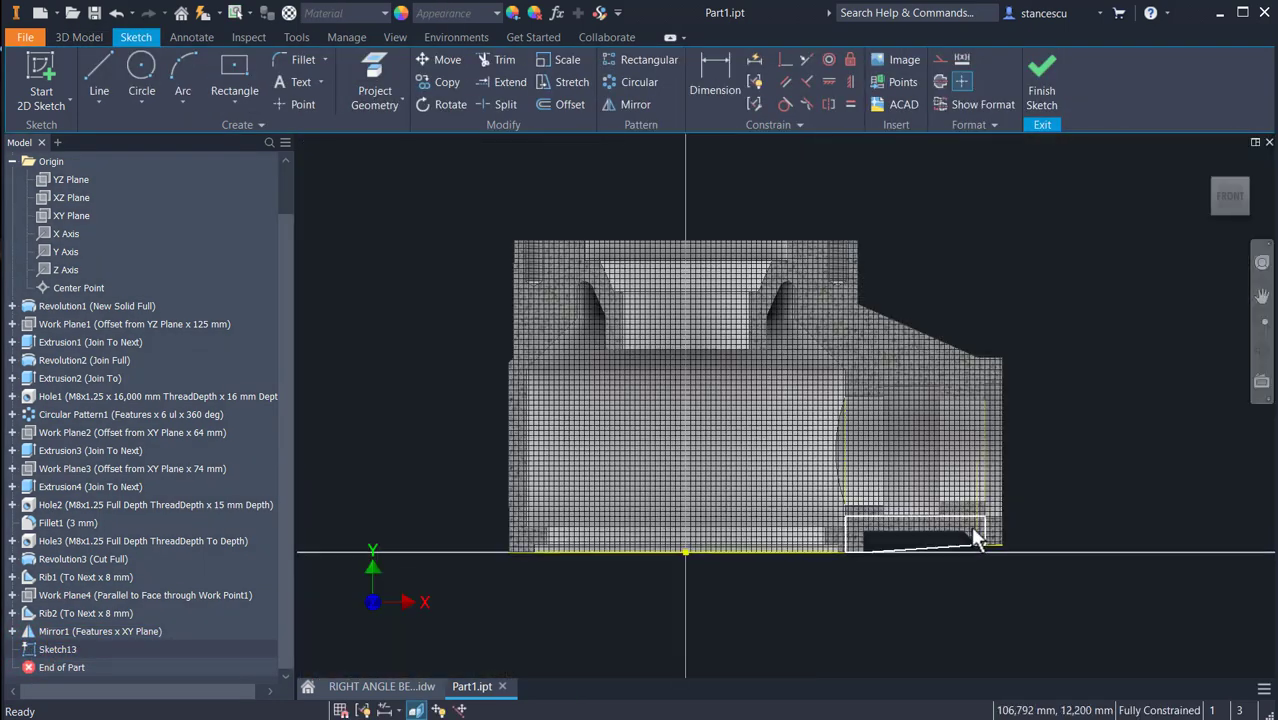
scroll(1039, 523, "up", 3)
middle_click_drag(1039, 523, 1050, 425)
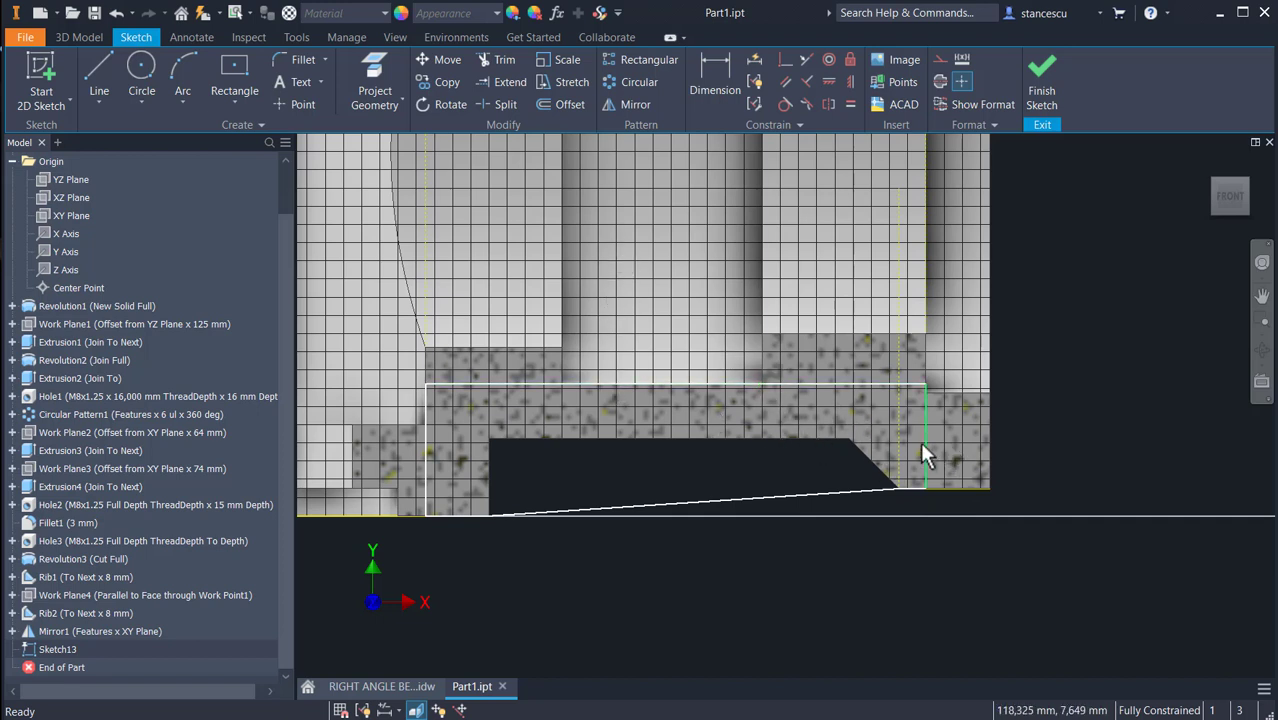
key("Escape")
left_click(922, 455)
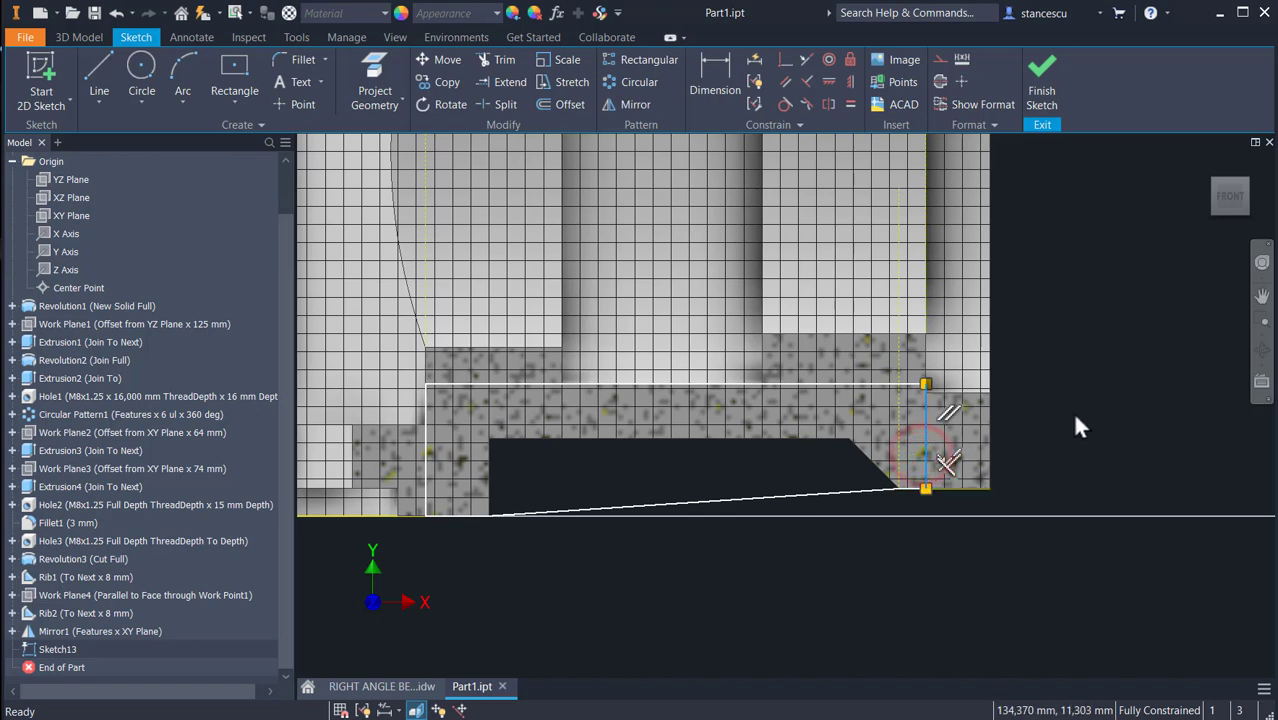
key("Delete")
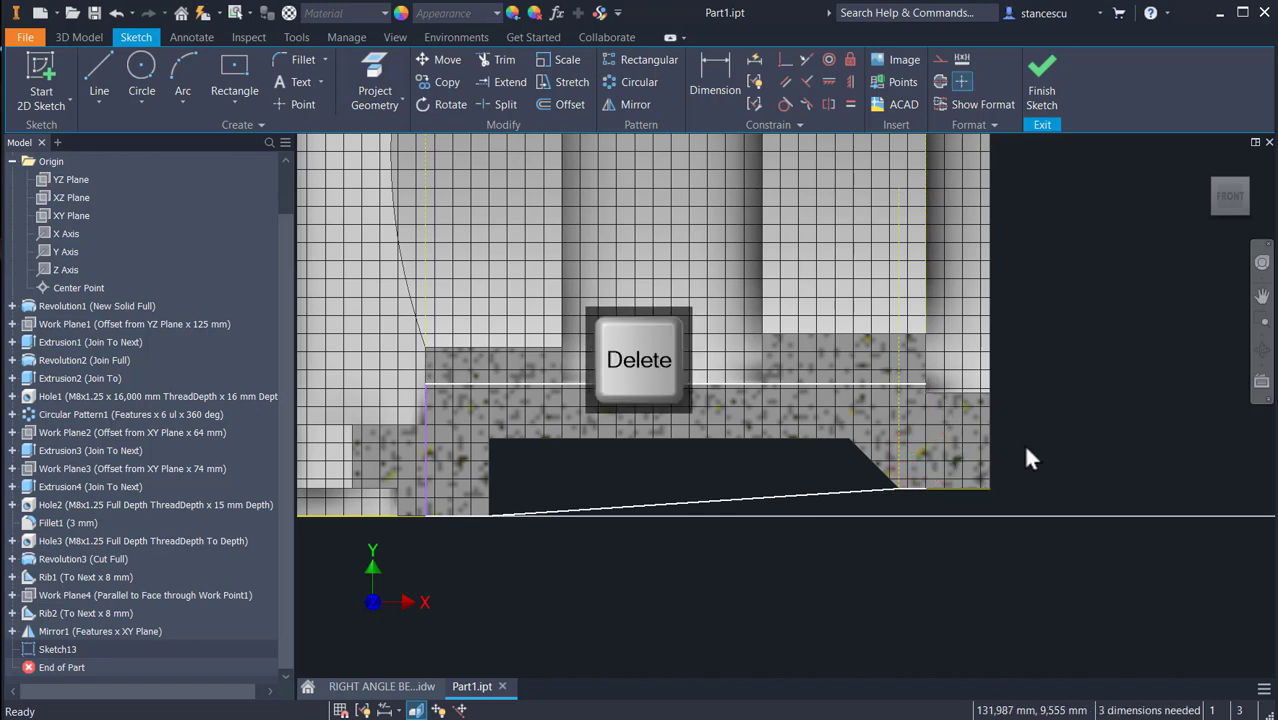
left_click(910, 487)
key("Delete")
Draw a vertical line from the sloped line's upper end to the upper horizontal line and trim the horizontal line's excess beyond it.
left_click(91, 61)
left_click(898, 488)
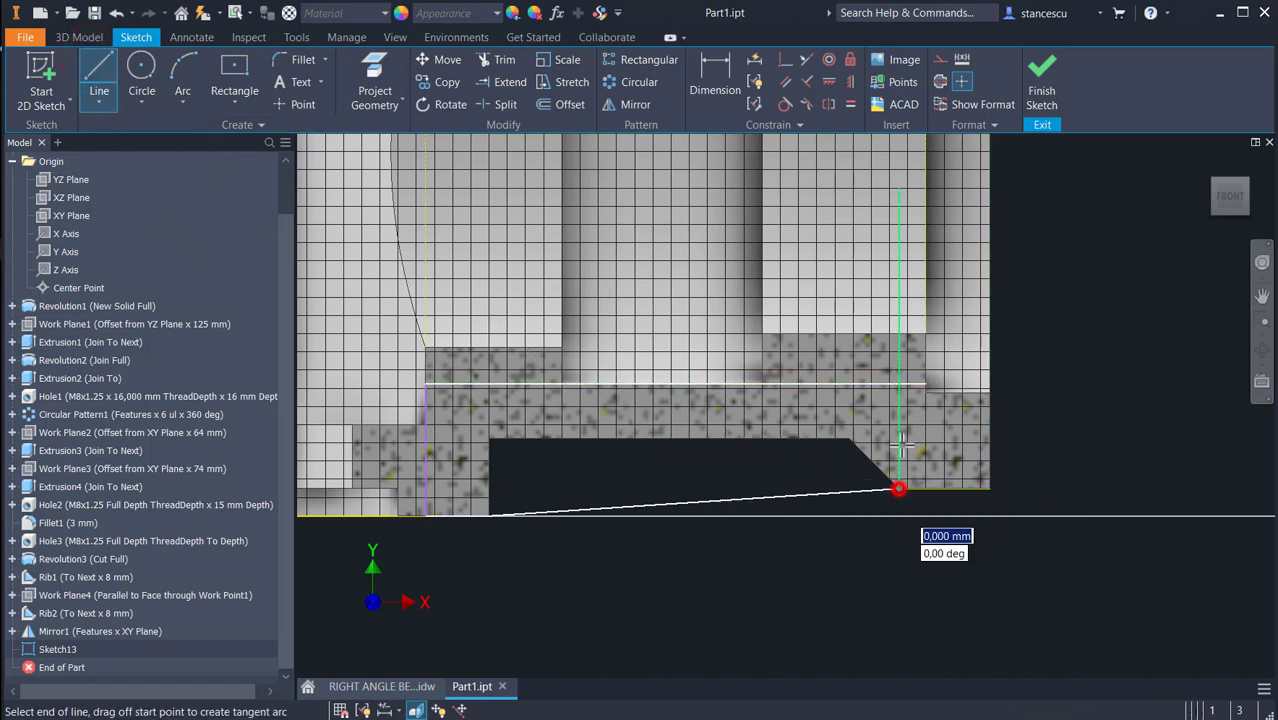
double_click(899, 384)
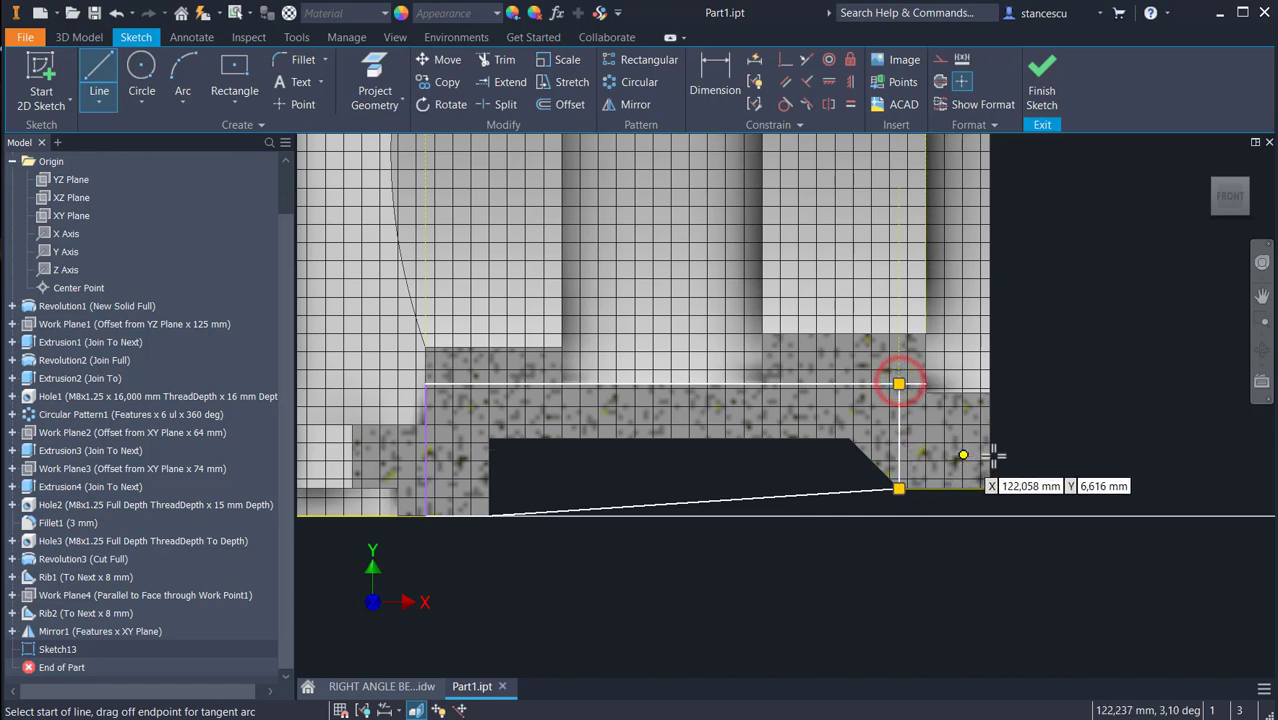
key("Escape")
key("Escape")
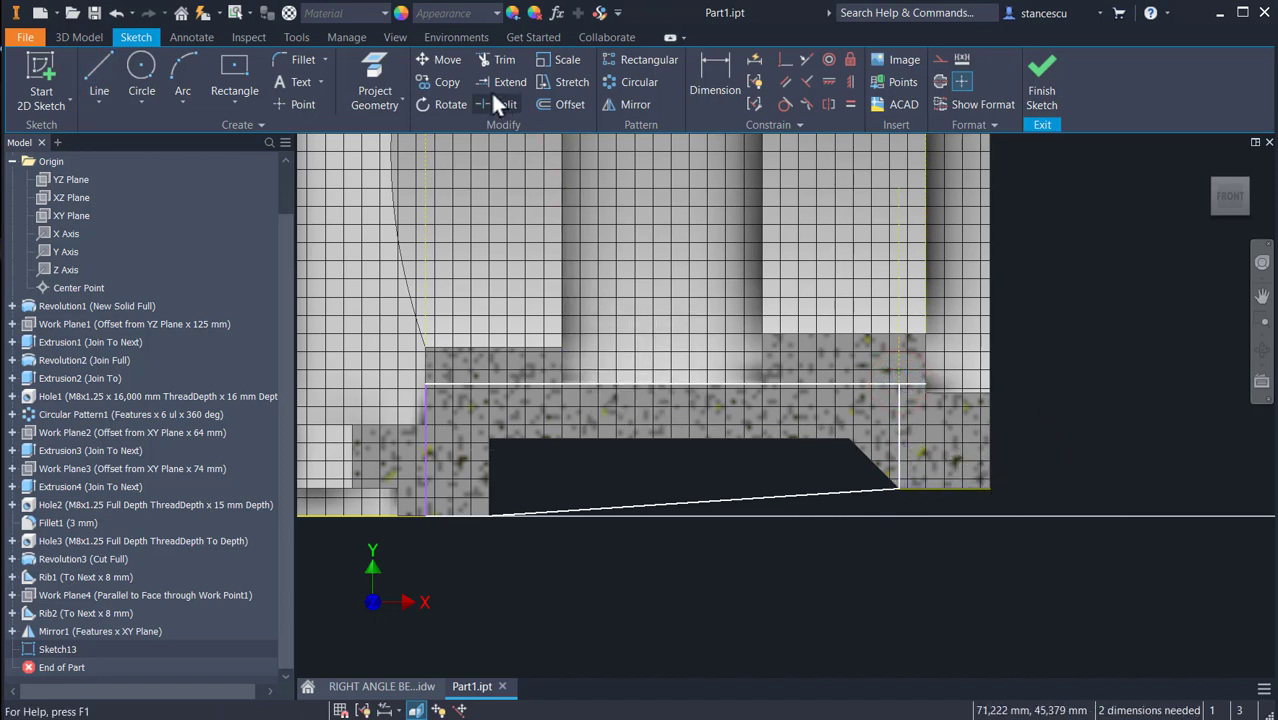
left_click(499, 62)
left_click(913, 385)
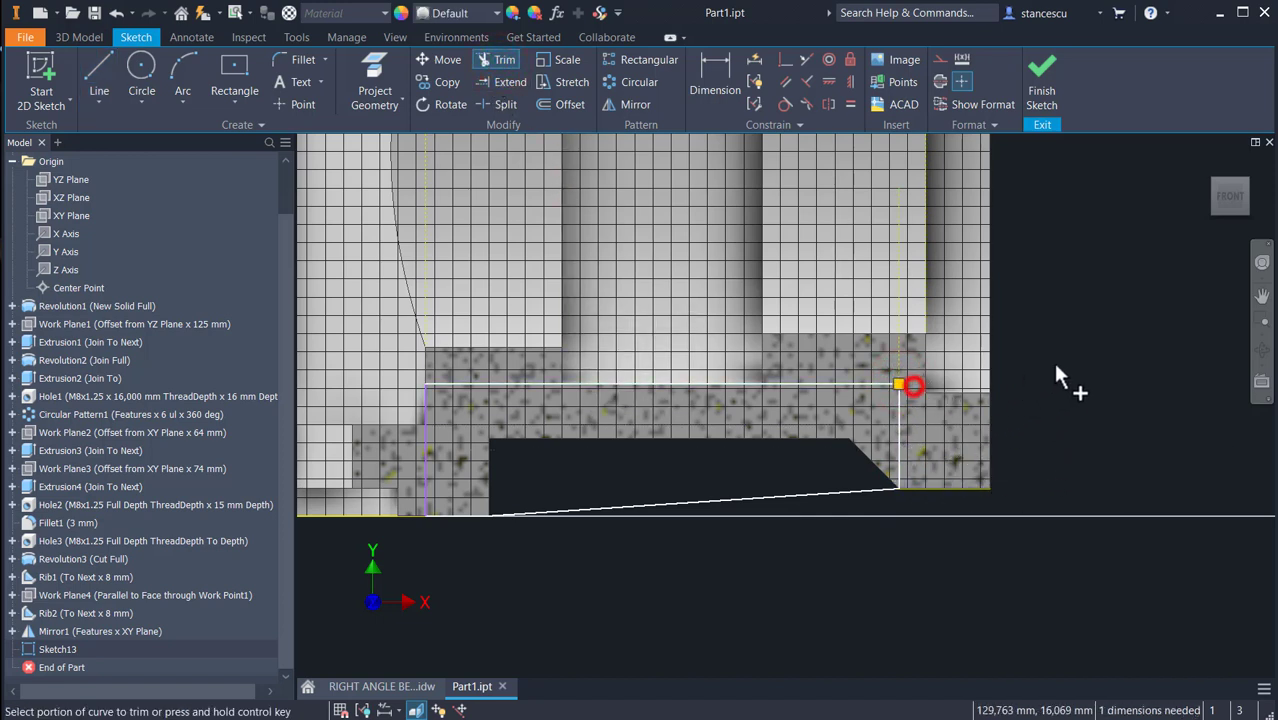
Finish the rib sketch and extrude its profile symmetrically by 8 mm, joined to the housing.
left_click(1043, 88)
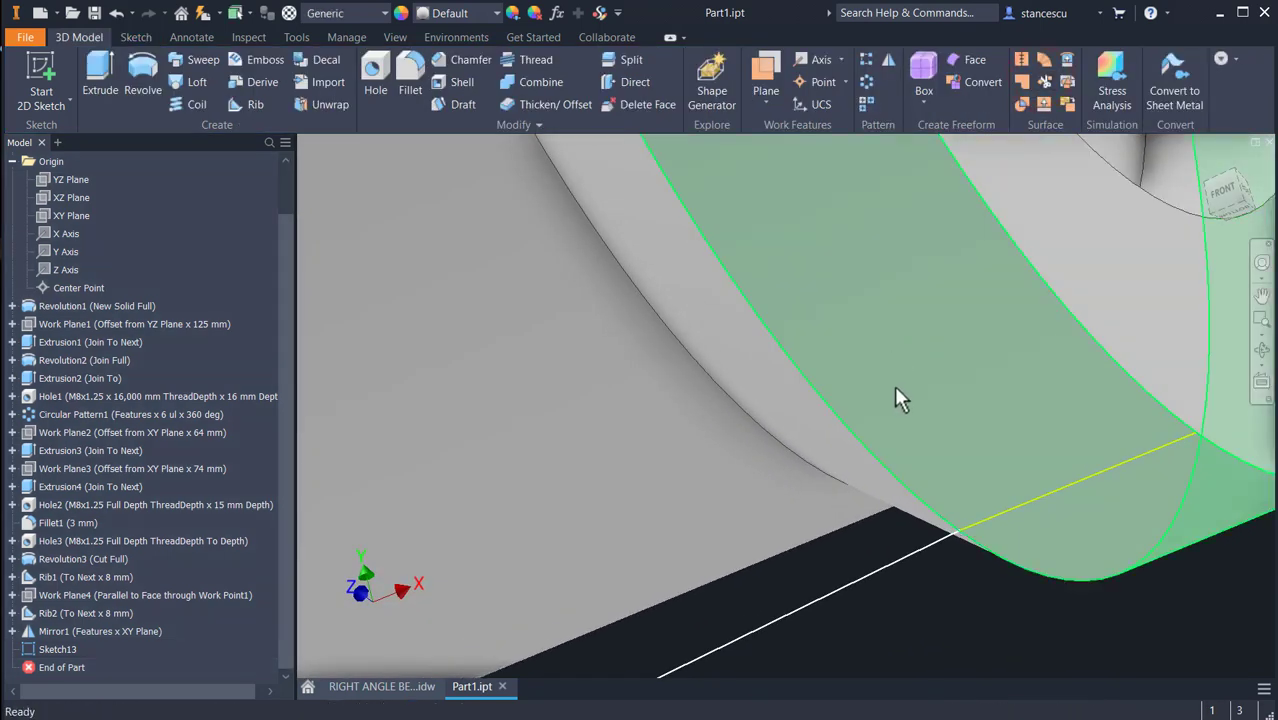
middle_click_drag(894, 385, 966, 170)
mouse_move(913, 458)
middle_mouse_down()
mouse_move(1001, 362)
mouse_move(1122, 317)
middle_mouse_up()
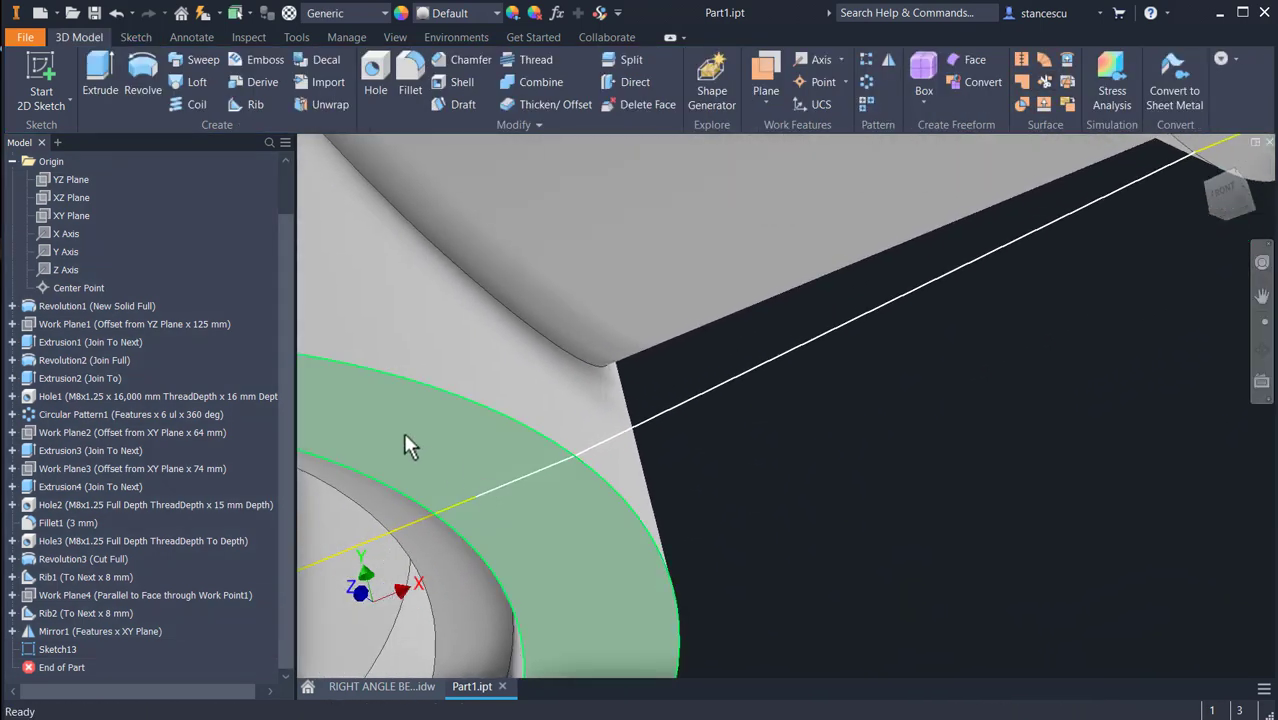
scroll(552, 478, "down", 3)
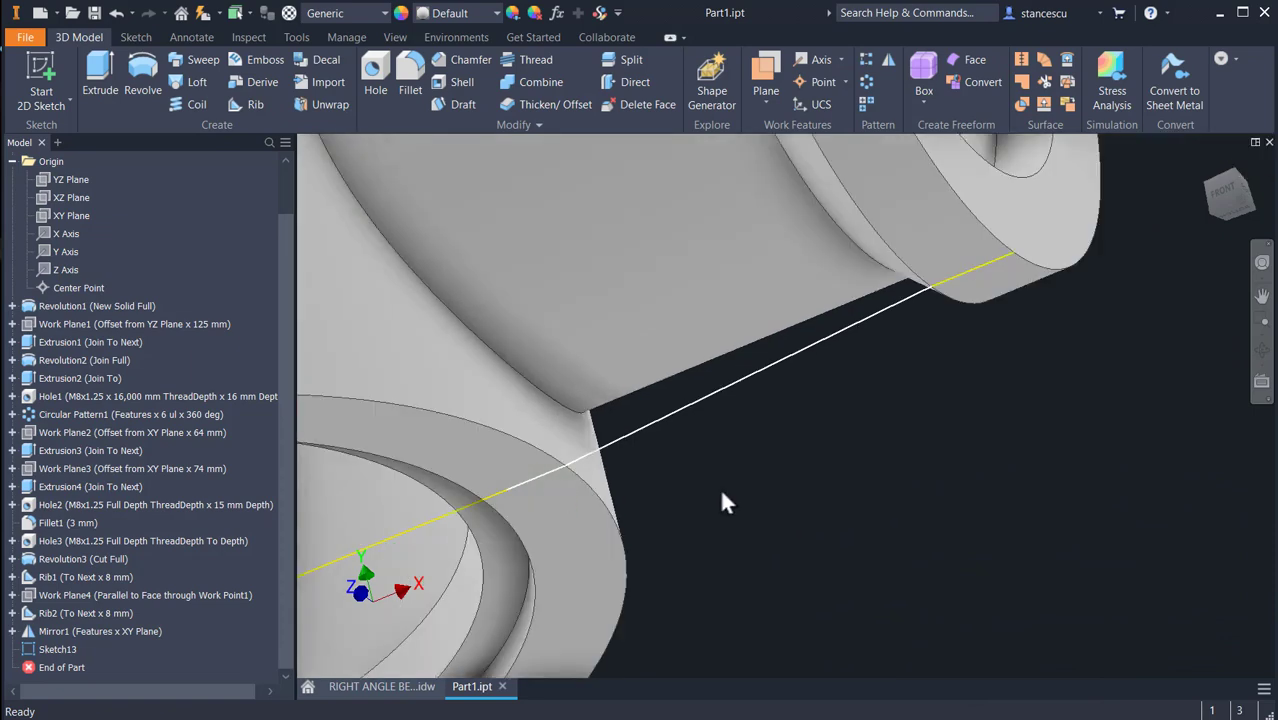
scroll(719, 487, "down", 2)
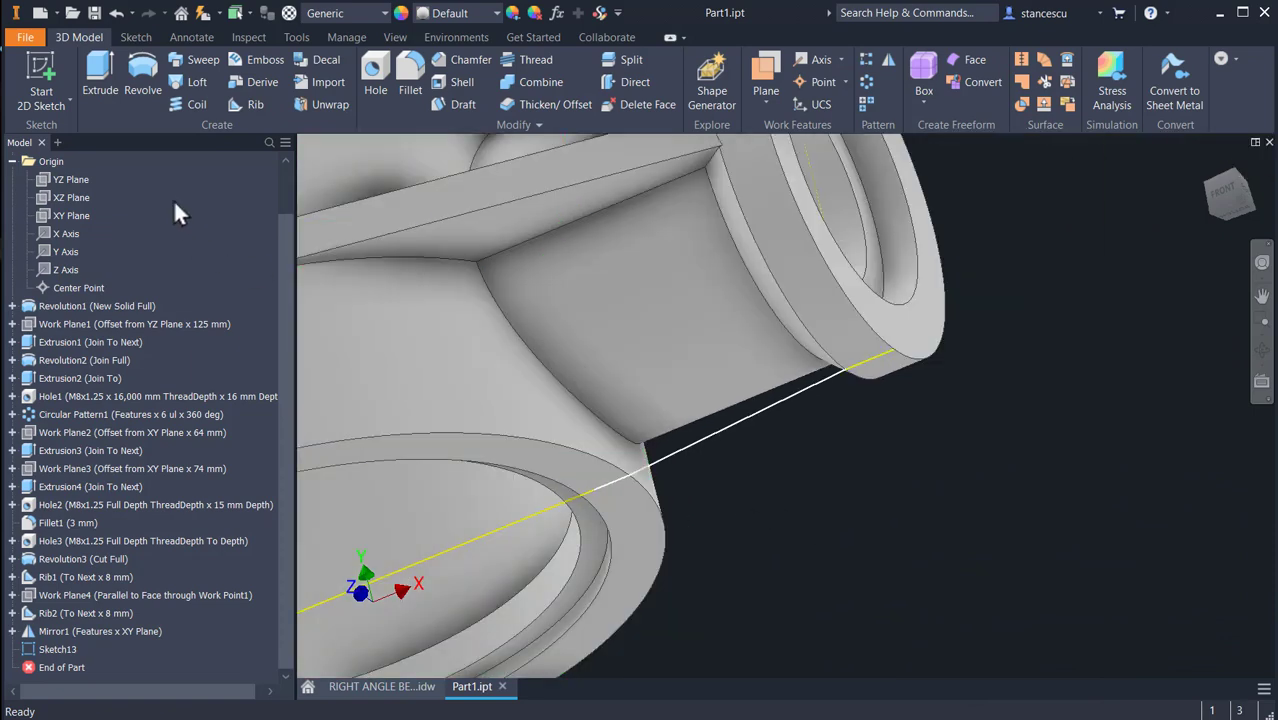
left_click(101, 78)
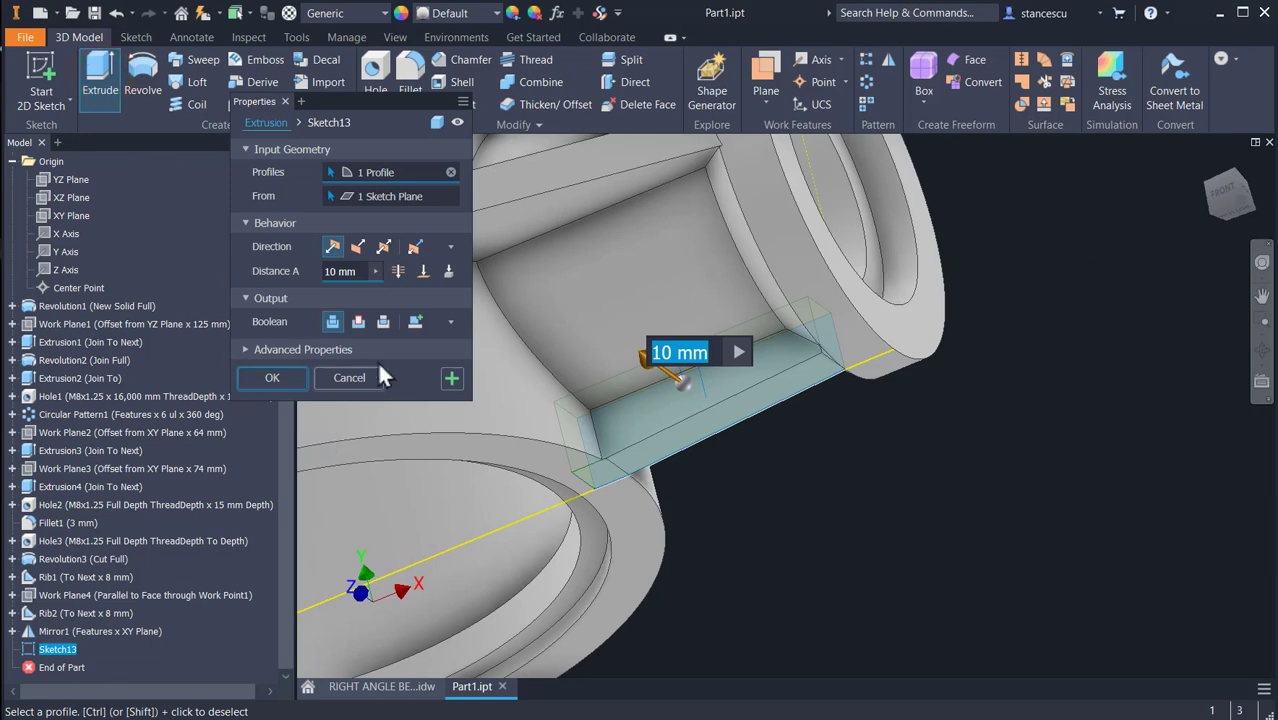
left_click(383, 246)
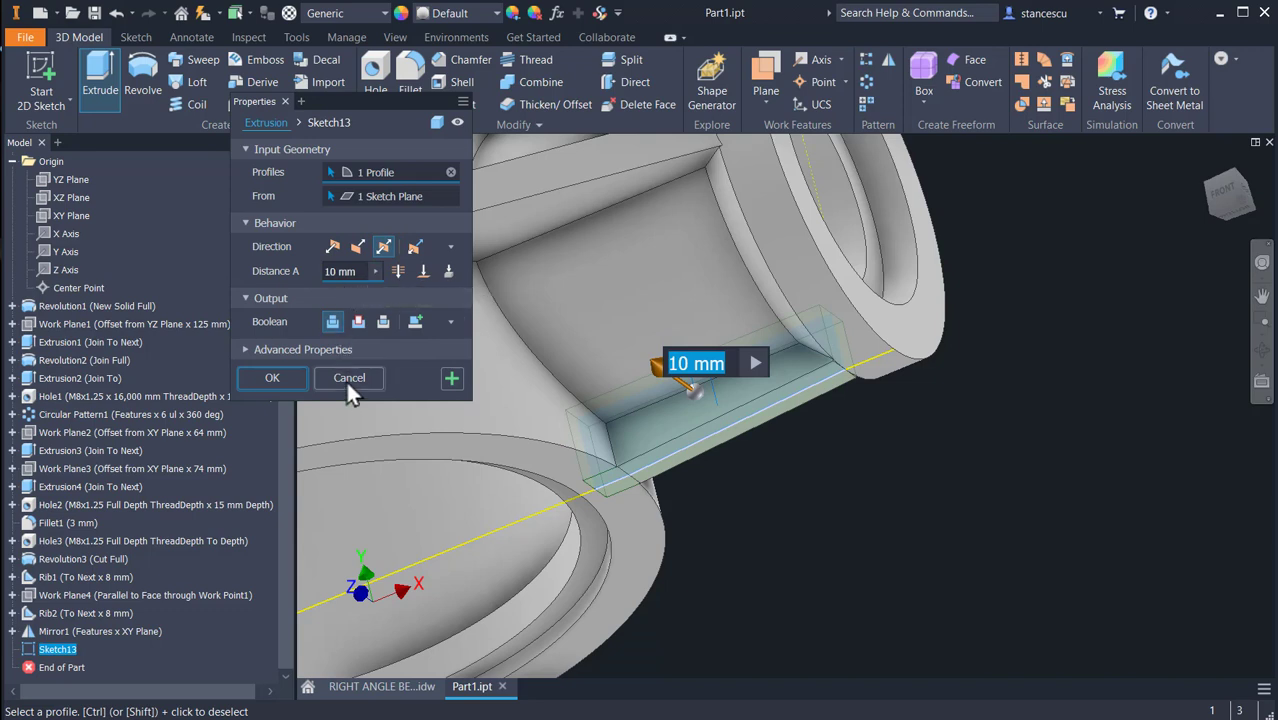
type("8")
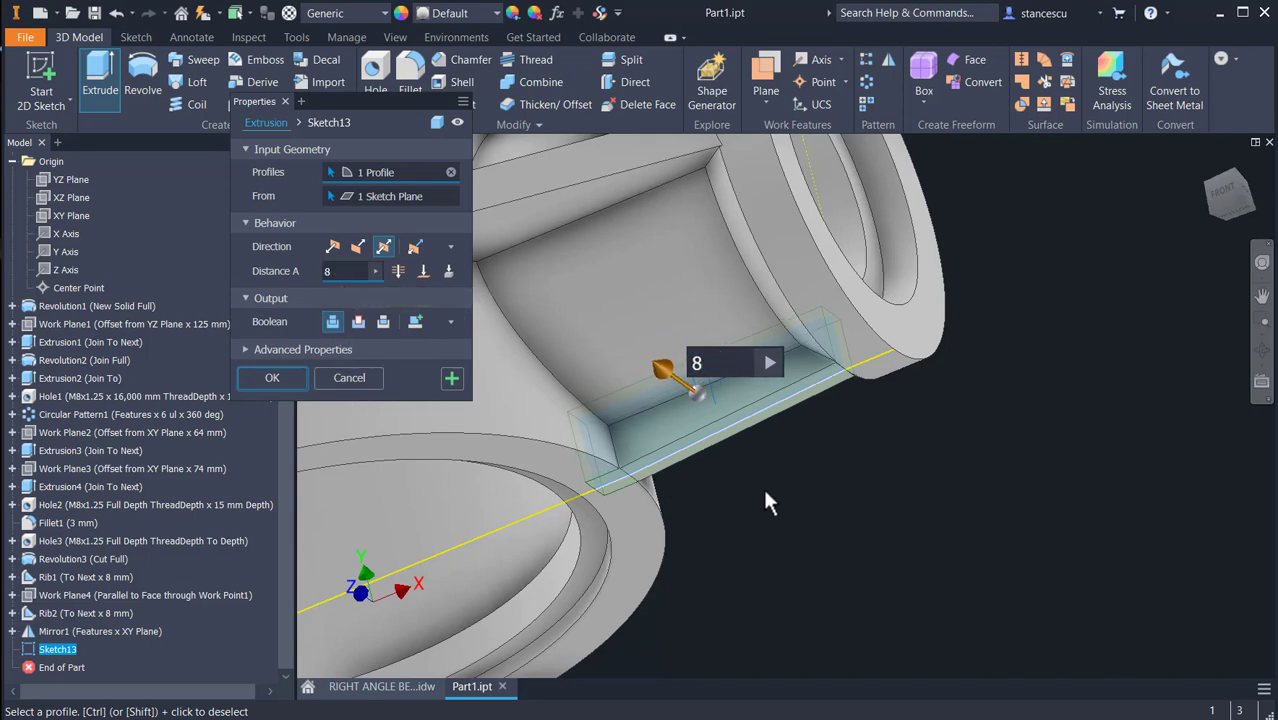
middle_click_drag(893, 517, 905, 562, "shift")
scroll(601, 484, "up", 3)
middle_click_drag(1110, 442, 911, 713)
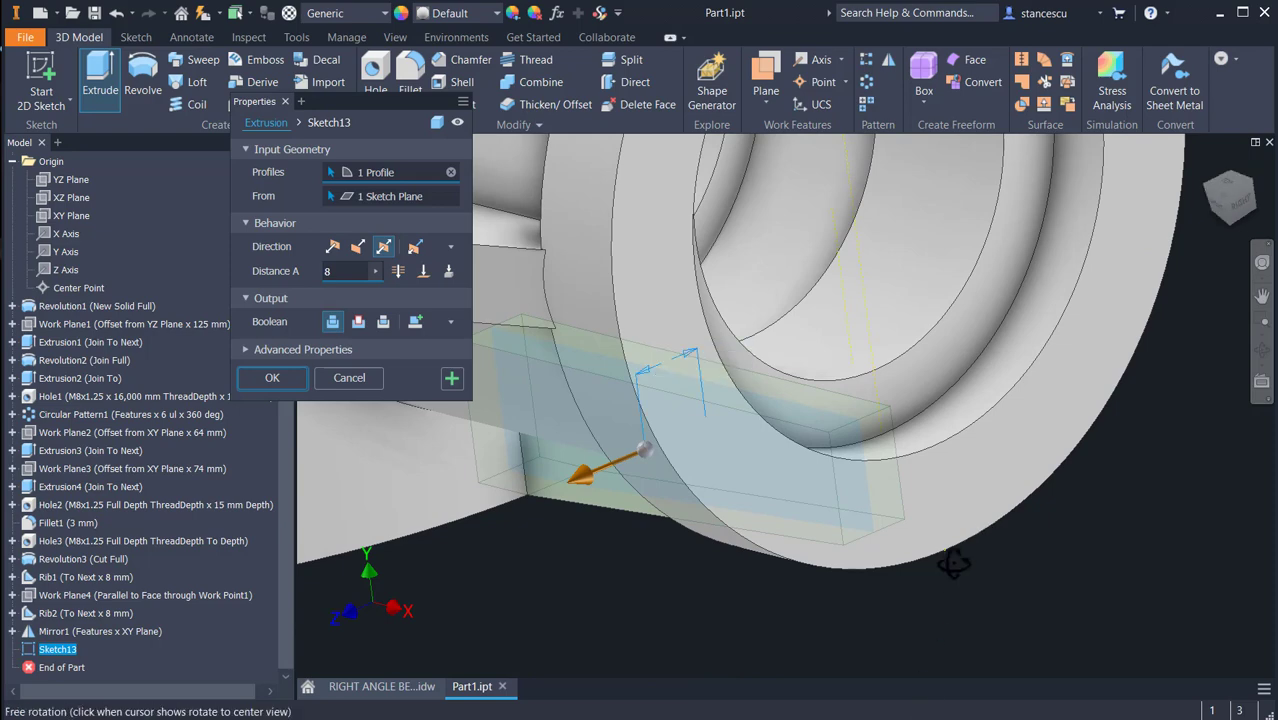
middle_click_drag(940, 590, 1030, 490, "shift")
middle_click_drag(1022, 510, 978, 487, "shift")
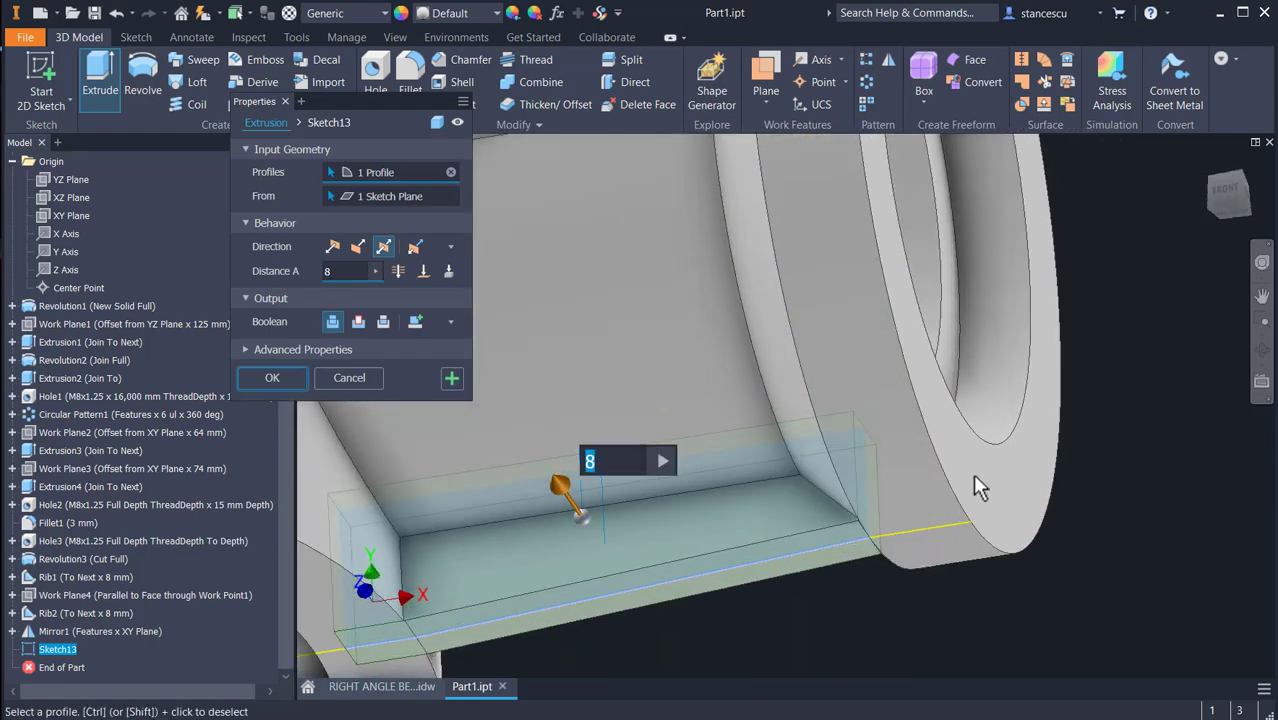
left_click(266, 380)
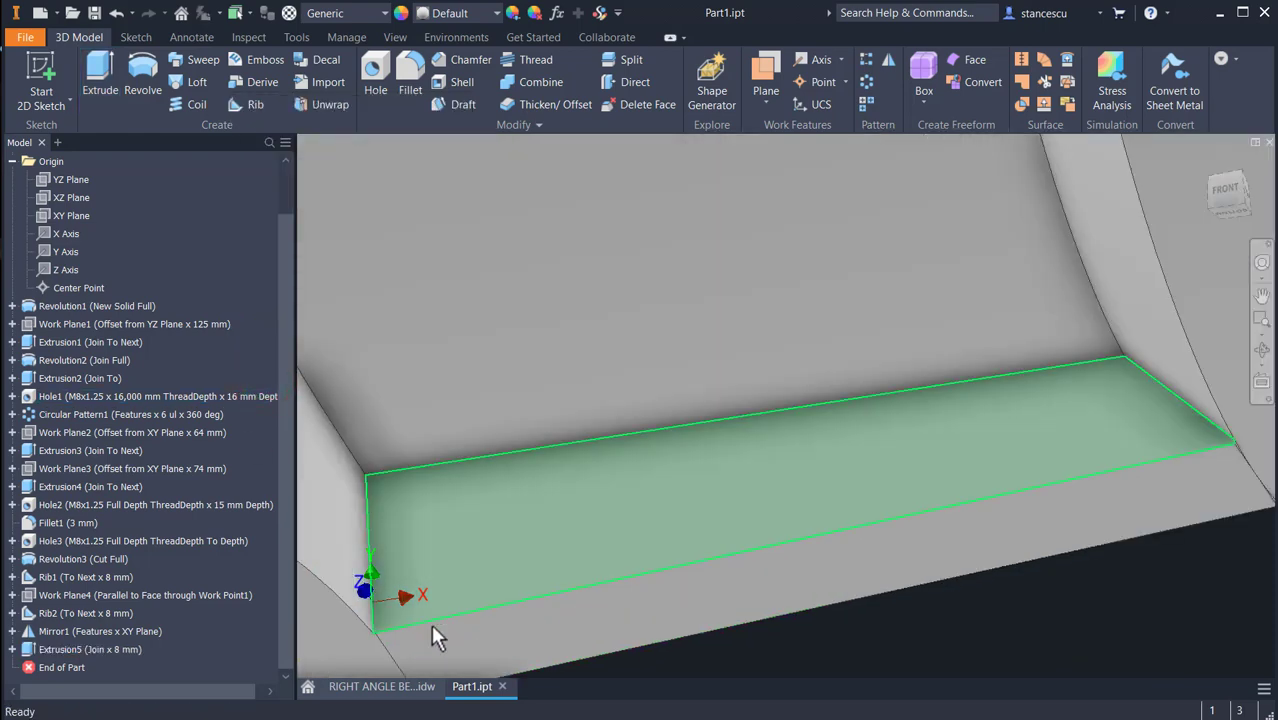
Examine the junction between the new bottom rib and the housing's base ring, and return to the isometric view.
middle_click_drag(505, 590, 673, 348)
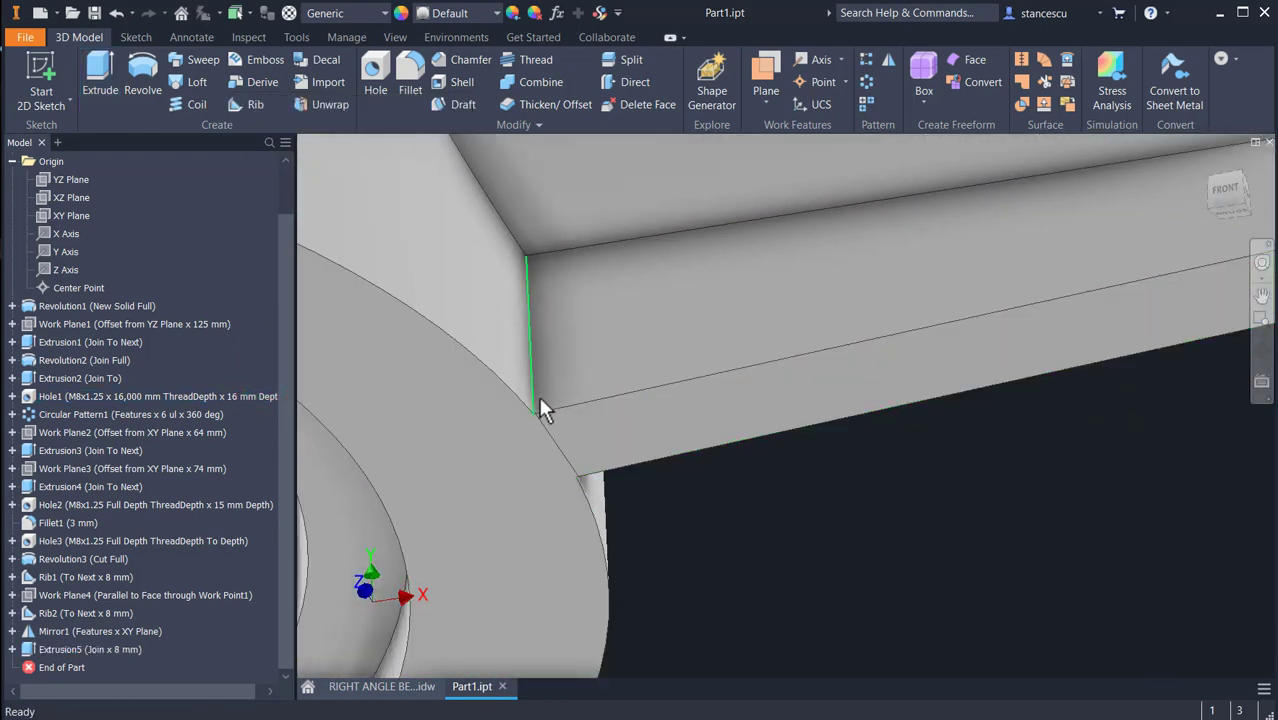
scroll(532, 416, "down", 2)
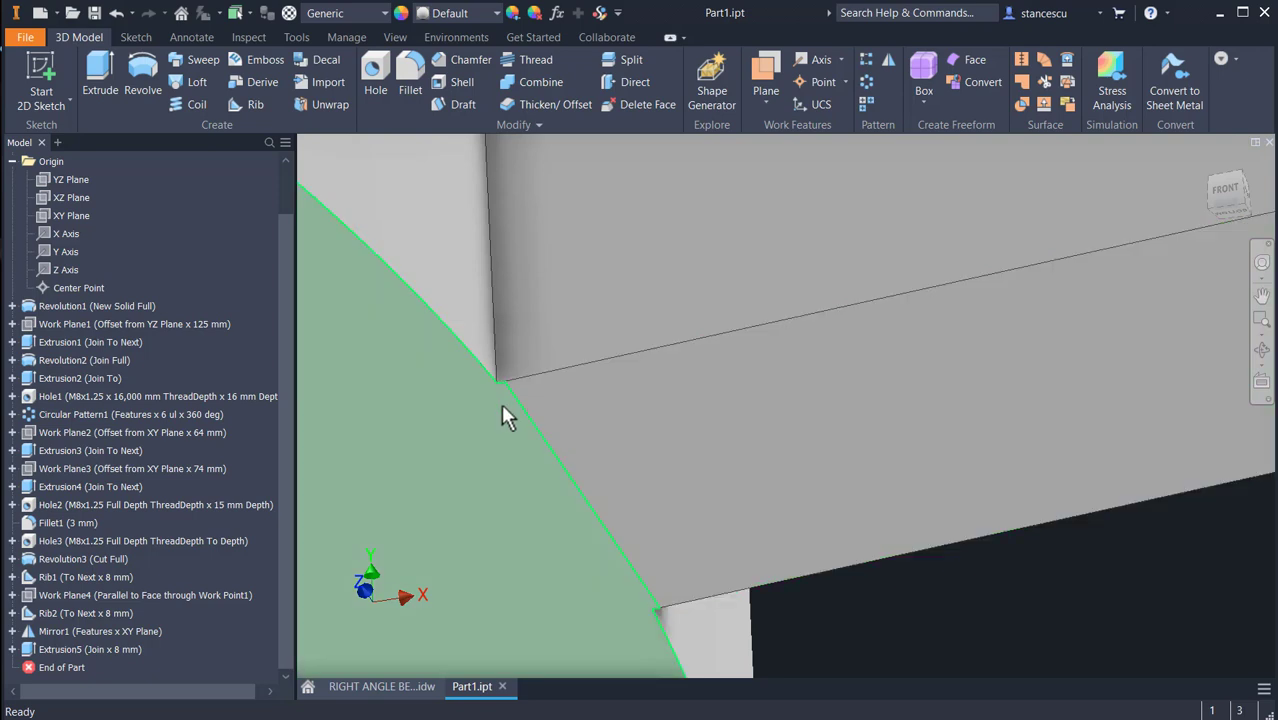
scroll(484, 381, "down", 2)
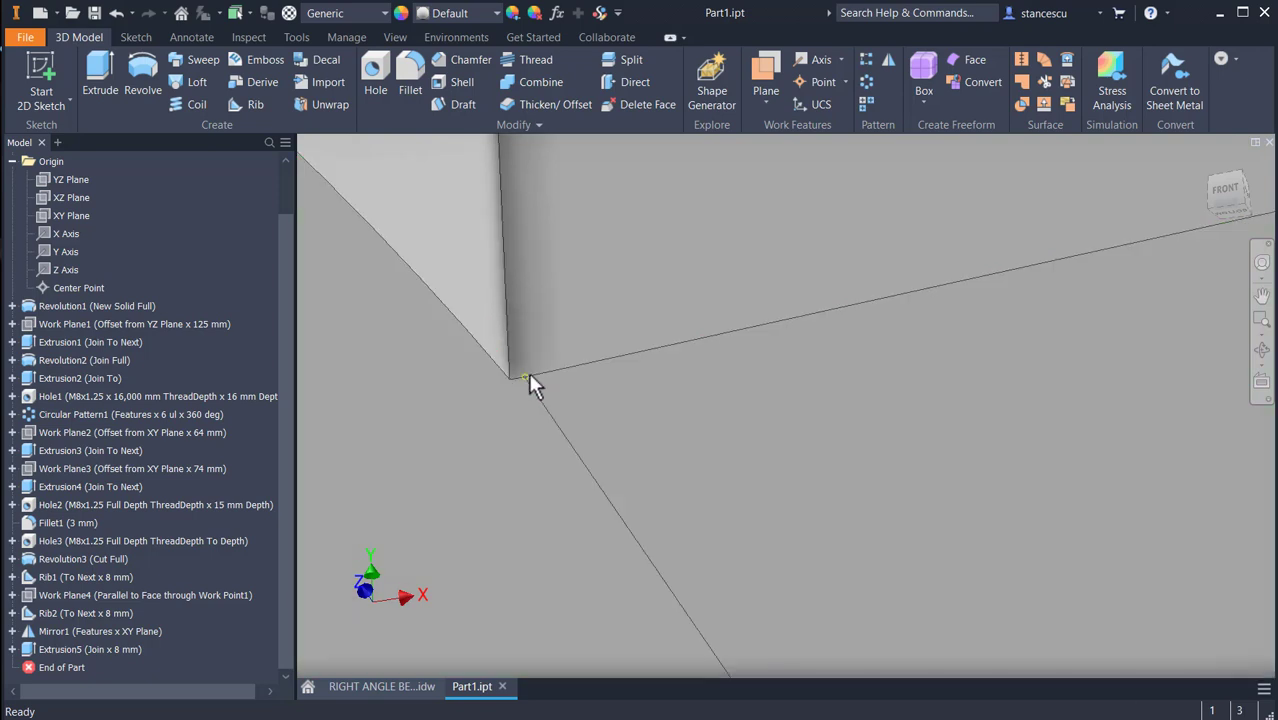
middle_click_drag(692, 503, 719, 314)
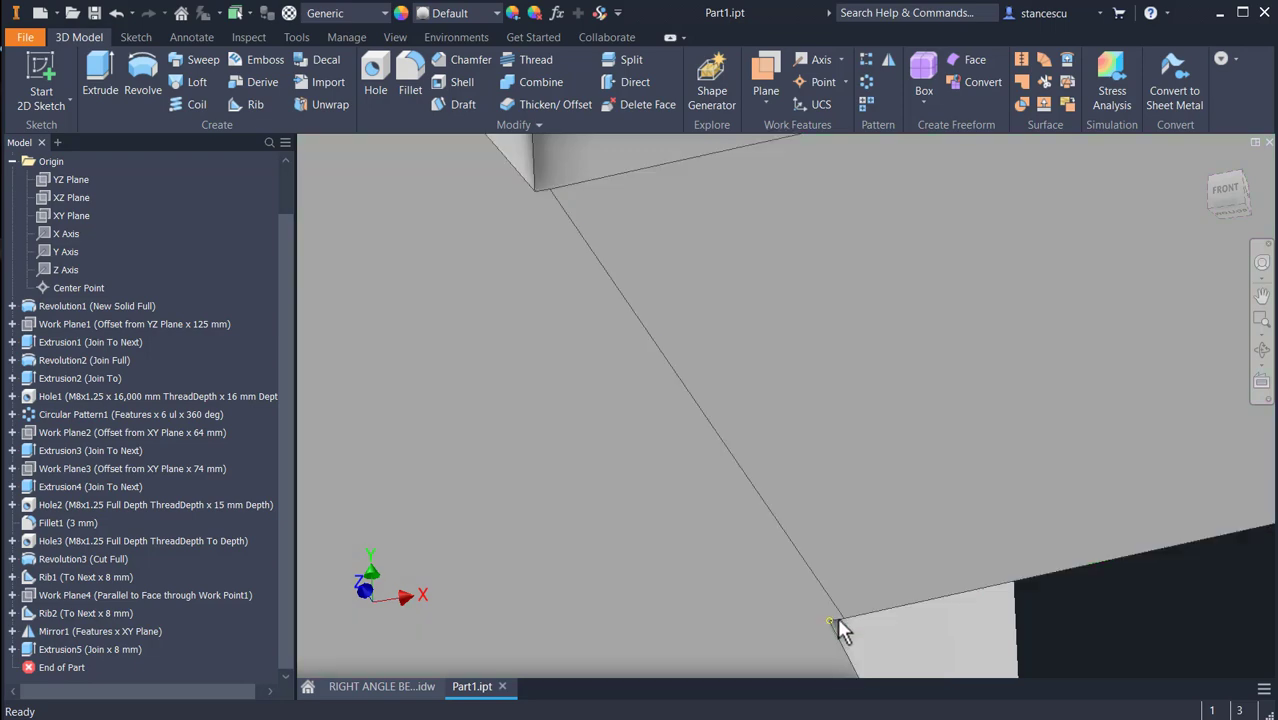
scroll(805, 402, "up", 2)
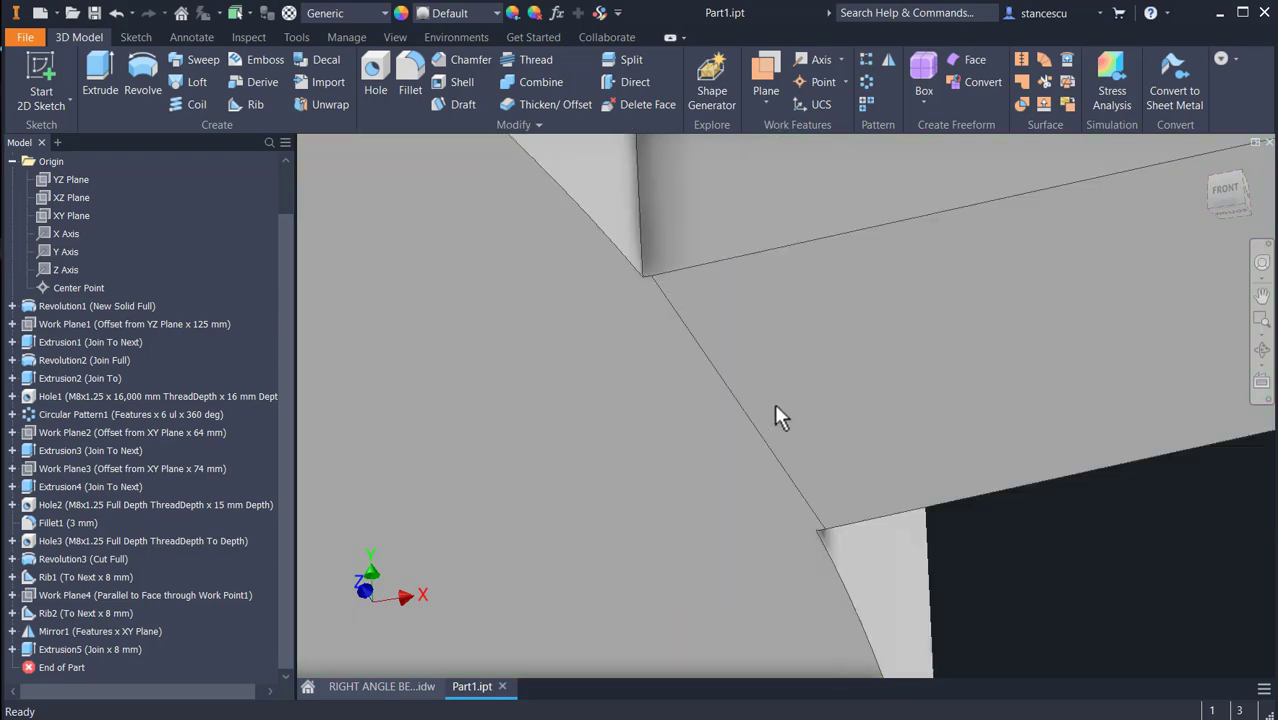
scroll(900, 385, "up", 5)
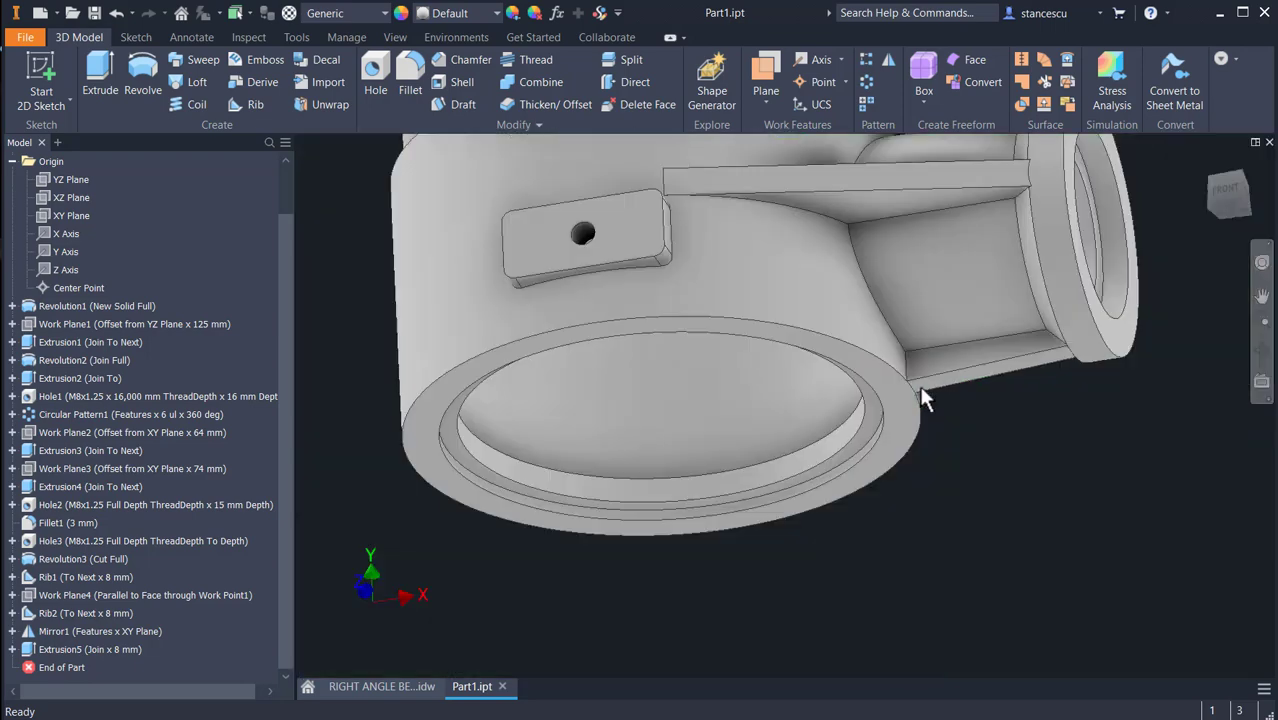
key("F6")
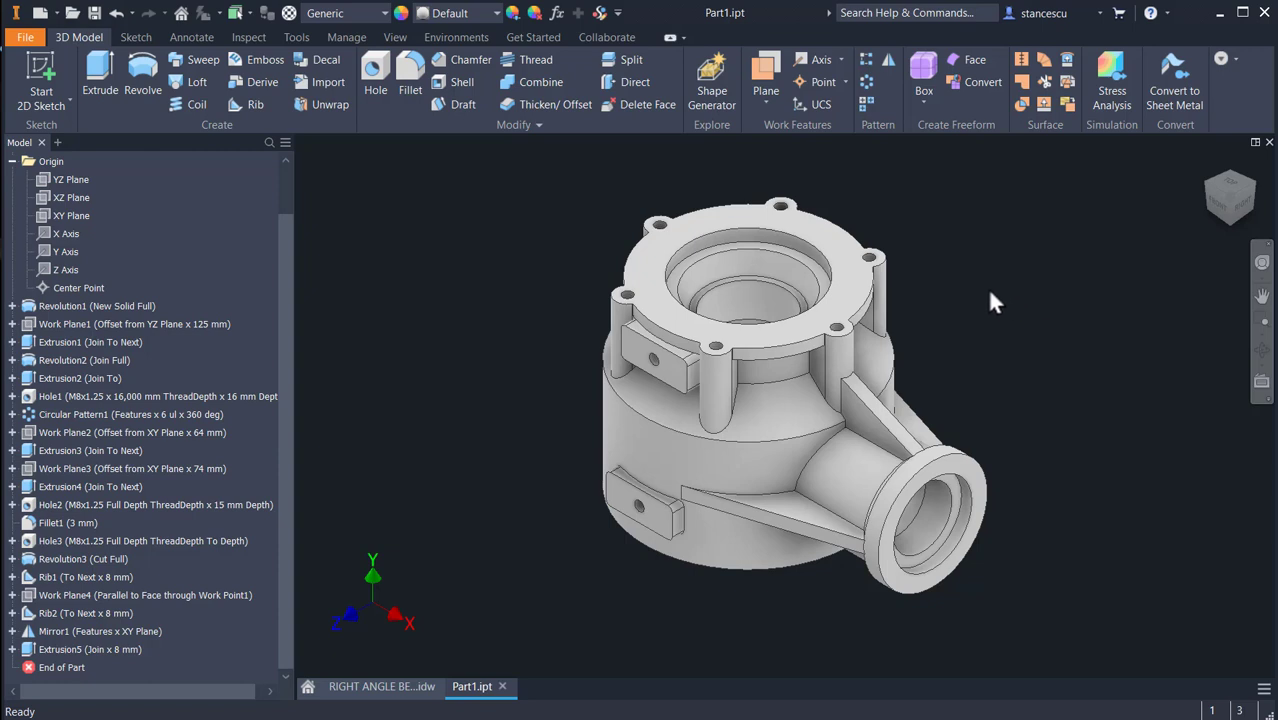
Assign the material Steel, Cast to the part and set its appearance to Steel - Cast.
left_click(340, 14)
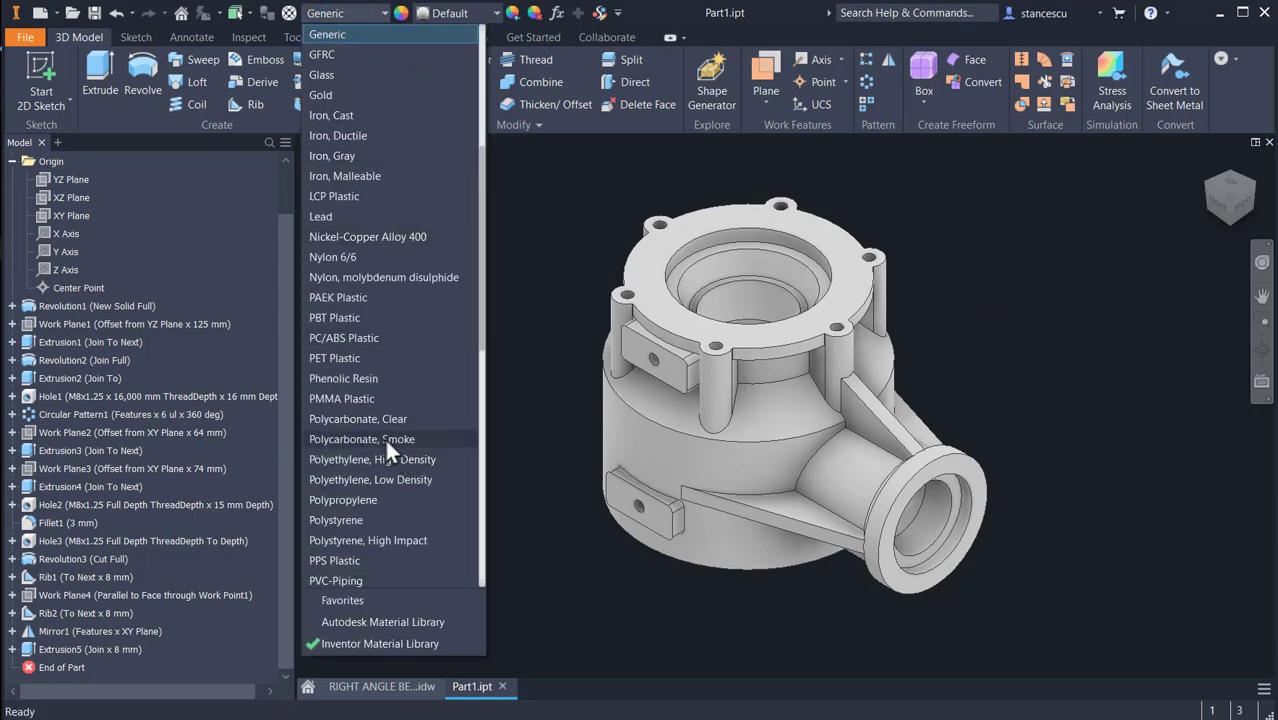
scroll(384, 436, "down", 7)
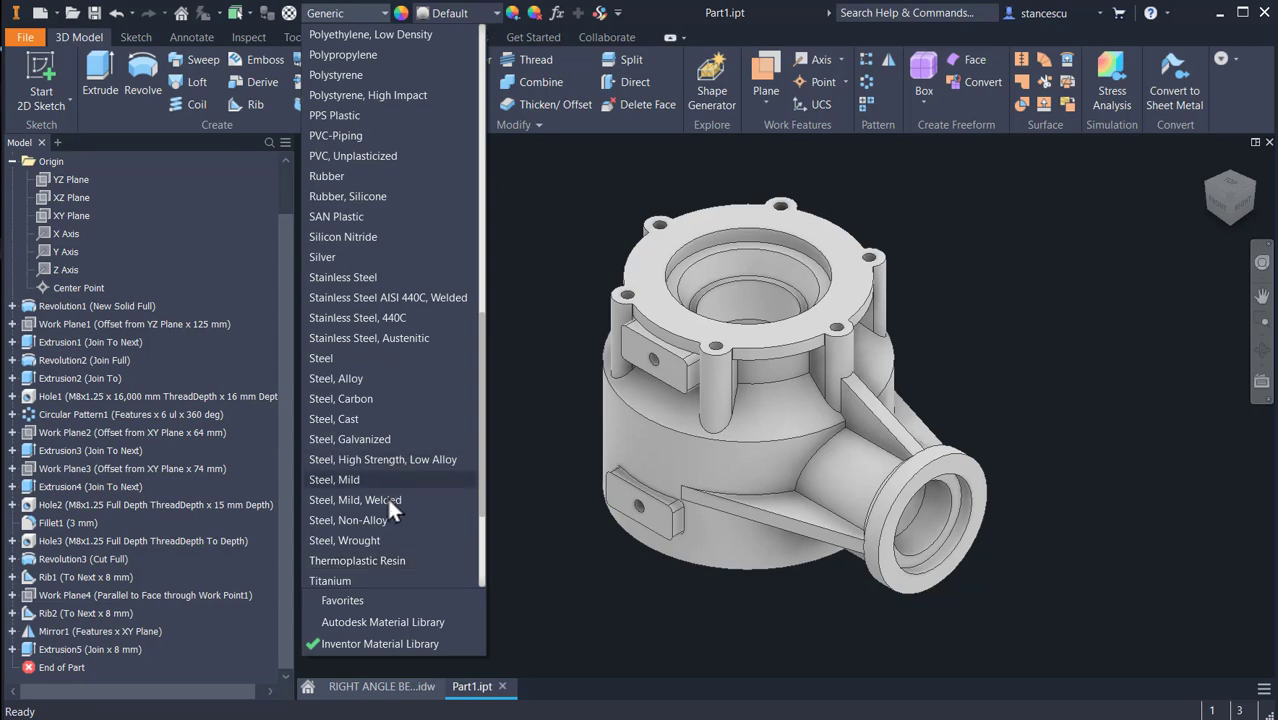
left_click(359, 420)
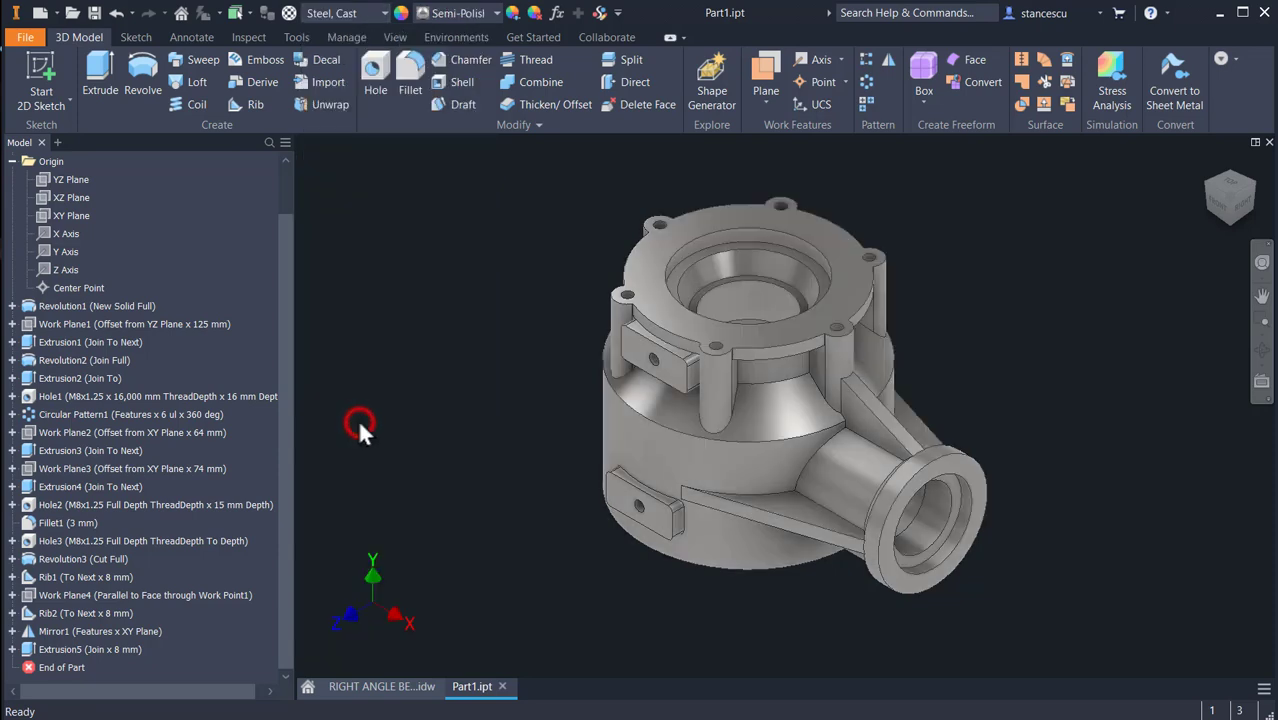
left_click(472, 11)
scroll(482, 304, "down", 1)
scroll(484, 309, "down", 1)
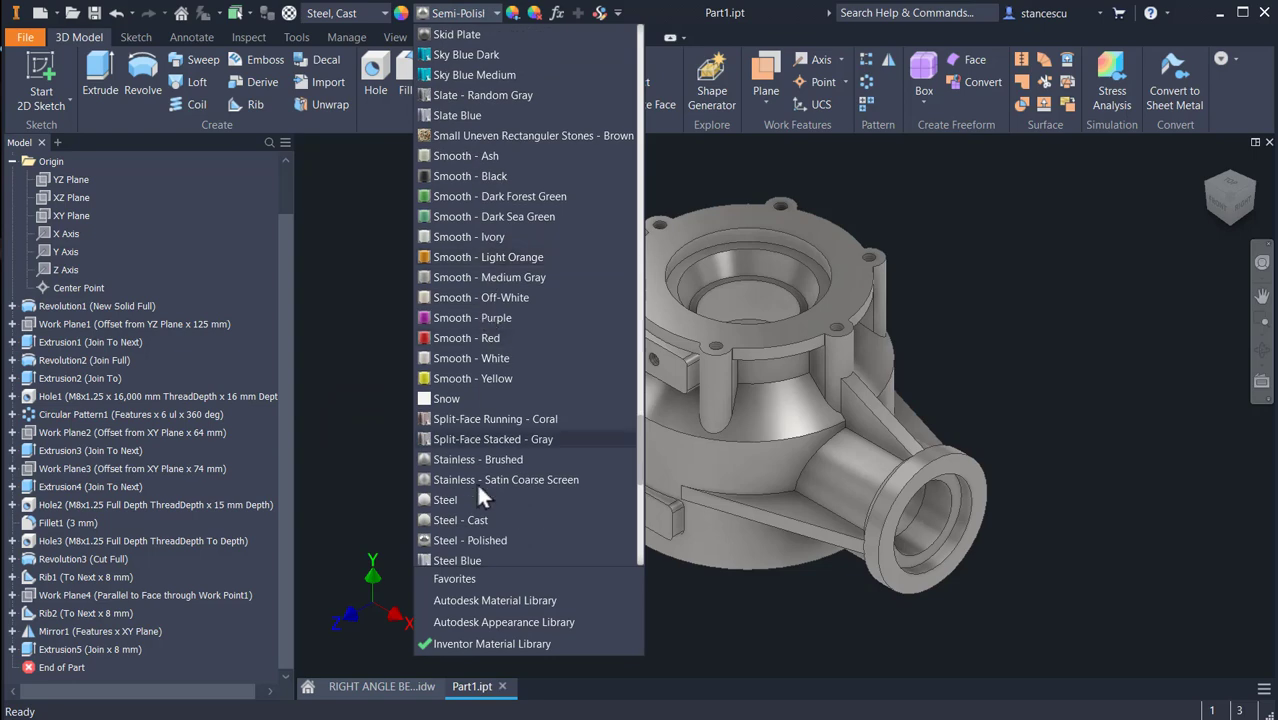
left_click(472, 517)
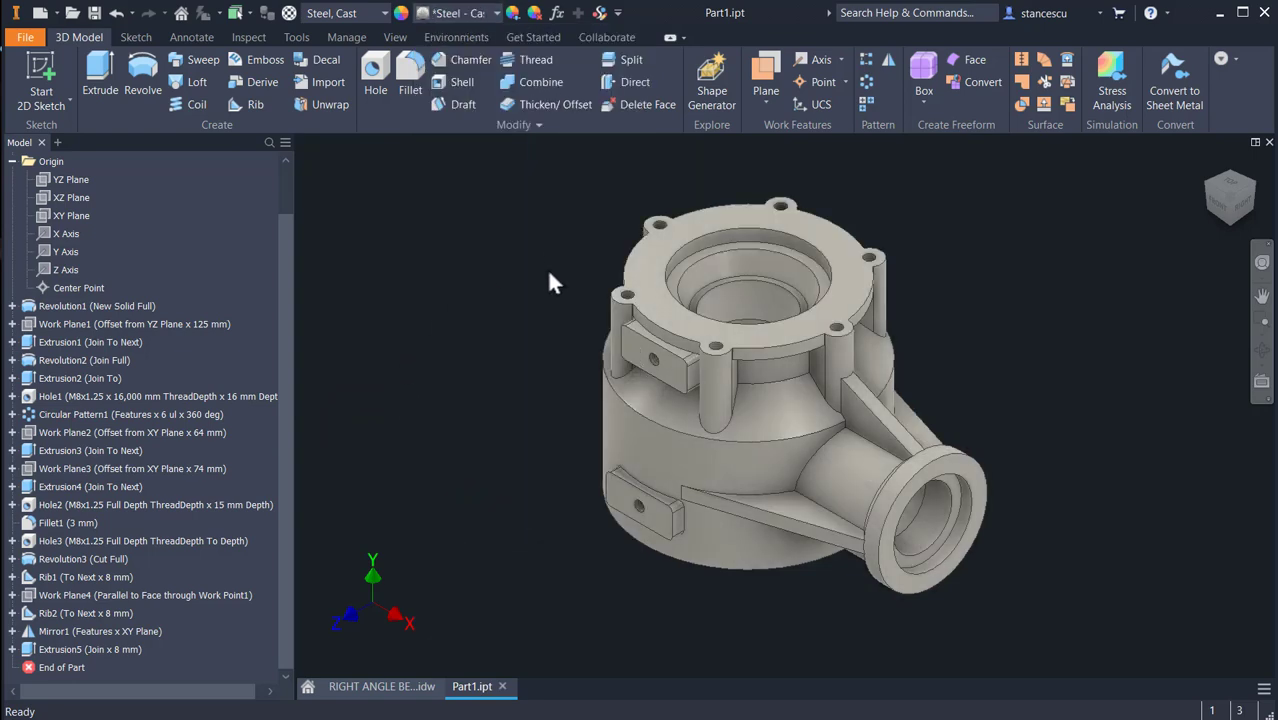
Select the top flange's upper face, the conical shoulder face and the inner faces of the upper bore.
left_click(669, 240)
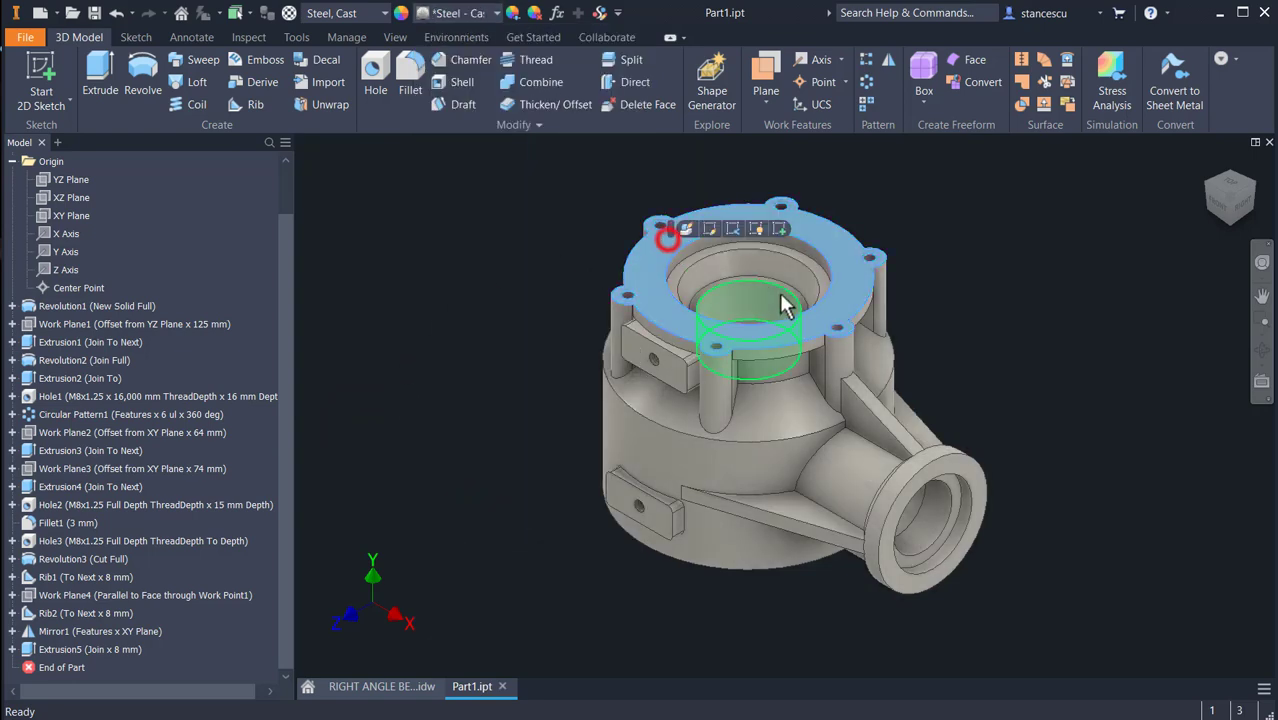
scroll(764, 298, "up", 3)
left_click(654, 250)
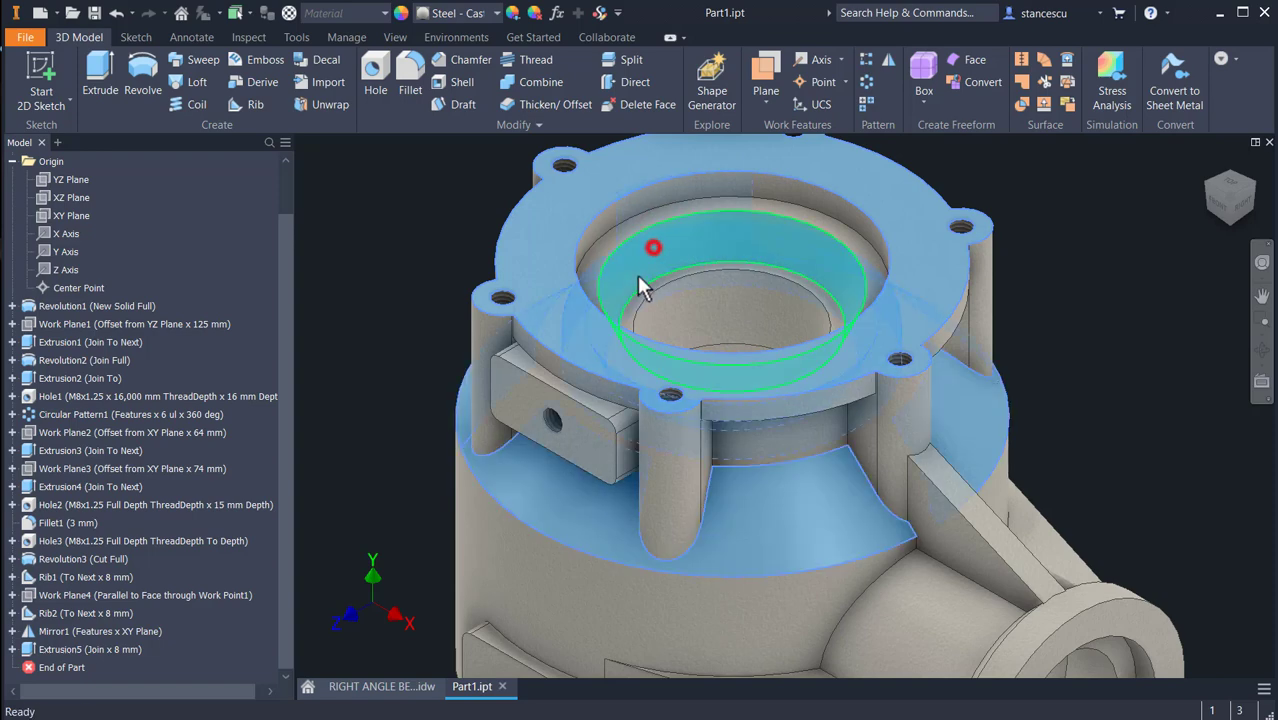
left_click(678, 321)
Add the side flange's end face and the faces of its stepped bore to the selection.
left_click(1123, 621, "ctrl")
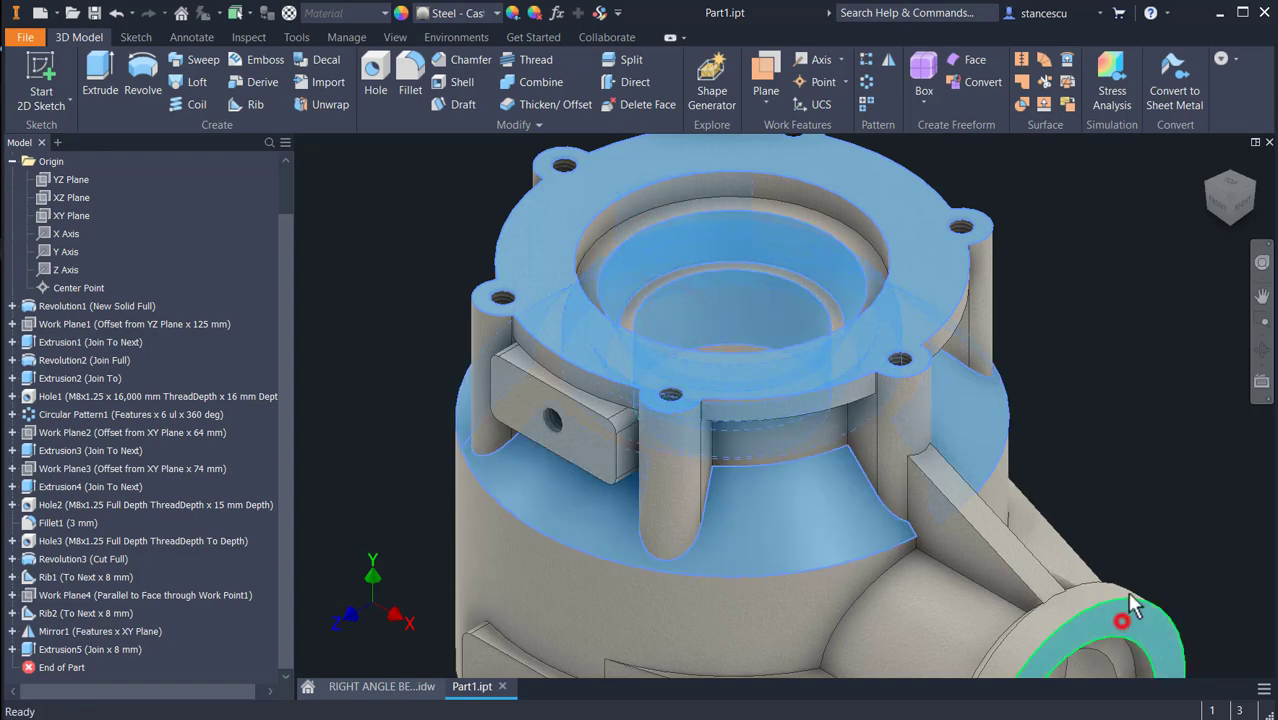
middle_click_drag(1136, 552, 943, 204)
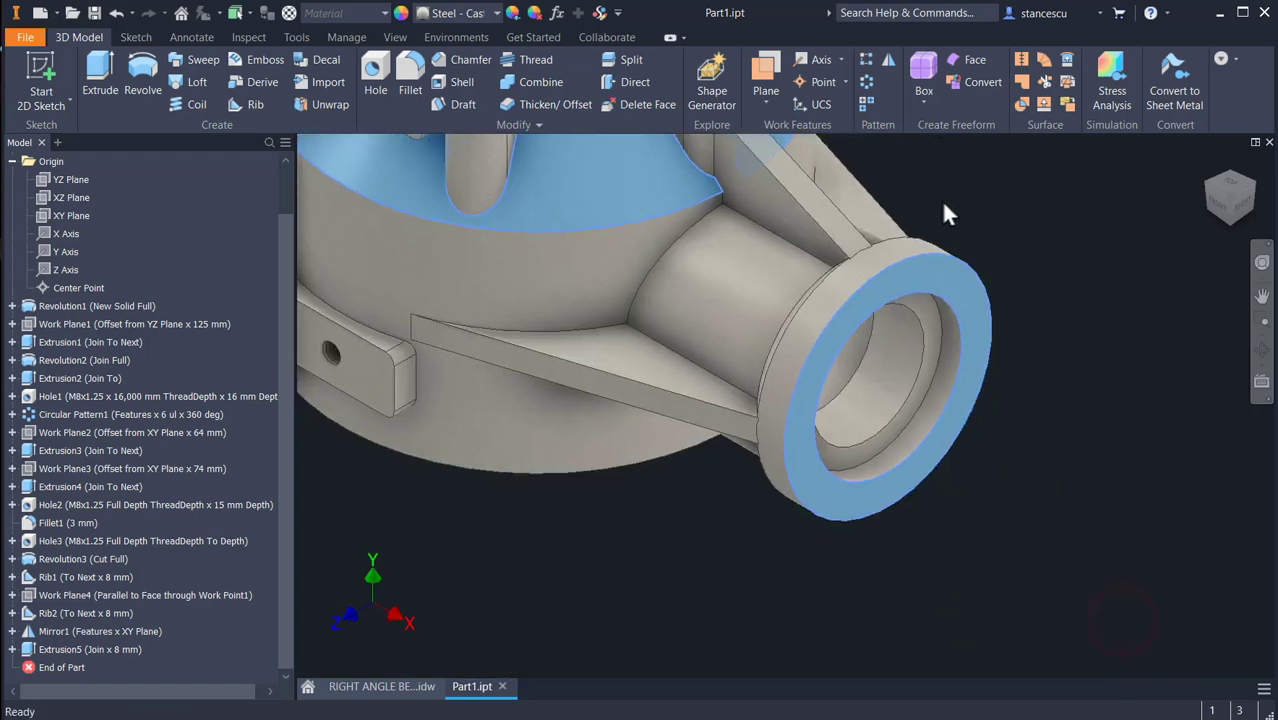
left_click(935, 337, "ctrl")
left_click(900, 374, "ctrl")
left_click(936, 394, "ctrl")
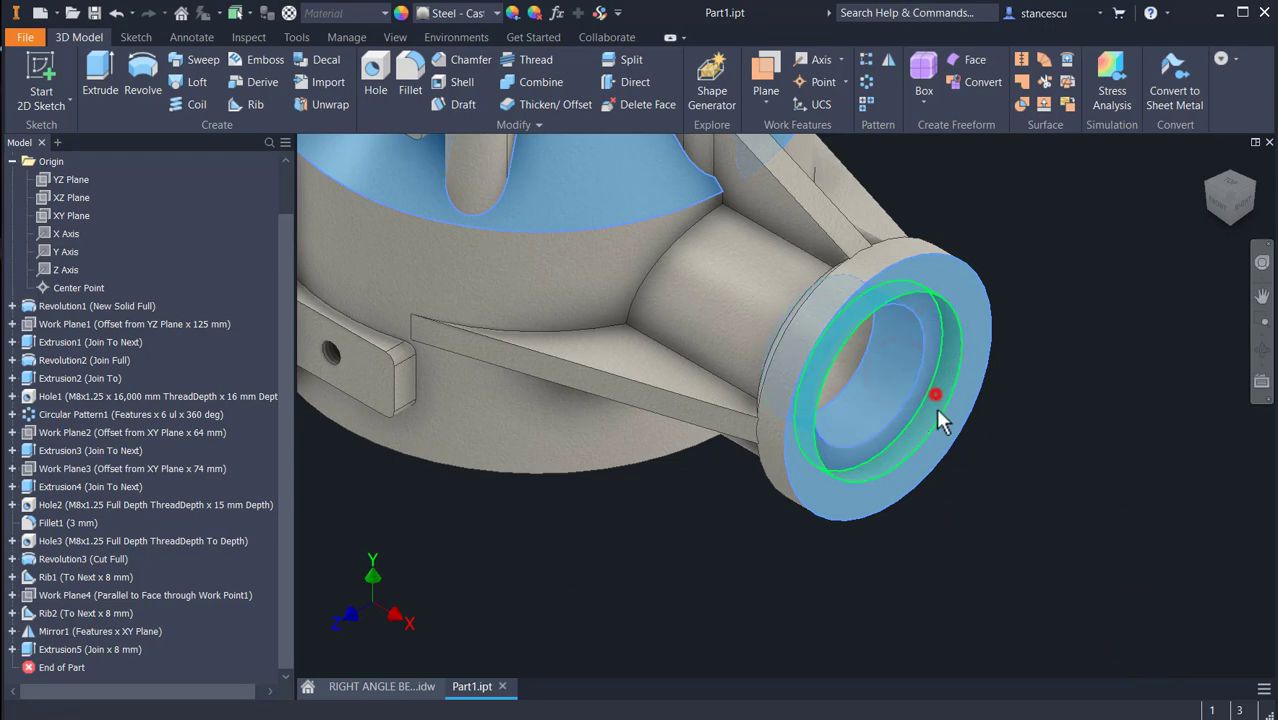
Add the base's ring face and the stepped inner faces of the bottom opening to the selection.
scroll(699, 505, "up", 5)
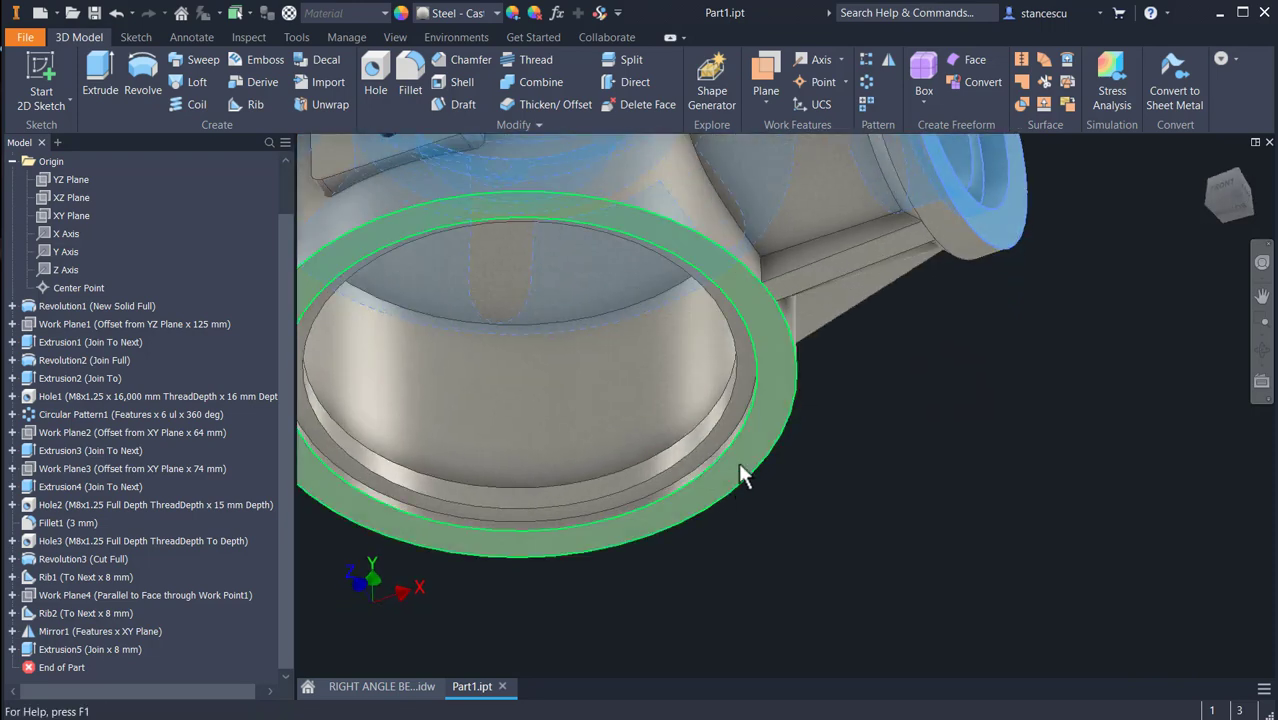
left_click(740, 472, "ctrl")
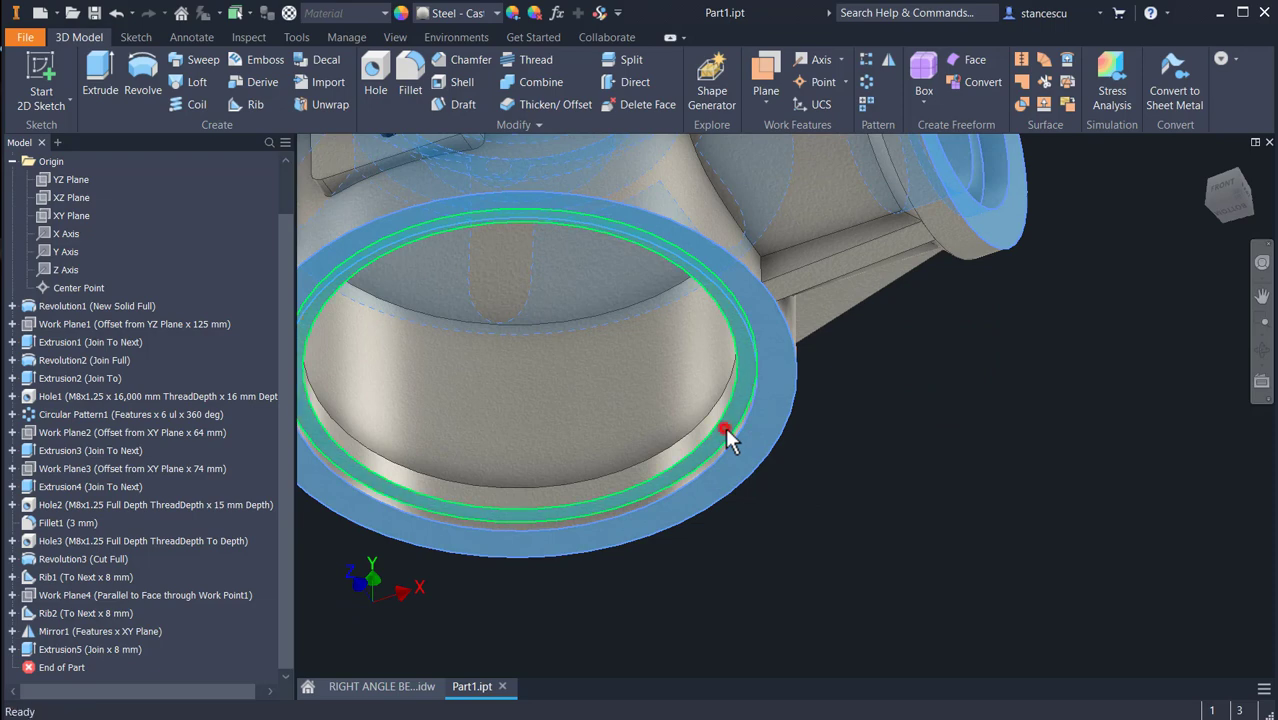
mouse_move(725, 427)
middle_mouse_down("shift")
mouse_move(761, 474)
mouse_move(804, 479)
mouse_move(715, 418)
middle_mouse_up("shift")
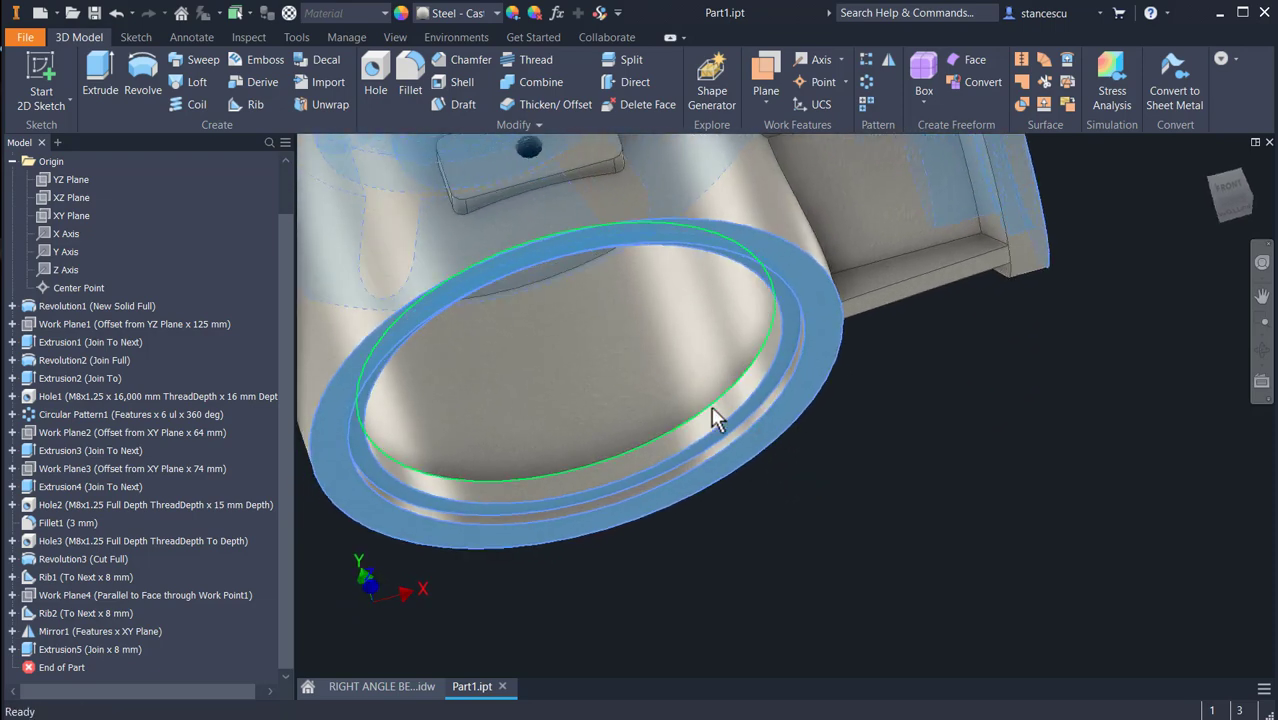
left_click(717, 417, "ctrl")
scroll(842, 449, "up", 3)
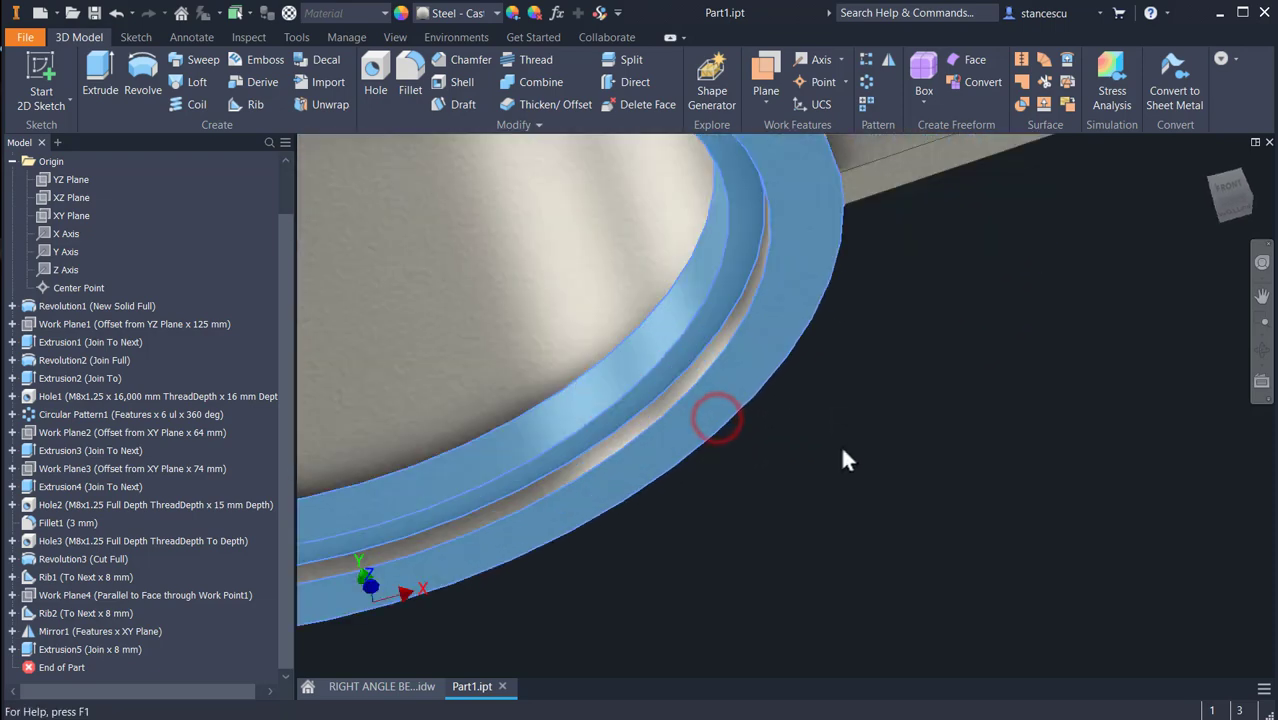
scroll(628, 456, "up", 3)
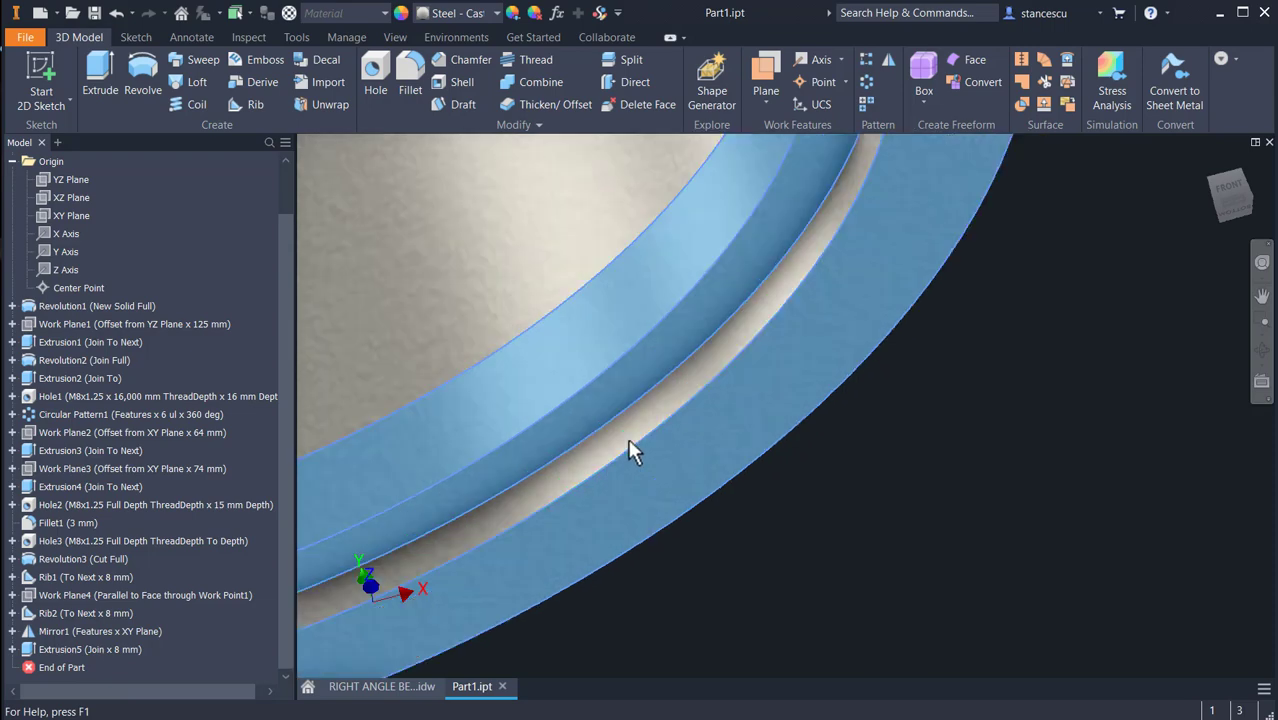
scroll(938, 437, "down", 5)
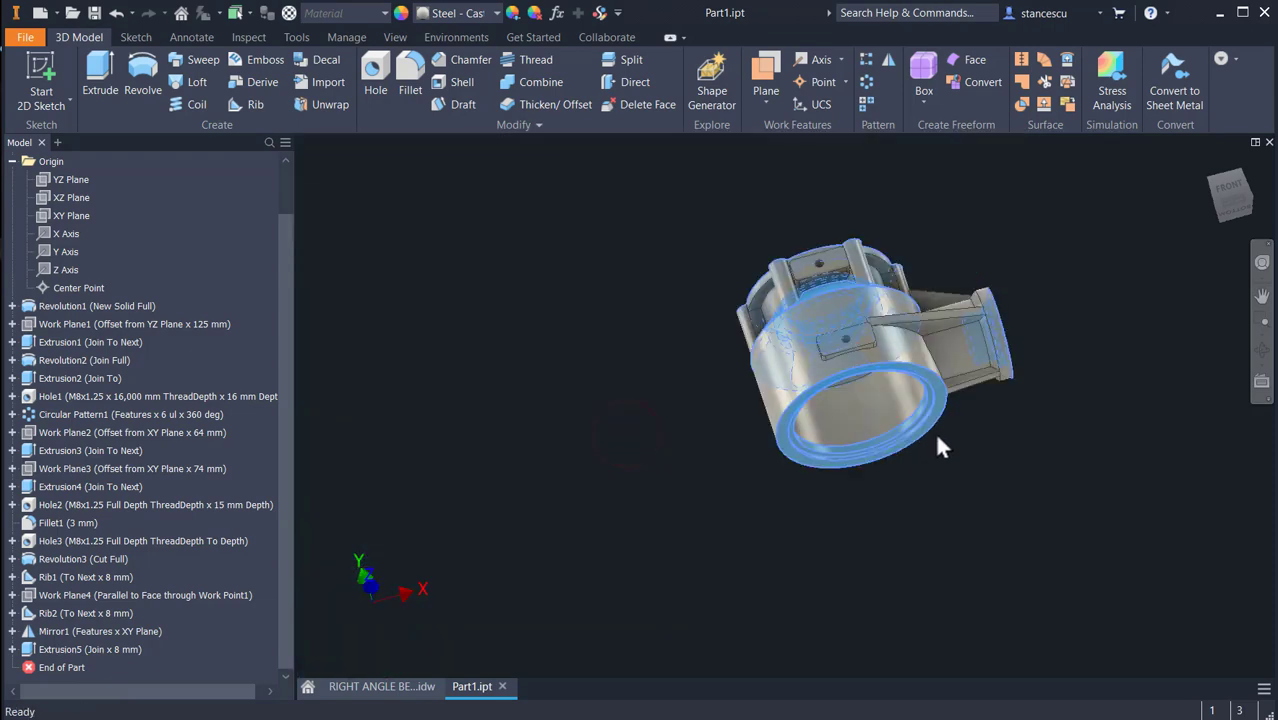
Add the outer faces of the two rectangular pads on the housing's front to the selection.
middle_click_drag(757, 462, 750, 496, "shift")
scroll(810, 400, "up", 3)
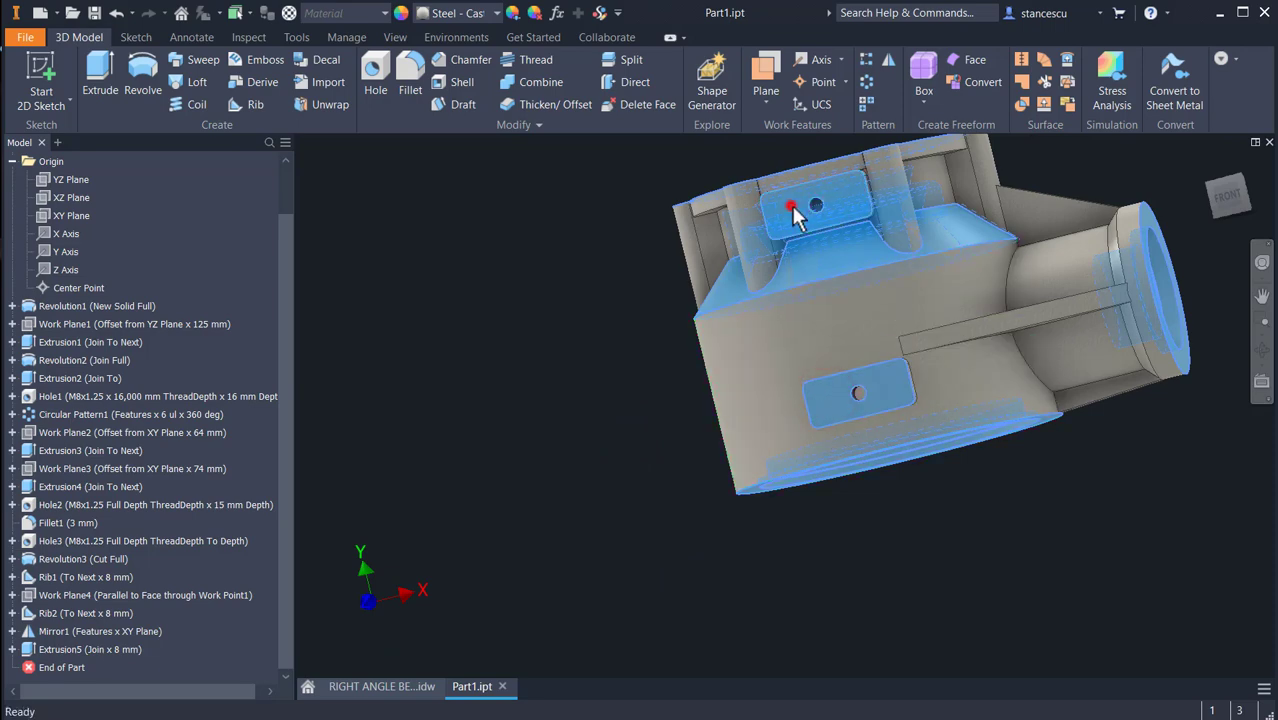
middle_click_drag(648, 400, 620, 587, "shift")
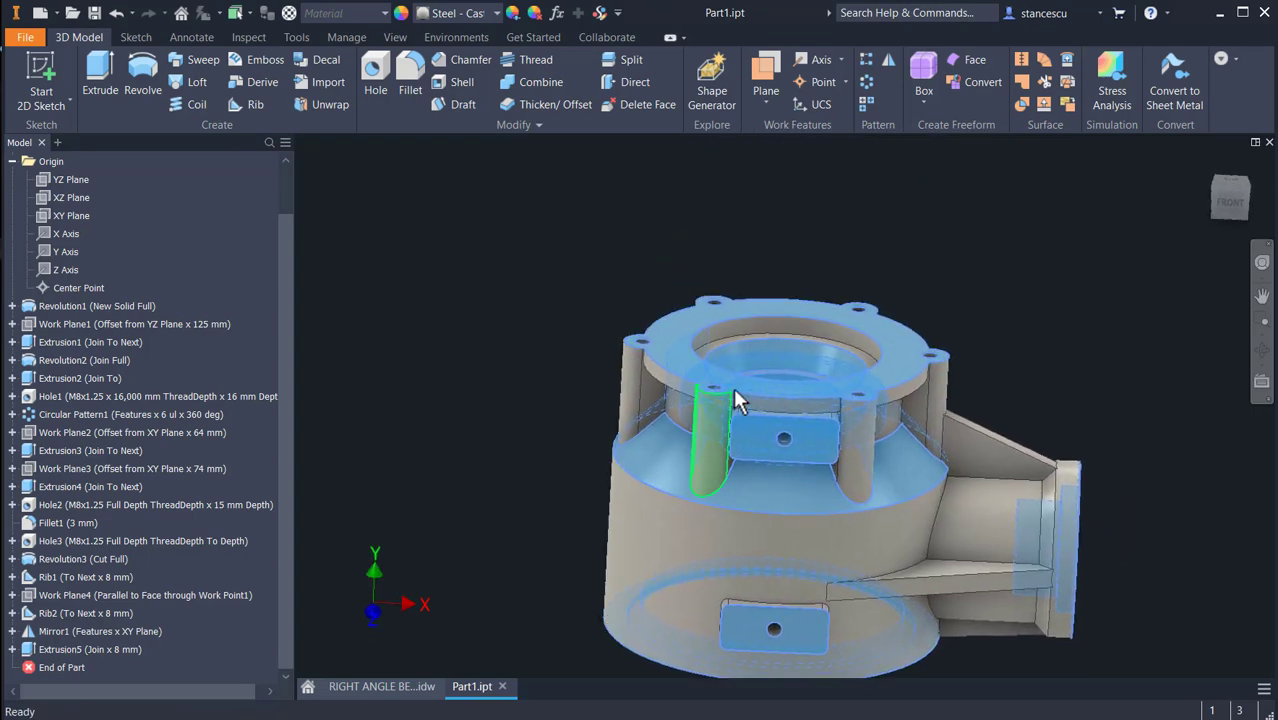
Add the upper bore's remaining inner wall to the selection and give the selected faces the Steel - Polished appearance.
left_click(791, 321)
middle_click_drag(527, 356, 445, 274, "shift")
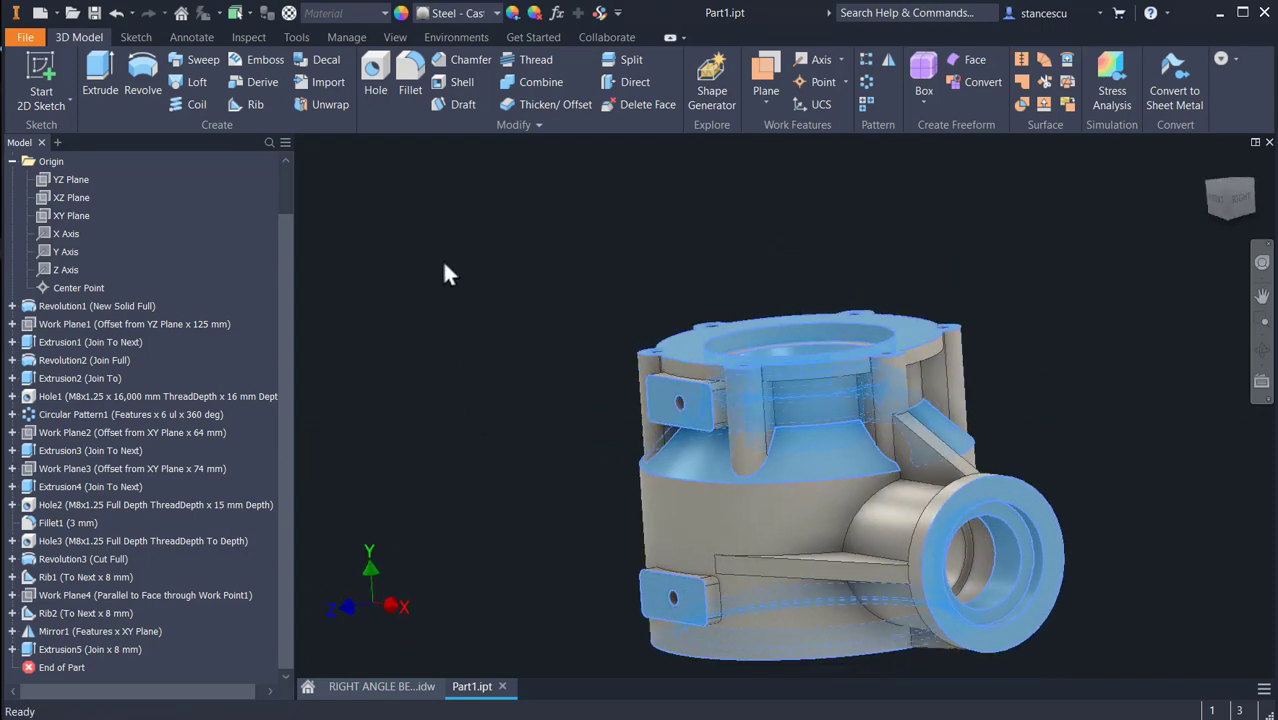
left_click(494, 12)
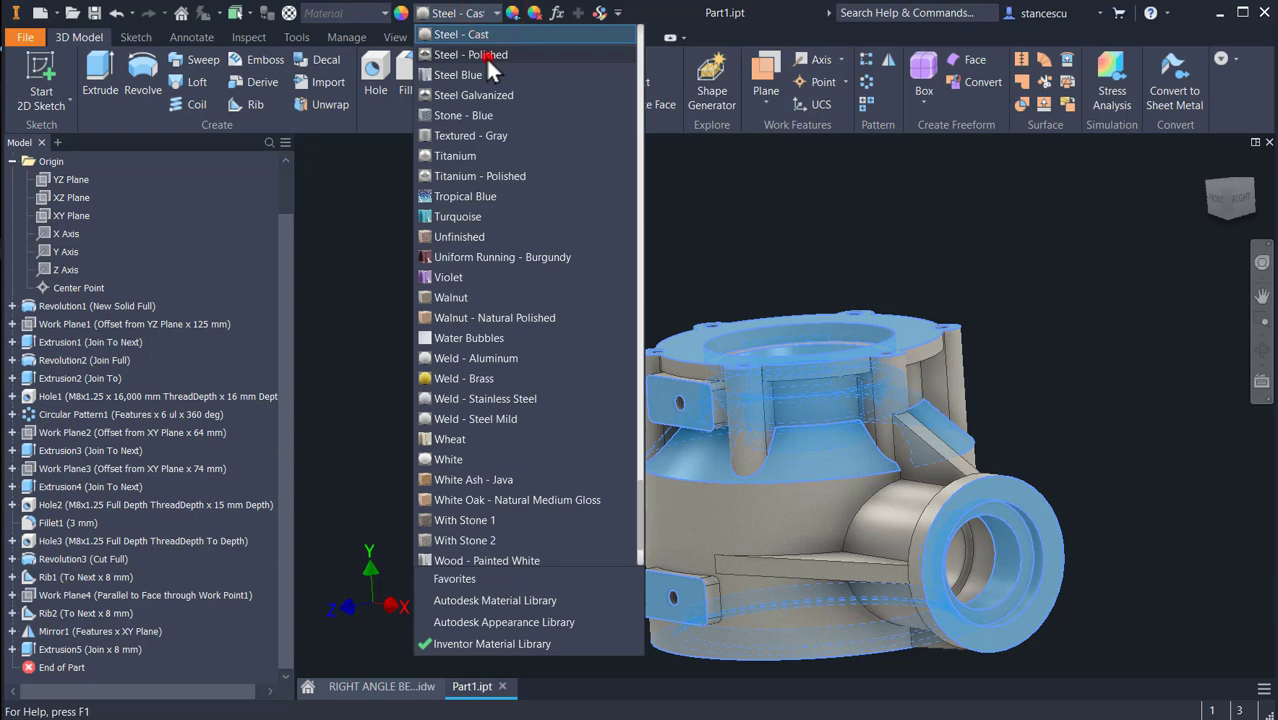
left_click(485, 56)
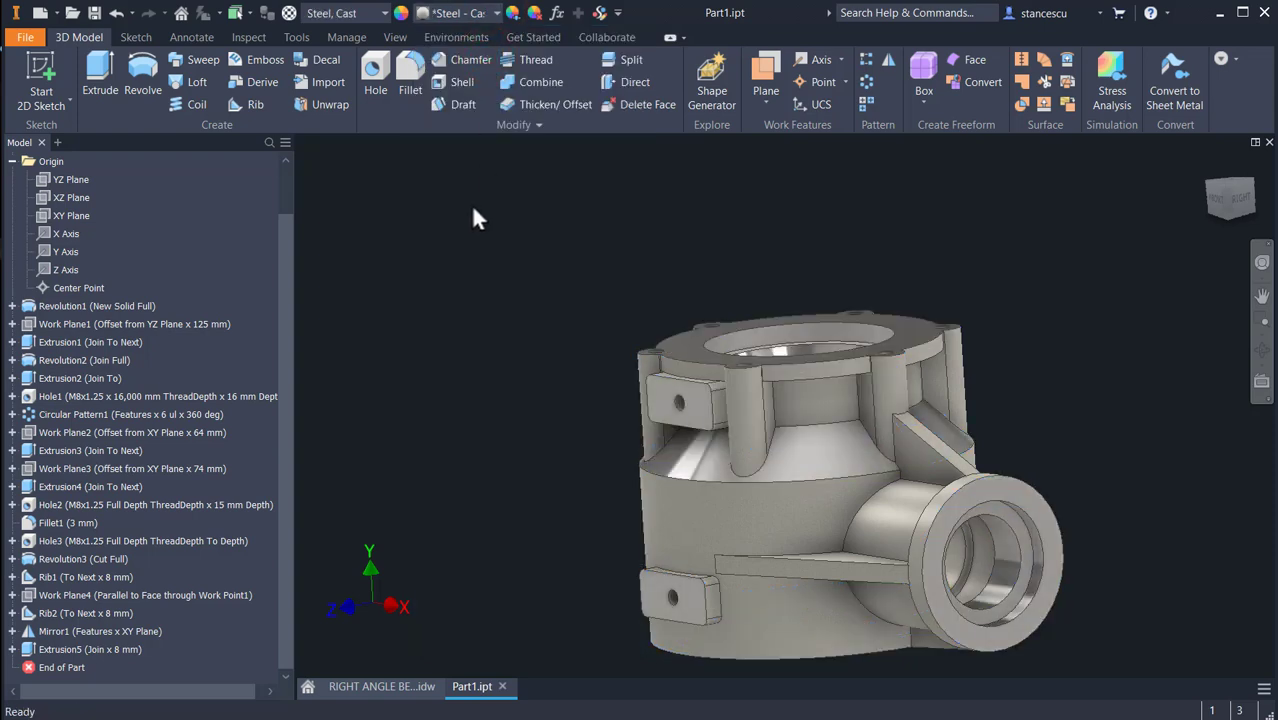
key("F6")
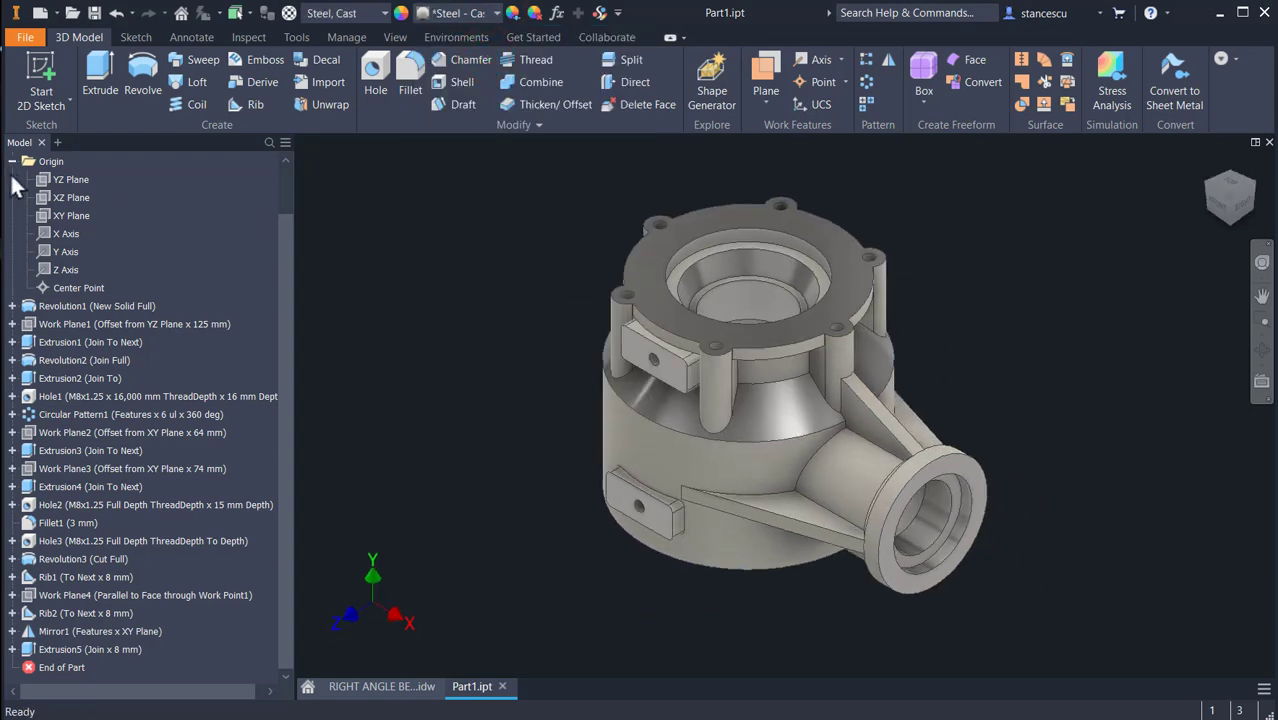
Calculate the part's mass, area, volume and centre of gravity in its physical iProperties.
scroll(34, 161, "up", 1)
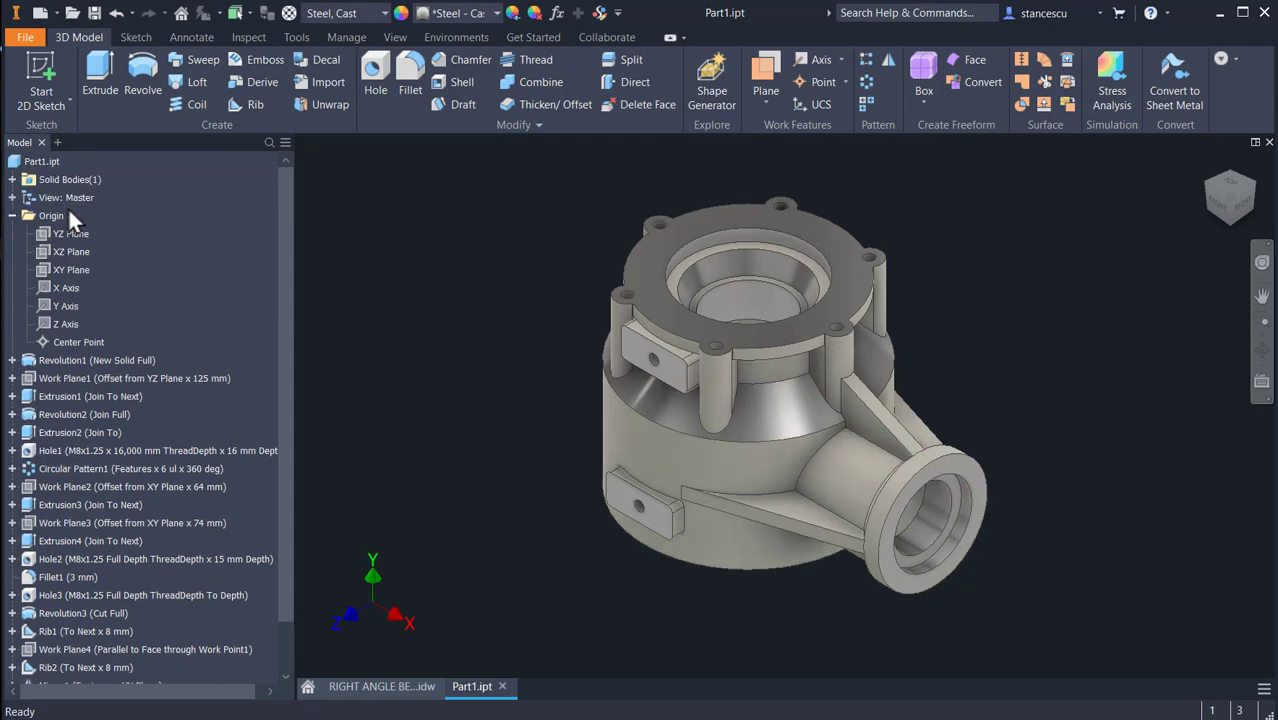
right_click(34, 165)
left_click(73, 340)
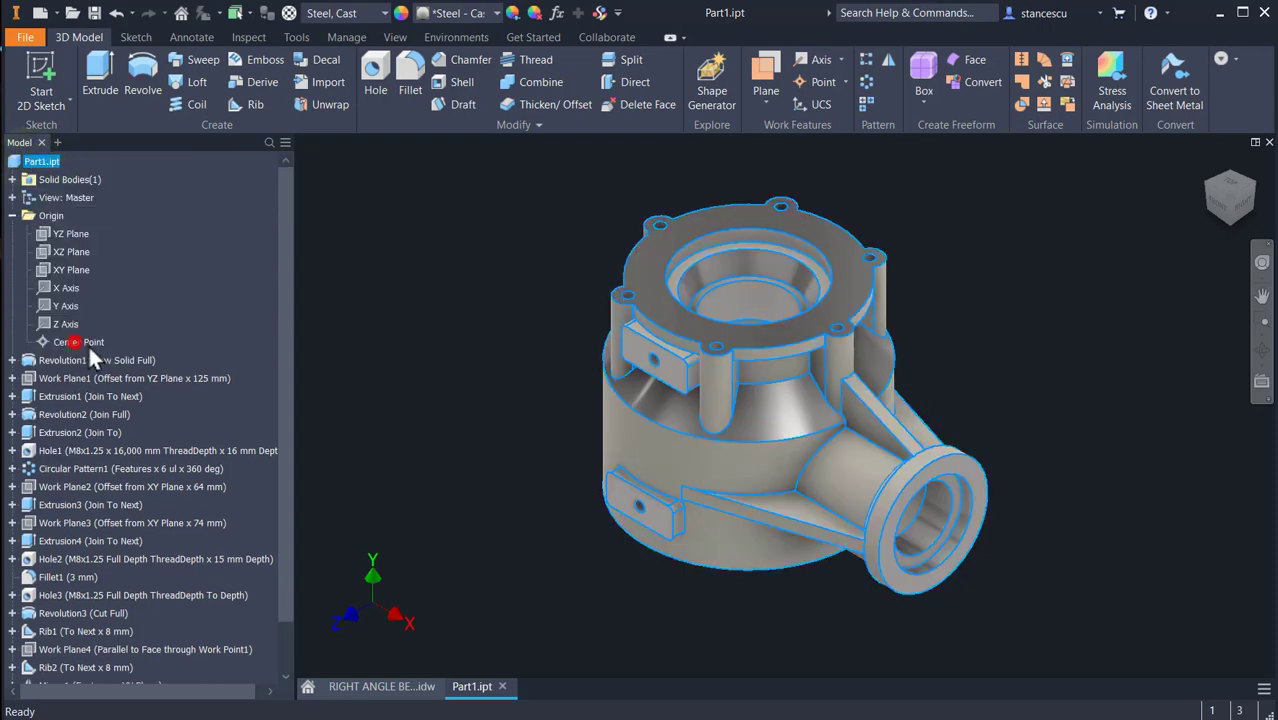
left_click(689, 115)
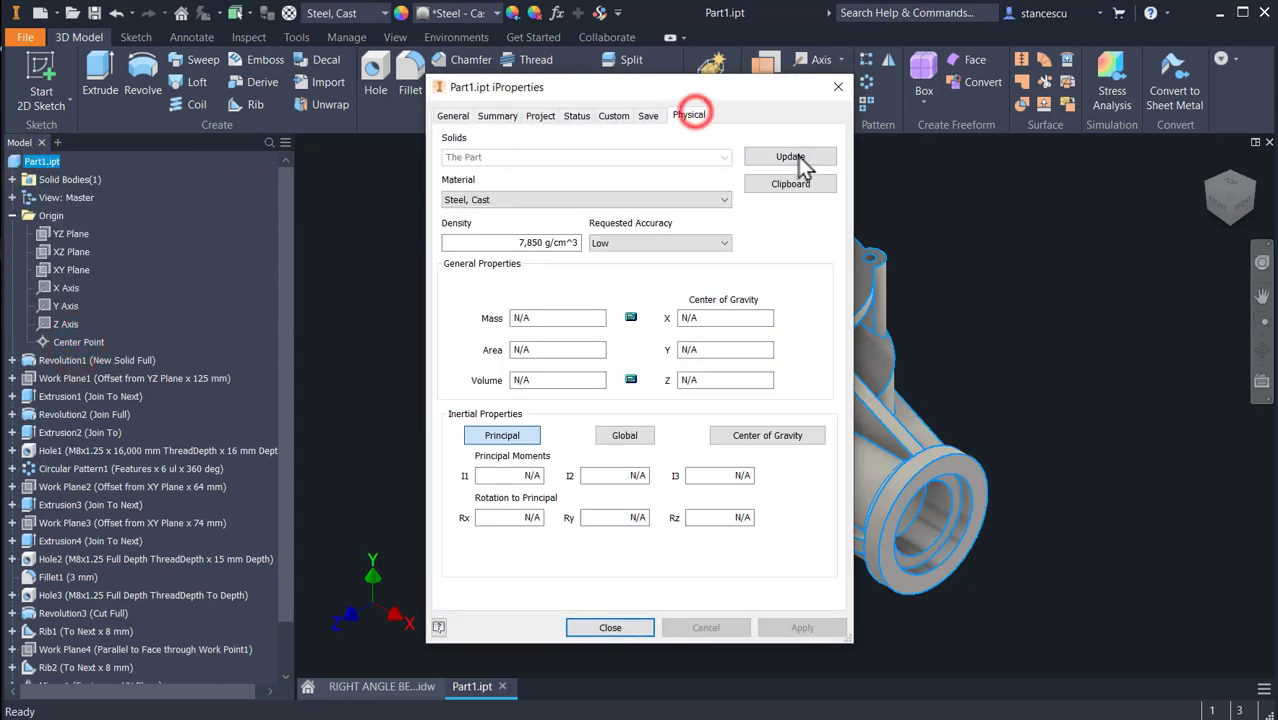
left_click(799, 161)
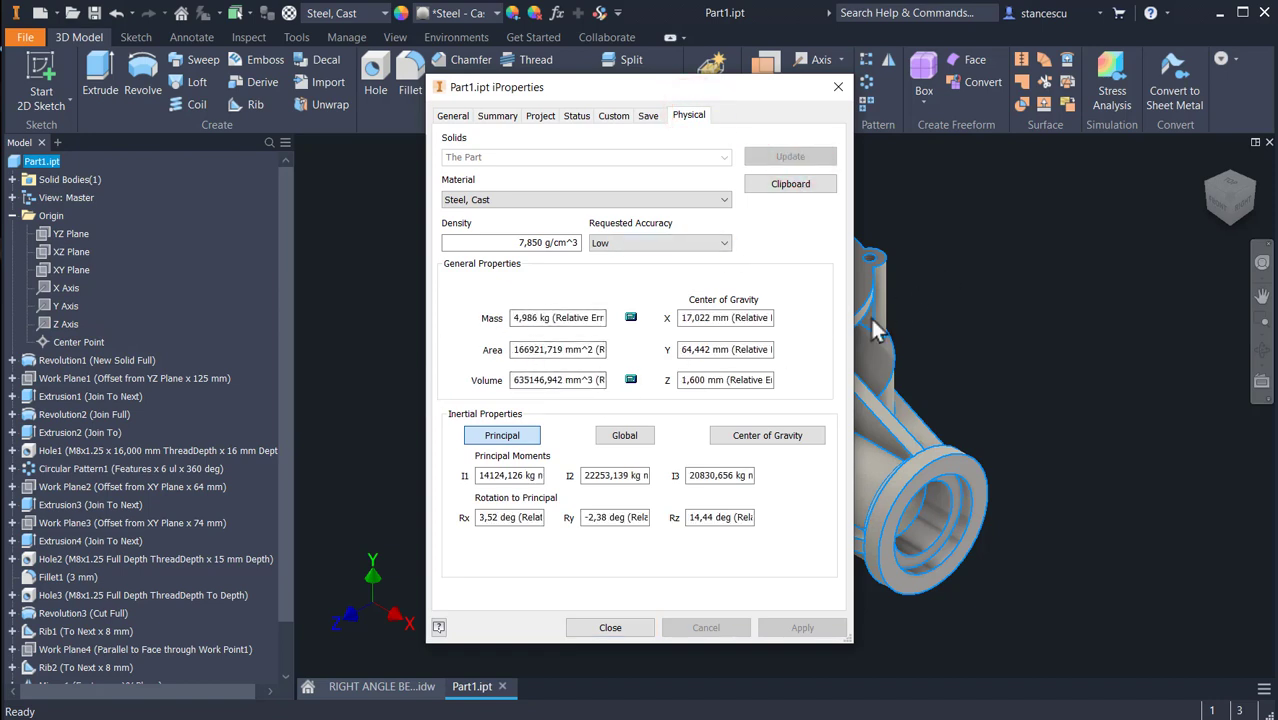
left_click(608, 628)
left_click(492, 478)
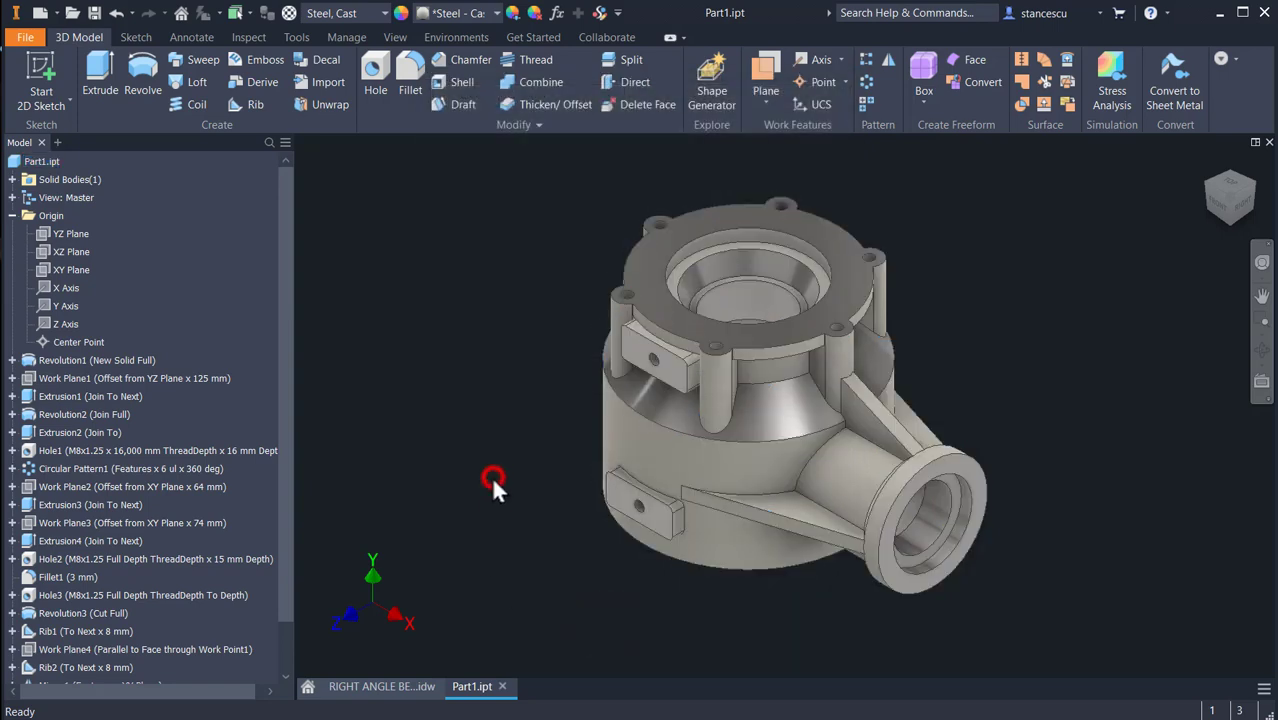